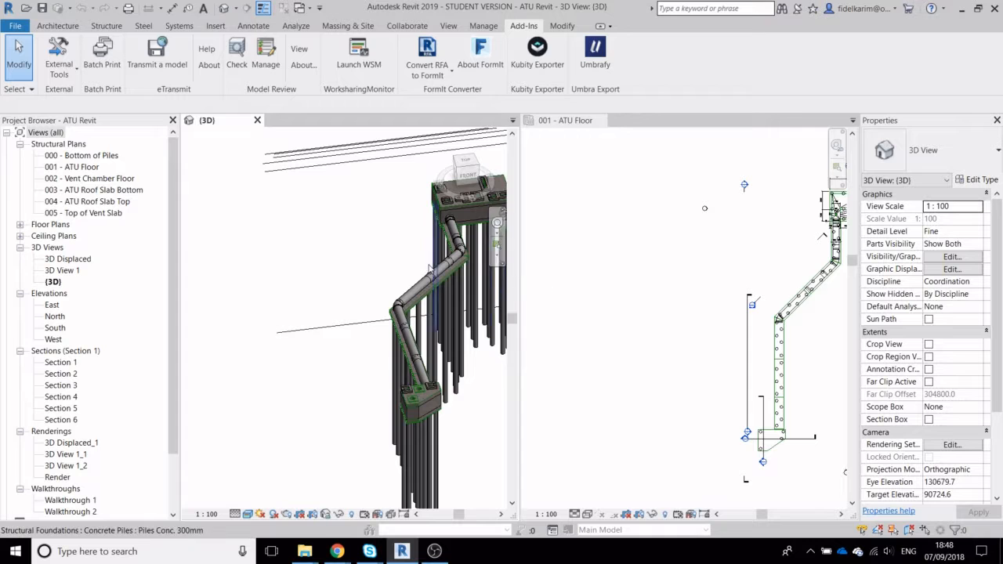
# Examine the finished ATU structure in the 3D view and the main chamber and upper pipe run in the 001 - ATU Floor plan
pyautogui.moveTo(406, 233); pyautogui.dragTo(355, 245, button='middle')
pyautogui.click(635, 347)
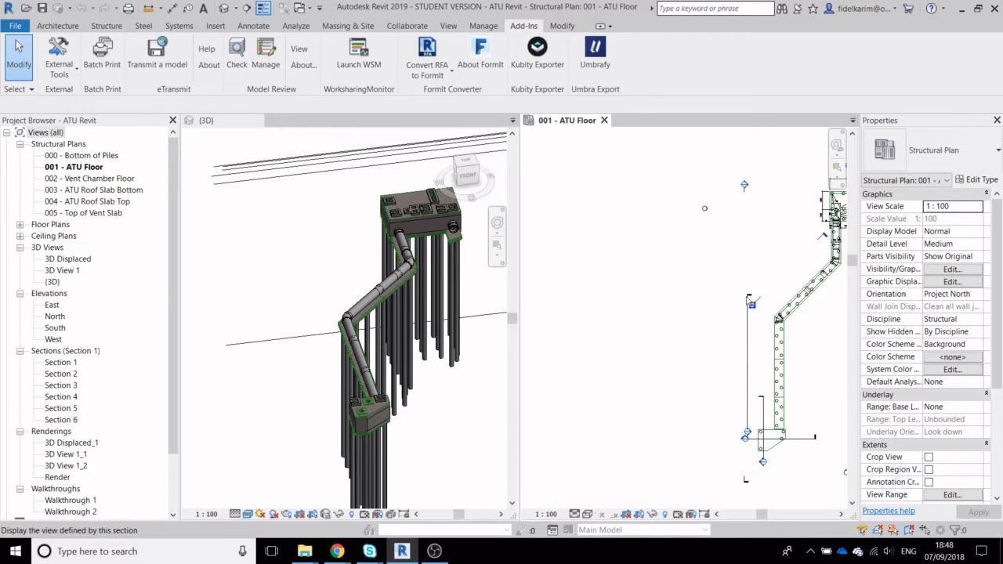
pyautogui.moveTo(747, 299); pyautogui.dragTo(604, 360, button='middle')
pyautogui.scroll(1, 794, 253)
pyautogui.moveTo(768, 333); pyautogui.dragTo(704, 250, button='middle')
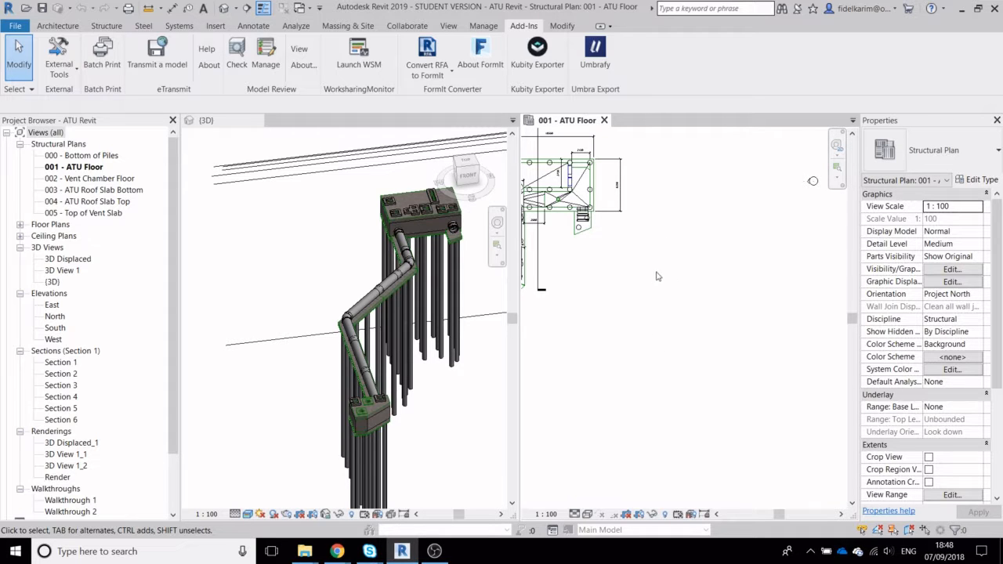
pyautogui.moveTo(494, 313); pyautogui.dragTo(396, 303, button='middle')
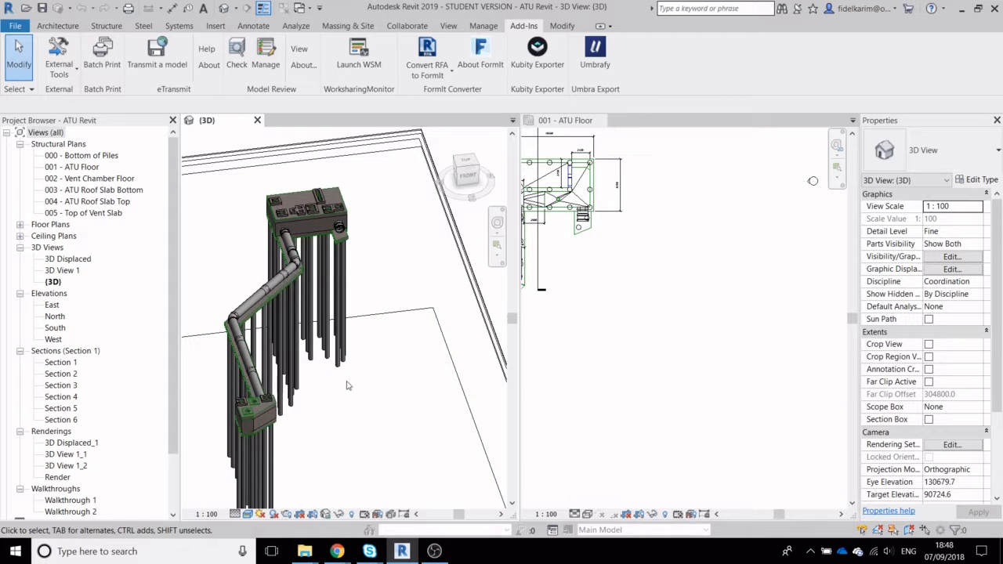
pyautogui.scroll(5, 336, 237)
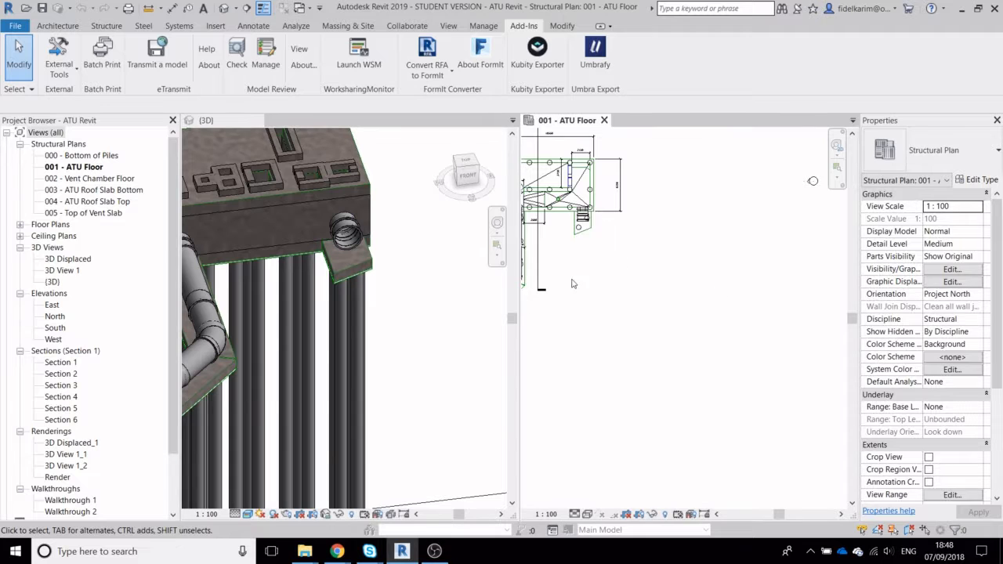
pyautogui.moveTo(575, 285); pyautogui.dragTo(728, 332, button='middle')
pyautogui.scroll(4, 705, 258)
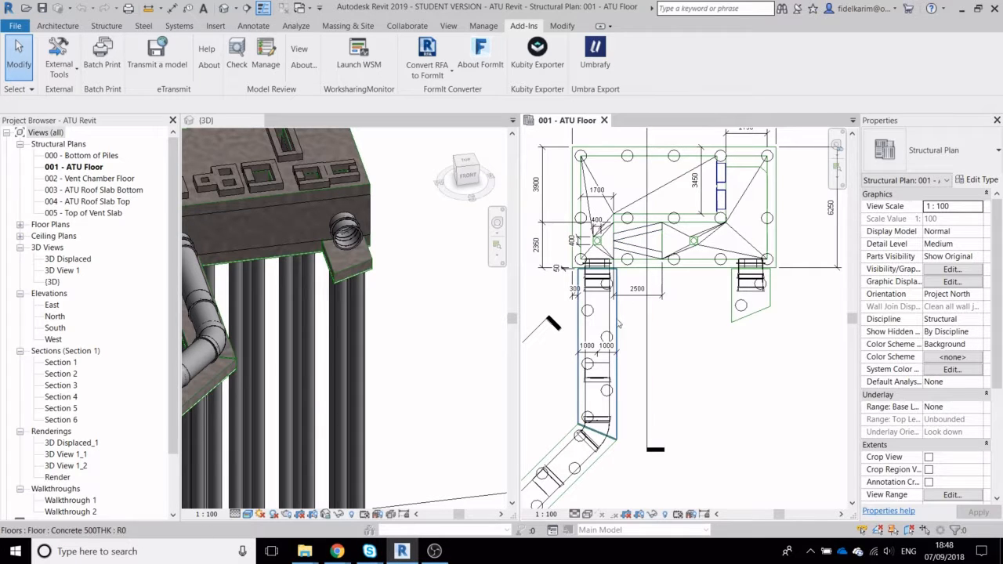
pyautogui.moveTo(618, 330); pyautogui.dragTo(675, 293, button='middle')
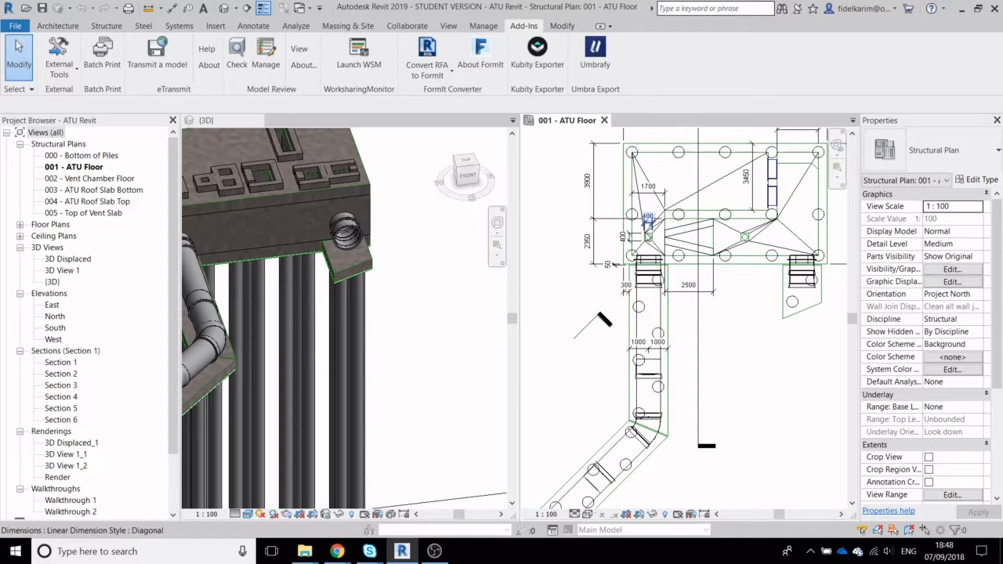
pyautogui.moveTo(645, 392); pyautogui.dragTo(686, 219, button='middle')
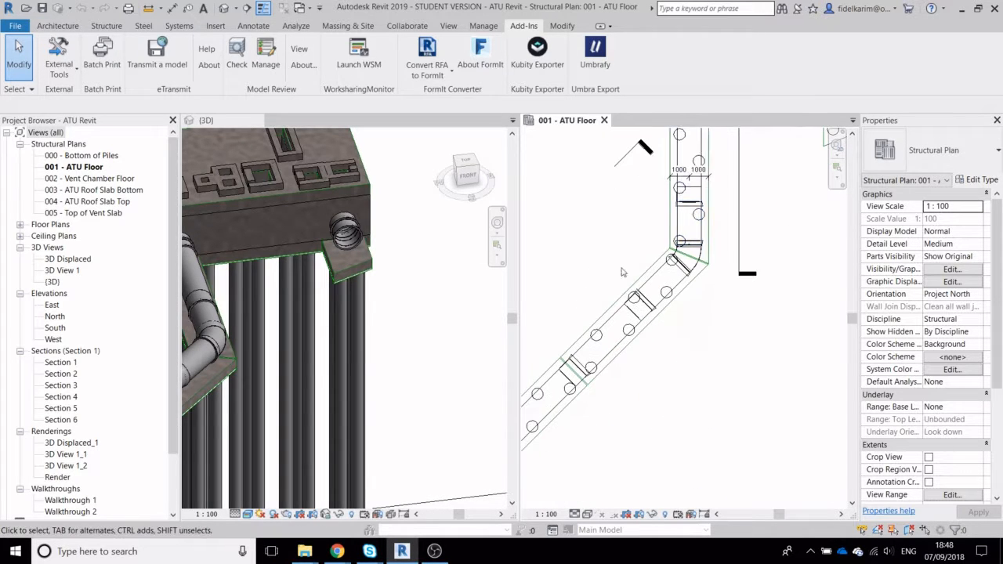
# Examine the angled pipe run, its piles and the small end chamber in the 3D view and the floor plan
pyautogui.click(338, 359)
pyautogui.keyDown('shift'); pyautogui.moveTo(370, 359); pyautogui.dragTo(251, 252, button='middle'); pyautogui.keyUp('shift')
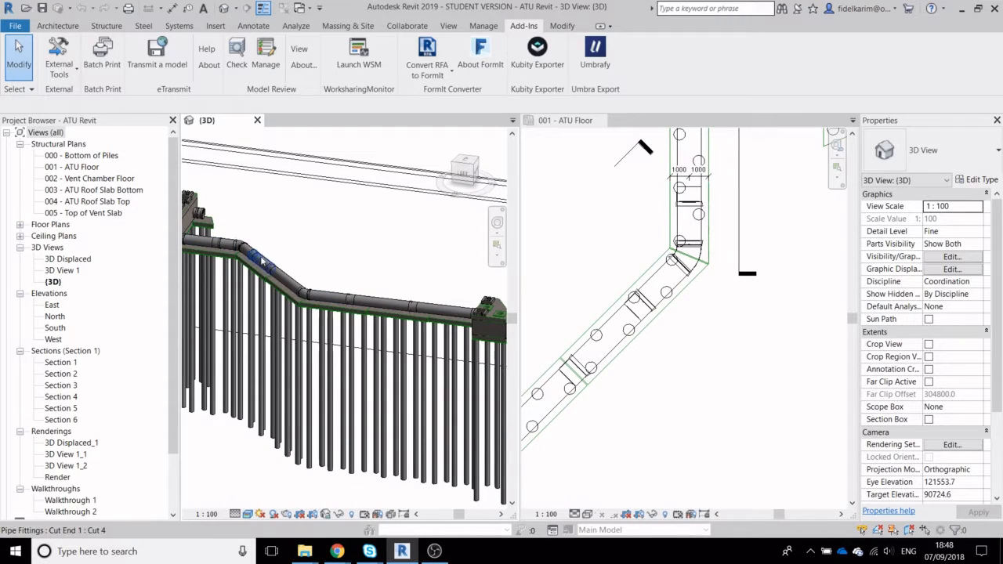
pyautogui.click(703, 283)
pyautogui.scroll(-2, 703, 283)
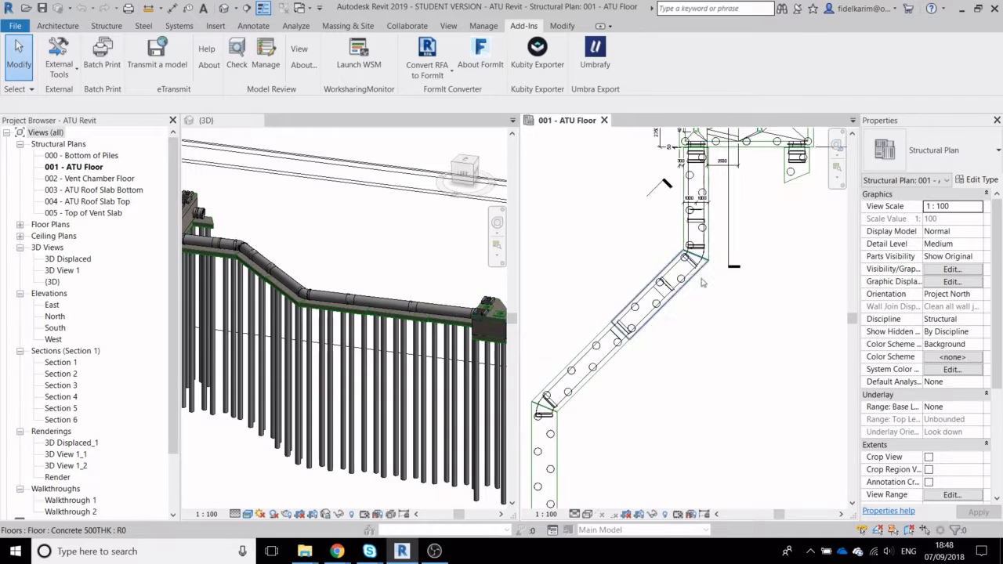
pyautogui.scroll(-1, 703, 283)
pyautogui.moveTo(664, 309); pyautogui.dragTo(698, 207, button='middle')
pyautogui.moveTo(597, 430); pyautogui.dragTo(639, 254, button='middle')
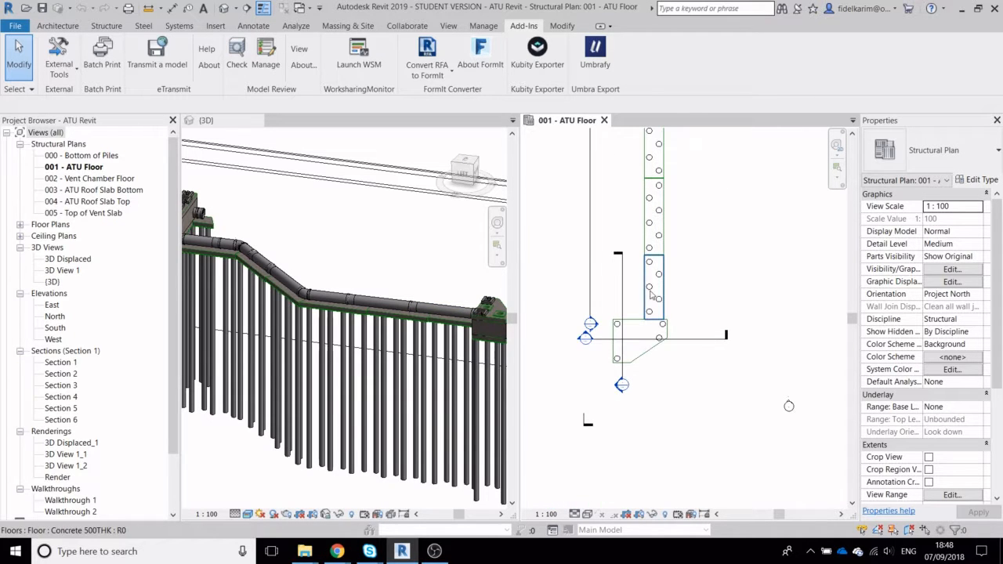
pyautogui.click(456, 310)
pyautogui.scroll(-2, 439, 310)
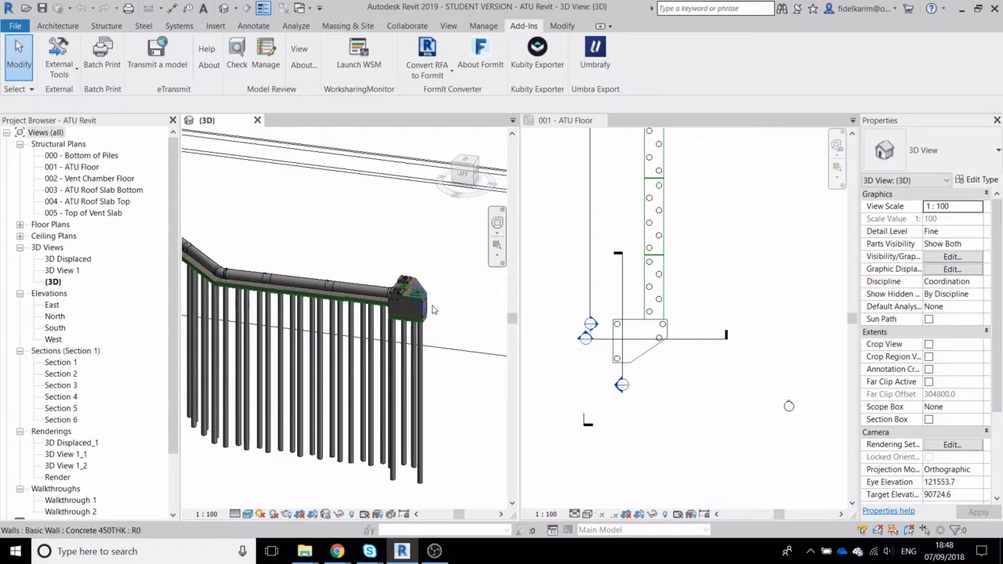
pyautogui.scroll(2, 432, 310)
pyautogui.scroll(4, 414, 300)
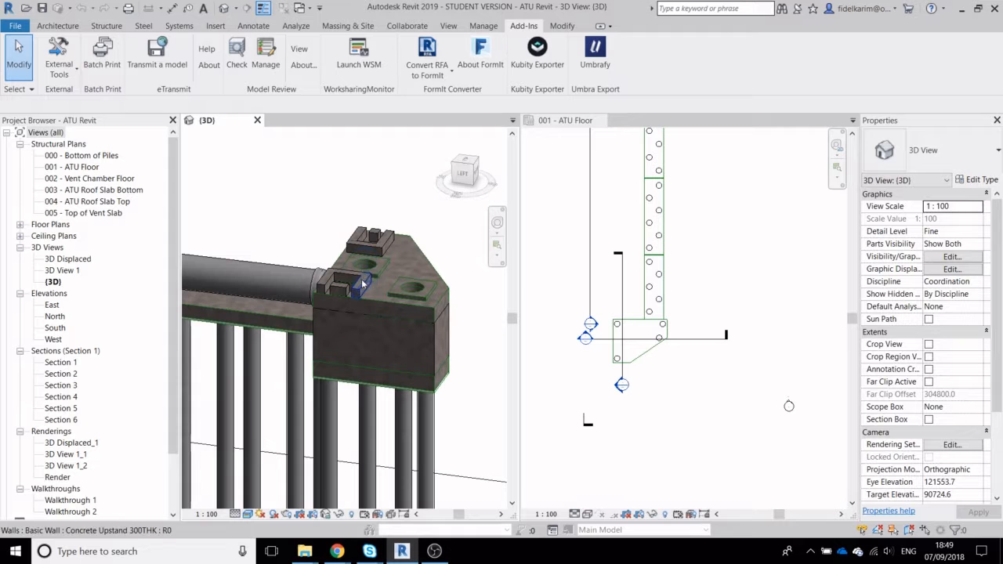
pyautogui.keyDown('shift'); pyautogui.moveTo(412, 271); pyautogui.dragTo(388, 235, button='middle'); pyautogui.keyUp('shift')
pyautogui.scroll(-6, 371, 251)
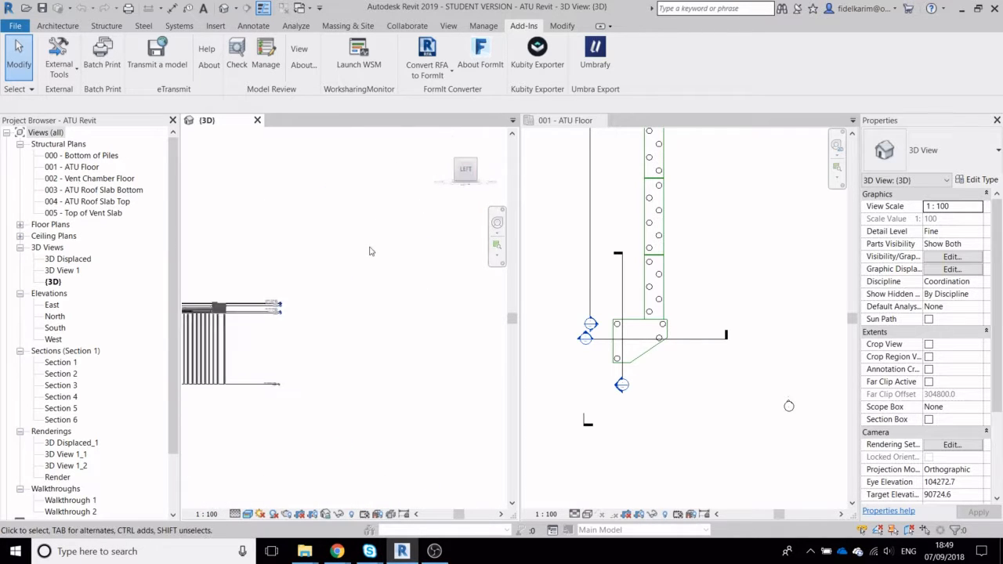
# Examine the main chamber's roof upstands, openings and pipe connections in the 3D view, and the whole structure
pyautogui.scroll(5, 370, 250)
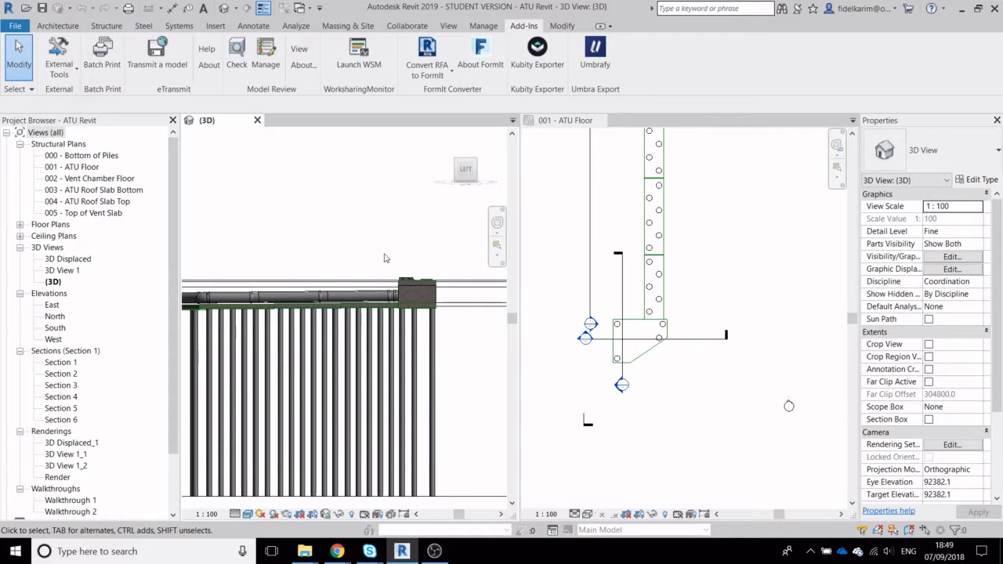
pyautogui.keyDown('shift'); pyautogui.moveTo(363, 266); pyautogui.dragTo(386, 311, button='middle'); pyautogui.keyUp('shift')
pyautogui.scroll(6, 289, 242)
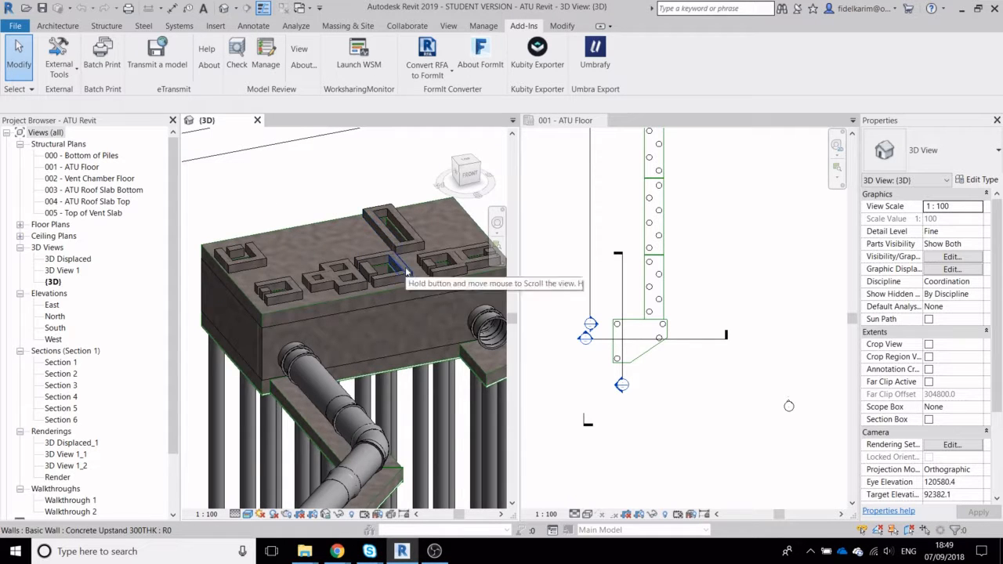
pyautogui.keyDown('shift'); pyautogui.moveTo(388, 216); pyautogui.dragTo(392, 311, button='middle'); pyautogui.keyUp('shift')
pyautogui.scroll(-3, 391, 311)
pyautogui.moveTo(326, 352); pyautogui.dragTo(444, 332, button='middle')
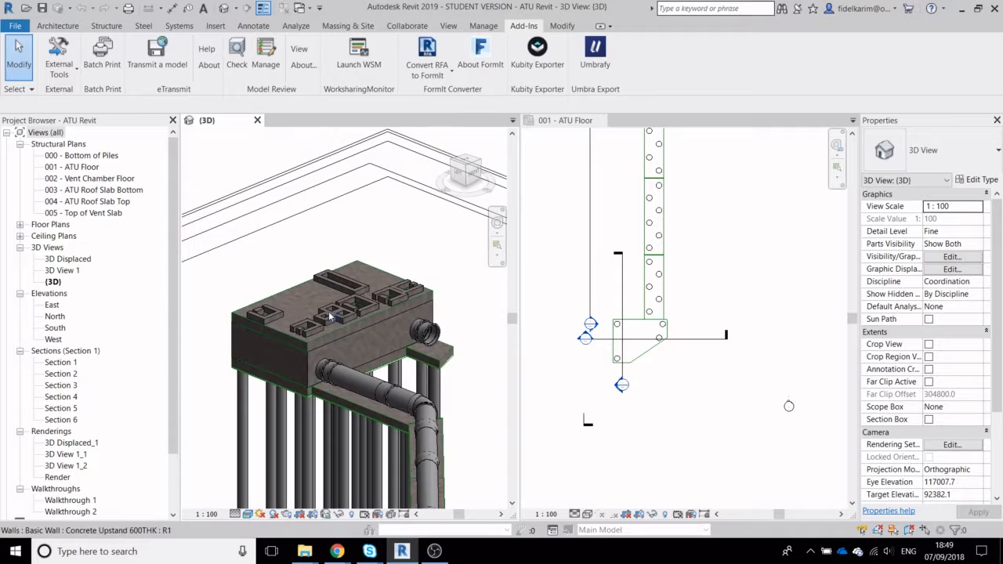
pyautogui.scroll(6, 304, 317)
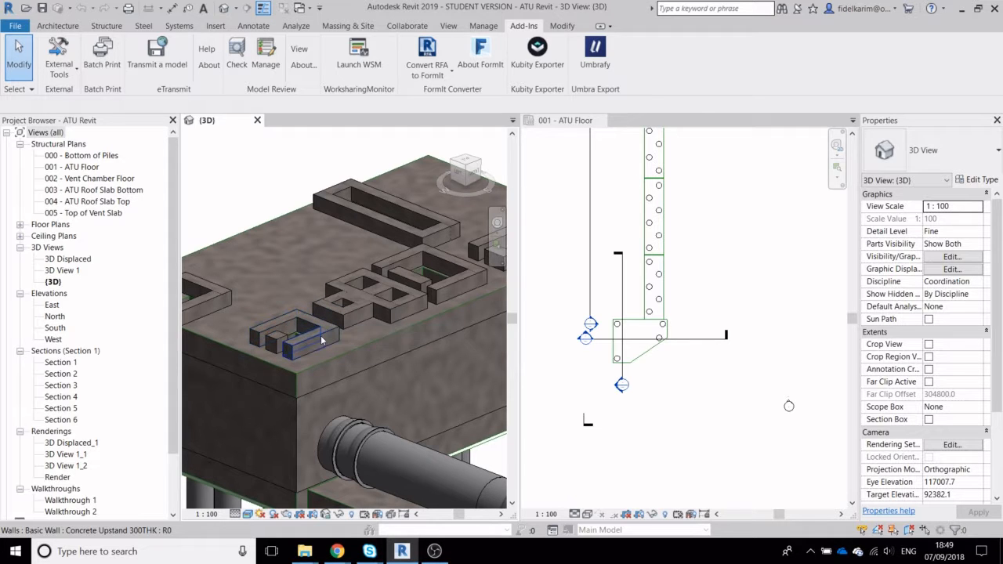
pyautogui.keyDown('shift'); pyautogui.moveTo(339, 338); pyautogui.dragTo(292, 366, button='middle'); pyautogui.keyUp('shift')
pyautogui.scroll(-4, 317, 332)
pyautogui.scroll(3, 374, 294)
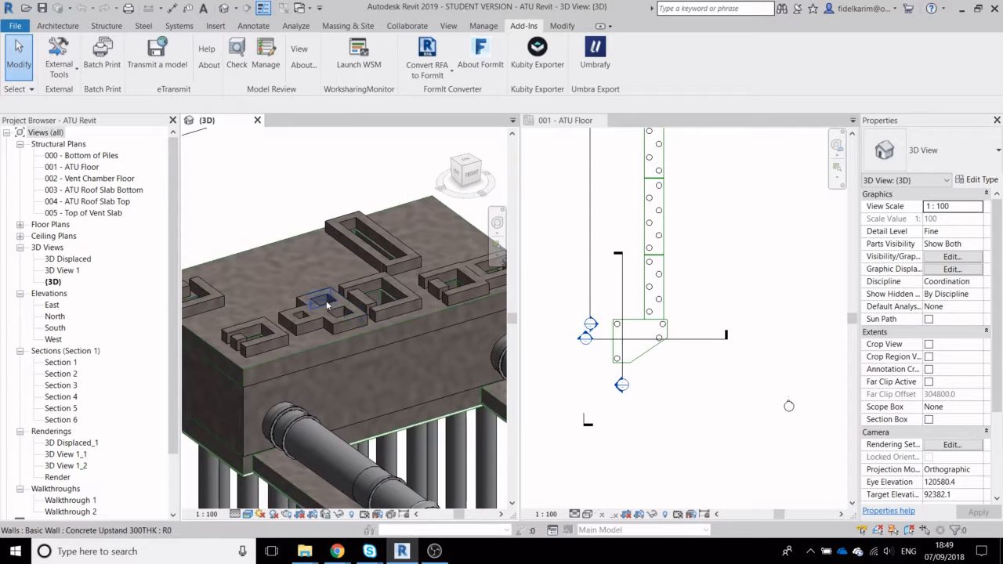
pyautogui.scroll(-8, 399, 308)
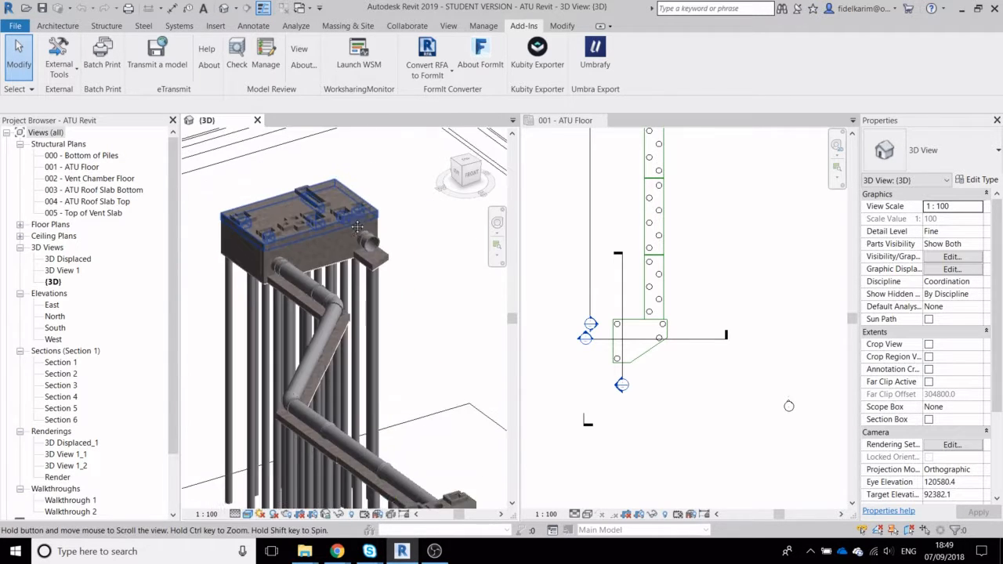
pyautogui.moveTo(377, 303); pyautogui.dragTo(357, 262, button='middle')
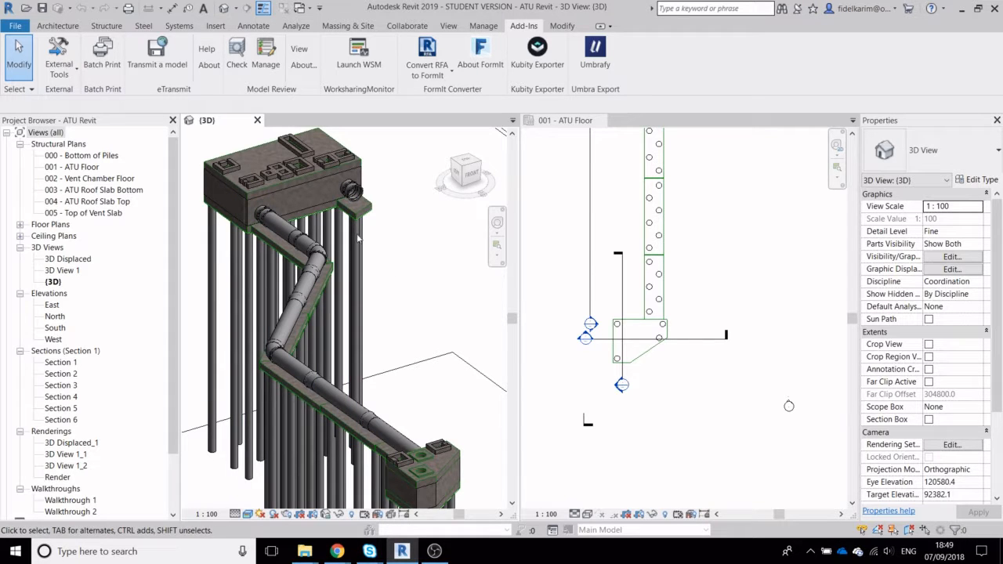
# Create a new project from the template CADemy 3D Metric Template File.rte
pyautogui.click(26, 30)
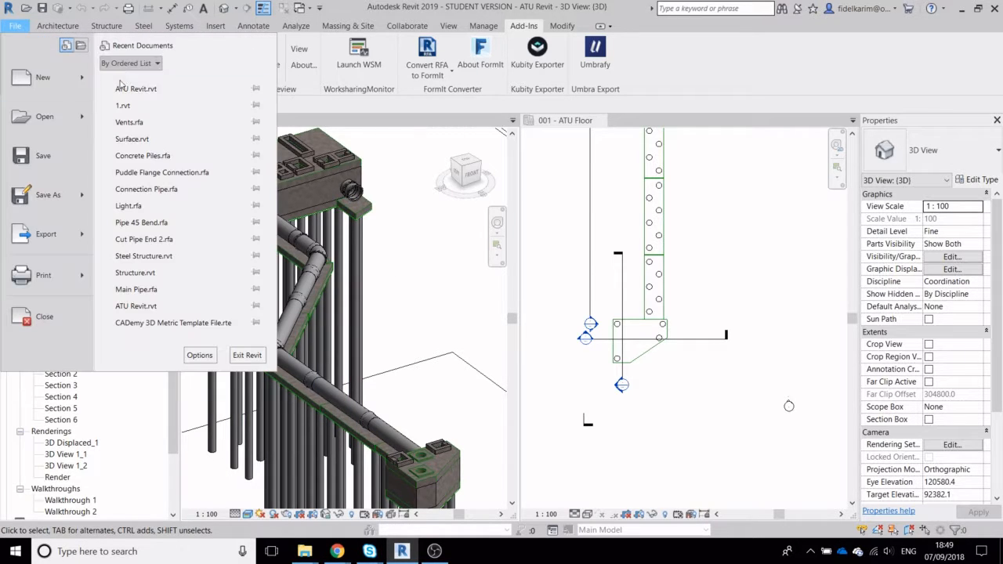
pyautogui.moveTo(65, 90)
pyautogui.click(149, 80)
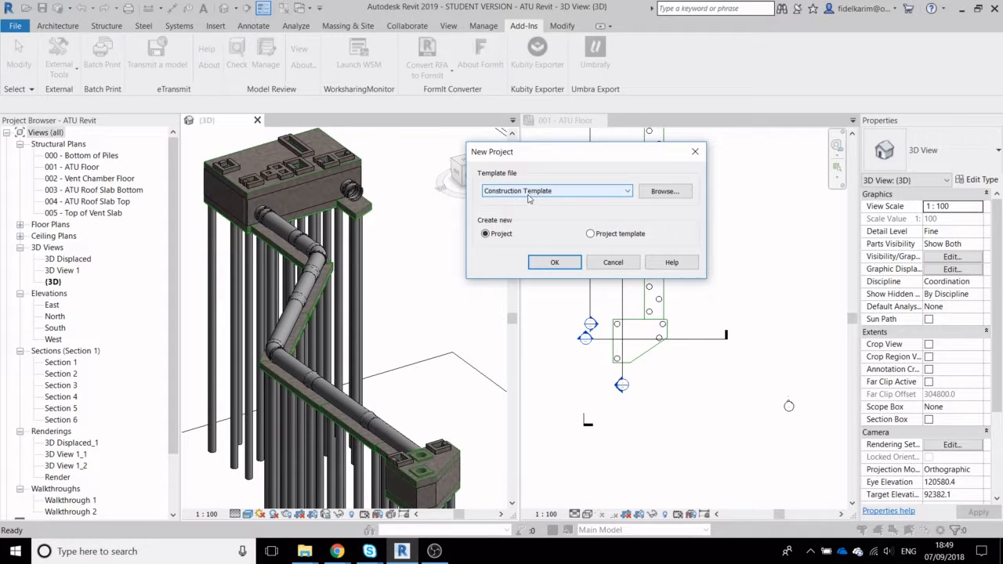
pyautogui.click(529, 197)
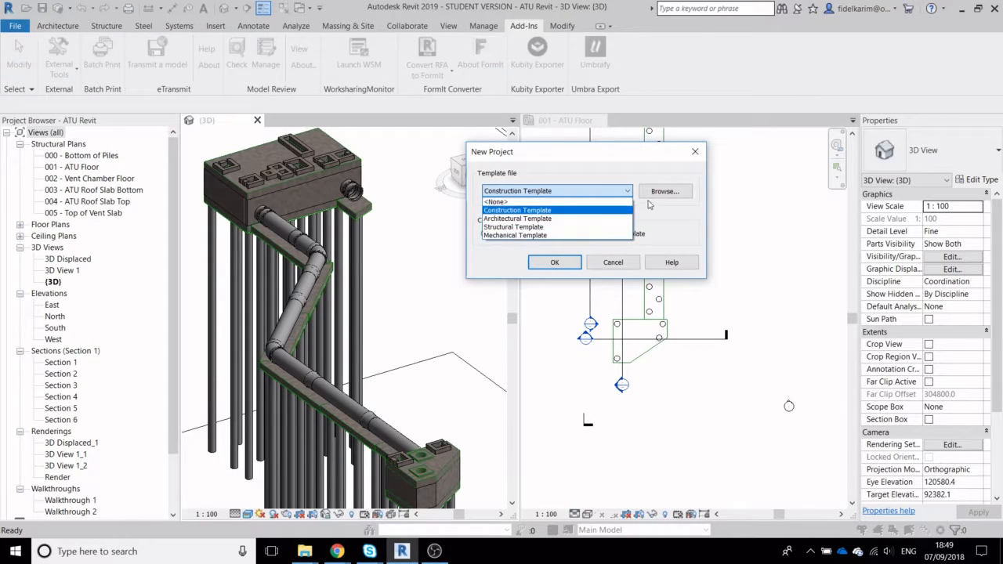
pyautogui.click(650, 198)
pyautogui.click(662, 192)
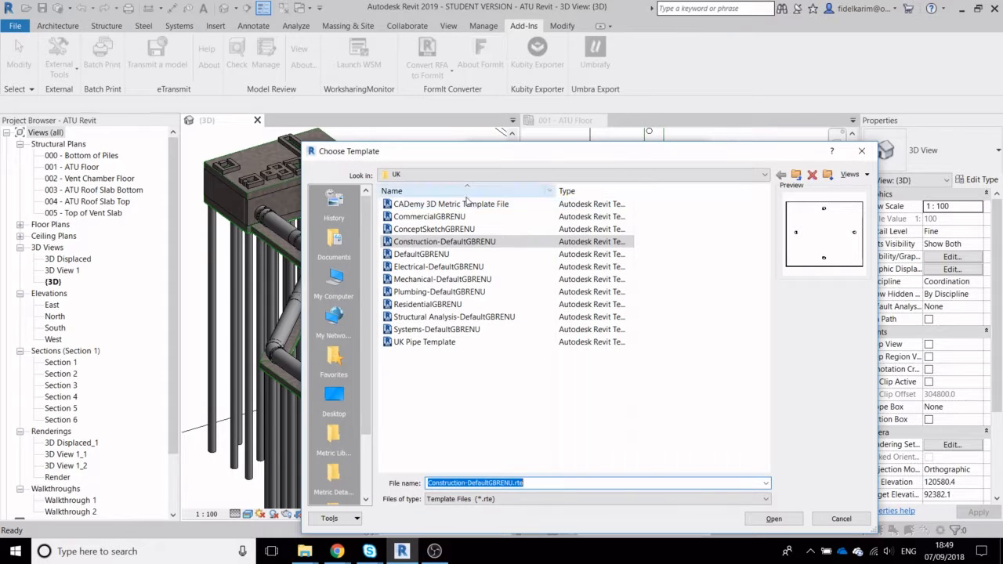
pyautogui.click(467, 205)
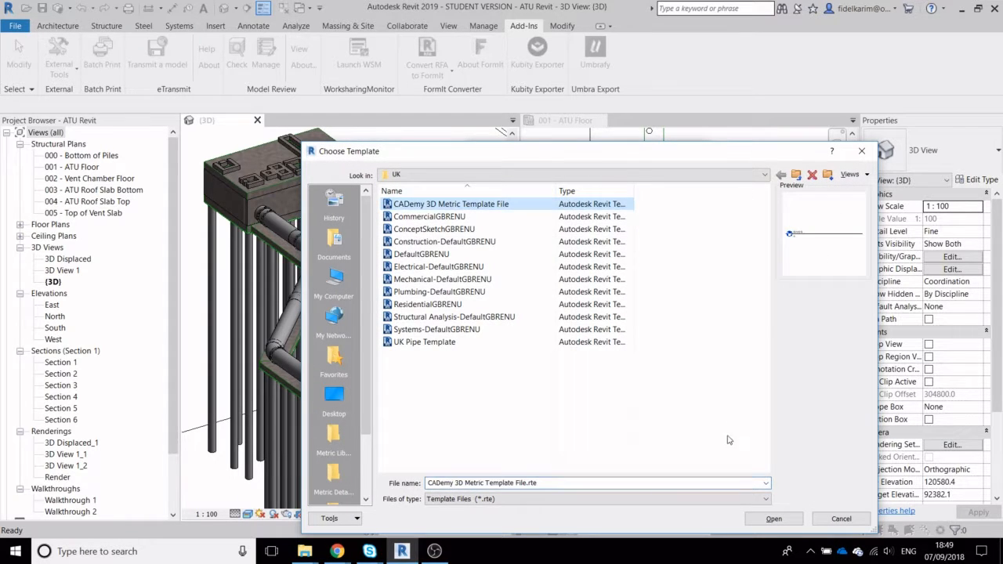
pyautogui.click(774, 519)
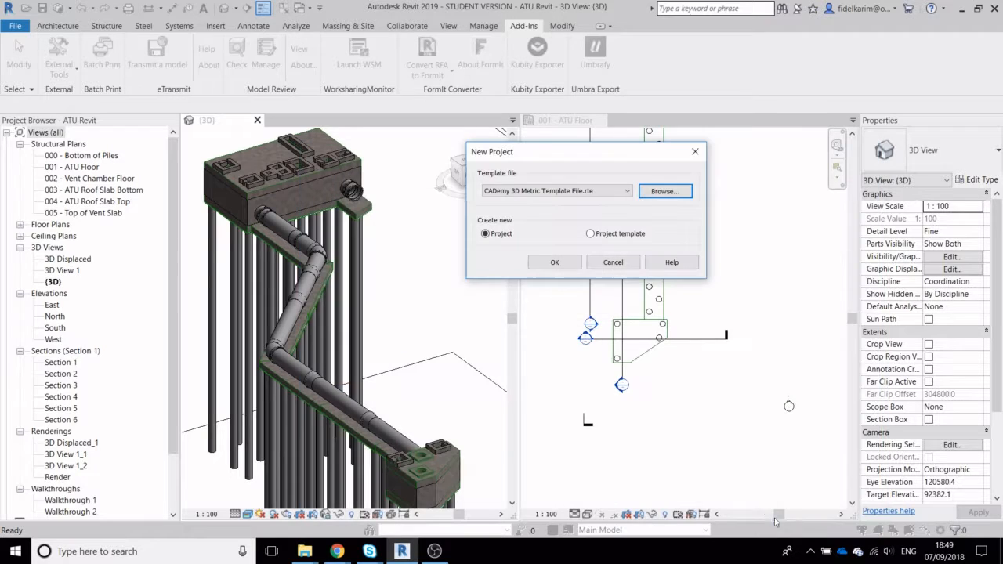
pyautogui.click(559, 268)
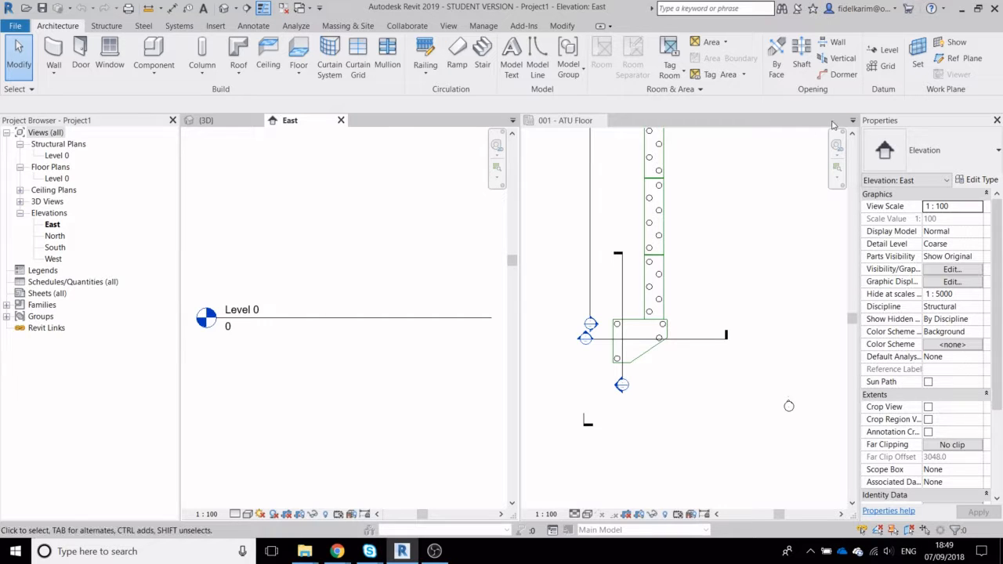
# Close the ATU Revit project's floor plan and 3D views, leaving only the new project's East elevation open
pyautogui.click(570, 120)
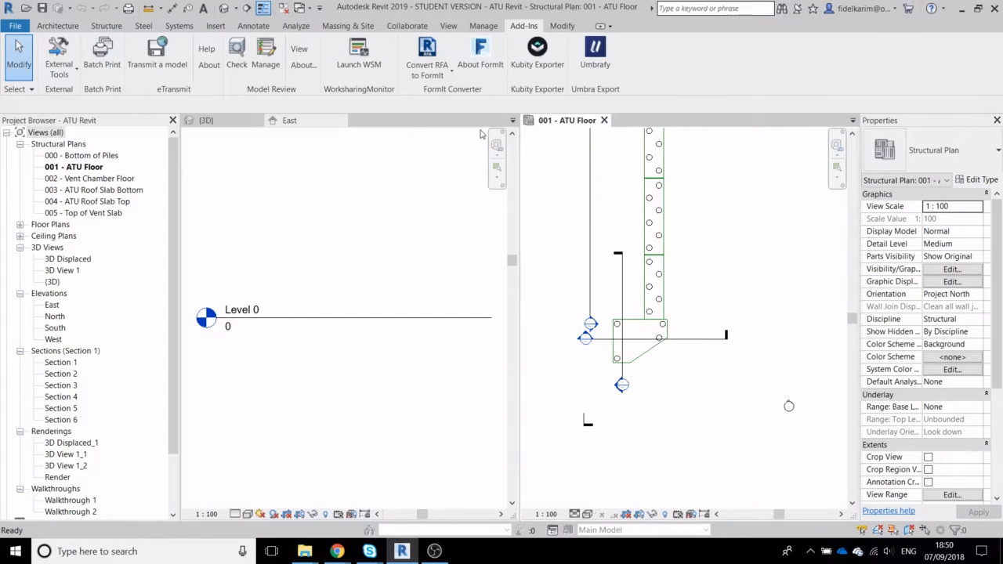
pyautogui.click(604, 121)
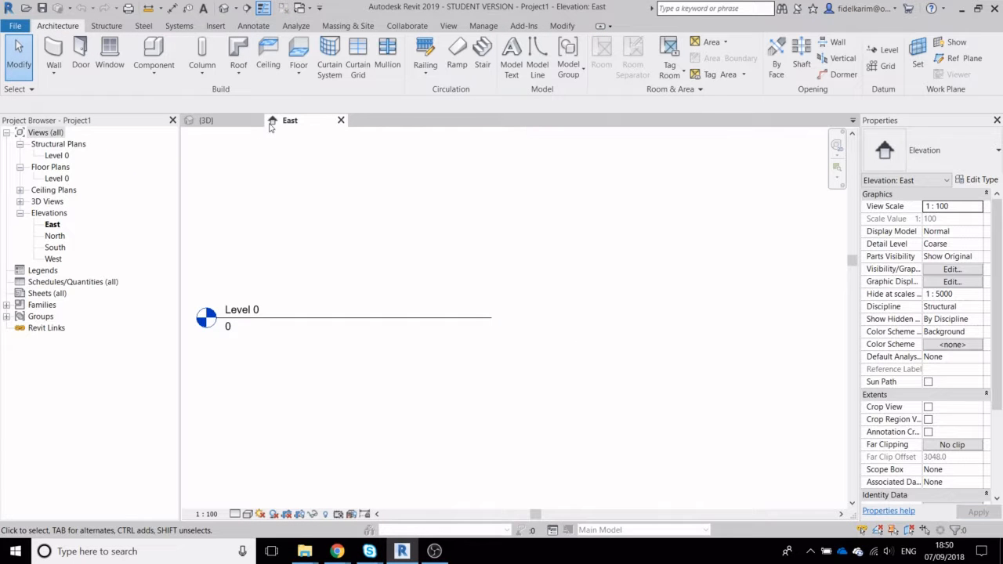
pyautogui.click(257, 120)
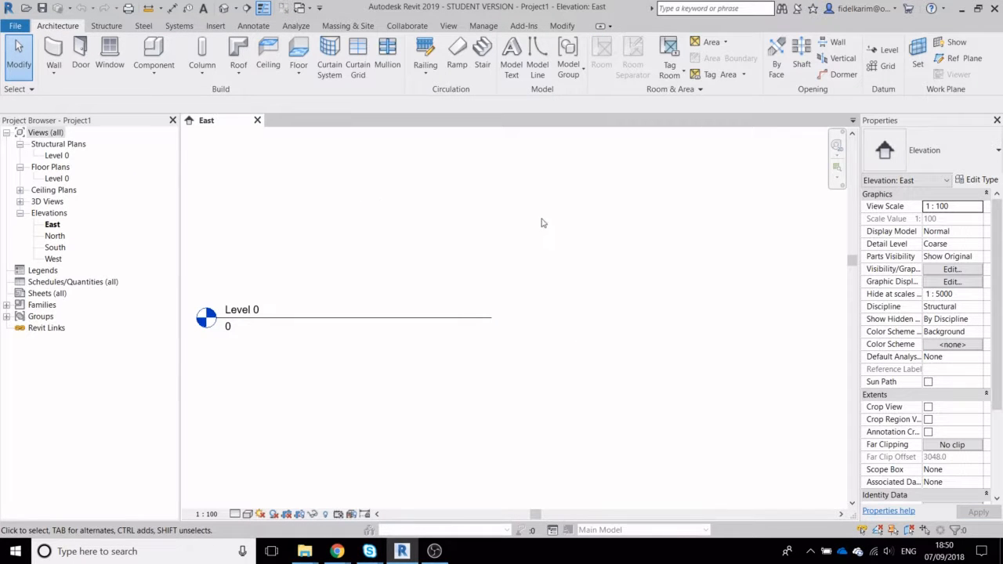
# Lengthen the Level 0 line in the East elevation well beyond its original extent at the end opposite the level head
pyautogui.moveTo(540, 223); pyautogui.dragTo(423, 251, button='middle')
pyautogui.scroll(-4, 538, 248)
pyautogui.moveTo(537, 268); pyautogui.dragTo(579, 244, button='middle')
pyautogui.scroll(-1, 548, 247)
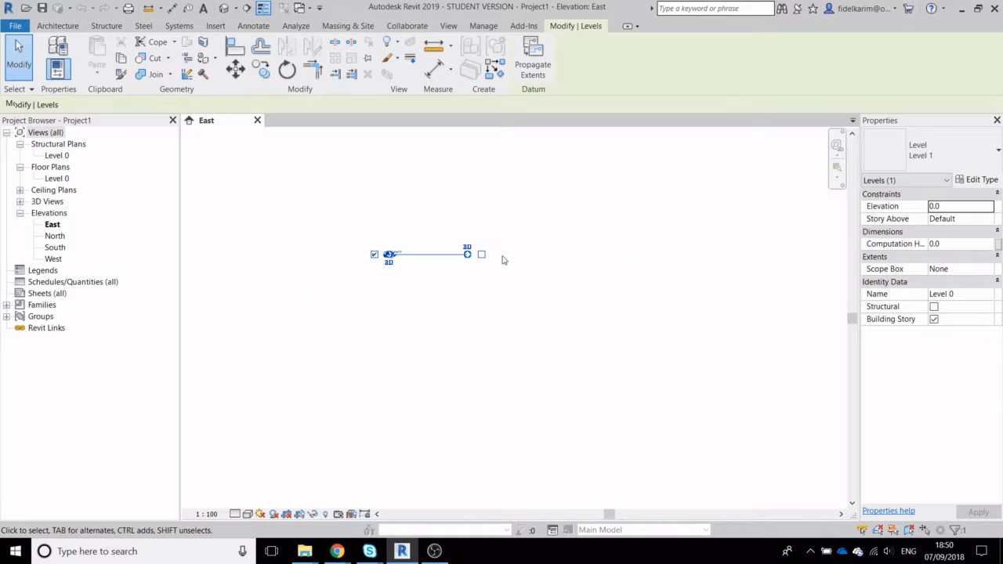
pyautogui.moveTo(473, 258); pyautogui.dragTo(783, 254)
pyautogui.moveTo(765, 275); pyautogui.dragTo(631, 327, button='middle')
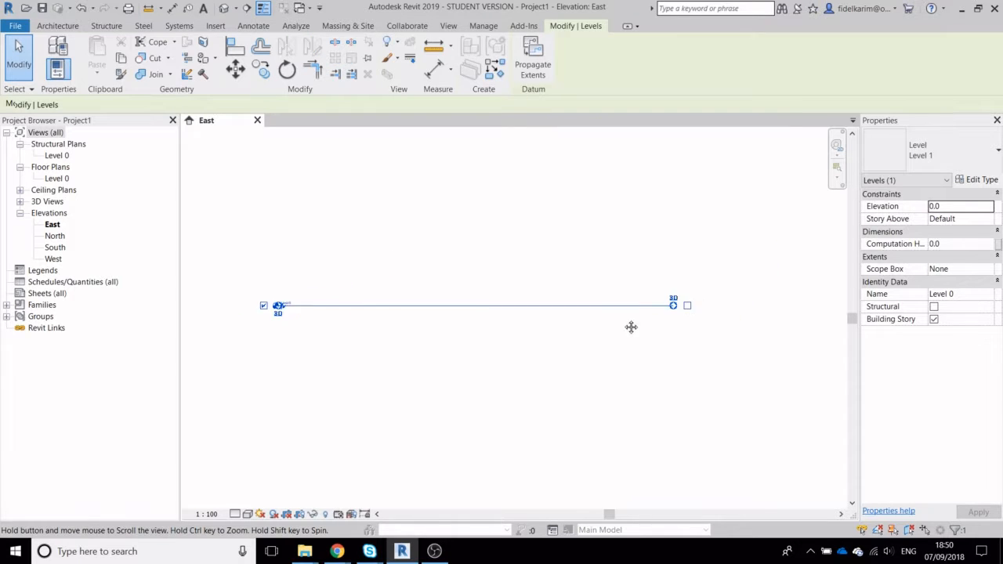
pyautogui.scroll(-2, 622, 316)
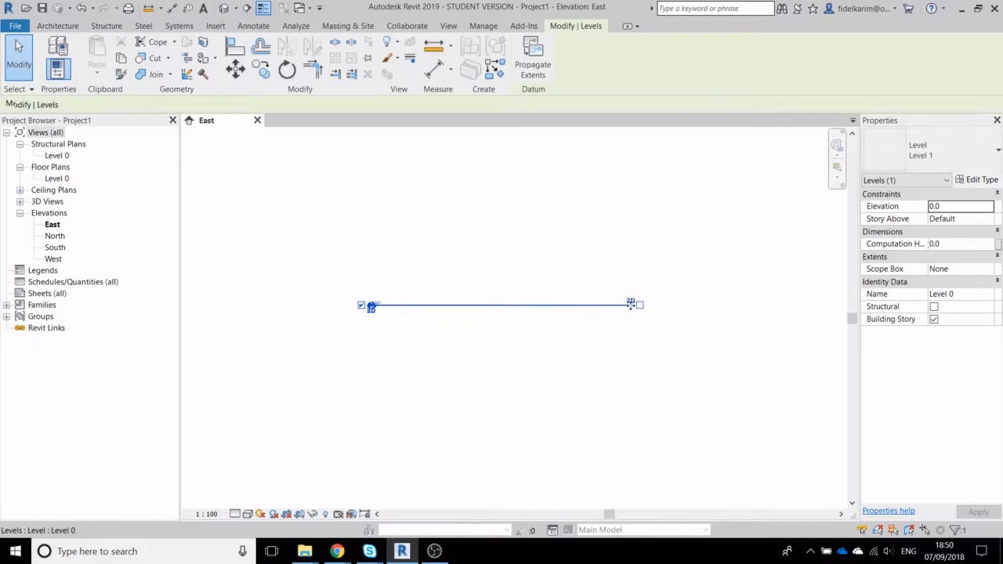
pyautogui.click(630, 306)
pyautogui.moveTo(630, 304); pyautogui.dragTo(775, 304)
pyautogui.moveTo(644, 352); pyautogui.dragTo(569, 343, button='middle')
pyautogui.click(567, 343)
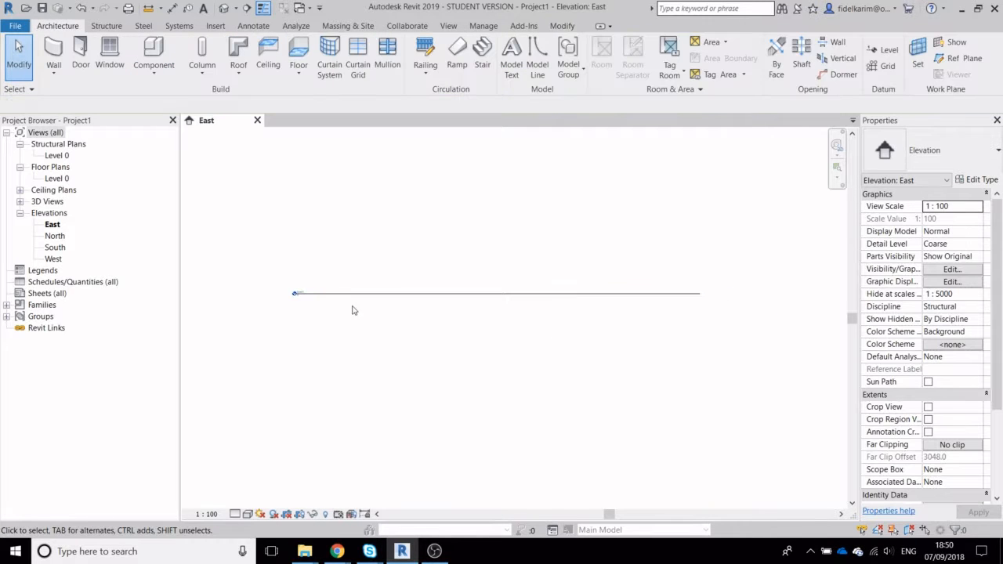
pyautogui.scroll(3, 289, 292)
pyautogui.scroll(-2, 509, 324)
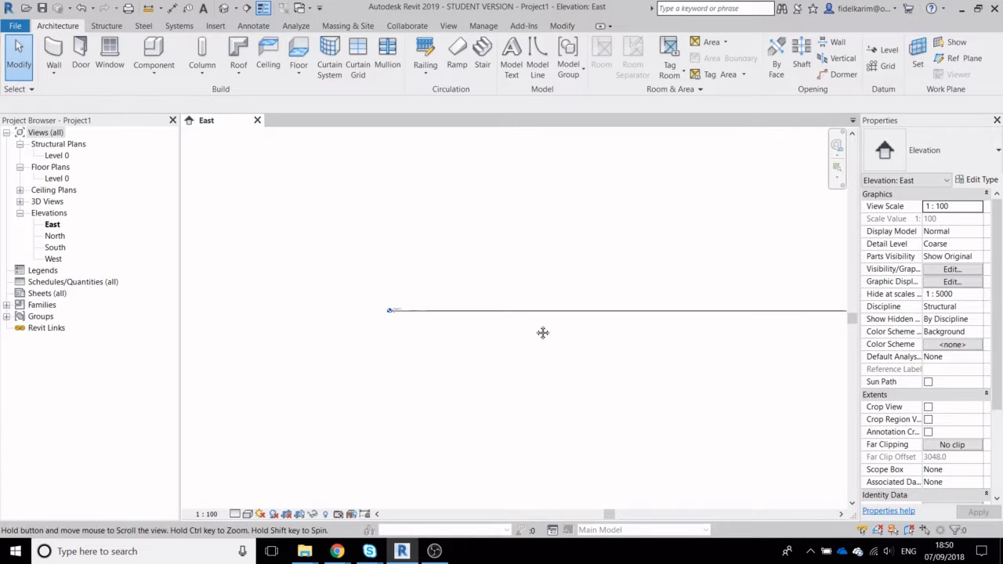
# Create a new level from the Level 0 line at an offset of 100000 above it
pyautogui.moveTo(542, 331); pyautogui.dragTo(415, 285, button='middle')
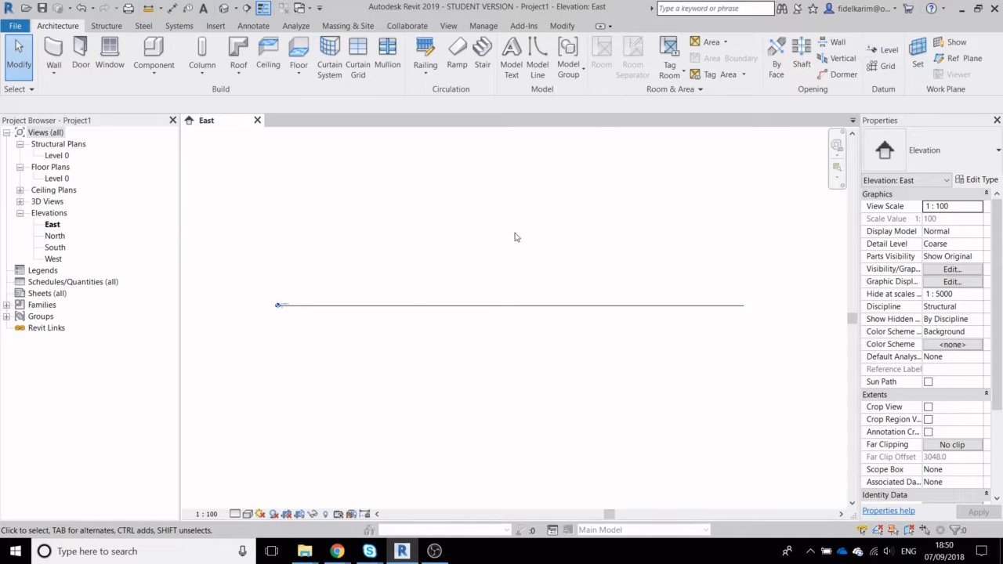
pyautogui.click(400, 307)
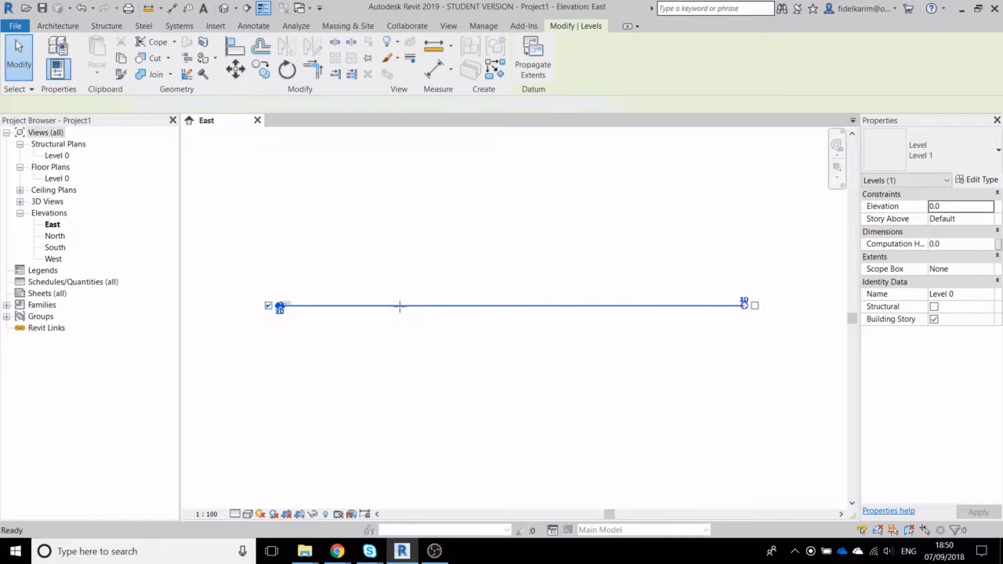
pyautogui.press('l')
pyautogui.press('l')
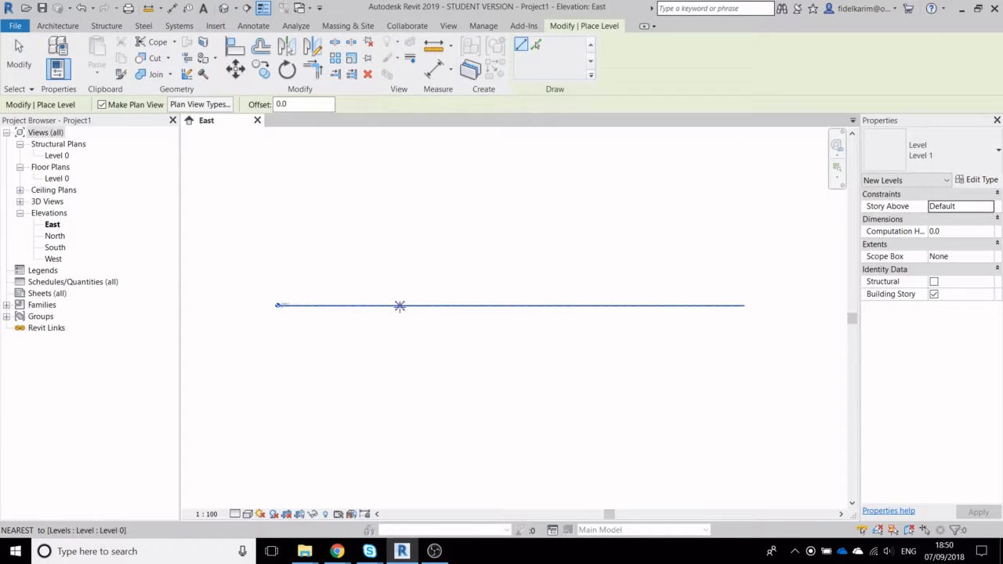
pyautogui.click(536, 46)
pyautogui.click(287, 104)
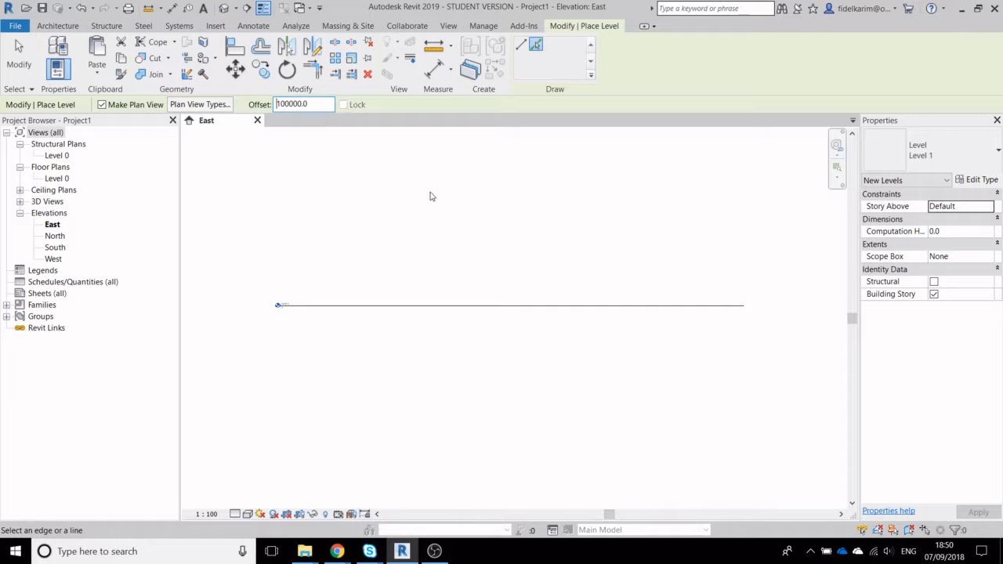
pyautogui.click(390, 305)
# Inspect the new upper level's position, name and elevation at its level head, and end level placement
pyautogui.moveTo(420, 255); pyautogui.dragTo(432, 306, button='middle')
pyautogui.scroll(-2, 410, 347)
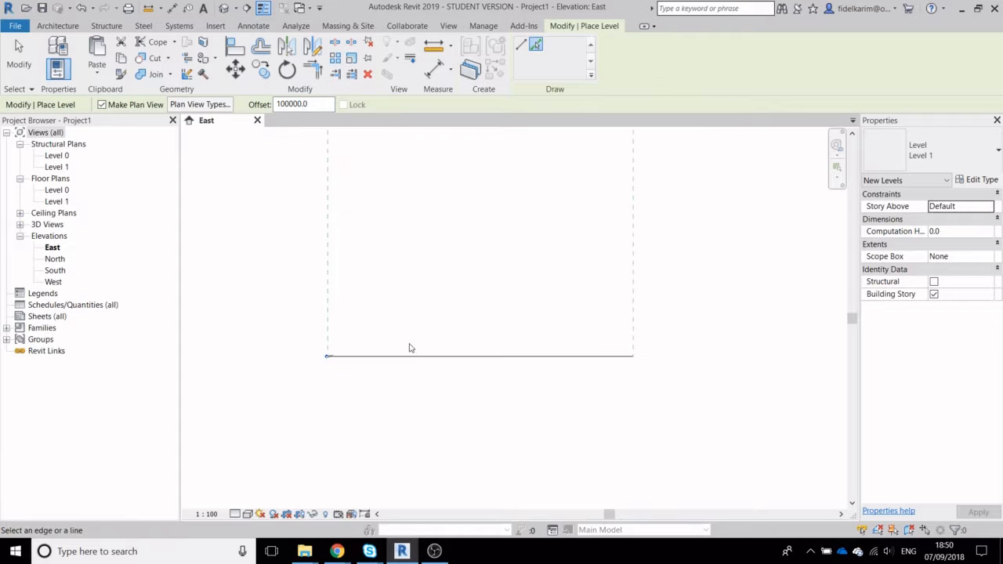
pyautogui.moveTo(403, 353); pyautogui.dragTo(396, 347, button='middle')
pyautogui.scroll(-1, 395, 347)
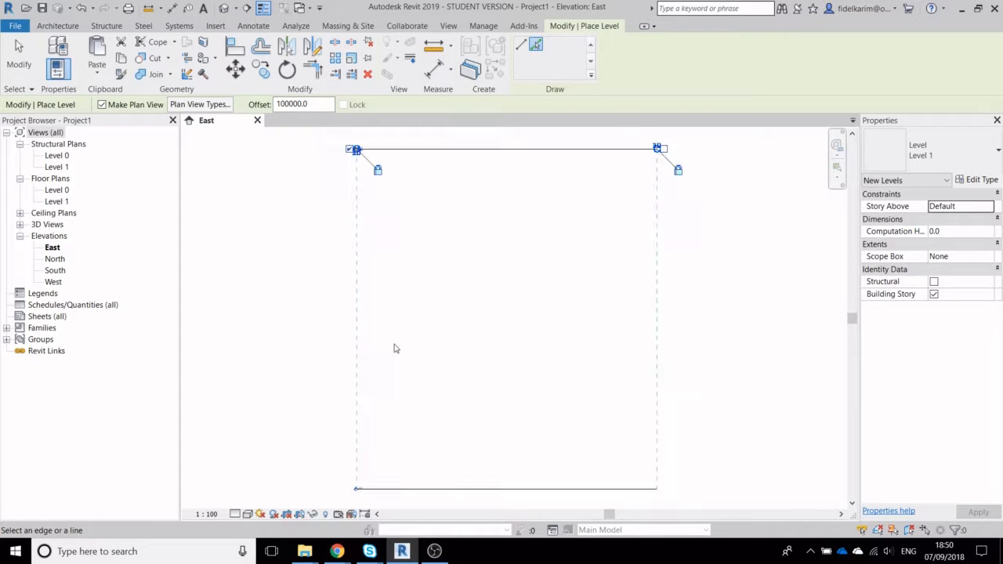
pyautogui.moveTo(396, 206); pyautogui.dragTo(384, 272, button='middle')
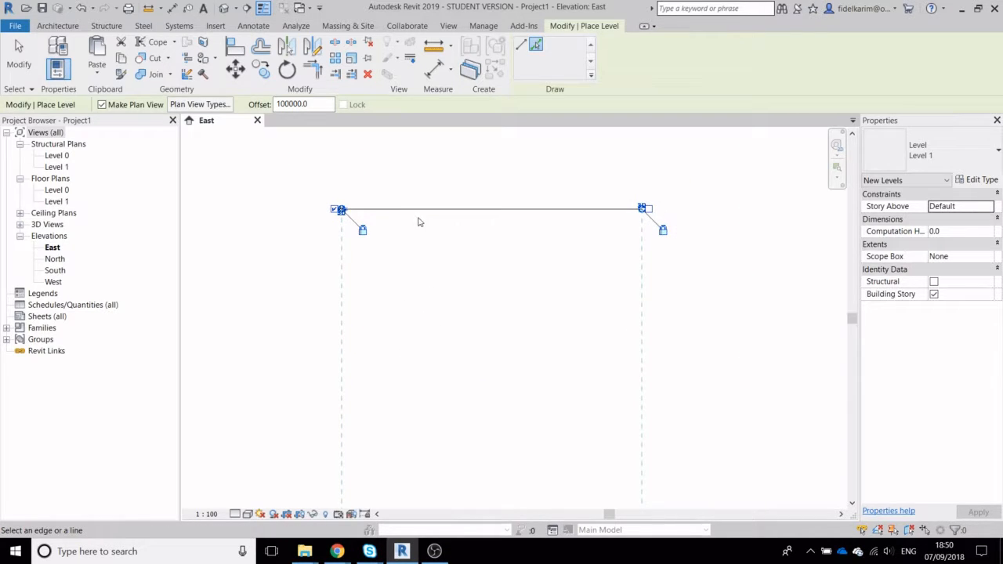
pyautogui.scroll(2, 392, 228)
pyautogui.moveTo(391, 228); pyautogui.dragTo(358, 314, button='middle')
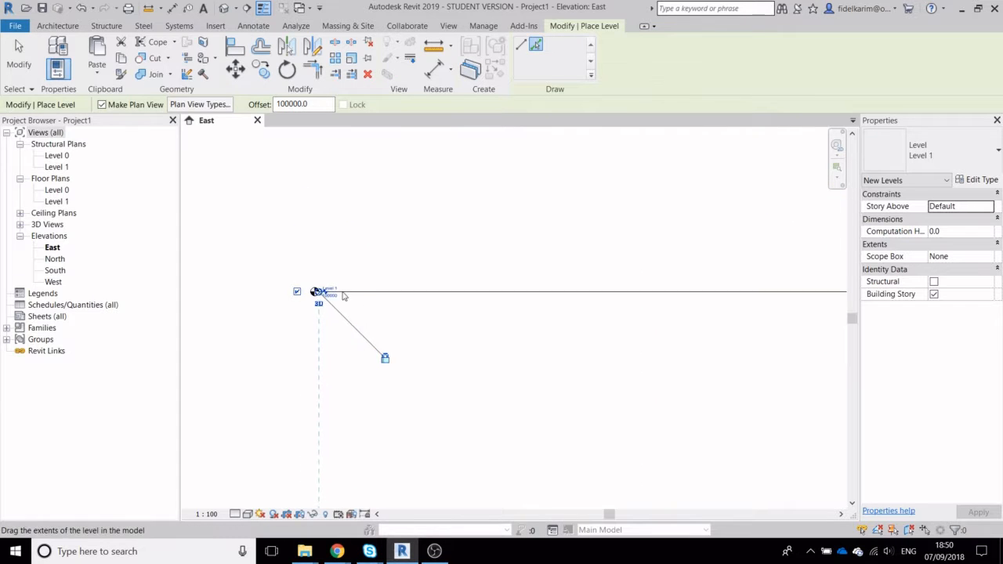
pyautogui.scroll(3, 329, 210)
pyautogui.moveTo(378, 224); pyautogui.dragTo(387, 228, button='middle')
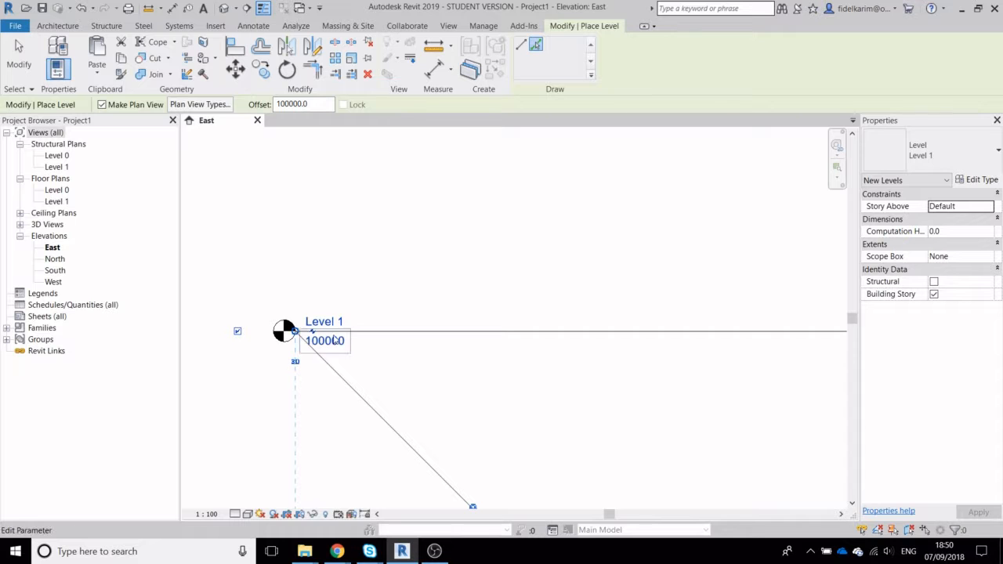
pyautogui.click(19, 56)
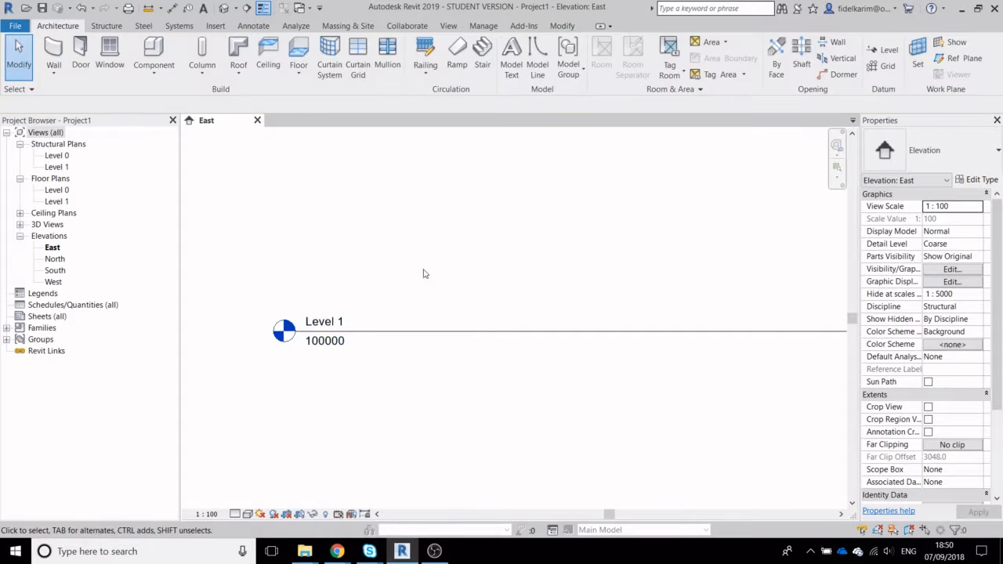
# Create another level from the Level 1 line at an offset of 4000 above it
pyautogui.moveTo(423, 274); pyautogui.dragTo(411, 308, button='middle')
pyautogui.moveTo(448, 268); pyautogui.dragTo(408, 280, button='middle')
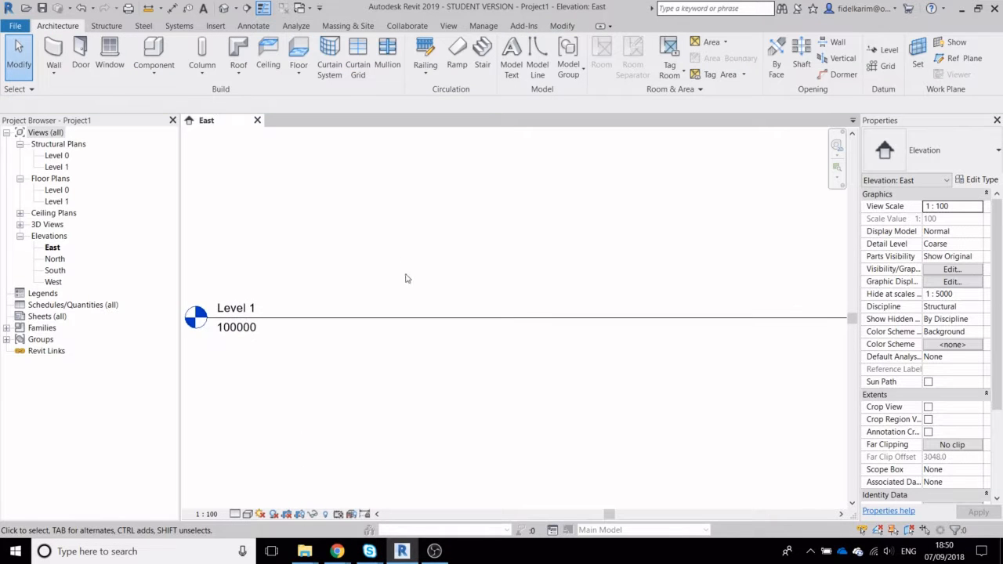
pyautogui.scroll(-1, 376, 282)
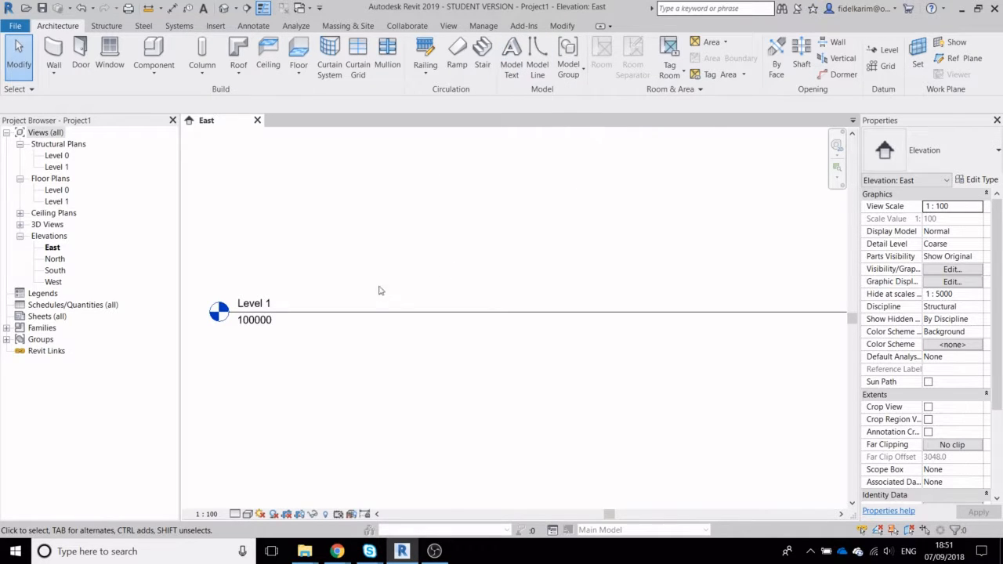
pyautogui.click(434, 314)
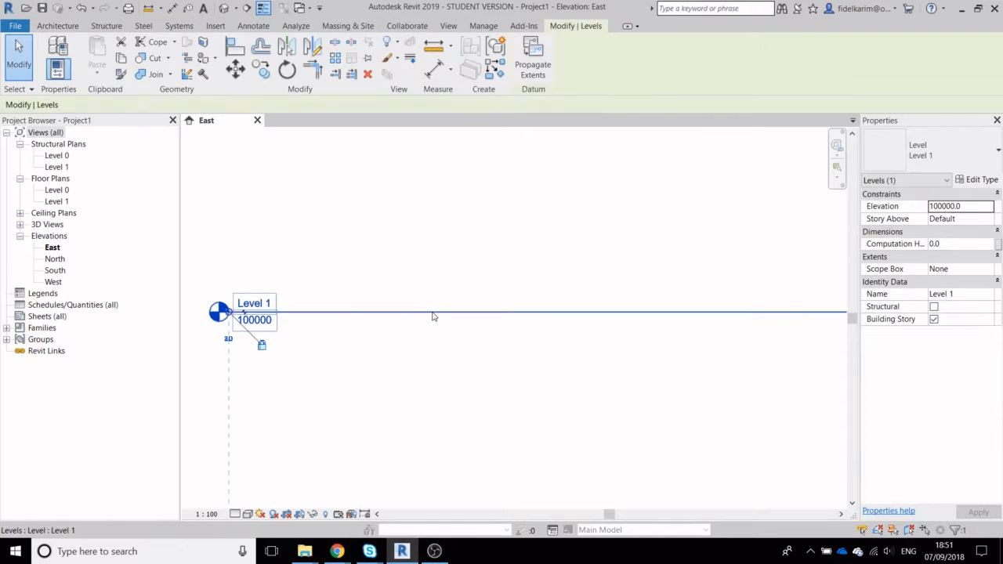
pyautogui.press('l')
pyautogui.press('l')
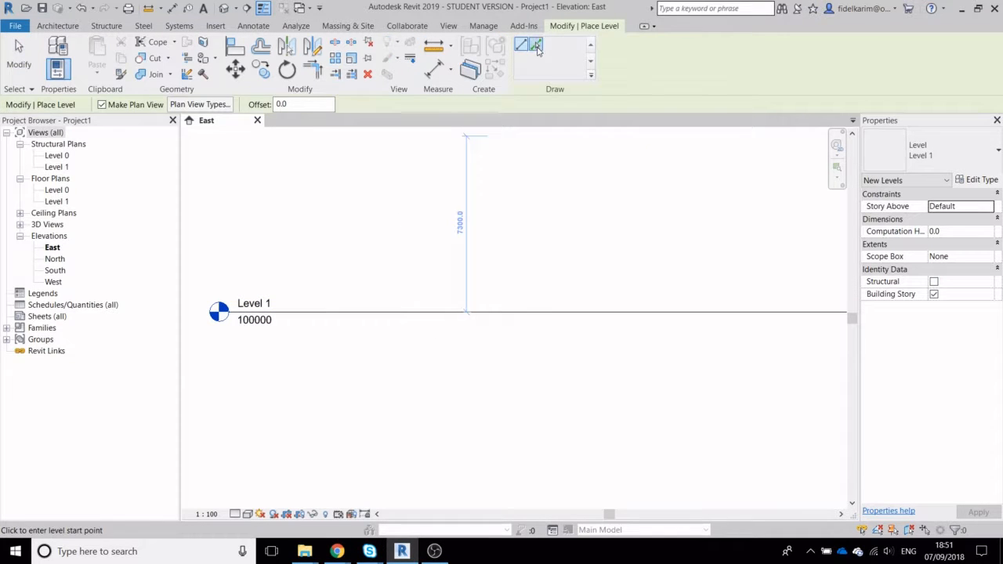
pyautogui.click(536, 47)
pyautogui.click(306, 104)
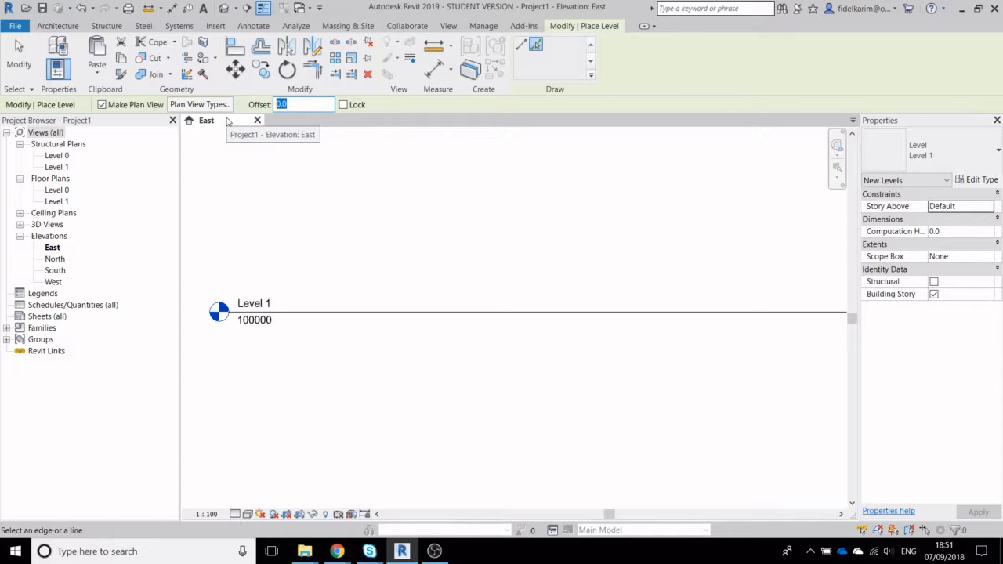
pyautogui.write('4000')
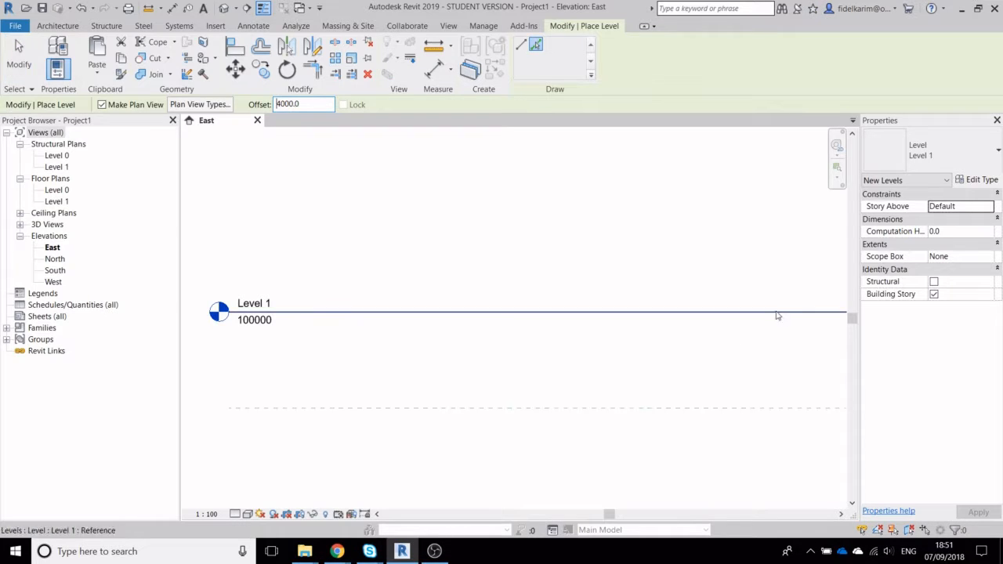
pyautogui.click(570, 316)
pyautogui.scroll(-2, 541, 302)
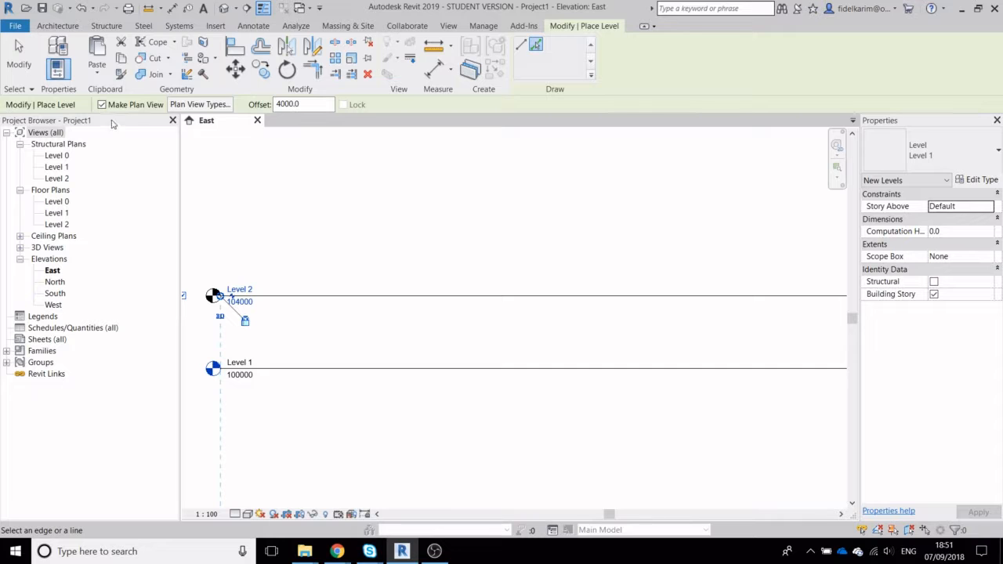
pyautogui.click(19, 55)
# Rename Level 1 as ATU Base Slab
pyautogui.click(243, 367)
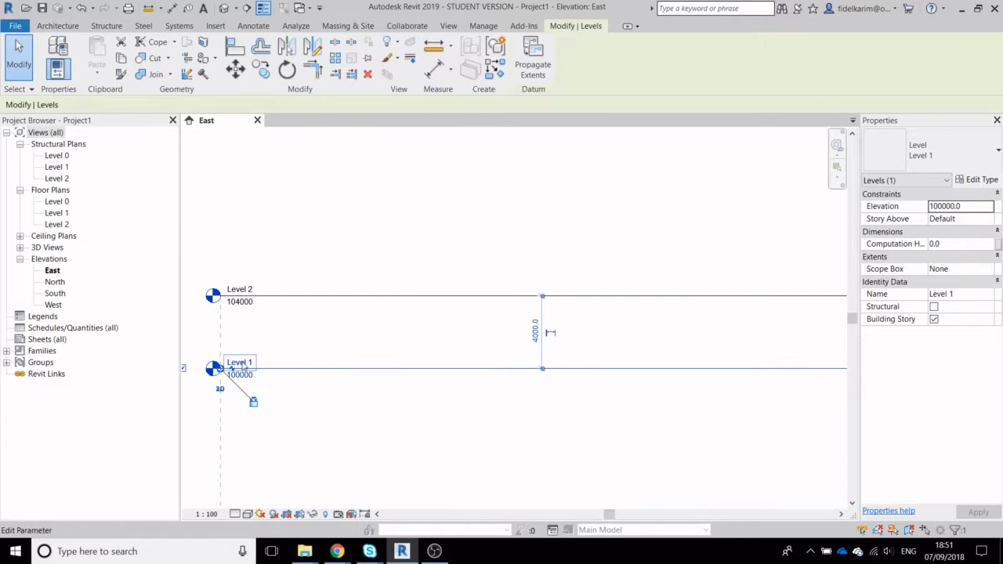
pyautogui.click(242, 365)
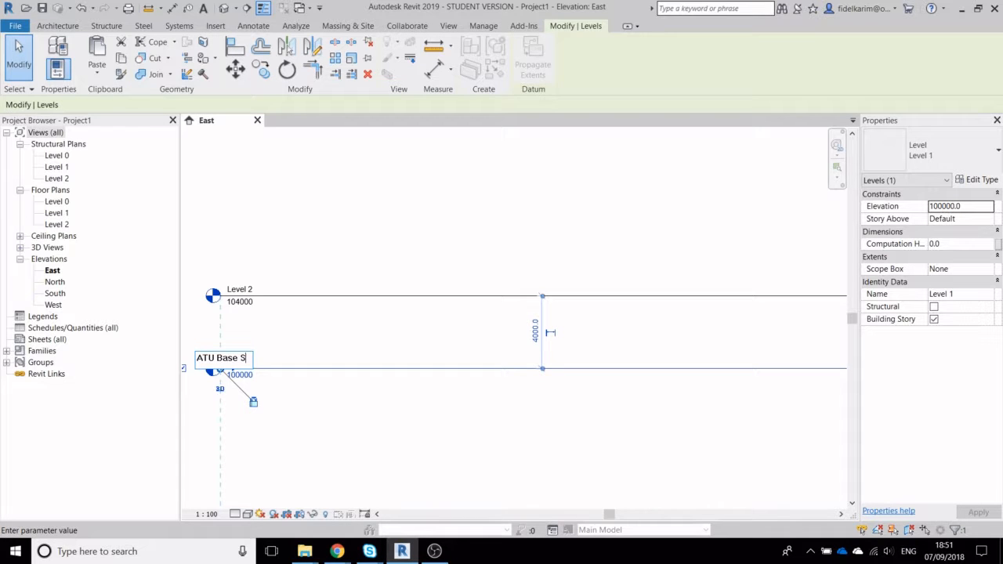
pyautogui.write('lab')
pyautogui.press('Return')
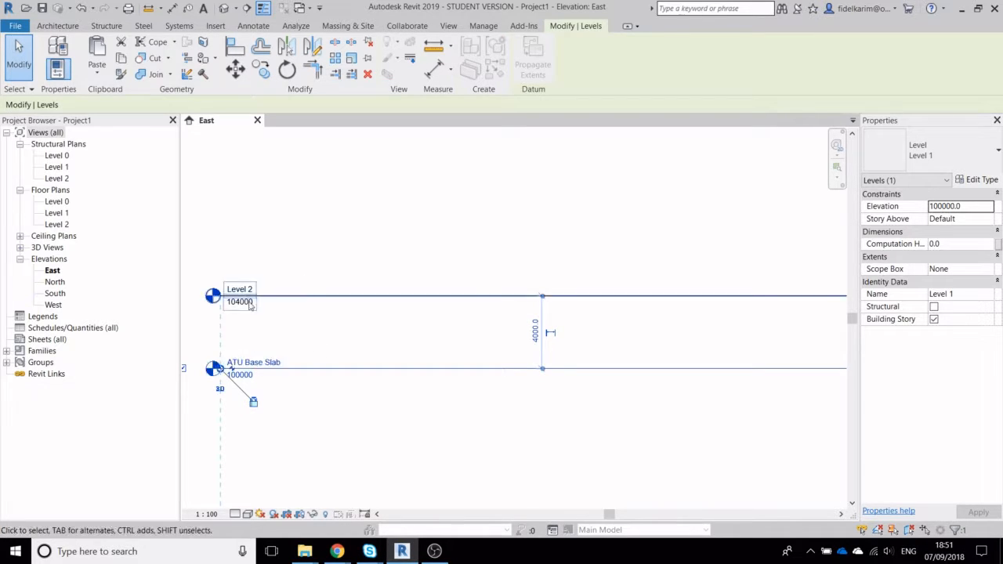
# Rename Level 2 as ATU Roof Slab
pyautogui.click(249, 295)
pyautogui.click(246, 287)
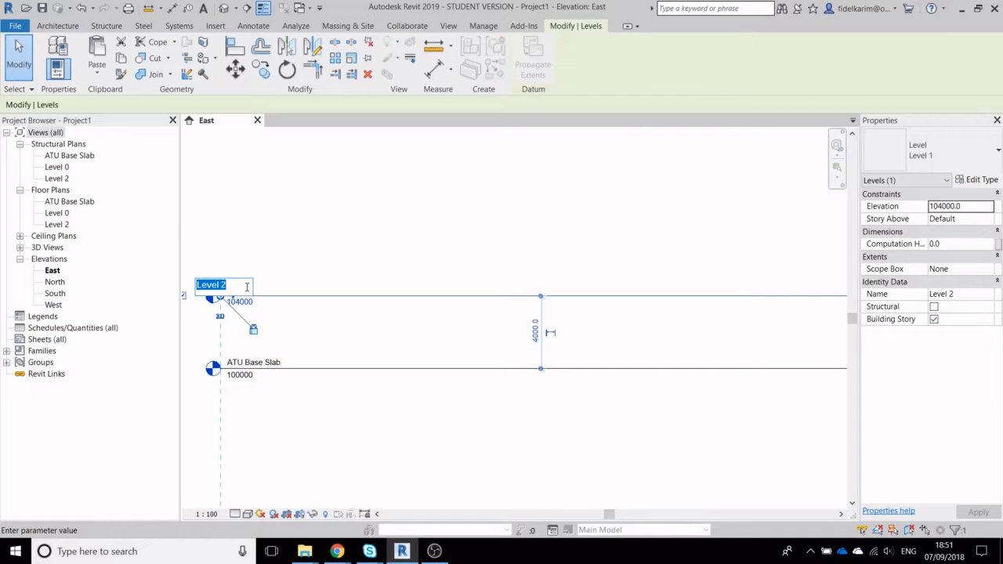
pyautogui.write('A')
pyautogui.write('TU Roof SLab')
pyautogui.press('BackSpace')
pyautogui.write('ab')
pyautogui.press('Return')
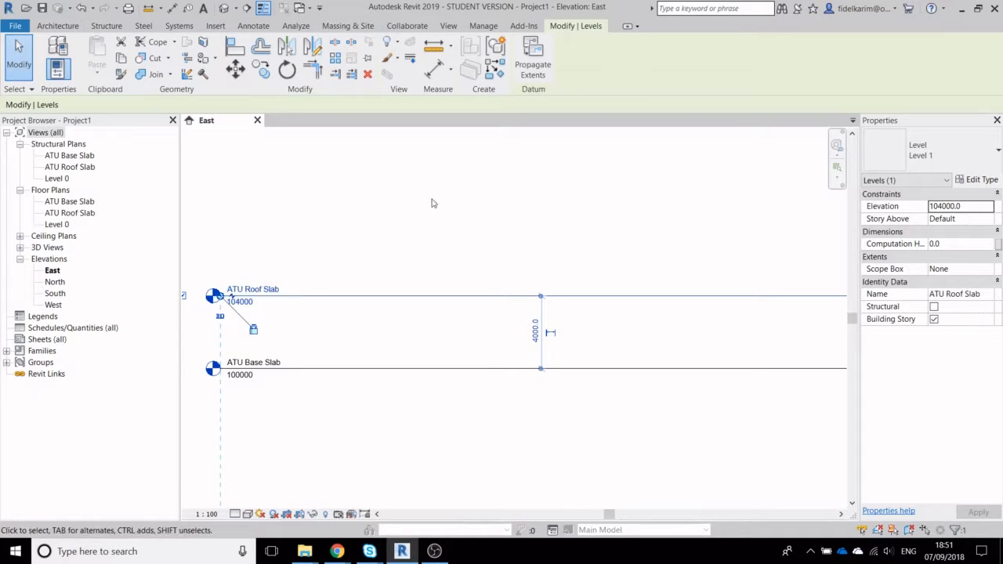
pyautogui.click(537, 235)
pyautogui.moveTo(537, 235)
pyautogui.mouseDown(button='middle')
pyautogui.moveTo(519, 215)
pyautogui.moveTo(533, 238)
pyautogui.mouseUp(button='middle')
pyautogui.scroll(-1, 531, 236)
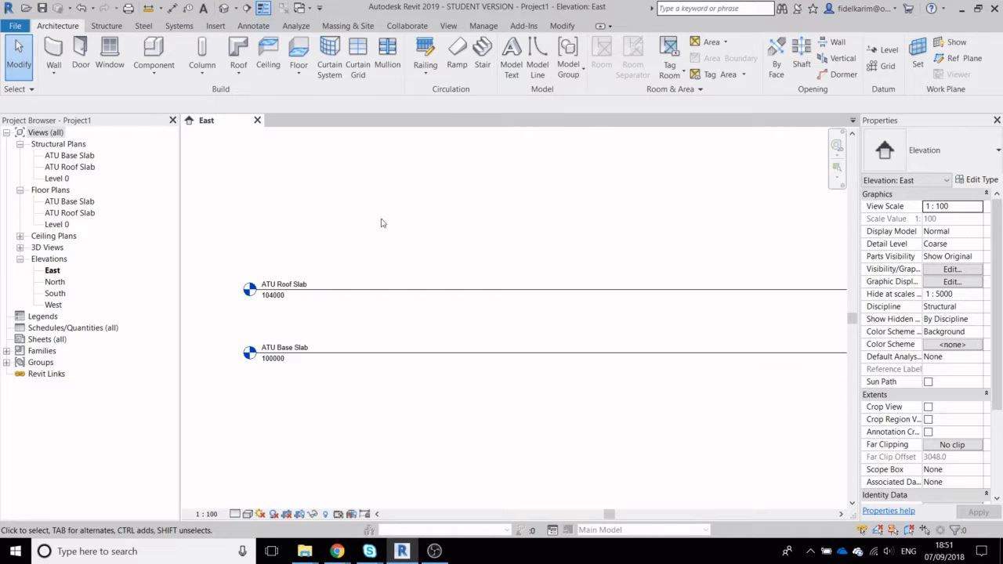
# Open the ATU Base Slab structural plan and bring its four elevation markers into view
pyautogui.doubleClick(74, 158)
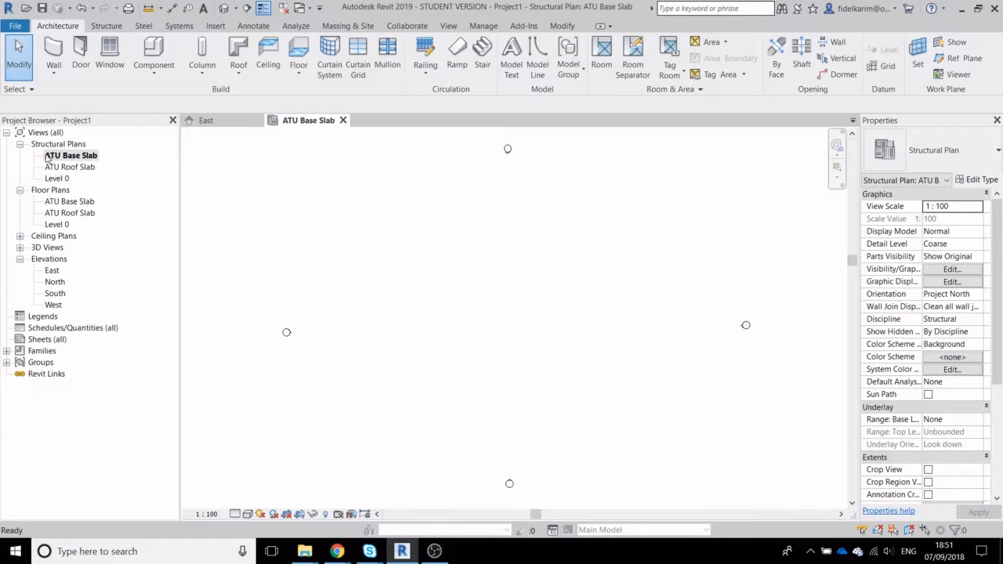
pyautogui.moveTo(382, 294); pyautogui.dragTo(336, 298, button='middle')
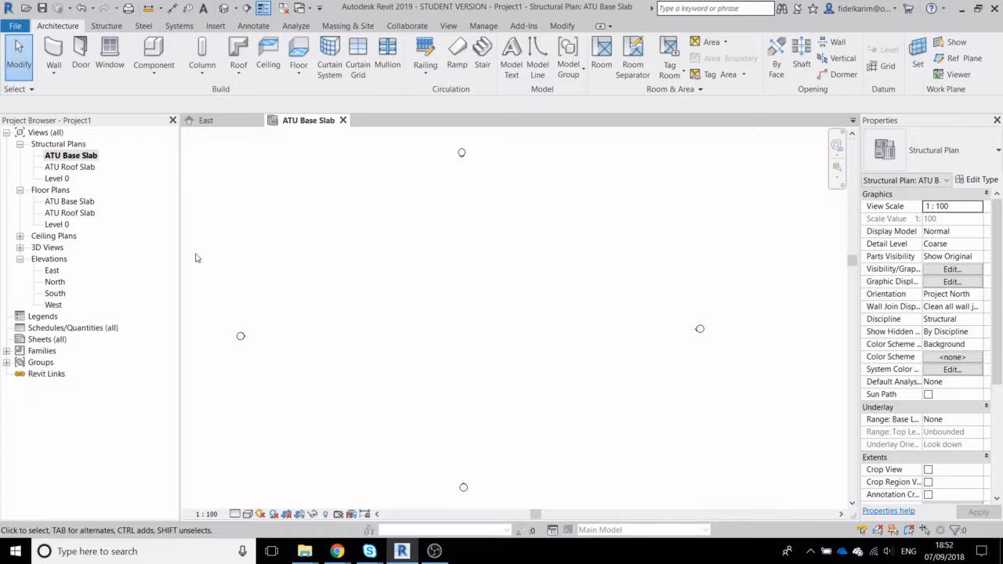
pyautogui.scroll(-2, 399, 311)
pyautogui.scroll(2, 436, 302)
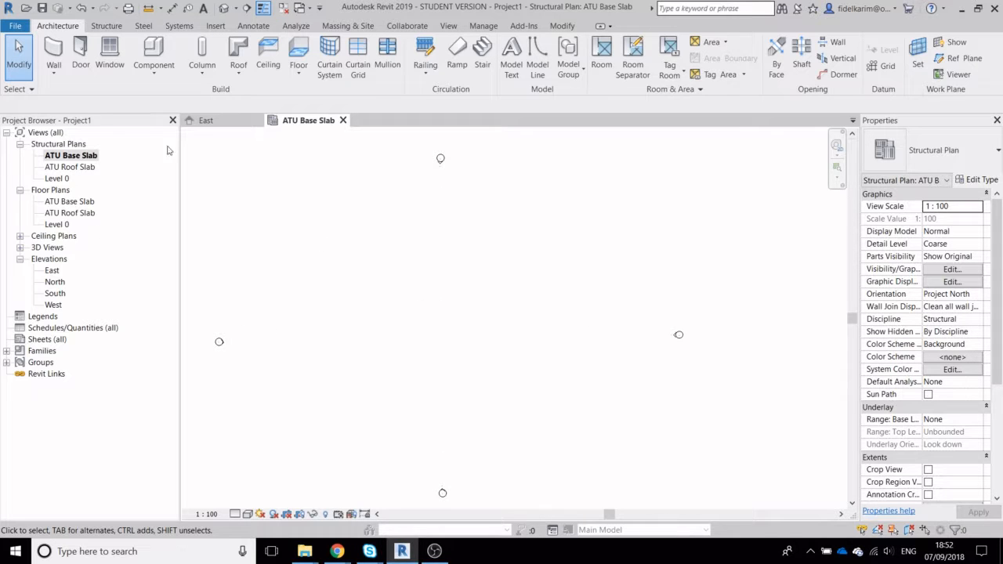
# Start a structural floor on the base slab plan and duplicate the Floor 1 type as Concrete 600 THK
pyautogui.click(108, 28)
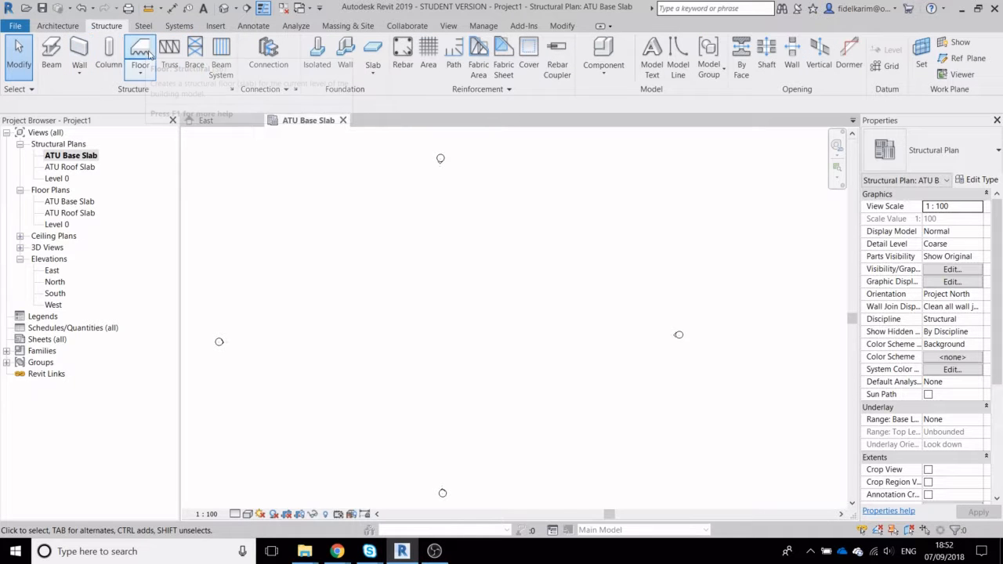
pyautogui.click(142, 51)
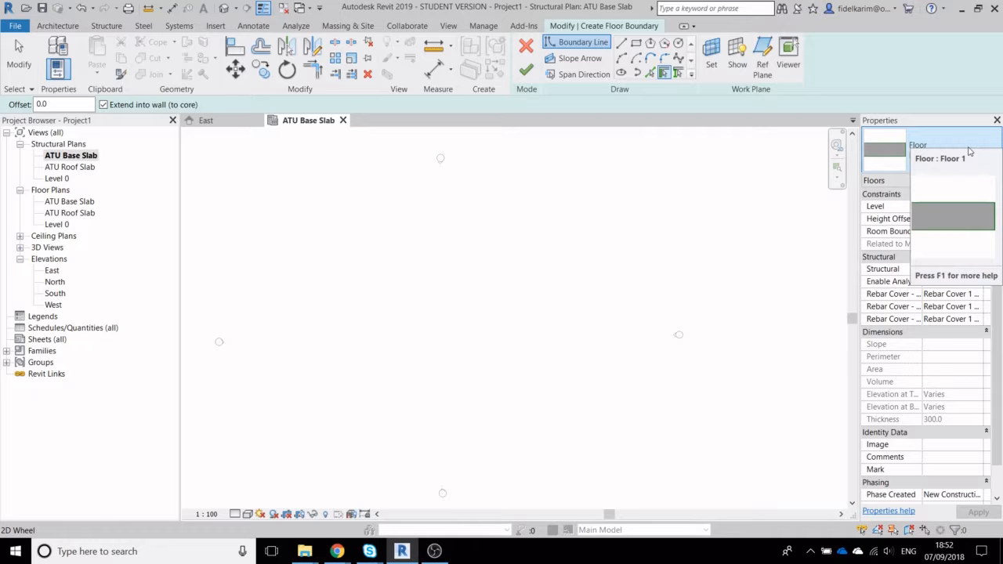
pyautogui.click(951, 151)
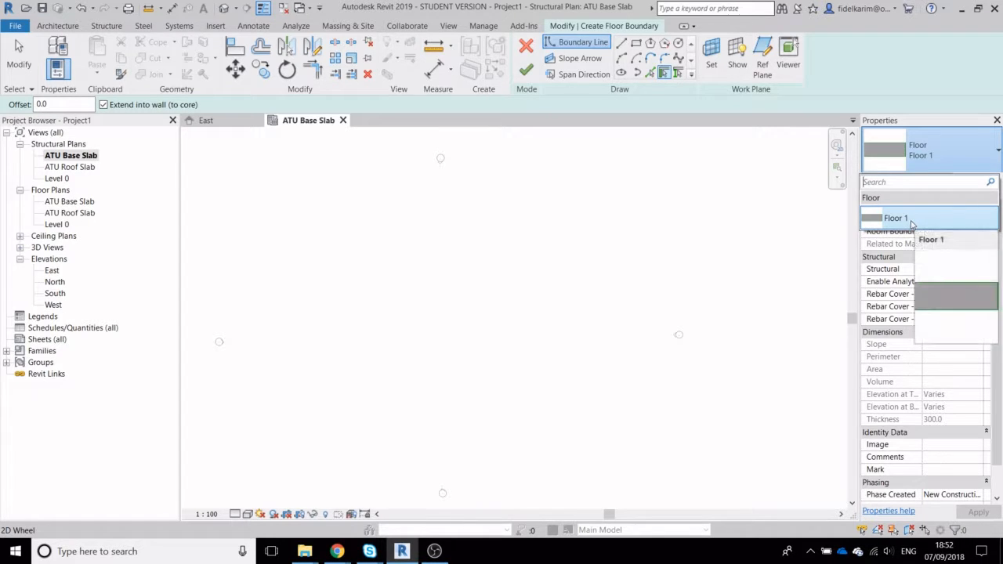
pyautogui.click(901, 219)
pyautogui.click(979, 180)
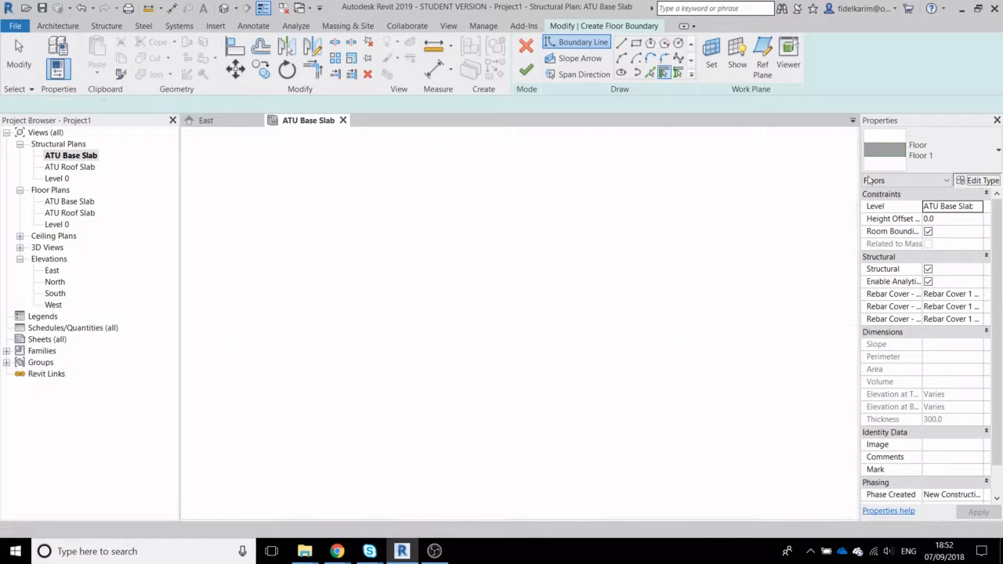
pyautogui.click(666, 99)
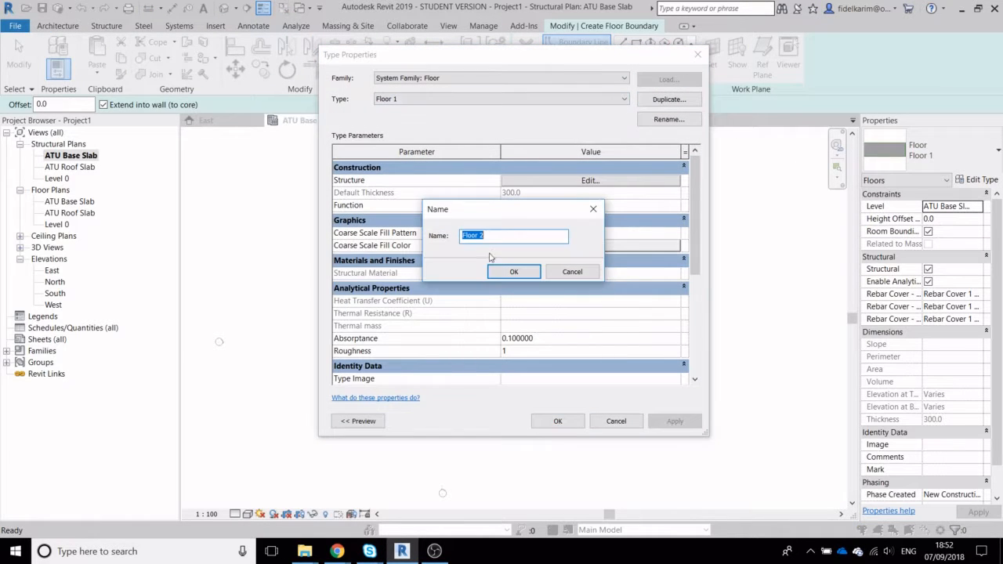
pyautogui.write('COn')
pyautogui.click(513, 271)
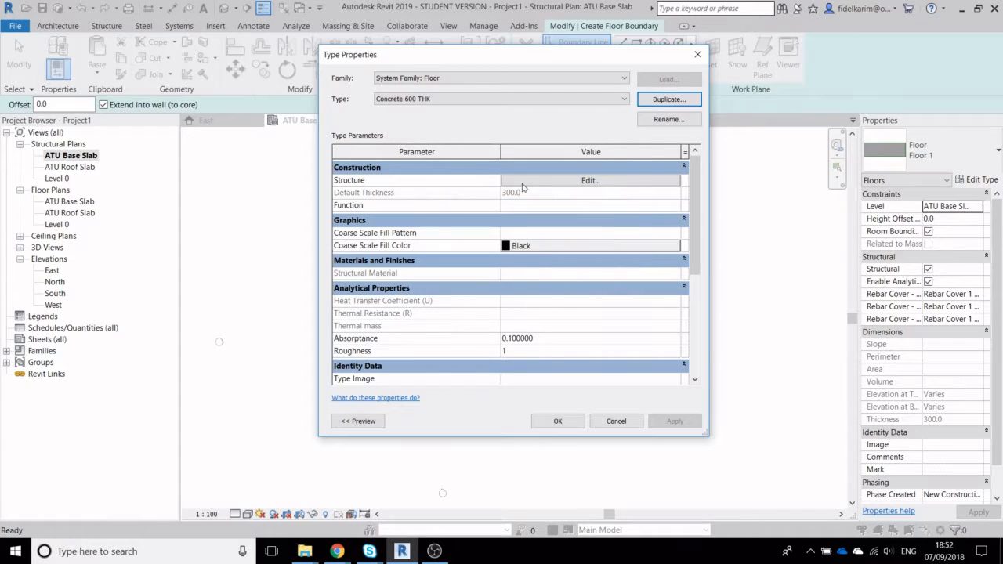
# Set the structure layer's thickness to 600 in the Concrete 600 THK floor assembly
pyautogui.click(523, 182)
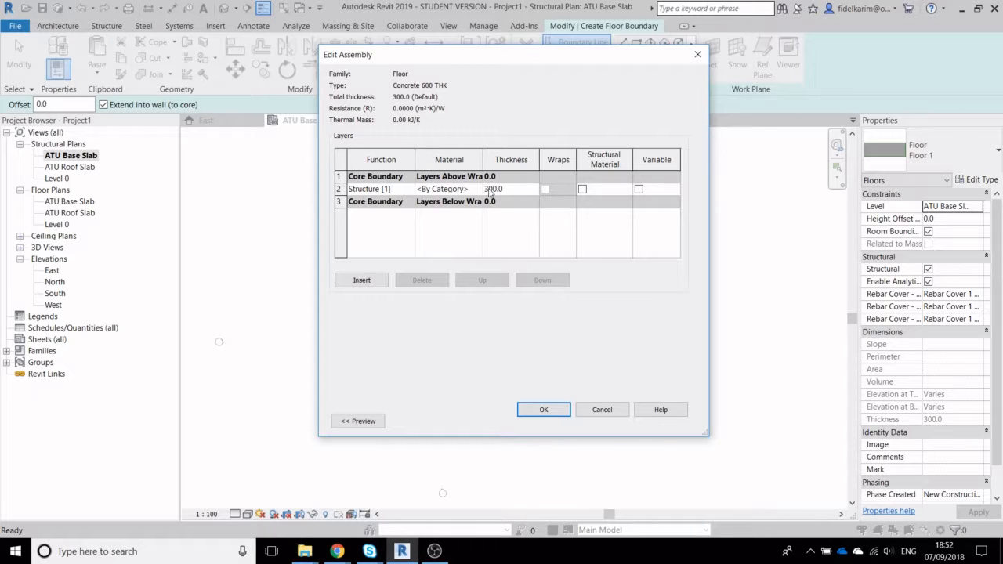
pyautogui.click(516, 189)
pyautogui.write('600')
pyautogui.click(455, 225)
# Open the material choices for the structure layer of the Concrete 600 THK floor
pyautogui.click(478, 190)
pyautogui.click(477, 189)
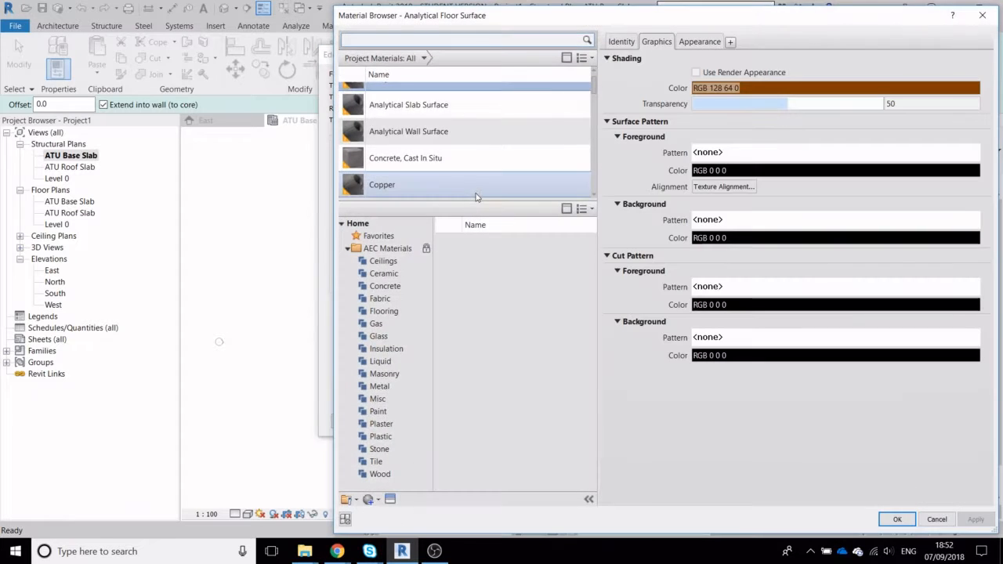
pyautogui.moveTo(510, 20); pyautogui.dragTo(449, 18)
pyautogui.scroll(-1, 481, 177)
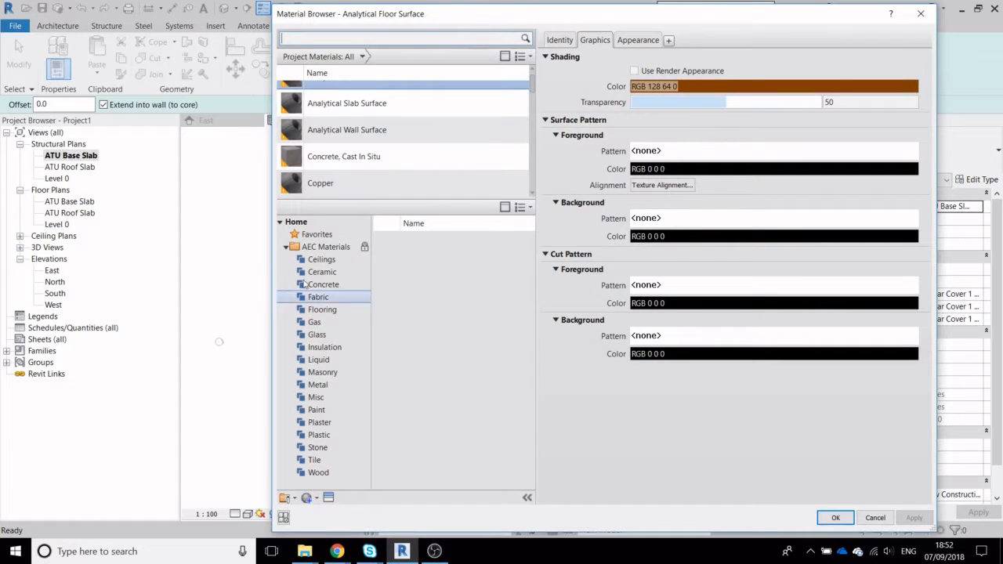
pyautogui.scroll(1, 498, 137)
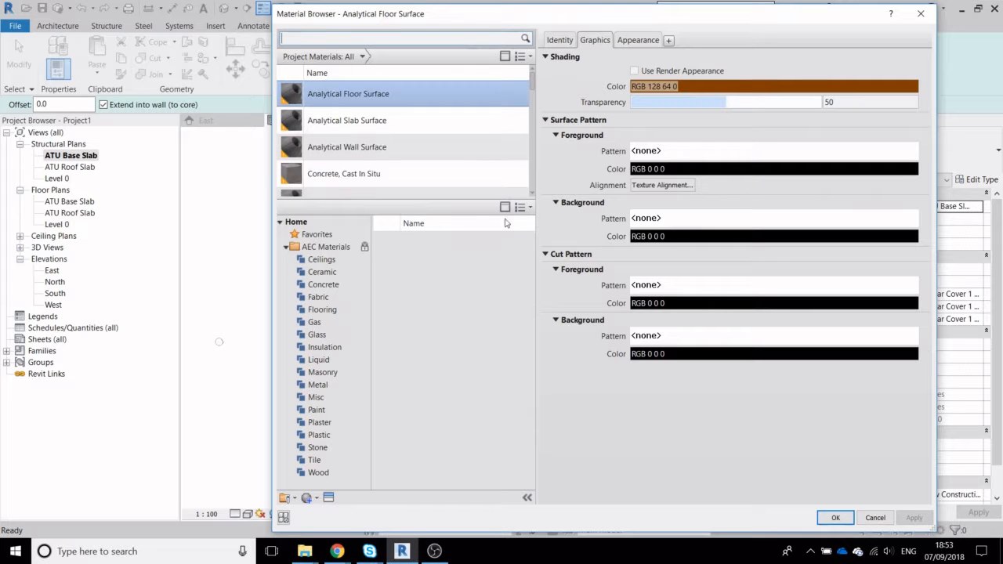
pyautogui.click(526, 498)
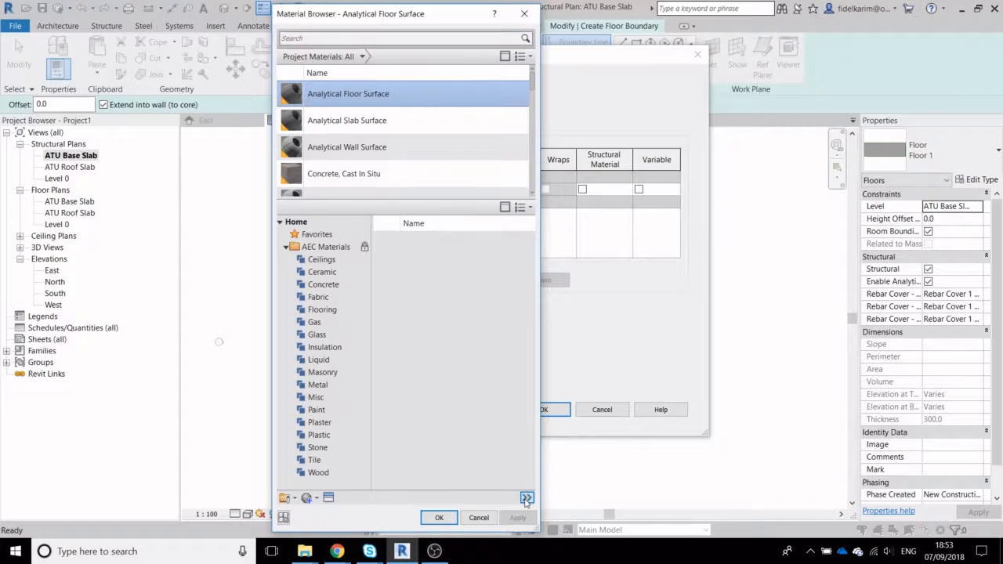
pyautogui.click(527, 498)
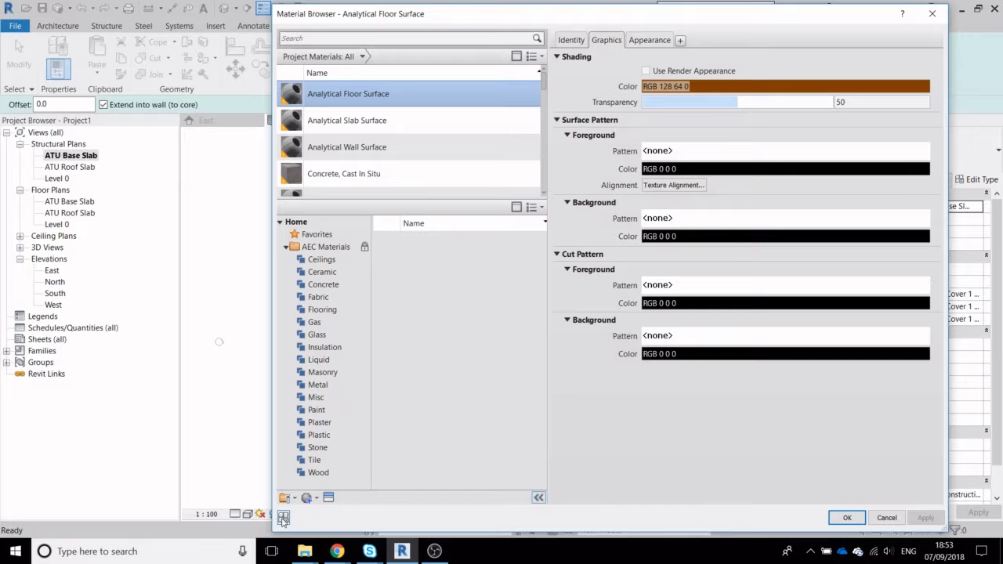
pyautogui.click(328, 498)
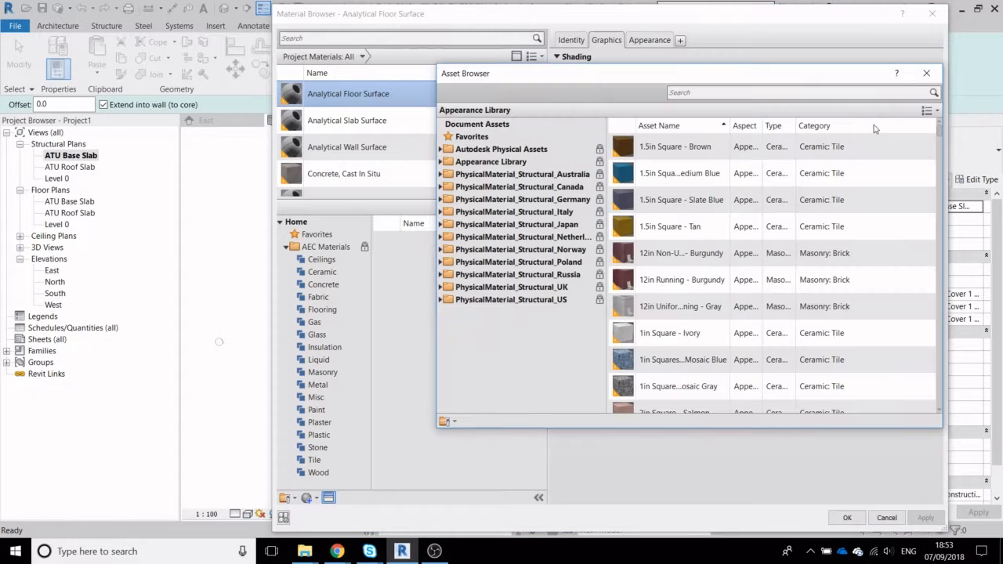
pyautogui.click(926, 73)
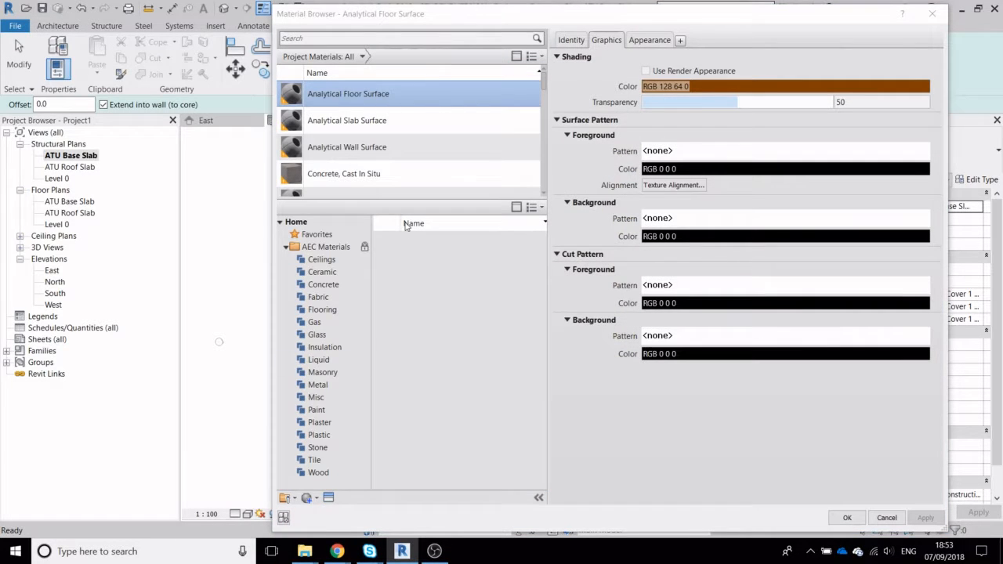
# Assign Concrete, Cast-in-Place - C50 from the AEC concrete materials to the structure layer and accept the Concrete 600 THK type
pyautogui.click(323, 284)
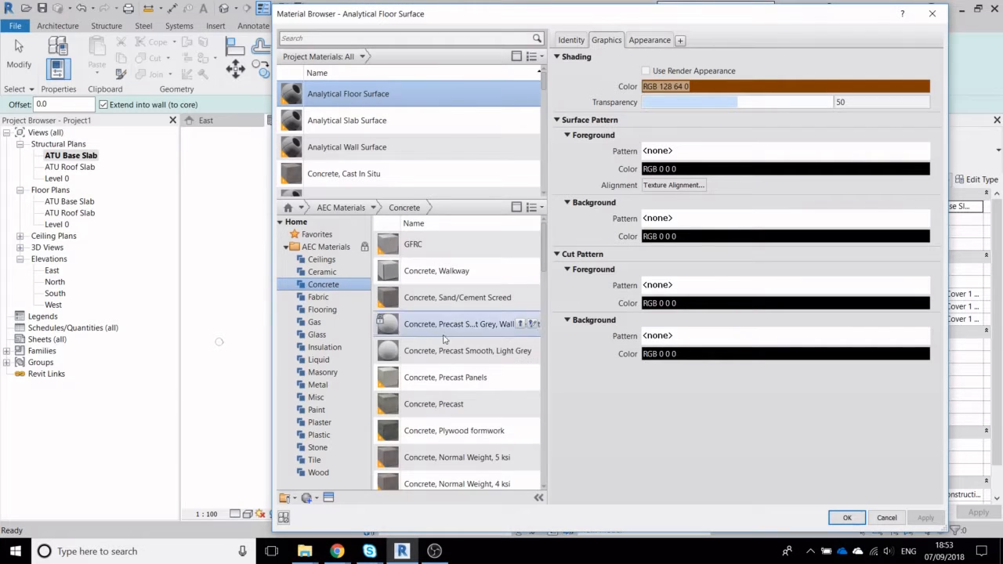
pyautogui.scroll(-6, 444, 339)
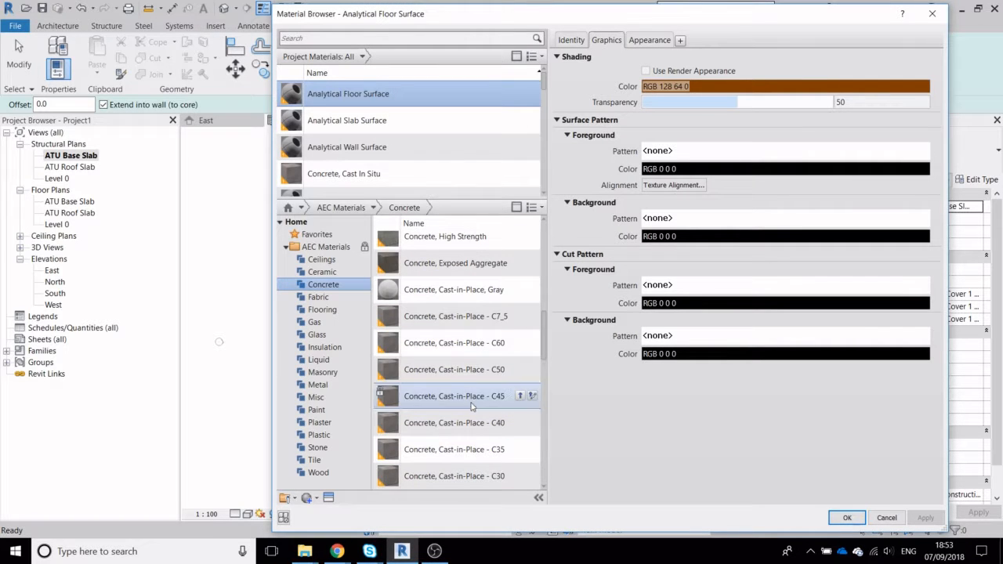
pyautogui.click(520, 369)
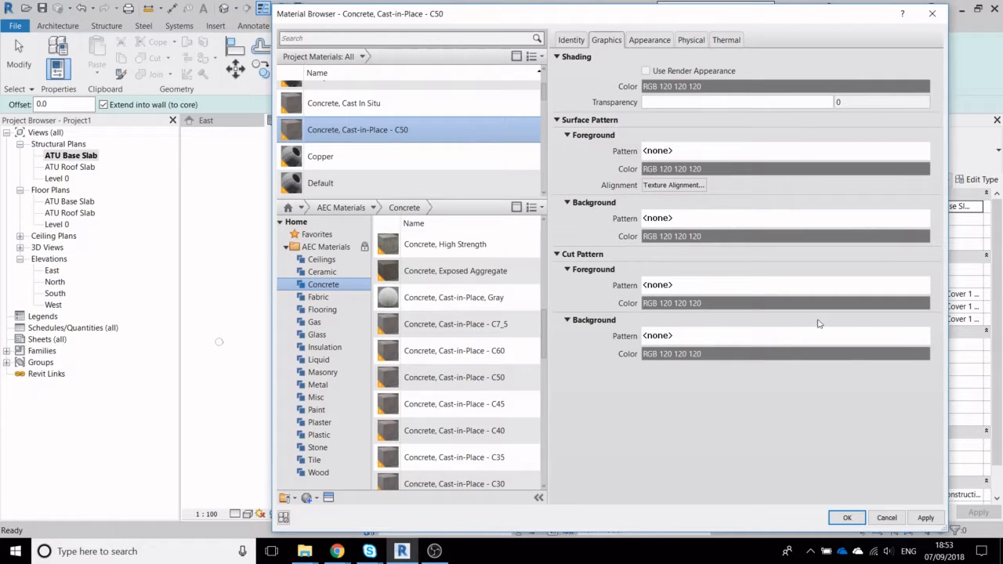
pyautogui.click(847, 517)
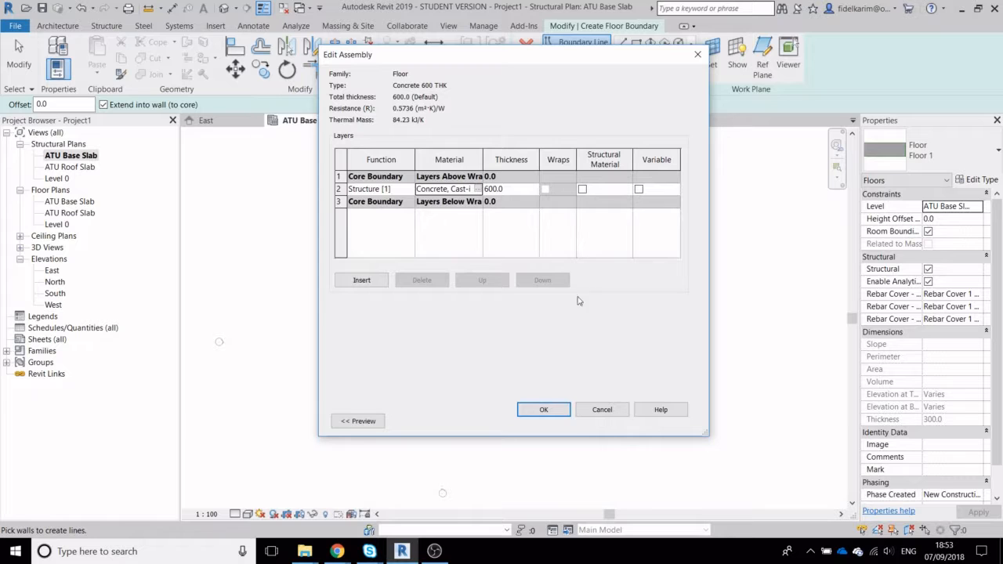
pyautogui.click(550, 410)
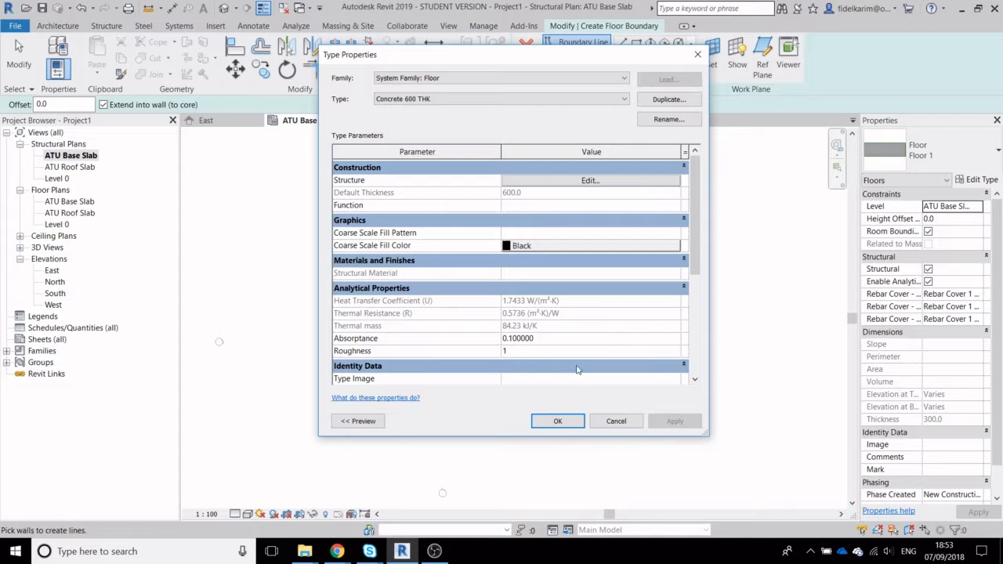
pyautogui.click(574, 419)
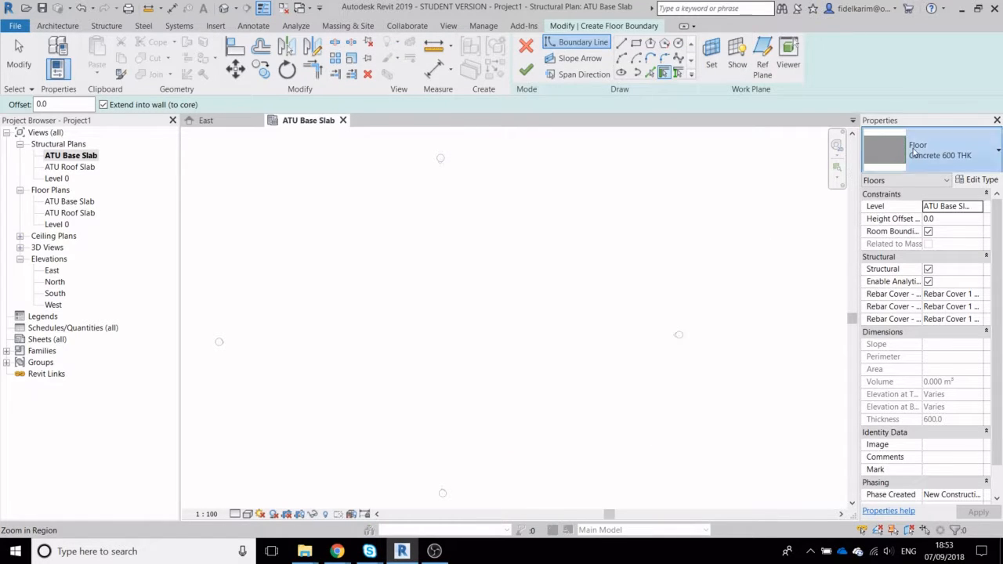
# Sketch a rectangular floor boundary about 16000 wide by 10000 deep between the elevation markers
pyautogui.click(914, 151)
pyautogui.click(913, 151)
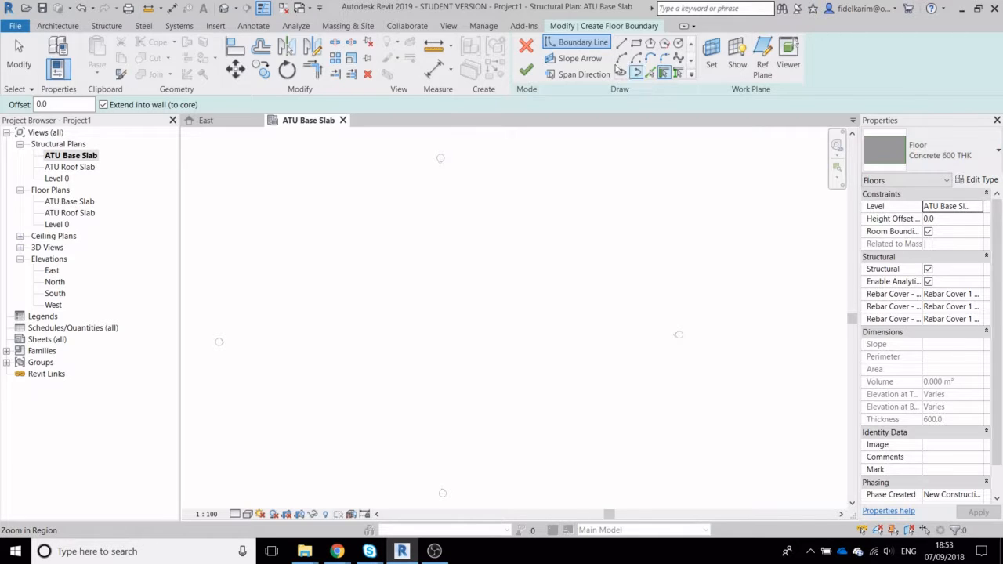
pyautogui.click(637, 46)
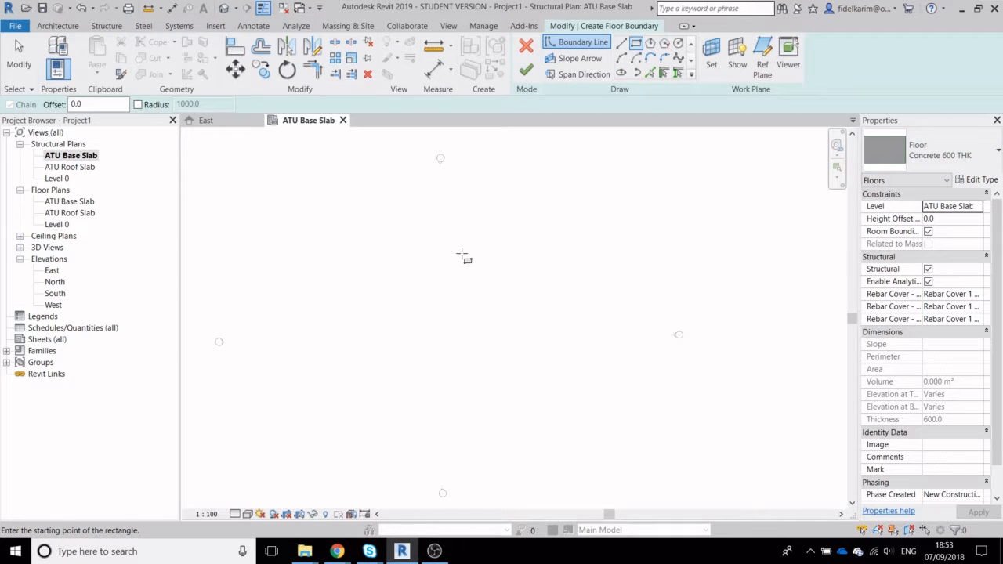
pyautogui.click(407, 203)
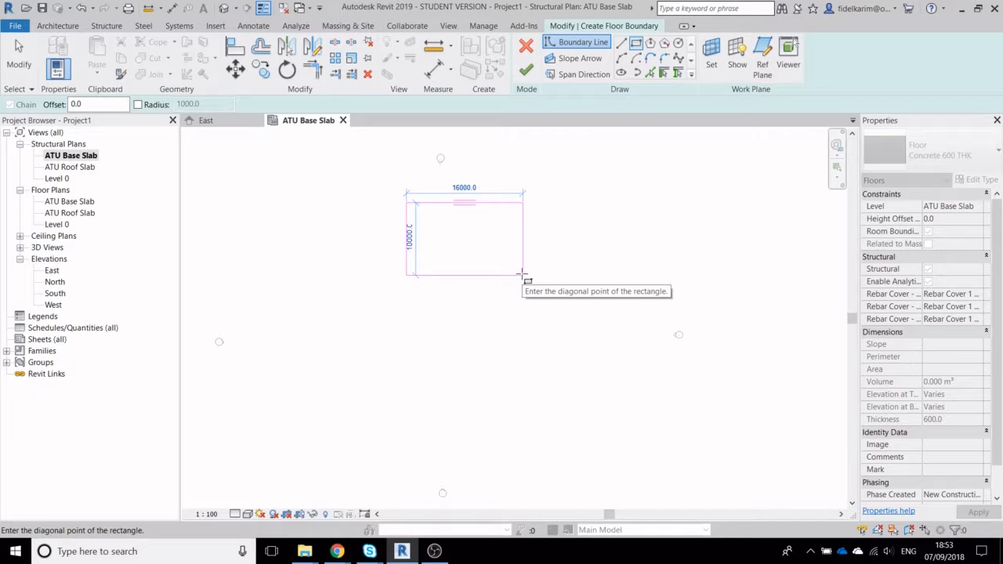
pyautogui.click(522, 275)
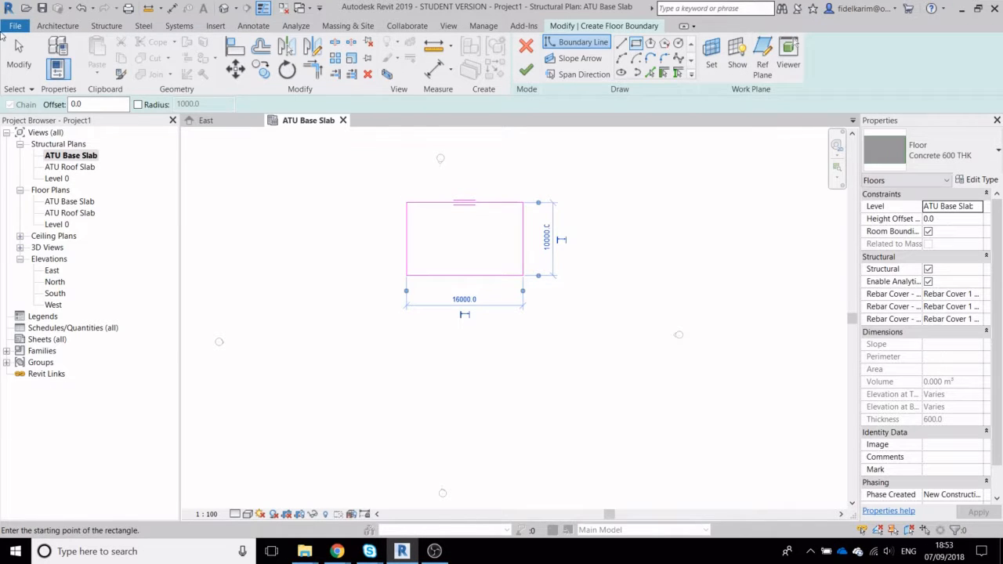
pyautogui.click(19, 53)
# Set the rectangular boundary's width to 10000 by repositioning its right edge
pyautogui.scroll(2, 499, 258)
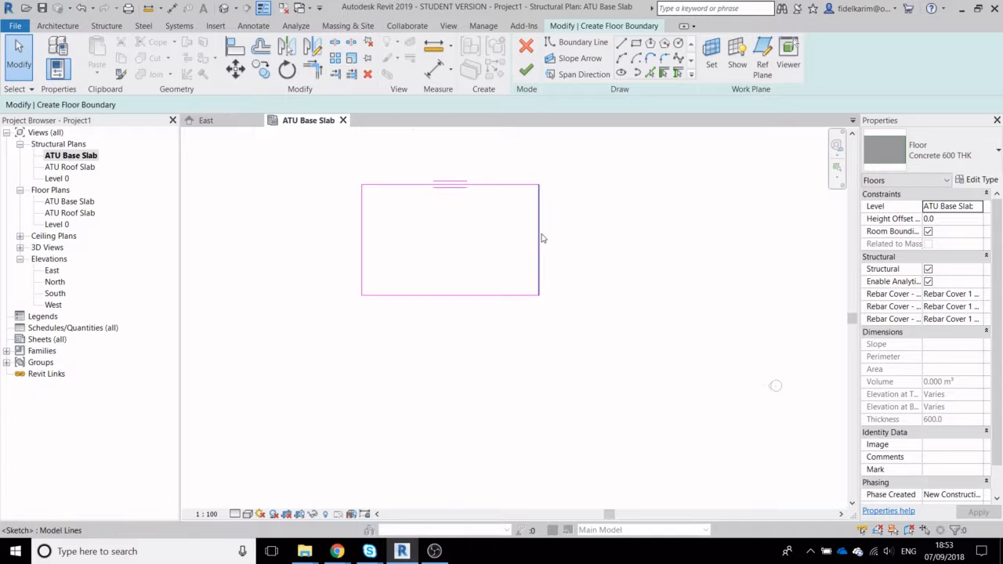
pyautogui.click(539, 238)
pyautogui.scroll(2, 415, 329)
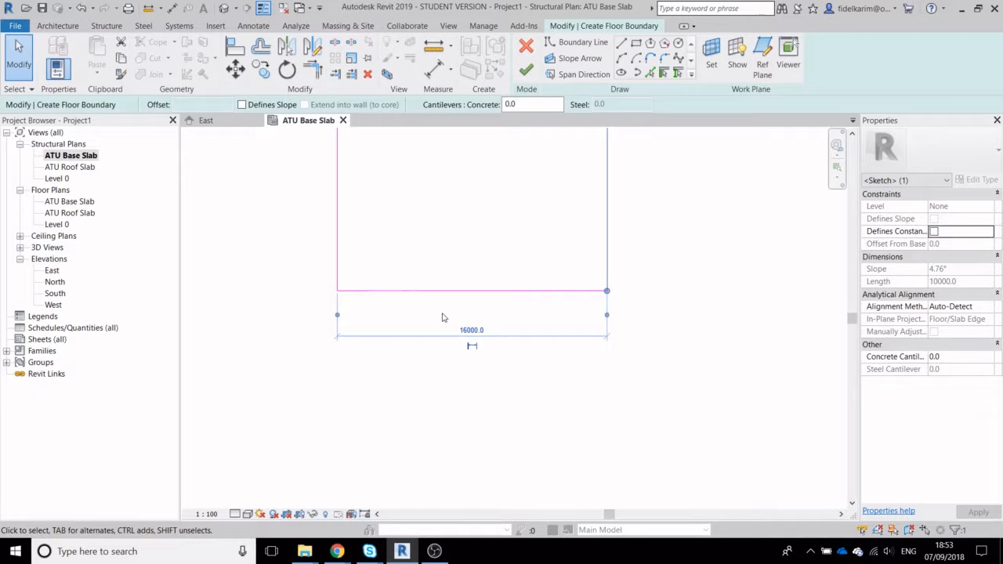
pyautogui.click(482, 335)
pyautogui.write('1')
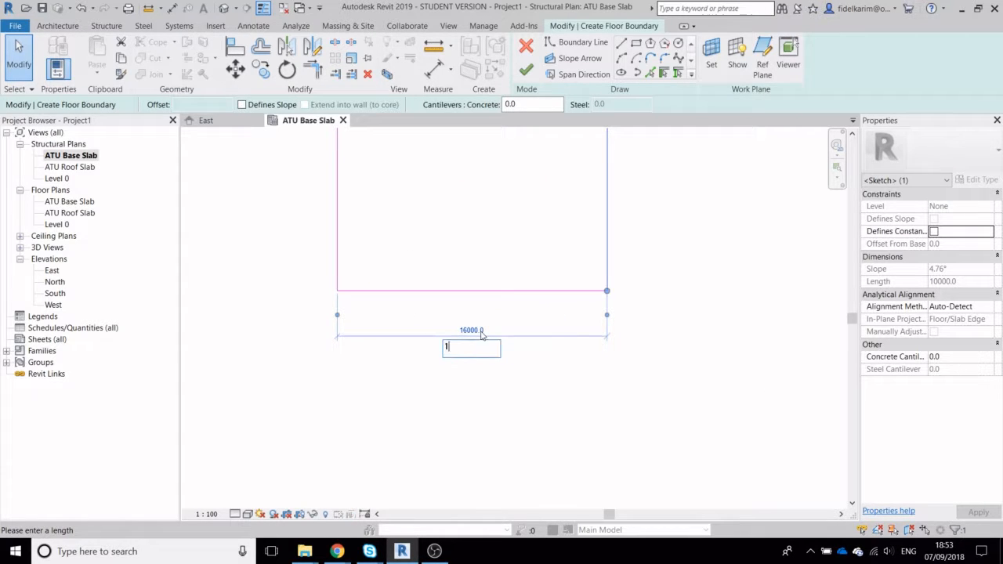
pyautogui.write('0000')
pyautogui.press('Return')
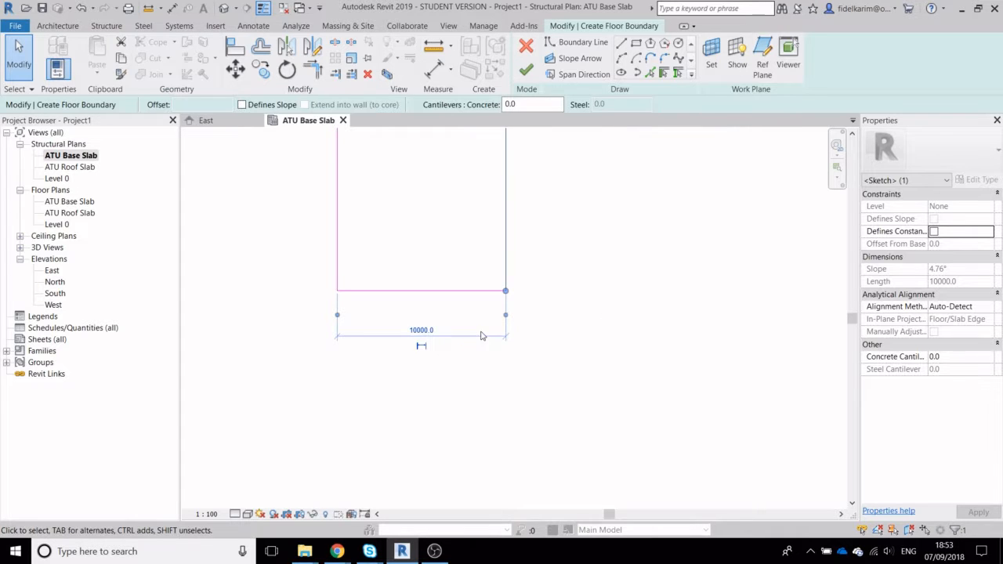
# Set the boundary's depth to 7000 from its lower edge, and revise it to 6000
pyautogui.moveTo(405, 254); pyautogui.dragTo(486, 336, button='middle')
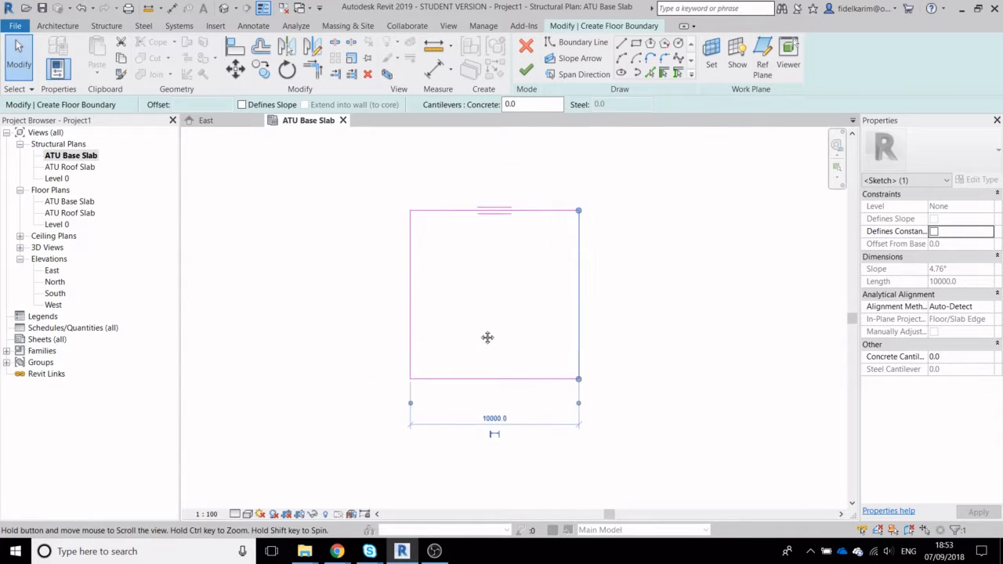
pyautogui.click(509, 381)
pyautogui.click(377, 295)
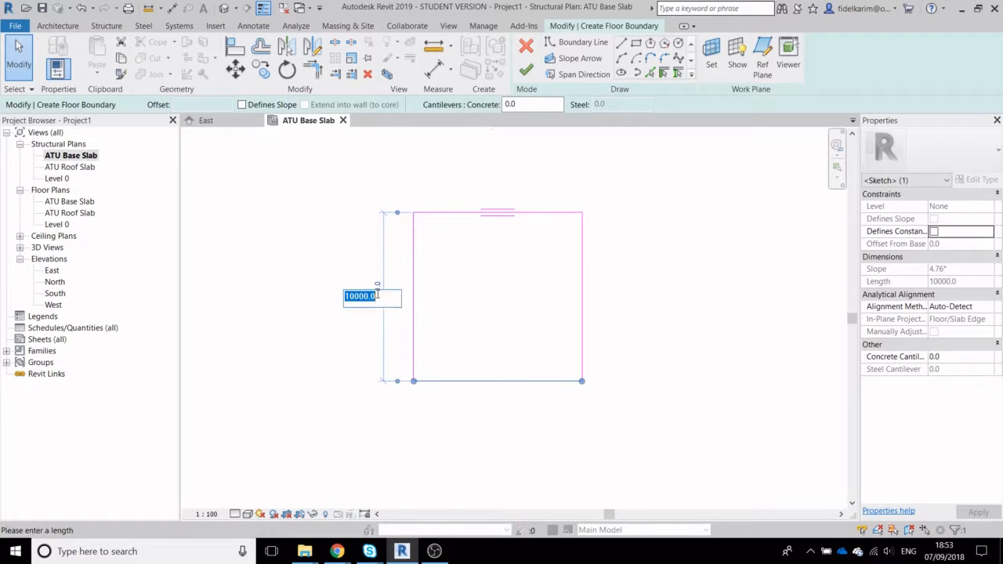
pyautogui.write('7000')
pyautogui.press('Return')
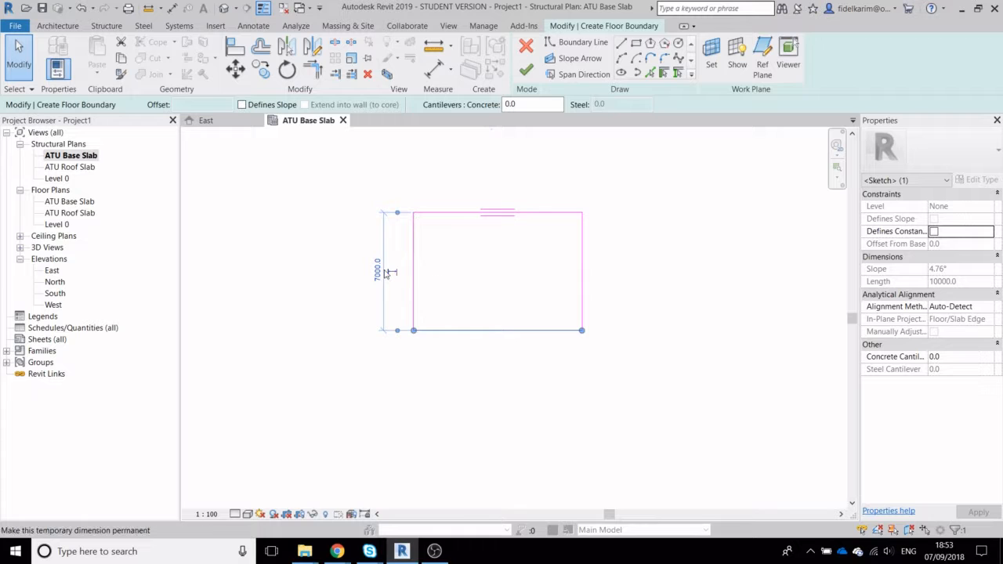
pyautogui.click(376, 270)
pyautogui.write('6')
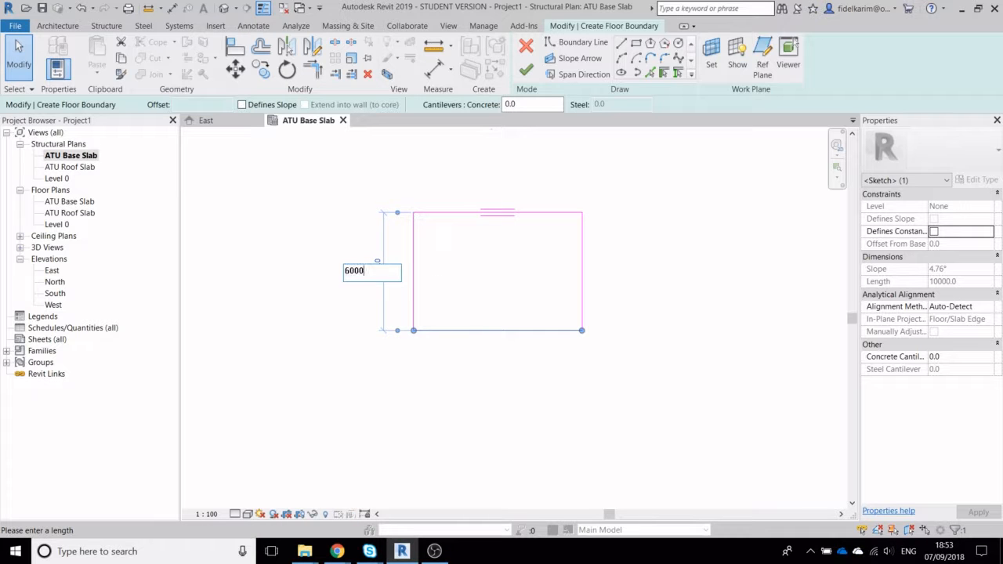
pyautogui.write('000')
pyautogui.press('Return')
pyautogui.click(453, 213)
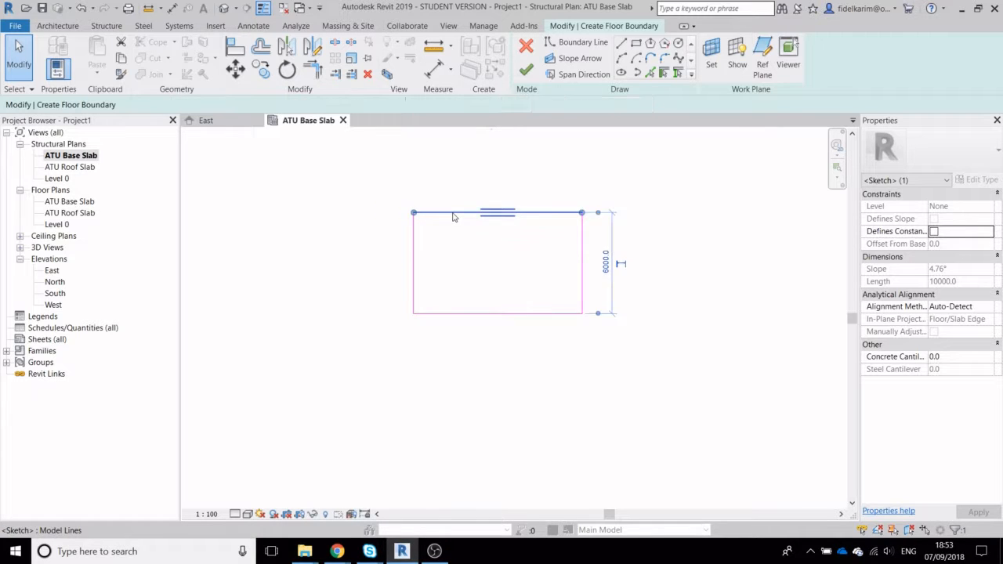
pyautogui.click(745, 274)
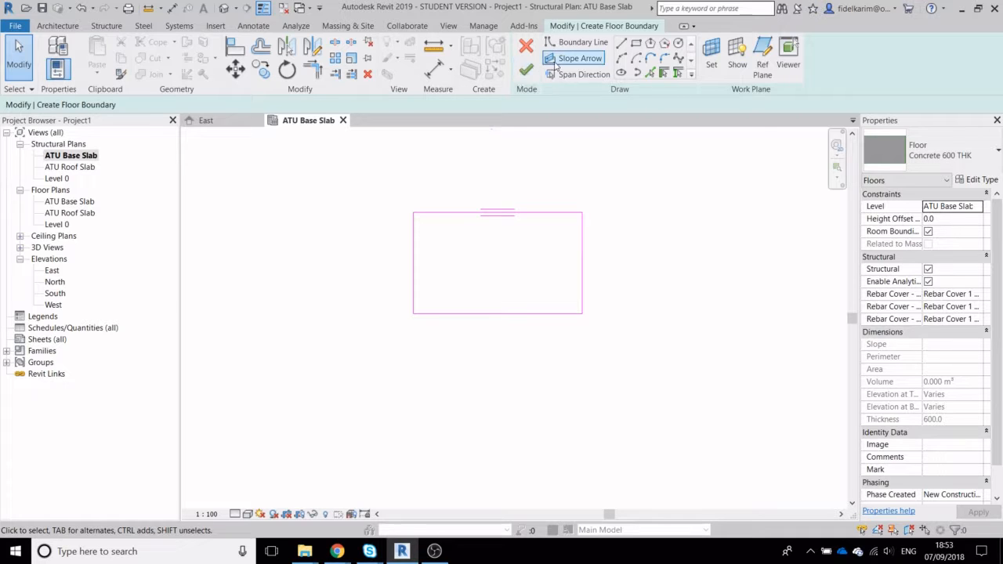
# Set the span direction along the boundary's right edge and finish the floor without loading a span direction symbol family
pyautogui.click(580, 73)
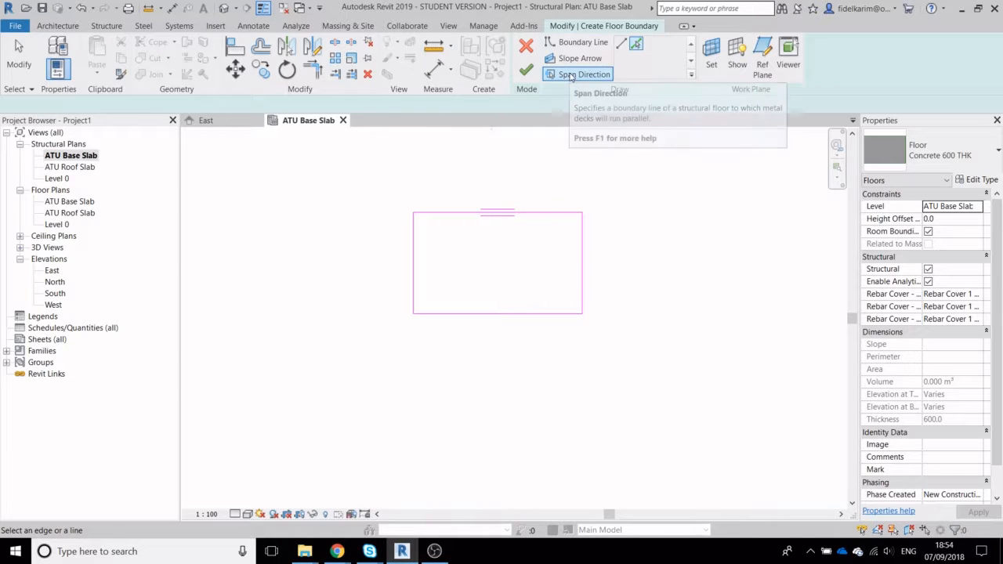
pyautogui.click(570, 75)
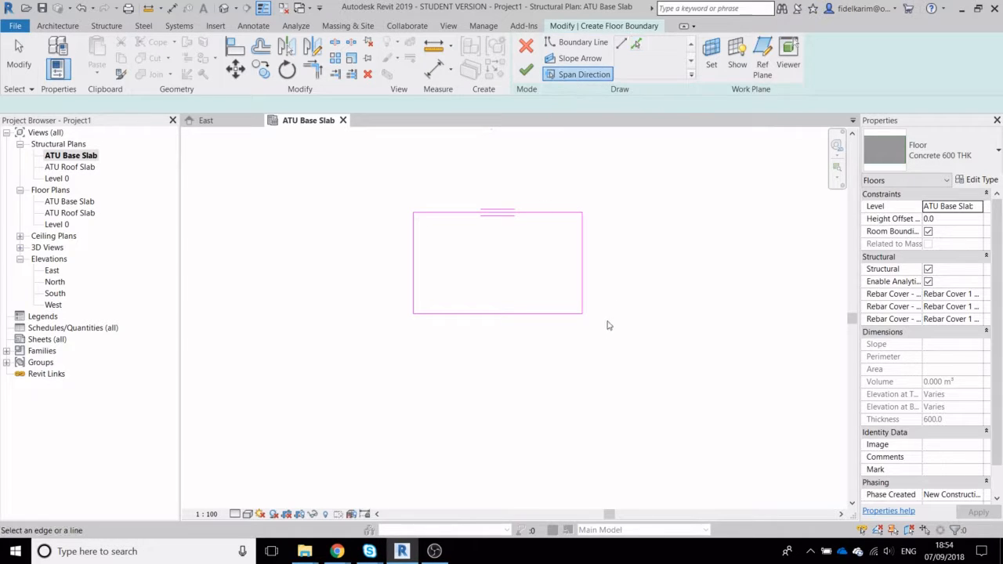
pyautogui.click(578, 260)
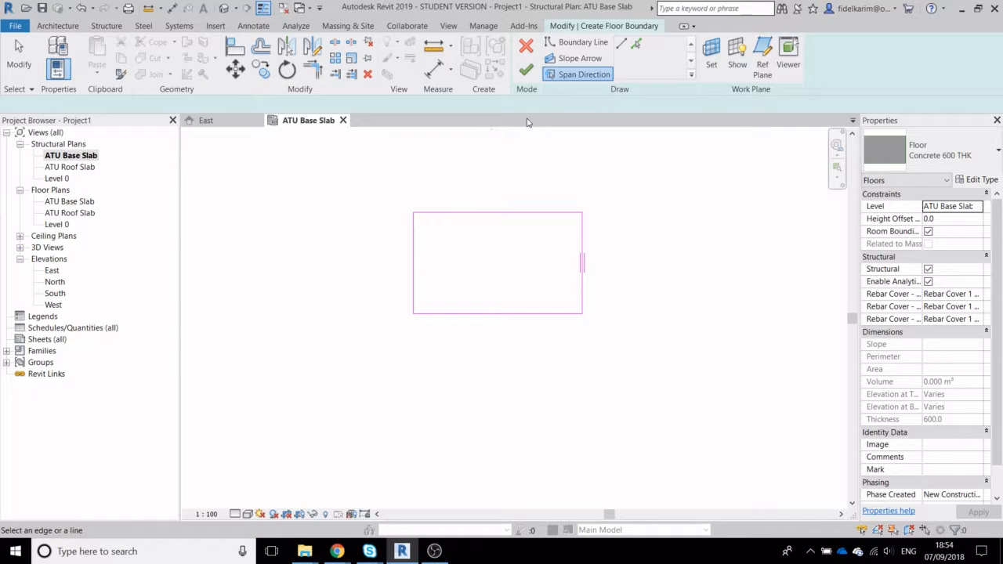
pyautogui.click(526, 71)
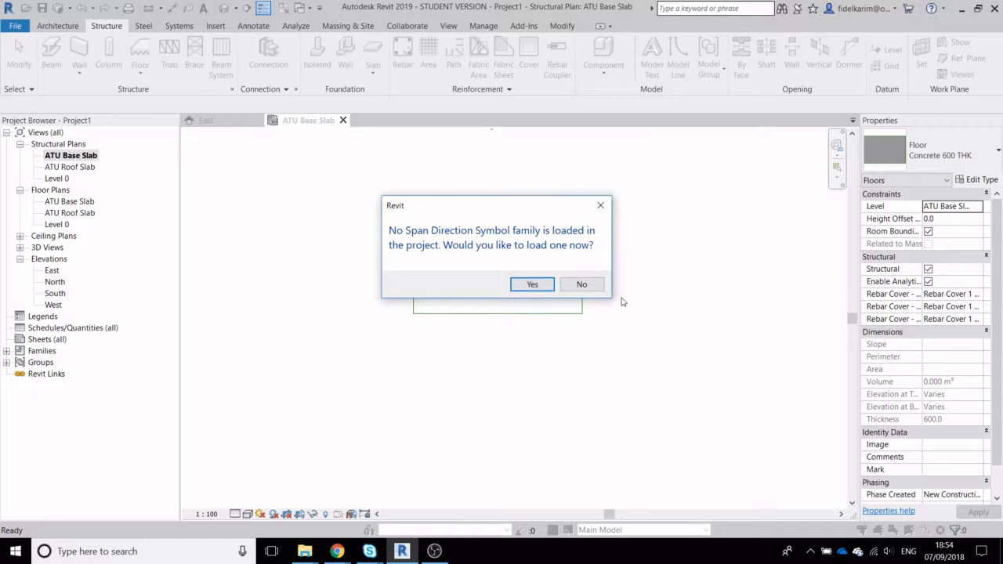
pyautogui.click(581, 285)
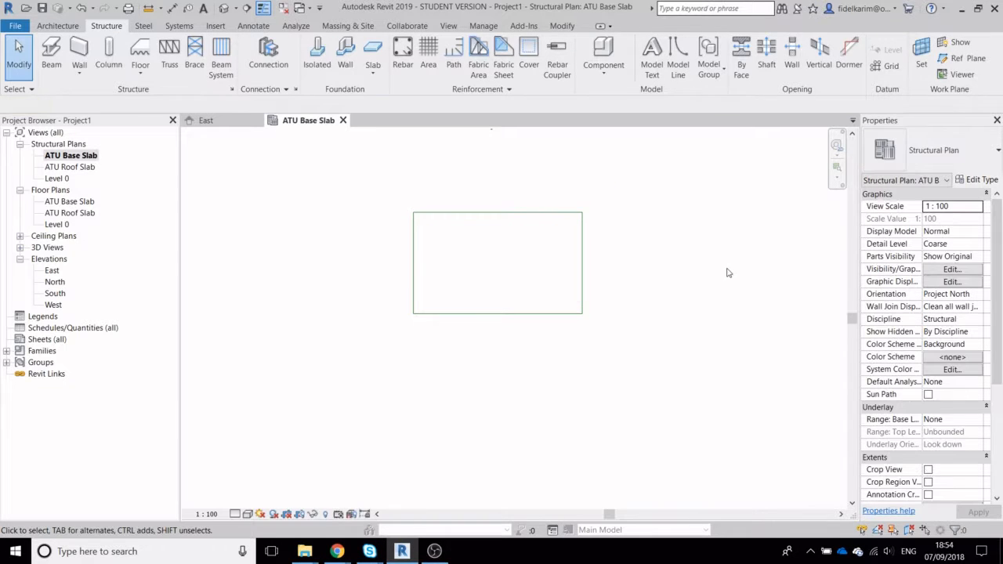
# Open the default 3D view and examine the base slab up close
pyautogui.scroll(-3, 712, 276)
pyautogui.scroll(-1, 609, 317)
pyautogui.moveTo(541, 320); pyautogui.dragTo(405, 291, button='middle')
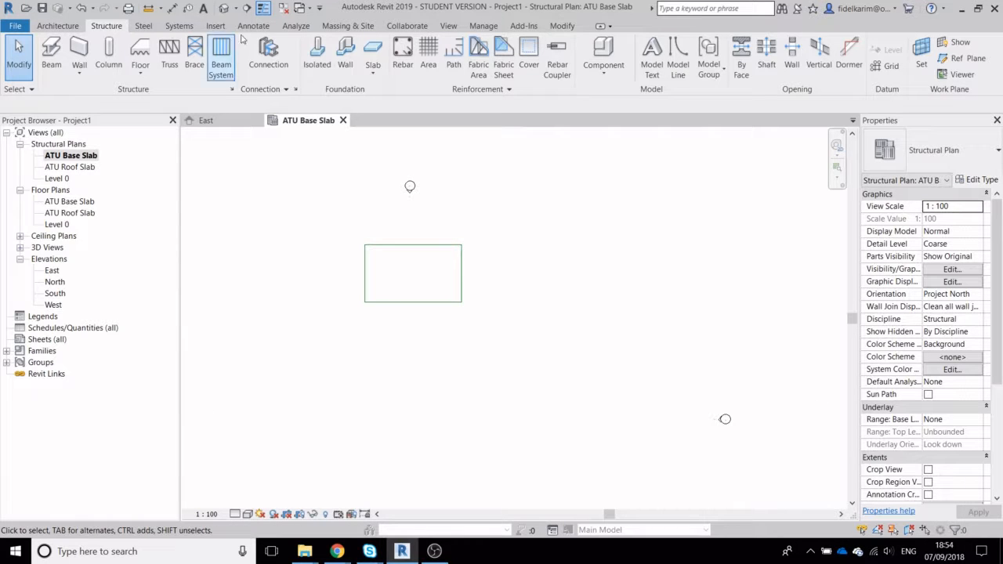
pyautogui.click(223, 8)
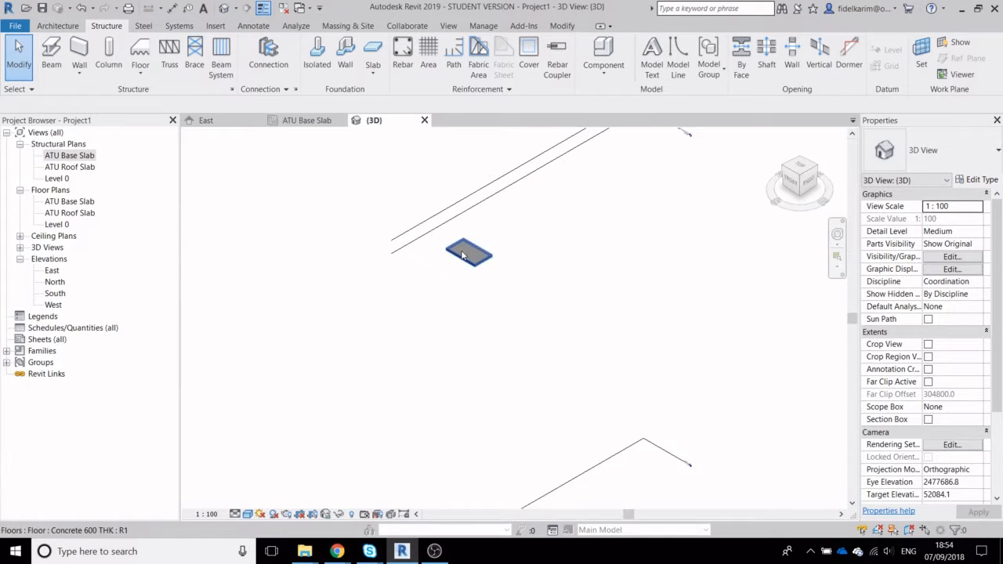
pyautogui.scroll(5, 461, 250)
pyautogui.moveTo(410, 340); pyautogui.dragTo(389, 419, button='middle')
pyautogui.moveTo(457, 279); pyautogui.dragTo(421, 327, button='middle')
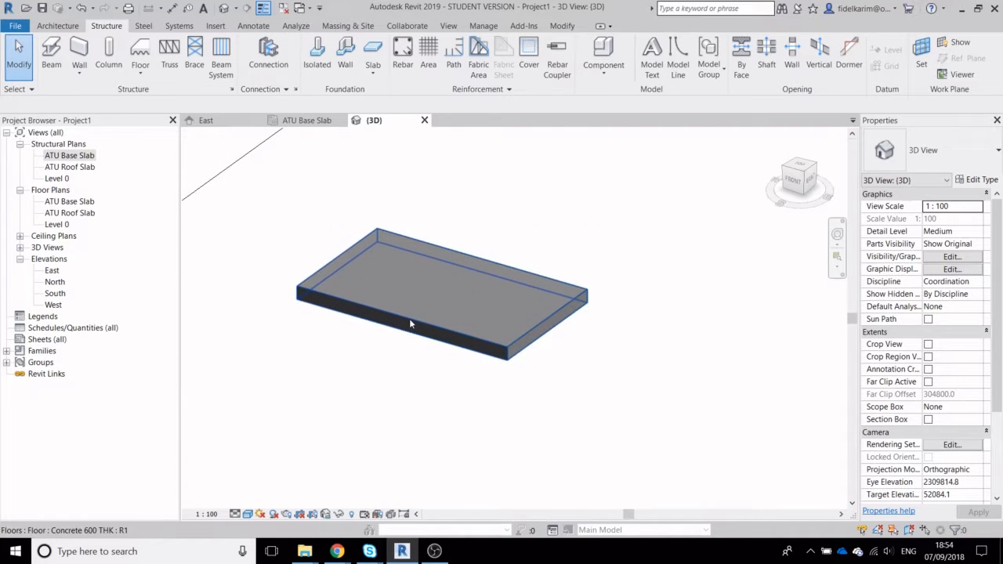
# Open the North elevation and extend the ATU base and roof slab level lines well past the base slab's edge on the level-head side
pyautogui.doubleClick(73, 157)
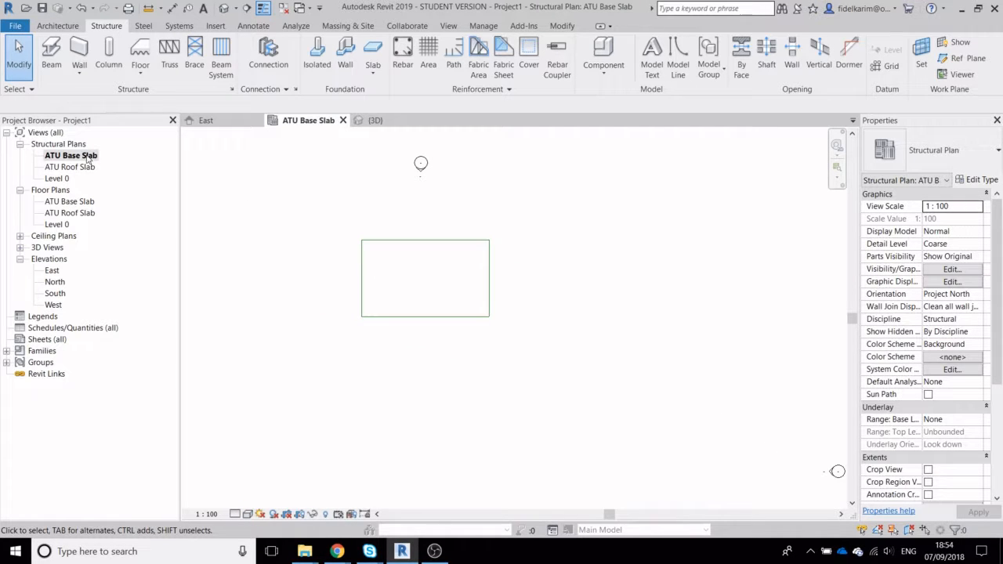
pyautogui.doubleClick(56, 283)
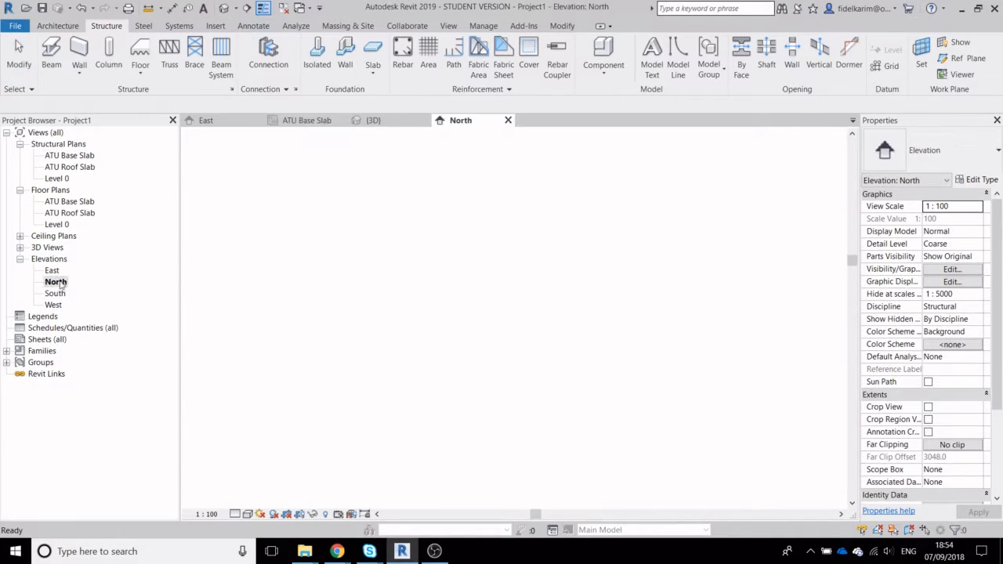
pyautogui.scroll(5, 506, 147)
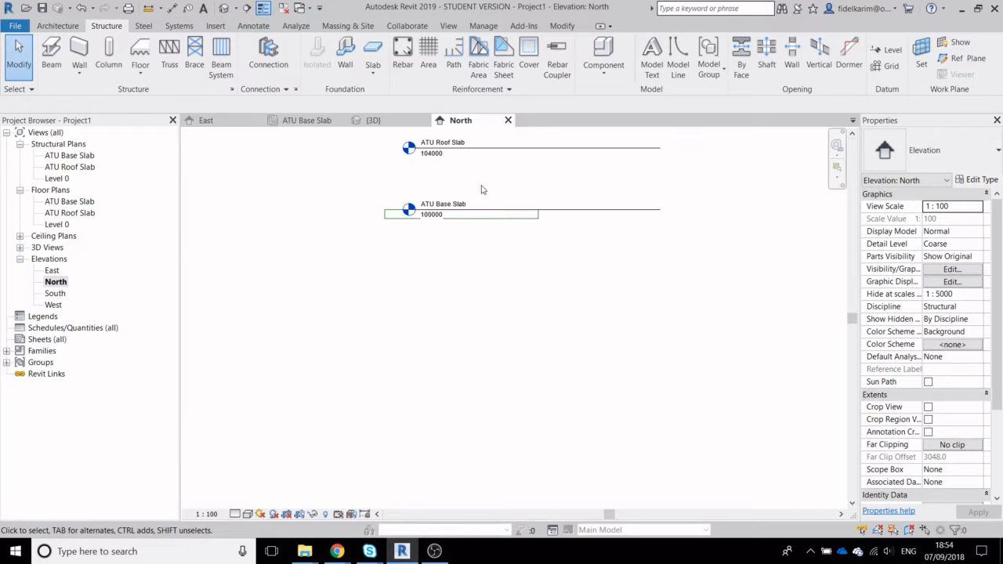
pyautogui.click(551, 207)
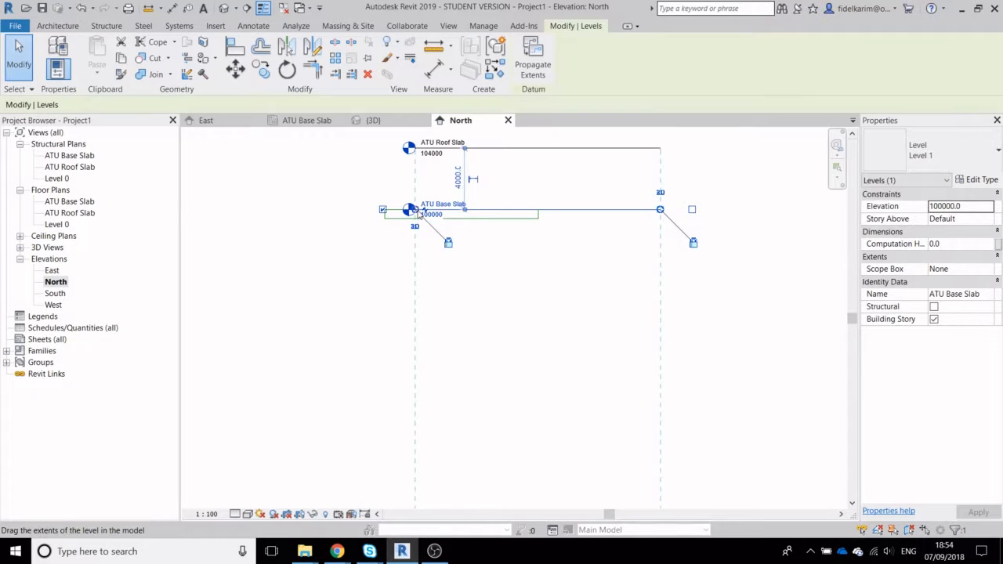
pyautogui.moveTo(409, 210); pyautogui.dragTo(185, 209)
pyautogui.moveTo(314, 249); pyautogui.dragTo(359, 283, button='middle')
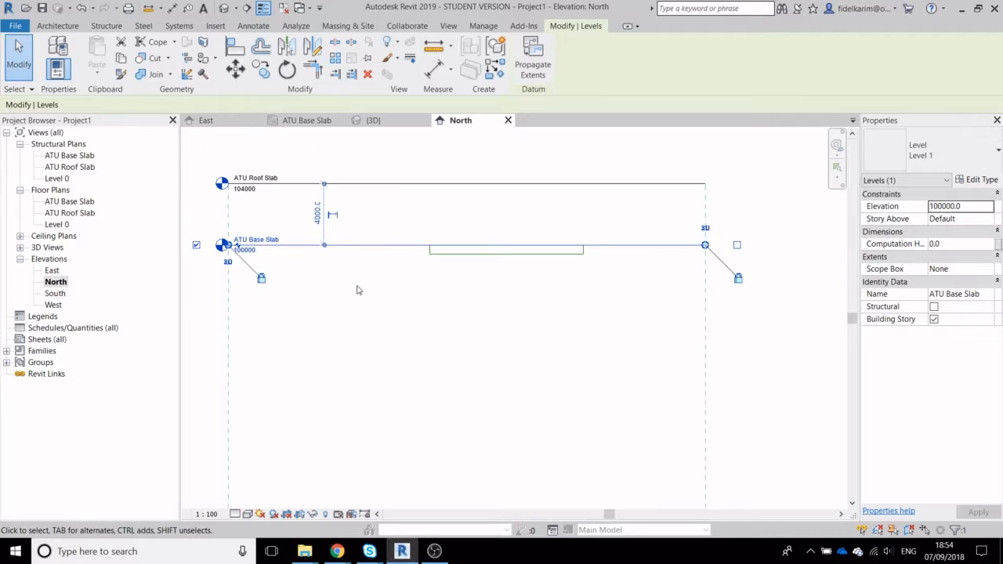
pyautogui.click(359, 283)
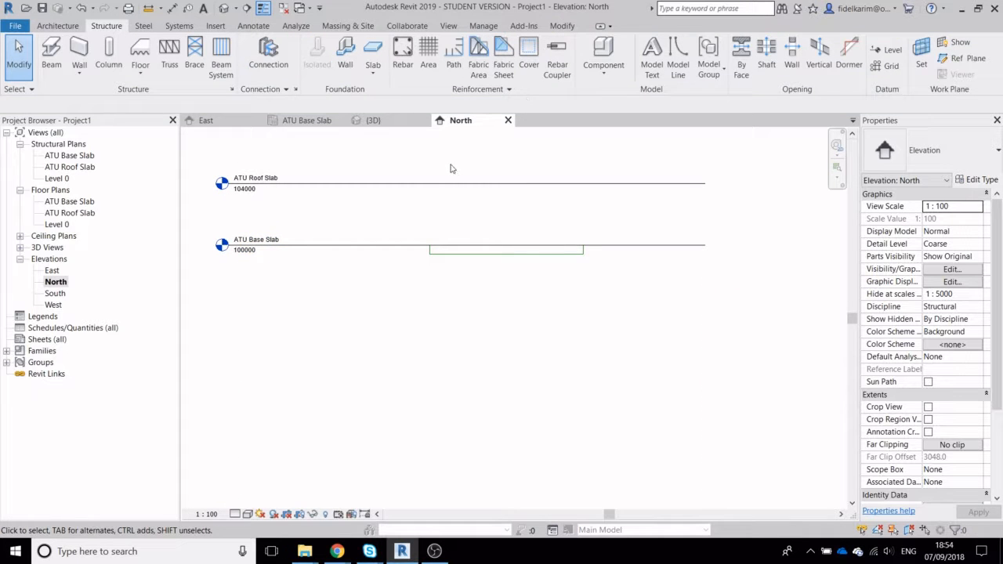
# Add a level 1600 above ATU Base Slab, at elevation 101600, aligned with both ends of the existing level lines
pyautogui.click(383, 245)
pyautogui.press('l')
pyautogui.press('l')
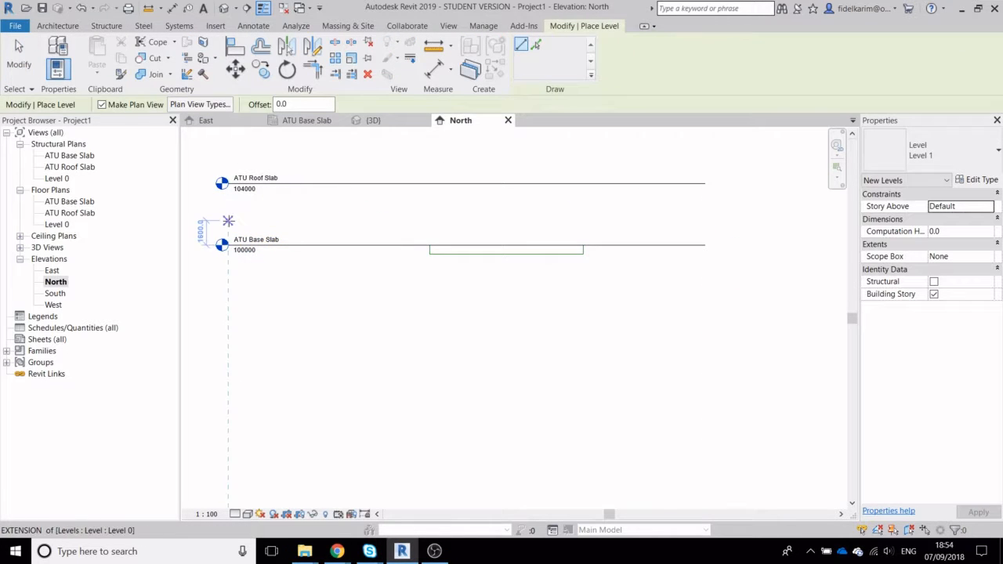
pyautogui.click(228, 220)
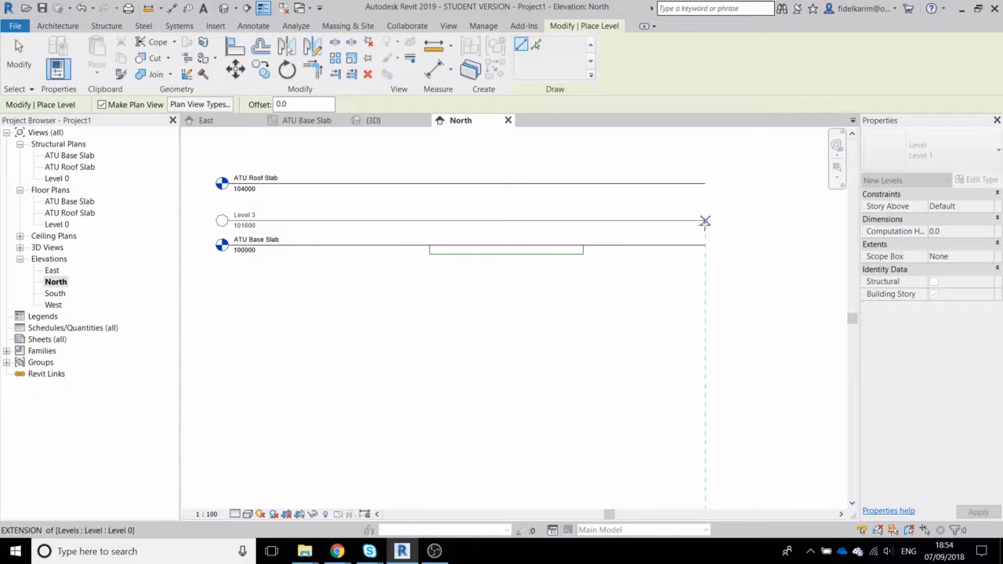
pyautogui.click(704, 220)
pyautogui.press('Escape')
pyautogui.press('Escape')
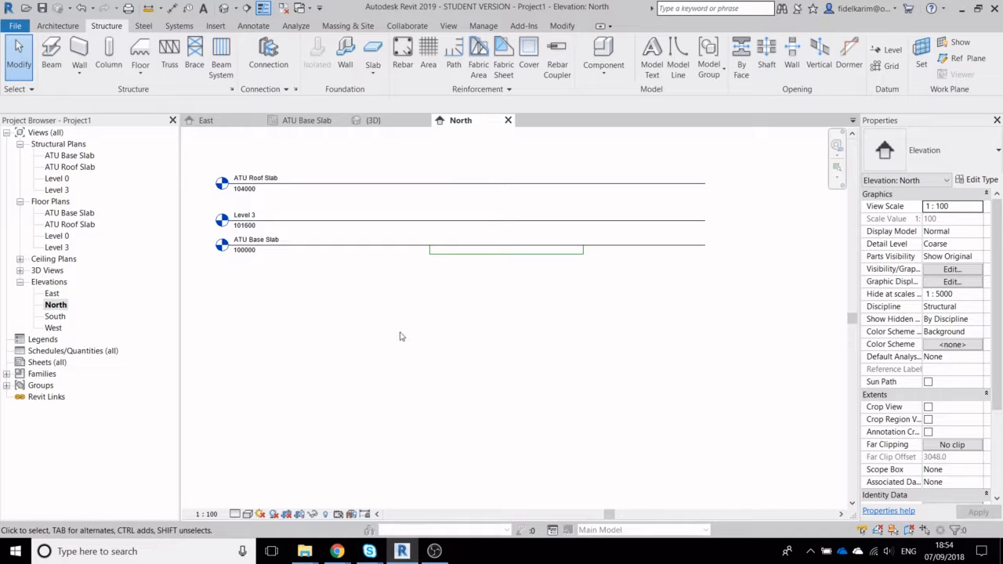
# Open the Level 3 structural plan around the base slab outline
pyautogui.doubleClick(63, 190)
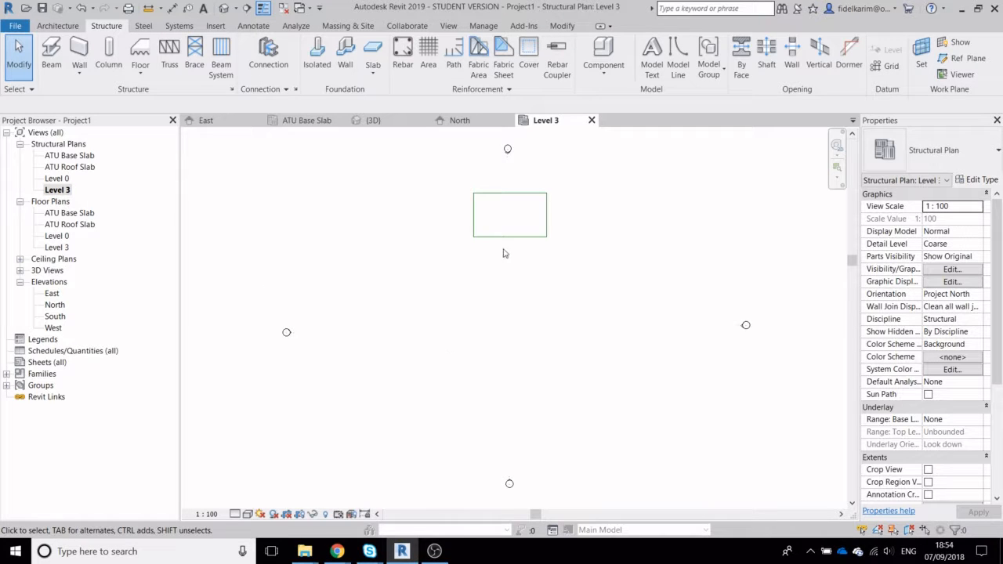
pyautogui.moveTo(504, 253); pyautogui.dragTo(390, 350, button='middle')
pyautogui.scroll(2, 410, 311)
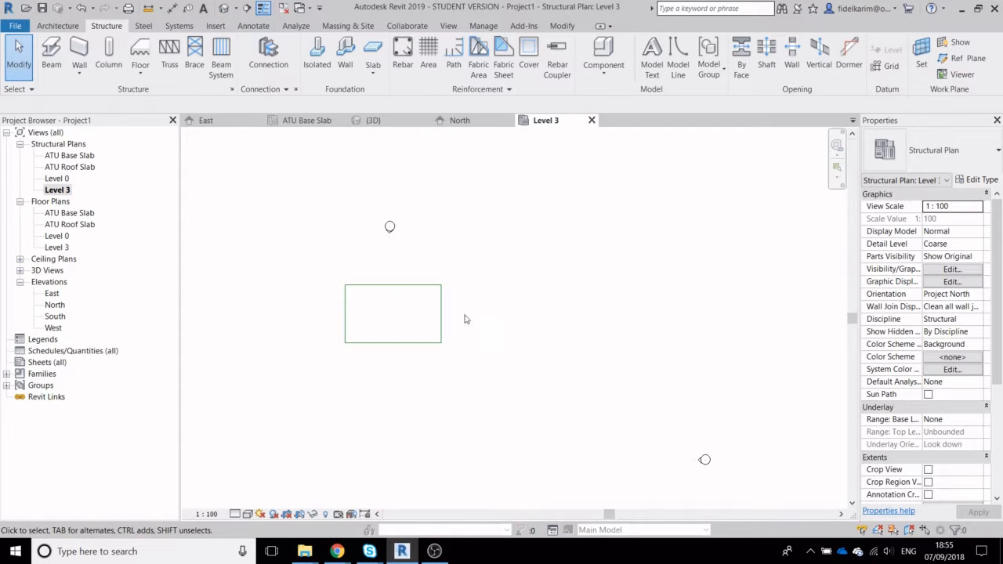
# Review the plan's underlay base level options and view extents settings, and inspect the base slab outline
pyautogui.click(977, 423)
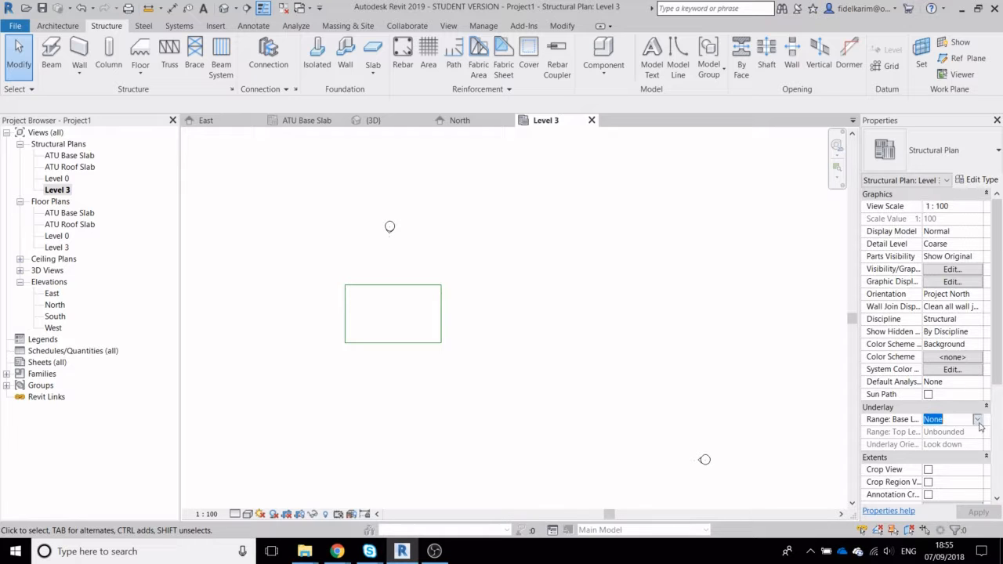
pyautogui.click(977, 421)
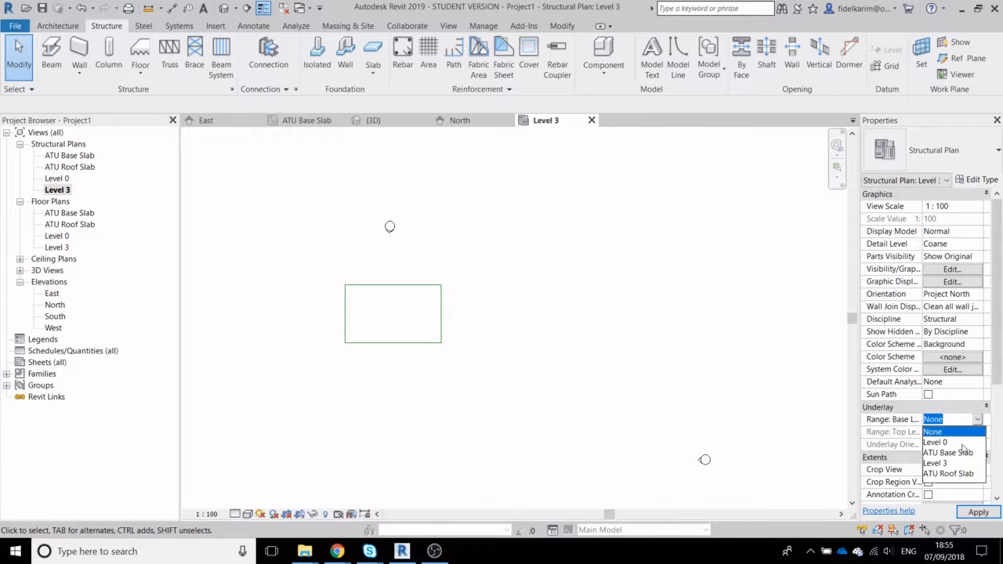
pyautogui.click(977, 421)
pyautogui.scroll(-5, 943, 454)
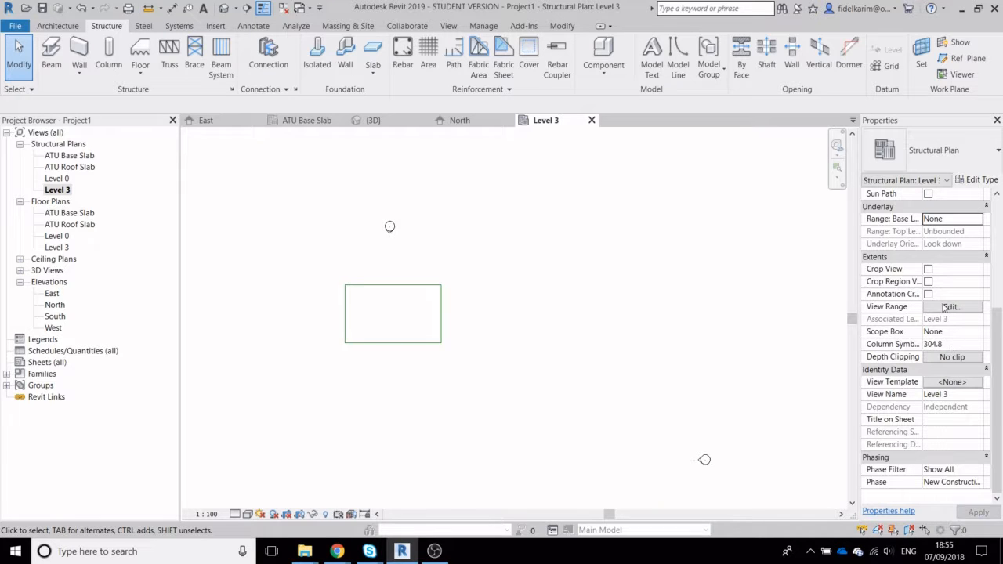
pyautogui.moveTo(496, 343); pyautogui.dragTo(573, 360, button='middle')
pyautogui.scroll(1, 452, 347)
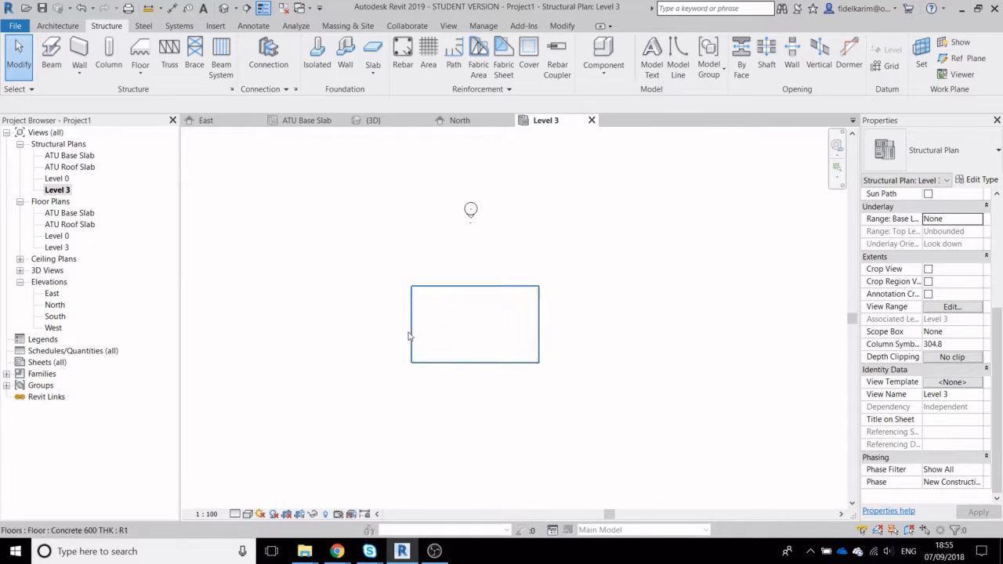
pyautogui.moveTo(385, 314); pyautogui.dragTo(416, 326, button='middle')
pyautogui.scroll(1, 440, 332)
pyautogui.moveTo(562, 369); pyautogui.dragTo(503, 328, button='middle')
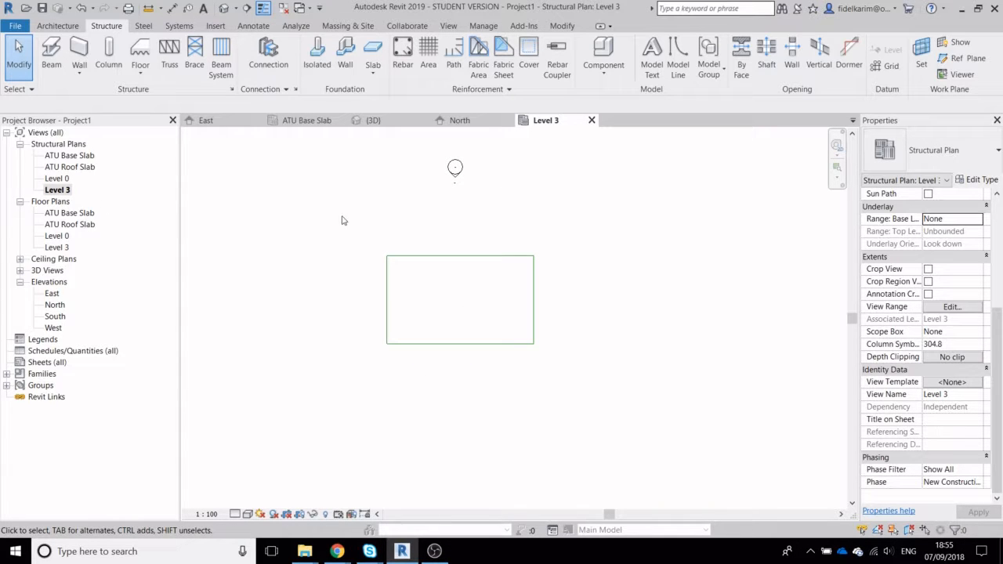
pyautogui.moveTo(352, 184); pyautogui.dragTo(374, 204, button='middle')
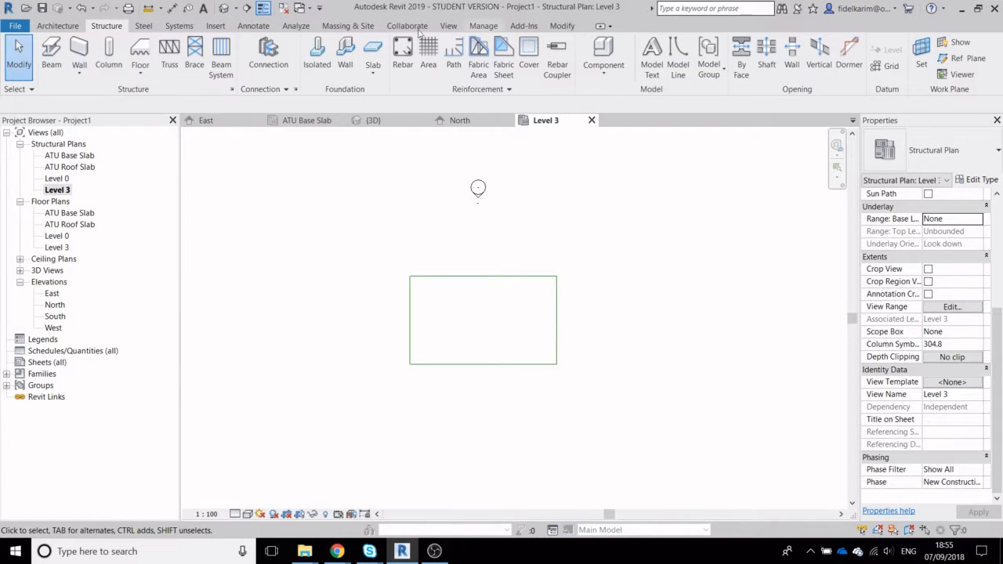
# Start a structural wall and duplicate the Concrete 450THK basic wall type as Concrete 450THK ATU
pyautogui.click(79, 52)
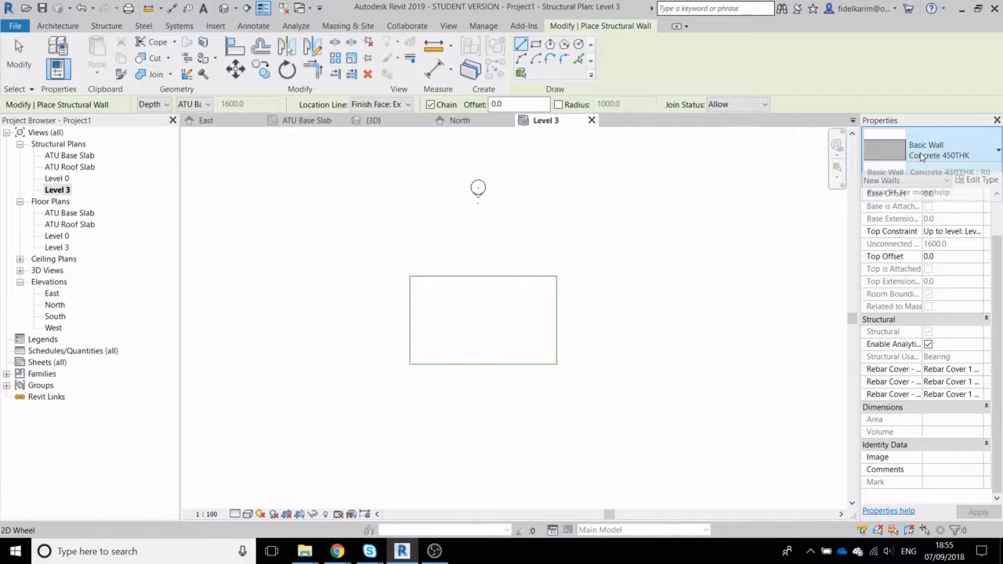
pyautogui.click(922, 156)
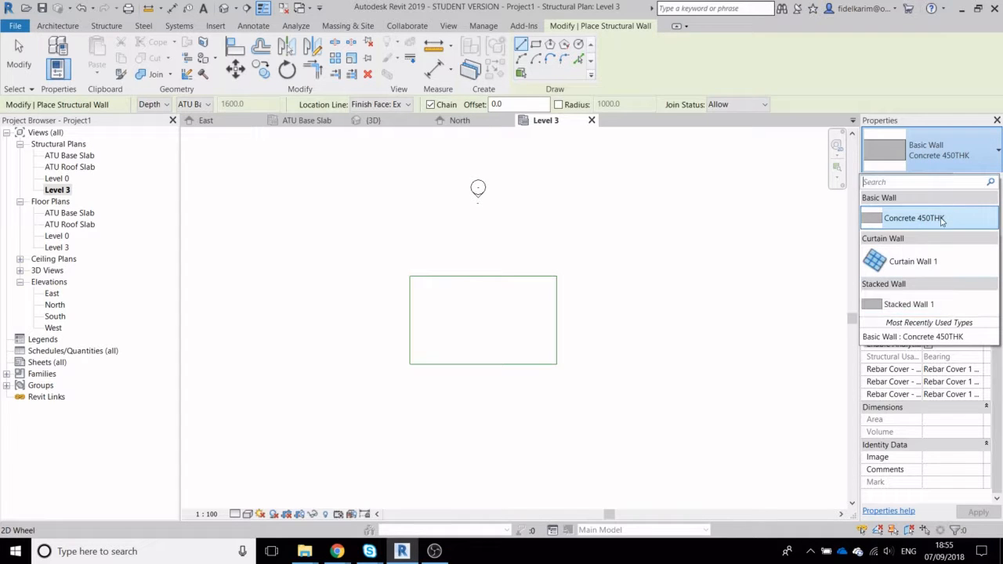
pyautogui.click(938, 219)
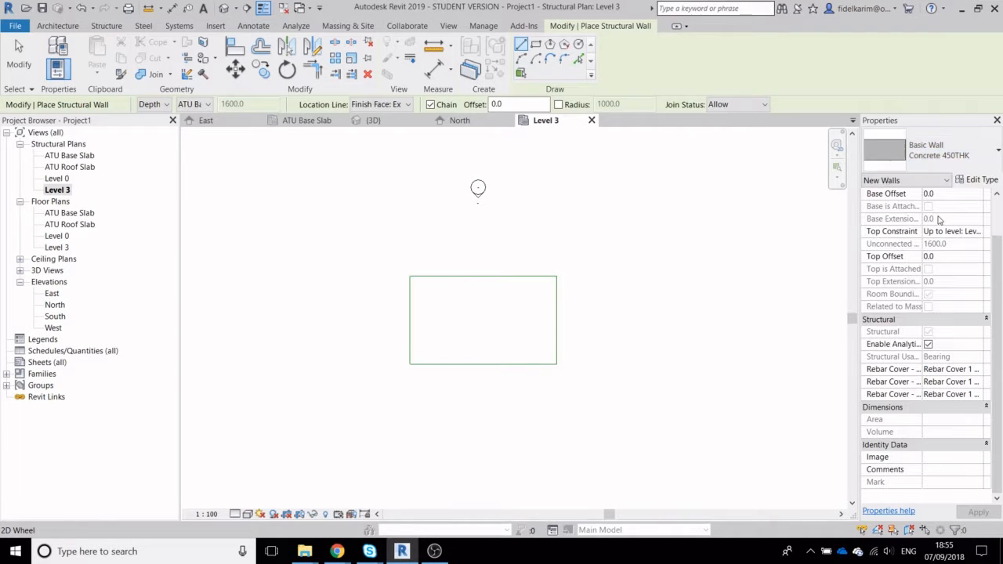
pyautogui.click(976, 180)
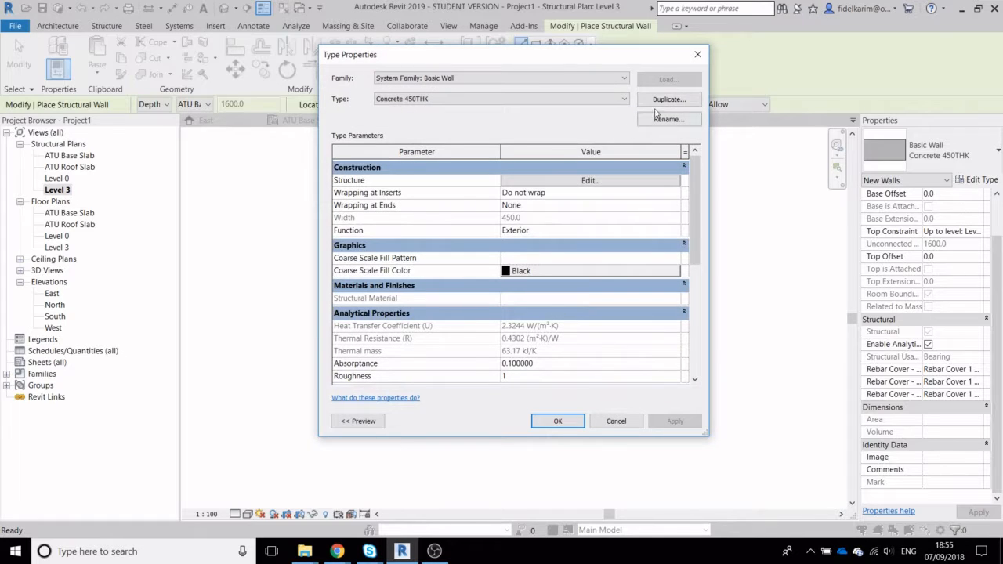
pyautogui.click(657, 100)
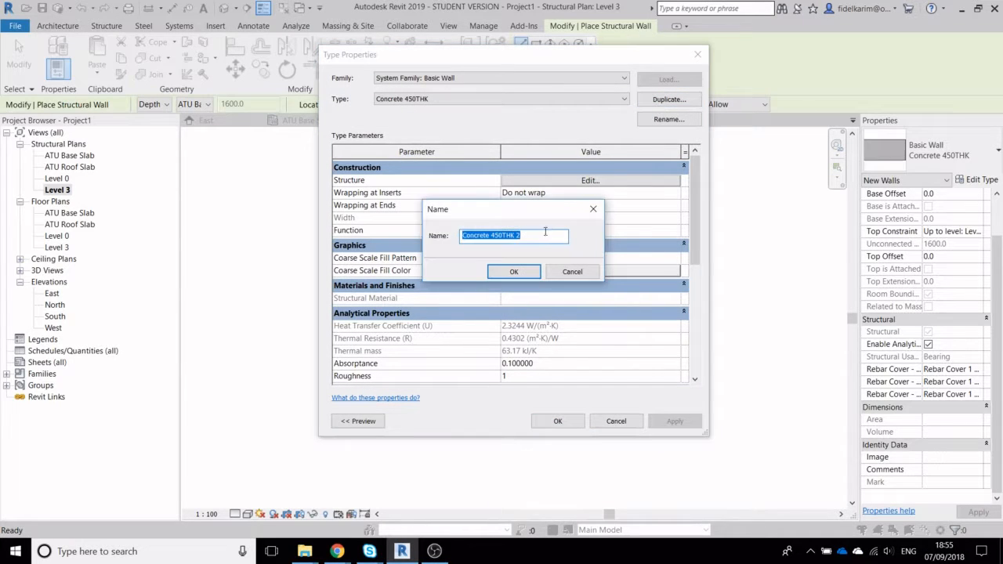
pyautogui.click(538, 236)
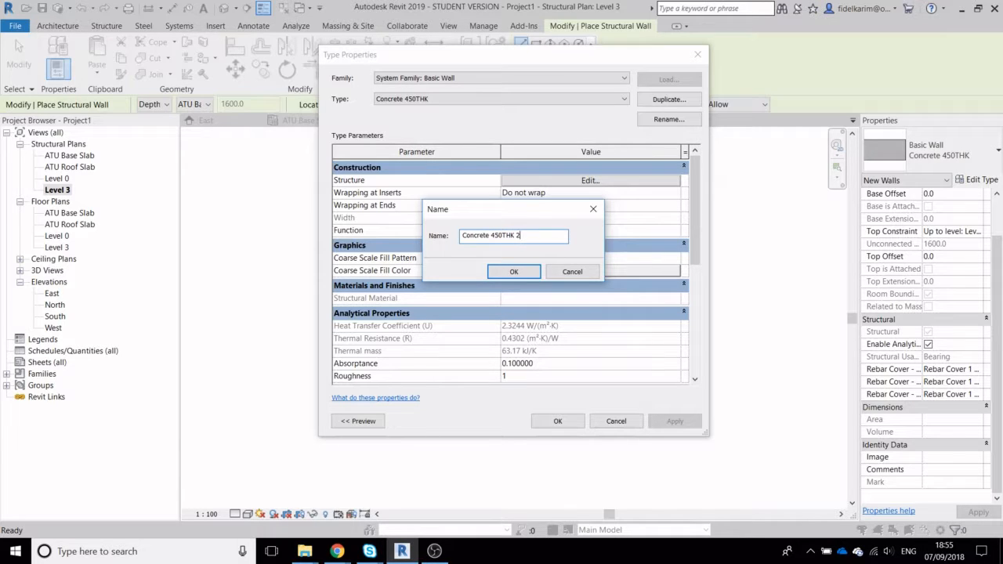
pyautogui.write('ATU')
pyautogui.click(514, 271)
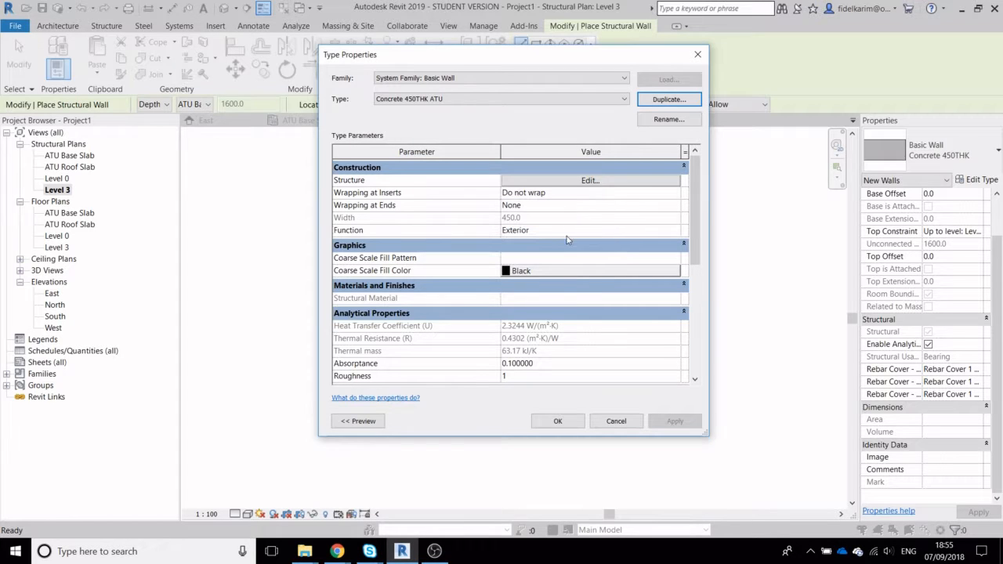
# Assign Concrete, Cast-in-Place - C35 to the structure layer of the Concrete 450THK ATU wall type and accept the type
pyautogui.click(588, 181)
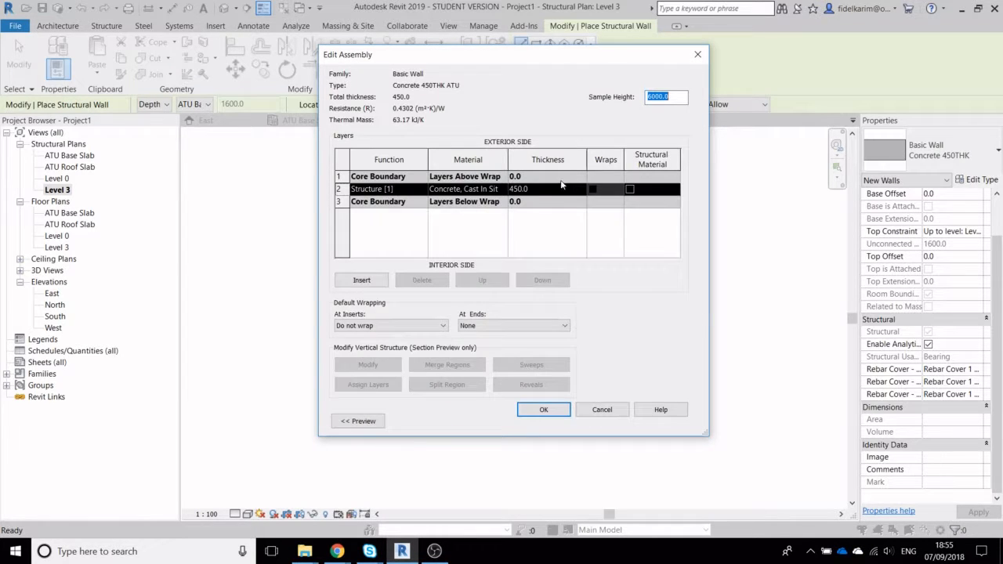
pyautogui.click(529, 189)
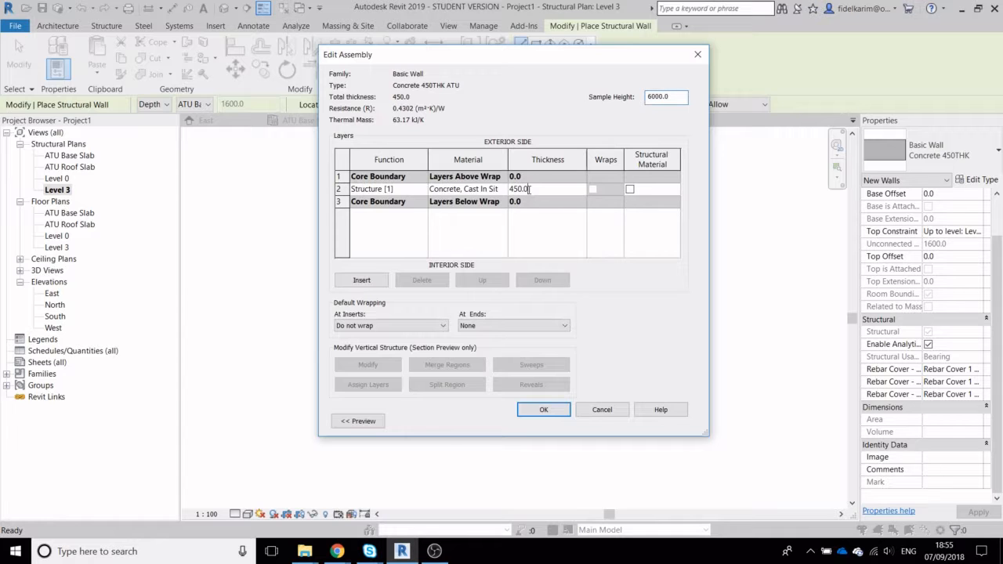
pyautogui.click(497, 191)
pyautogui.click(502, 188)
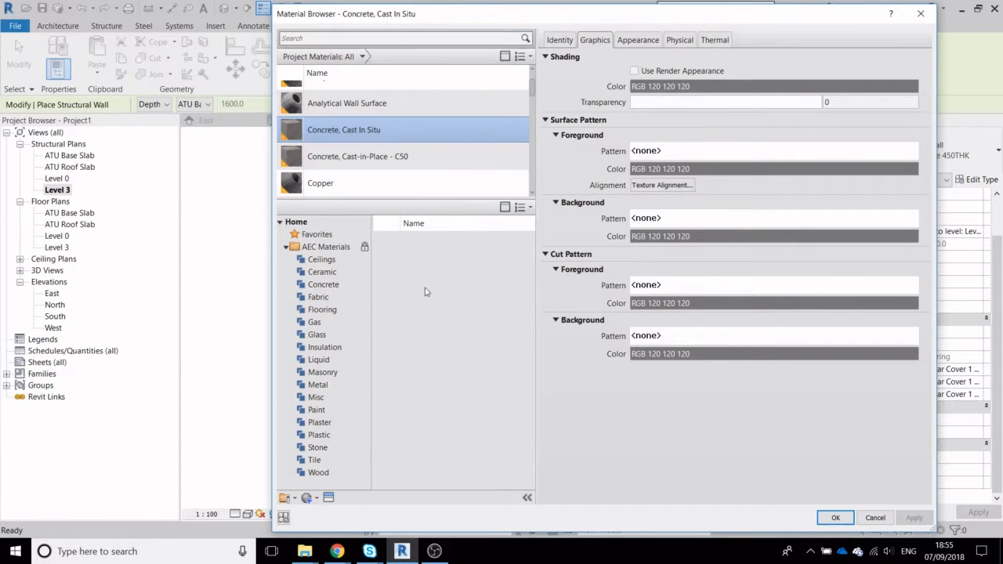
pyautogui.click(333, 286)
pyautogui.scroll(-8, 470, 415)
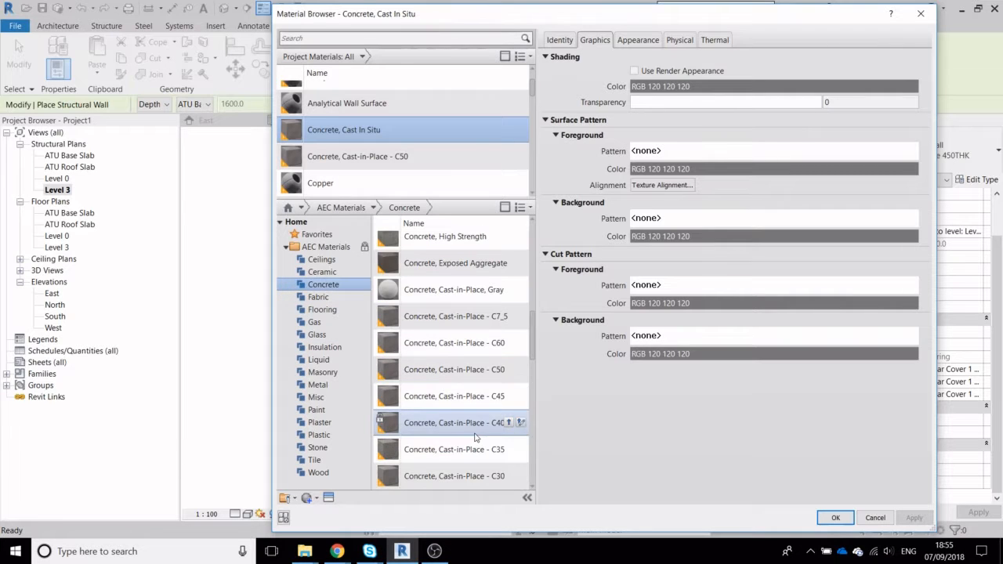
pyautogui.scroll(-2, 505, 443)
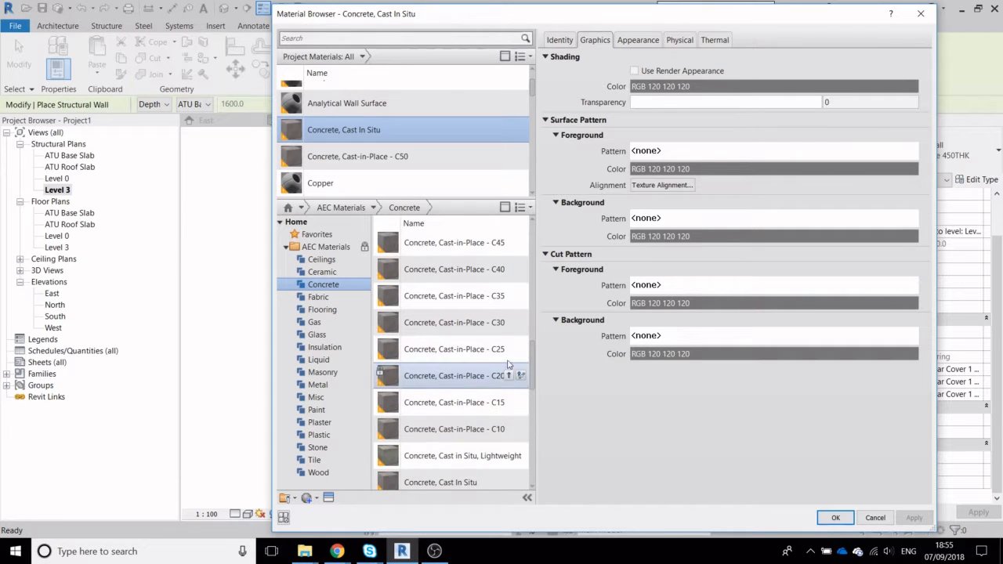
pyautogui.click(508, 296)
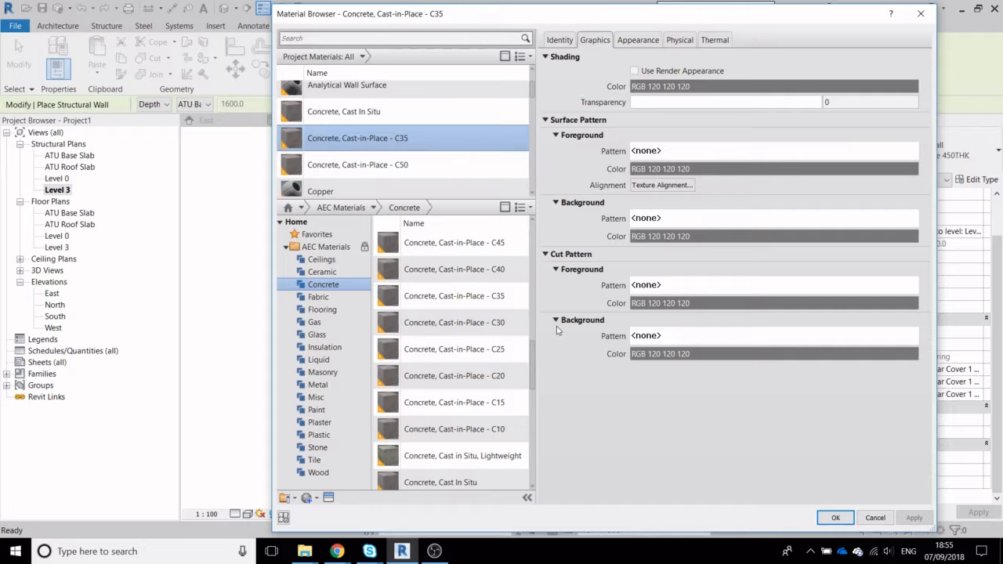
pyautogui.click(837, 519)
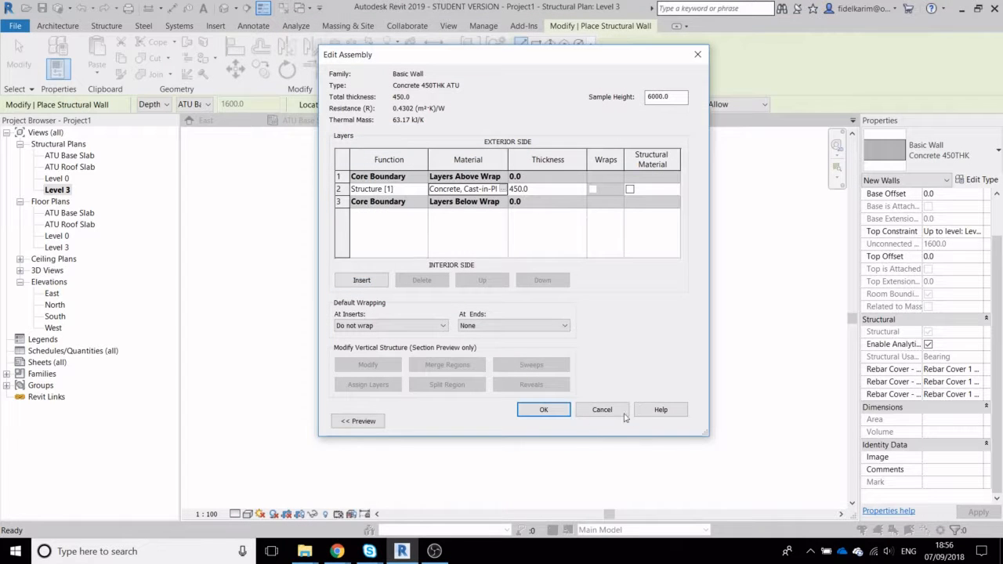
pyautogui.click(546, 410)
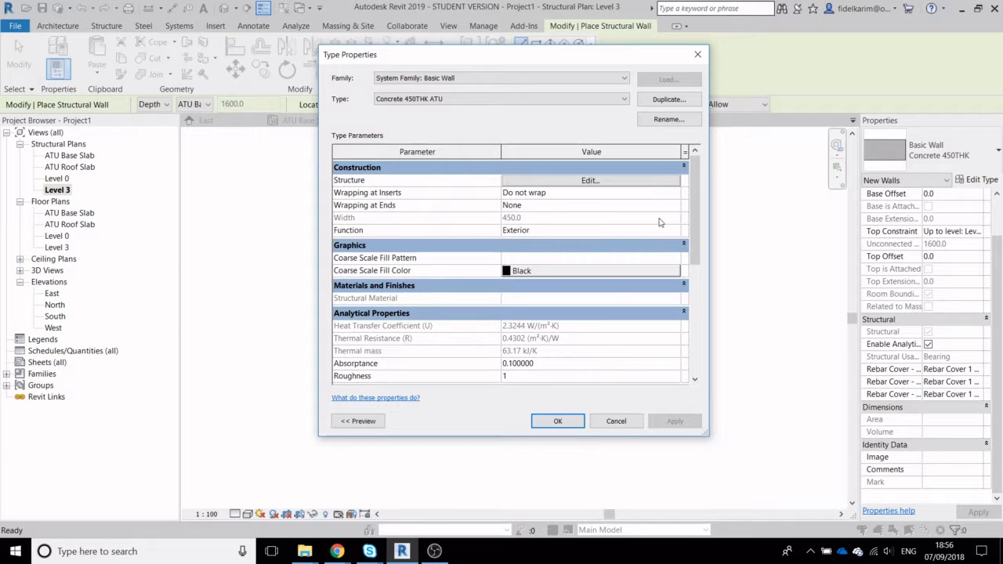
pyautogui.click(557, 422)
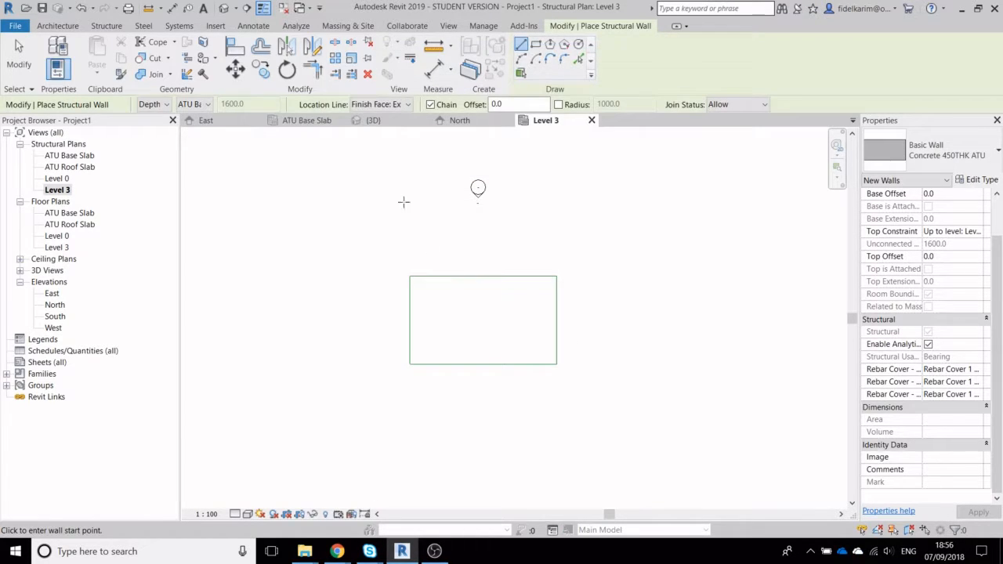
# Set the new walls to be created from picked lines, with base constraint ATU Base Slab and top constraint up to level ATU Roof Slab
pyautogui.click(578, 58)
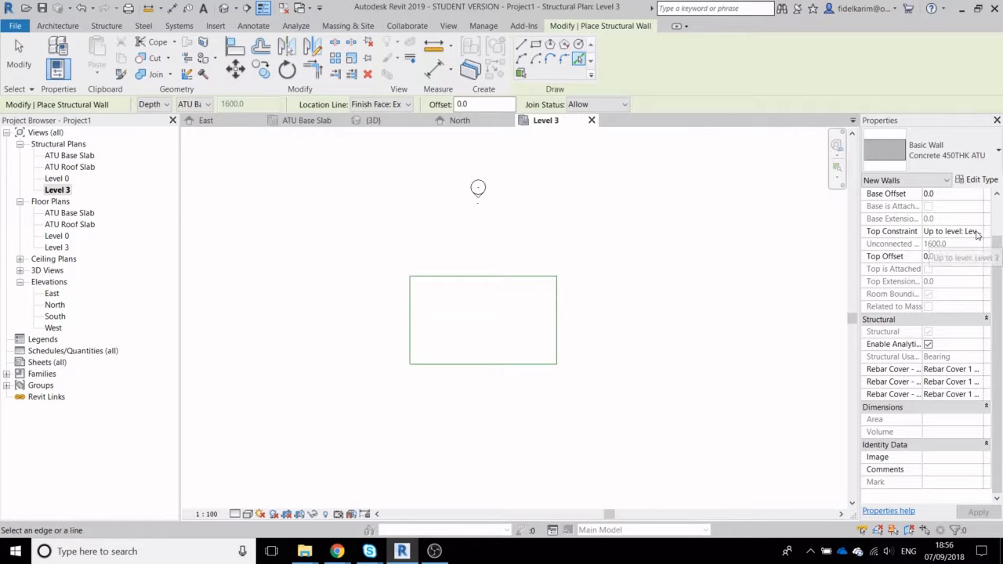
pyautogui.click(978, 193)
pyautogui.click(980, 196)
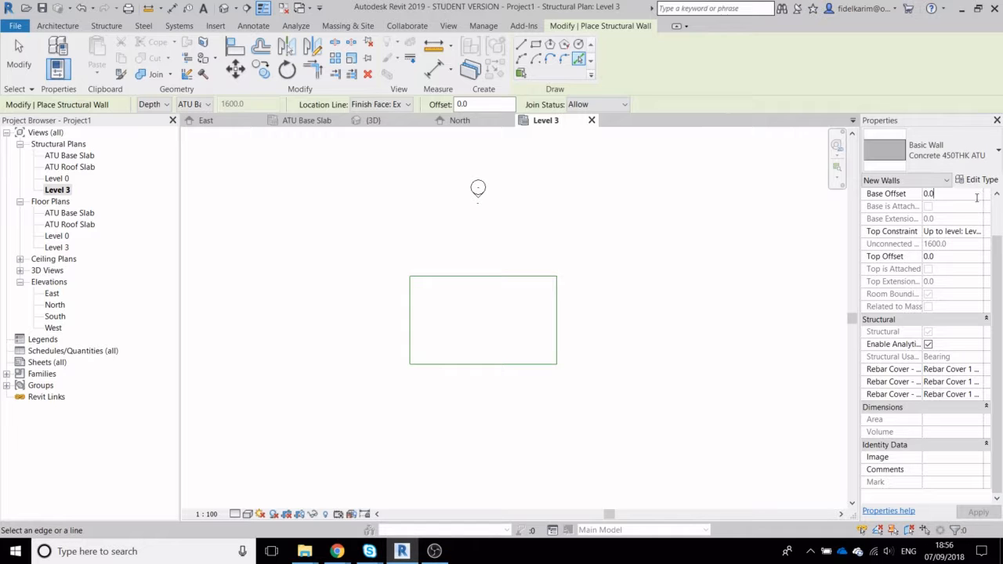
pyautogui.scroll(1, 976, 236)
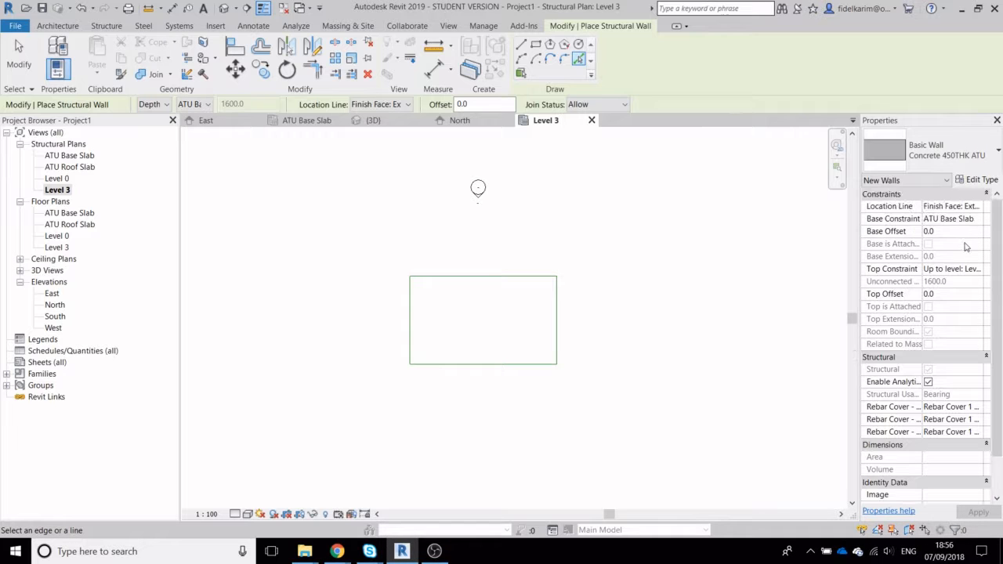
pyautogui.click(980, 220)
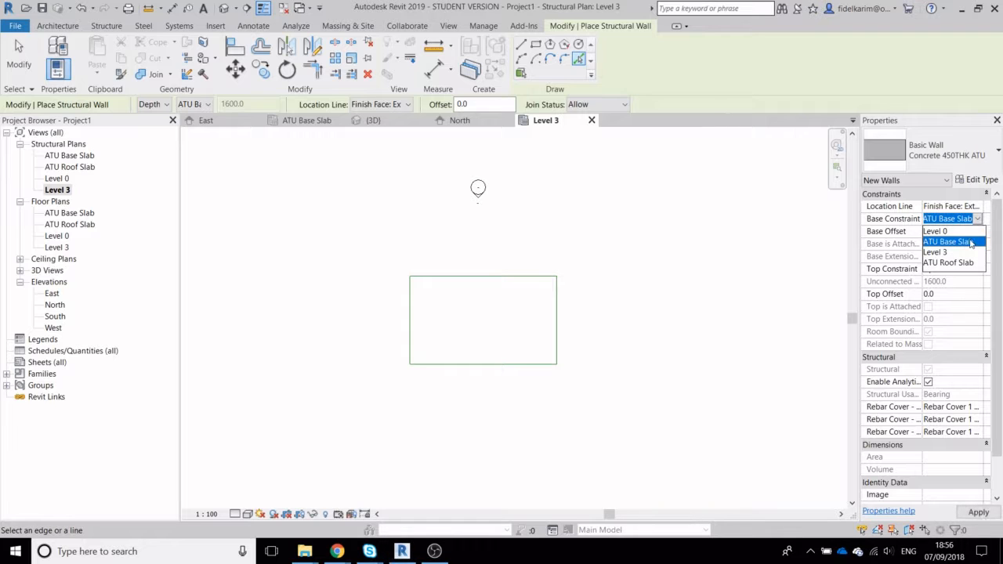
pyautogui.click(971, 243)
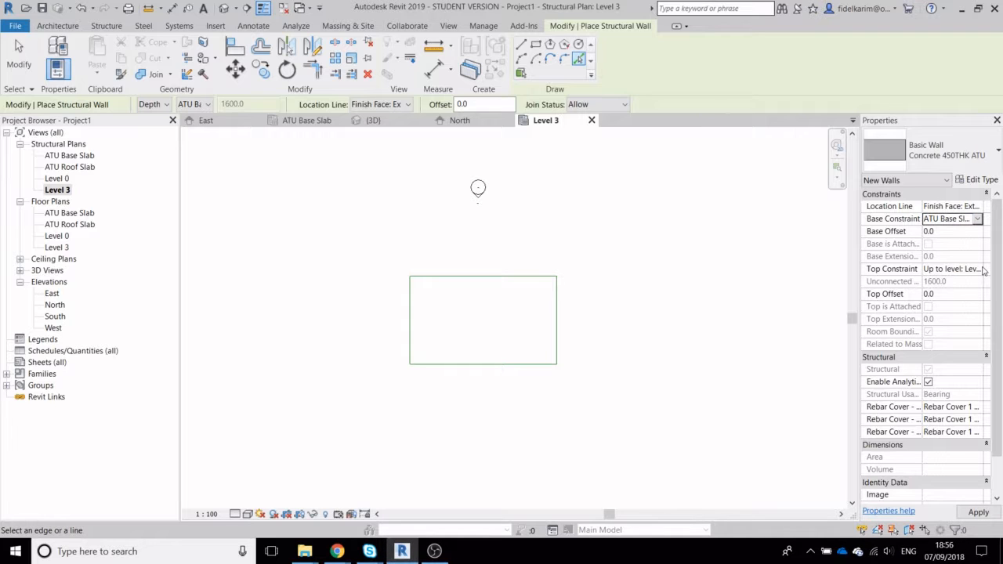
pyautogui.click(983, 270)
pyautogui.click(956, 324)
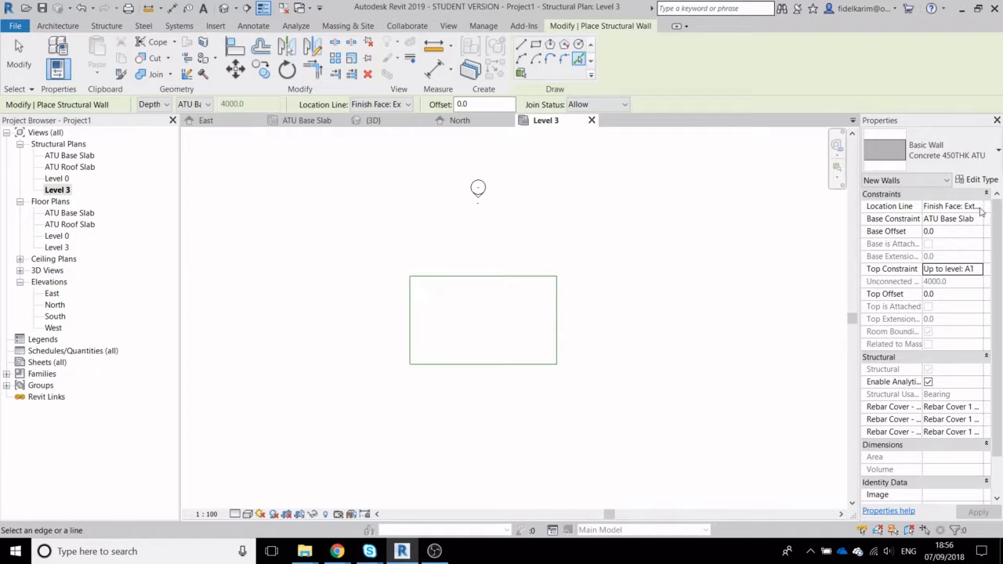
# Place Concrete 450THK ATU structural walls along all four edges of the base slab and finish the wall command
pyautogui.click(407, 323)
pyautogui.click(447, 277)
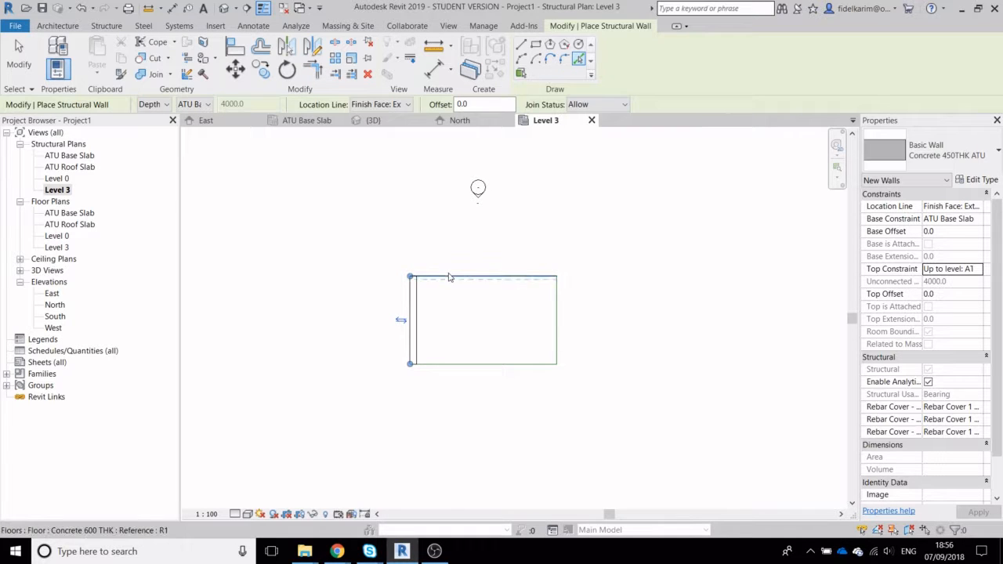
pyautogui.click(557, 302)
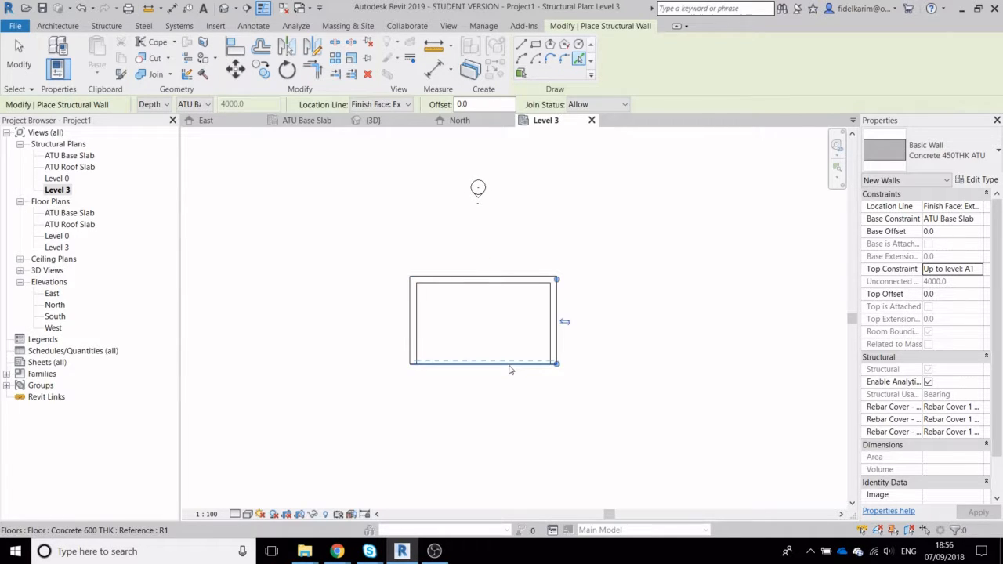
pyautogui.click(510, 369)
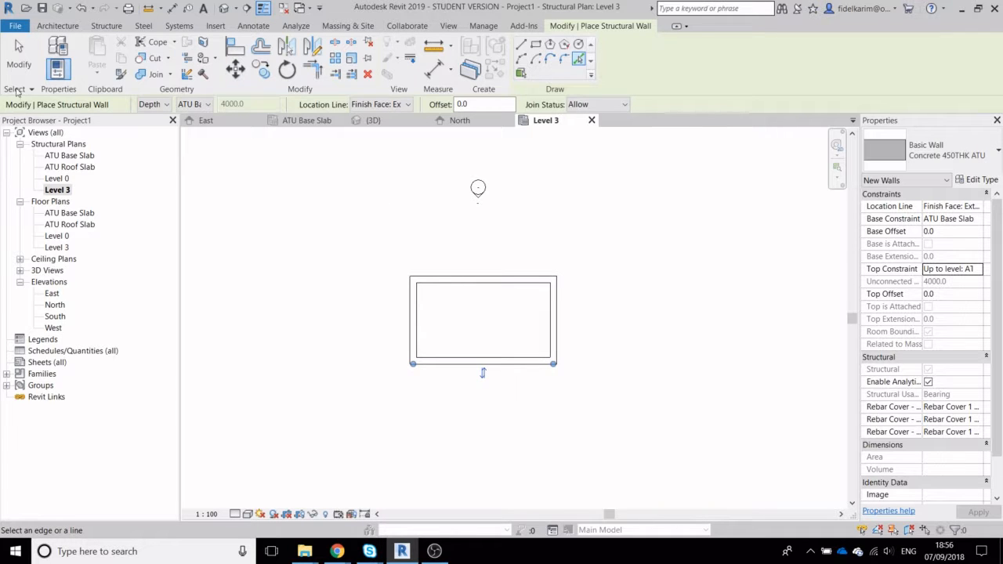
pyautogui.click(18, 58)
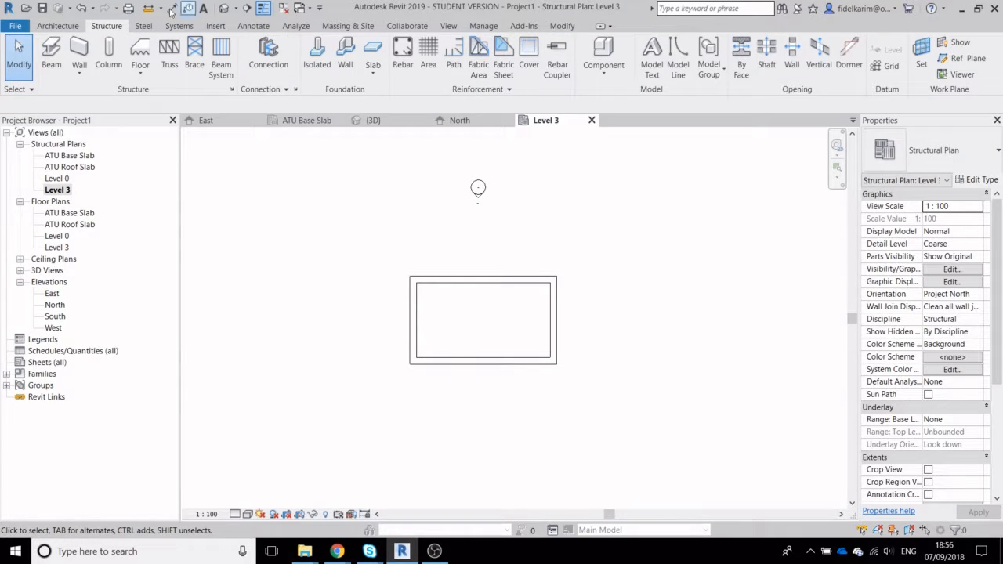
# Examine the four walls on the base slab in the 3D view and in the ATU Base Slab structural plan
pyautogui.click(224, 7)
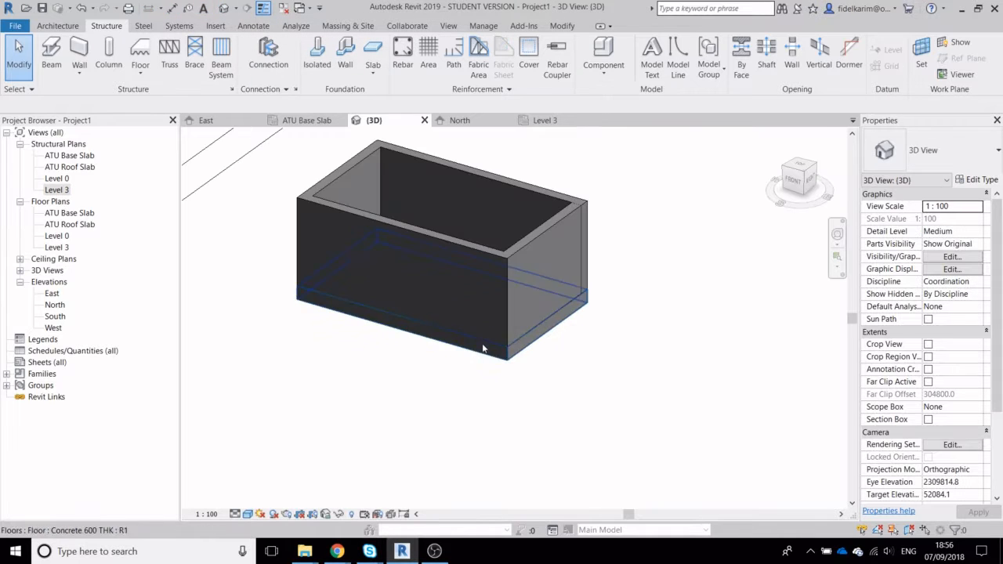
pyautogui.scroll(-2, 516, 279)
pyautogui.scroll(-4, 444, 283)
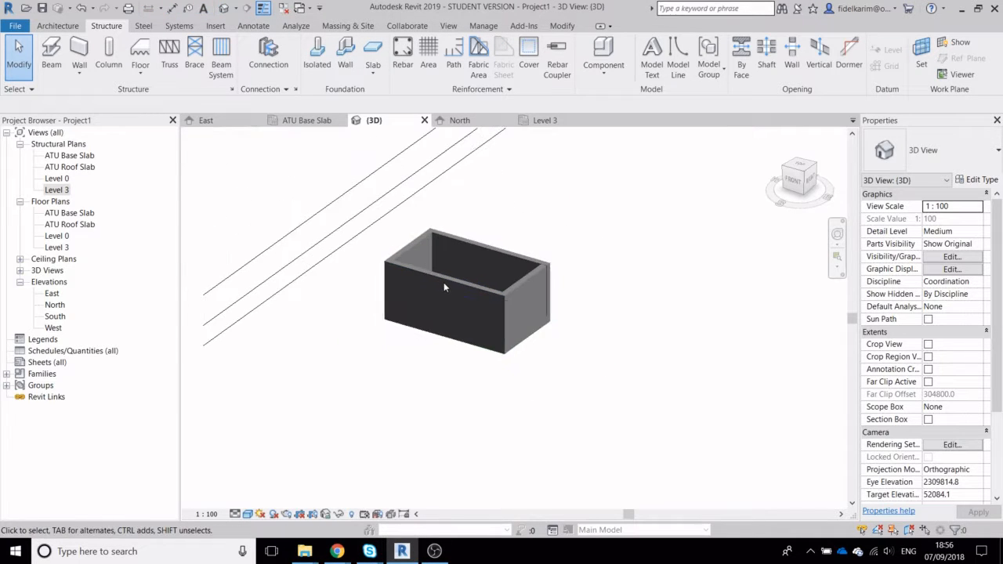
pyautogui.keyDown('shift'); pyautogui.moveTo(380, 336); pyautogui.dragTo(263, 383, button='middle'); pyautogui.keyUp('shift')
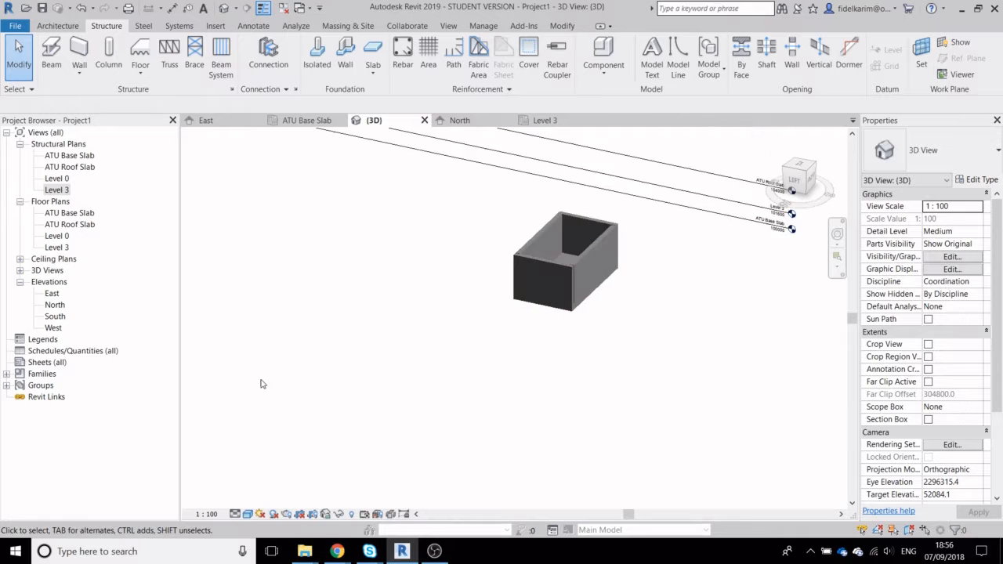
pyautogui.scroll(-2, 563, 320)
pyautogui.scroll(1, 640, 277)
pyautogui.moveTo(616, 293); pyautogui.dragTo(469, 329, button='middle')
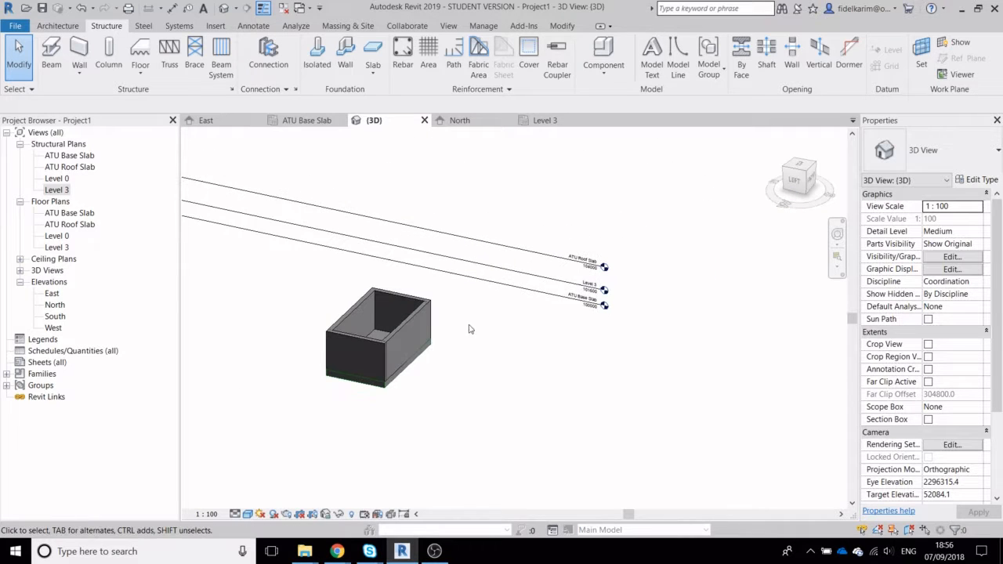
pyautogui.doubleClick(78, 156)
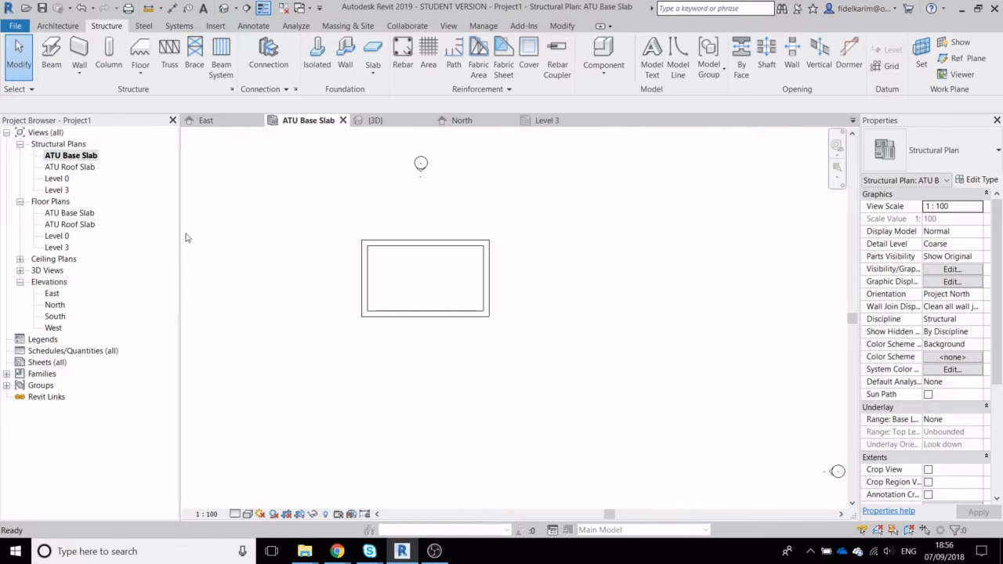
# In the North elevation, set the ATU Roof Slab level's elevation to 102500
pyautogui.doubleClick(55, 305)
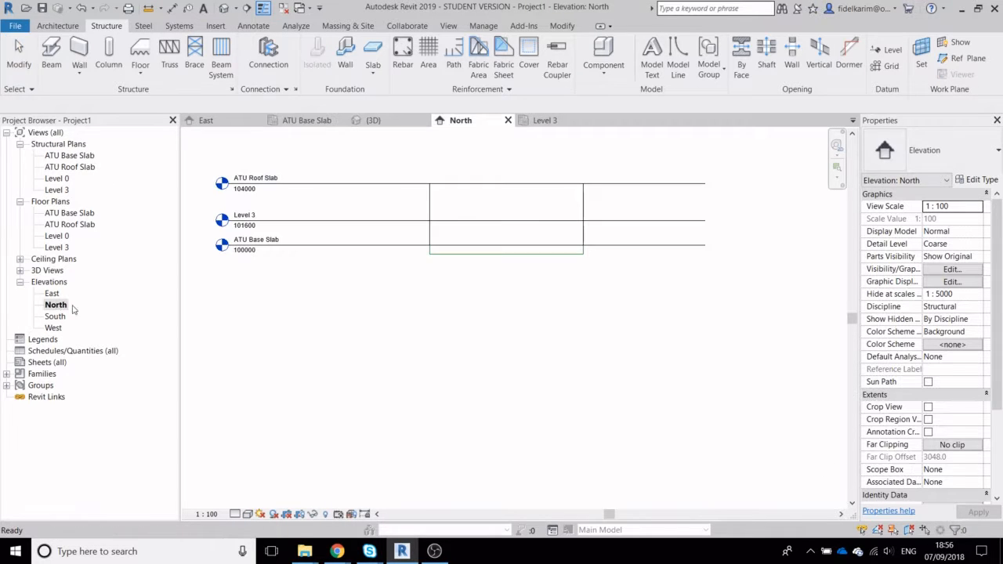
pyautogui.scroll(2, 297, 206)
pyautogui.click(333, 185)
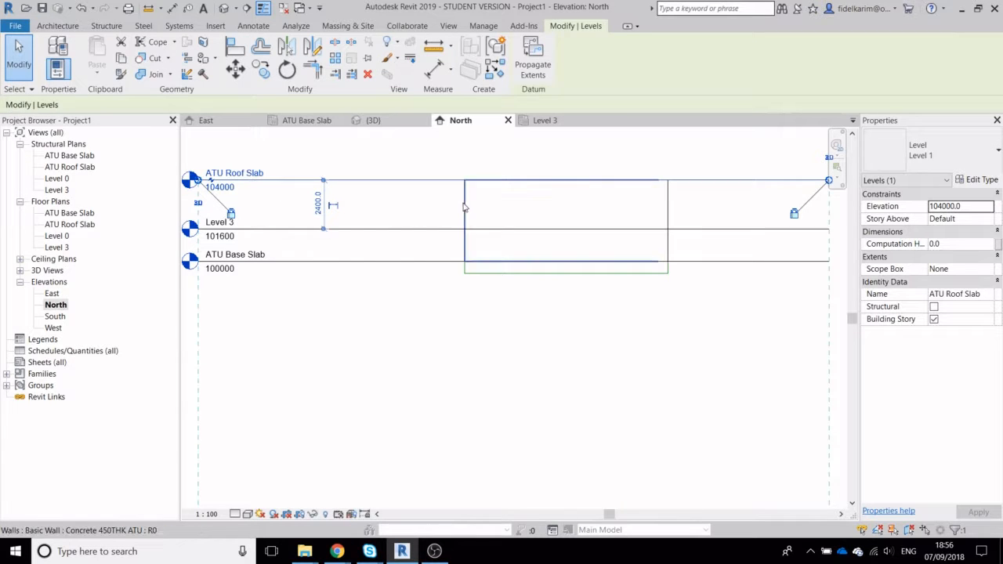
pyautogui.click(232, 190)
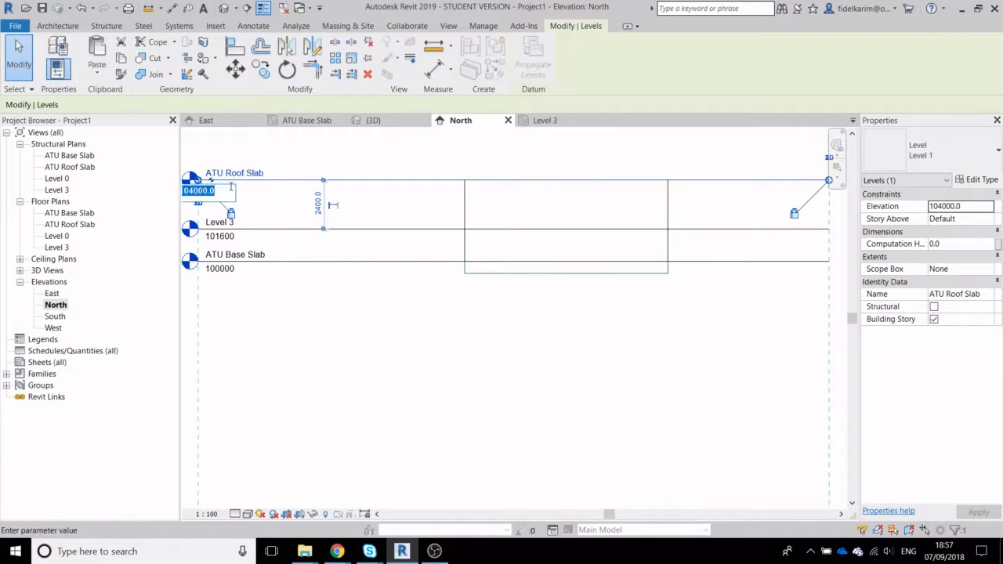
pyautogui.moveTo(270, 206); pyautogui.dragTo(352, 223, button='middle')
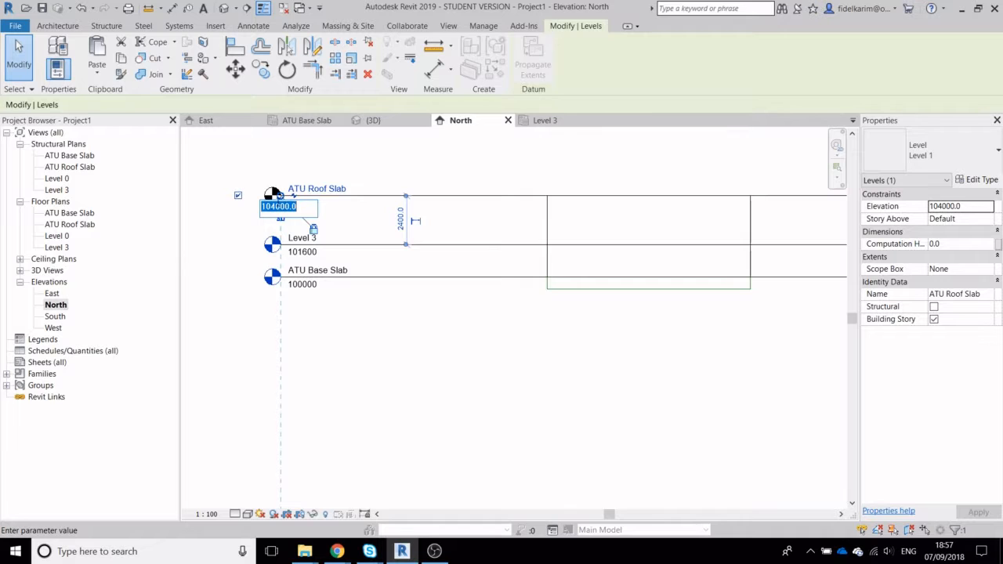
pyautogui.click(278, 206)
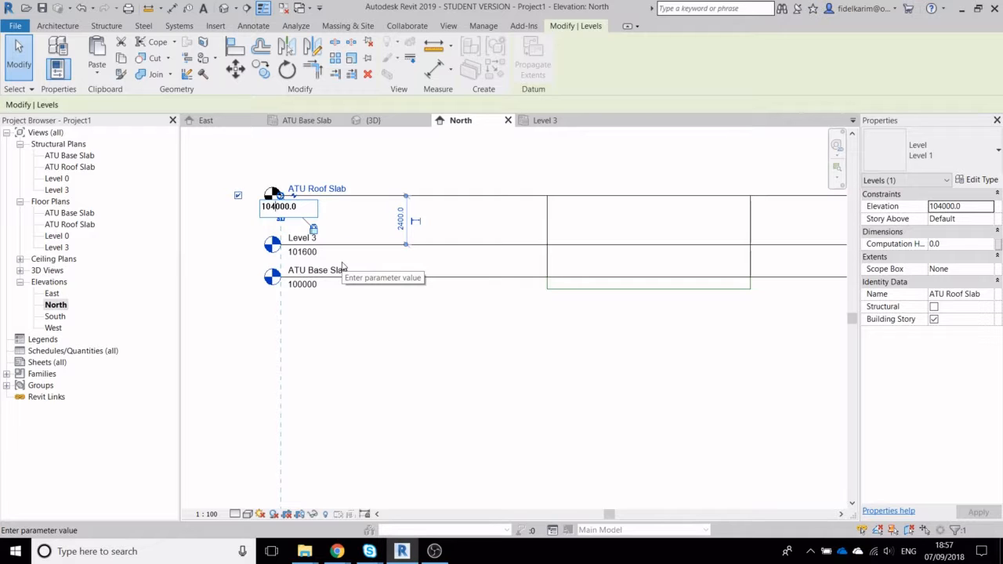
pyautogui.press('BackSpace')
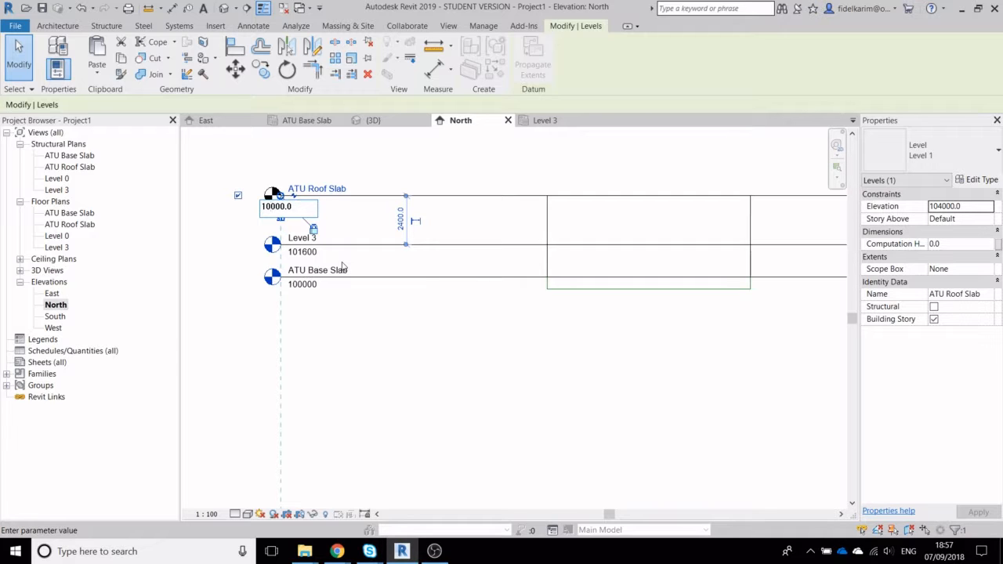
pyautogui.write('2')
pyautogui.press('Delete')
pyautogui.write('5')
pyautogui.press('Return')
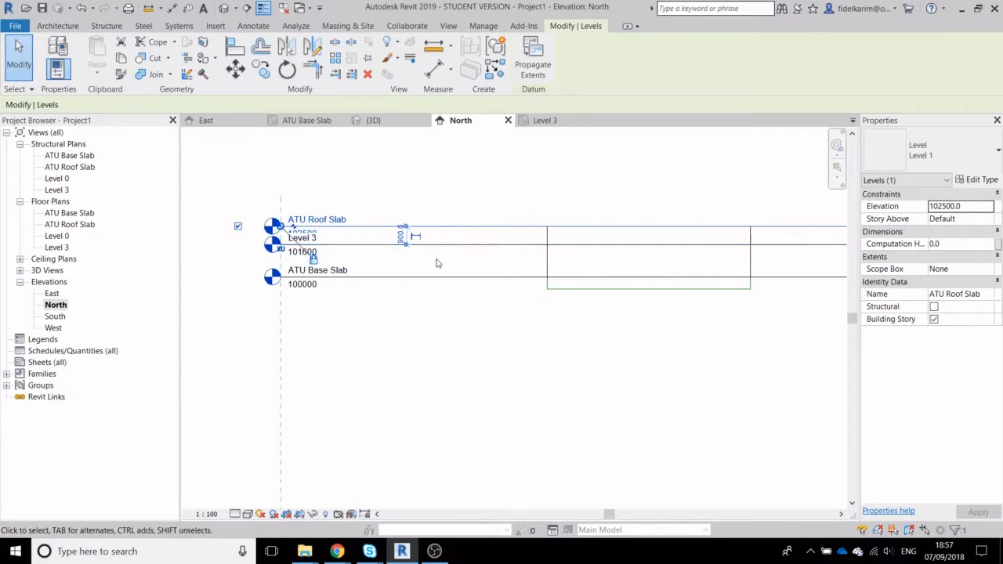
# Try view scales of 1:10, 1:20 and 1:25 on the North elevation to separate the level labels
pyautogui.scroll(1, 437, 261)
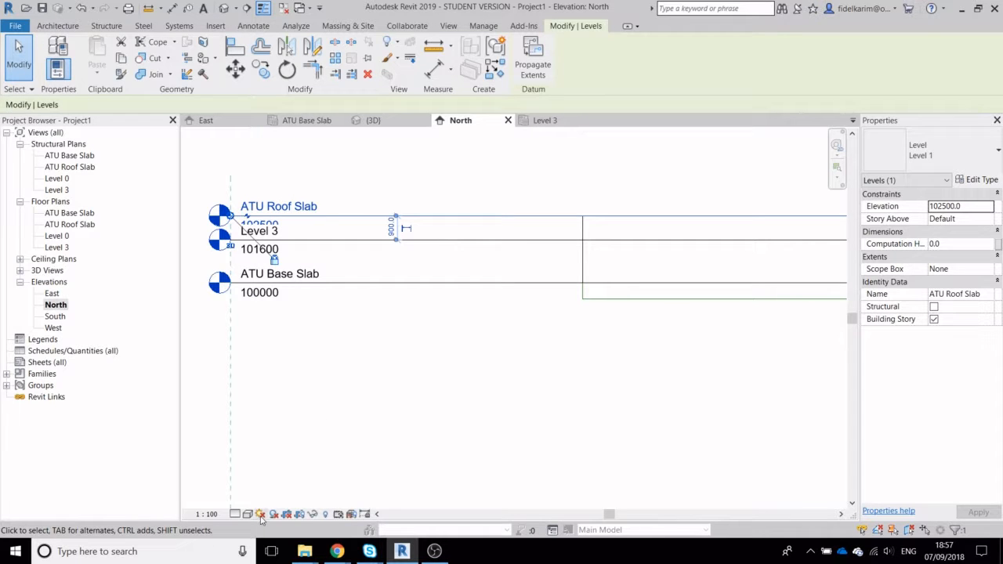
pyautogui.click(208, 514)
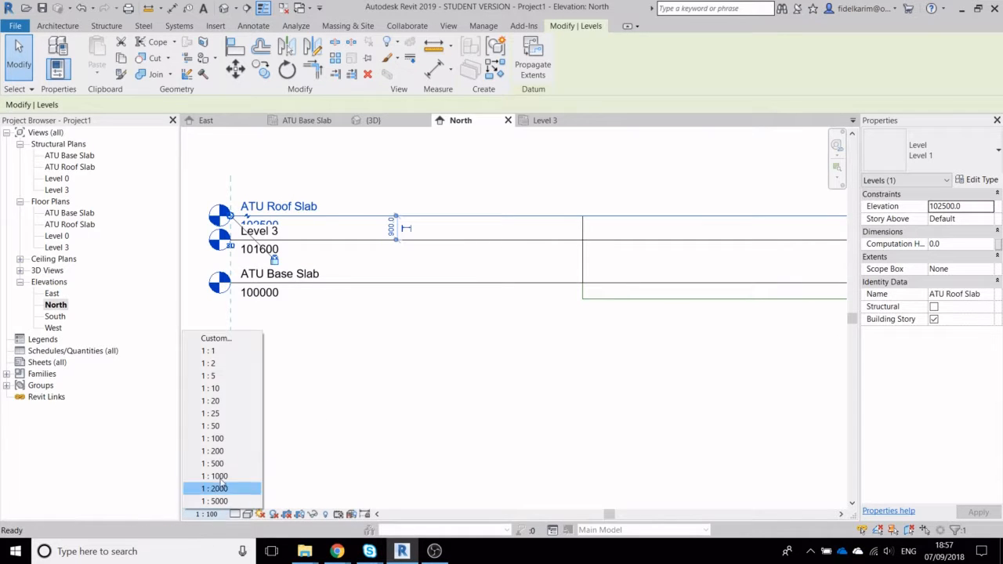
pyautogui.click(211, 389)
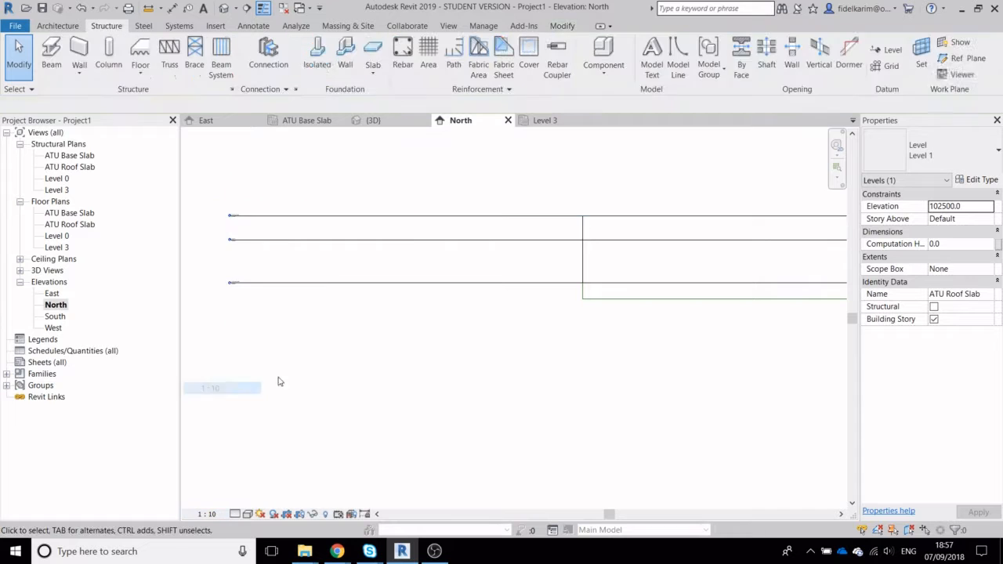
pyautogui.click(207, 514)
pyautogui.click(211, 401)
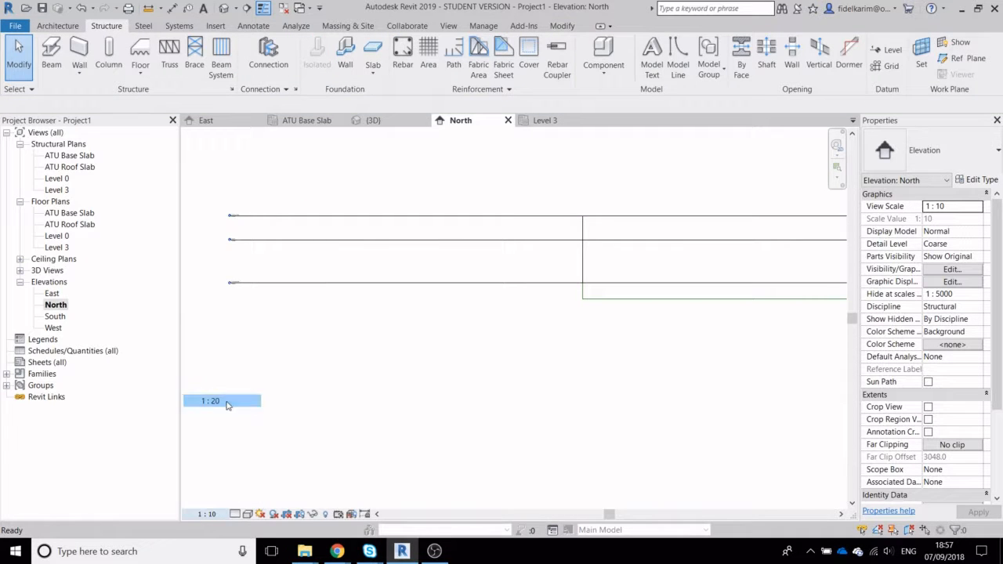
pyautogui.click(206, 514)
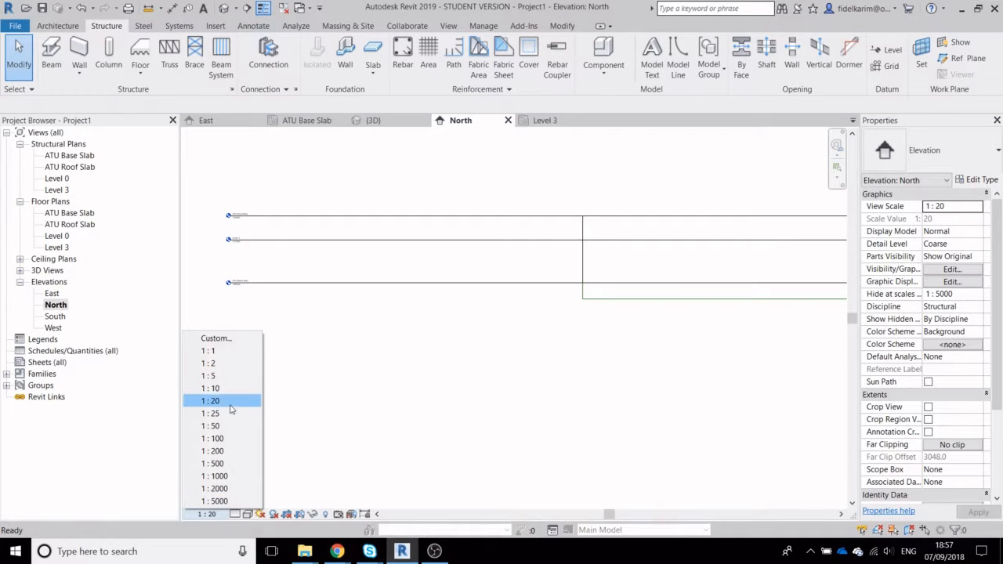
pyautogui.click(228, 413)
# Set the North elevation's view scale to 1:50 and check the level heads and wall heights
pyautogui.click(206, 514)
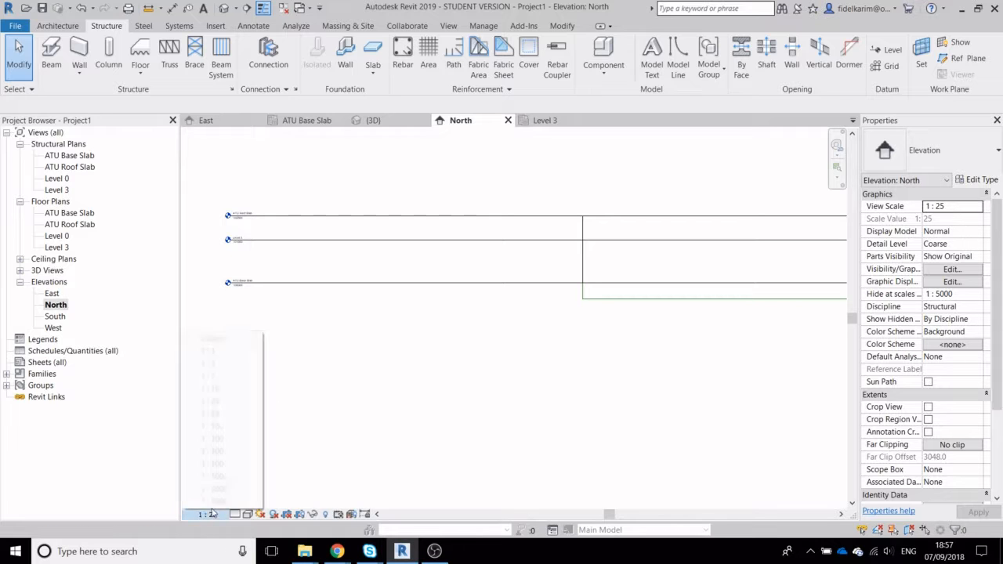
pyautogui.click(239, 427)
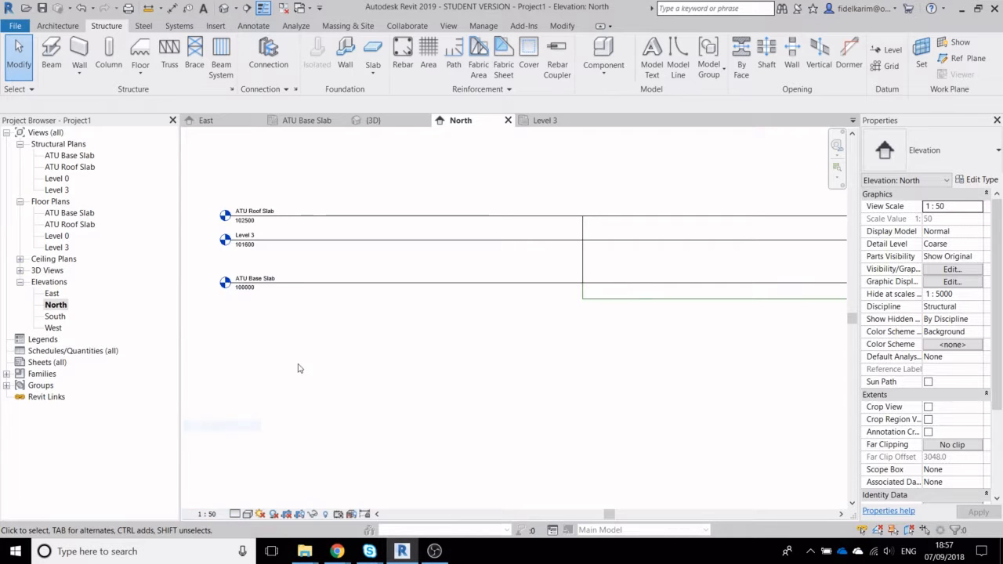
pyautogui.scroll(-2, 376, 250)
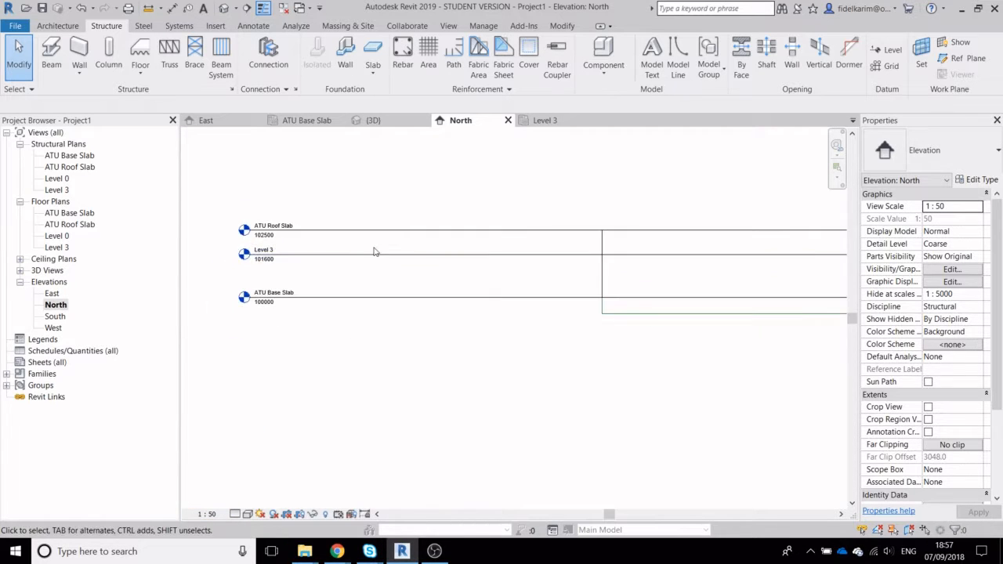
pyautogui.scroll(6, 524, 253)
pyautogui.scroll(-3, 525, 283)
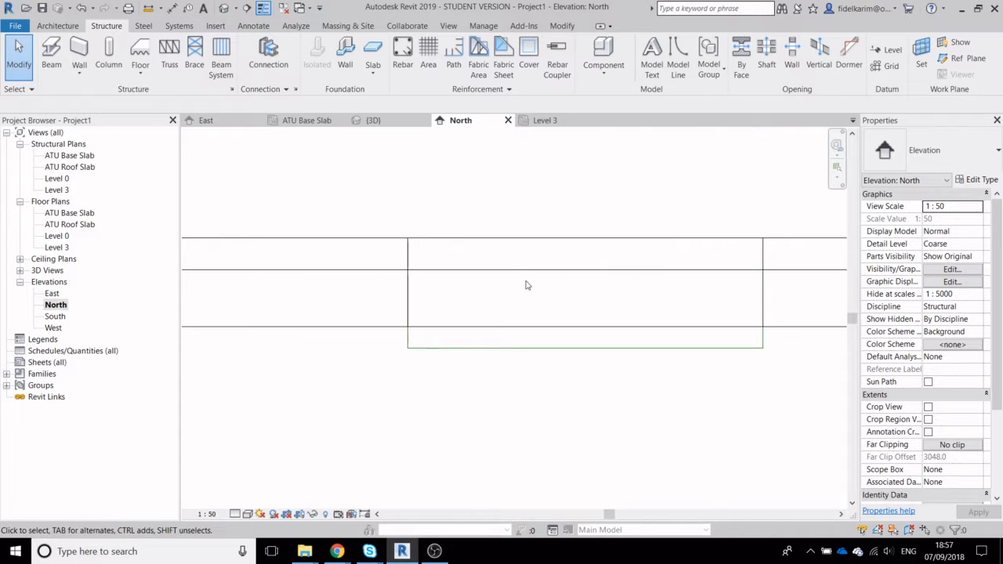
pyautogui.moveTo(561, 293); pyautogui.dragTo(541, 307, button='middle')
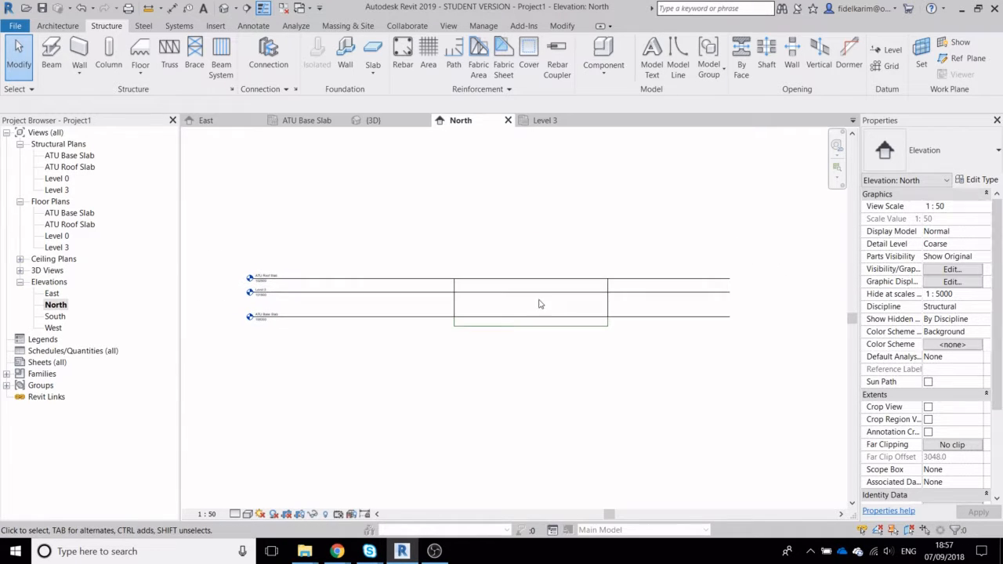
# Open the ATU Roof Slab structural plan and start a structural floor on that level
pyautogui.doubleClick(57, 190)
pyautogui.moveTo(409, 306); pyautogui.dragTo(388, 268, button='middle')
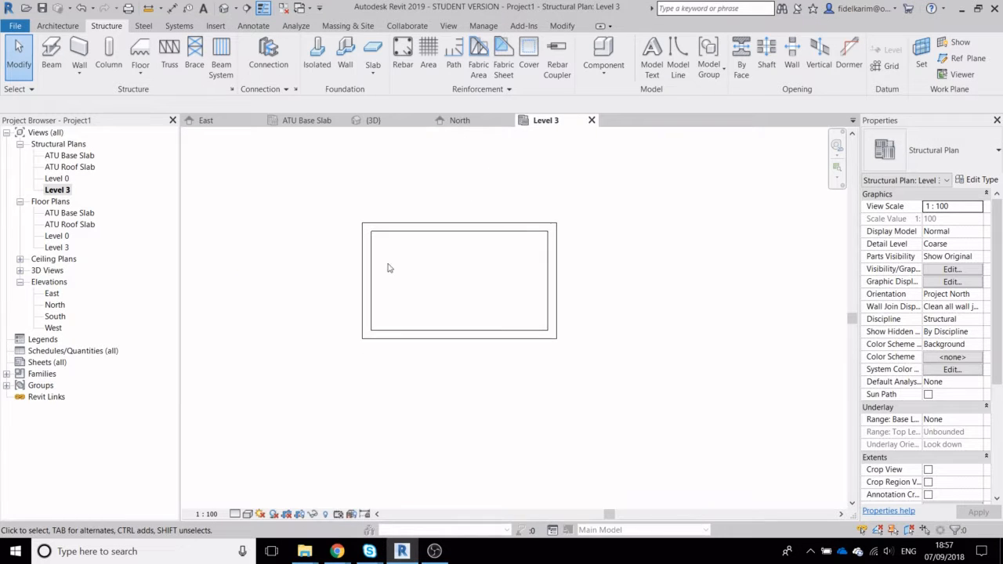
pyautogui.doubleClick(70, 167)
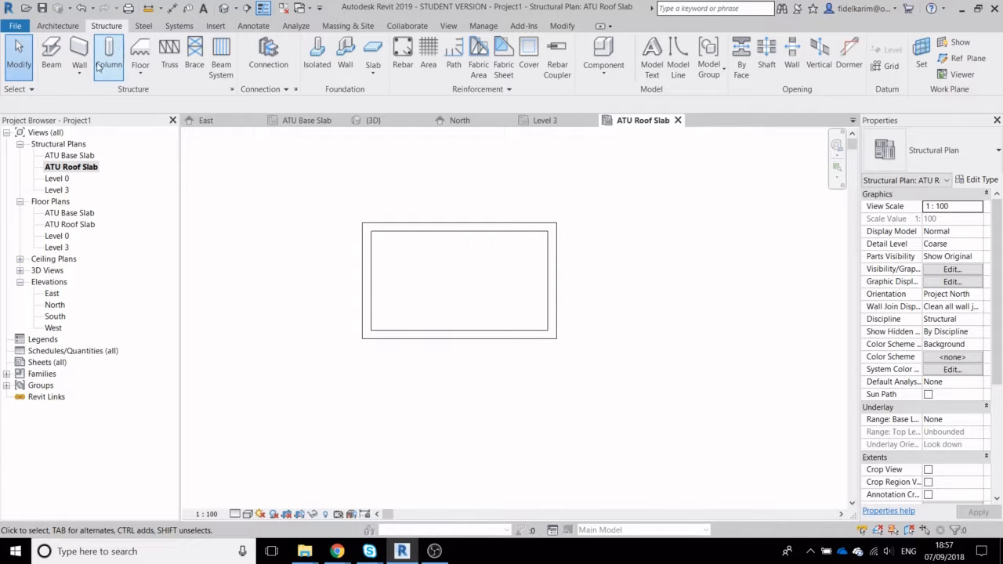
pyautogui.click(140, 55)
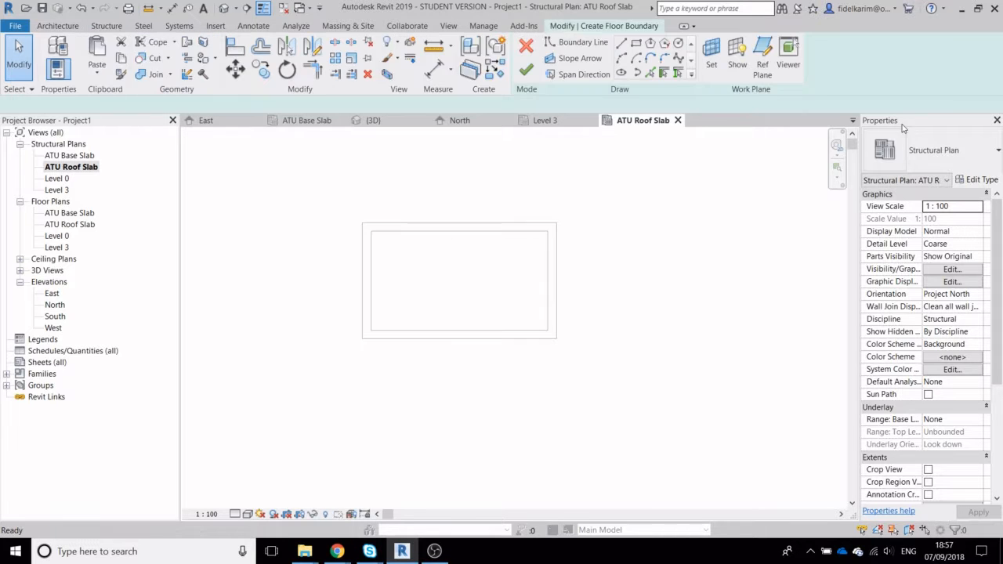
# Duplicate the Concrete 600 THK floor type under the name Concrete 550 THK
pyautogui.click(952, 150)
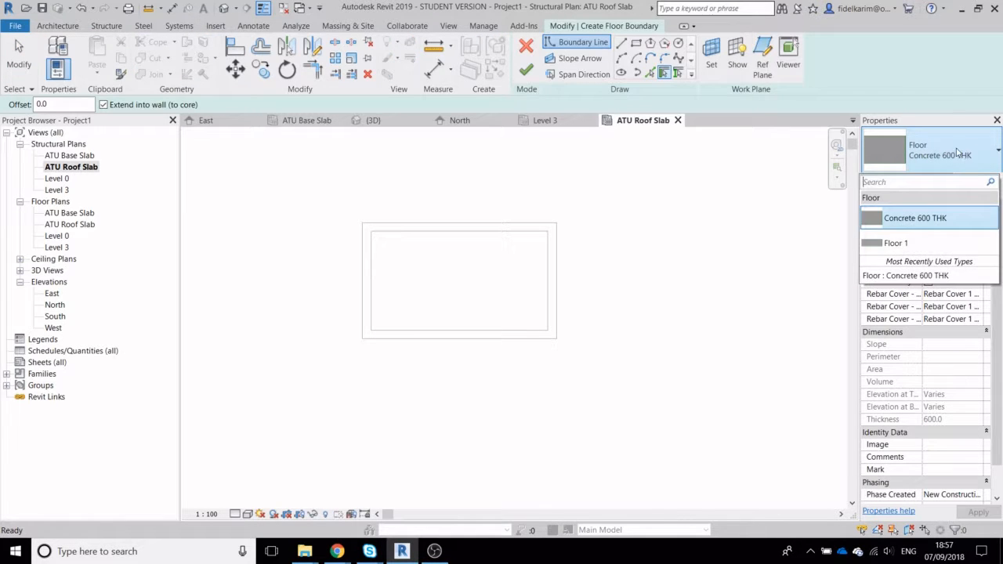
pyautogui.click(957, 153)
pyautogui.click(977, 180)
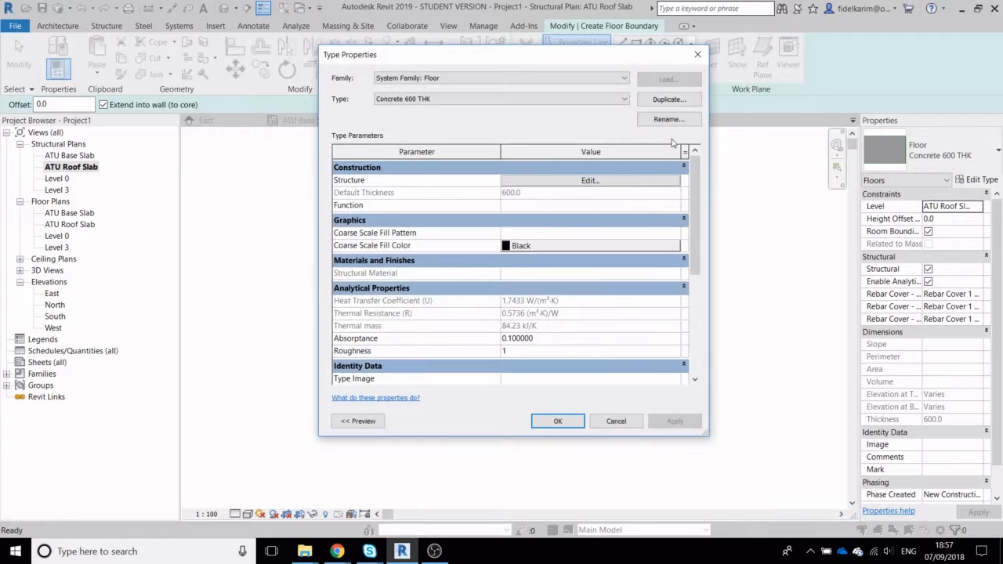
pyautogui.click(668, 100)
pyautogui.click(492, 235)
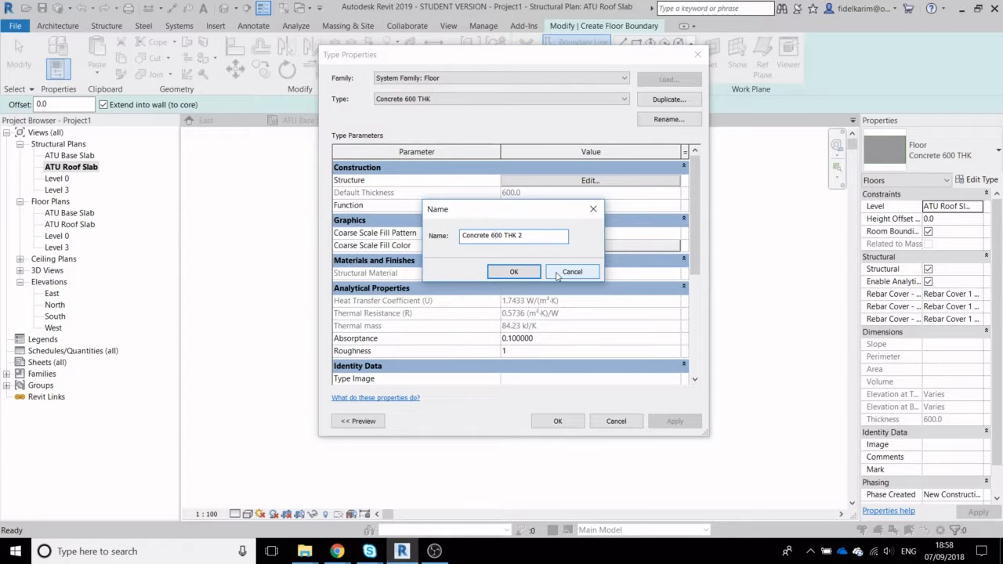
pyautogui.press('BackSpace')
pyautogui.write('50')
pyautogui.press('BackSpace')
pyautogui.write('5')
pyautogui.click(550, 233)
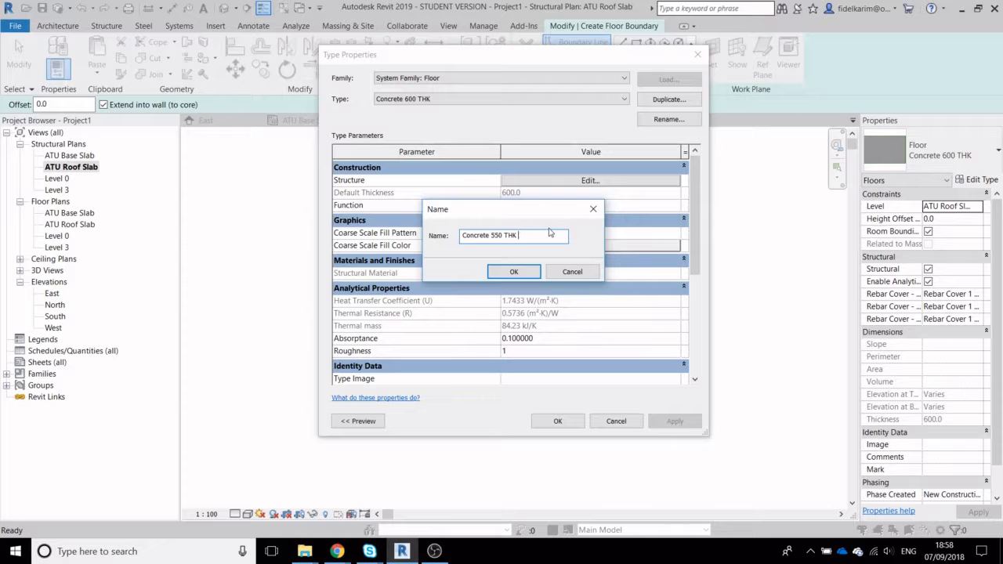
pyautogui.click(525, 271)
# Set the structure layer thickness of the Concrete 550 THK floor type to 550 and accept the type properties
pyautogui.click(590, 180)
pyautogui.click(504, 189)
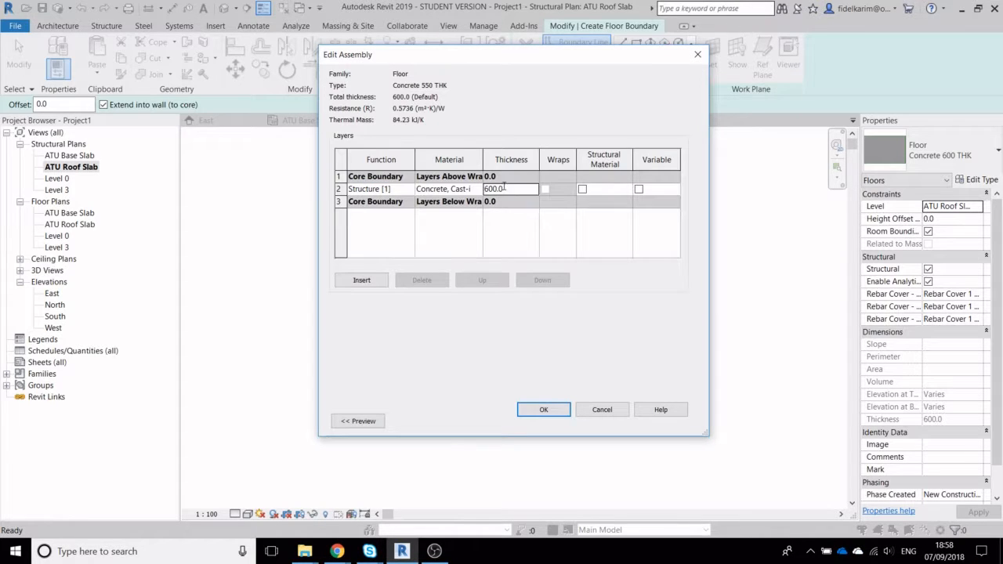
pyautogui.moveTo(506, 188); pyautogui.dragTo(471, 189)
pyautogui.write('550')
pyautogui.click(544, 414)
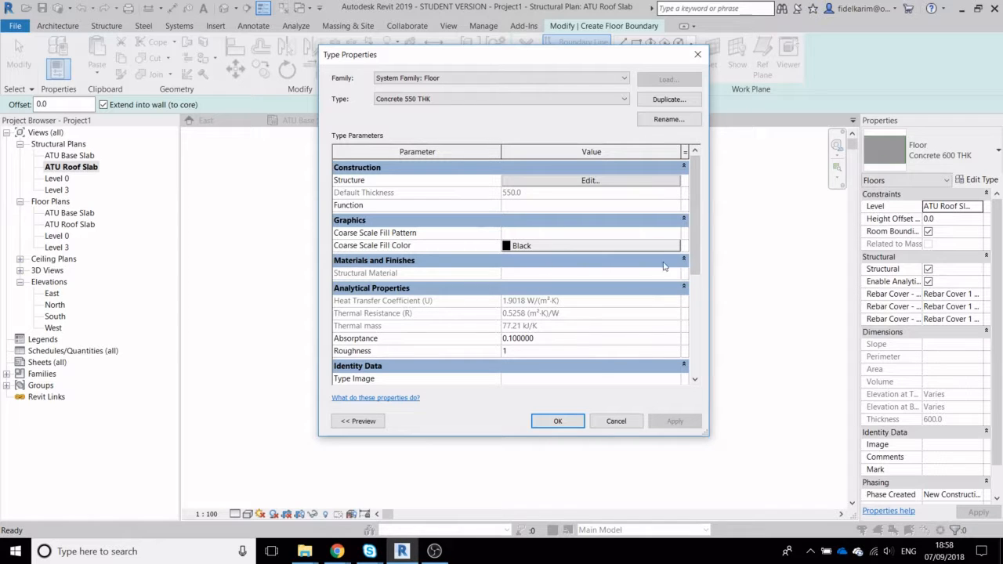
pyautogui.click(558, 422)
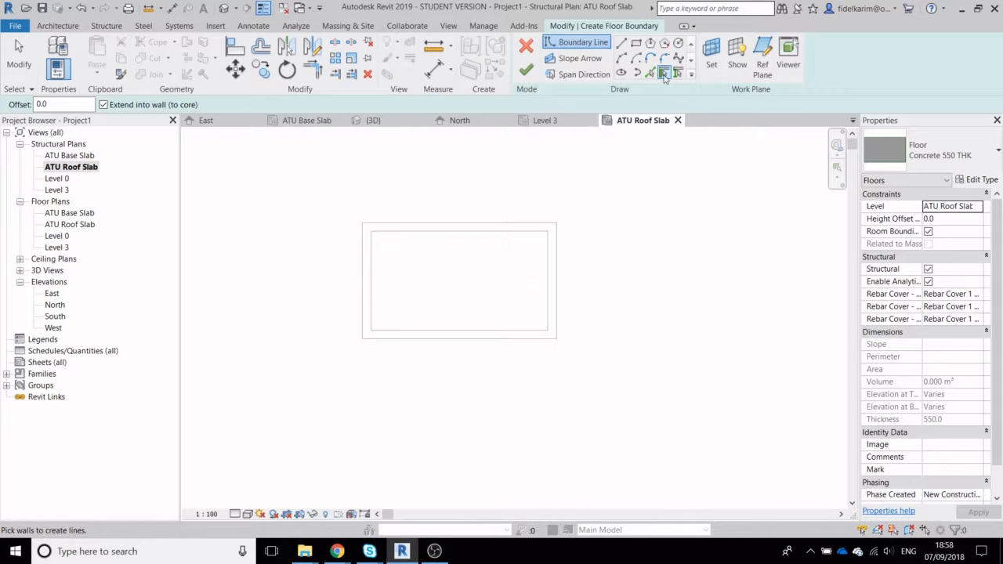
# Try to form the roof slab boundary by picking the four walls, and undo the picked boundary lines
pyautogui.click(427, 232)
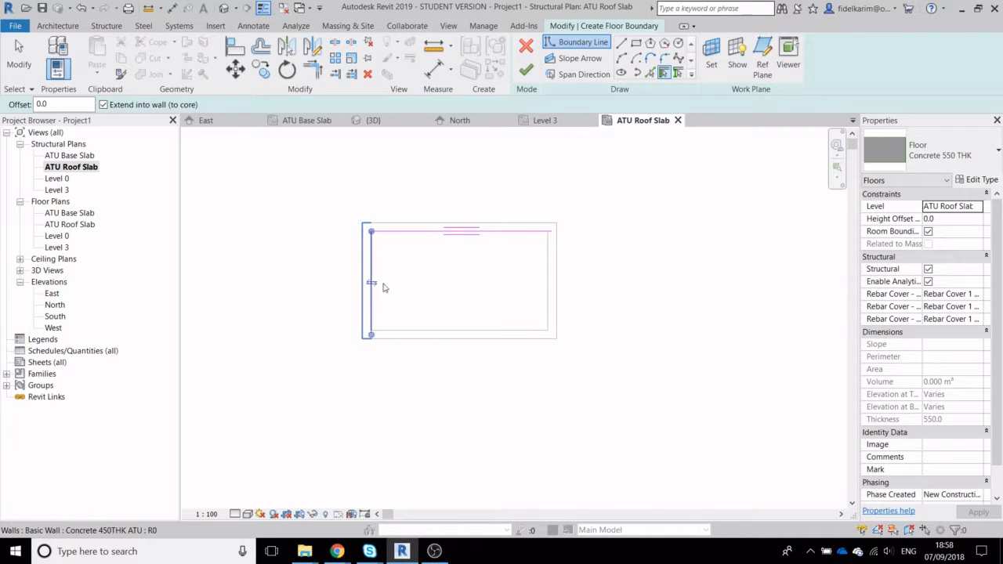
pyautogui.click(374, 282)
pyautogui.click(462, 332)
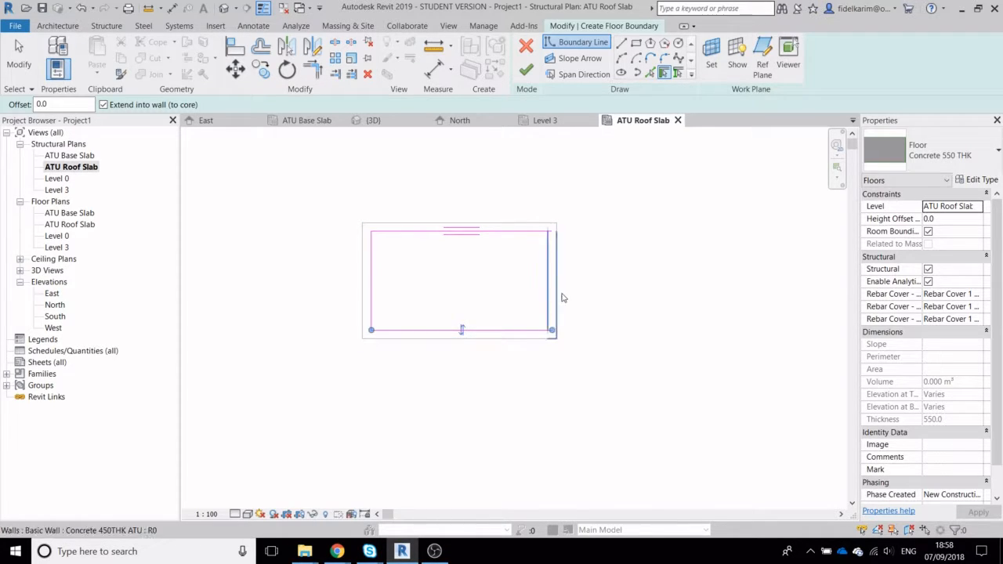
pyautogui.click(558, 298)
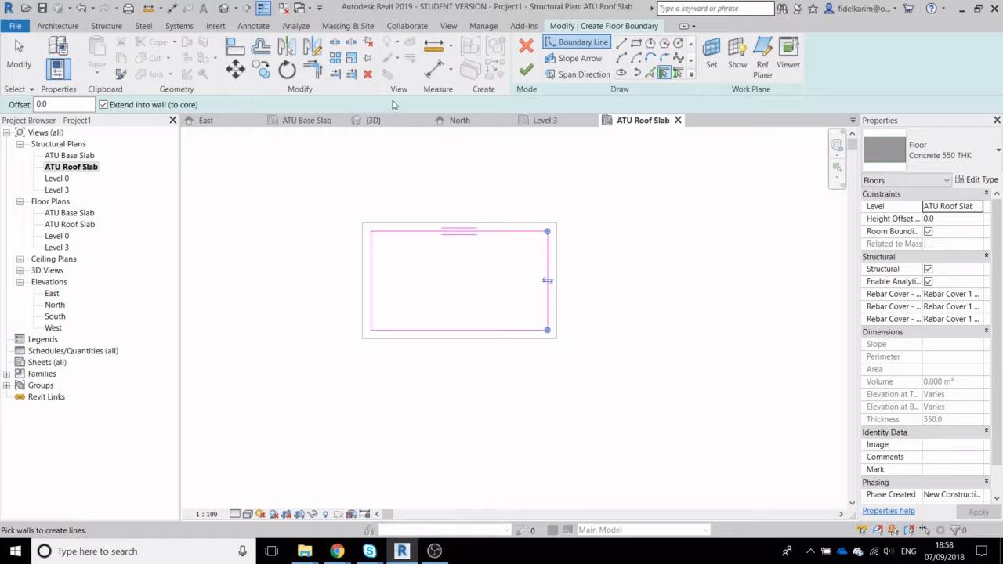
pyautogui.click(81, 9)
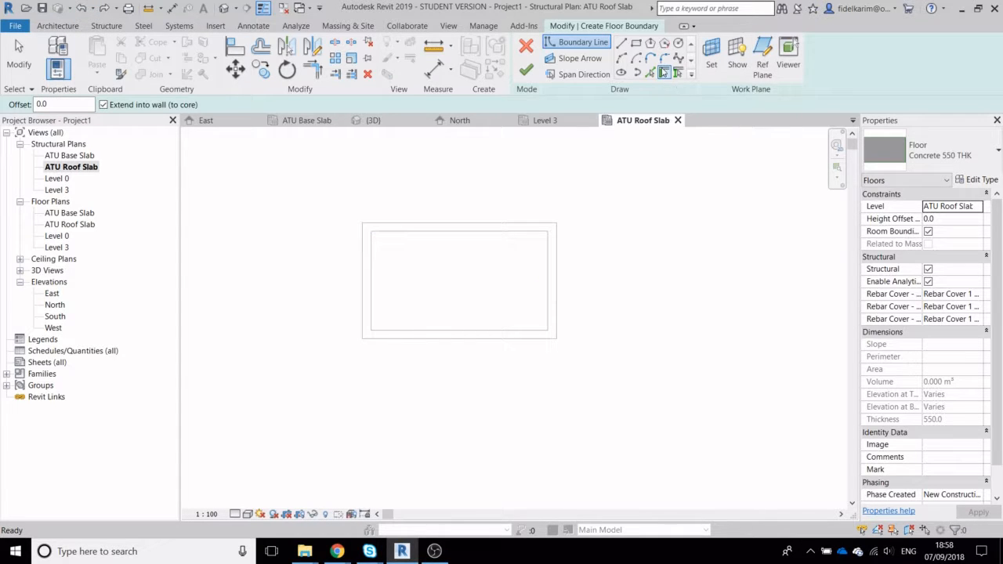
# Create the roof slab boundary from picked lines along the outer edges of all four walls
pyautogui.click(664, 72)
pyautogui.click(649, 73)
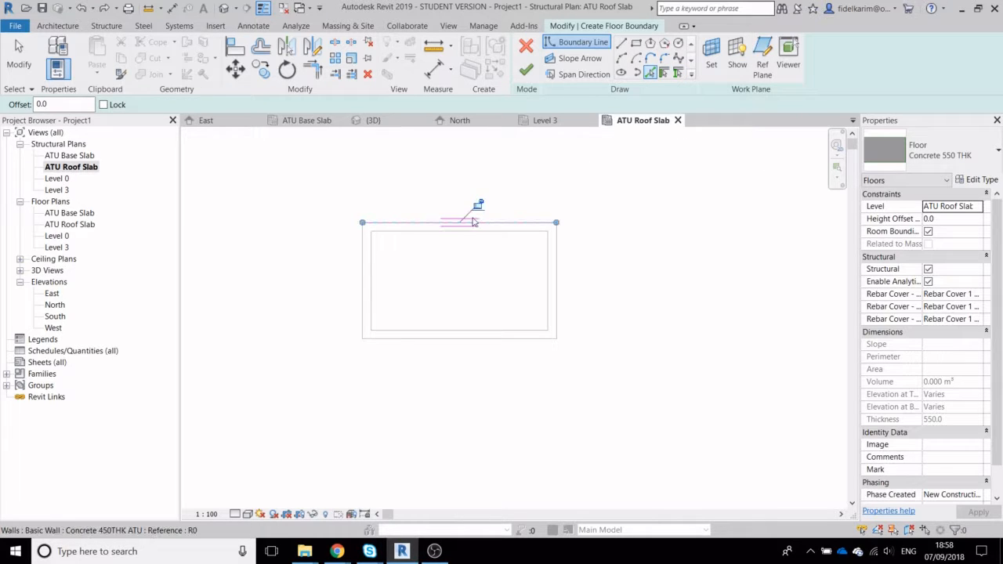
pyautogui.click(474, 223)
pyautogui.click(557, 285)
pyautogui.click(522, 342)
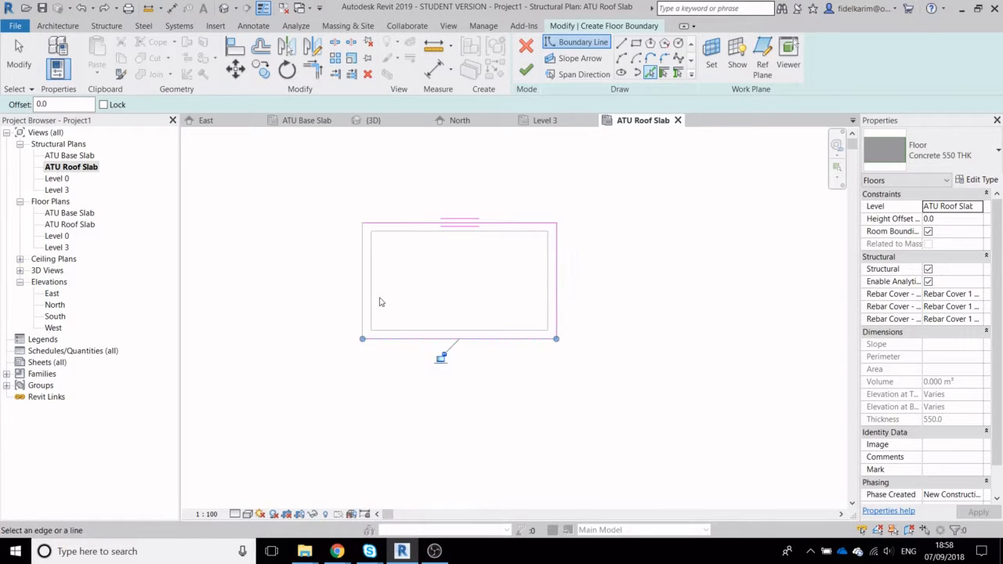
pyautogui.click(368, 296)
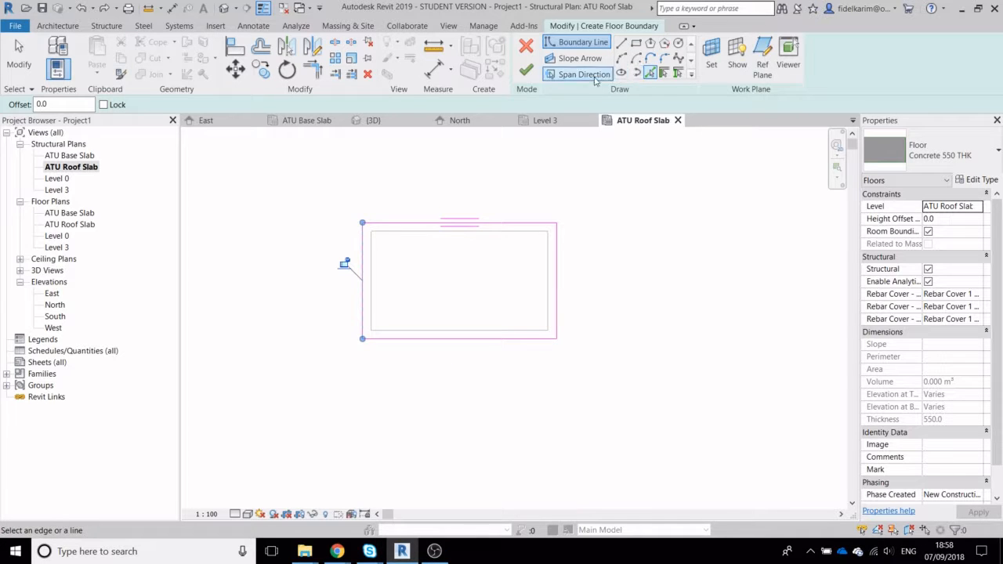
# Align the span direction with the shorter east boundary edge and finish the roof slab without loading a span symbol or attaching the walls
pyautogui.click(584, 76)
pyautogui.click(557, 267)
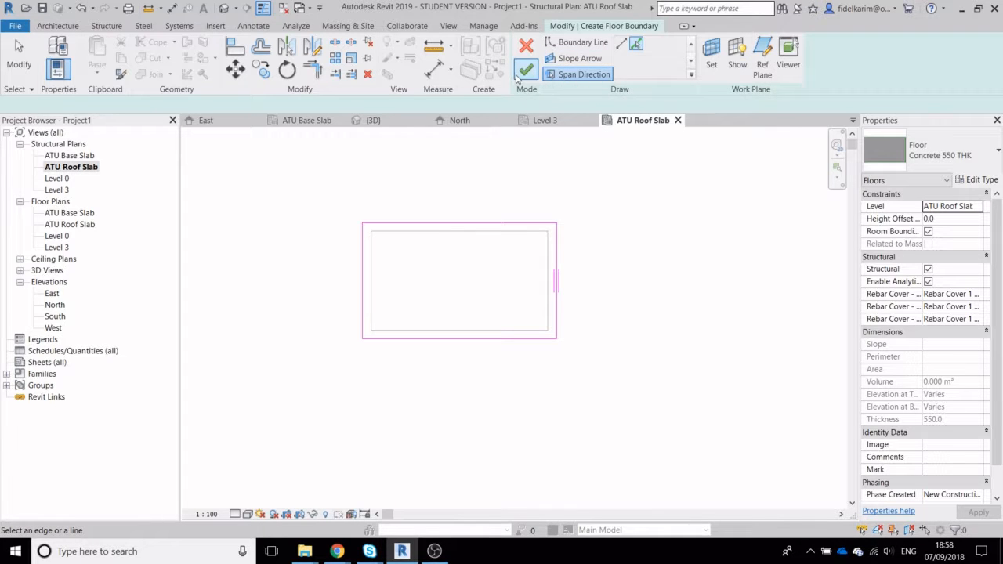
pyautogui.click(519, 76)
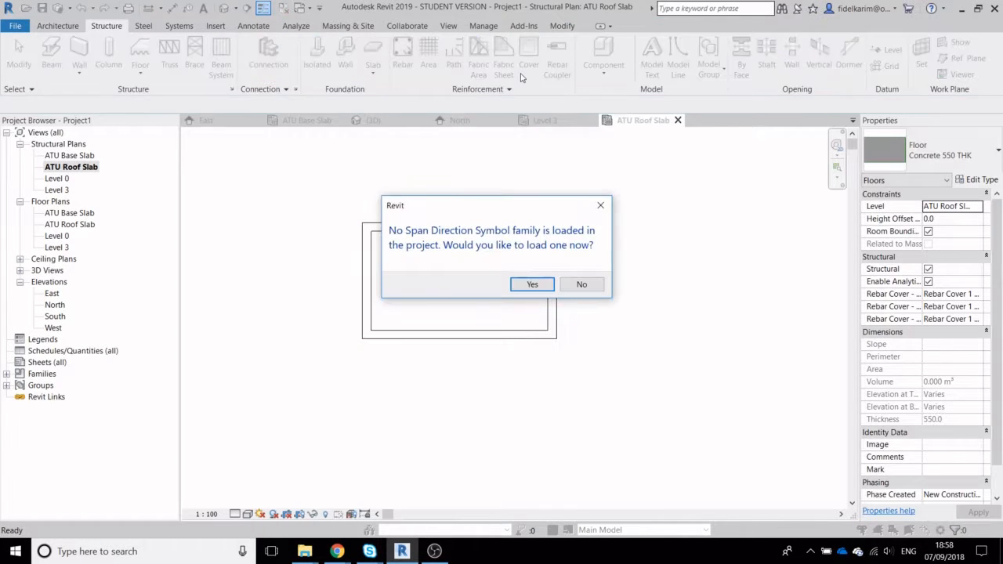
pyautogui.click(582, 284)
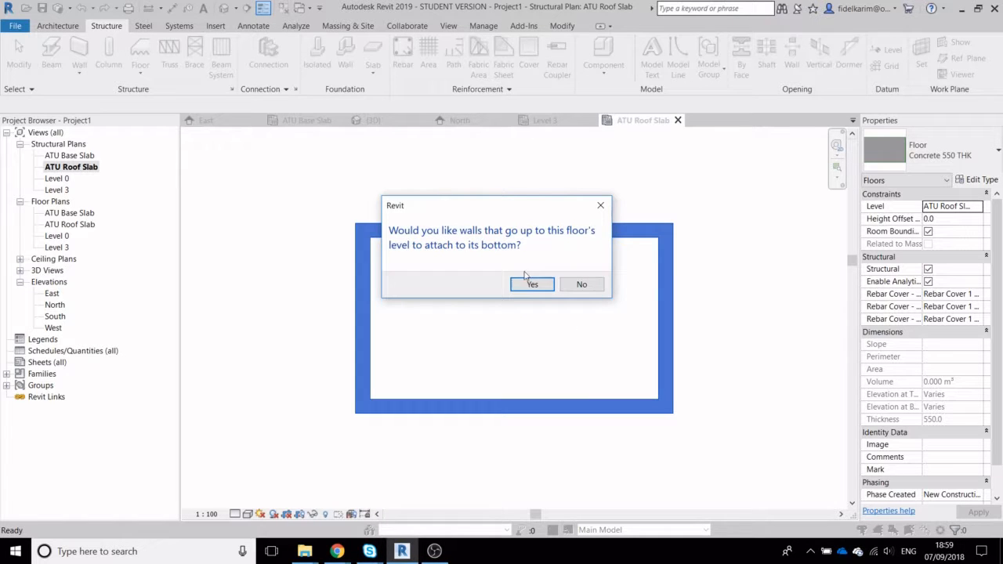
pyautogui.click(580, 286)
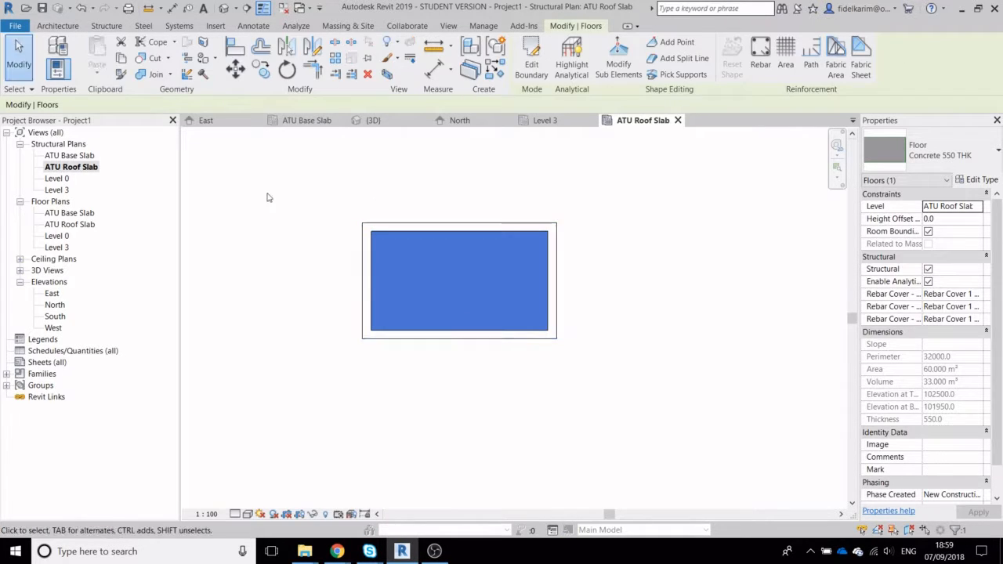
# Examine the roof slab and walls in the 3D view and check their position against the levels in the East elevation
pyautogui.click(268, 196)
pyautogui.click(224, 9)
pyautogui.scroll(5, 350, 354)
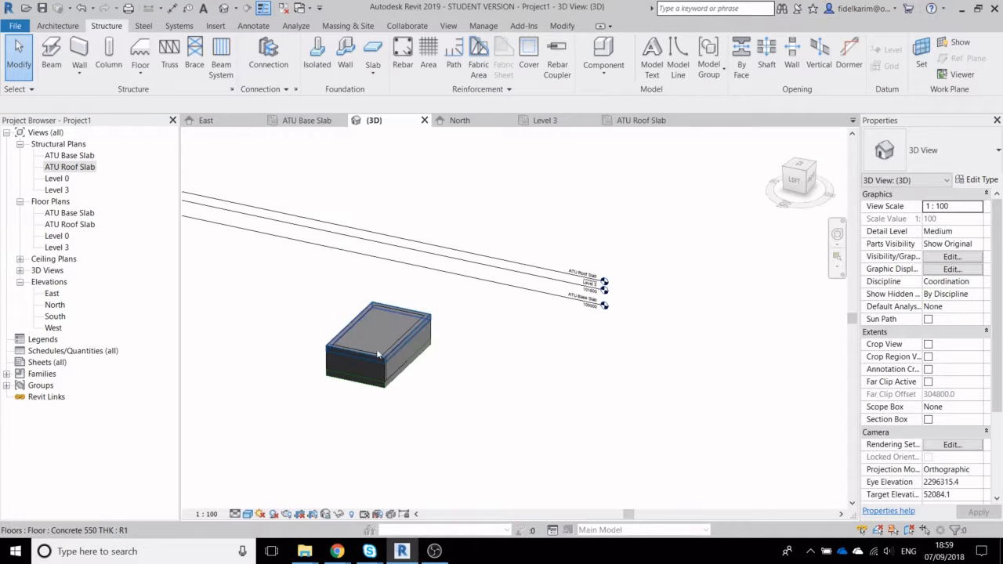
pyautogui.keyDown('shift'); pyautogui.moveTo(419, 383); pyautogui.dragTo(470, 318, button='middle'); pyautogui.keyUp('shift')
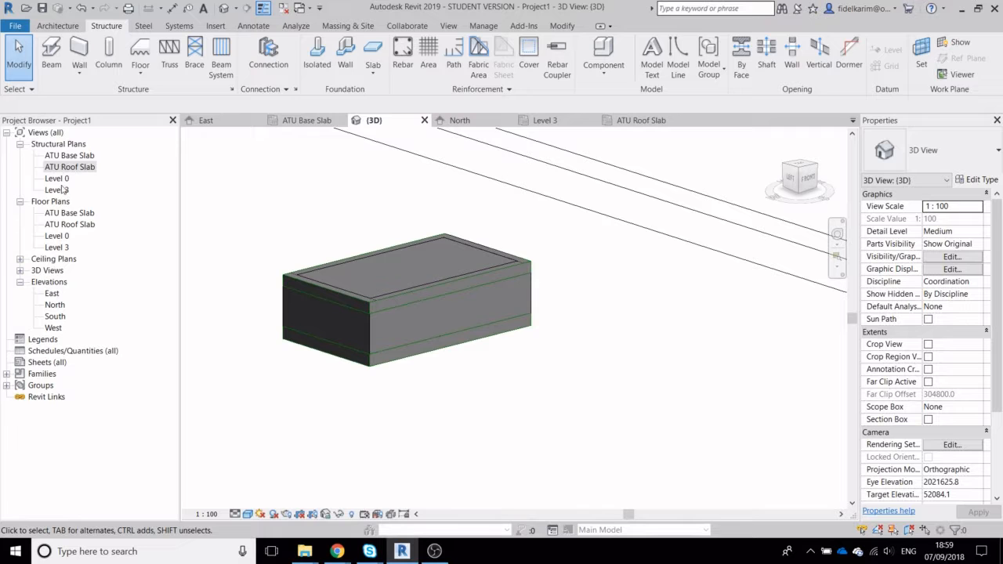
pyautogui.doubleClick(50, 292)
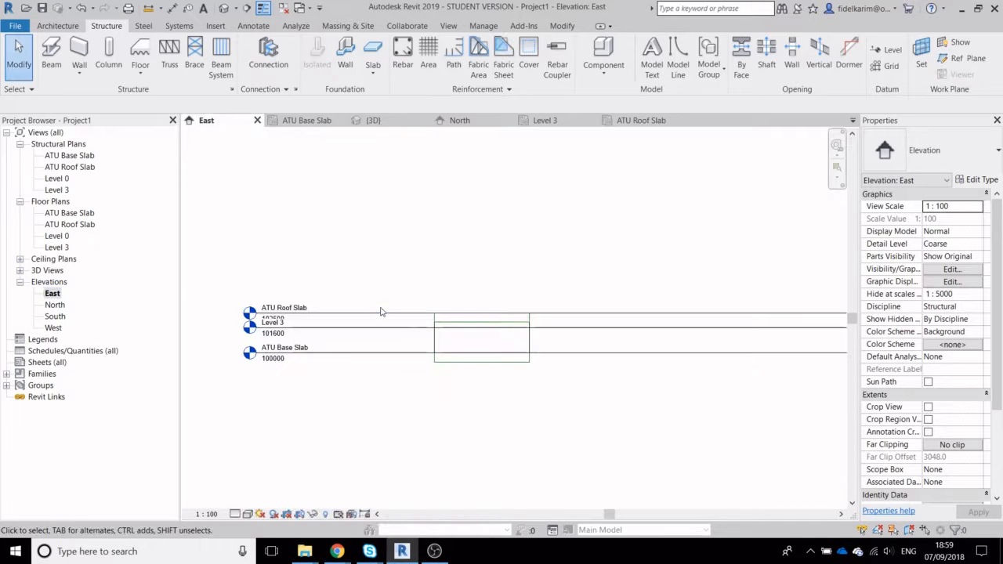
pyautogui.scroll(2, 391, 312)
pyautogui.click(470, 321)
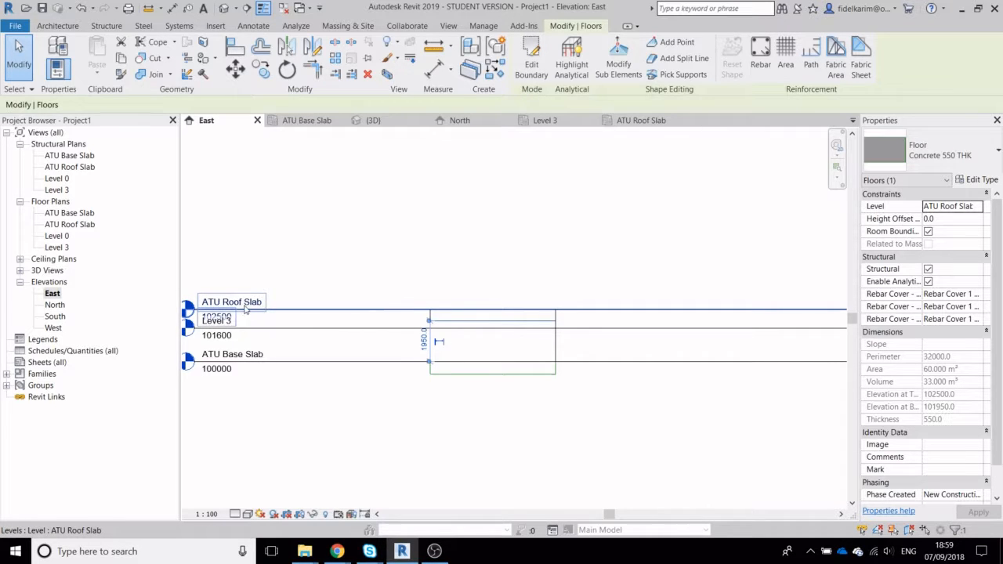
pyautogui.scroll(4, 548, 327)
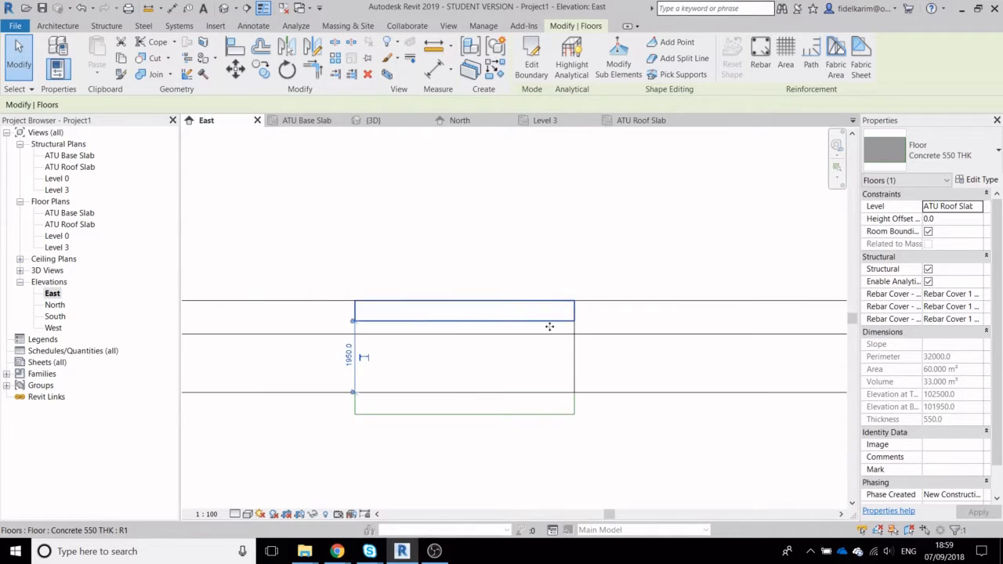
pyautogui.click(584, 369)
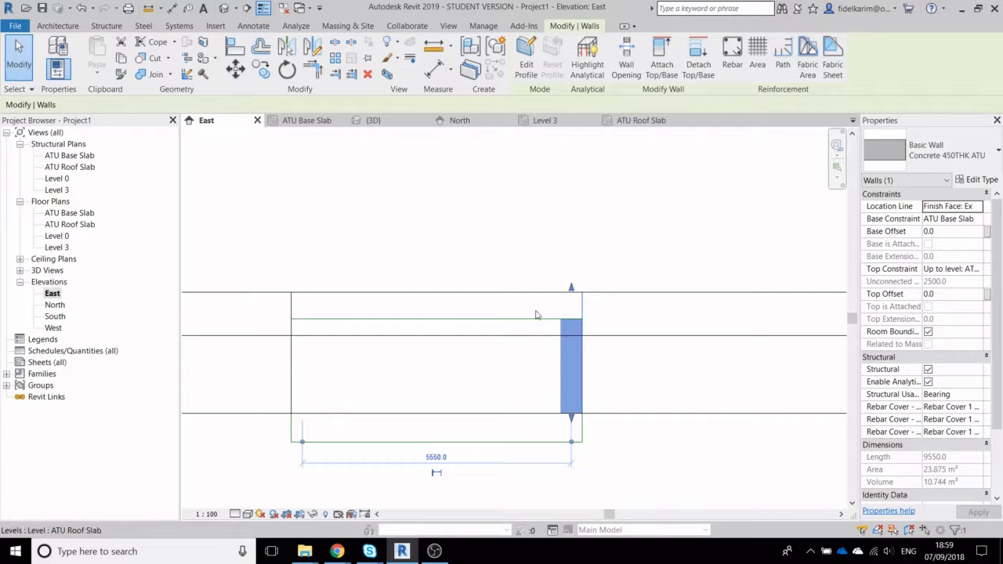
pyautogui.moveTo(353, 317); pyautogui.dragTo(550, 316, button='middle')
pyautogui.scroll(-3, 550, 316)
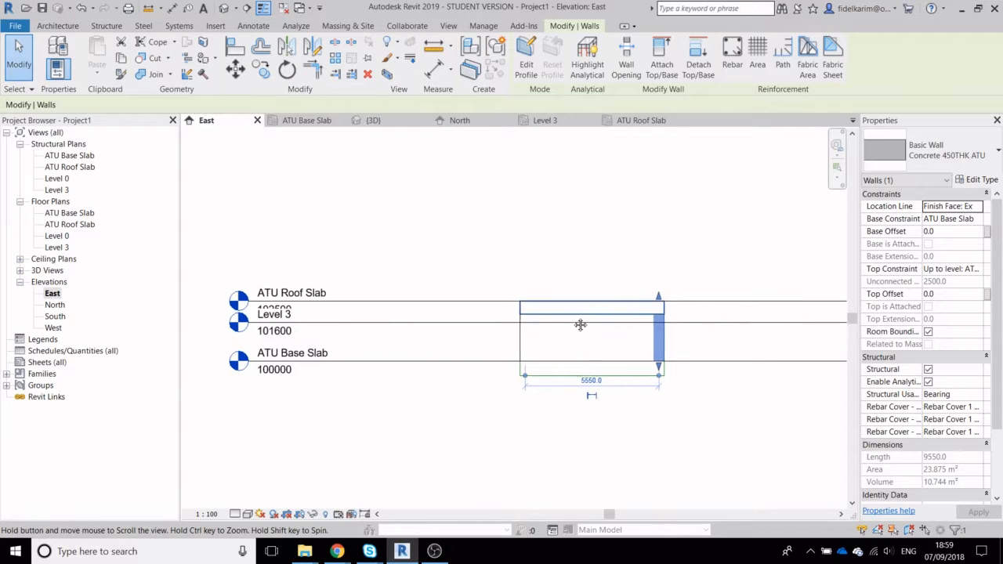
pyautogui.moveTo(580, 325); pyautogui.dragTo(439, 316, button='middle')
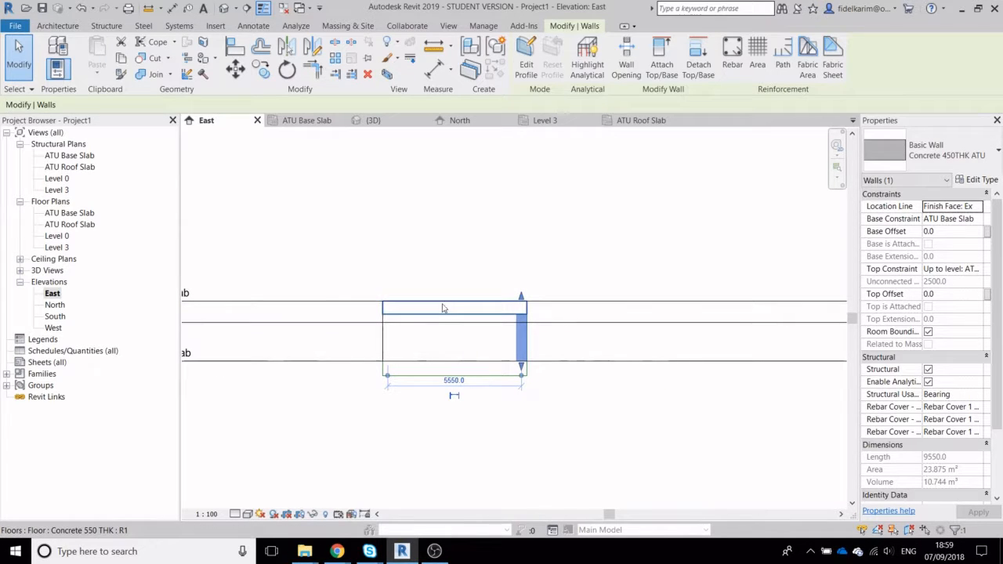
pyautogui.moveTo(509, 333); pyautogui.dragTo(614, 322, button='middle')
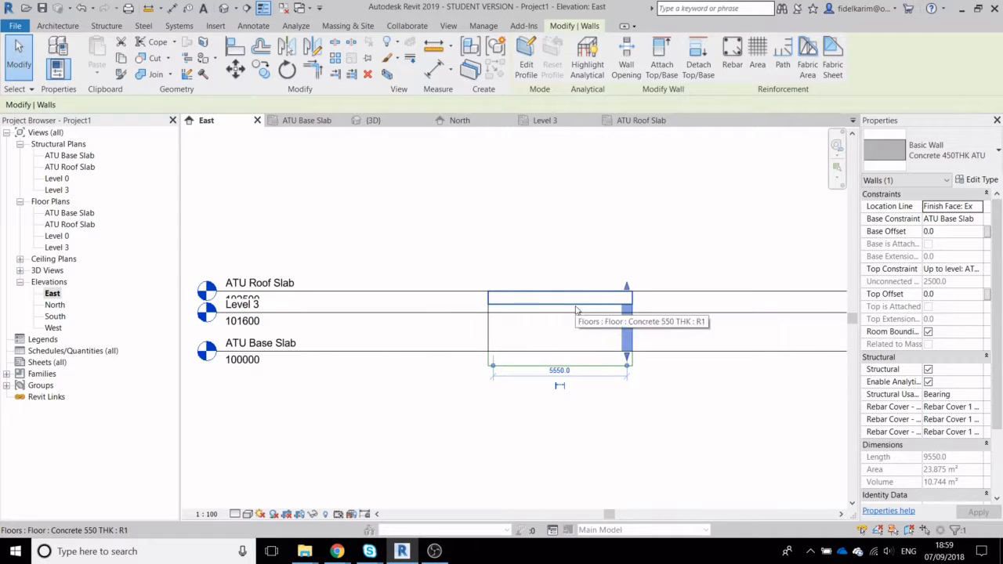
# Set the roof slab's height offset from the ATU Roof Slab level to 550
pyautogui.click(576, 309)
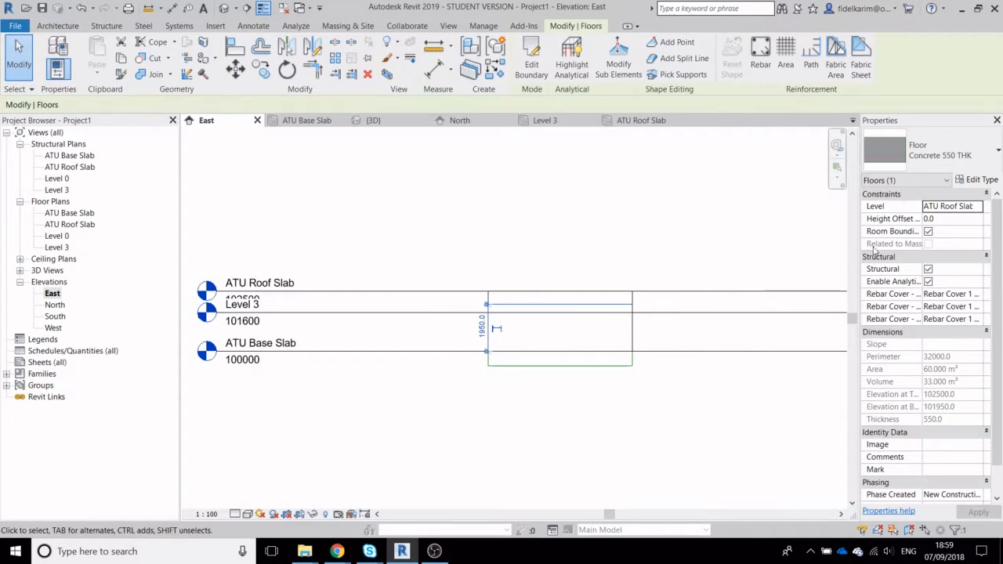
pyautogui.click(931, 219)
pyautogui.moveTo(935, 218); pyautogui.dragTo(911, 219)
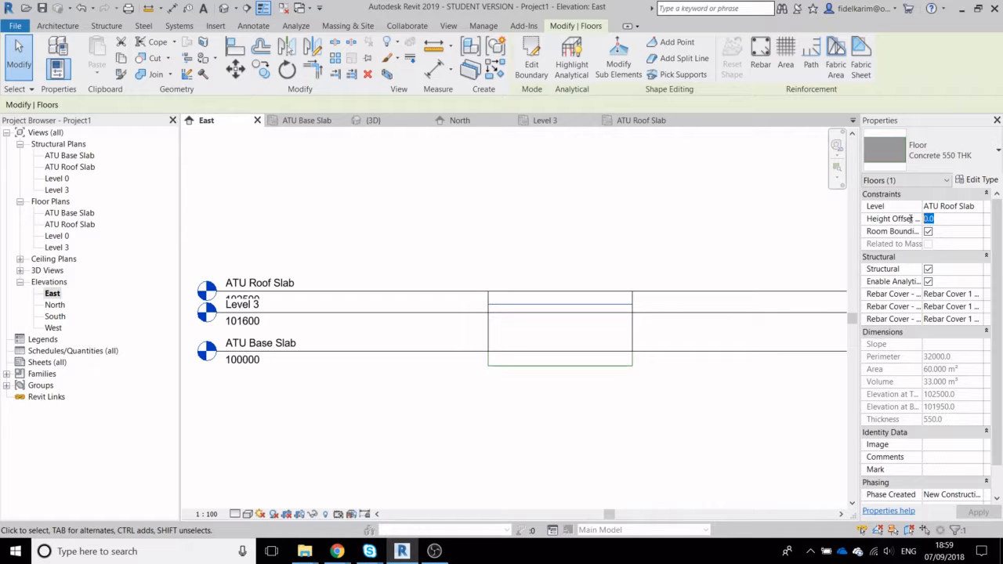
pyautogui.write('550')
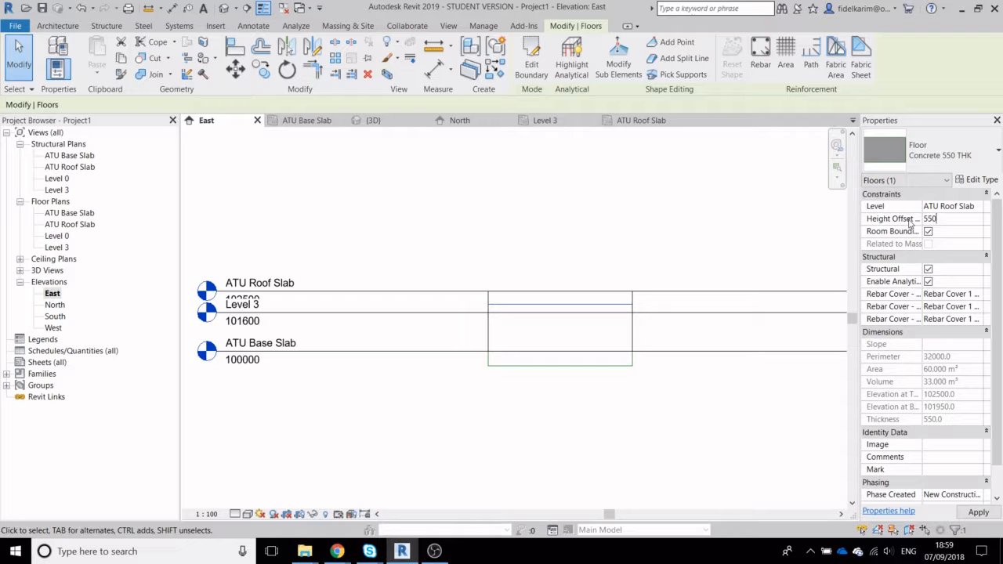
pyautogui.press('Return')
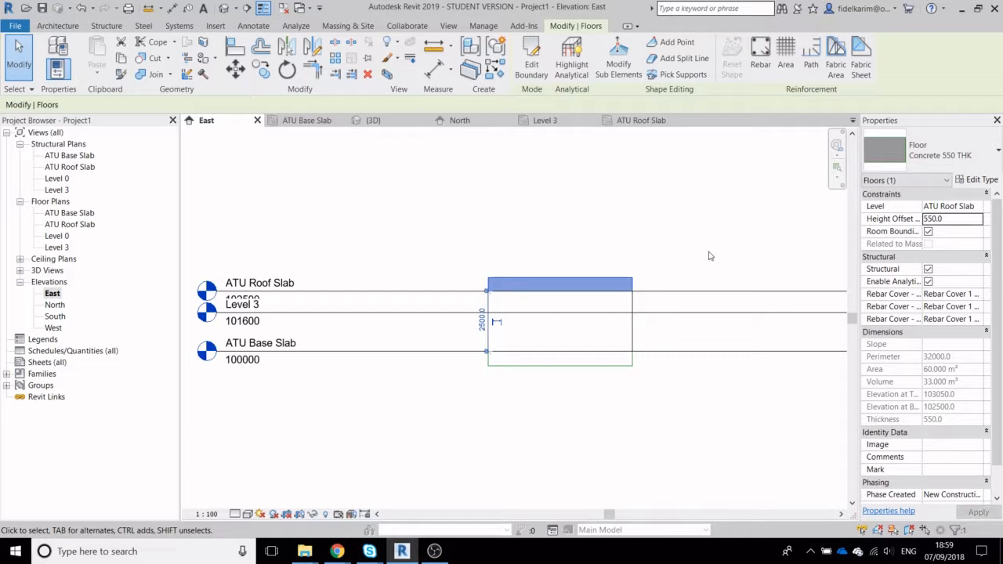
pyautogui.moveTo(729, 258); pyautogui.dragTo(673, 255, button='middle')
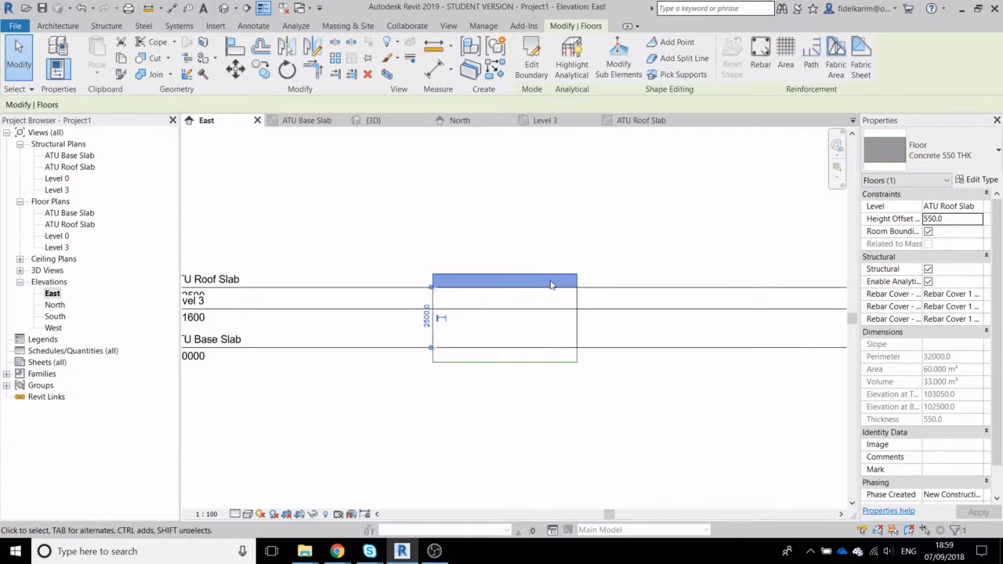
# Open the roof slab's boundary sketch in the ATU Base Slab floor plan and finish it without attaching the walls
pyautogui.doubleClick(553, 273)
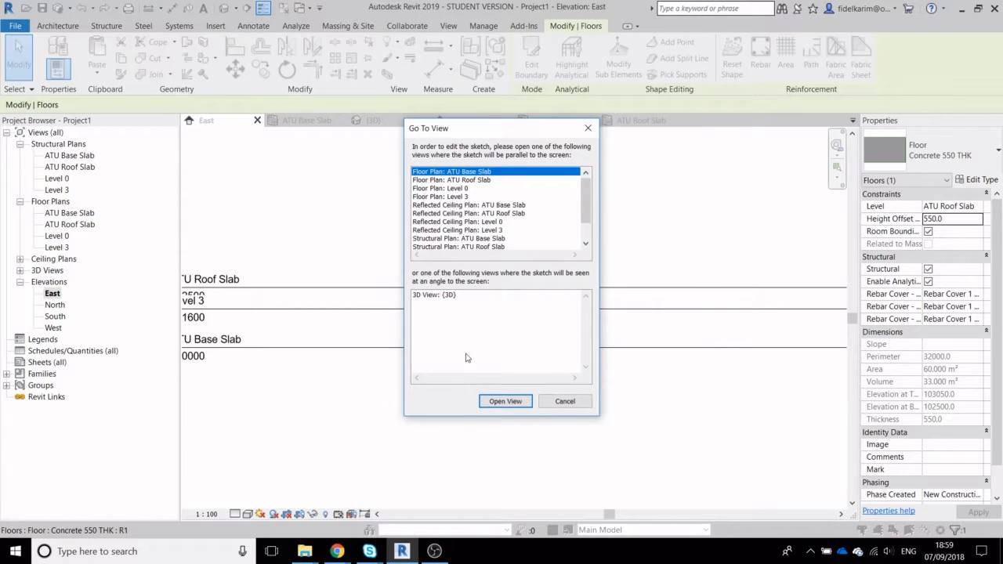
pyautogui.click(505, 402)
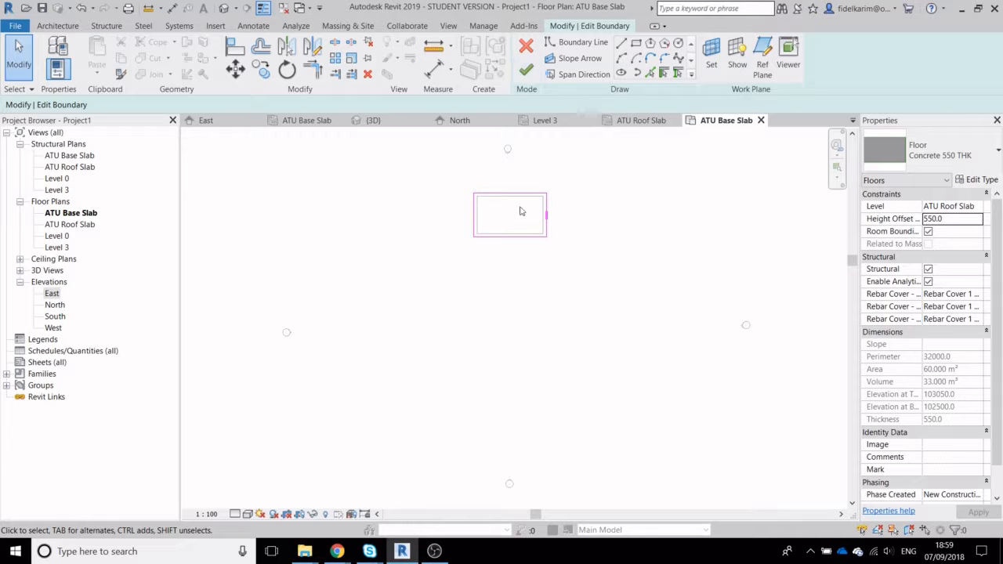
pyautogui.click(527, 70)
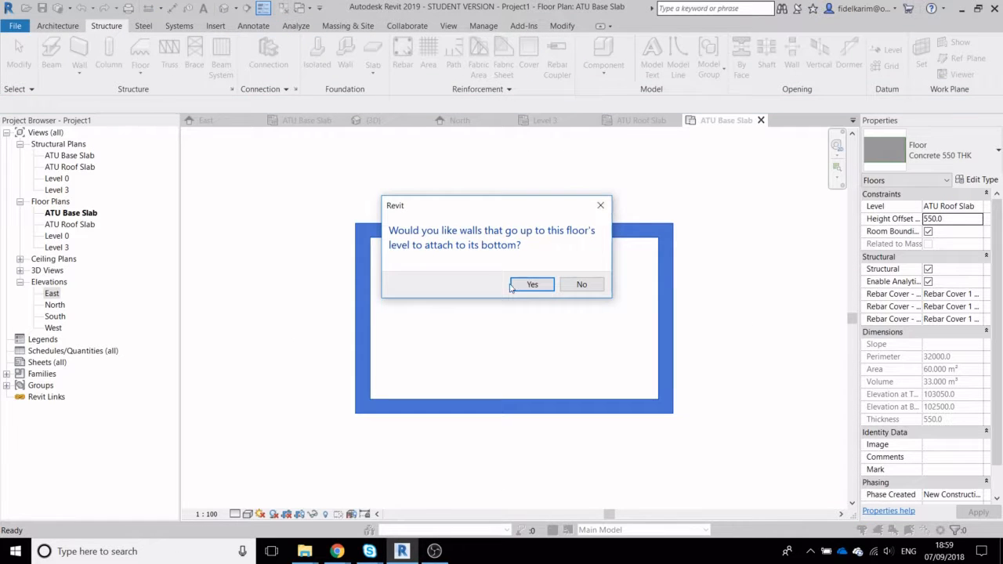
pyautogui.click(587, 286)
pyautogui.click(788, 280)
pyautogui.middleClick(581, 189)
pyautogui.middleClick(582, 189)
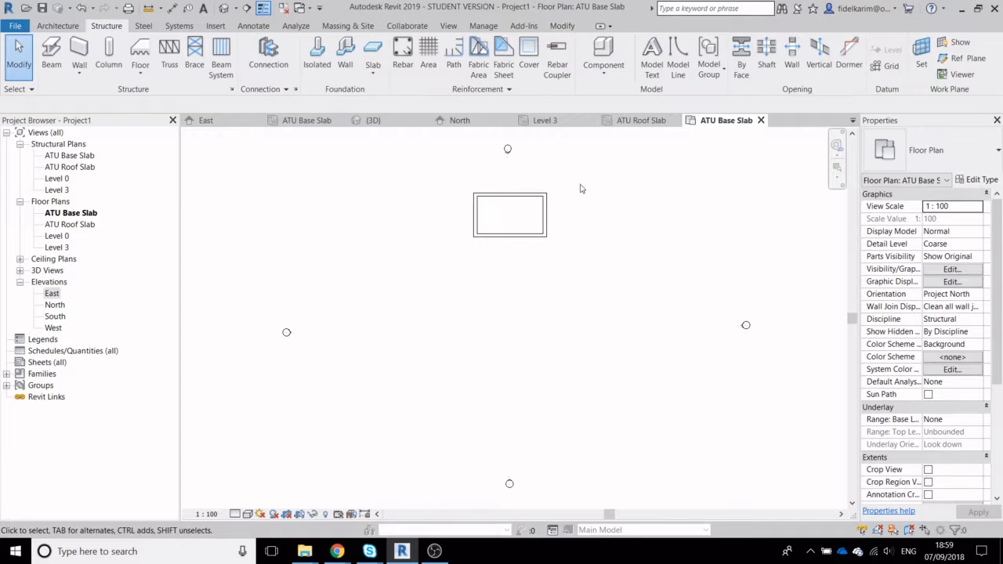
# In the 3D view, rename the ATU Roof Slab level to "ATU Roof Slab (Bottom)"
pyautogui.click(224, 8)
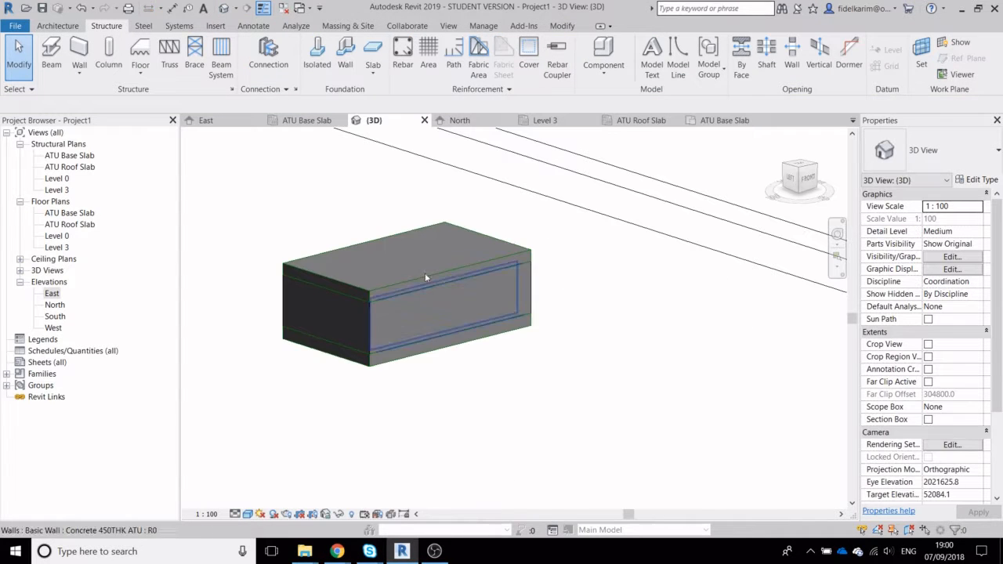
pyautogui.scroll(-4, 394, 289)
pyautogui.moveTo(490, 304); pyautogui.dragTo(398, 352, button='middle')
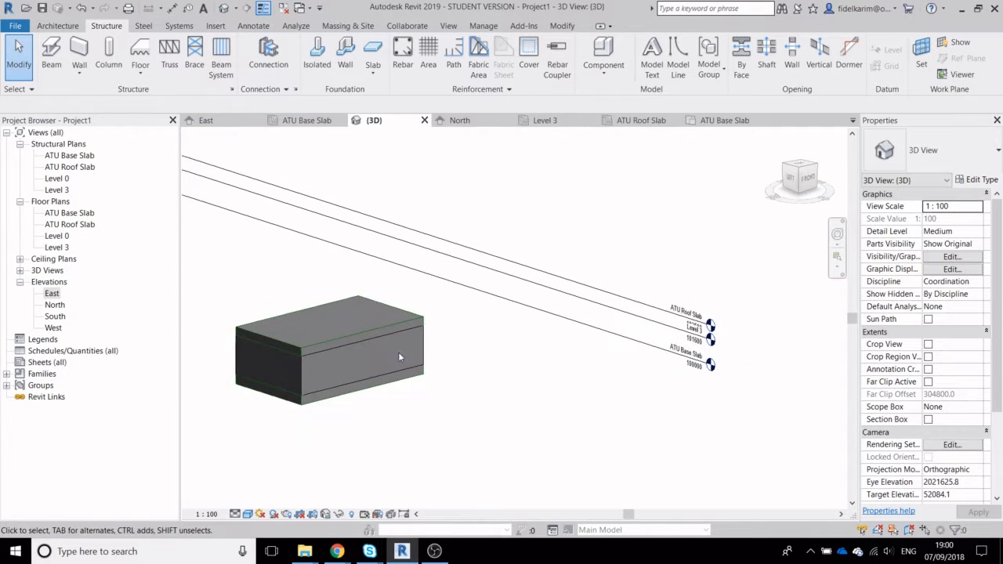
pyautogui.click(691, 312)
pyautogui.click(691, 313)
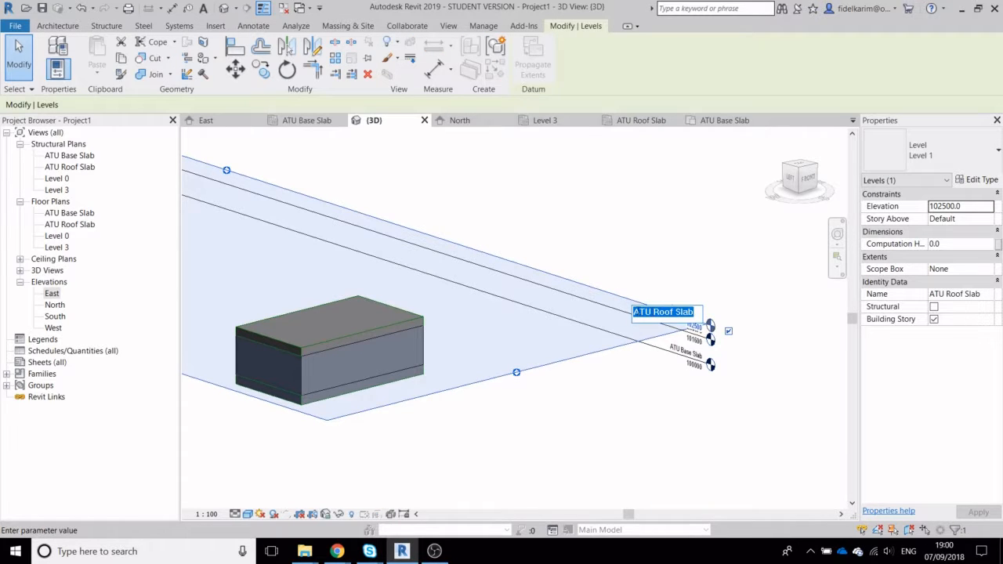
pyautogui.moveTo(689, 312); pyautogui.dragTo(701, 314)
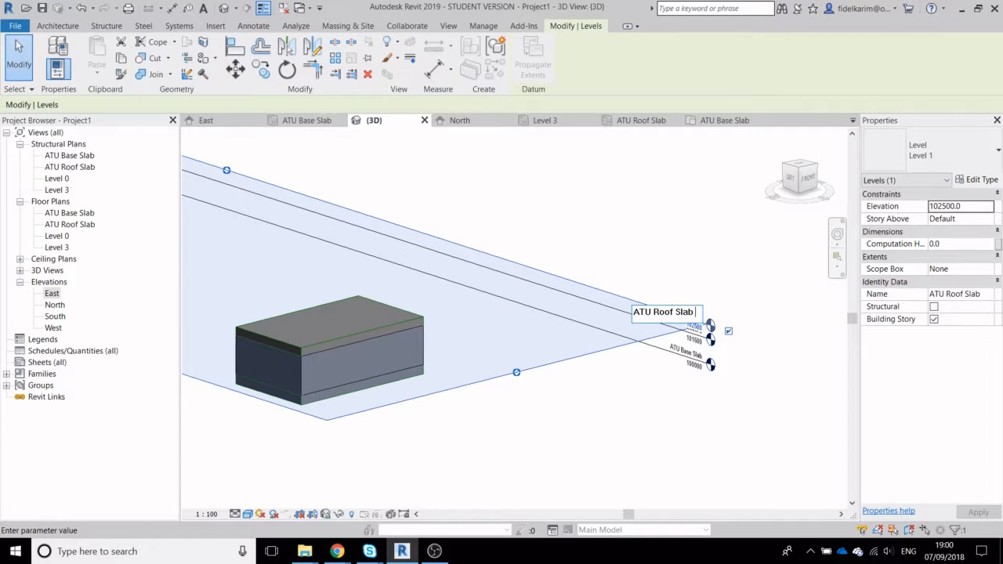
pyautogui.write('(Bottom)')
pyautogui.press('Return')
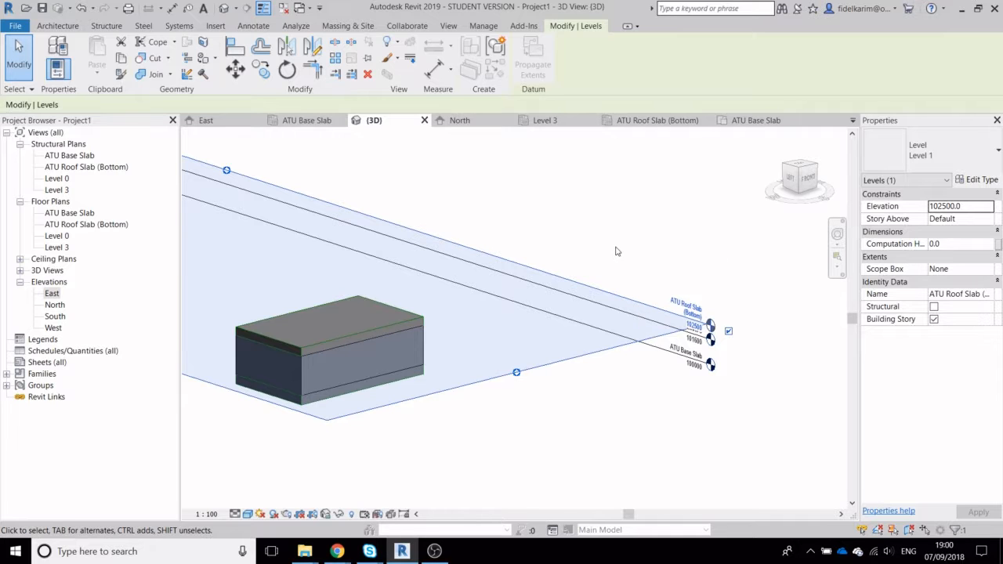
pyautogui.click(624, 215)
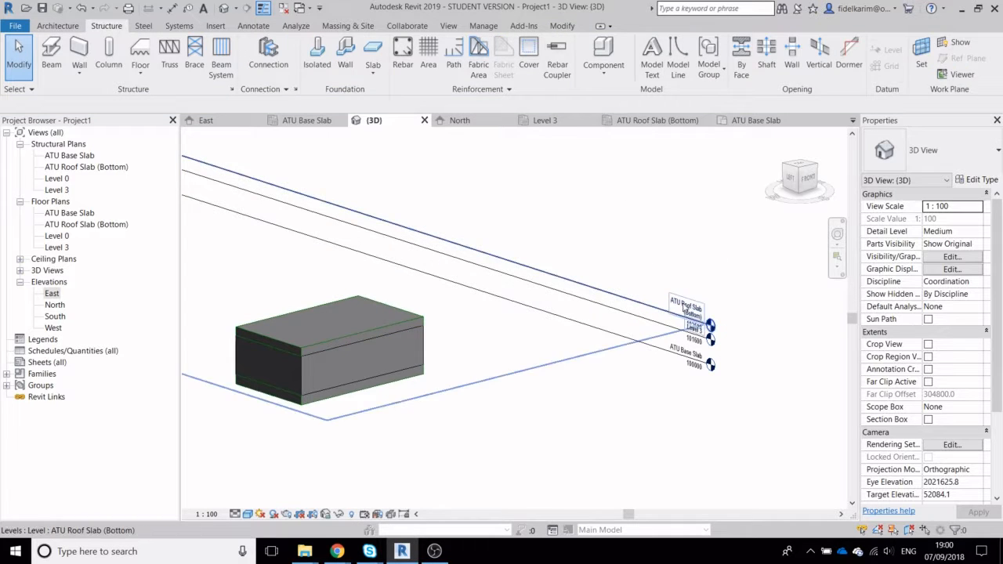
pyautogui.click(686, 304)
pyautogui.click(686, 305)
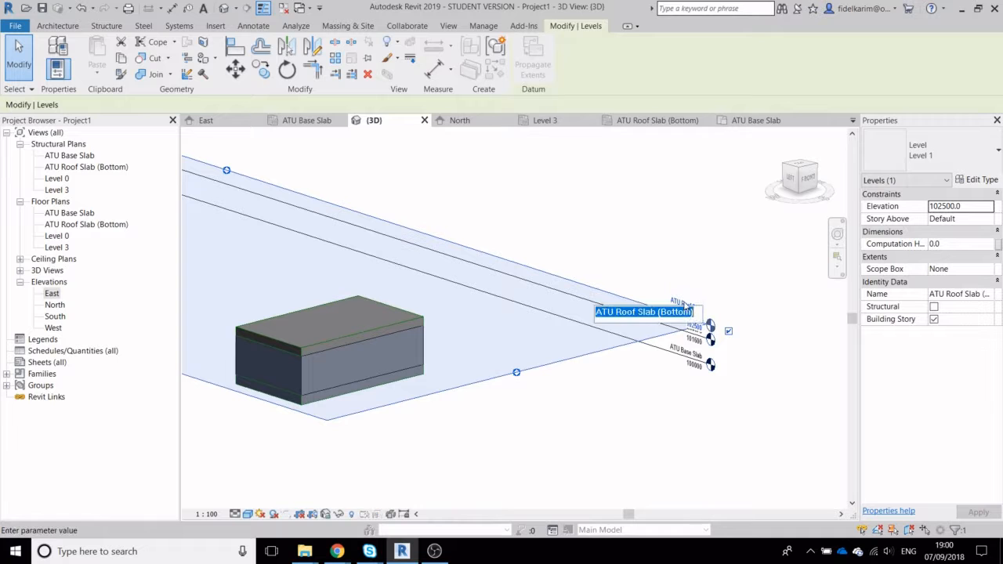
pyautogui.click(614, 210)
pyautogui.click(506, 459)
pyautogui.moveTo(398, 430); pyautogui.dragTo(527, 397, button='middle')
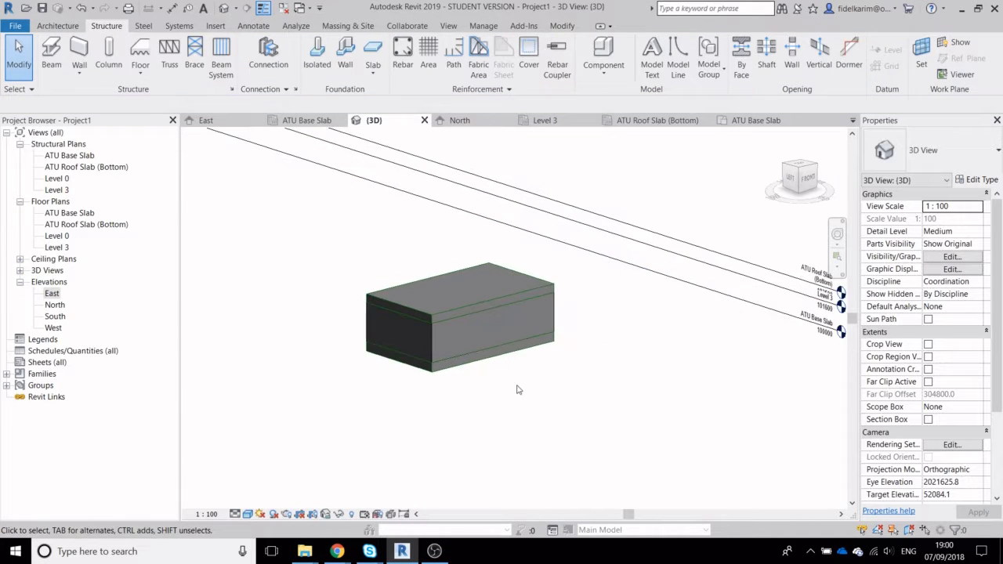
pyautogui.scroll(-3, 517, 392)
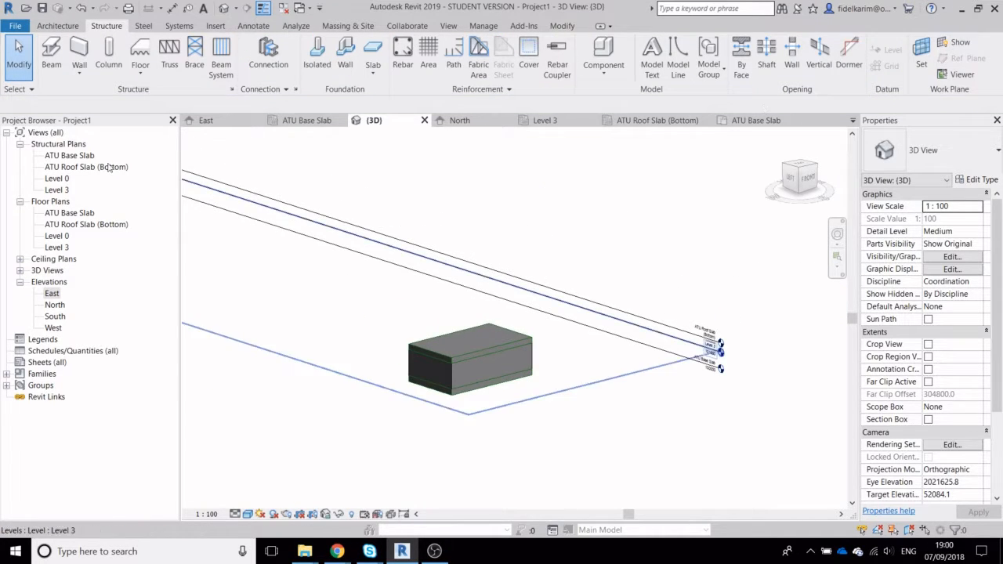
# Examine the ATU Base Slab structural plan and the wall arrangement in the reference image 3D Displaced.jpg
pyautogui.doubleClick(70, 155)
pyautogui.scroll(-1, 399, 318)
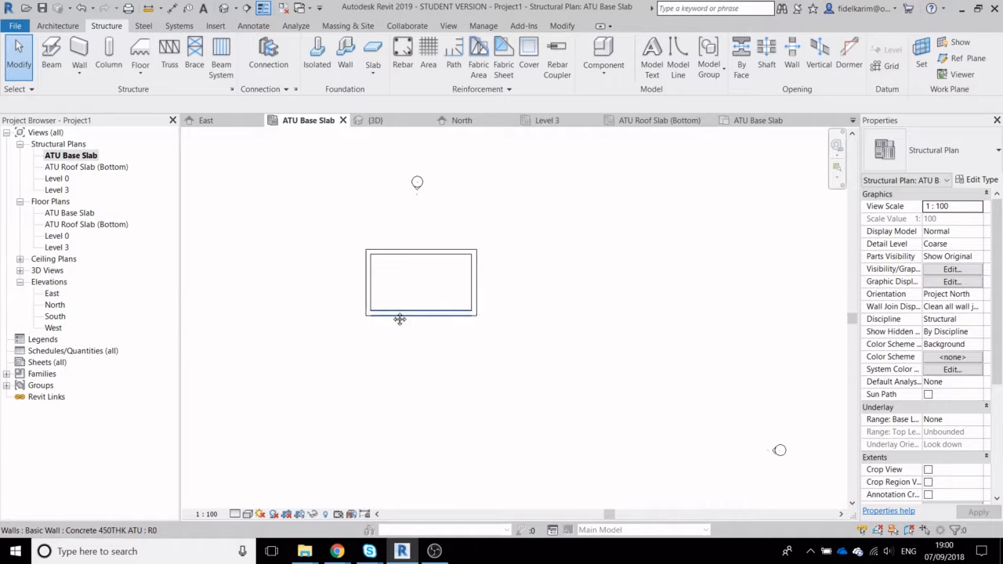
pyautogui.moveTo(399, 318); pyautogui.dragTo(468, 257, button='middle')
pyautogui.scroll(-1, 464, 291)
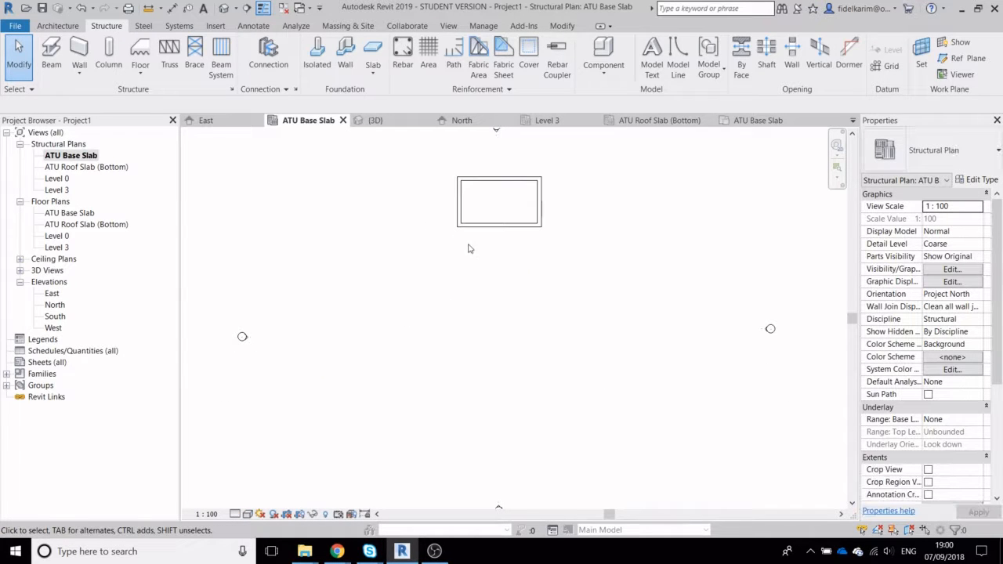
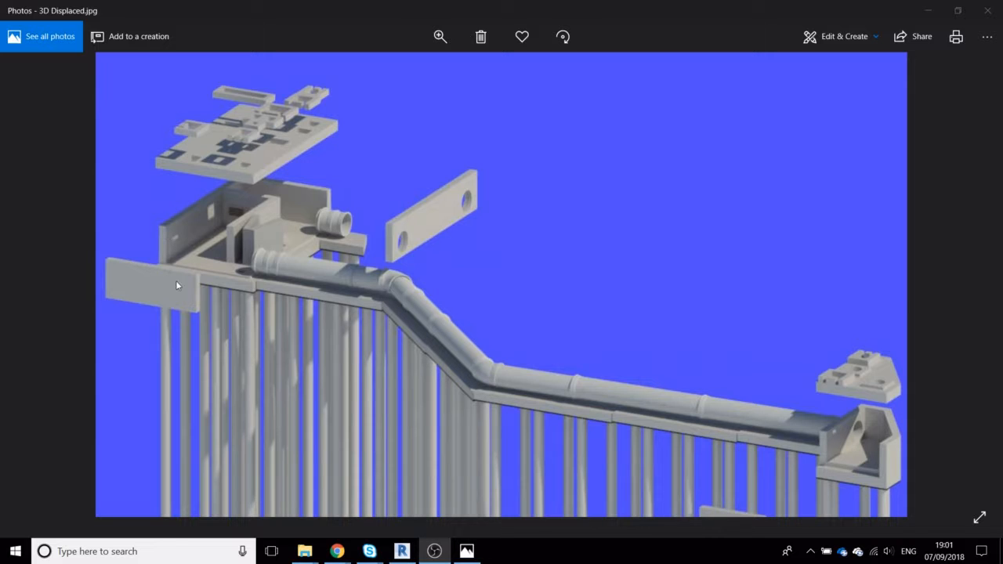
pyautogui.click(605, 293)
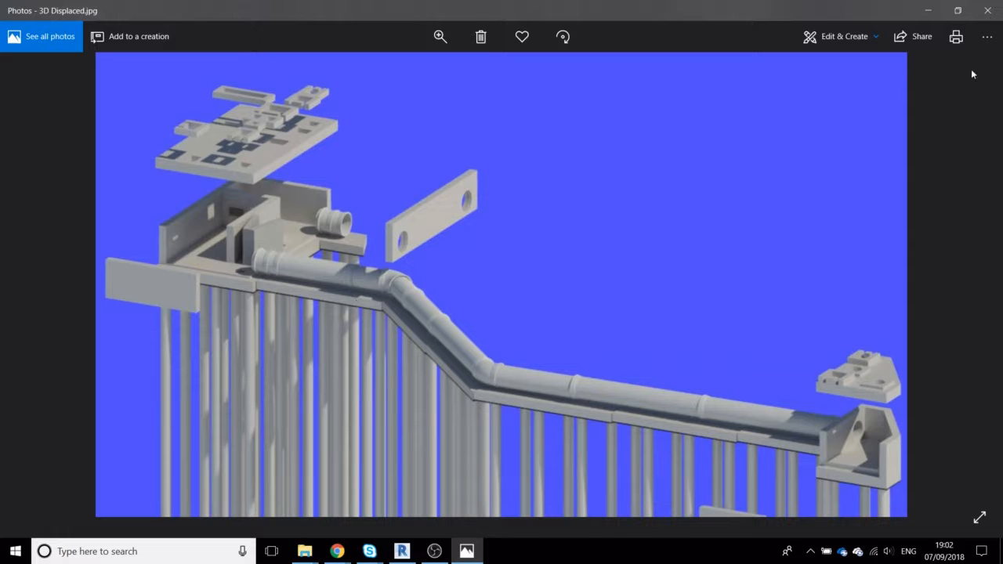
pyautogui.click(927, 11)
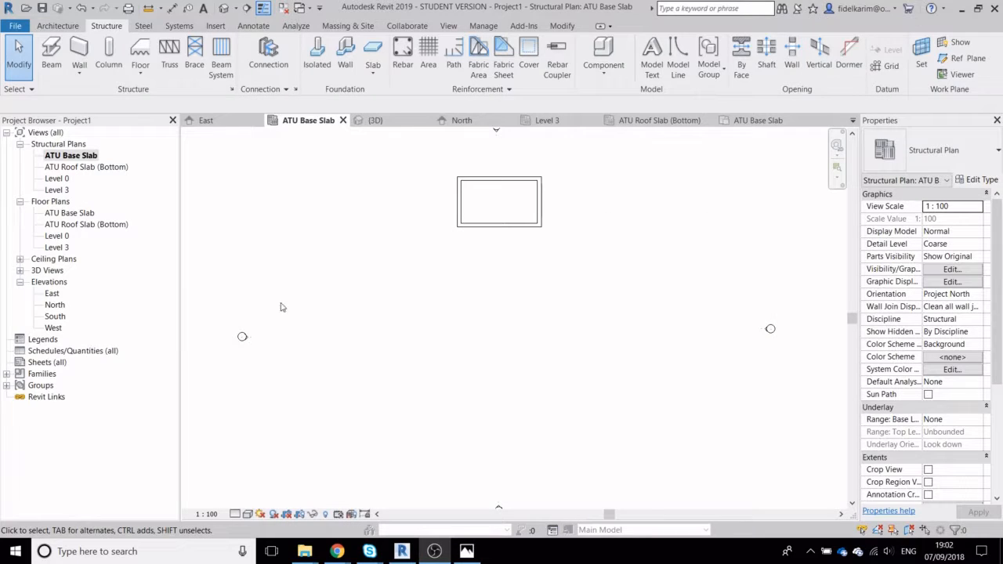
# In the Level 3 structural plan, place a Concrete 450THK ATU structural wall offset 2000 inward from the east wall's inner face using Pick Lines
pyautogui.doubleClick(58, 189)
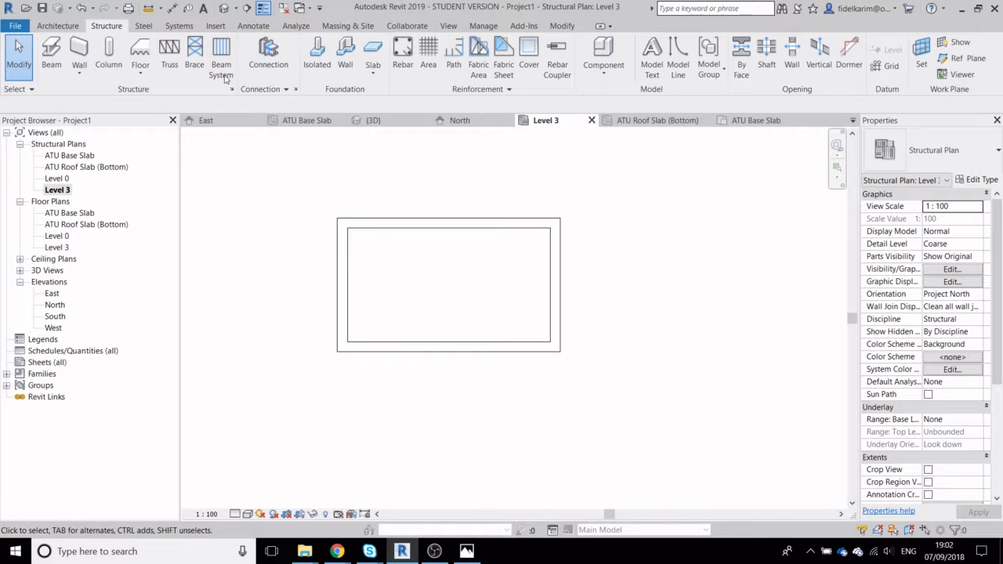
pyautogui.click(79, 52)
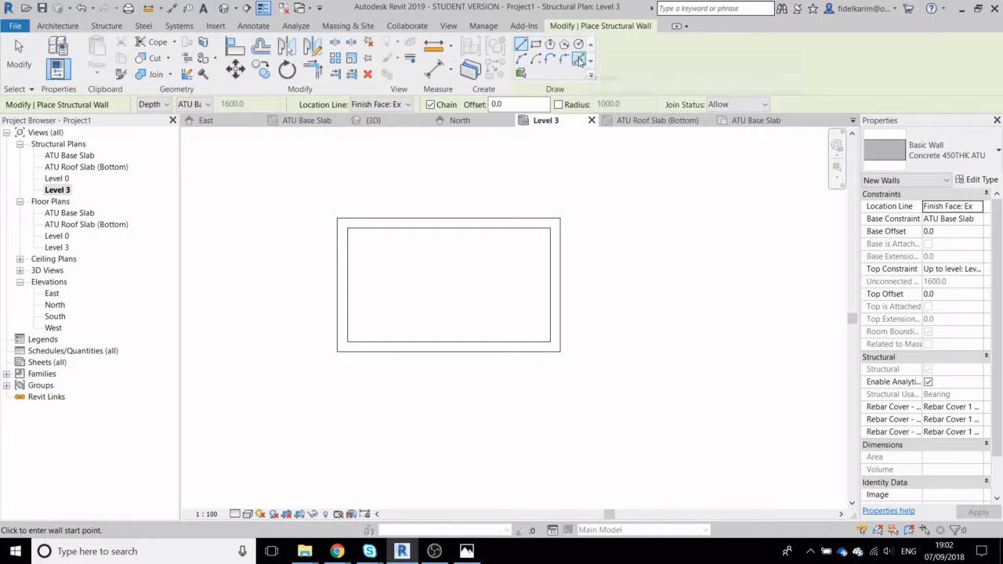
pyautogui.click(911, 147)
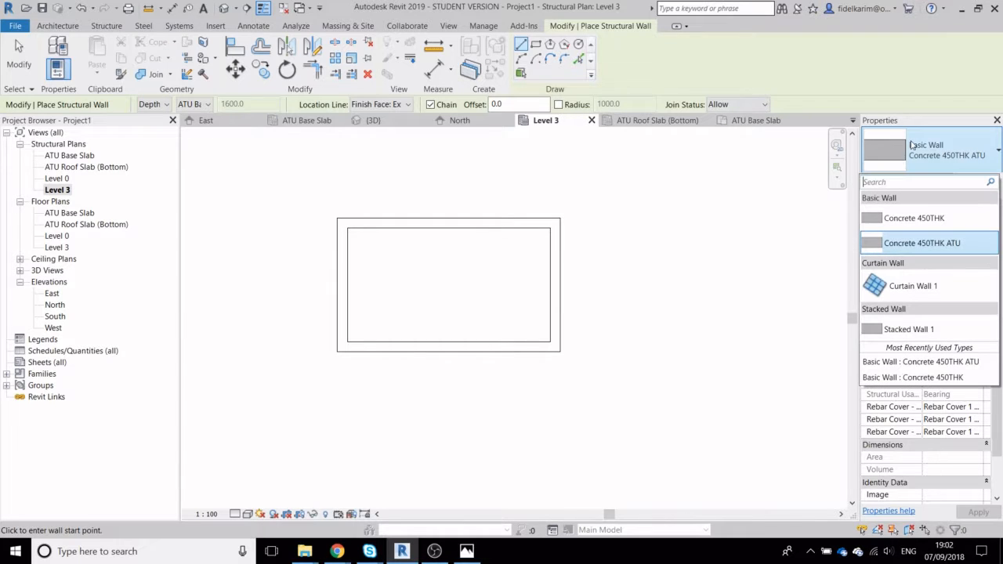
pyautogui.click(958, 242)
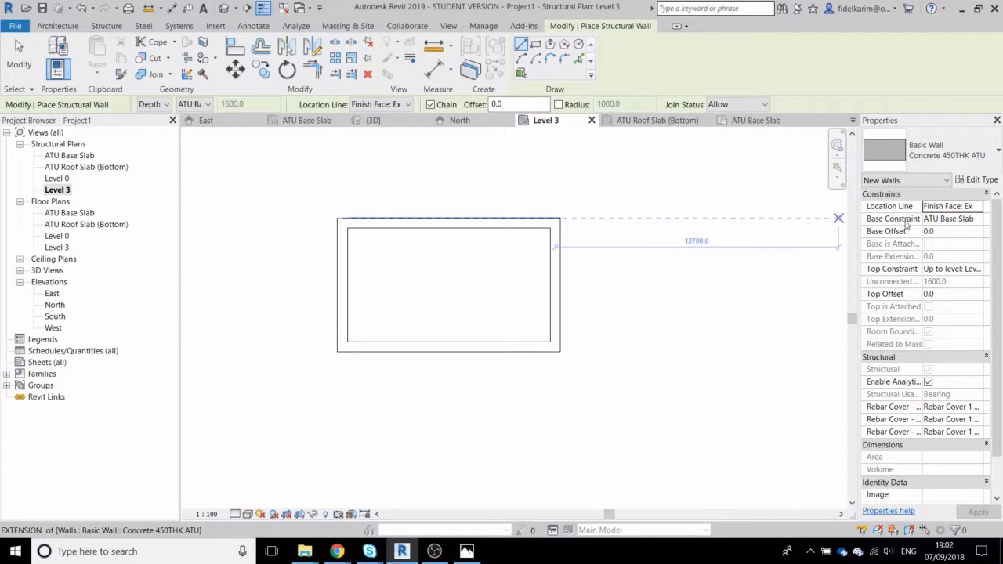
pyautogui.scroll(2, 550, 238)
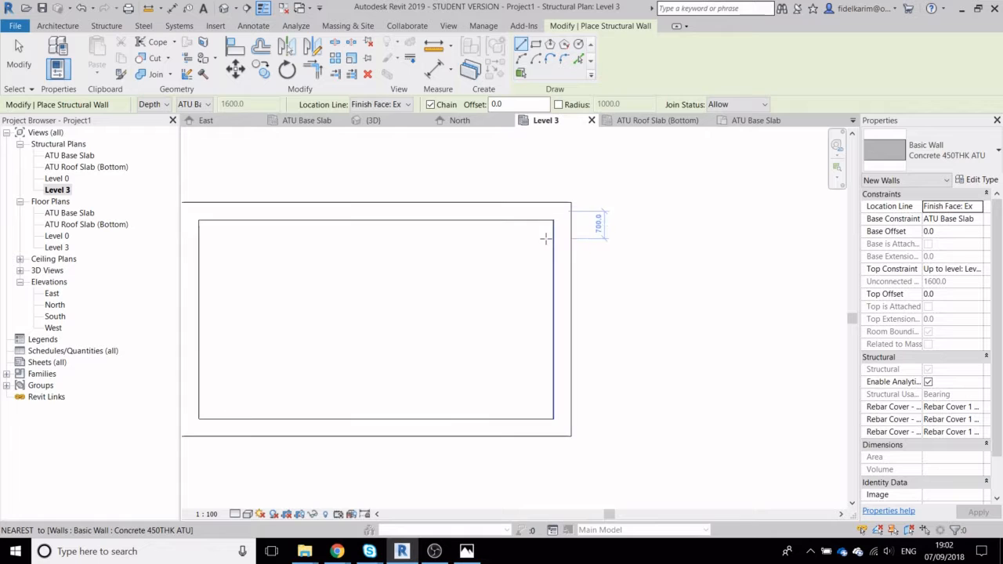
pyautogui.press('Escape')
pyautogui.click(578, 60)
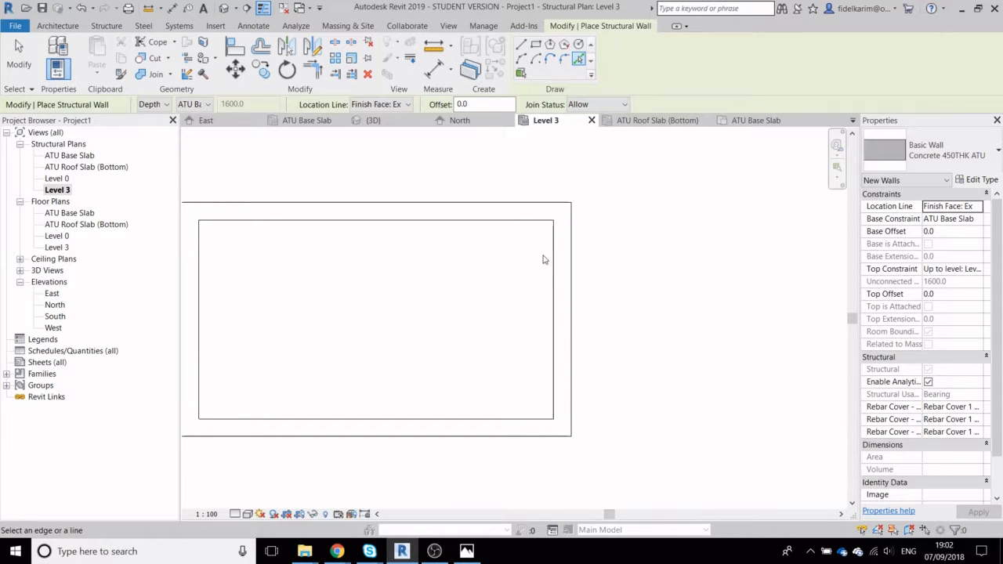
pyautogui.click(979, 206)
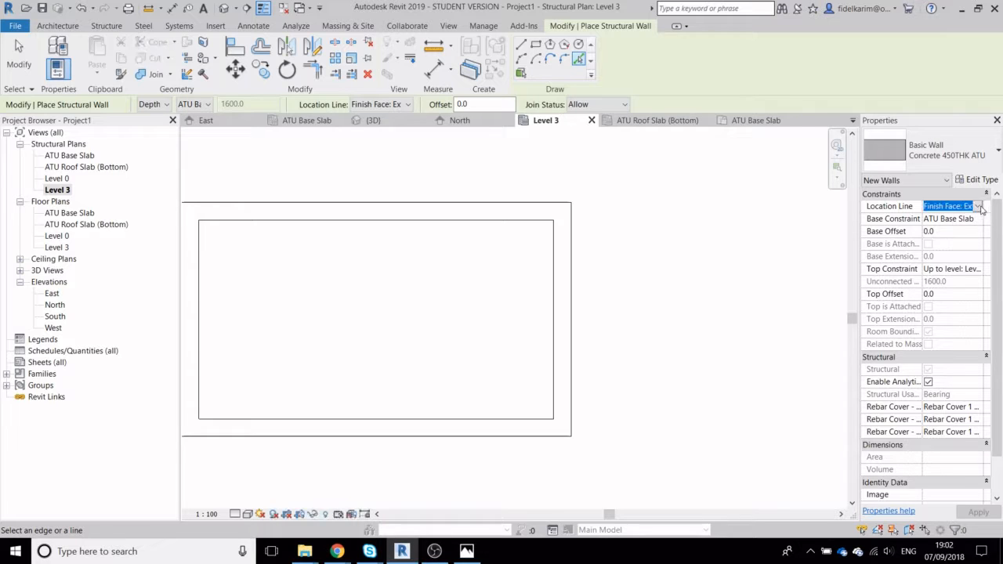
pyautogui.click(980, 206)
pyautogui.click(979, 241)
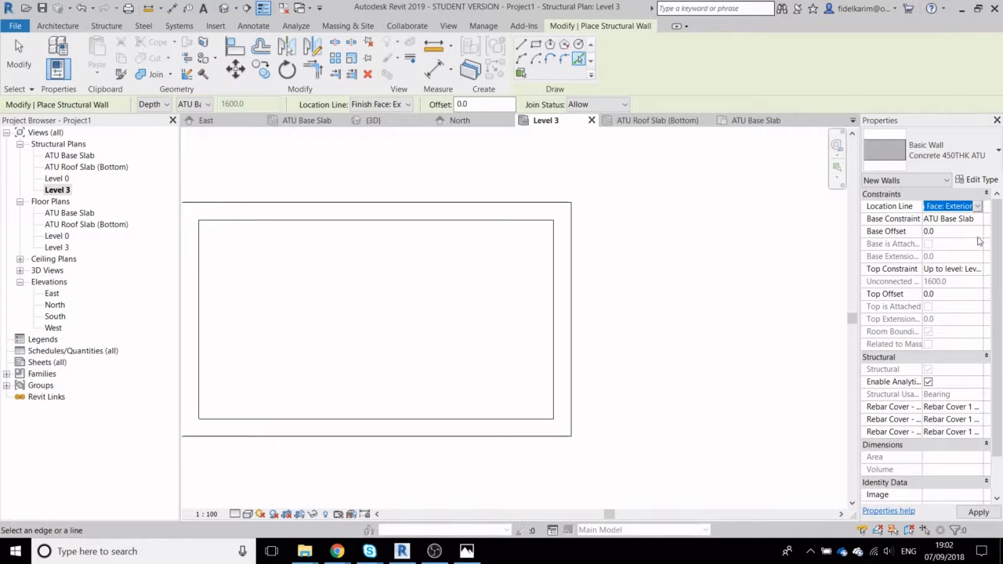
pyautogui.moveTo(496, 103); pyautogui.dragTo(384, 105)
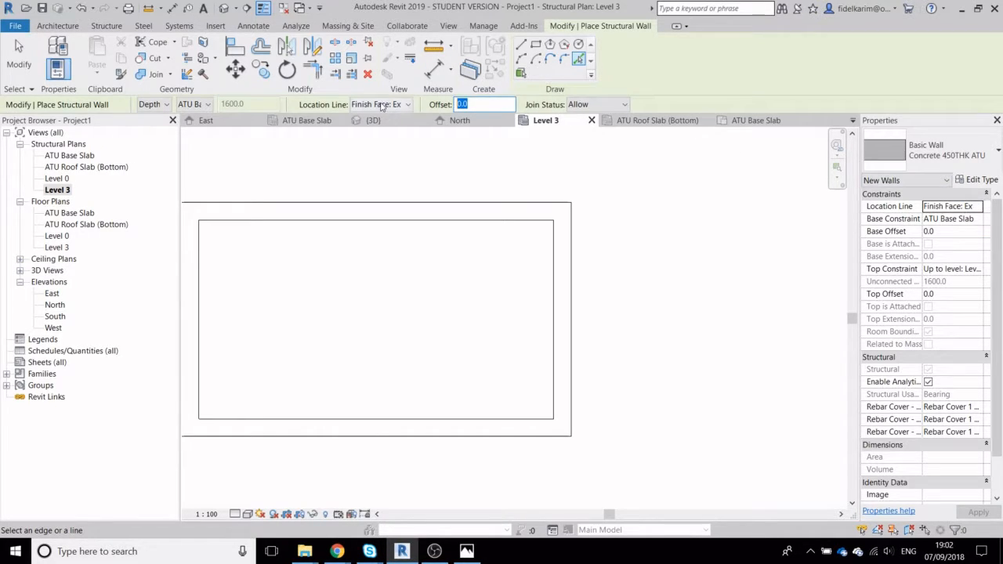
pyautogui.write('200')
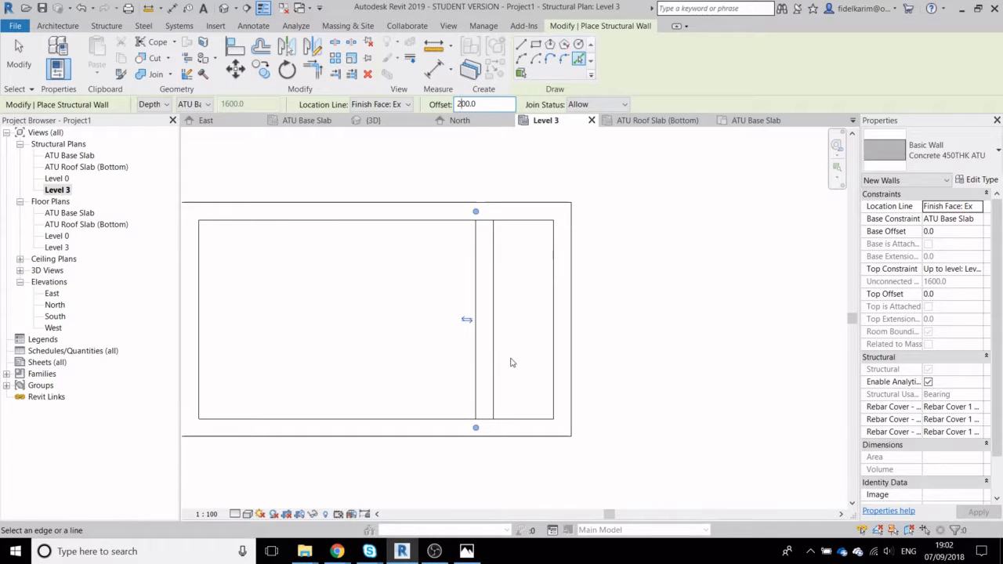
# Place another interior wall offset 2500 from the south wall's inner face and trim it into a corner with the north-south interior wall
pyautogui.write('5')
pyautogui.click(520, 419)
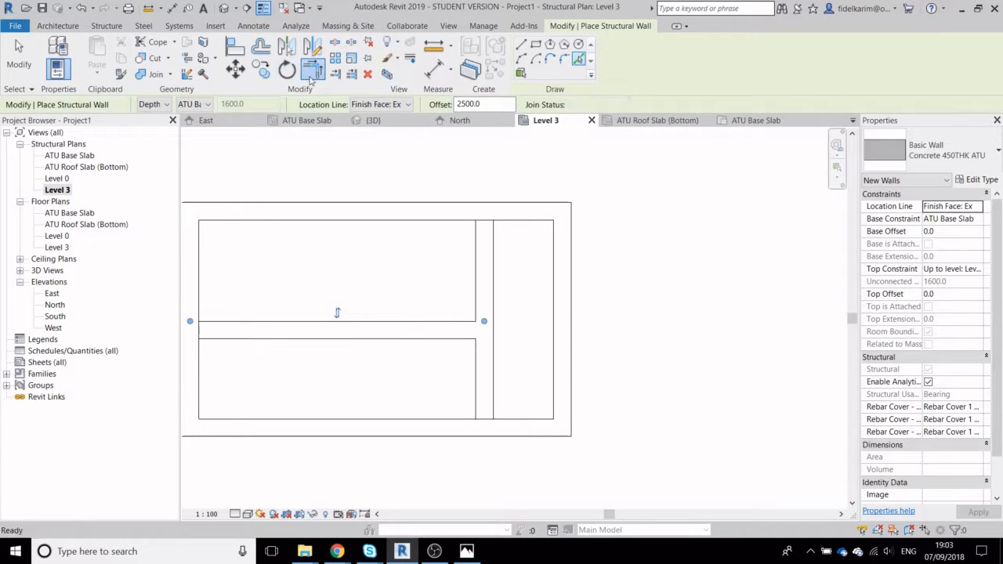
pyautogui.click(312, 69)
pyautogui.click(454, 329)
pyautogui.click(490, 314)
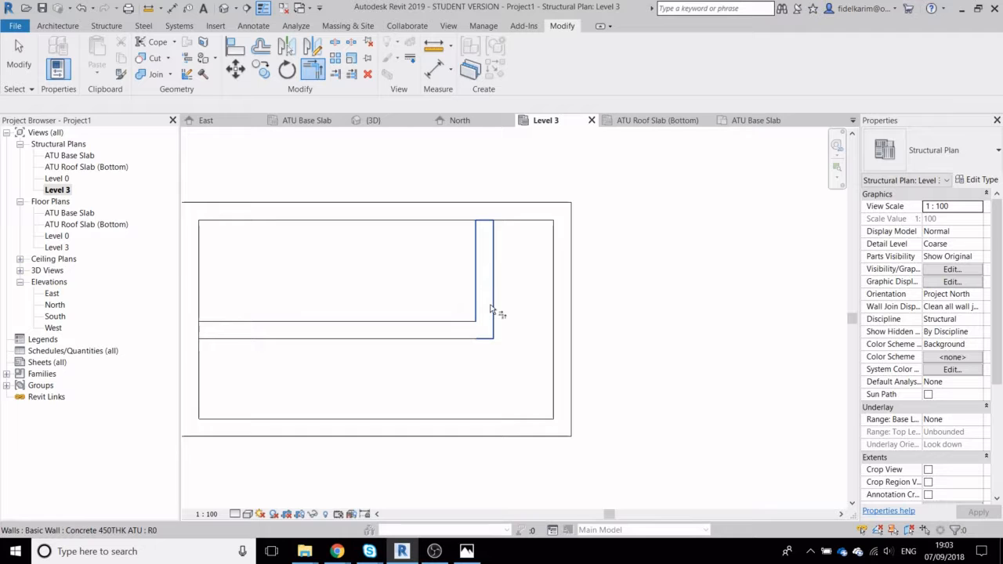
pyautogui.moveTo(251, 336); pyautogui.dragTo(284, 311, button='middle')
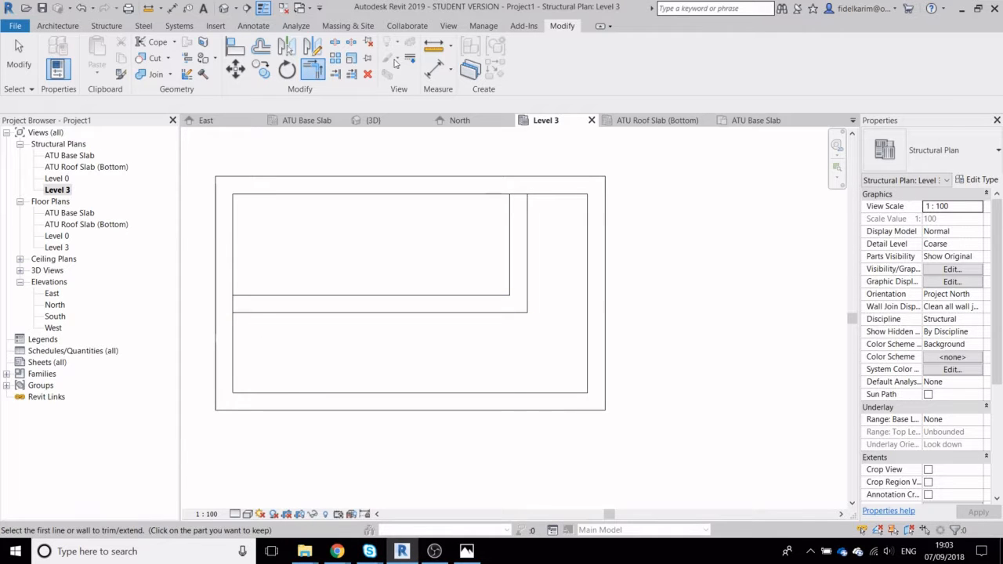
pyautogui.click(19, 49)
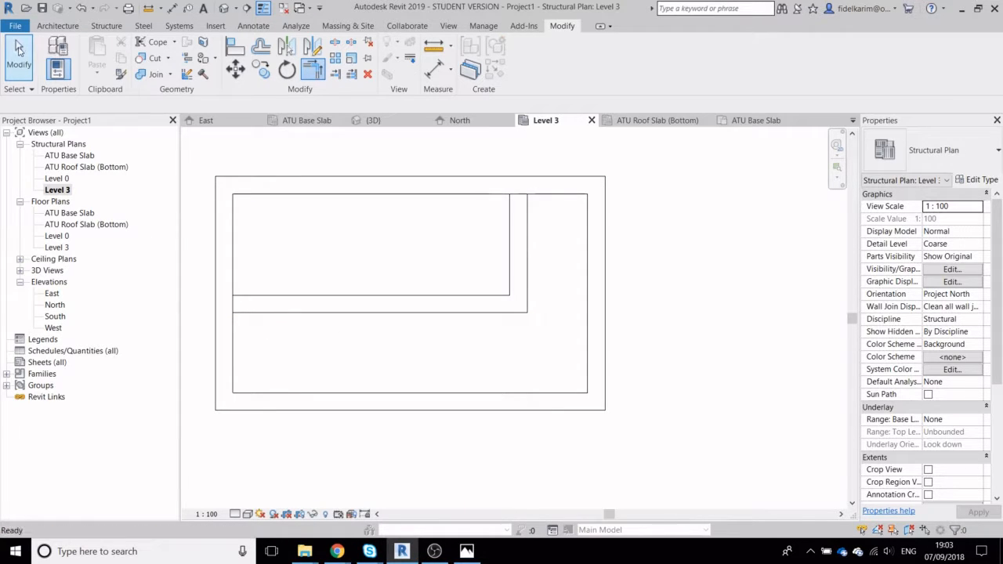
# Shorten the east-west interior wall by pulling back its west end and setting that end 2000 from the west perimeter wall
pyautogui.click(229, 303)
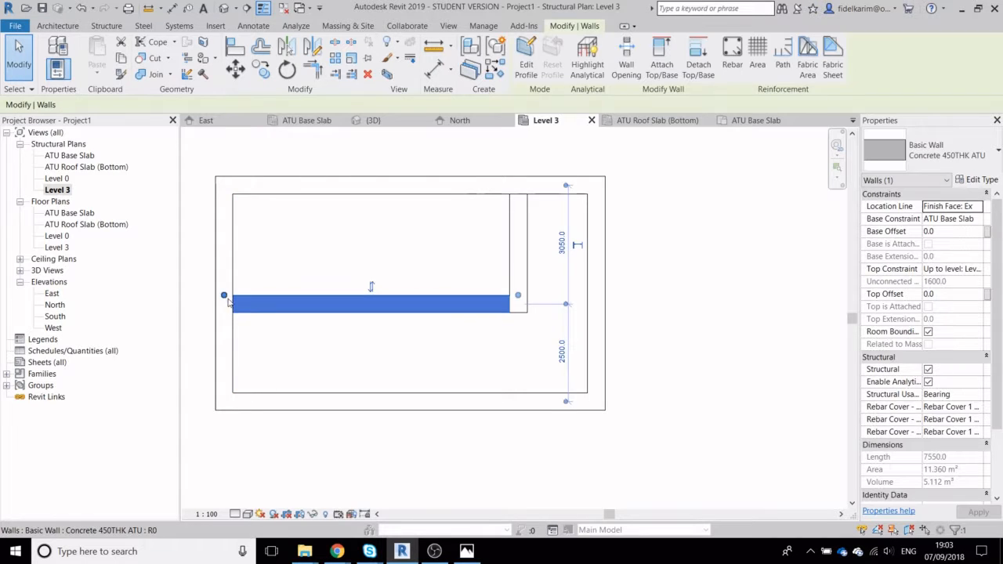
pyautogui.moveTo(223, 295); pyautogui.dragTo(292, 295)
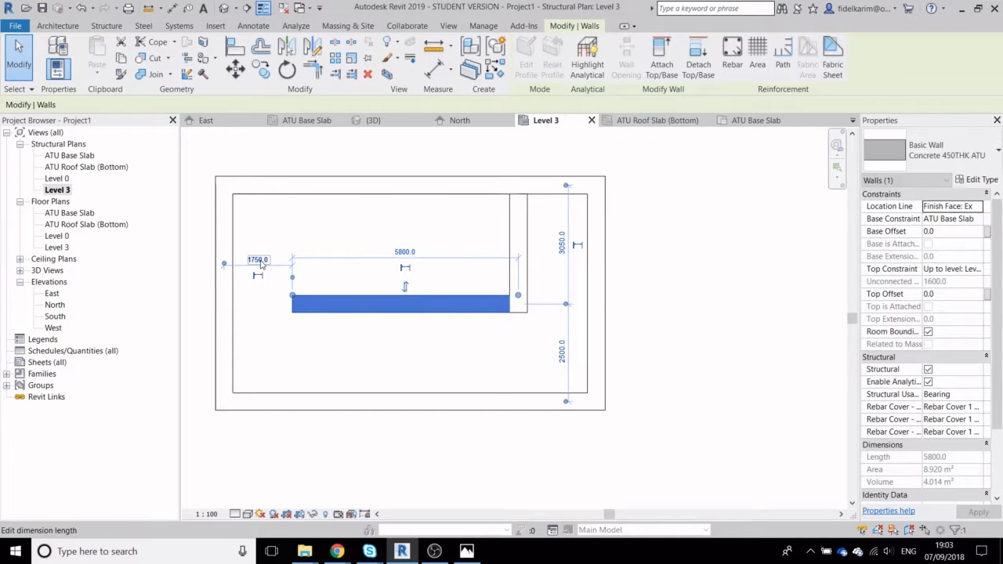
pyautogui.click(258, 260)
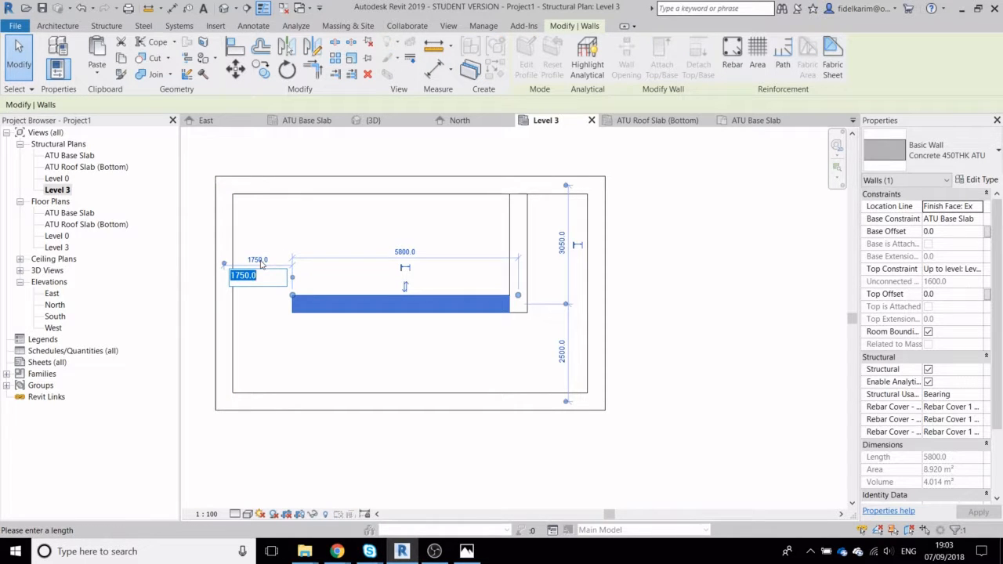
pyautogui.write('2000')
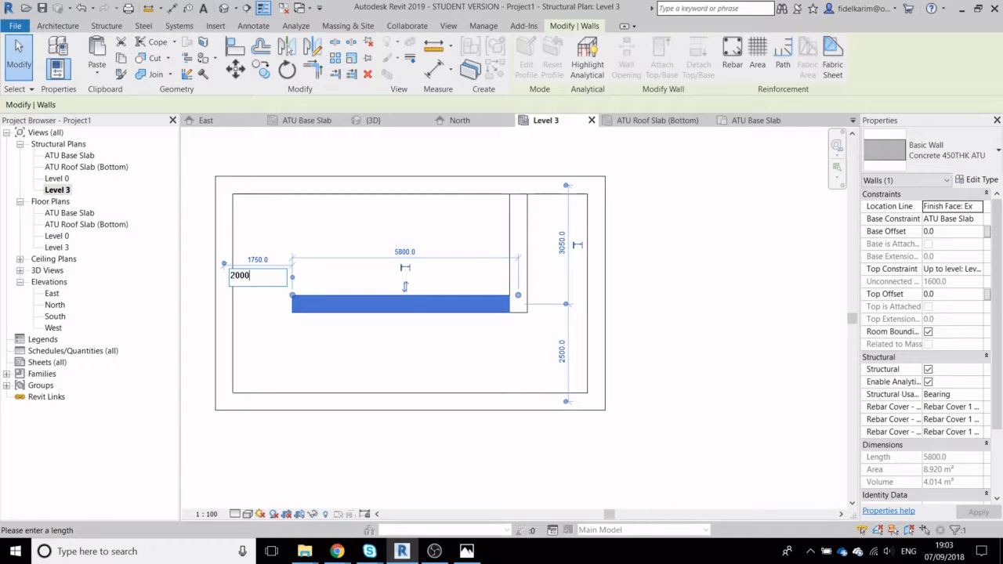
pyautogui.press('Return')
pyautogui.click(713, 275)
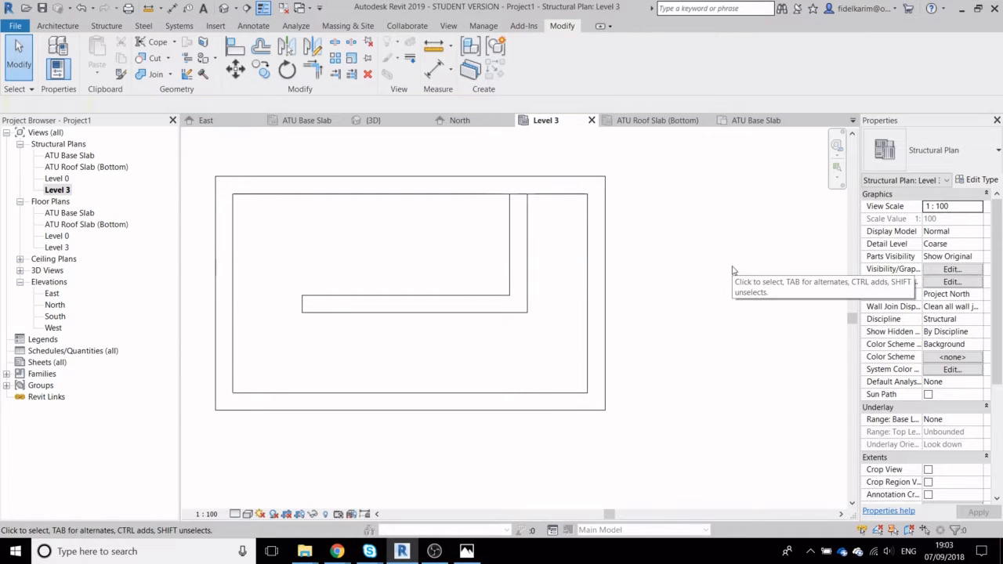
# Start a Concrete 550 THK structural floor on Level 3 and sketch an 1800 by 8000 rectangular boundary south from the walls' outer southwest corner
pyautogui.moveTo(669, 293); pyautogui.dragTo(681, 269, button='middle')
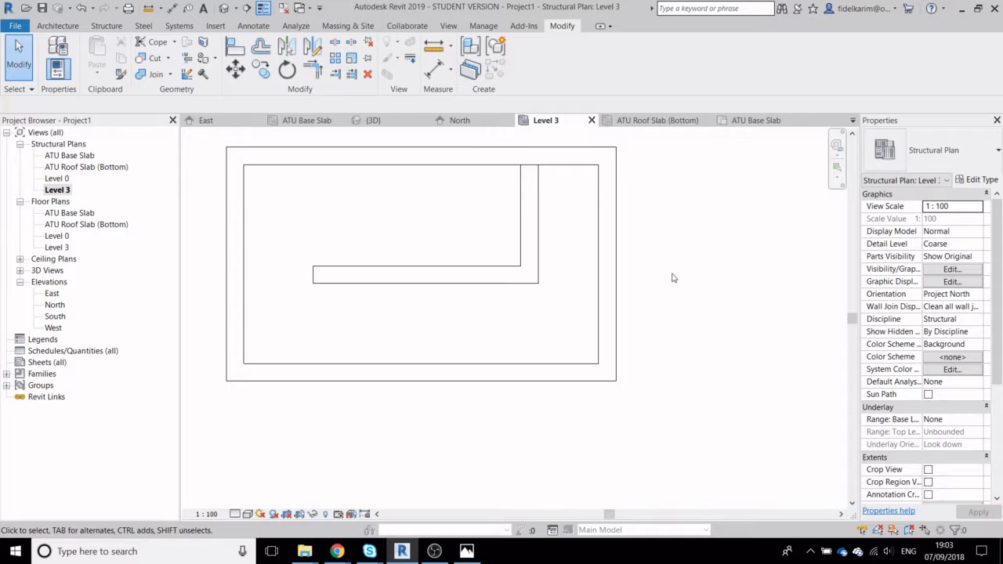
pyautogui.scroll(-1, 671, 286)
pyautogui.scroll(-1, 668, 291)
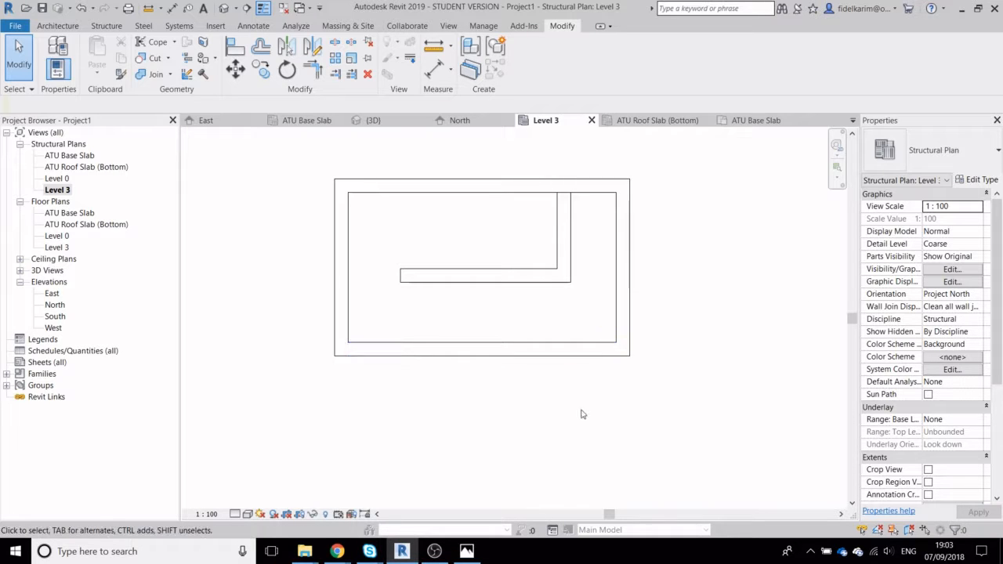
pyautogui.moveTo(582, 412)
pyautogui.mouseDown(button='middle')
pyautogui.moveTo(575, 400)
pyautogui.moveTo(565, 407)
pyautogui.mouseUp(button='middle')
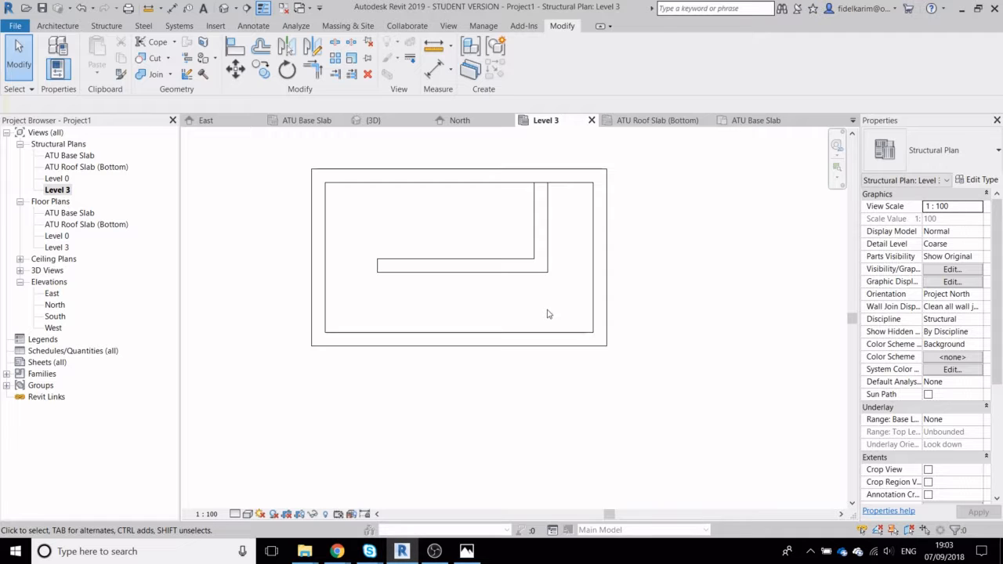
pyautogui.moveTo(549, 315)
pyautogui.mouseDown(button='middle')
pyautogui.moveTo(564, 293)
pyautogui.moveTo(573, 313)
pyautogui.moveTo(560, 304)
pyautogui.mouseUp(button='middle')
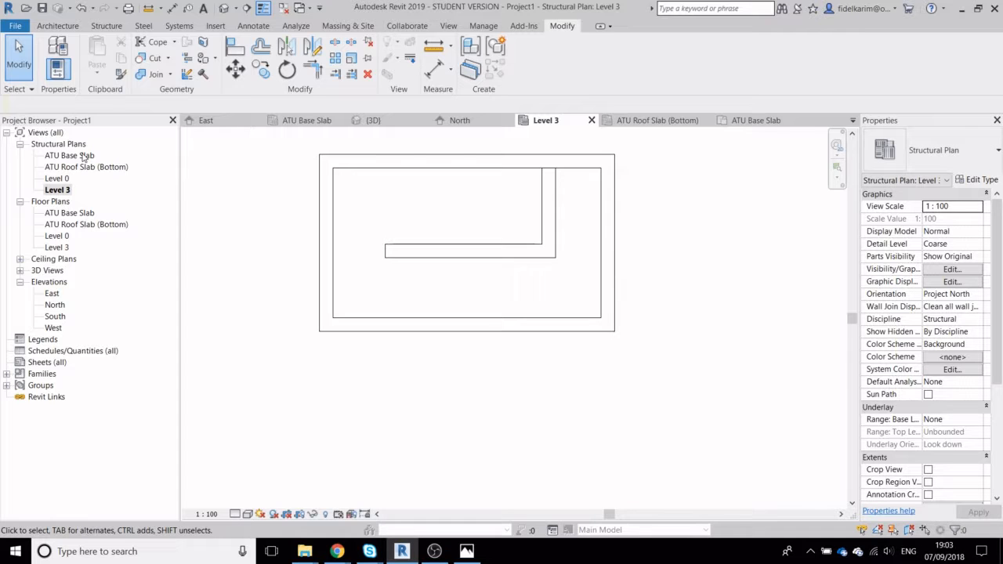
pyautogui.moveTo(317, 363); pyautogui.dragTo(406, 283, button='middle')
pyautogui.scroll(-2, 352, 353)
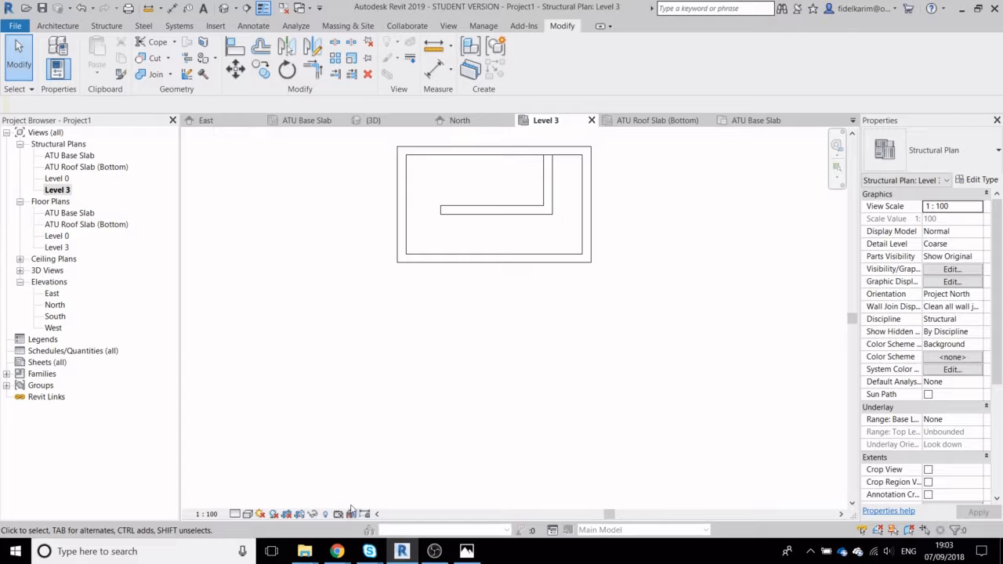
pyautogui.moveTo(414, 349); pyautogui.dragTo(427, 336, button='middle')
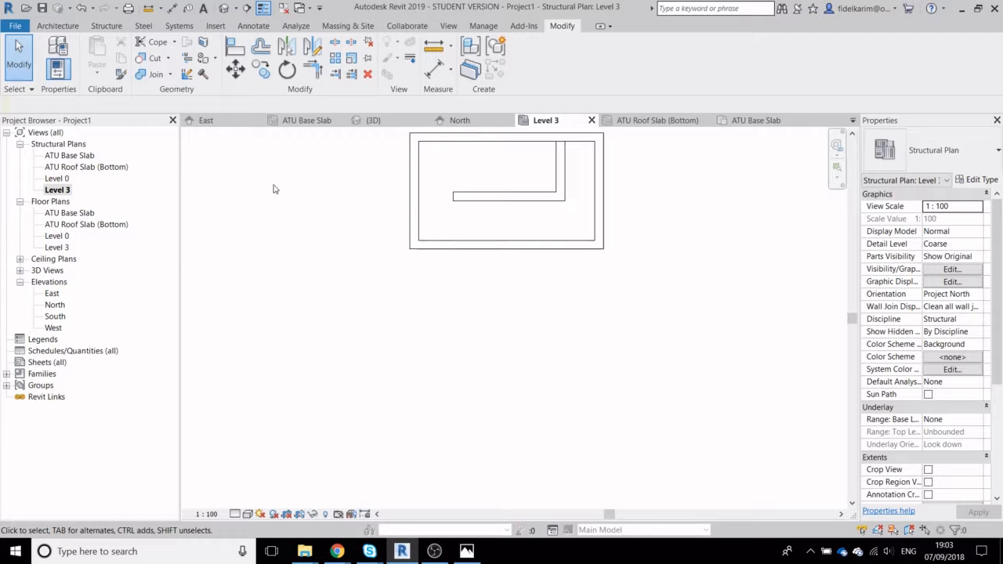
pyautogui.click(107, 26)
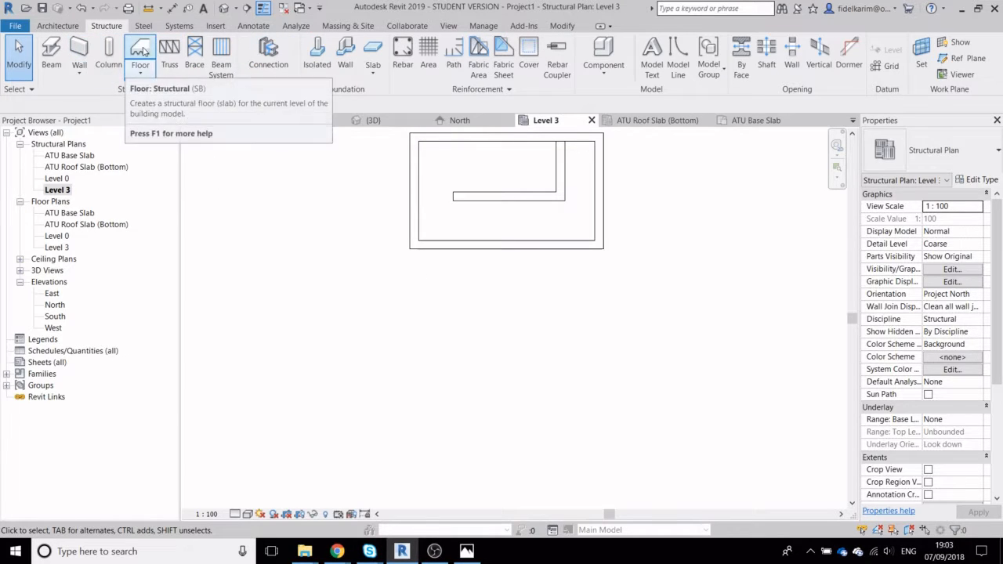
pyautogui.click(141, 53)
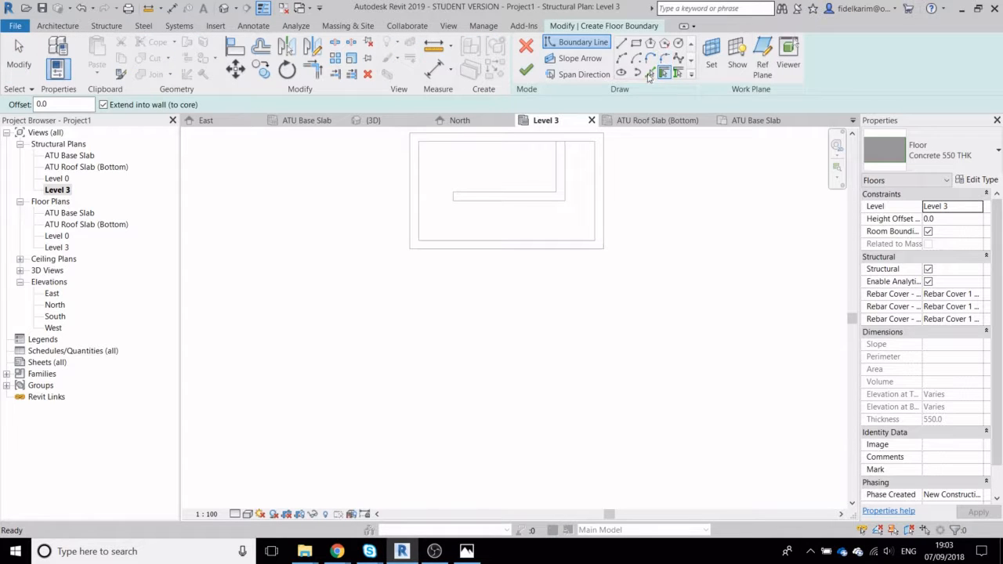
pyautogui.click(635, 43)
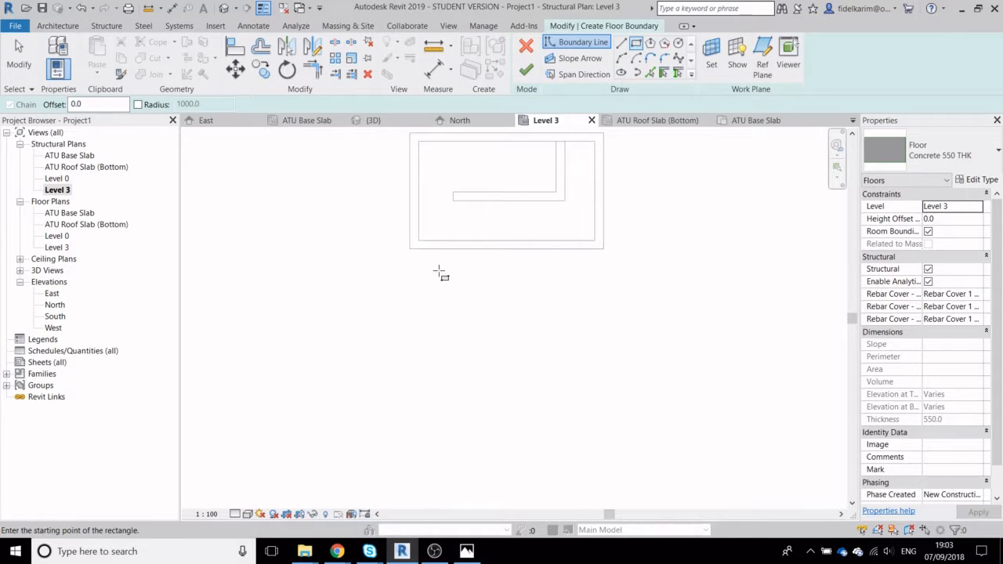
pyautogui.click(411, 252)
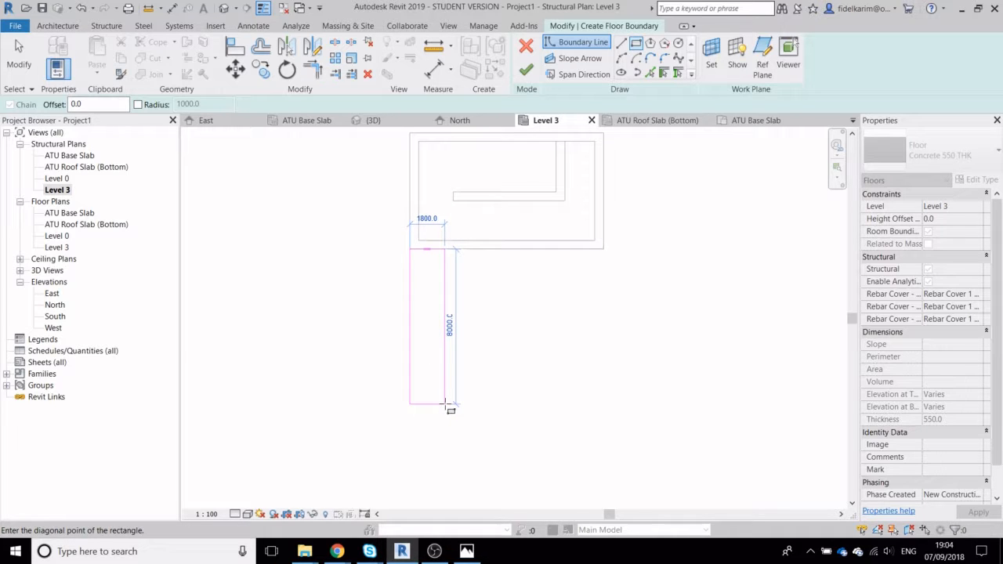
pyautogui.click(444, 404)
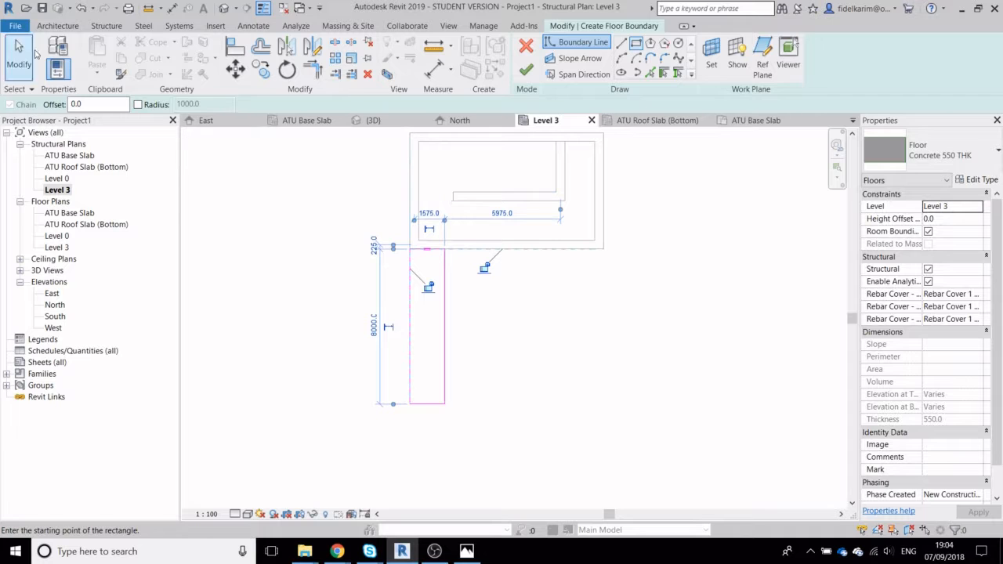
pyautogui.press('Escape')
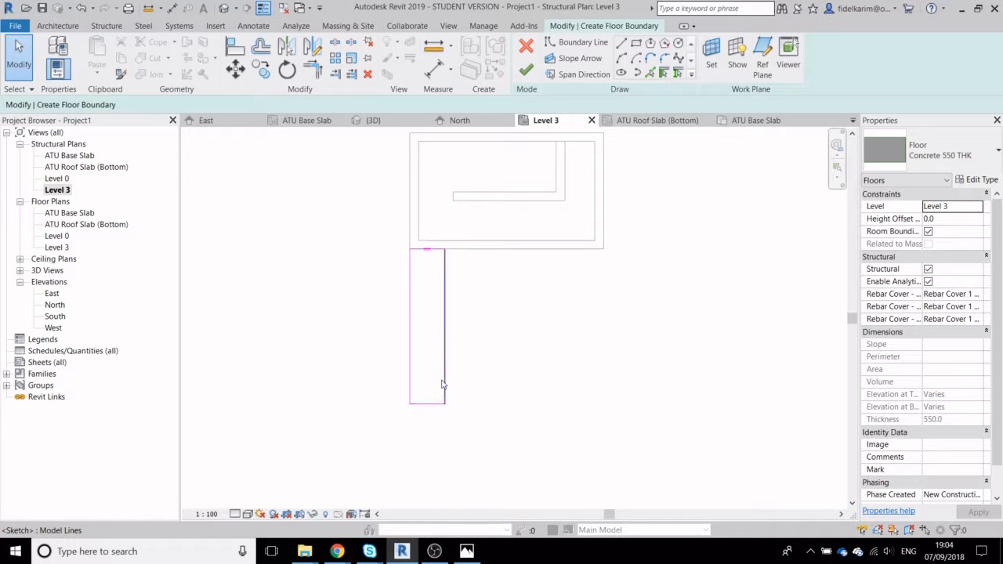
# Set the floor boundary's east-west width to 2000 by repositioning its east edge
pyautogui.click(441, 383)
pyautogui.click(428, 212)
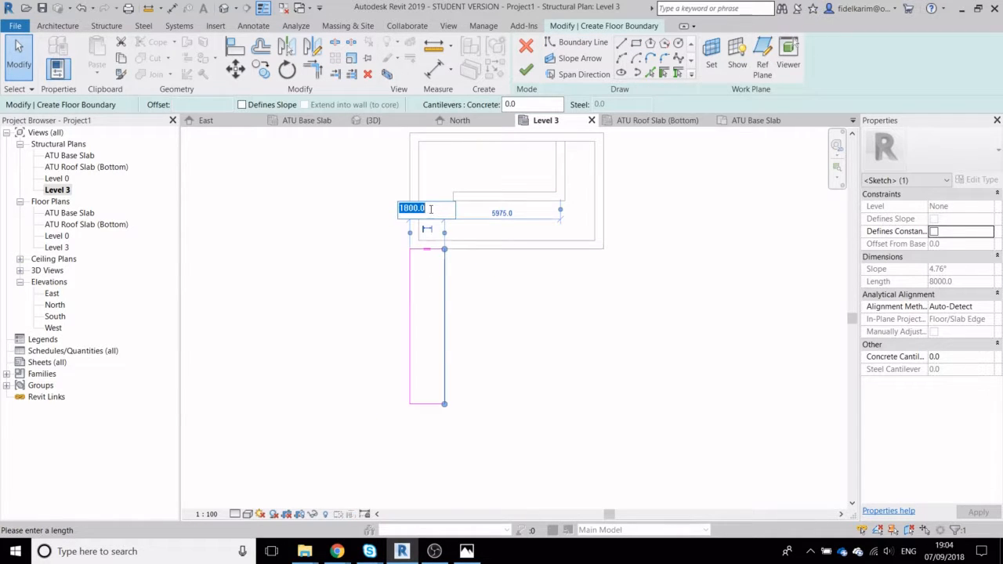
pyautogui.press('Return')
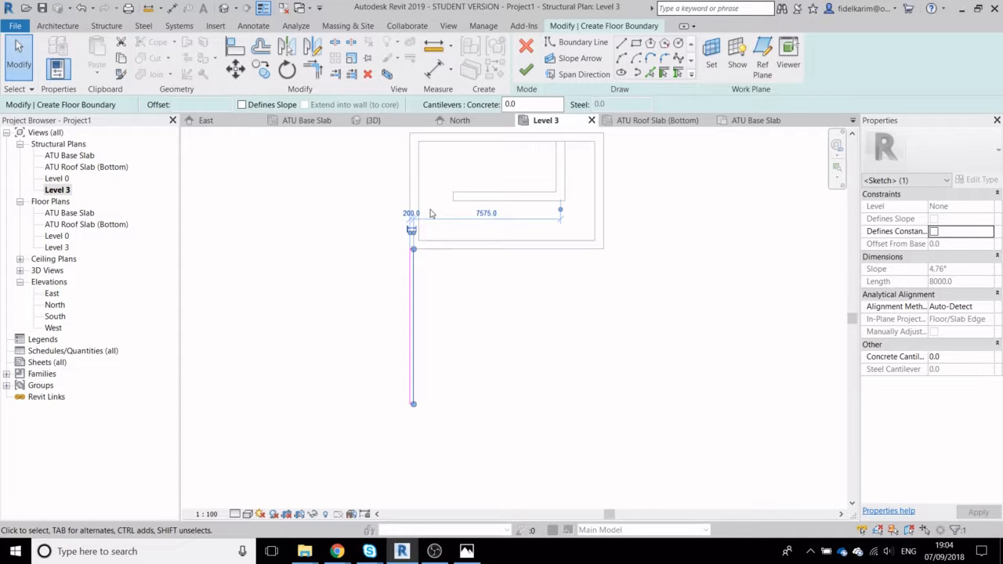
pyautogui.click(411, 211)
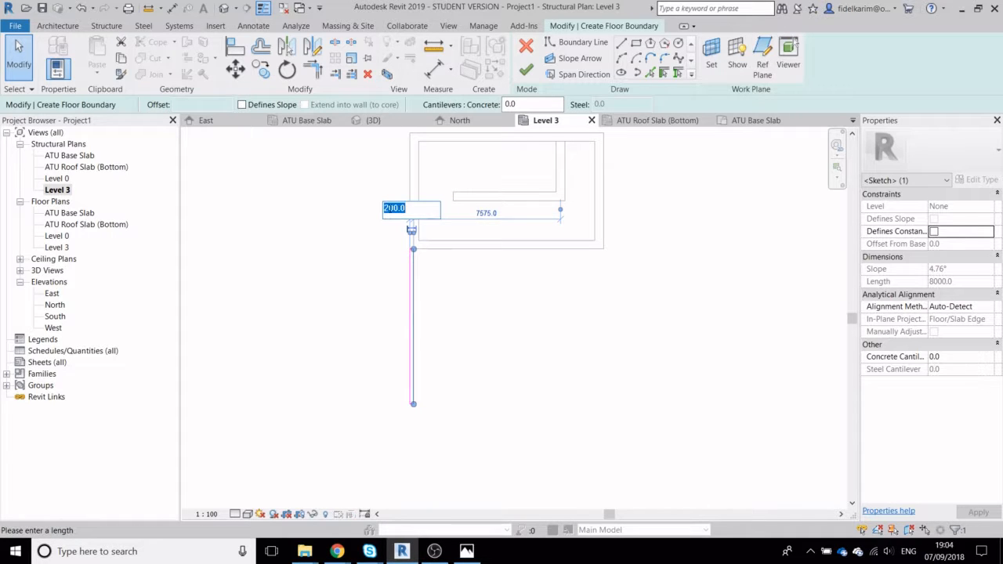
pyautogui.write('0')
pyautogui.press('Return')
pyautogui.click(601, 388)
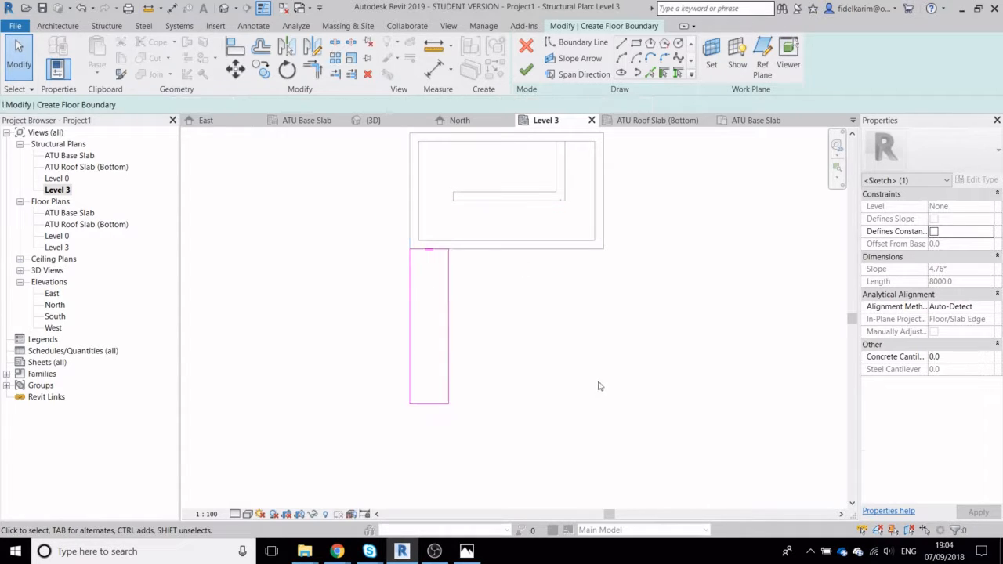
# Move the whole rectangular floor boundary 50 south, away from the outer face of the south wall
pyautogui.scroll(2, 413, 270)
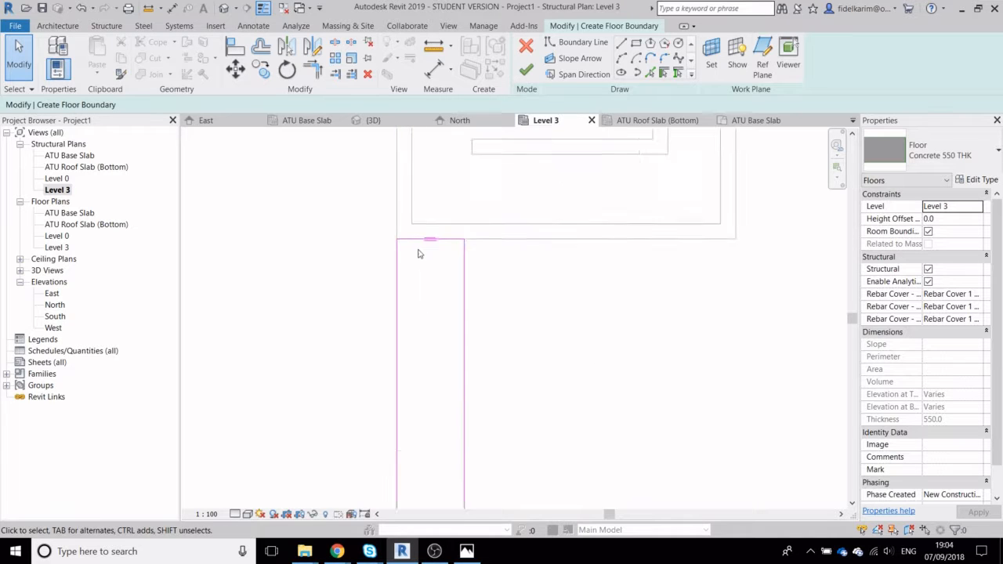
pyautogui.moveTo(509, 339); pyautogui.dragTo(482, 311, button='middle')
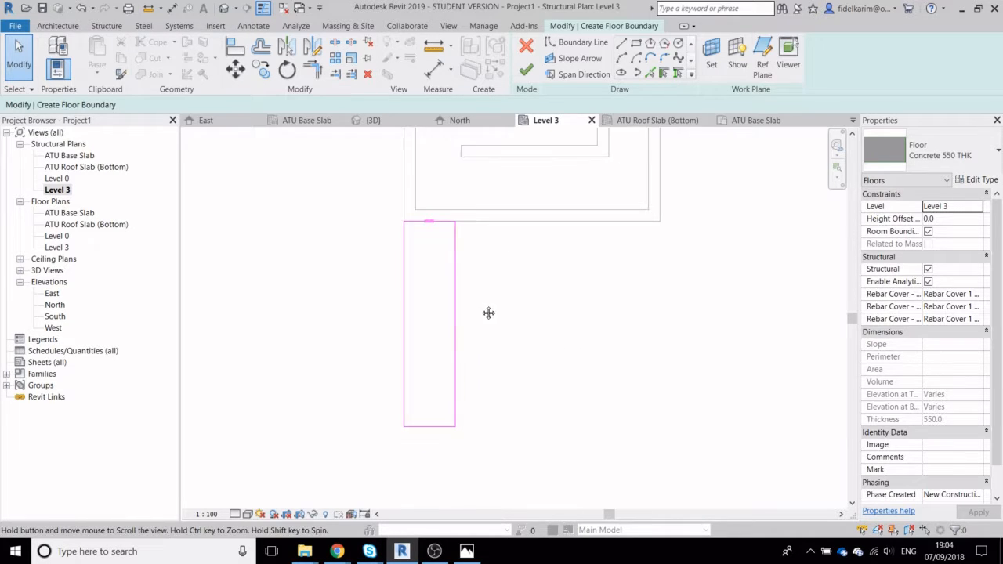
pyautogui.moveTo(379, 215)
pyautogui.mouseDown()
pyautogui.moveTo(459, 358)
pyautogui.moveTo(478, 439)
pyautogui.mouseUp()
pyautogui.scroll(5, 413, 221)
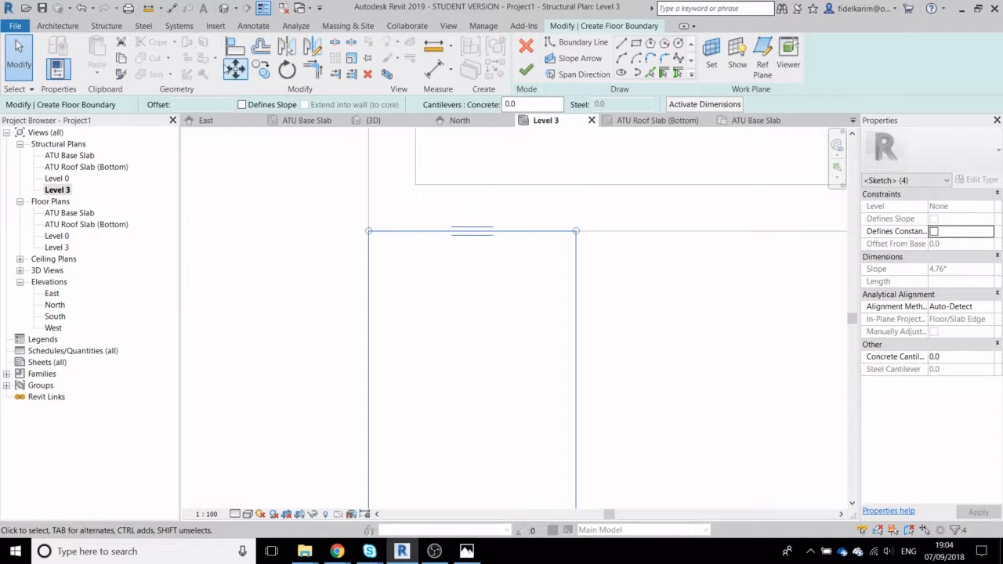
pyautogui.click(235, 68)
pyautogui.click(369, 252)
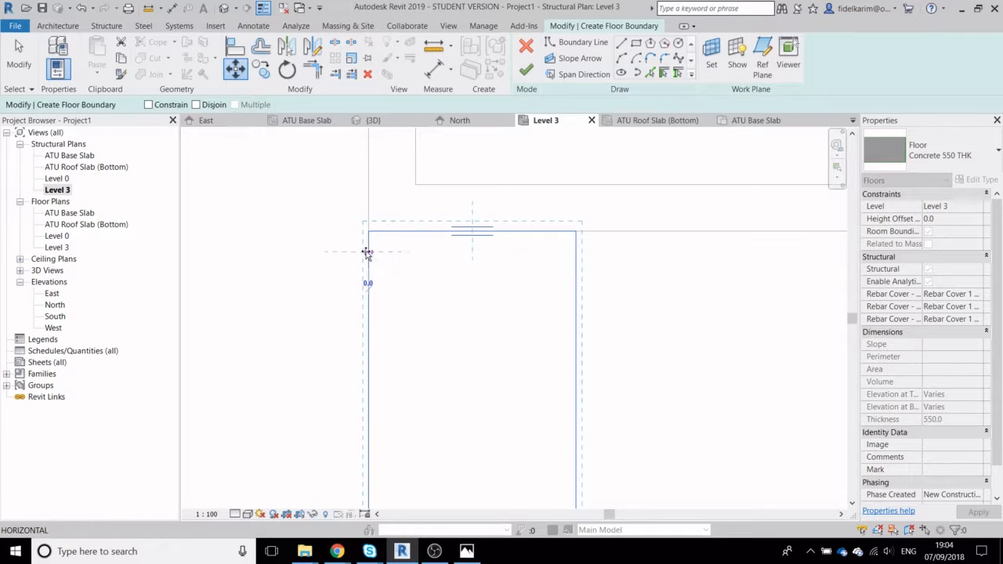
pyautogui.scroll(3, 369, 261)
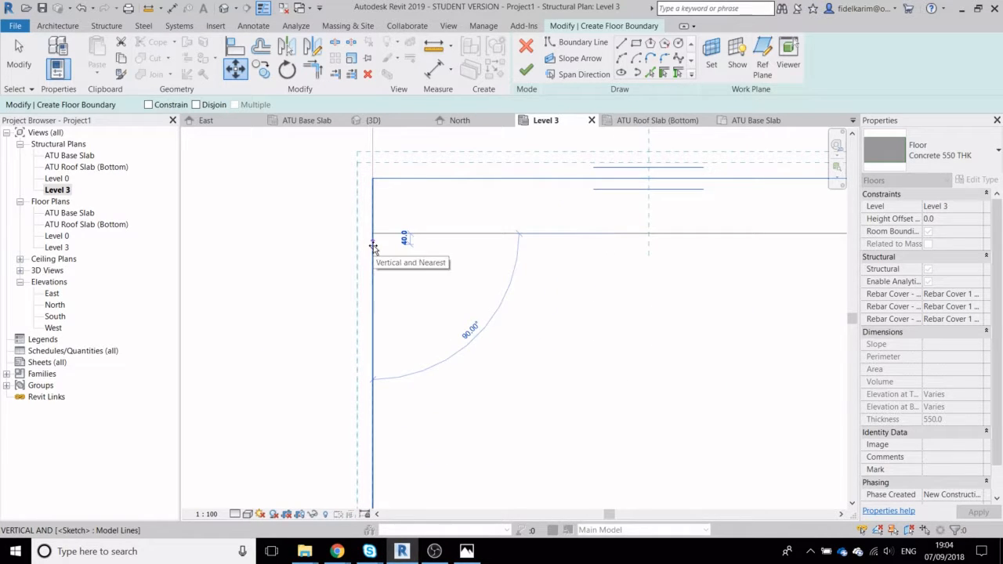
pyautogui.scroll(2, 374, 252)
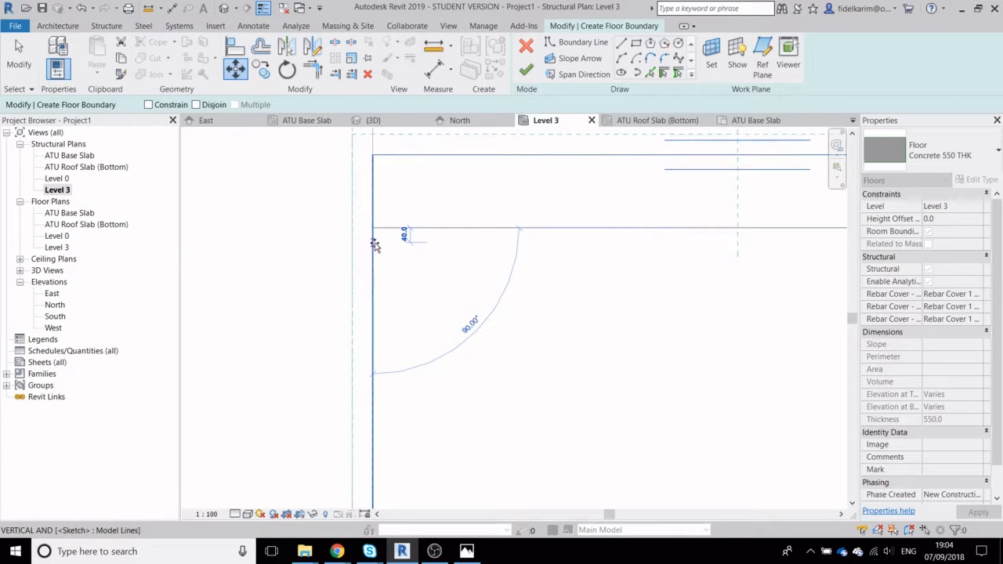
pyautogui.scroll(1, 376, 243)
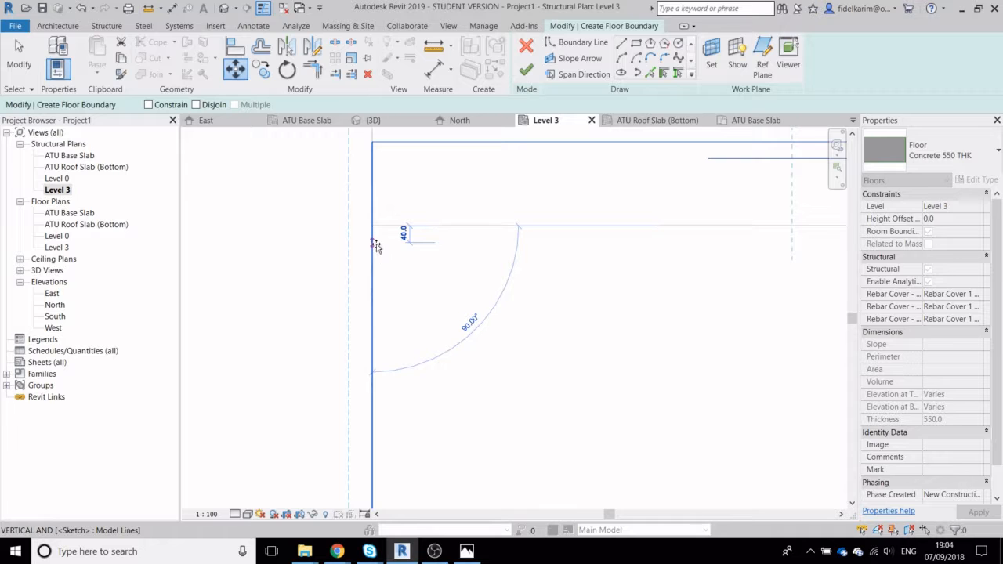
pyautogui.write('50')
pyautogui.press('Return')
pyautogui.scroll(-3, 380, 244)
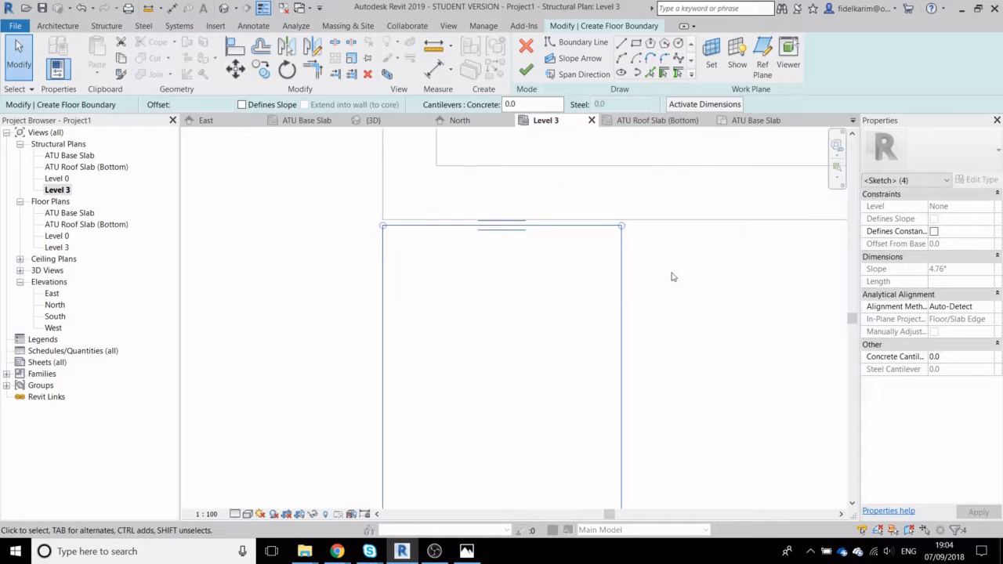
pyautogui.scroll(-1, 672, 276)
pyautogui.click(706, 311)
# Finish the floor boundary sketch to create the narrow Concrete 550 THK slab south of the ATU walls
pyautogui.moveTo(719, 348); pyautogui.dragTo(647, 248, button='middle')
pyautogui.scroll(-3, 647, 249)
pyautogui.moveTo(650, 358); pyautogui.dragTo(613, 309, button='middle')
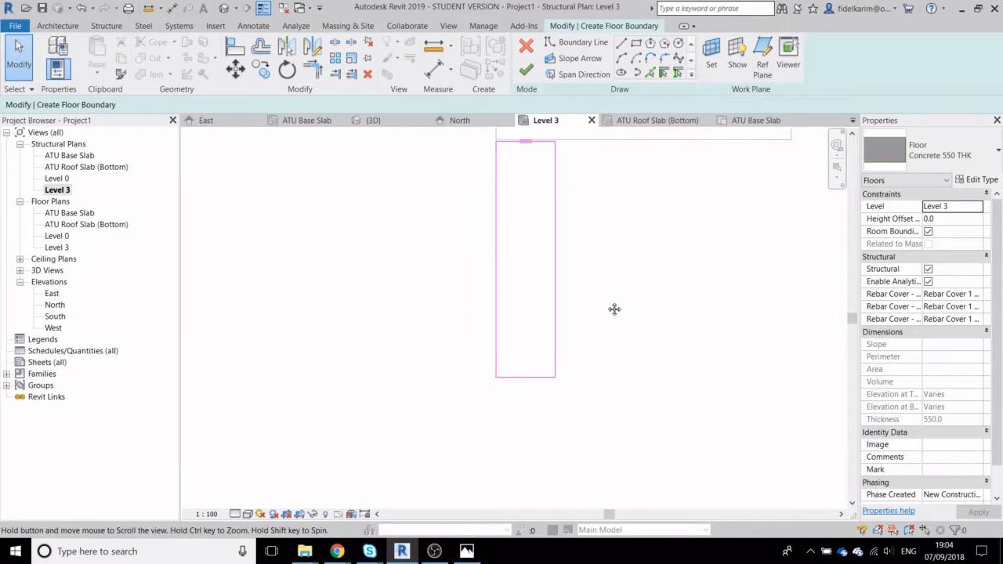
pyautogui.click(525, 70)
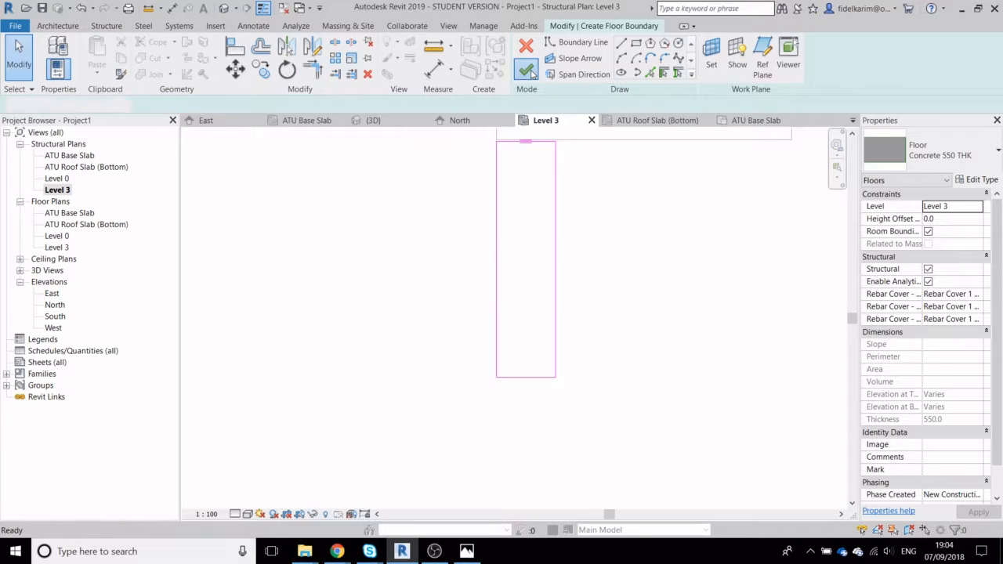
pyautogui.click(581, 284)
pyautogui.click(597, 306)
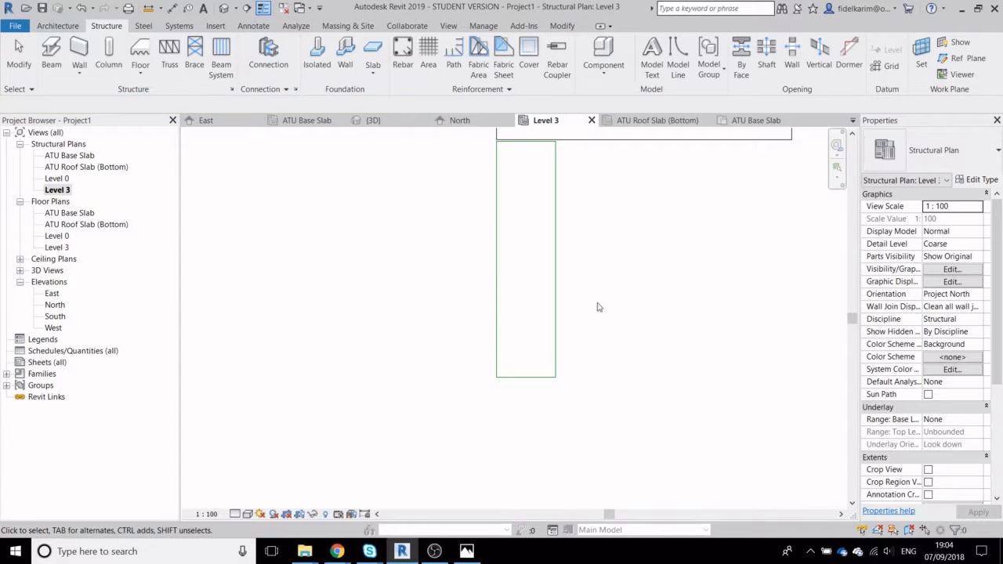
pyautogui.moveTo(598, 306); pyautogui.dragTo(529, 338, button='middle')
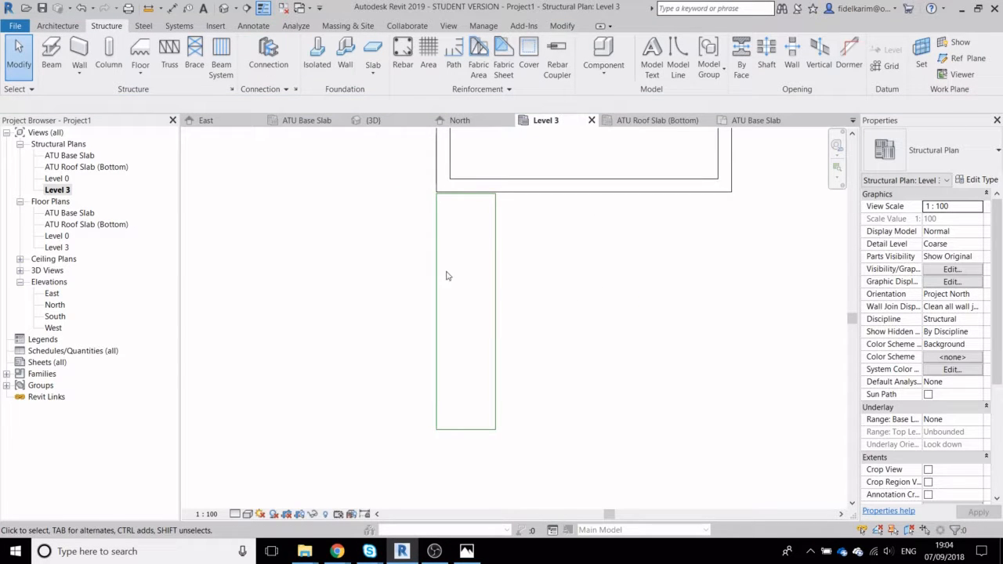
# Rotate a copy of the vertical slab strip below the building by 45° clockwise about its centre
pyautogui.scroll(-2, 447, 276)
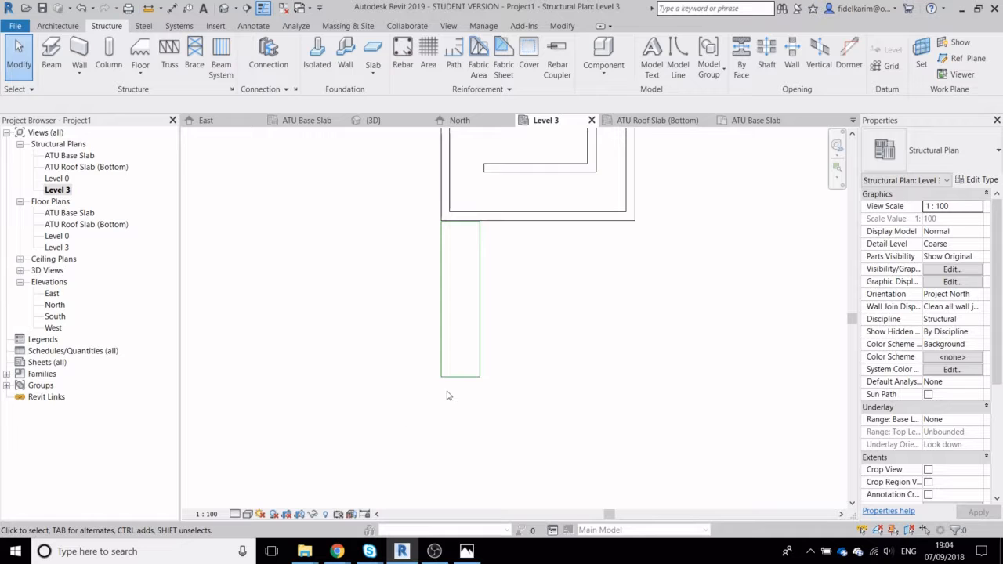
pyautogui.moveTo(327, 475); pyautogui.dragTo(474, 265, button='middle')
pyautogui.scroll(-3, 410, 349)
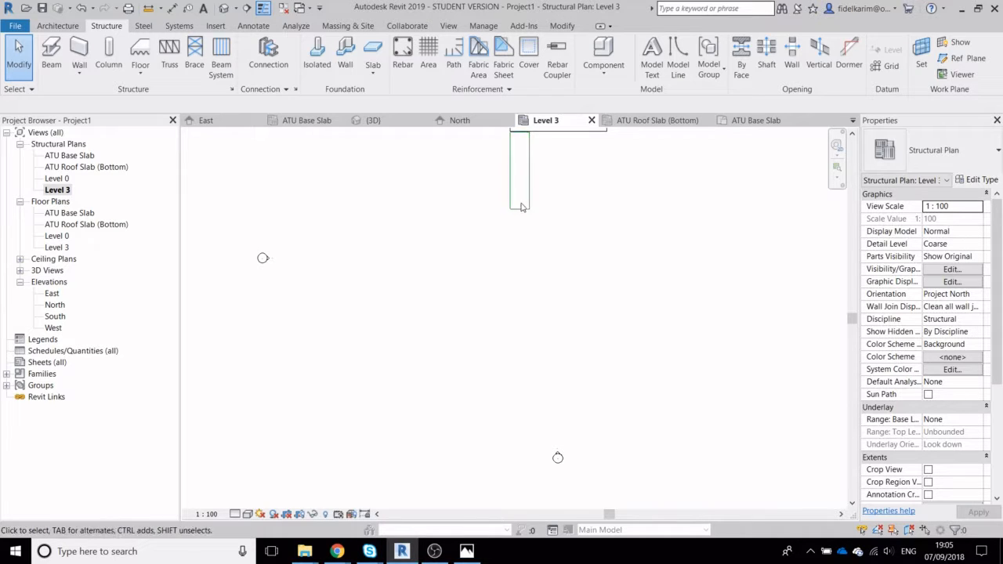
pyautogui.scroll(5, 532, 202)
pyautogui.moveTo(536, 205); pyautogui.dragTo(537, 277, button='middle')
pyautogui.scroll(-2, 531, 272)
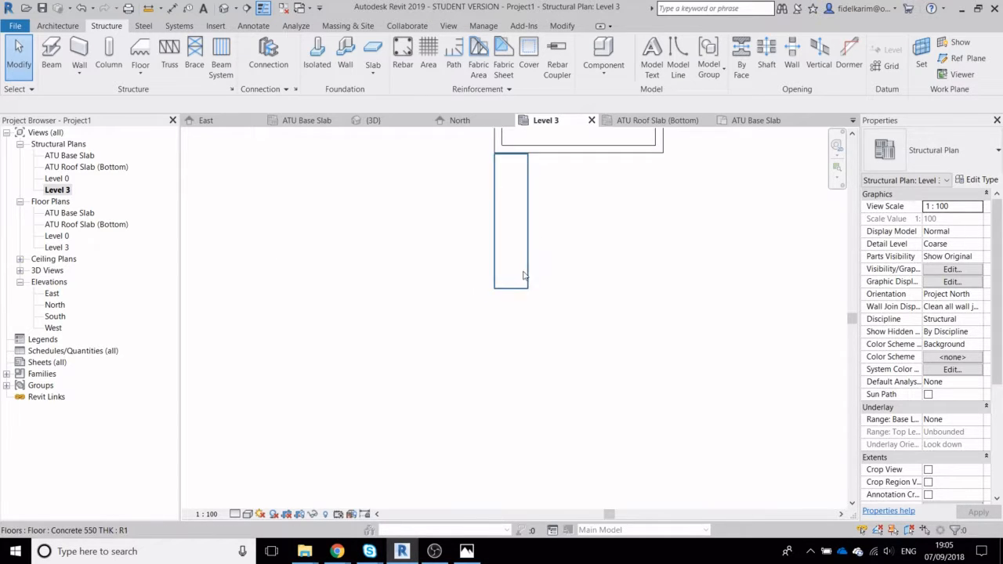
pyautogui.click(525, 276)
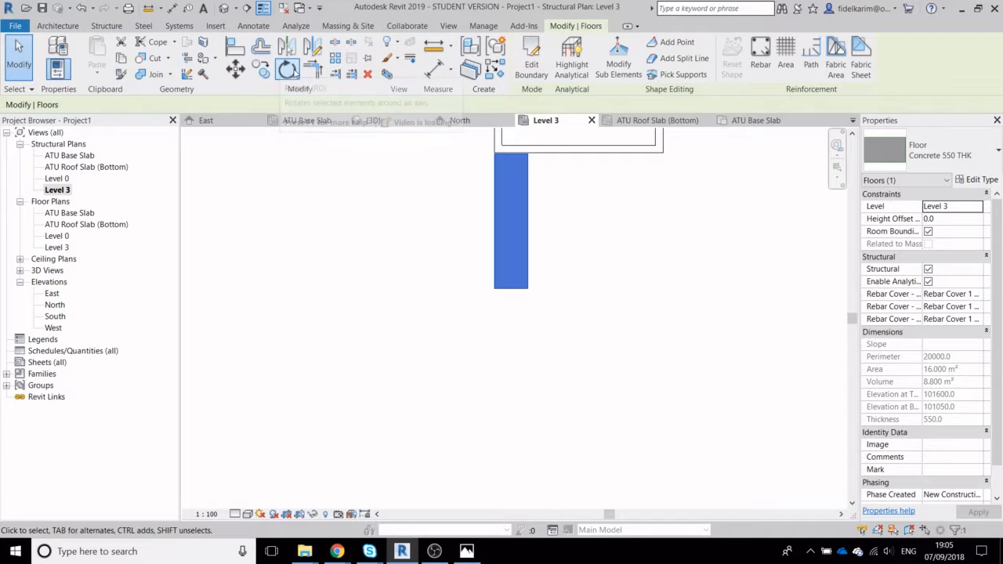
pyautogui.click(287, 69)
pyautogui.click(121, 104)
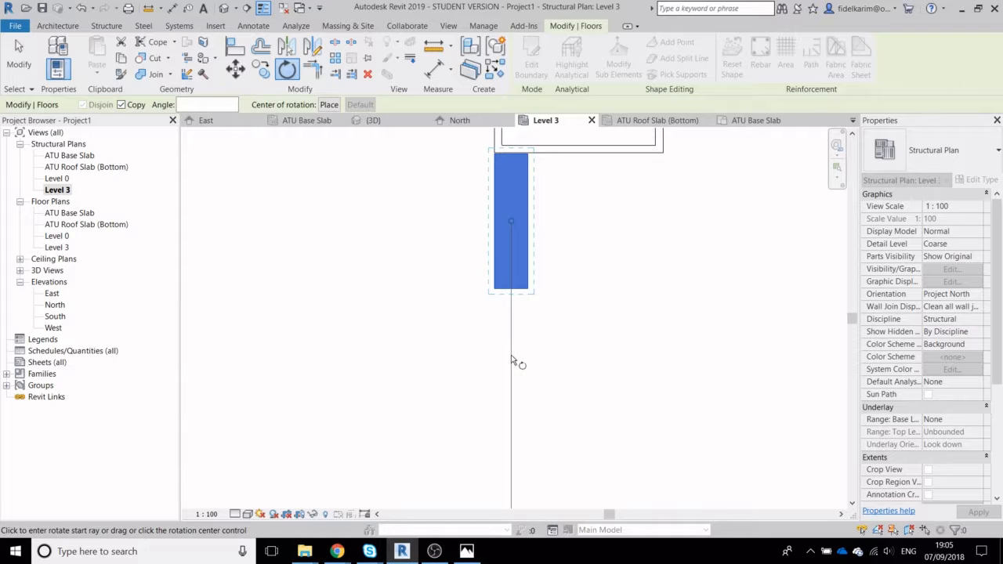
pyautogui.click(512, 360)
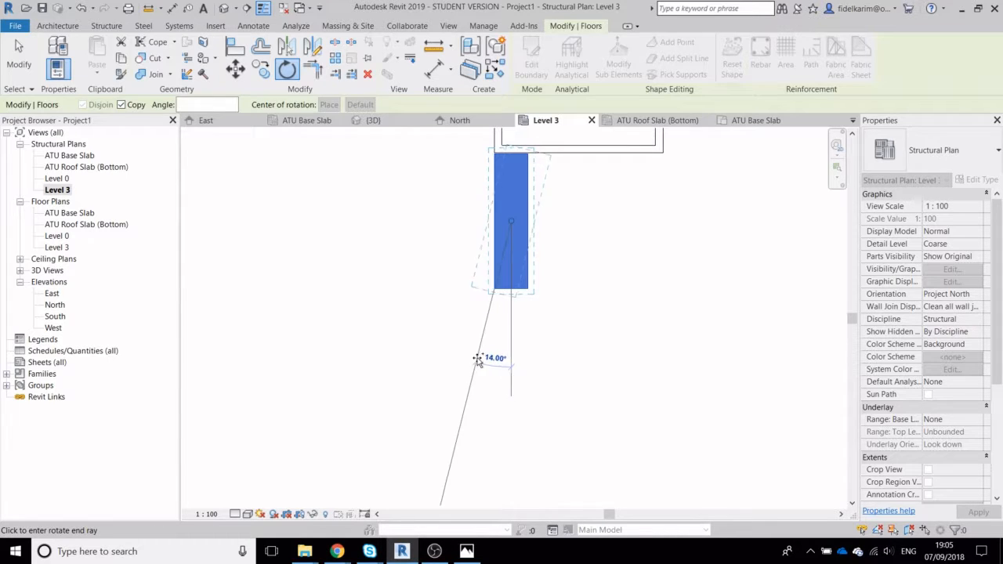
pyautogui.click(408, 328)
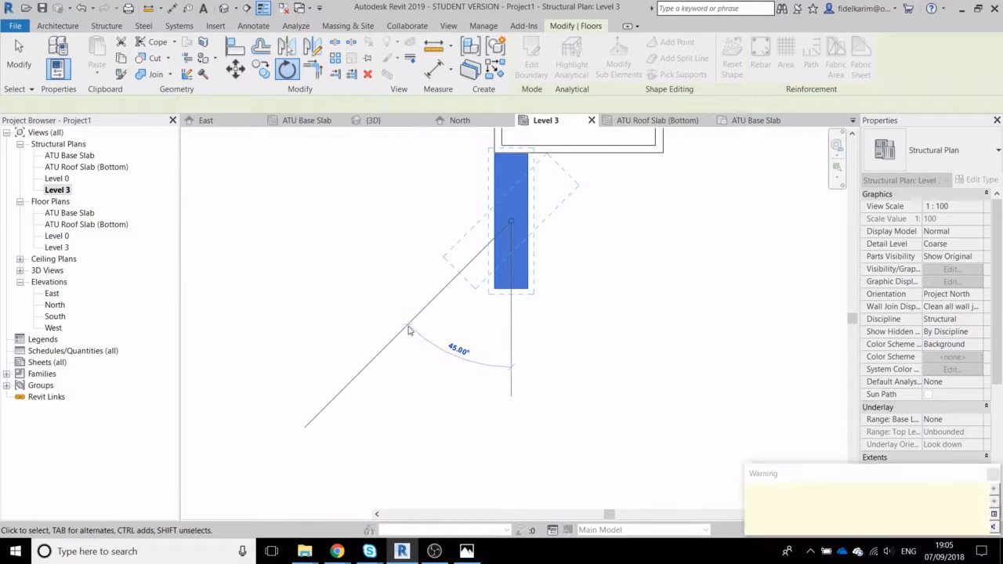
pyautogui.click(994, 476)
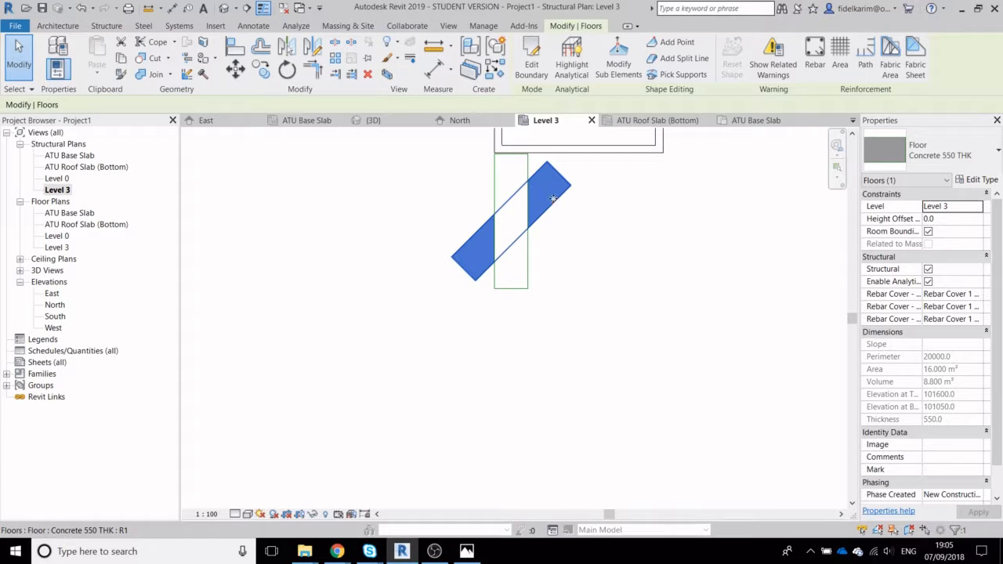
# Move the rotated slab copy so its upper corner meets the lower-left corner of the vertical slab
pyautogui.click(235, 70)
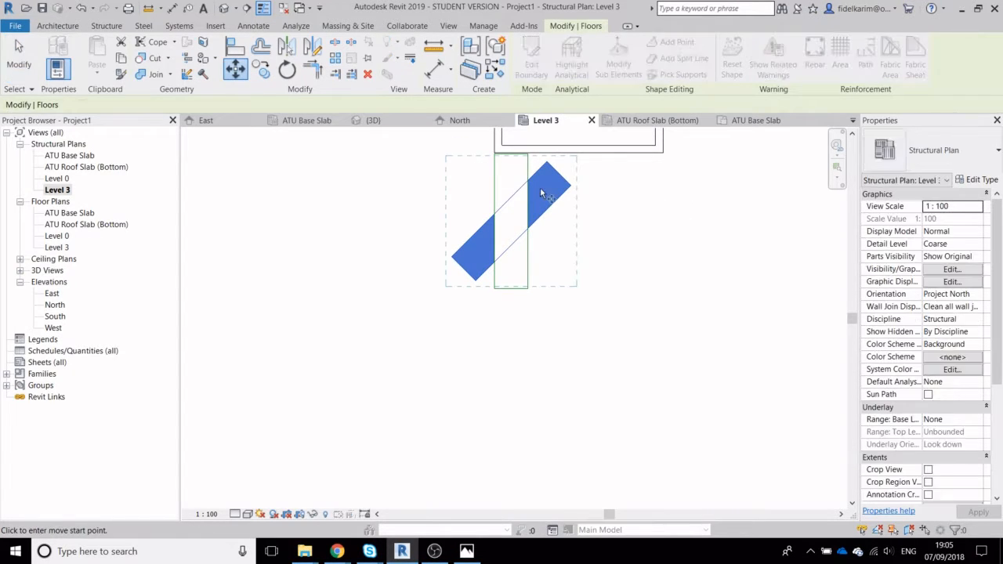
pyautogui.click(544, 161)
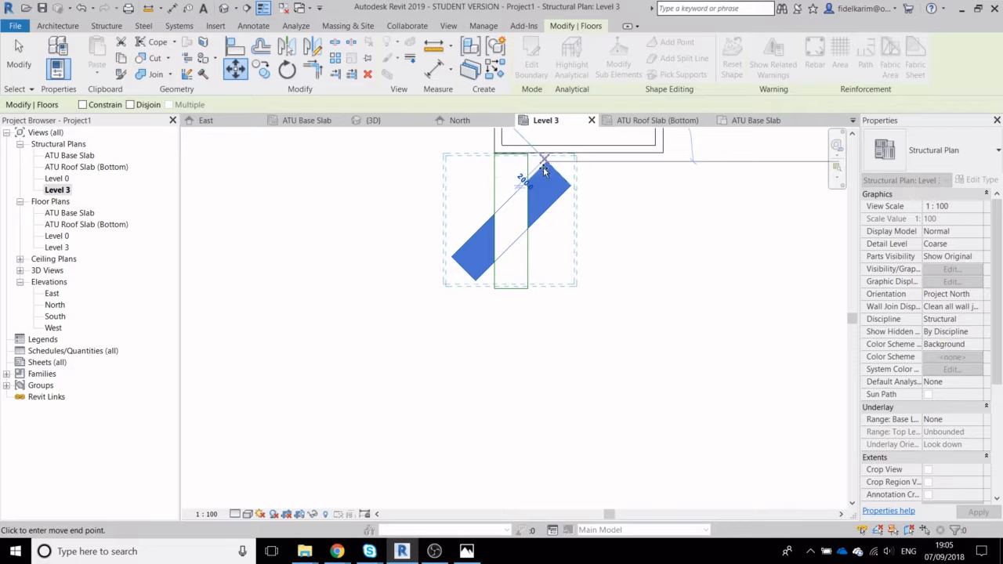
pyautogui.click(494, 290)
pyautogui.click(568, 322)
pyautogui.moveTo(558, 335); pyautogui.dragTo(520, 304, button='middle')
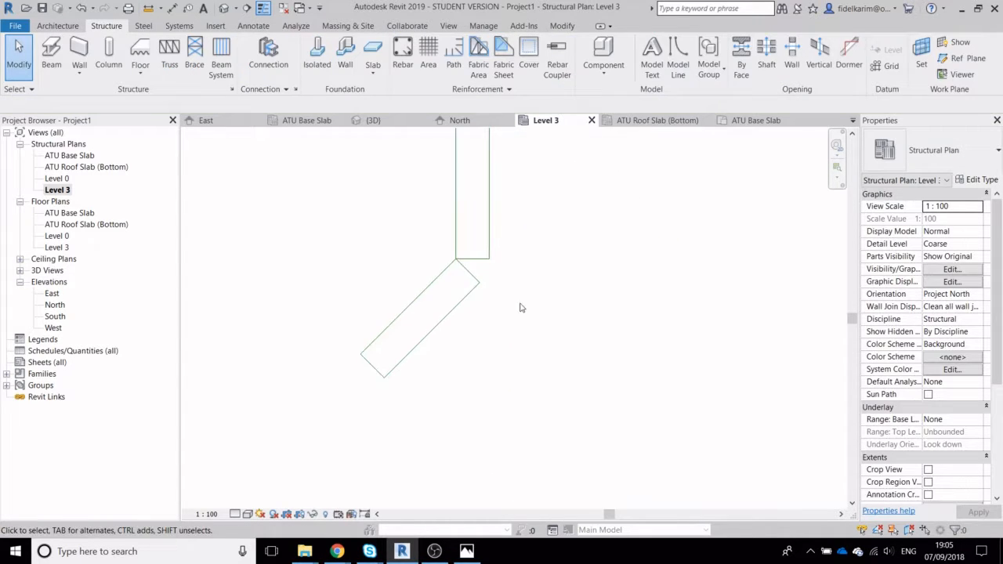
# Edit the vertical slab's boundary, using the angled slab's end edge as its lower edge and trimming the right side to it
pyautogui.scroll(4, 489, 249)
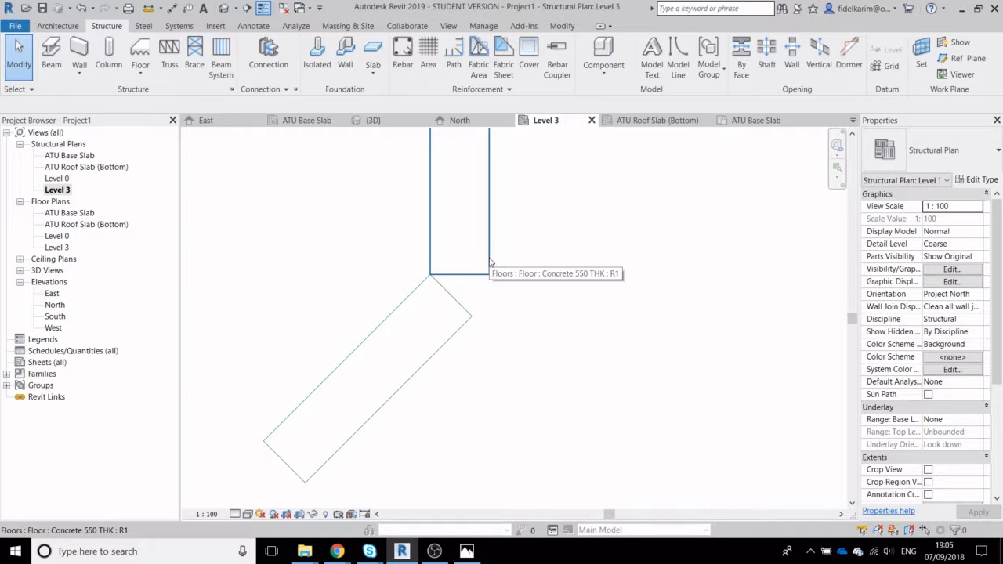
pyautogui.doubleClick(490, 262)
pyautogui.moveTo(490, 258); pyautogui.dragTo(441, 305, button='middle')
pyautogui.scroll(2, 442, 304)
pyautogui.click(650, 72)
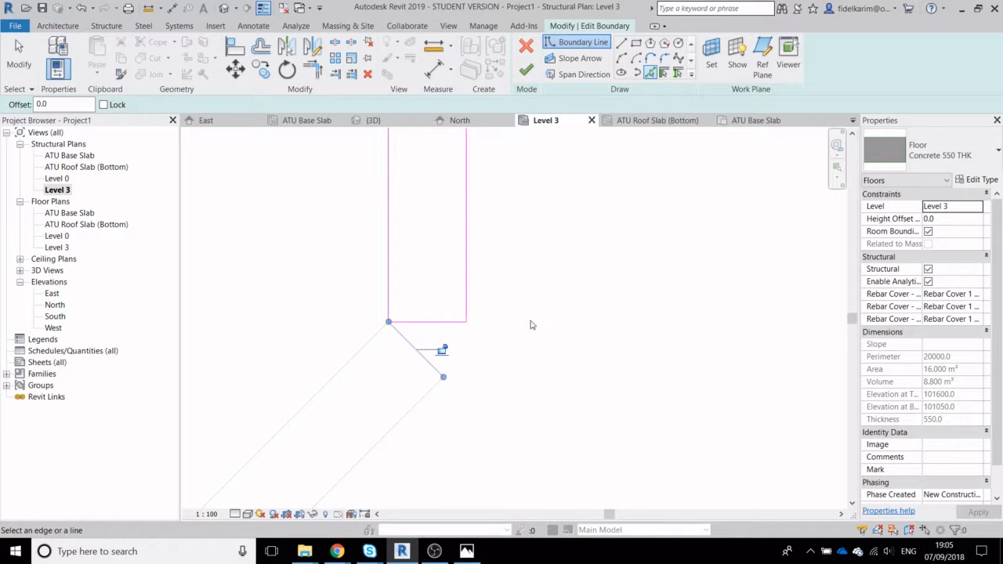
pyautogui.press('Escape')
pyautogui.press('Escape')
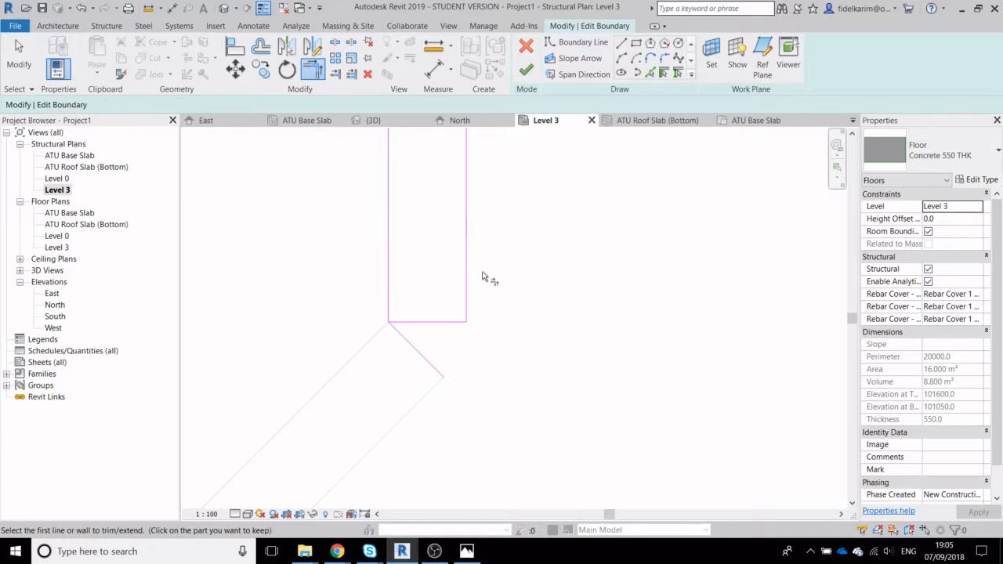
pyautogui.click(464, 274)
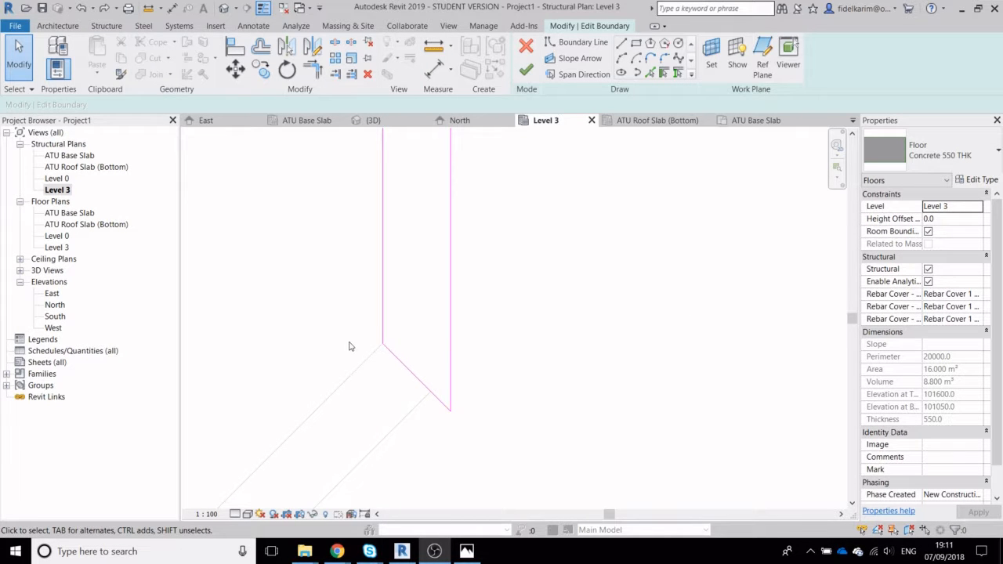
# Sketch a horizontal reference line about 11900 mm long through the vertical slab's lower-left corner, extending past both sides
pyautogui.scroll(-2, 350, 346)
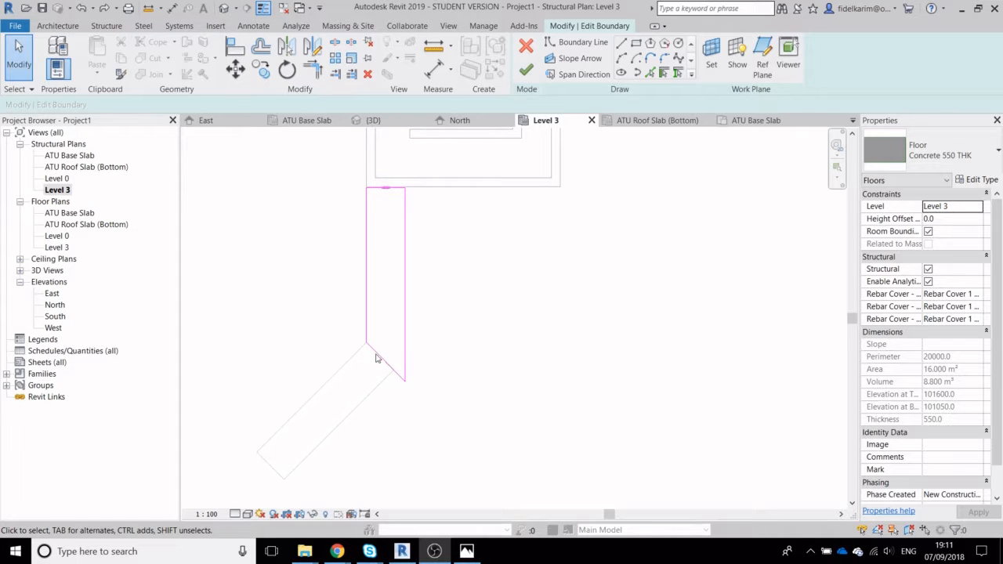
pyautogui.scroll(3, 375, 358)
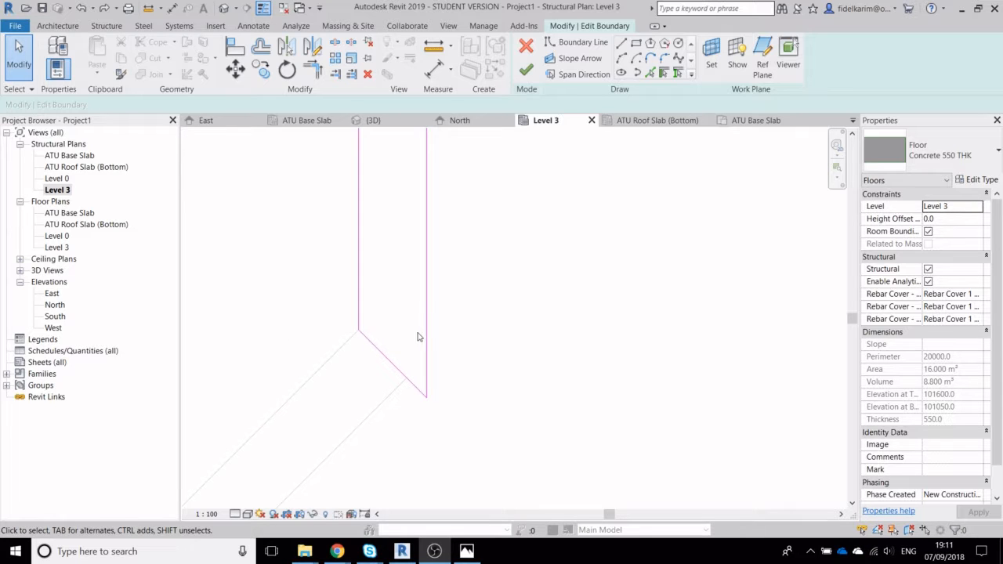
pyautogui.click(620, 42)
pyautogui.click(358, 329)
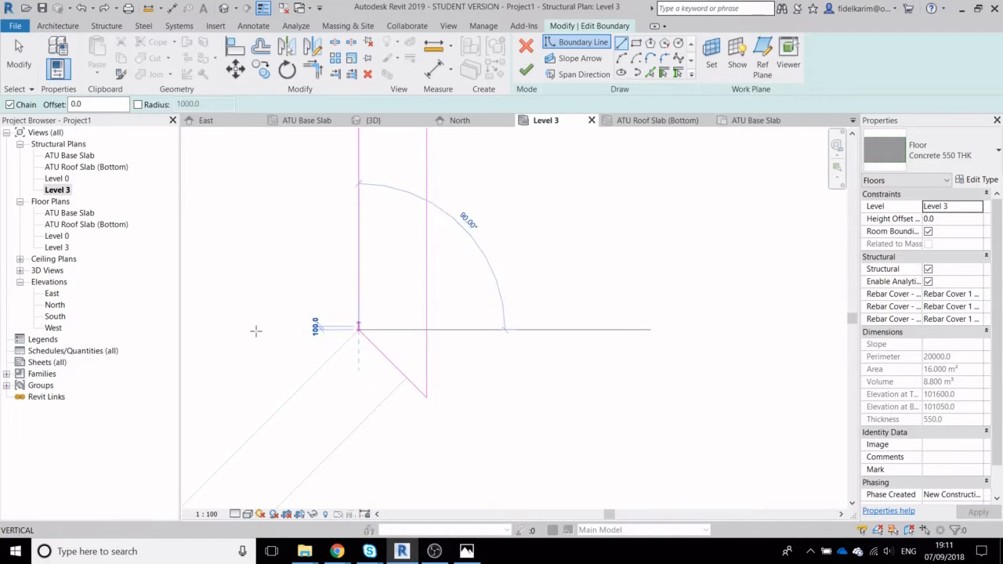
pyautogui.click(193, 329)
pyautogui.press('Escape')
pyautogui.press('Escape')
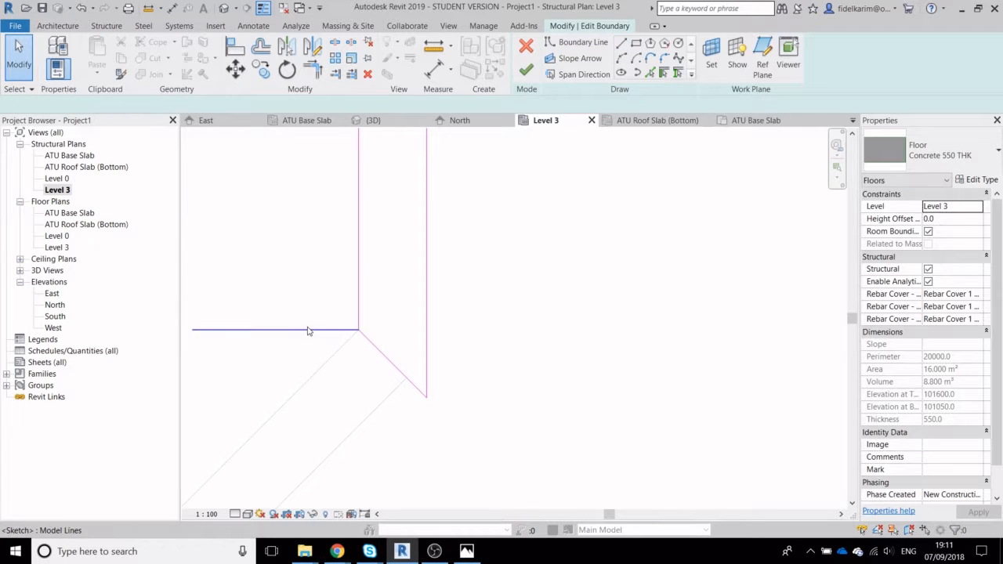
pyautogui.click(307, 330)
pyautogui.moveTo(358, 329); pyautogui.dragTo(596, 330)
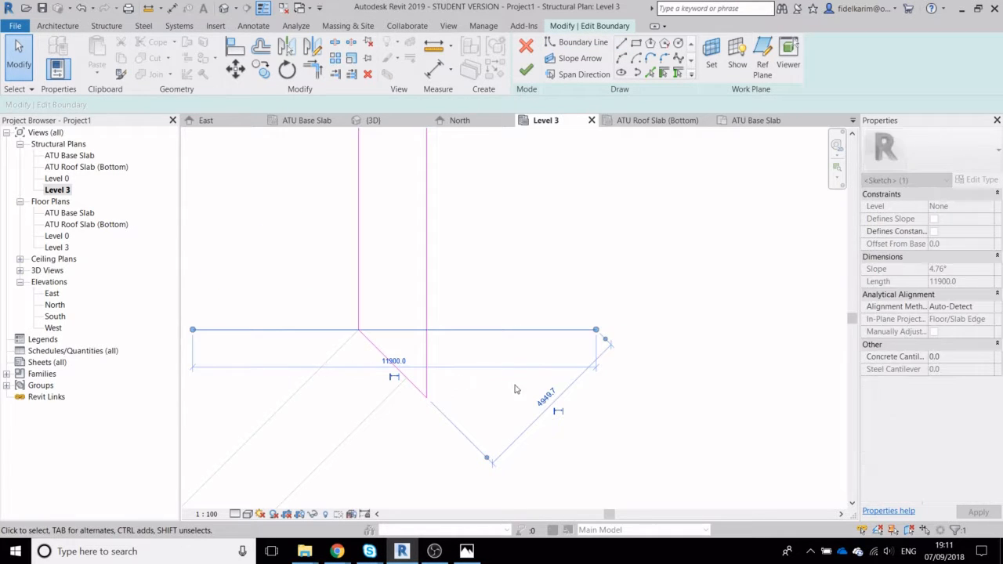
pyautogui.click(461, 378)
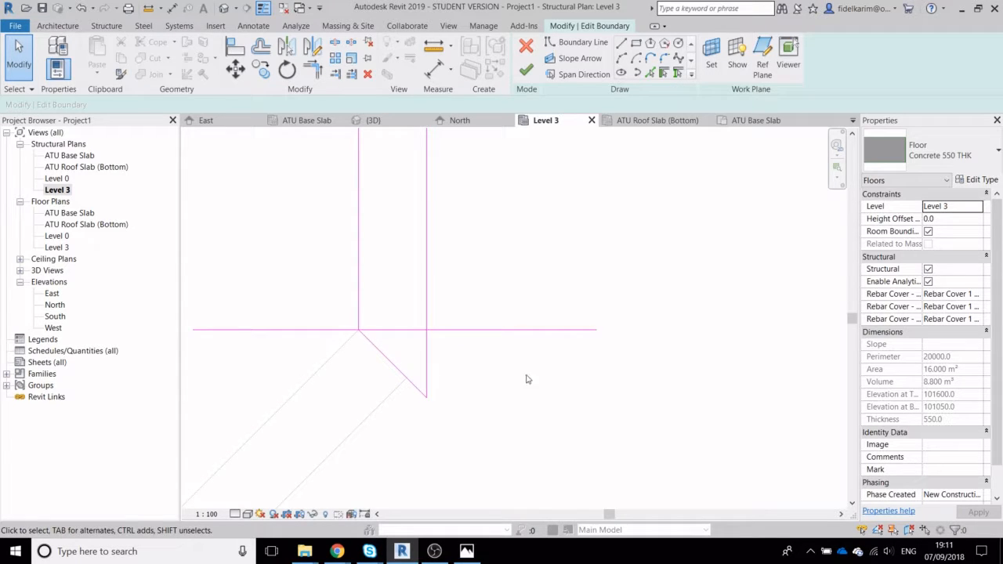
# Rotate the vertical slab's sloped end edge by 22.5° towards the horizontal about its lower-left corner
pyautogui.click(390, 361)
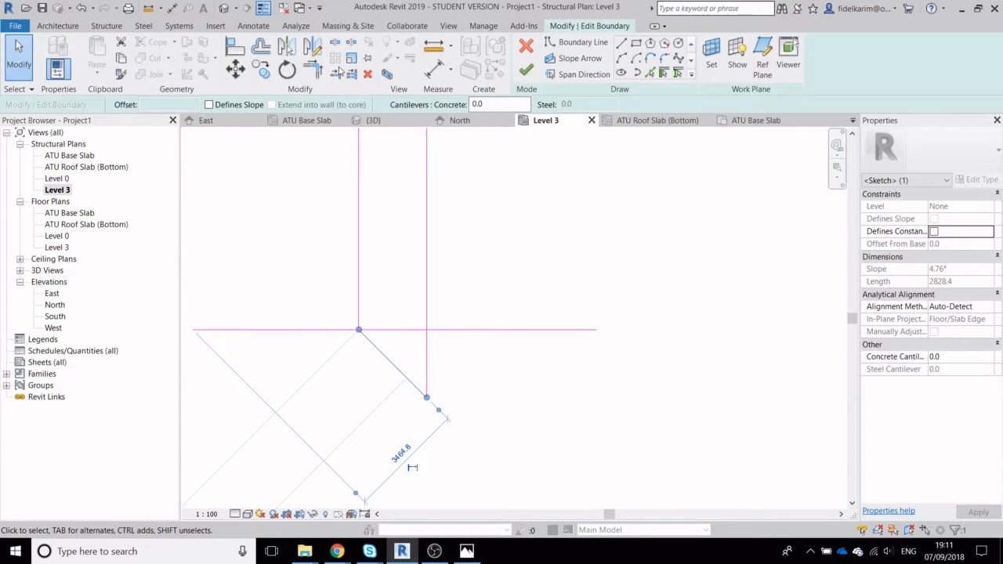
pyautogui.click(286, 70)
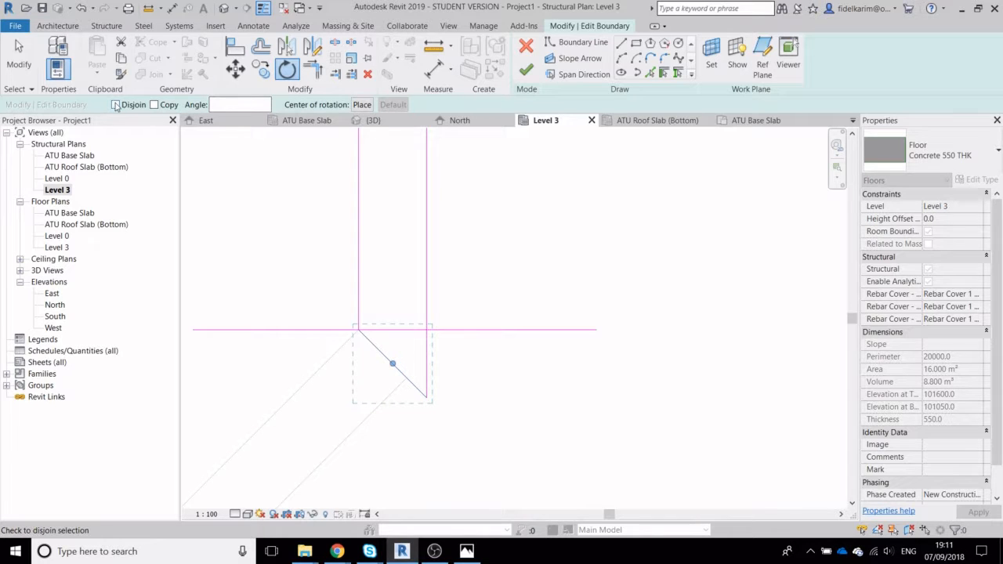
pyautogui.click(361, 105)
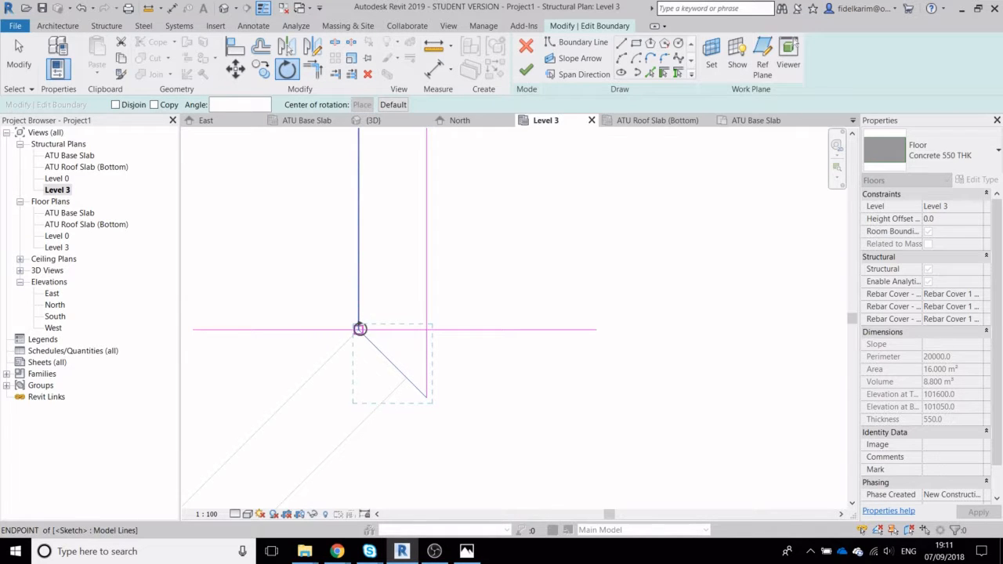
pyautogui.click(359, 329)
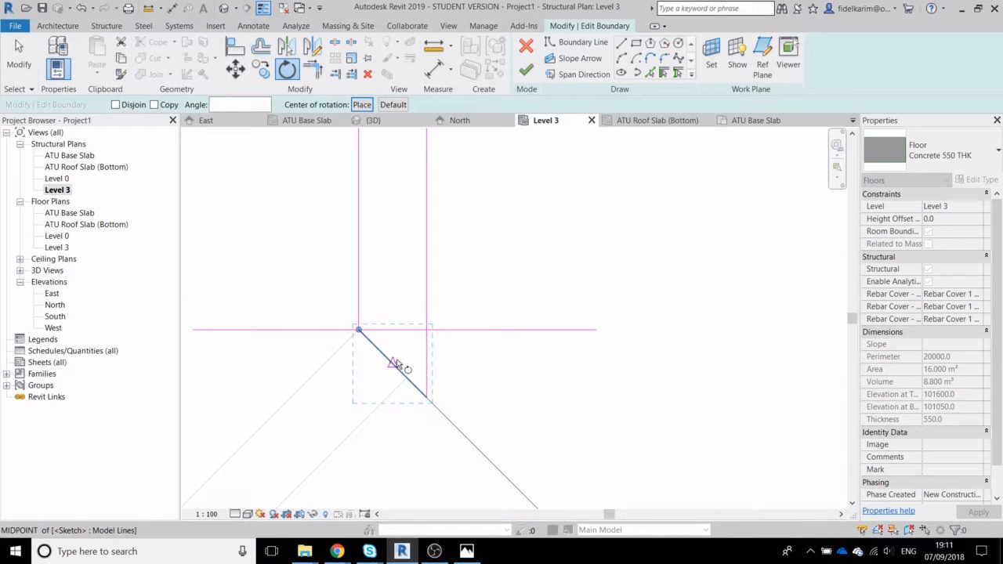
pyautogui.click(424, 398)
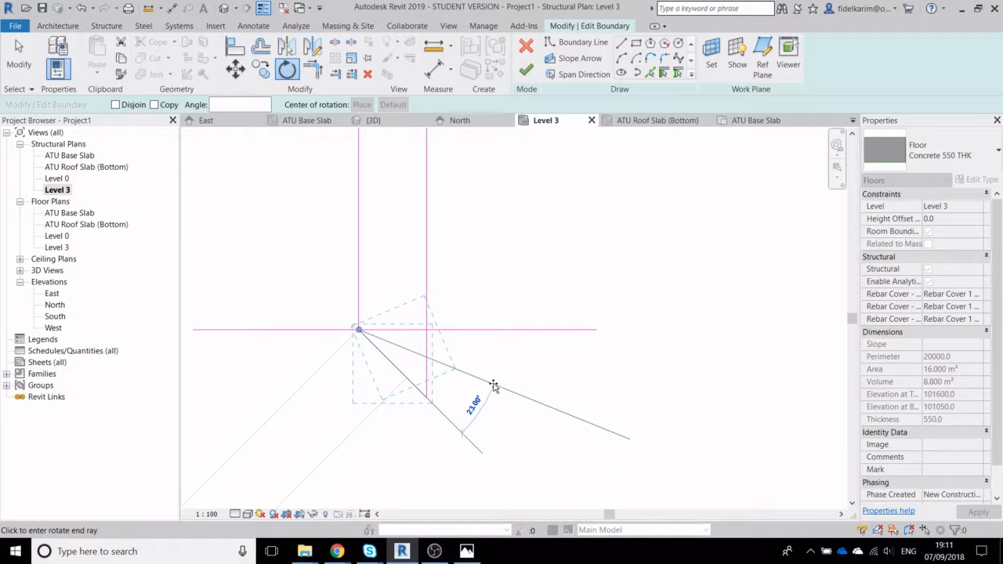
pyautogui.write('22.5')
pyautogui.press('Return')
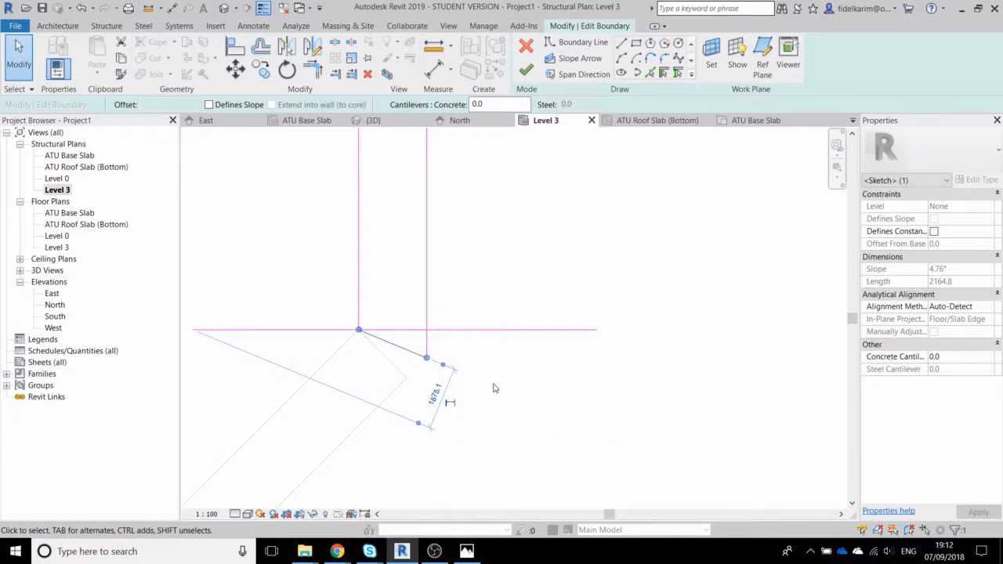
pyautogui.click(521, 381)
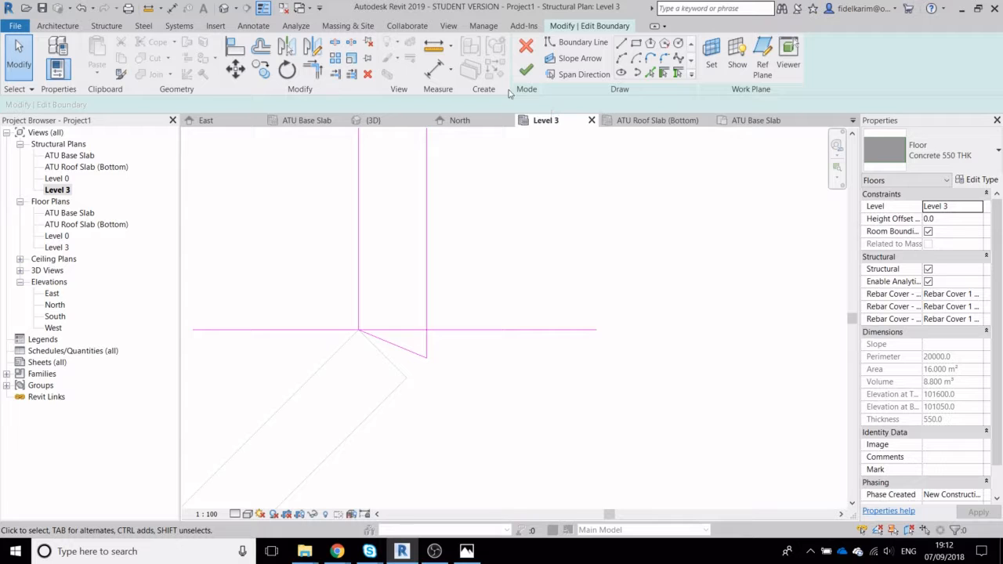
# Delete the horizontal reference line from the slab's boundary sketch
pyautogui.click(571, 329)
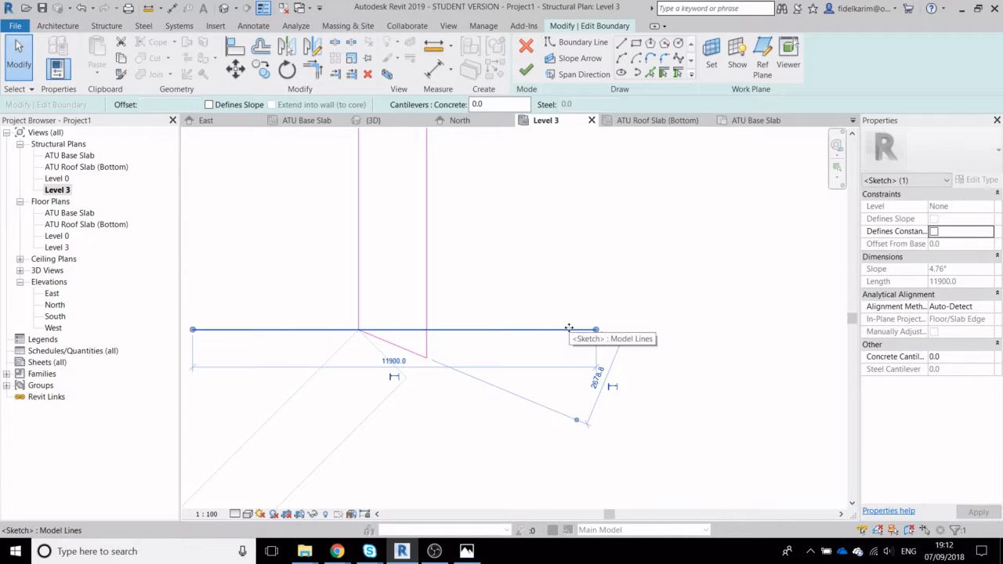
pyautogui.press('Delete')
pyautogui.scroll(-2, 488, 272)
pyautogui.moveTo(496, 260); pyautogui.dragTo(508, 324, button='middle')
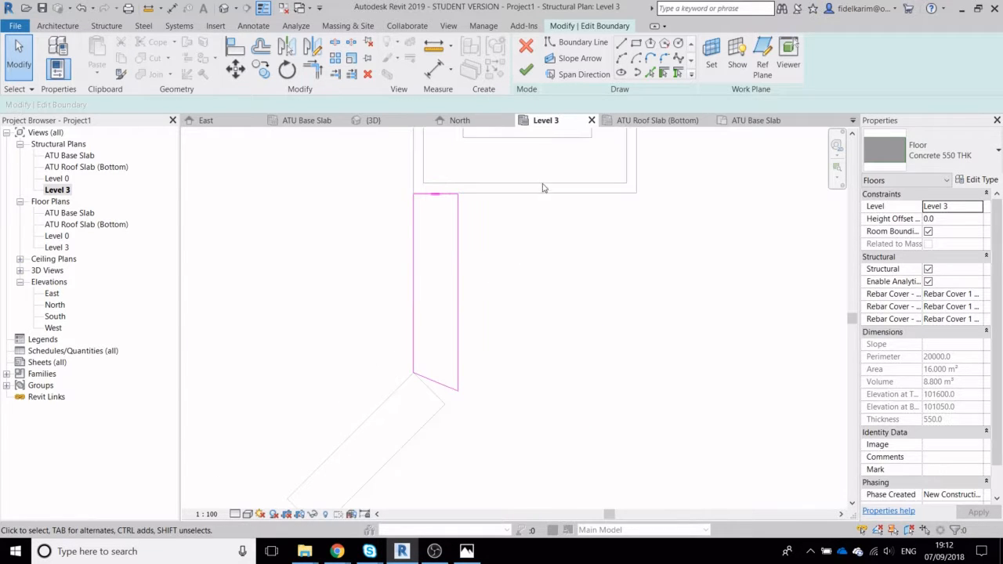
# Set the vertical slab's span direction along its long left edge and finish the boundary edit
pyautogui.click(571, 77)
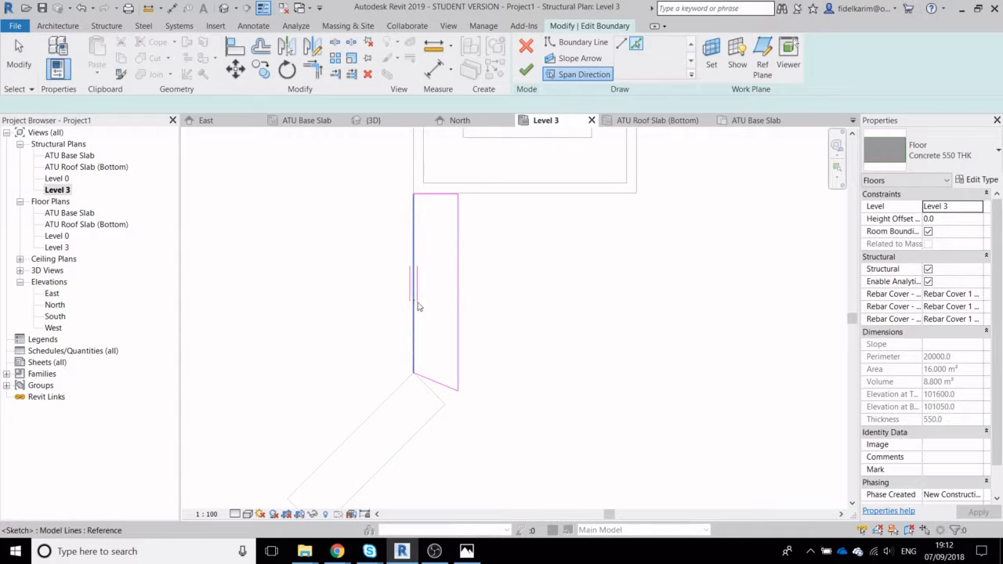
pyautogui.moveTo(517, 352); pyautogui.dragTo(548, 267, button='middle')
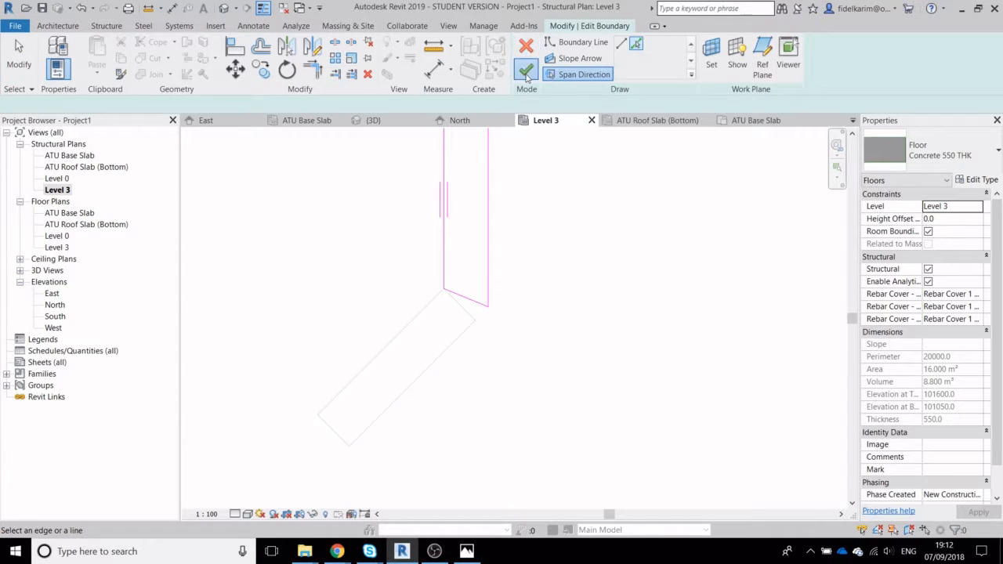
pyautogui.click(526, 73)
pyautogui.click(571, 375)
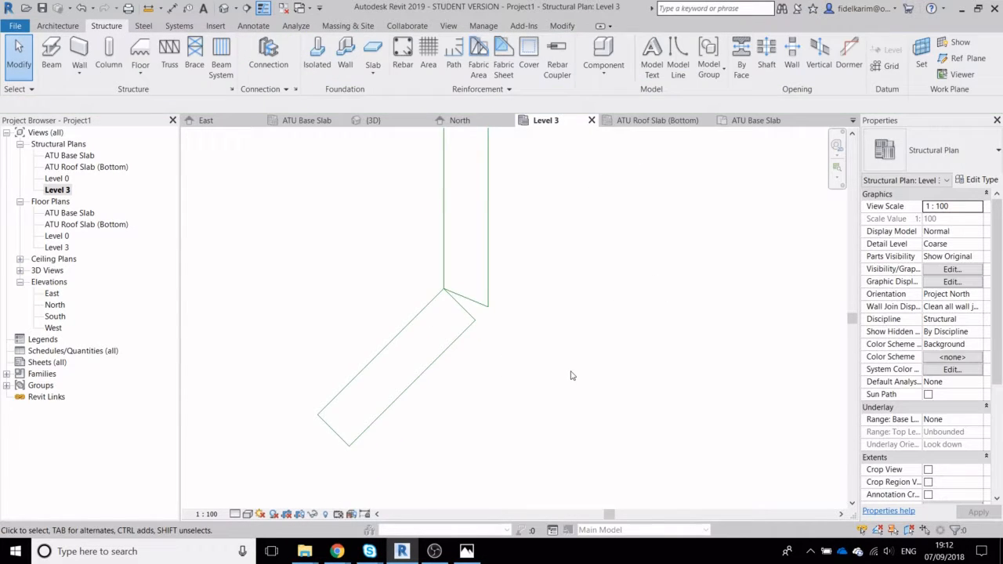
# Edit the angled slab's boundary so its upper end edge meets the vertical slab's lower-right corner along the mitred edge
pyautogui.doubleClick(455, 342)
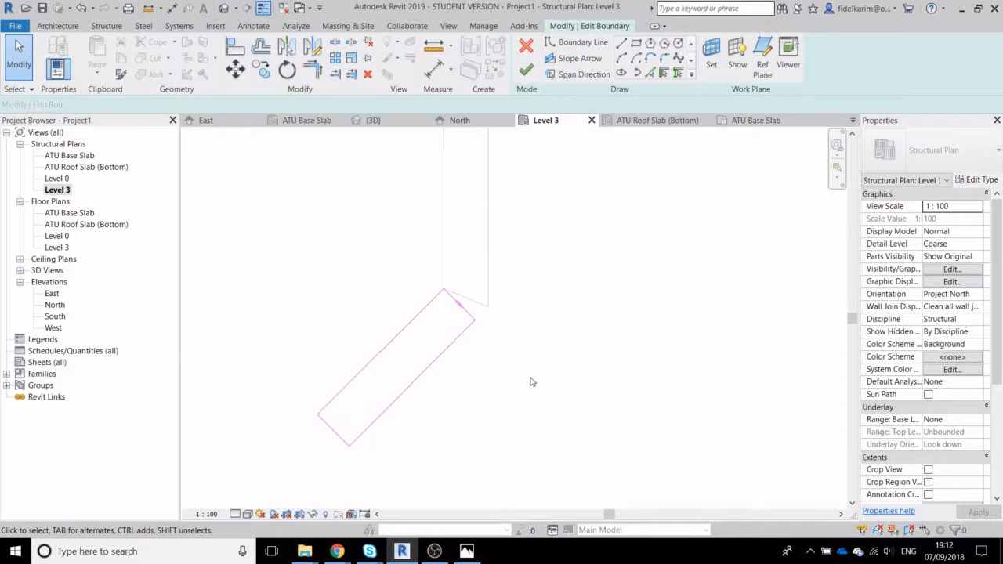
pyautogui.scroll(3, 474, 308)
pyautogui.click(466, 330)
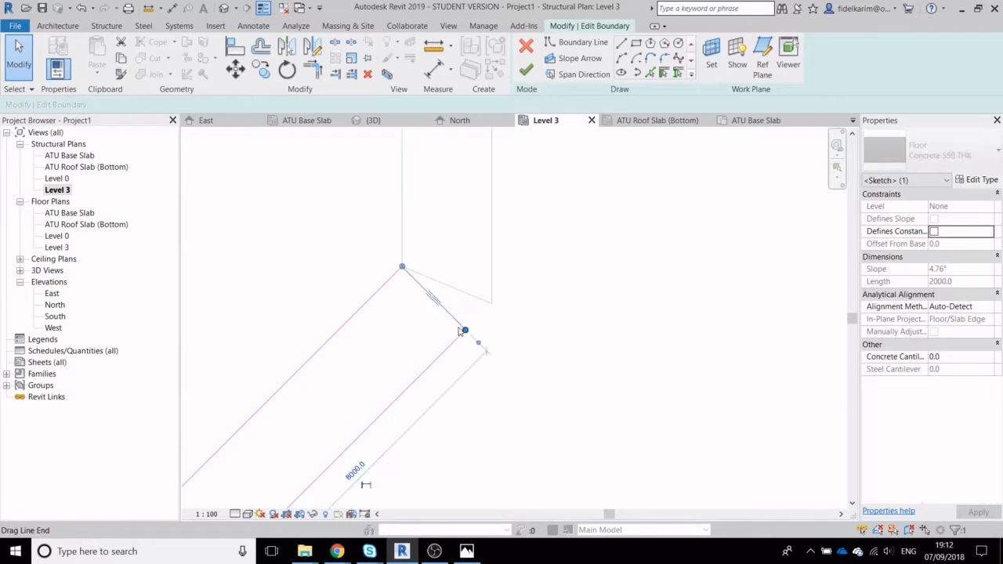
pyautogui.moveTo(465, 331); pyautogui.dragTo(491, 305)
pyautogui.click(460, 334)
pyautogui.click(564, 342)
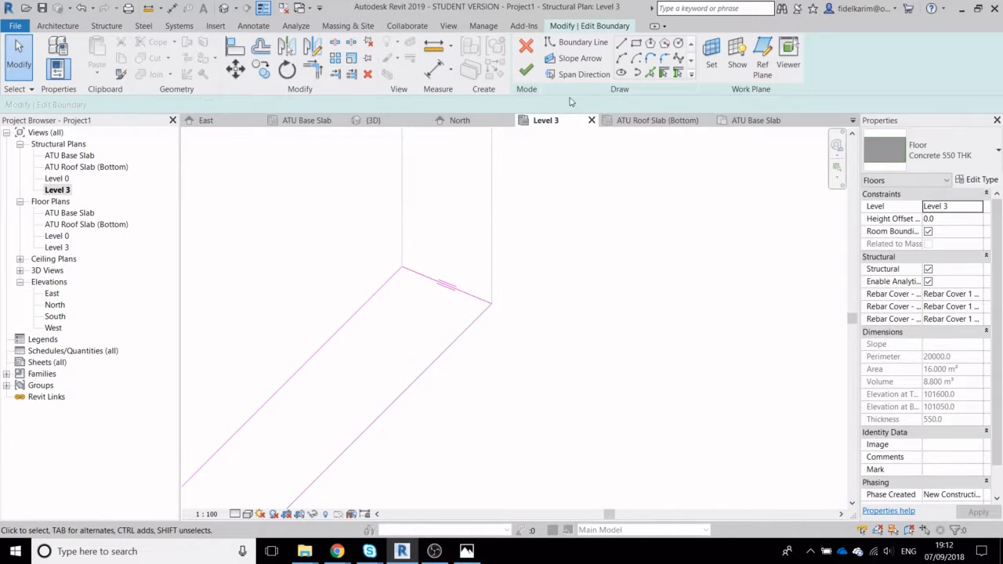
# Set the angled slab's span direction along its upper-left long edge and finish the boundary edit
pyautogui.click(579, 74)
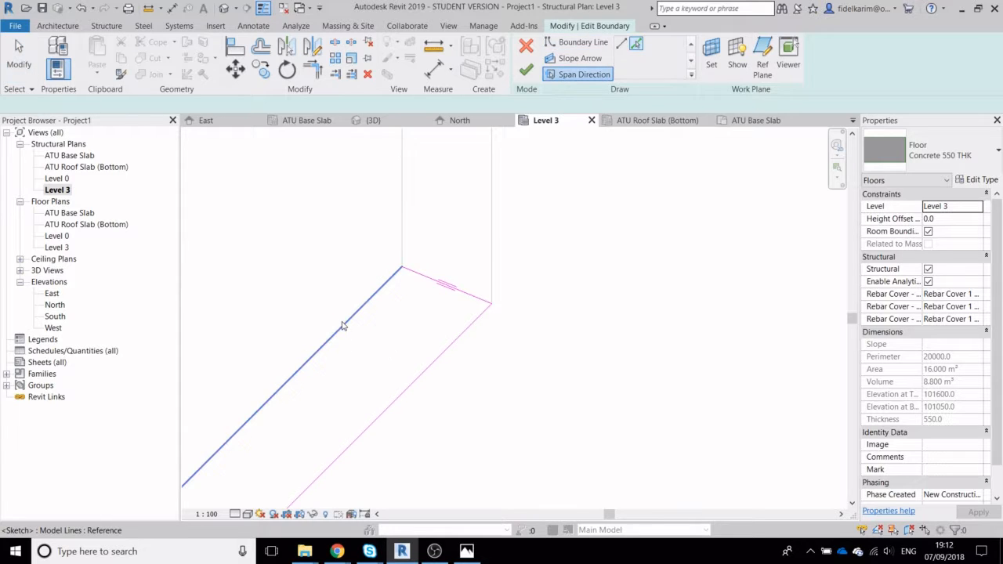
pyautogui.moveTo(373, 348); pyautogui.dragTo(451, 253, button='middle')
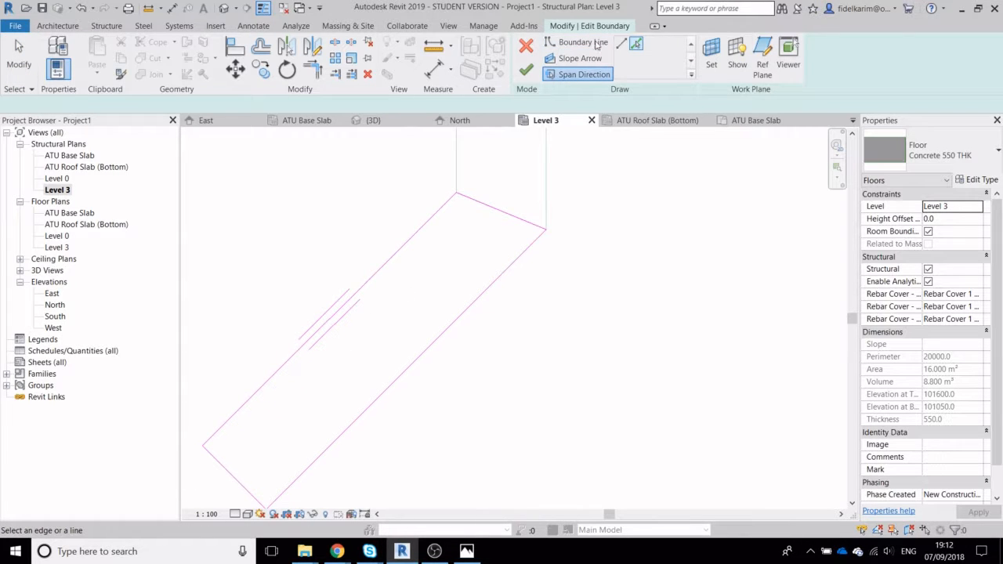
pyautogui.click(525, 70)
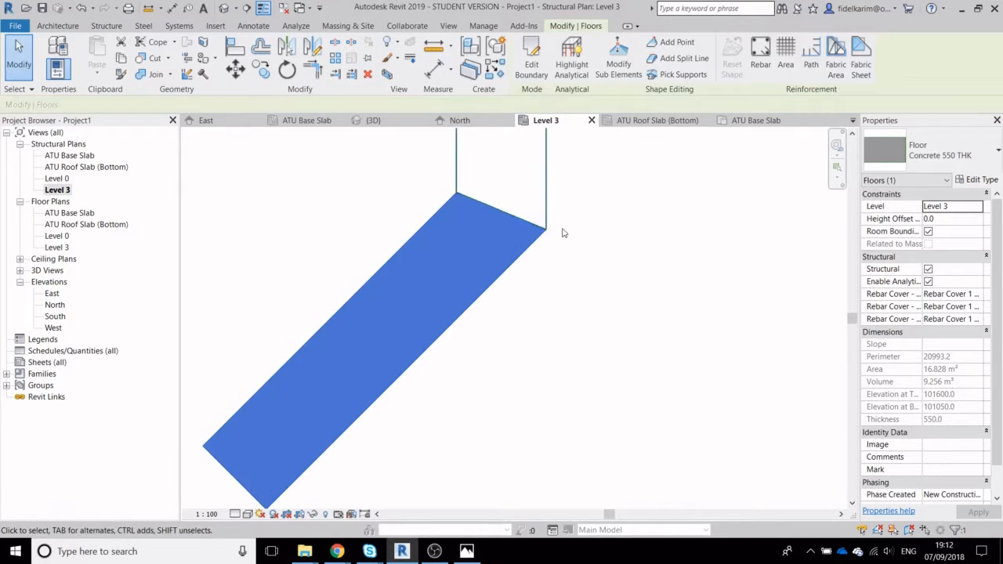
pyautogui.click(529, 306)
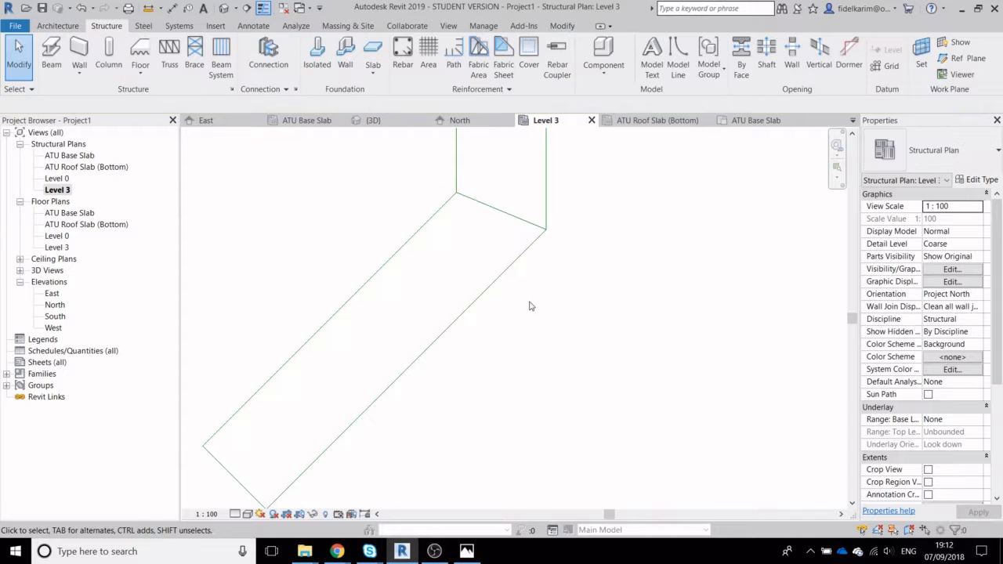
# Examine the mitred joint between the angled and vertical slabs at close range
pyautogui.click(474, 292)
pyautogui.scroll(2, 494, 202)
pyautogui.scroll(7, 479, 203)
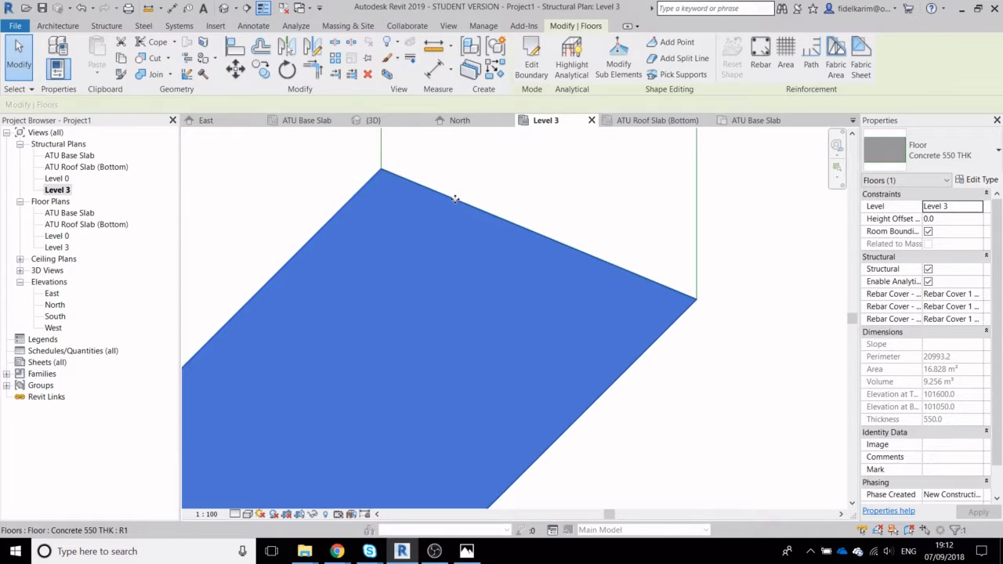
pyautogui.click(450, 173)
pyautogui.scroll(-4, 558, 191)
pyautogui.moveTo(625, 224); pyautogui.dragTo(530, 264, button='middle')
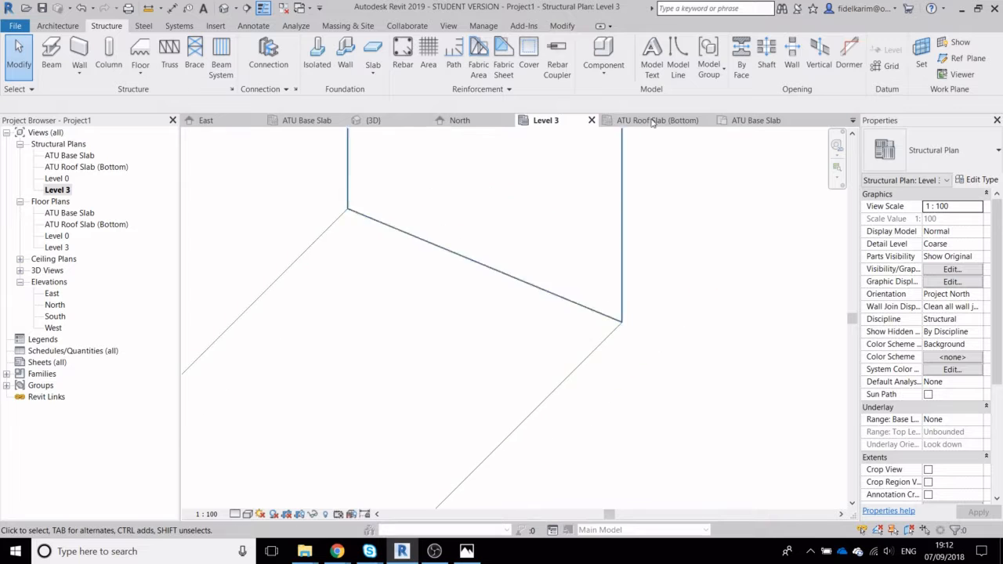
pyautogui.scroll(-3, 659, 131)
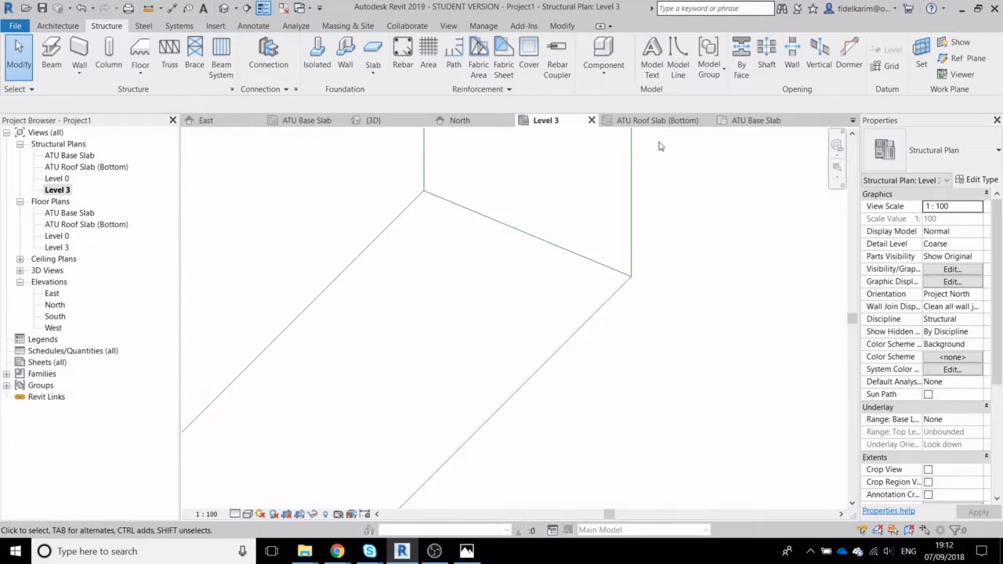
# Create a model line from the slabs' mitred edge and extend it past both corners to about 3900 mm long
pyautogui.click(678, 62)
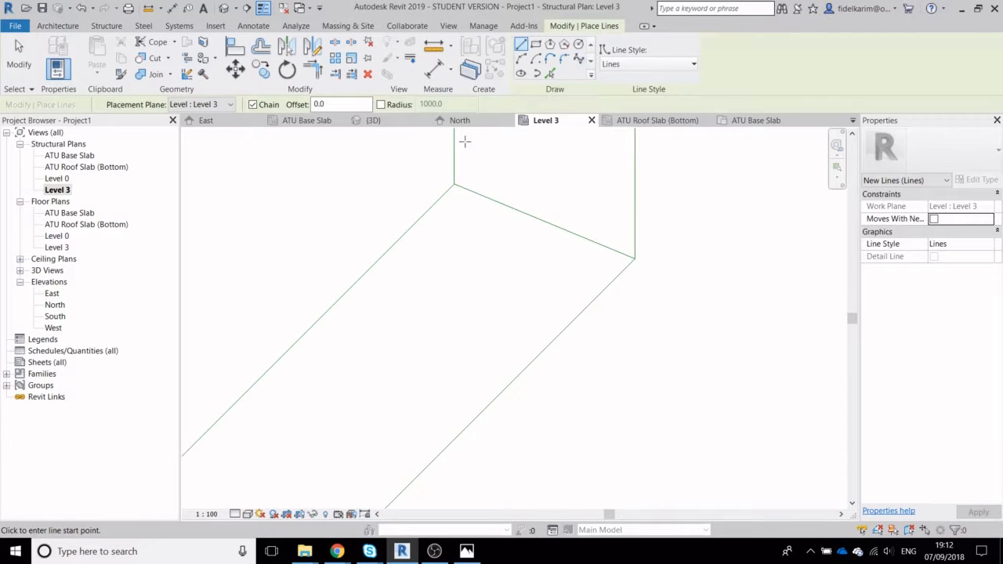
pyautogui.click(454, 186)
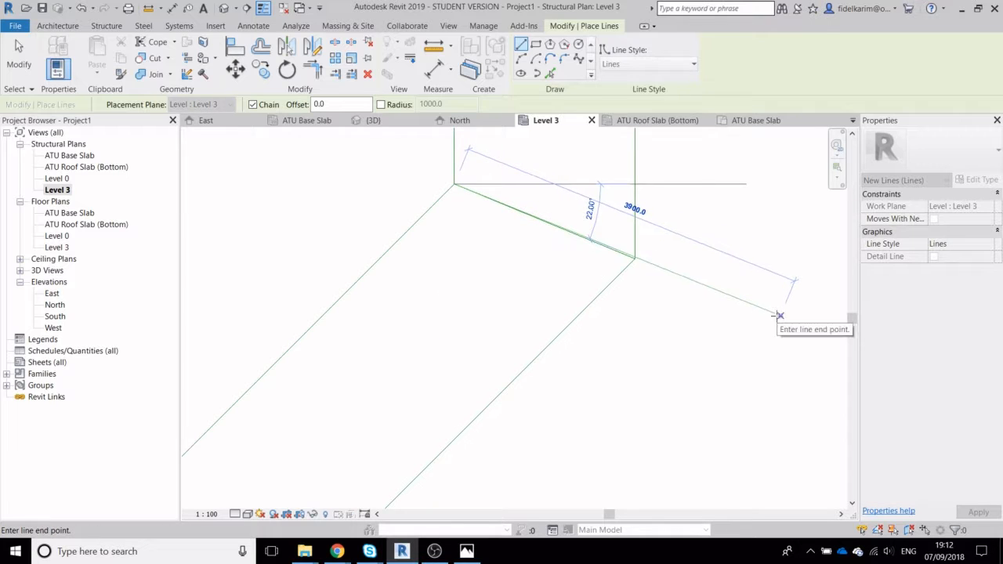
pyautogui.click(551, 74)
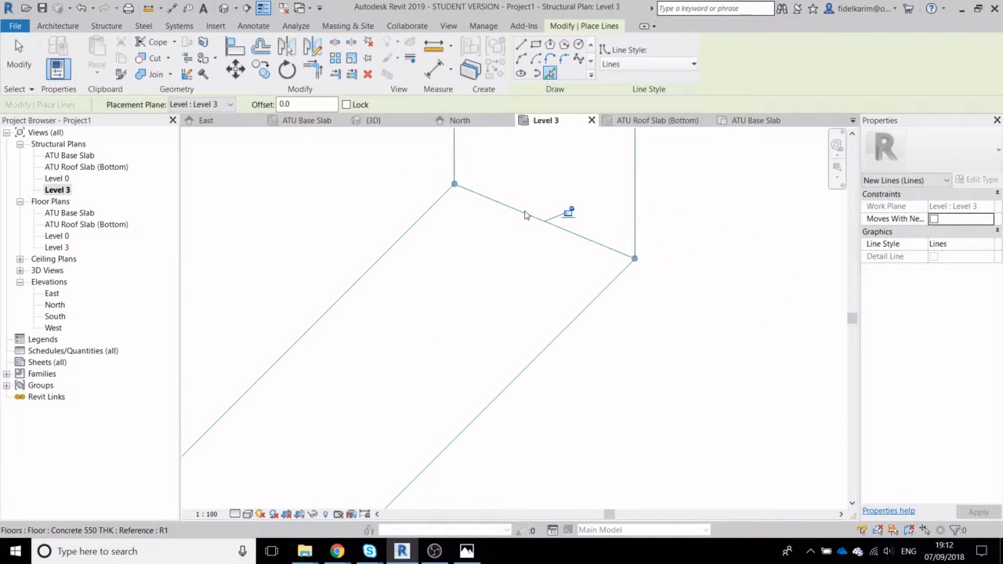
pyautogui.moveTo(454, 184); pyautogui.dragTo(394, 159)
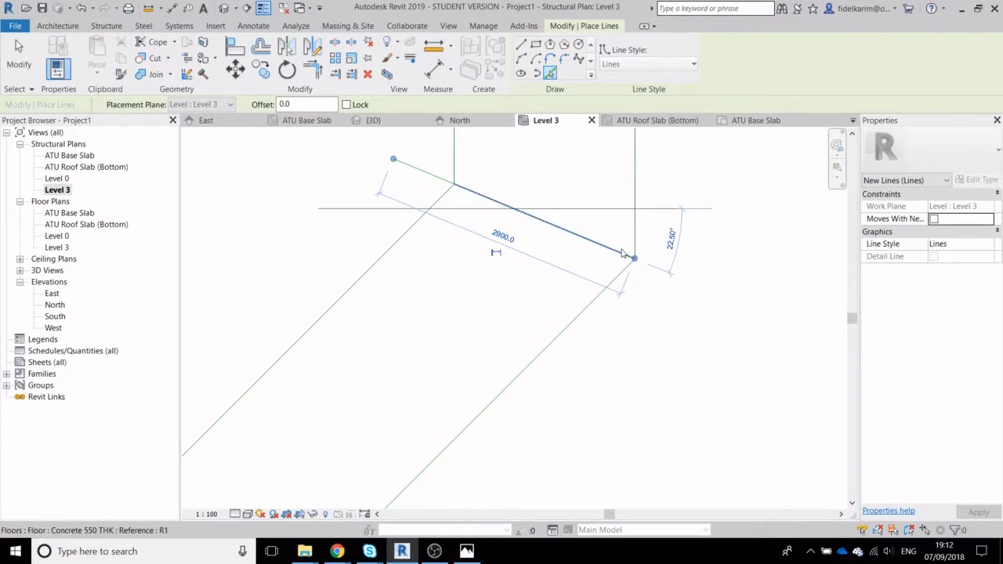
pyautogui.moveTo(635, 258); pyautogui.dragTo(720, 292)
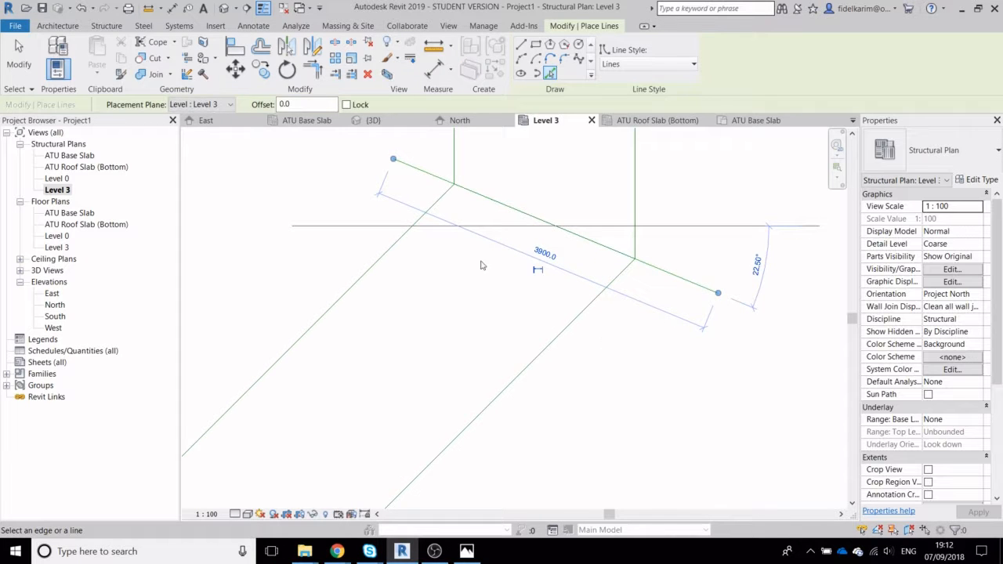
# Try to move the angled slab 50 mm away from the vertical slab along its long edge
pyautogui.click(262, 49)
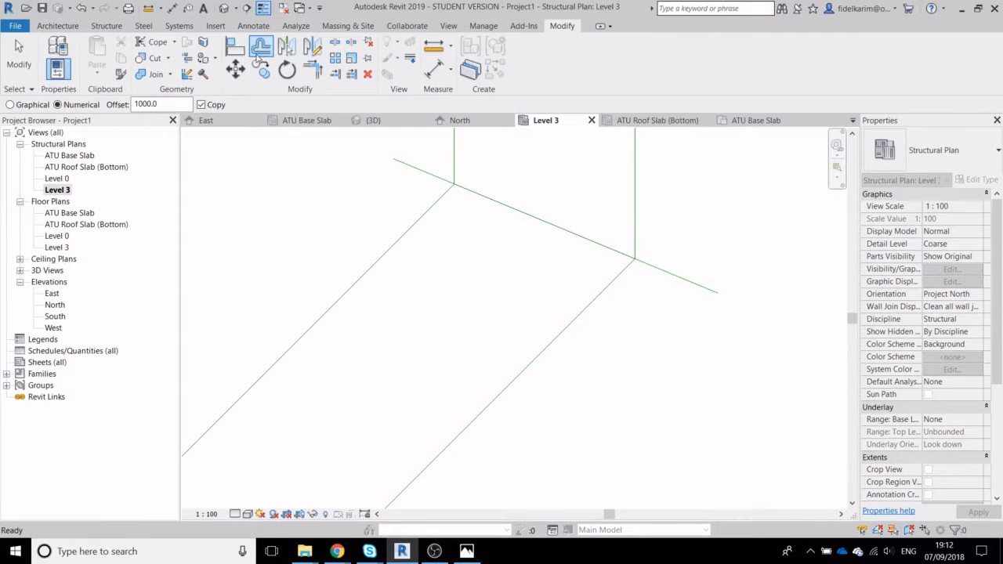
pyautogui.press('Escape')
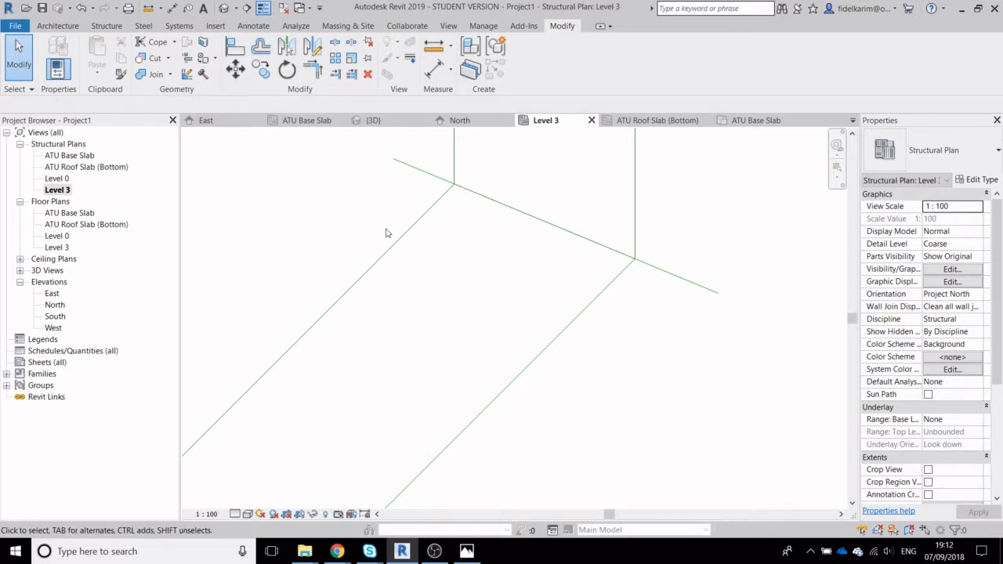
pyautogui.click(412, 226)
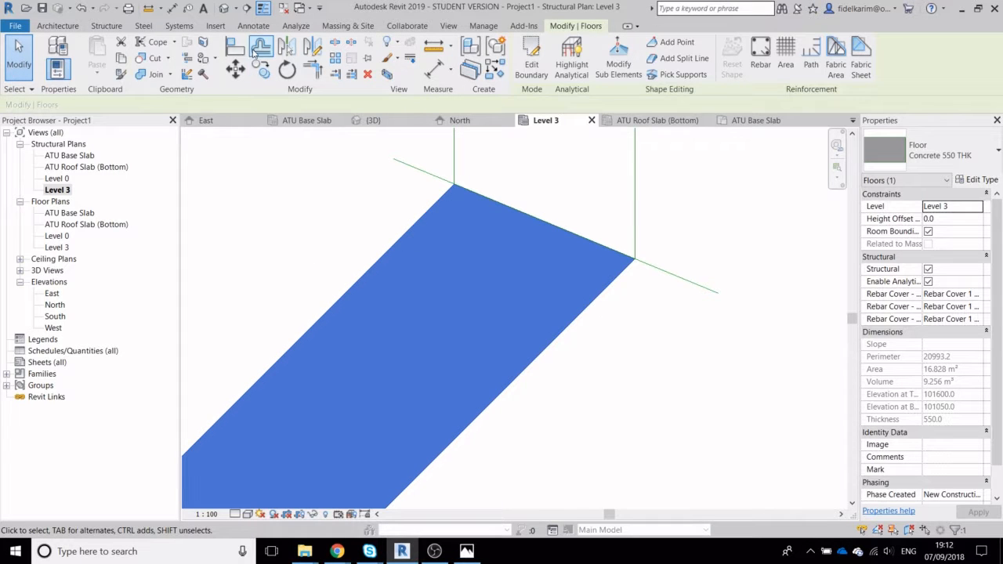
pyautogui.click(236, 70)
pyautogui.click(422, 216)
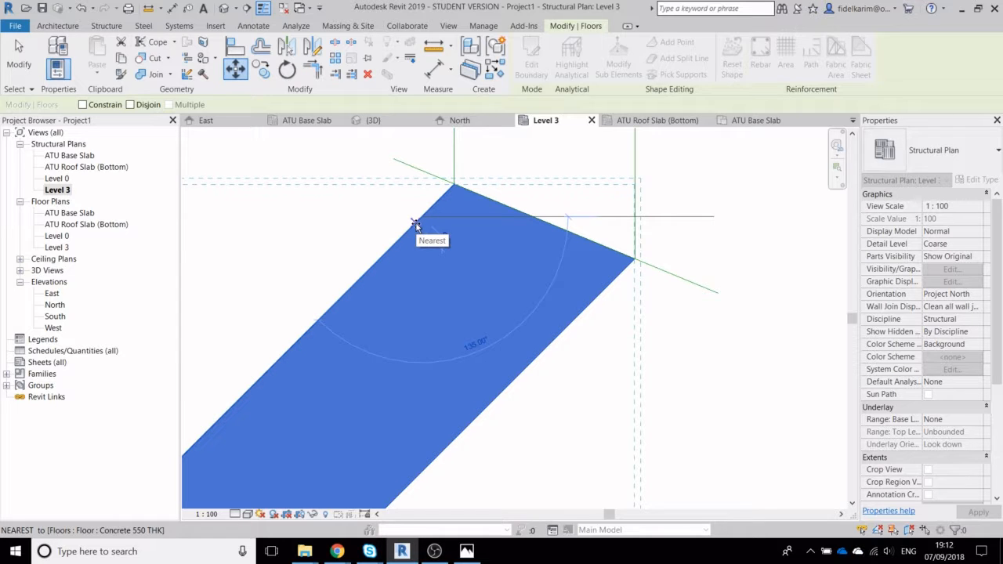
pyautogui.write('50')
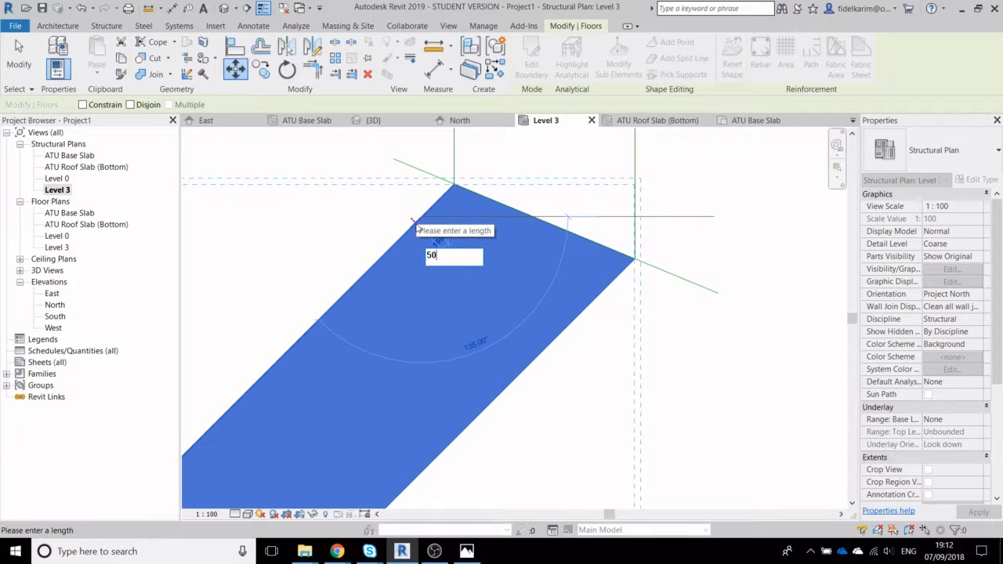
pyautogui.press('Return')
pyautogui.press('Escape')
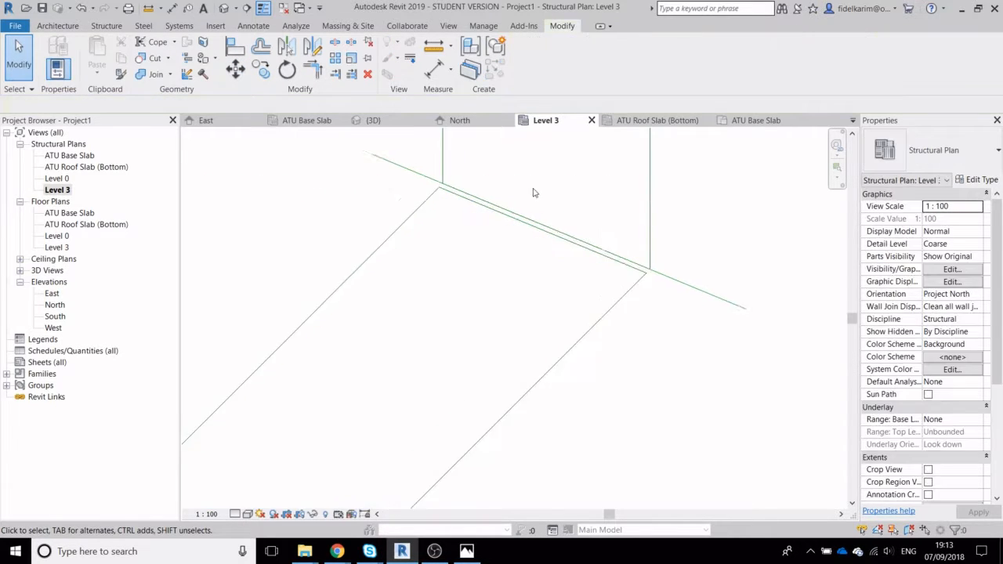
pyautogui.scroll(6, 403, 192)
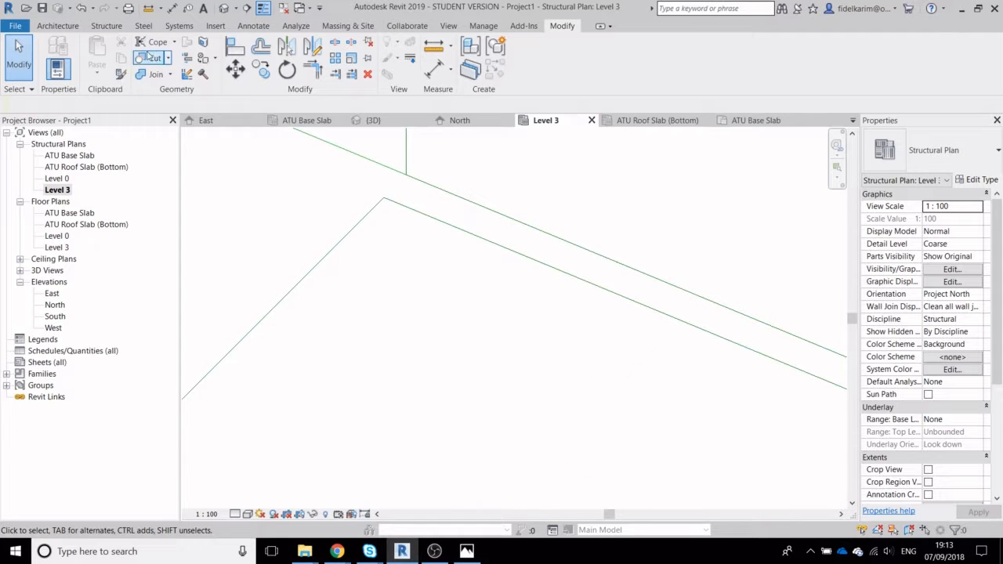
pyautogui.scroll(-3, 735, 307)
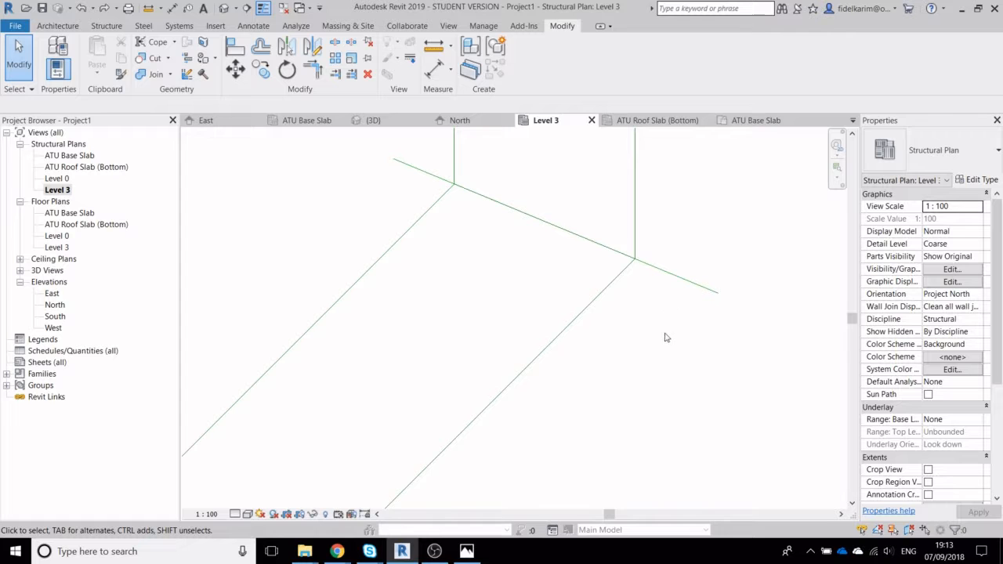
# Offset a copy of the model line 50 mm from the mitred edge towards the angled slab
pyautogui.click(260, 46)
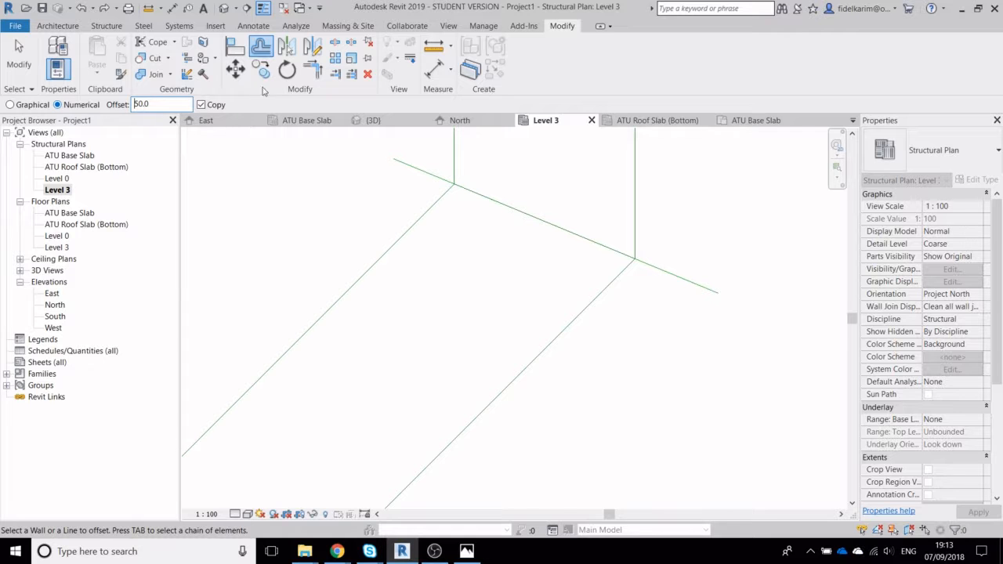
pyautogui.click(662, 279)
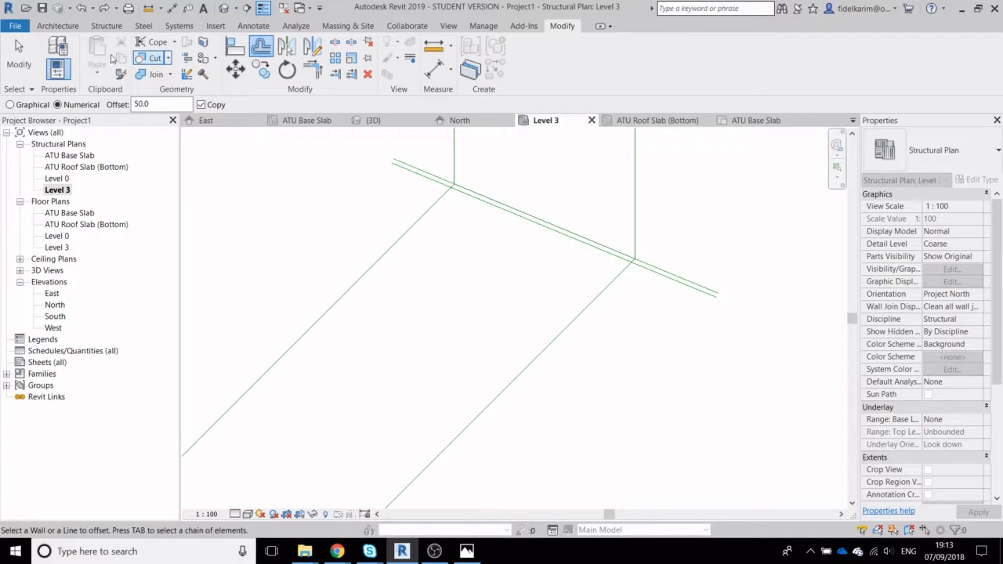
pyautogui.click(15, 66)
# Move the angled slab by its upper corner along its long edge to the intersection with the offset line
pyautogui.click(425, 217)
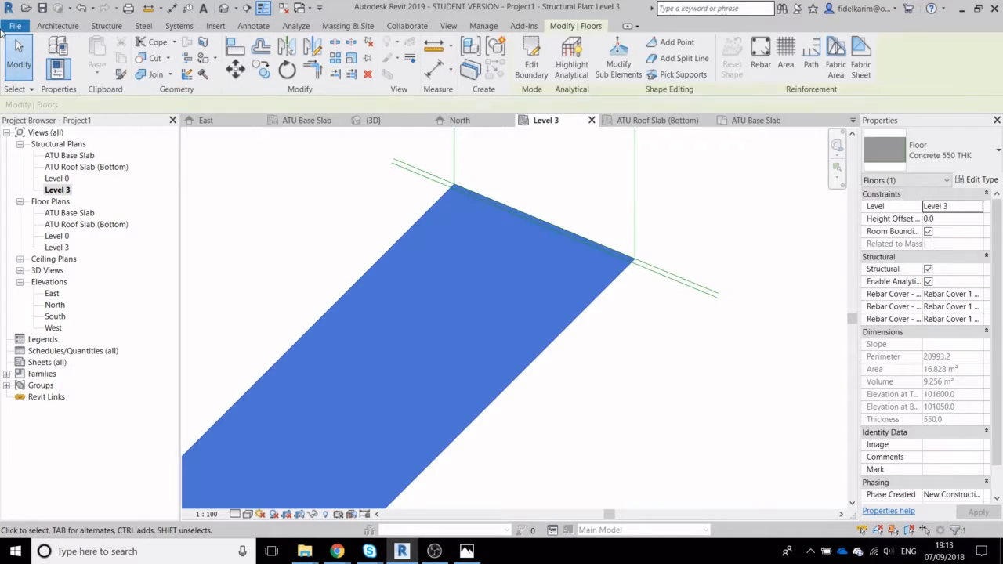
pyautogui.click(235, 69)
pyautogui.scroll(2, 469, 190)
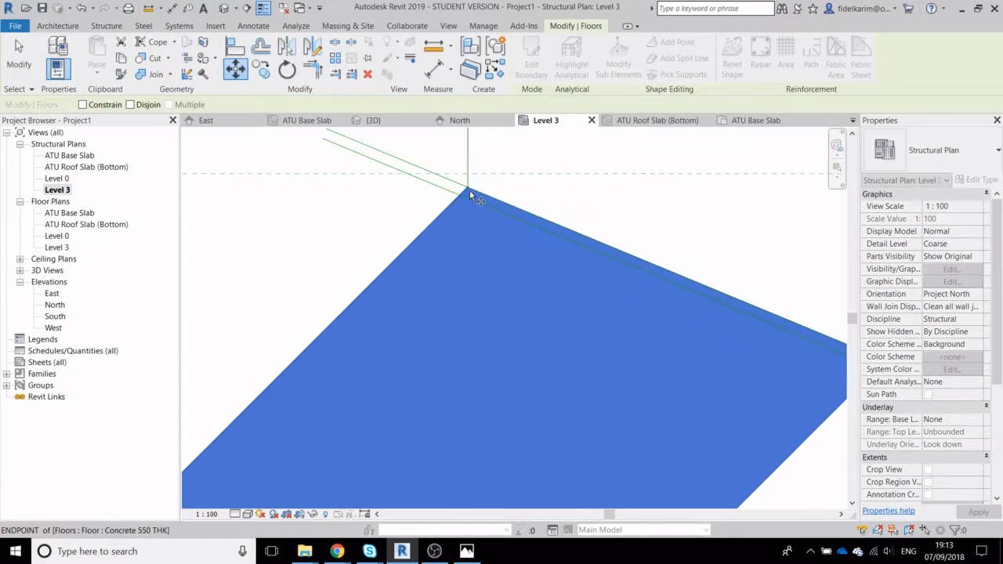
pyautogui.click(467, 190)
pyautogui.click(460, 196)
pyautogui.click(367, 213)
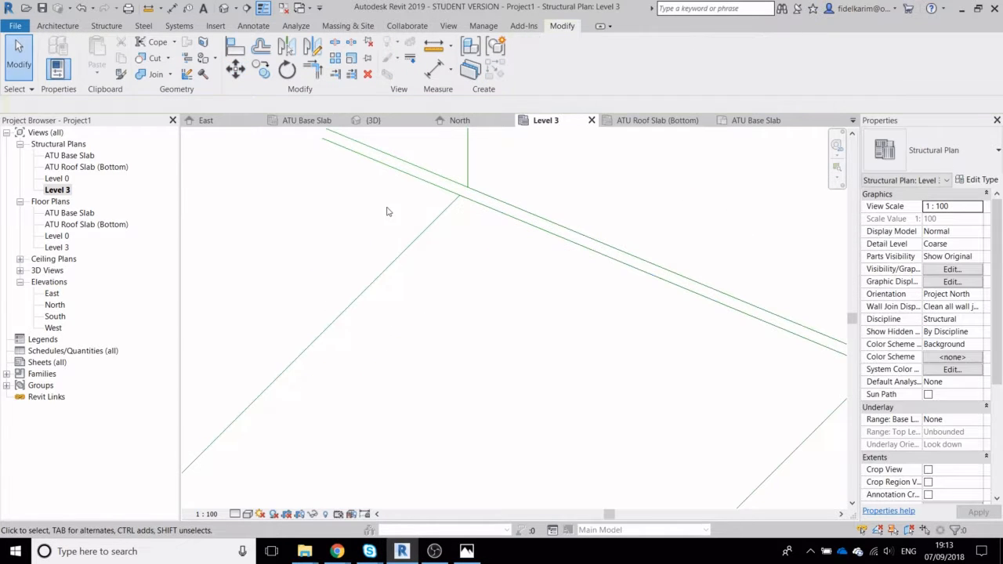
# Delete both construction model lines at the joint between the slabs
pyautogui.moveTo(386, 205); pyautogui.dragTo(342, 143)
pyautogui.press('Delete')
pyautogui.scroll(-4, 440, 195)
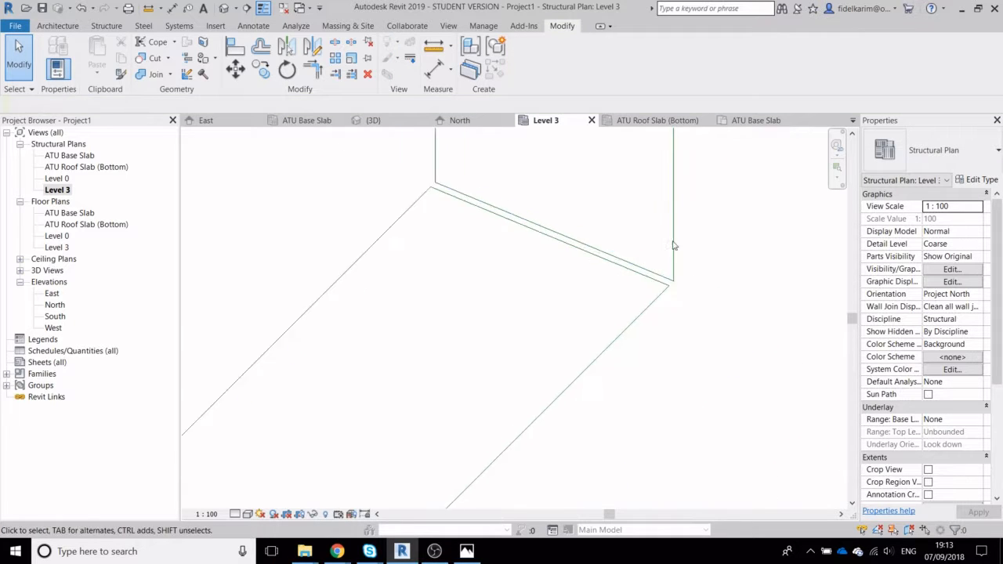
# Examine the gap between the mitred slab edges at both corners
pyautogui.scroll(5, 680, 279)
pyautogui.scroll(3, 678, 294)
pyautogui.scroll(-4, 631, 294)
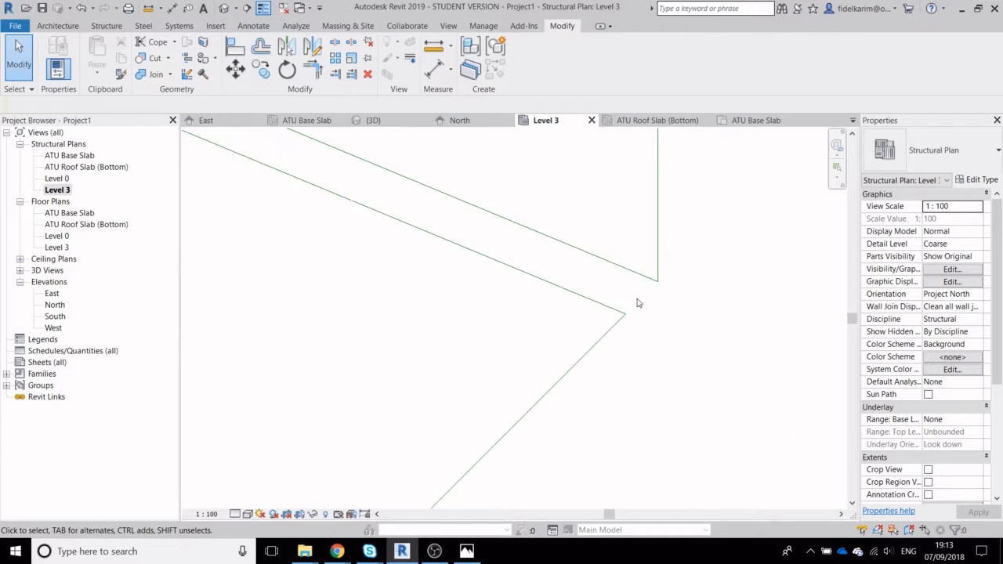
pyautogui.moveTo(483, 285); pyautogui.dragTo(577, 287, button='middle')
pyautogui.scroll(7, 513, 251)
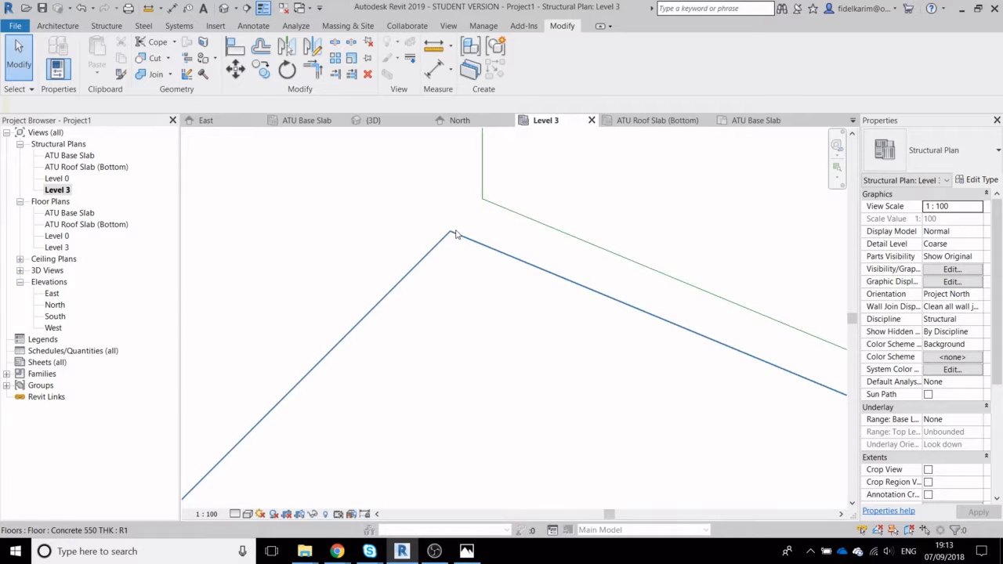
pyautogui.scroll(-7, 455, 233)
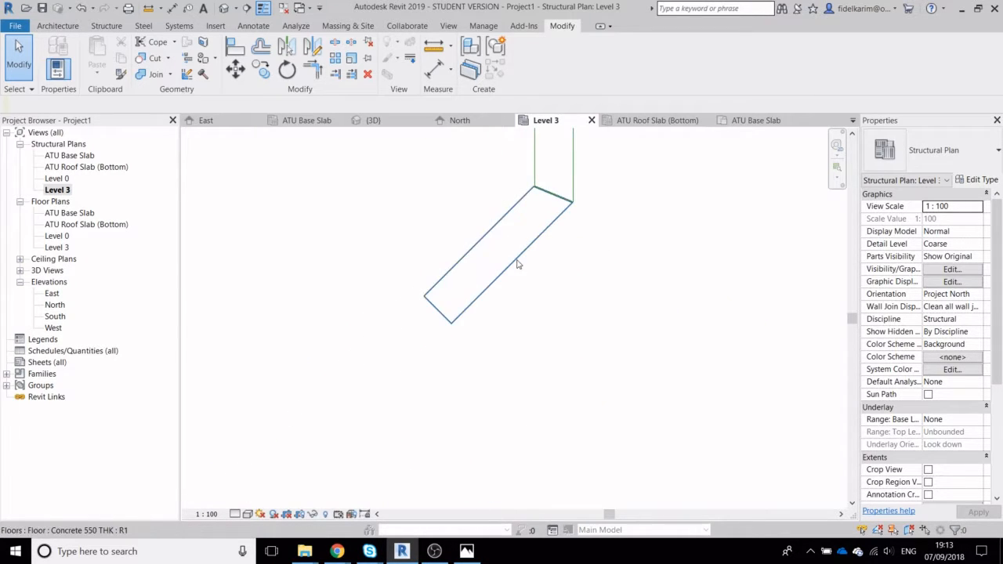
# Mirror a copy of the angled slab about its lower square end edge
pyautogui.click(516, 264)
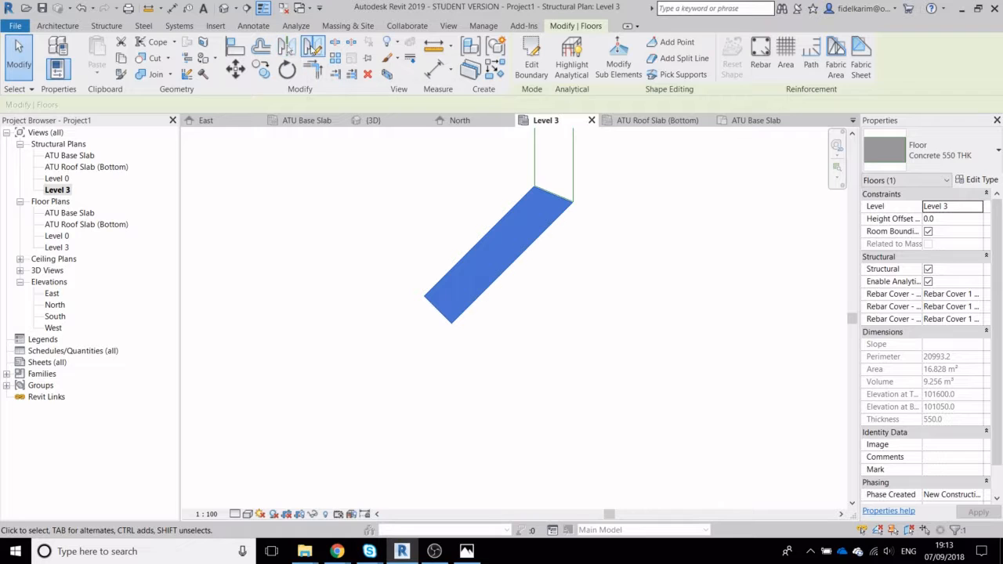
pyautogui.click(311, 45)
pyautogui.scroll(4, 437, 311)
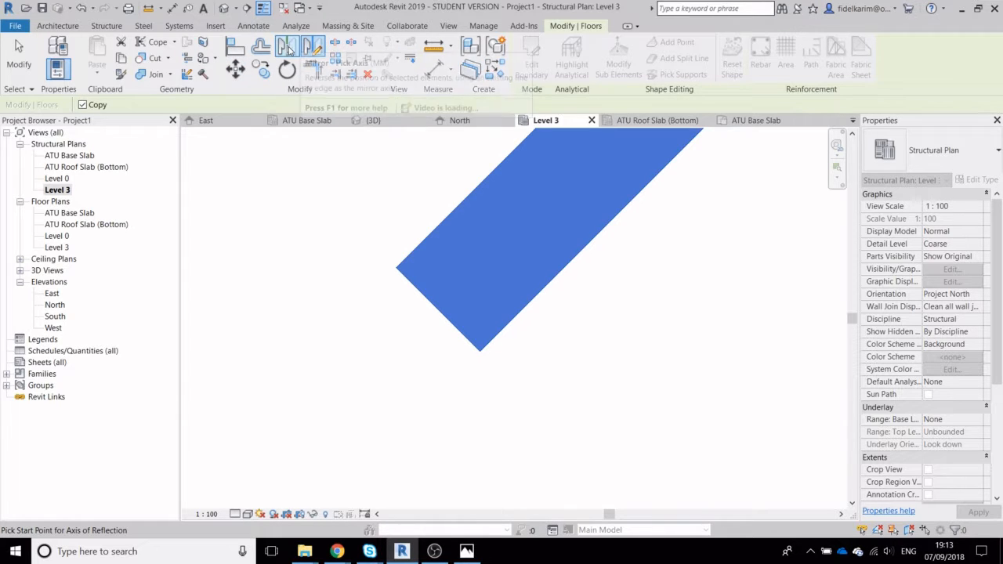
pyautogui.press('Escape')
pyautogui.click(288, 49)
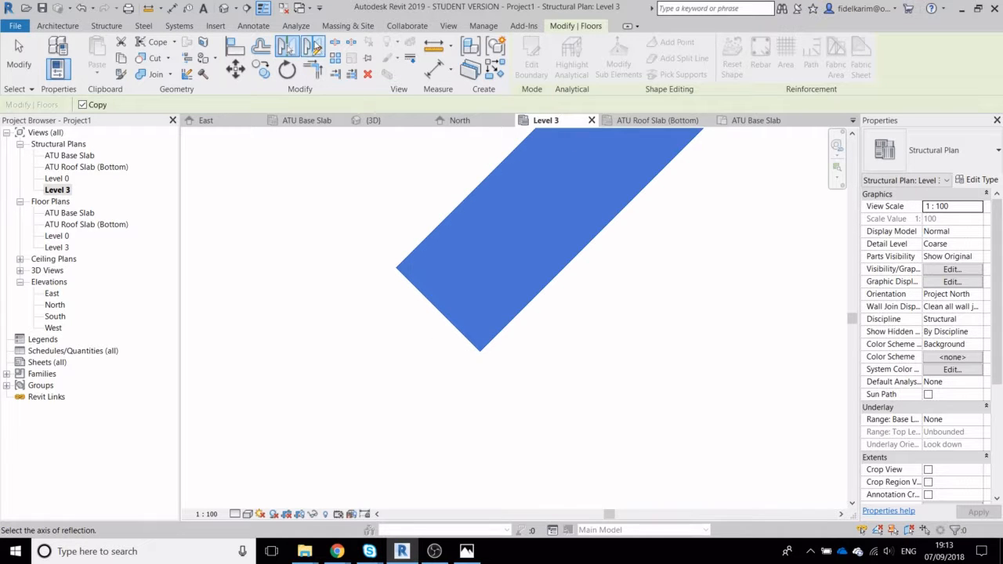
pyautogui.click(312, 47)
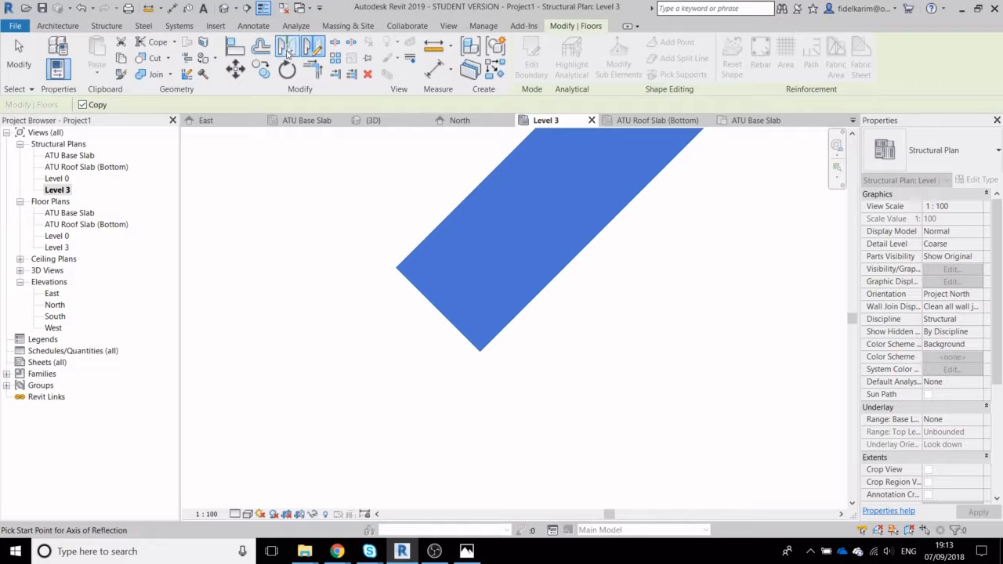
pyautogui.click(288, 49)
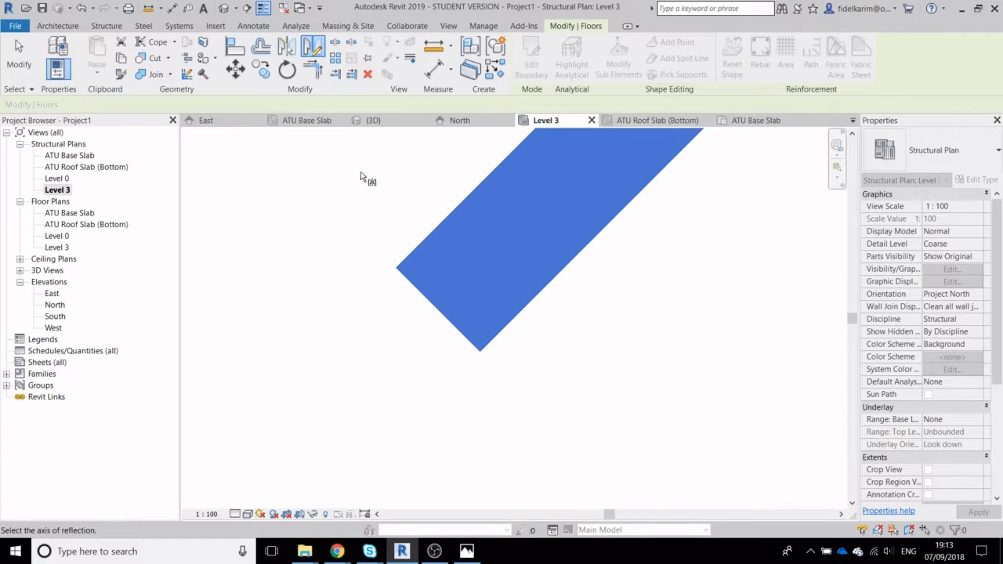
pyautogui.click(426, 300)
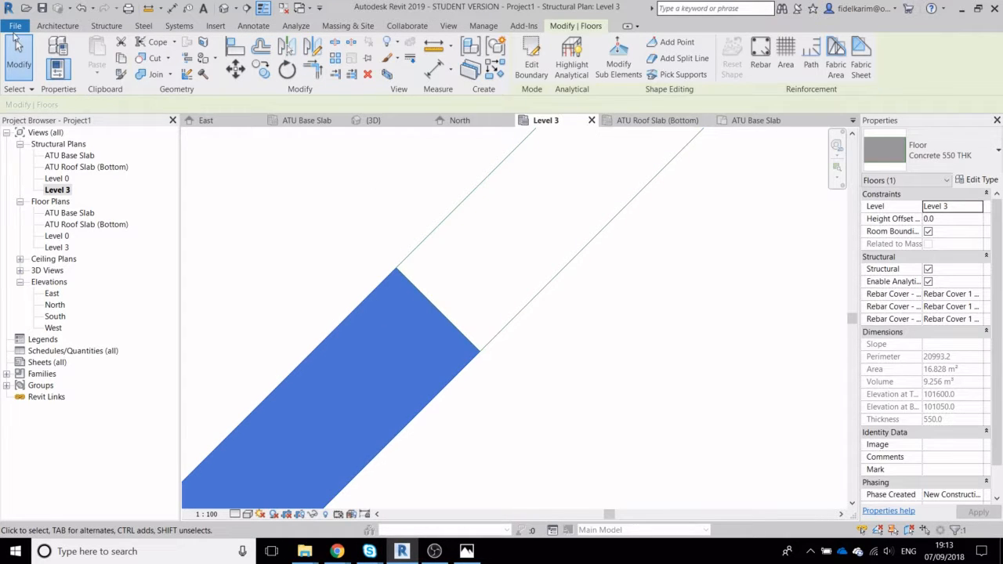
pyautogui.click(527, 404)
# Move the mirrored slab 50 mm along its length away from the first angled slab, leaving a gap at the square ends
pyautogui.scroll(1, 527, 403)
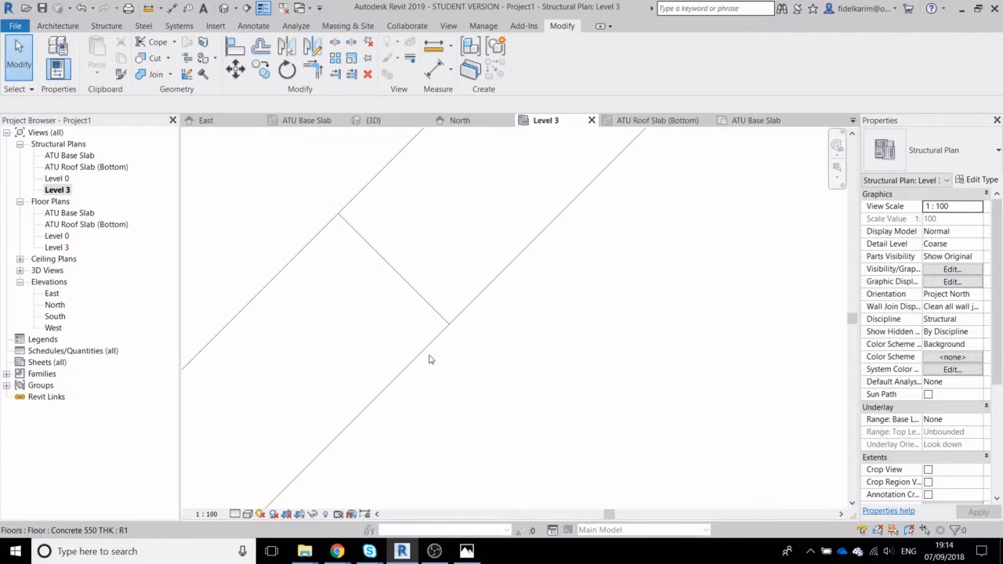
pyautogui.click(421, 358)
pyautogui.click(235, 69)
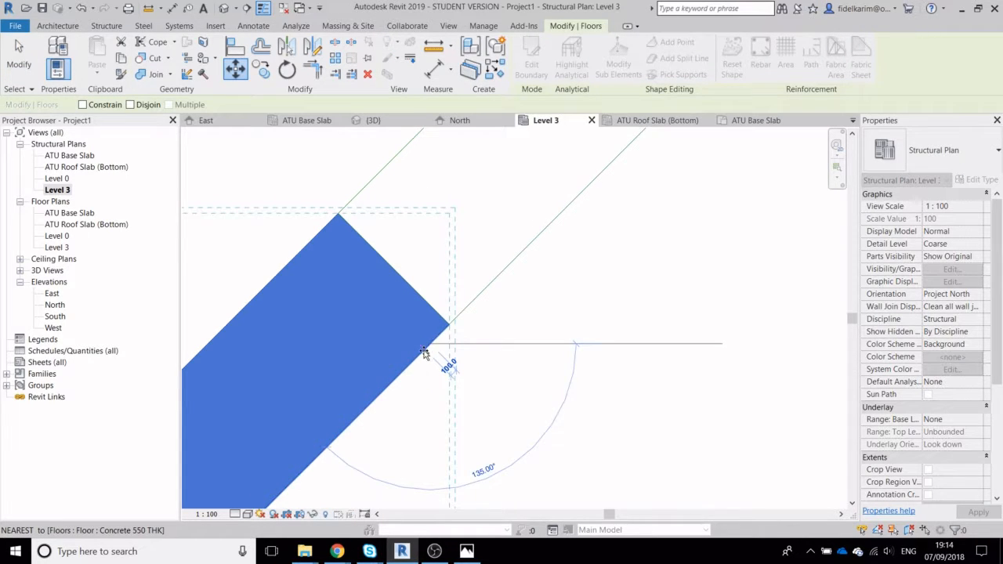
pyautogui.write('50')
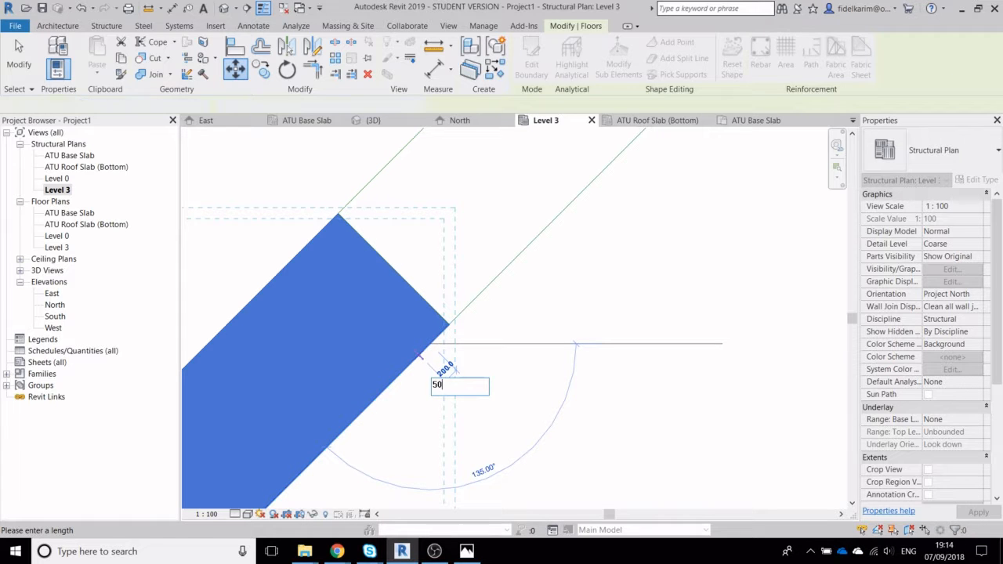
pyautogui.press('Return')
pyautogui.click(532, 365)
pyautogui.scroll(-5, 504, 374)
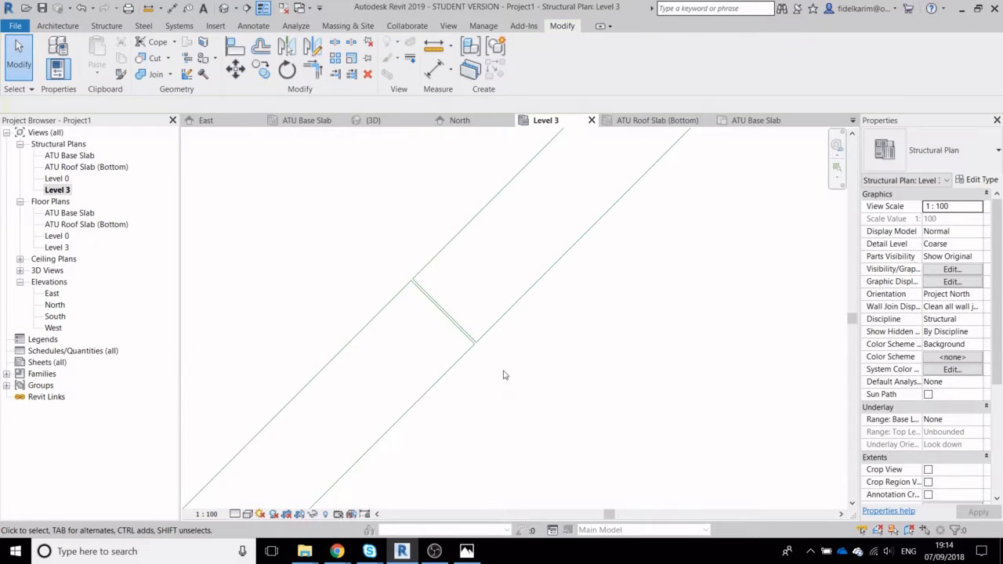
# Mirror a copy of the lower angled slab about its lengthwise centreline, starting the axis at the midpoint of its square end
pyautogui.moveTo(510, 421); pyautogui.dragTo(524, 397, button='middle')
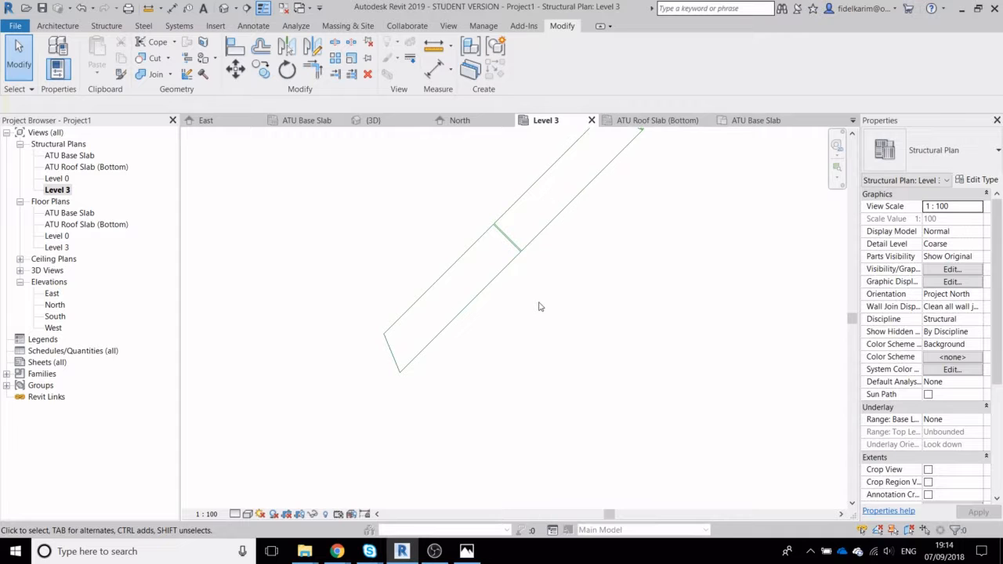
pyautogui.scroll(-3, 539, 306)
pyautogui.scroll(1, 514, 307)
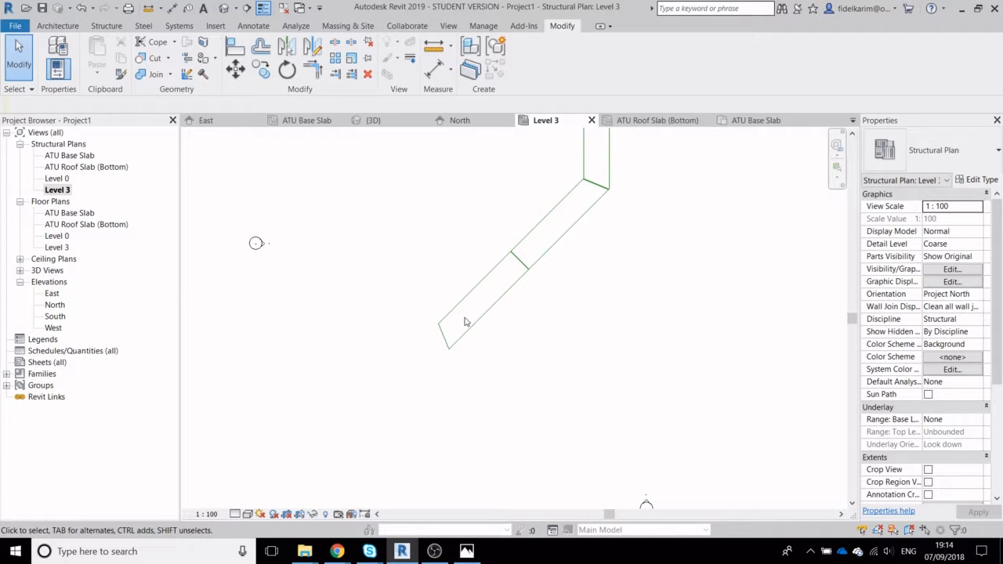
pyautogui.scroll(3, 453, 332)
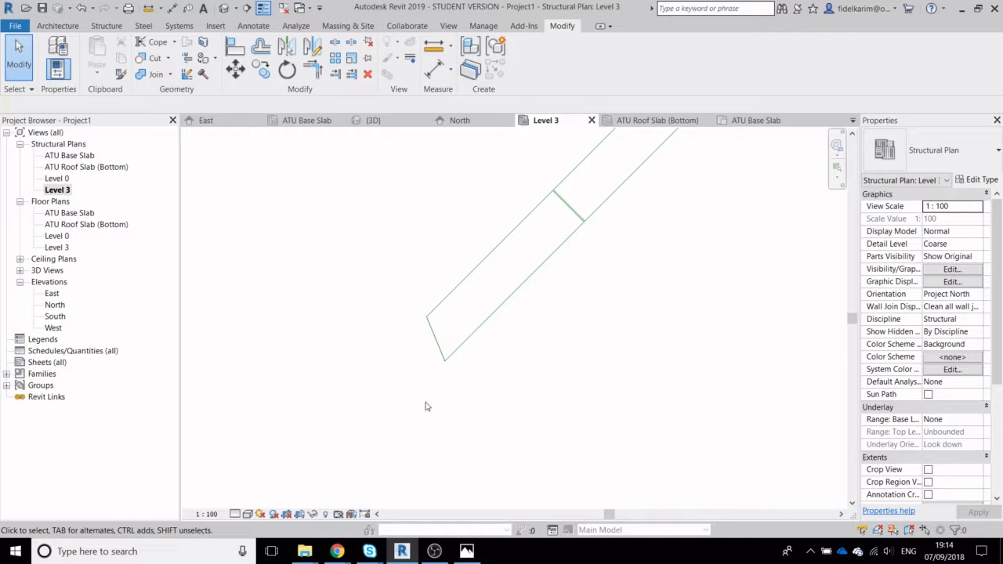
pyautogui.click(469, 340)
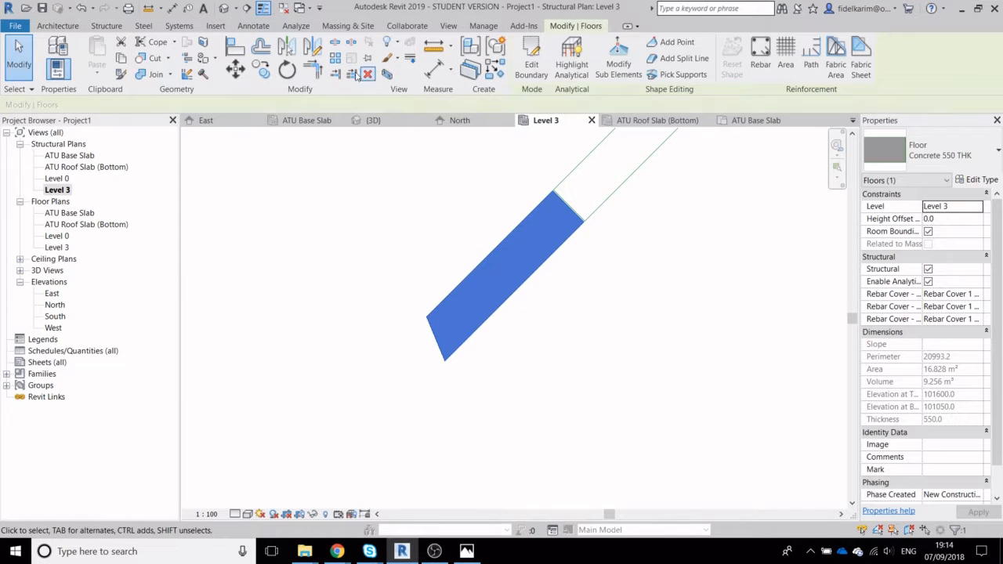
pyautogui.click(313, 50)
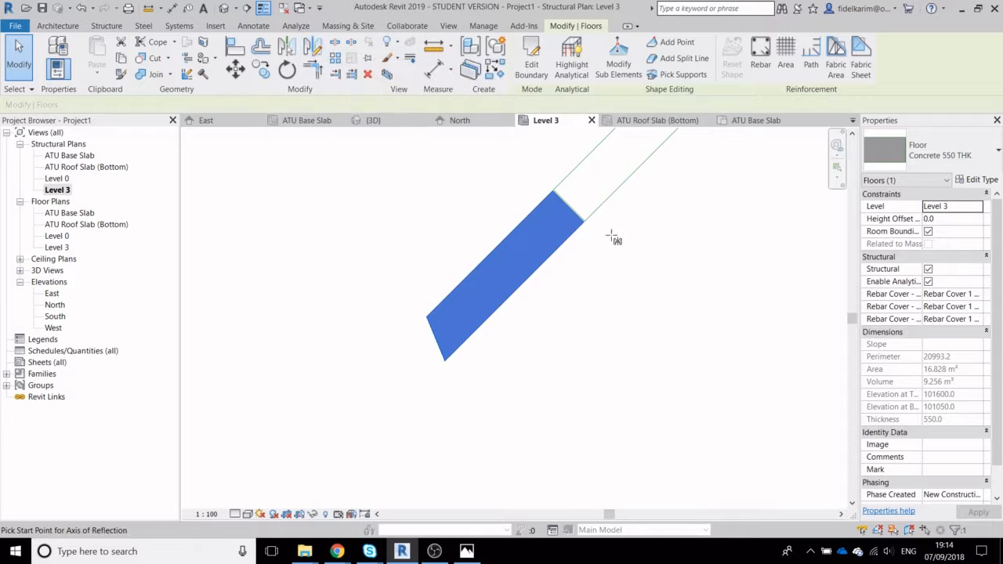
pyautogui.click(568, 208)
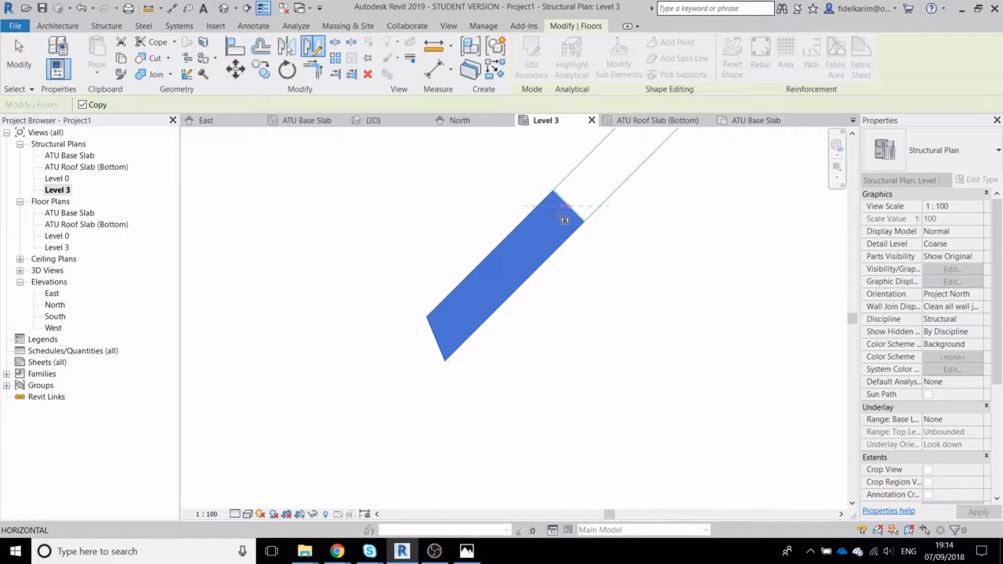
pyautogui.click(523, 246)
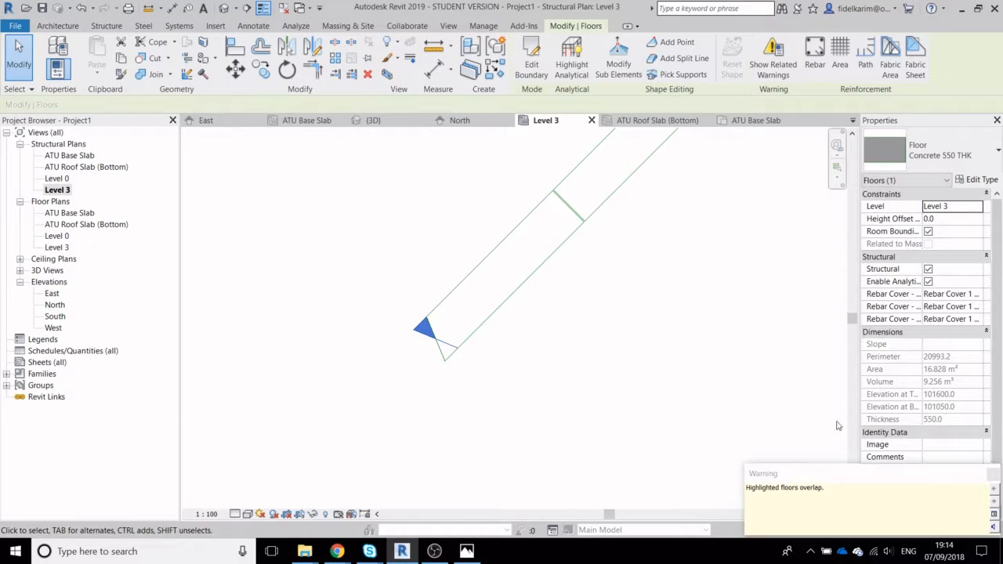
pyautogui.click(992, 475)
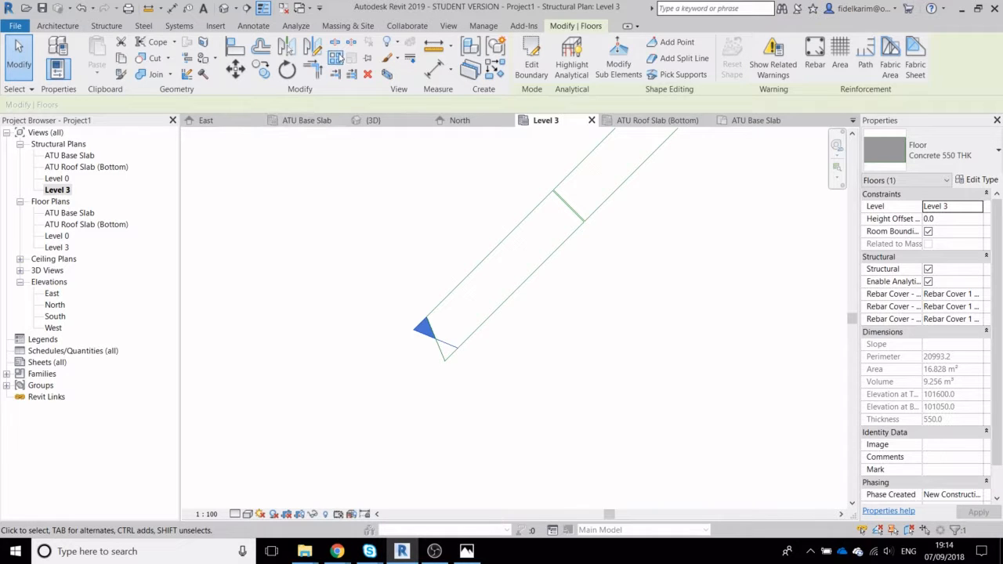
# Delete the original lower angled slab that overlaps the flipped copy
pyautogui.click(312, 47)
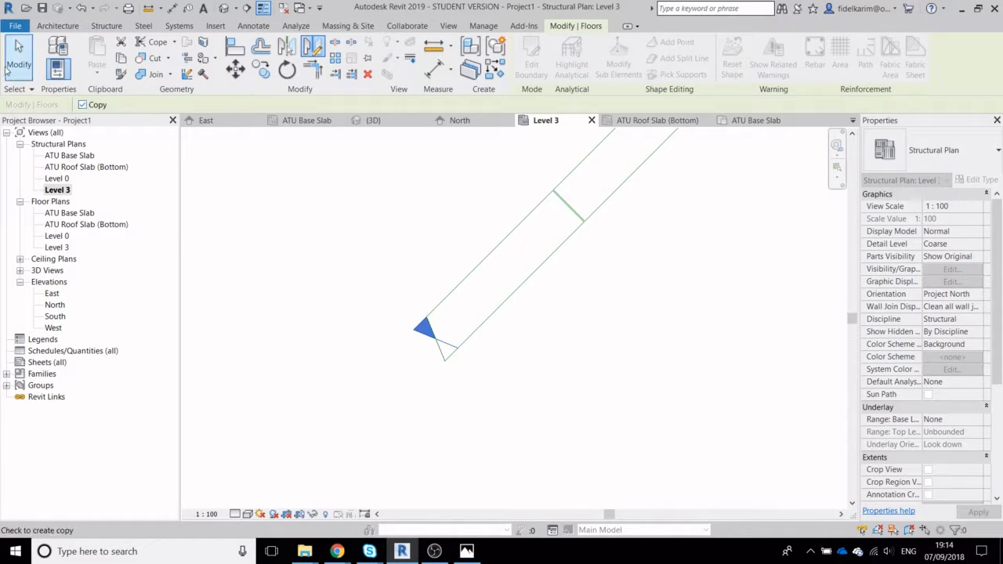
pyautogui.click(19, 55)
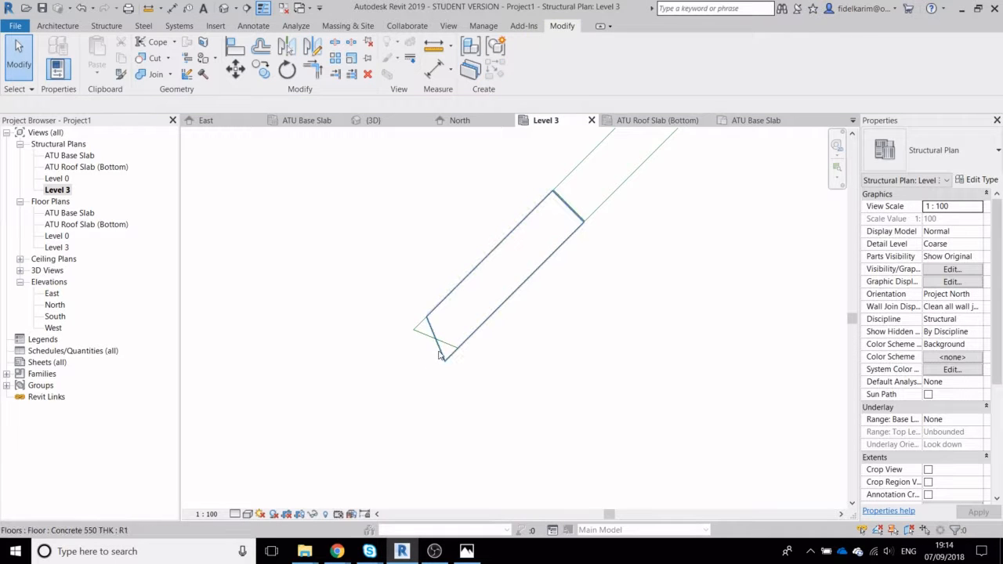
pyautogui.click(438, 355)
pyautogui.click(417, 358)
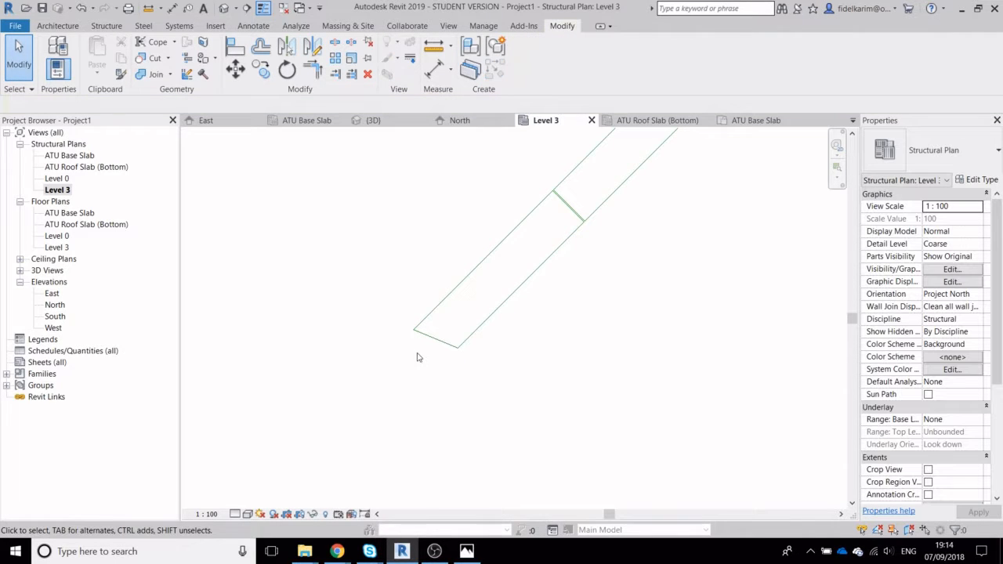
# Mirror a copy of the lower angled slab about its mitred end edge to form a vertical slab below it
pyautogui.click(484, 325)
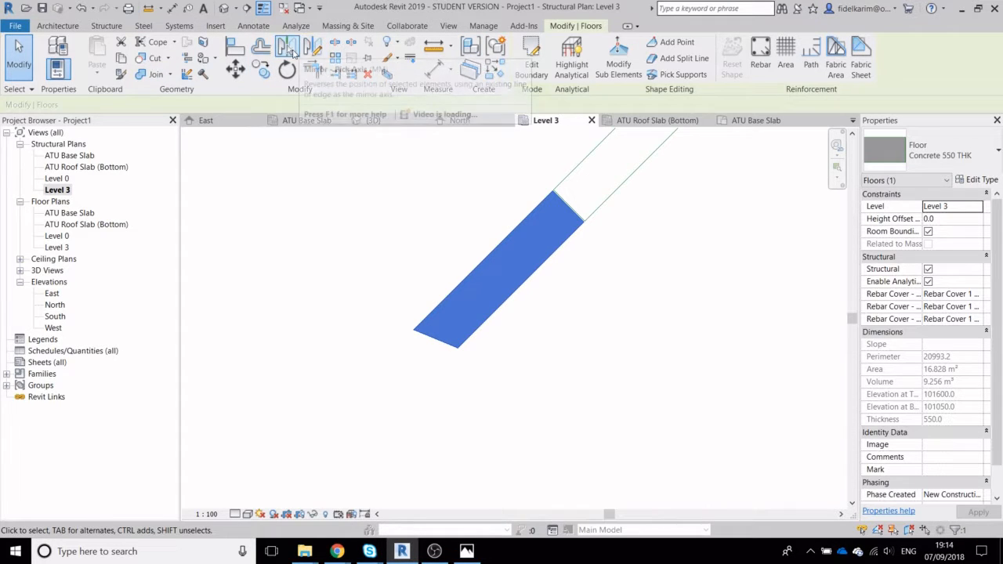
pyautogui.click(287, 48)
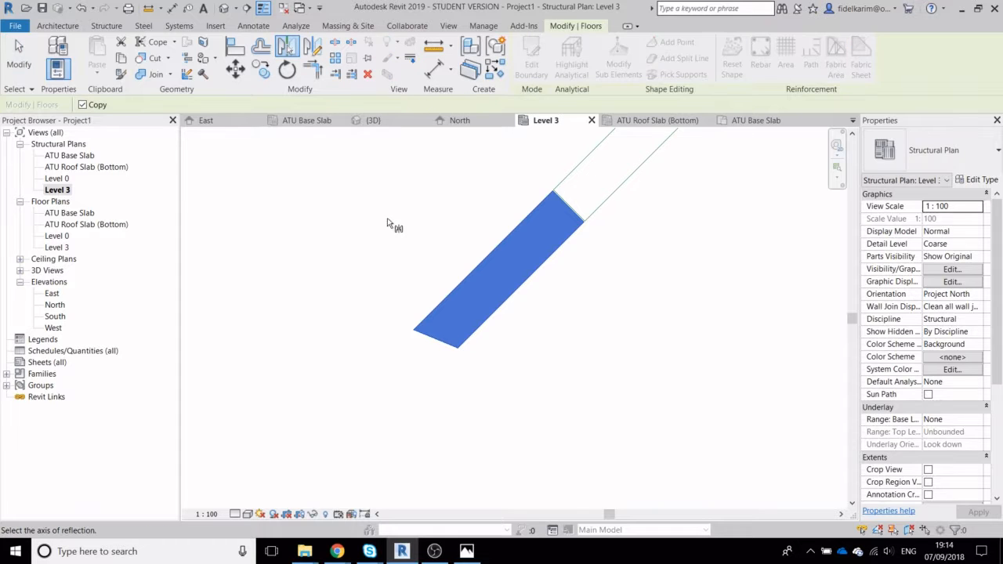
pyautogui.click(429, 337)
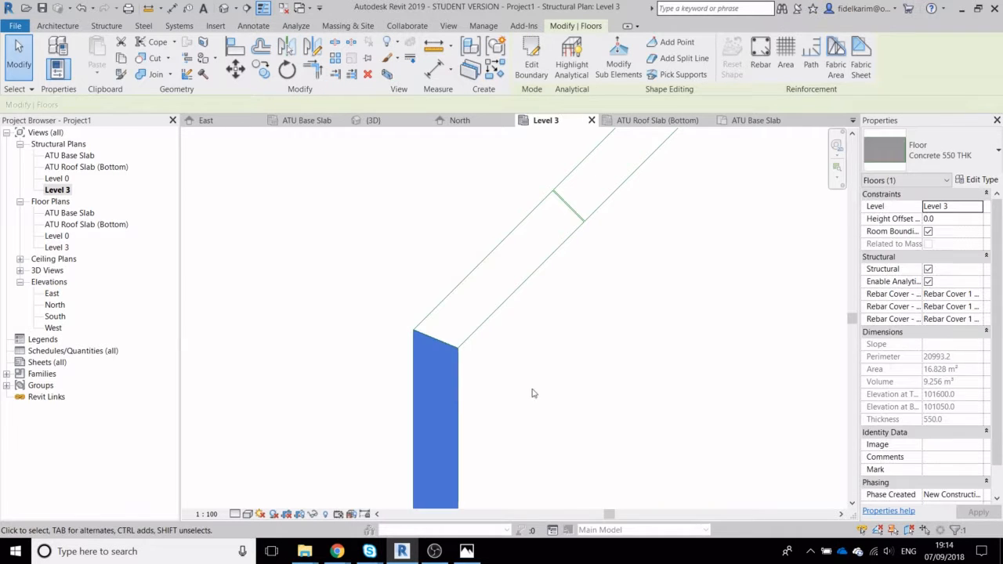
pyautogui.click(574, 376)
pyautogui.scroll(-5, 559, 363)
pyautogui.moveTo(566, 369); pyautogui.dragTo(511, 313, button='middle')
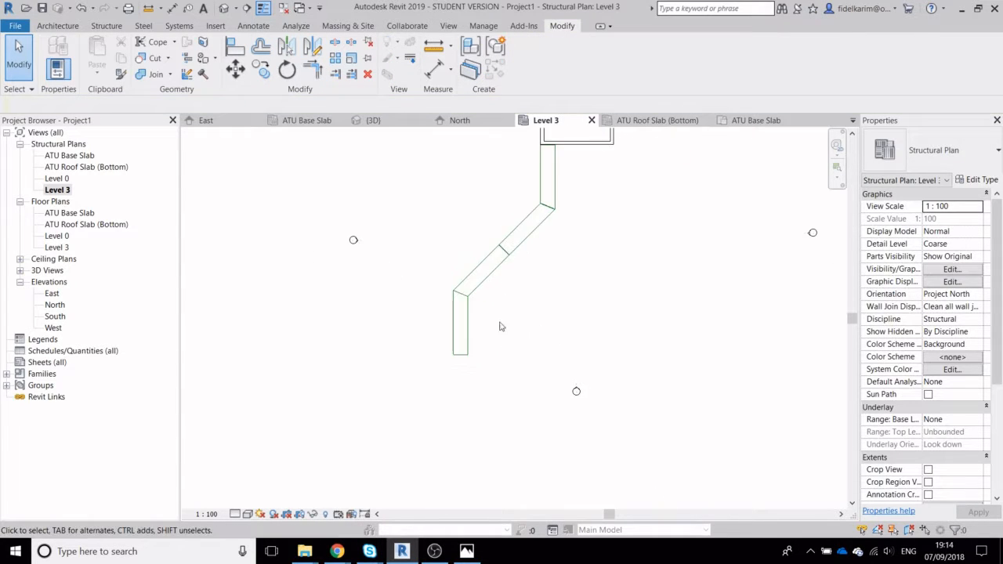
# Create a model line offset 50 mm from the lower mitred edge, on the side of the new vertical slab
pyautogui.scroll(2, 489, 361)
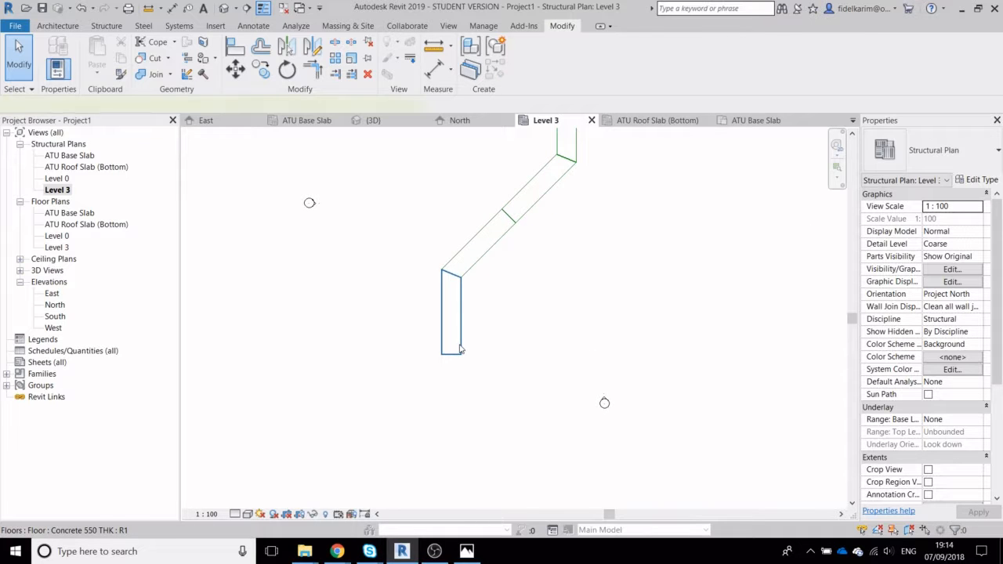
pyautogui.click(461, 349)
pyautogui.scroll(4, 432, 284)
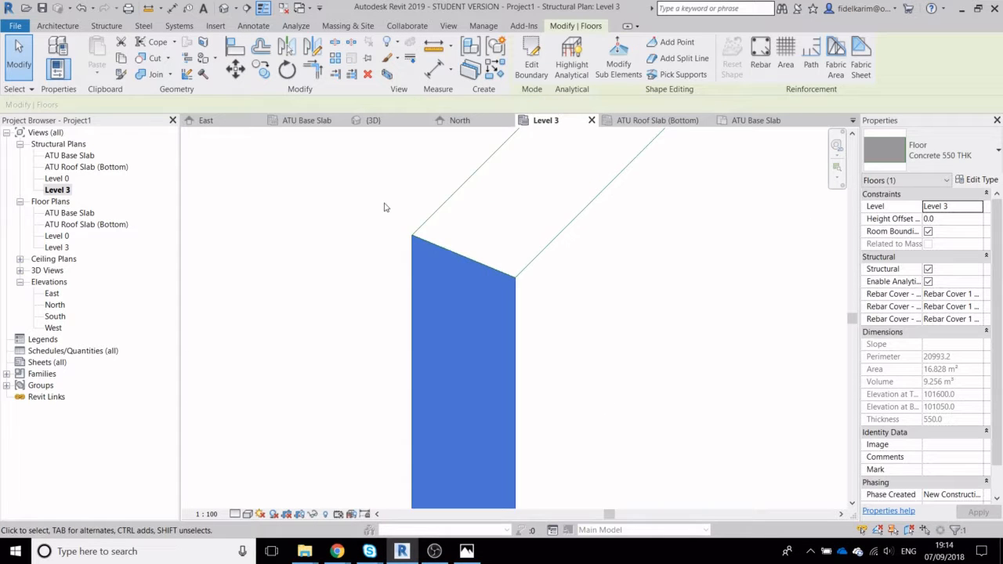
pyautogui.scroll(2, 485, 259)
pyautogui.scroll(-3, 540, 320)
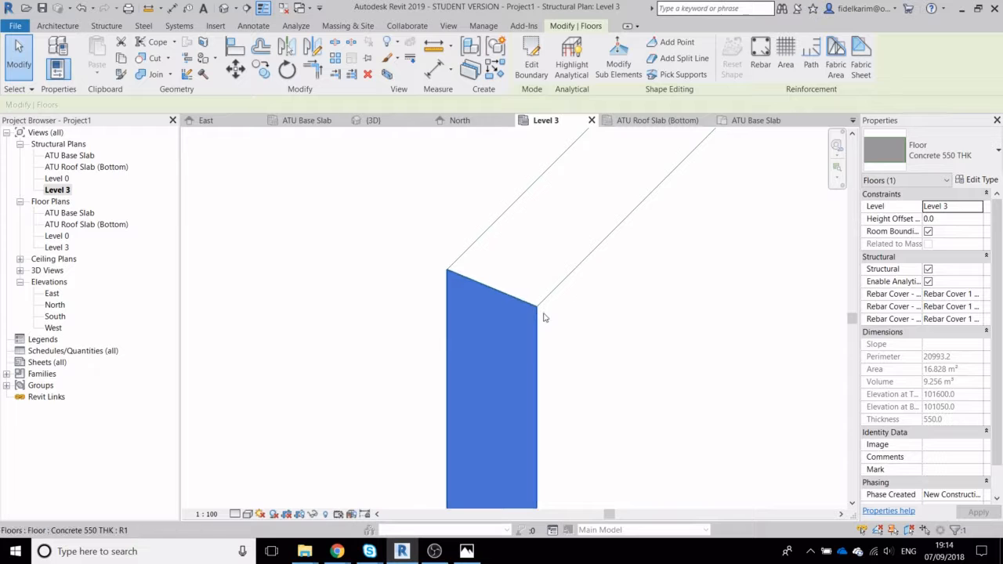
pyautogui.click(358, 198)
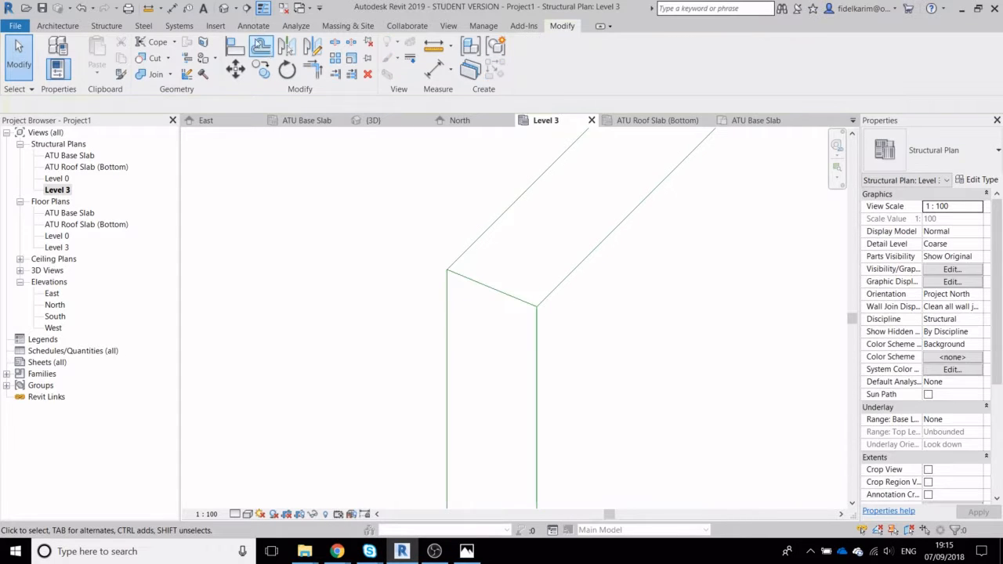
pyautogui.click(105, 26)
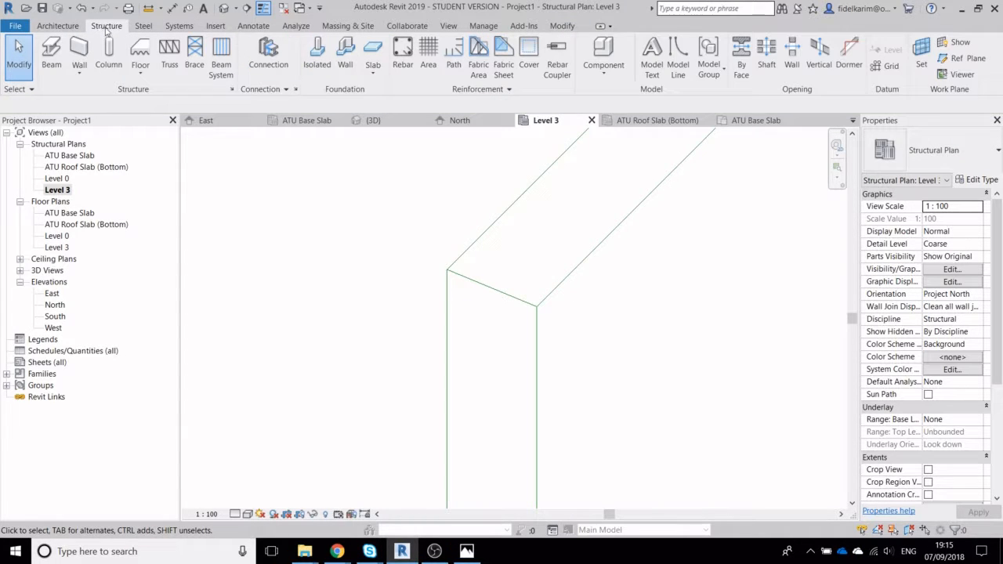
pyautogui.click(678, 56)
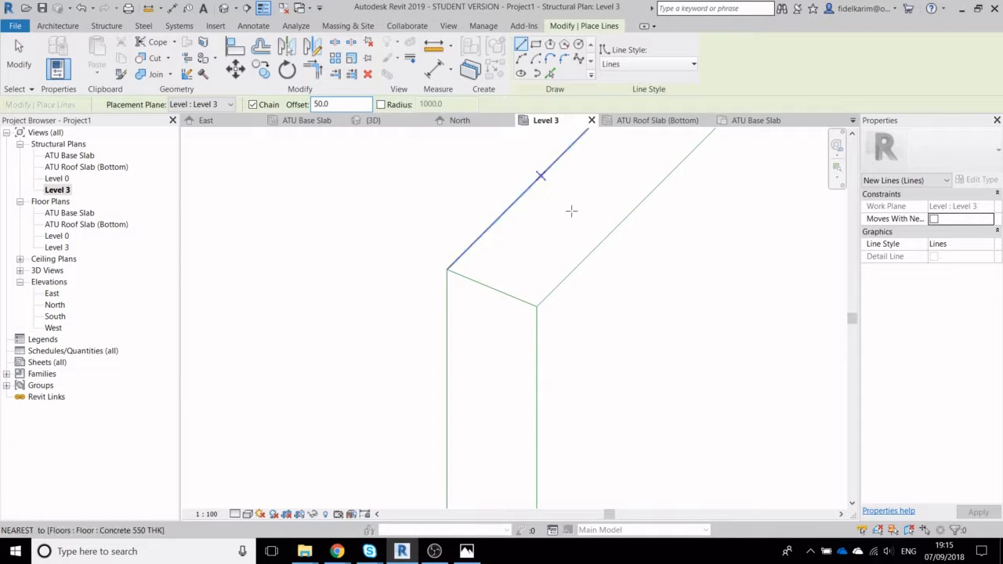
pyautogui.scroll(2, 510, 311)
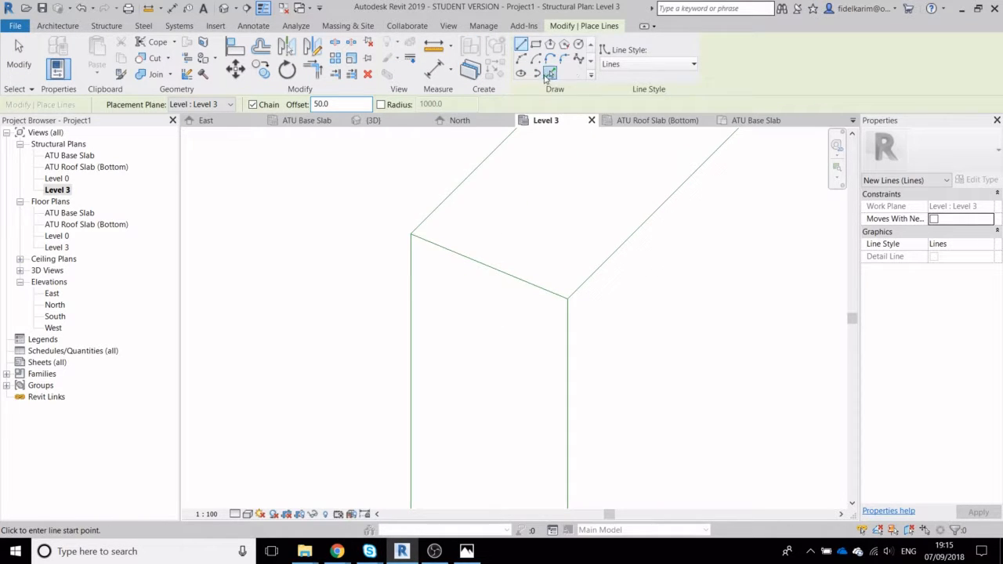
pyautogui.click(548, 74)
pyautogui.click(479, 270)
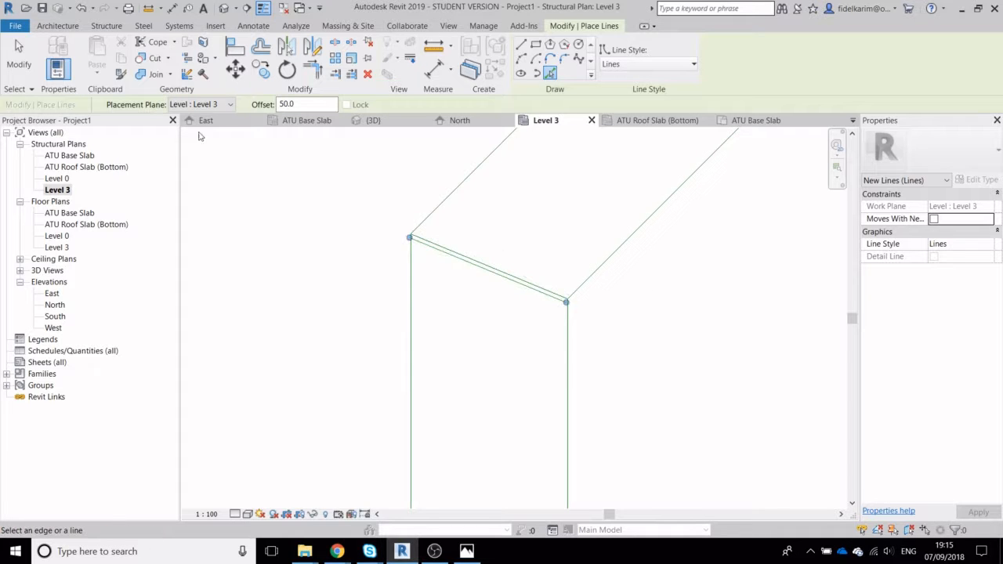
pyautogui.press('Escape')
pyautogui.press('Escape')
# Move the new vertical slab down from the angled slab's mitred corner to the offset line, leaving a 50 mm gap
pyautogui.click(410, 259)
pyautogui.scroll(2, 410, 258)
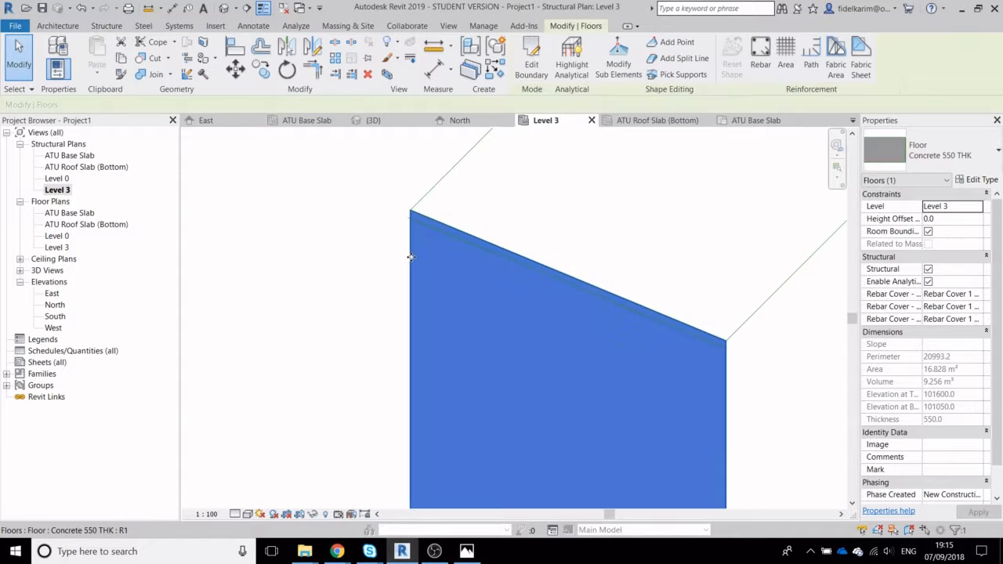
pyautogui.click(235, 69)
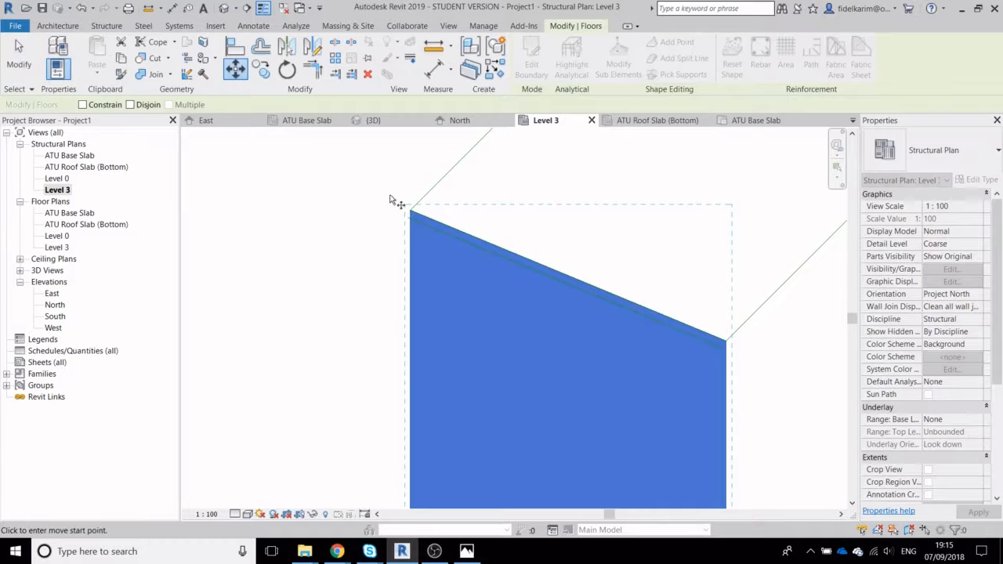
pyautogui.click(412, 213)
pyautogui.click(410, 219)
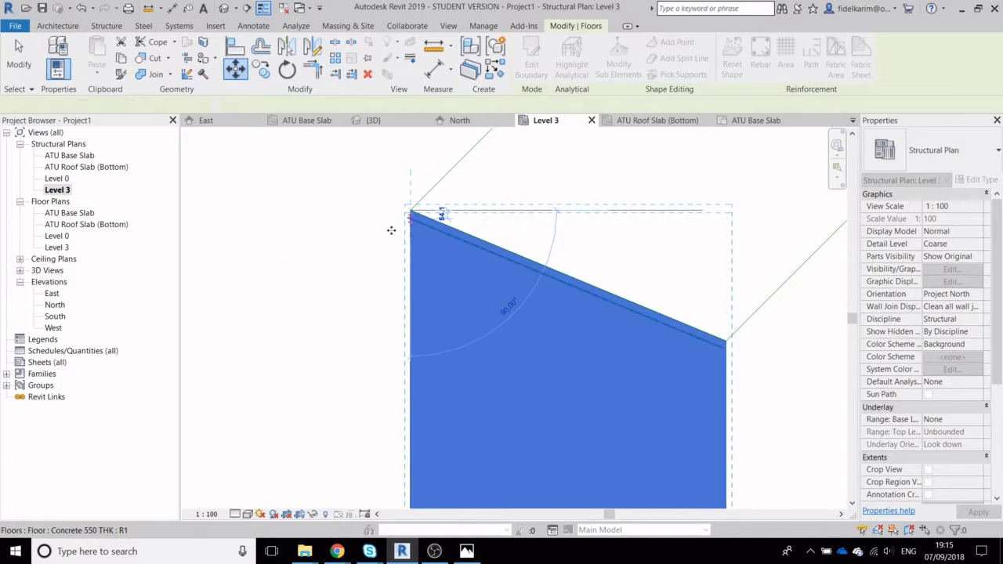
pyautogui.click(392, 231)
pyautogui.click(413, 219)
pyautogui.click(383, 201)
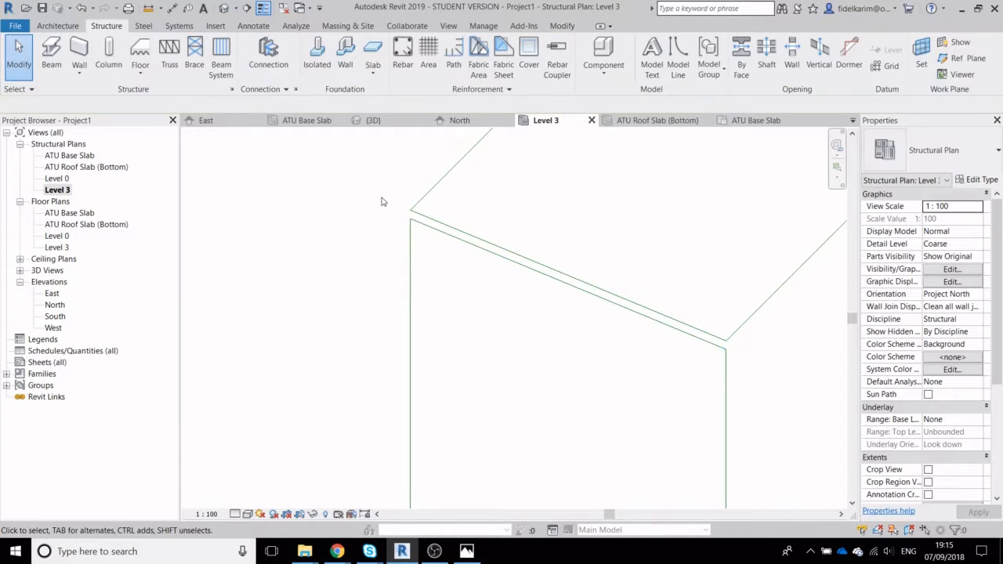
# Mirror a copy of the lower vertical slab about its square bottom edge
pyautogui.scroll(-5, 391, 213)
pyautogui.scroll(-3, 443, 229)
pyautogui.moveTo(542, 312); pyautogui.dragTo(523, 297, button='middle')
pyautogui.scroll(-2, 484, 408)
pyautogui.scroll(1, 460, 332)
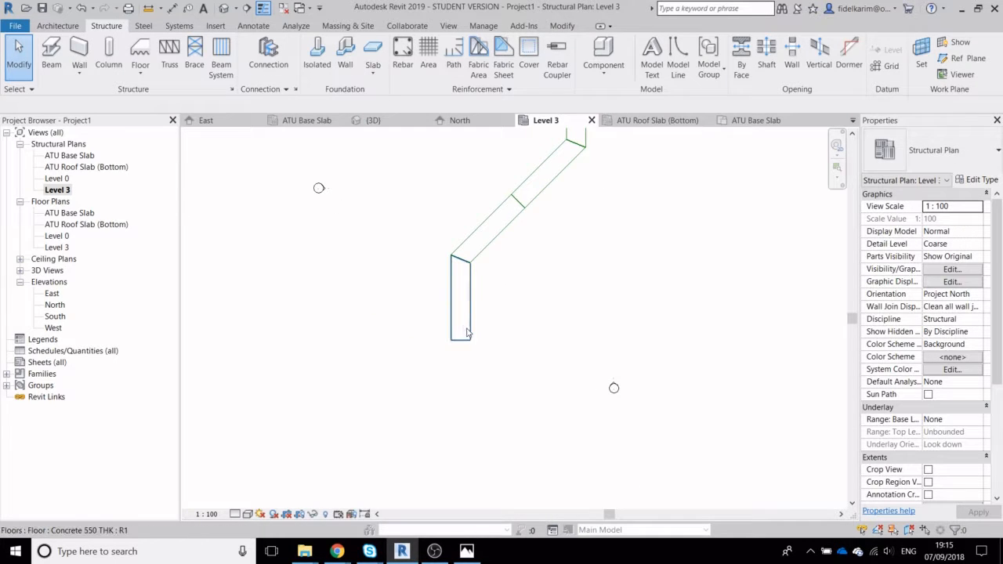
pyautogui.click(463, 333)
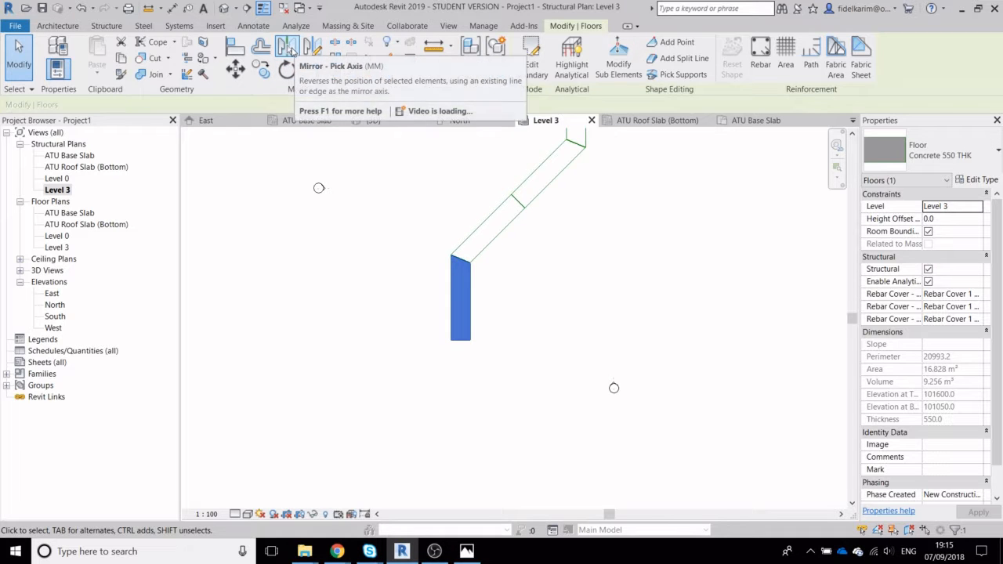
pyautogui.click(287, 46)
pyautogui.scroll(3, 488, 396)
pyautogui.click(451, 319)
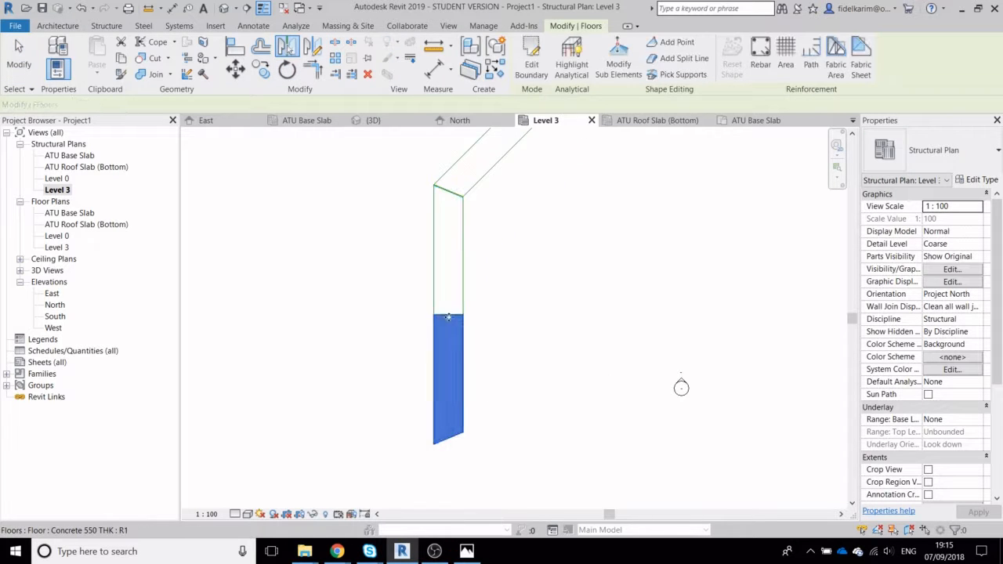
pyautogui.press('Escape')
# Move the mirrored slab 50 mm straight down, away from the vertical slab above it
pyautogui.click(462, 337)
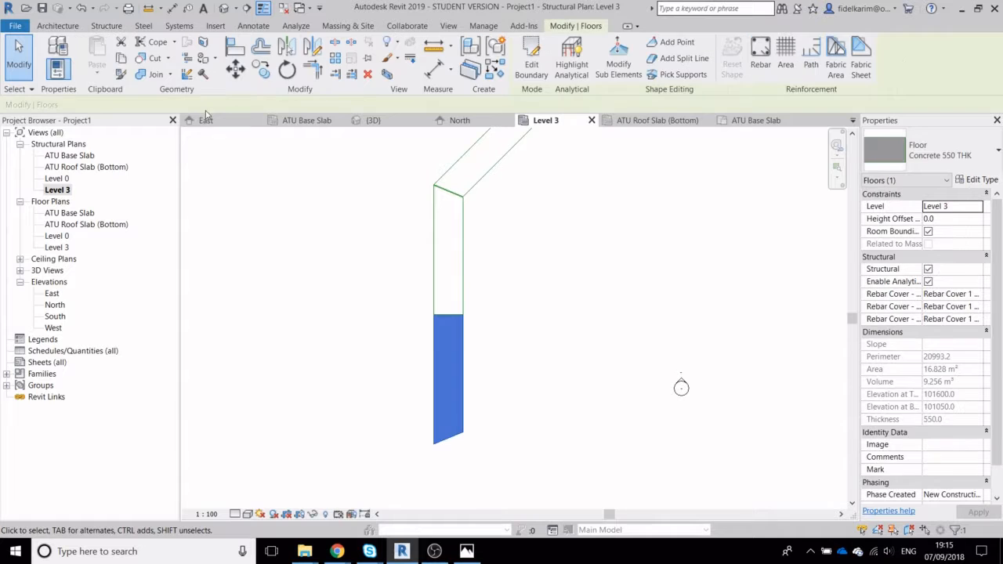
pyautogui.moveTo(463, 345)
pyautogui.mouseDown()
pyautogui.moveTo(467, 333)
pyautogui.moveTo(462, 343)
pyautogui.mouseUp()
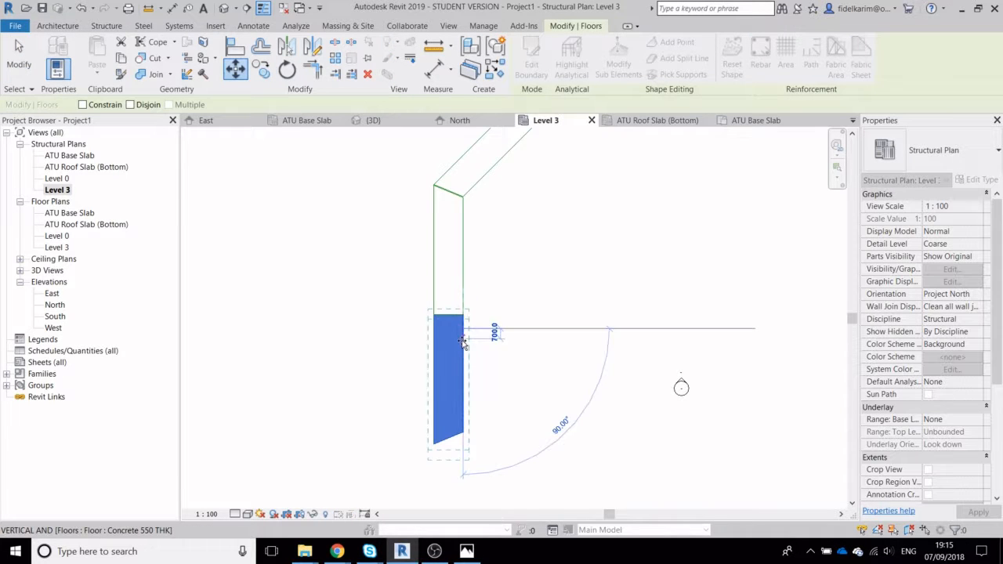
pyautogui.write('50')
pyautogui.press('Return')
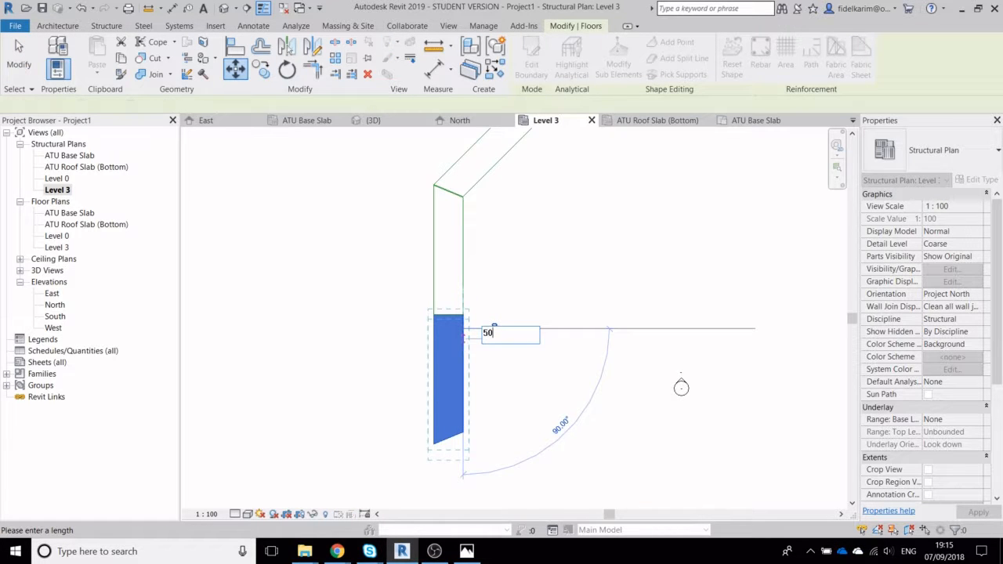
pyautogui.moveTo(497, 399); pyautogui.dragTo(471, 351, button='middle')
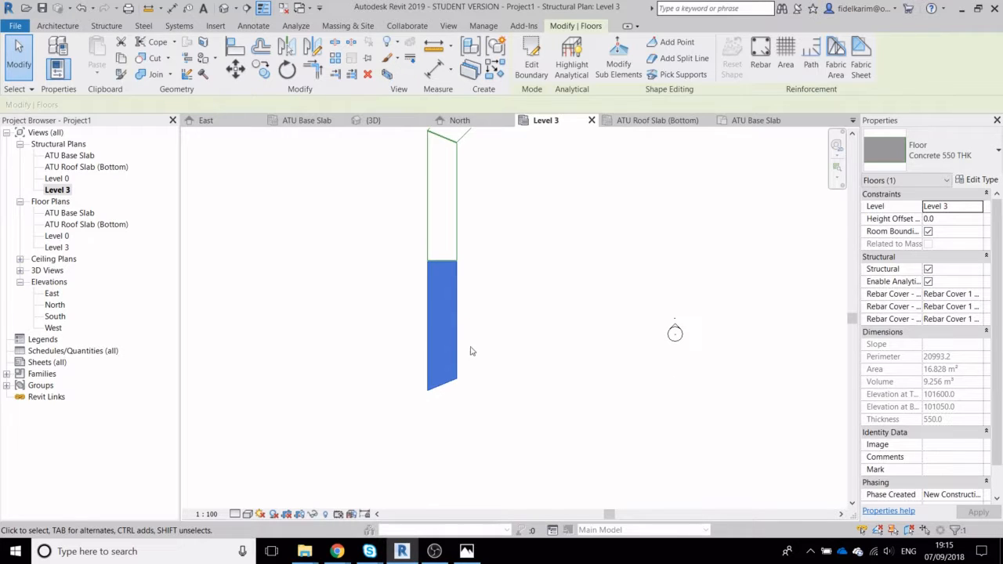
# Edit the lowest slab's boundary to square off its mitred lower end, level with the shorter side, and finish the sketch
pyautogui.doubleClick(460, 360)
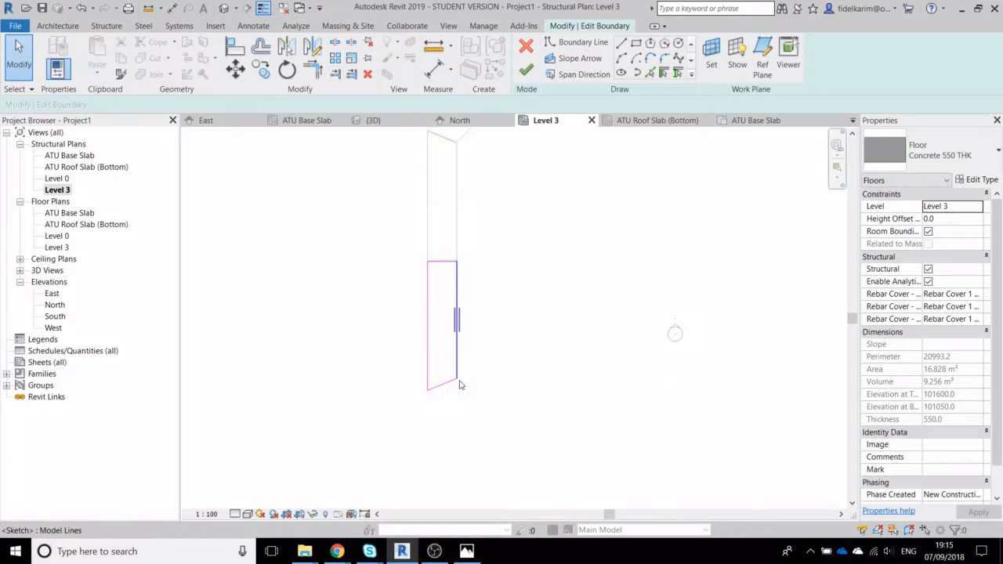
pyautogui.click(420, 402)
pyautogui.moveTo(407, 404); pyautogui.dragTo(407, 380)
pyautogui.click(407, 405)
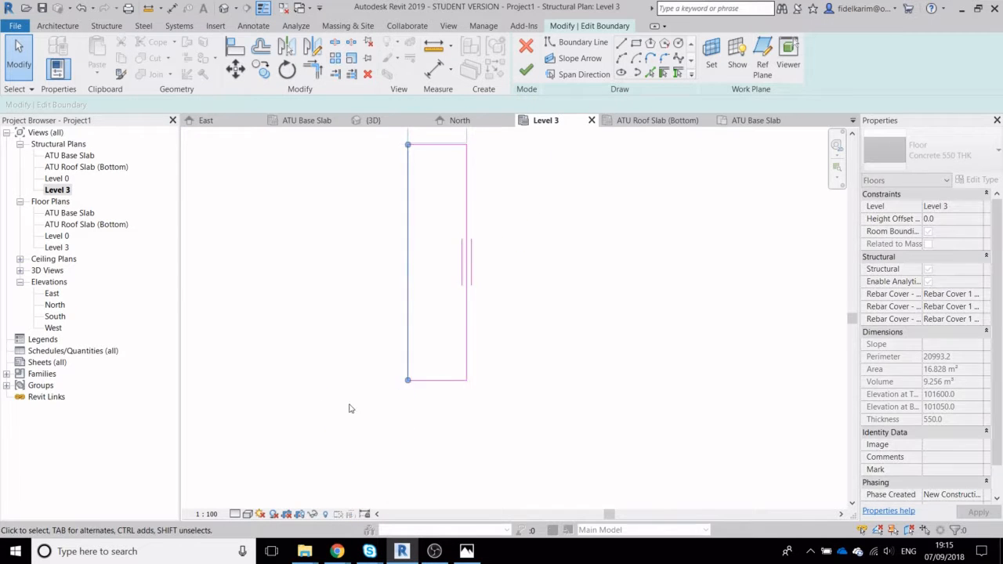
pyautogui.click(341, 406)
pyautogui.scroll(-1, 336, 403)
pyautogui.scroll(-1, 529, 404)
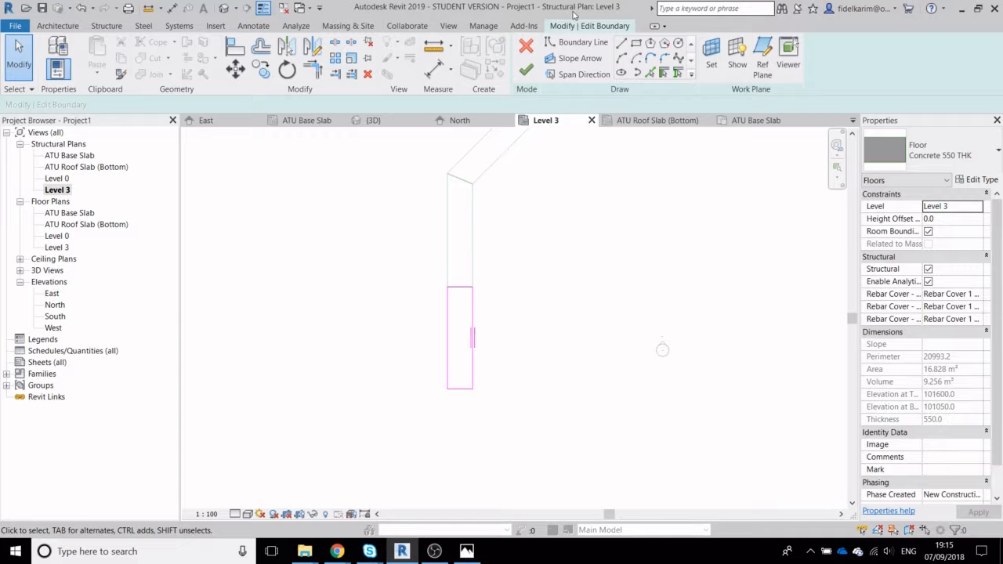
pyautogui.click(526, 70)
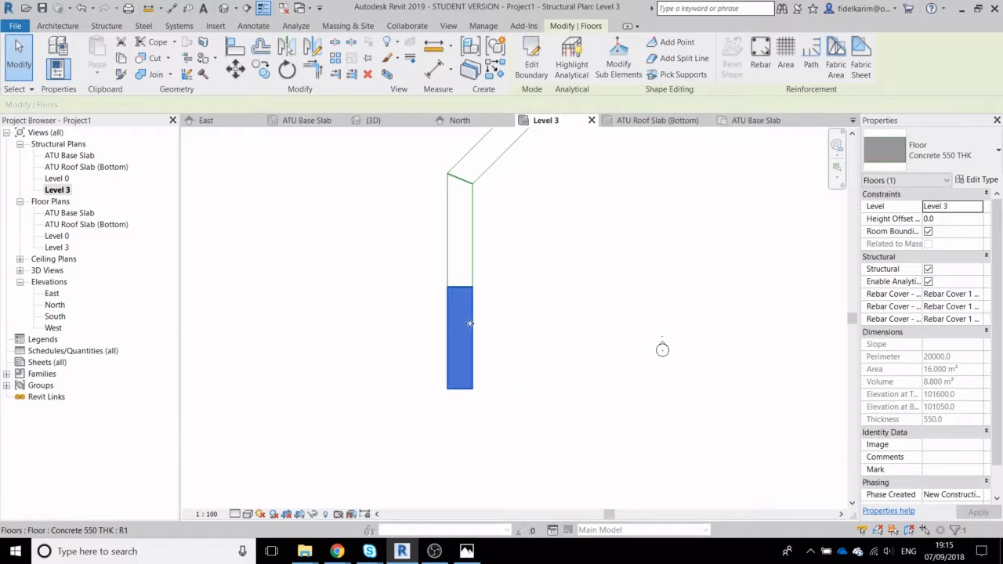
# Copy the squared slab 8050 mm straight down to add another vertical slab below it with a 50 mm gap
pyautogui.scroll(3, 475, 312)
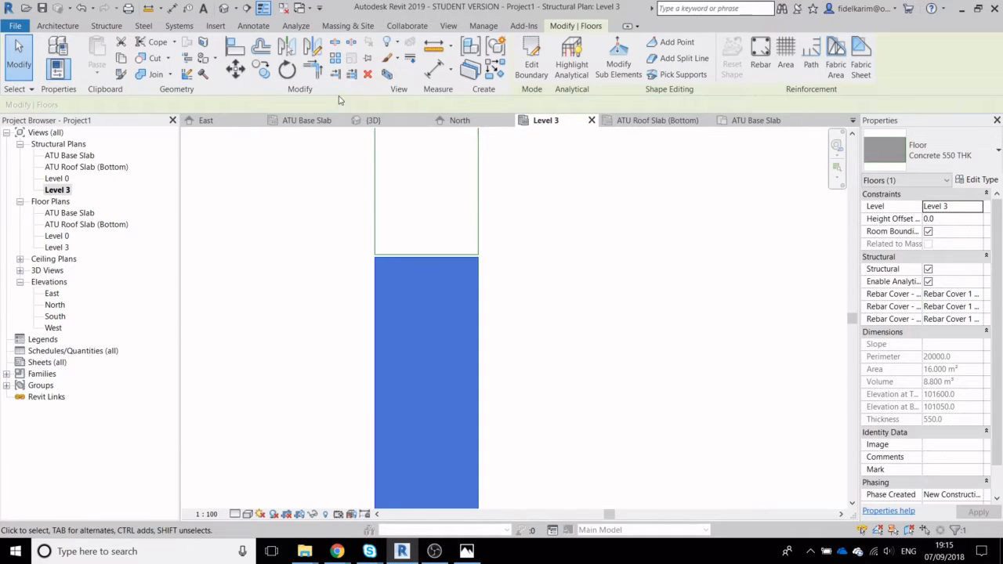
pyautogui.click(261, 69)
pyautogui.click(478, 255)
pyautogui.scroll(-3, 481, 262)
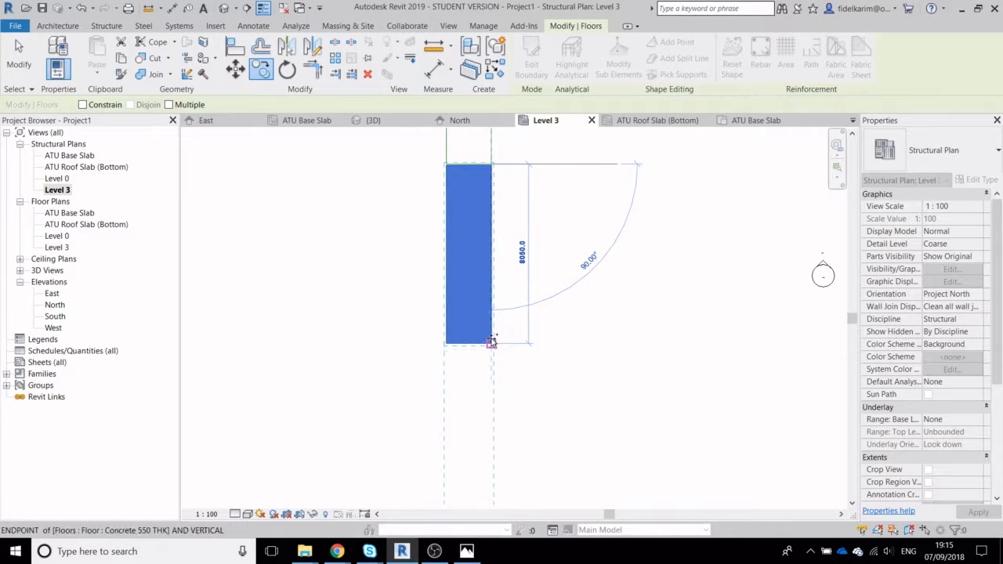
pyautogui.click(491, 345)
pyautogui.scroll(3, 492, 345)
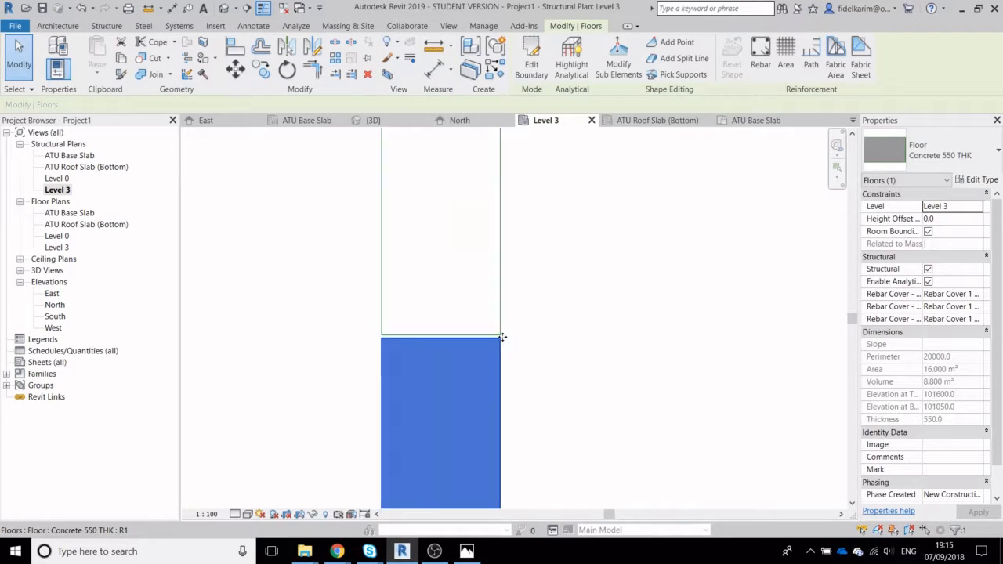
pyautogui.scroll(-5, 507, 344)
pyautogui.scroll(-4, 523, 401)
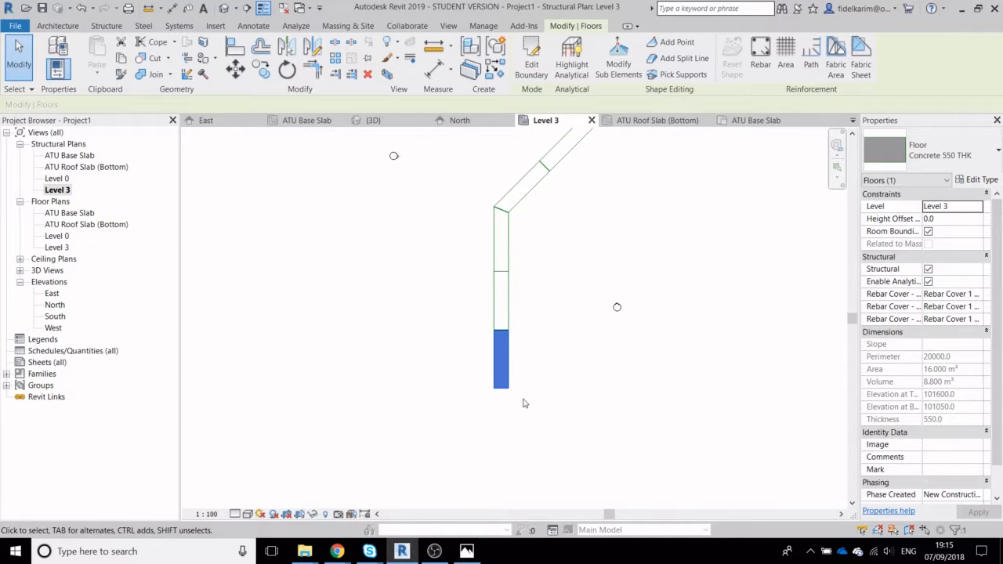
pyautogui.click(530, 400)
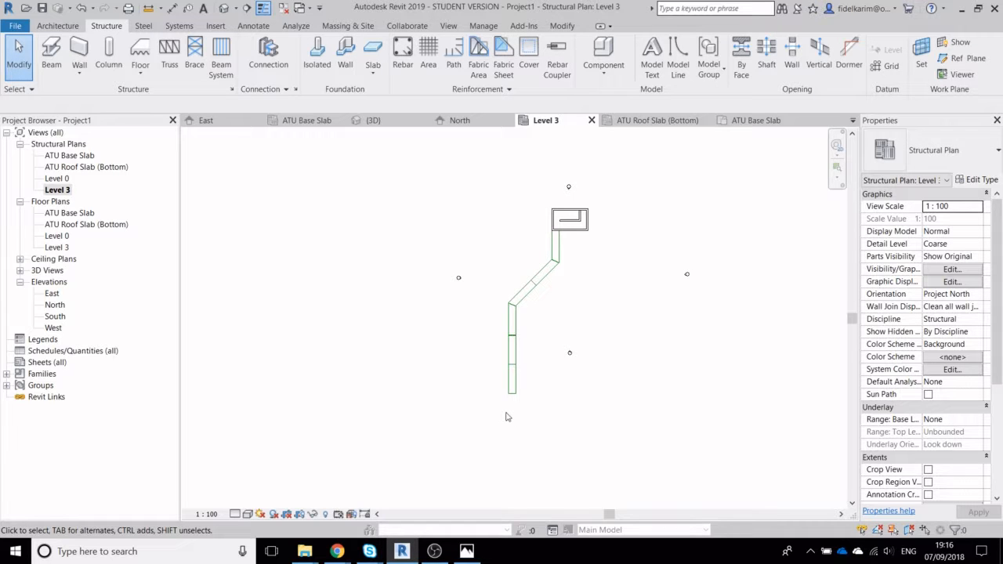
# Examine the joints between the angled and vertical slabs and the free lower end of the chain in plan
pyautogui.scroll(8, 541, 266)
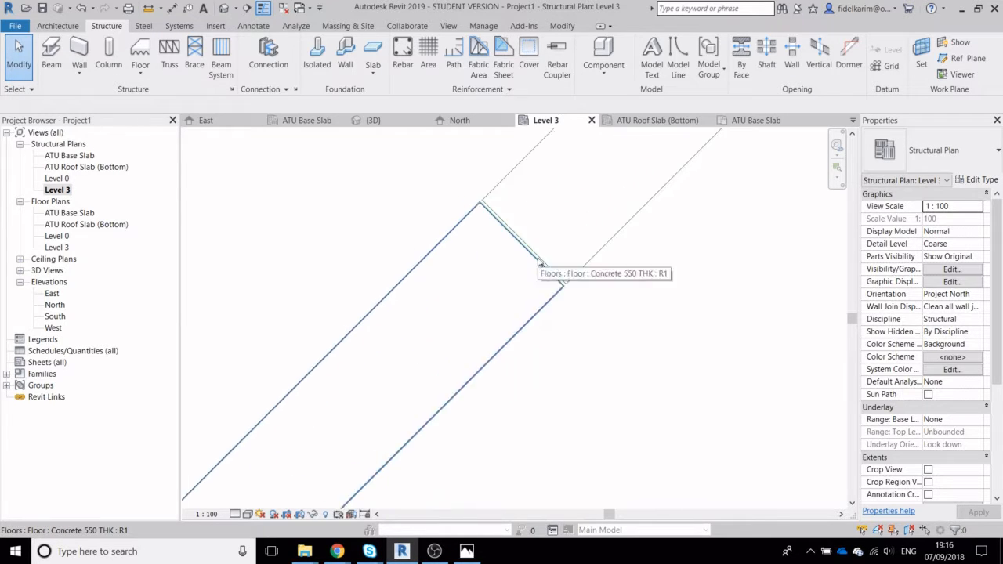
pyautogui.scroll(-4, 539, 266)
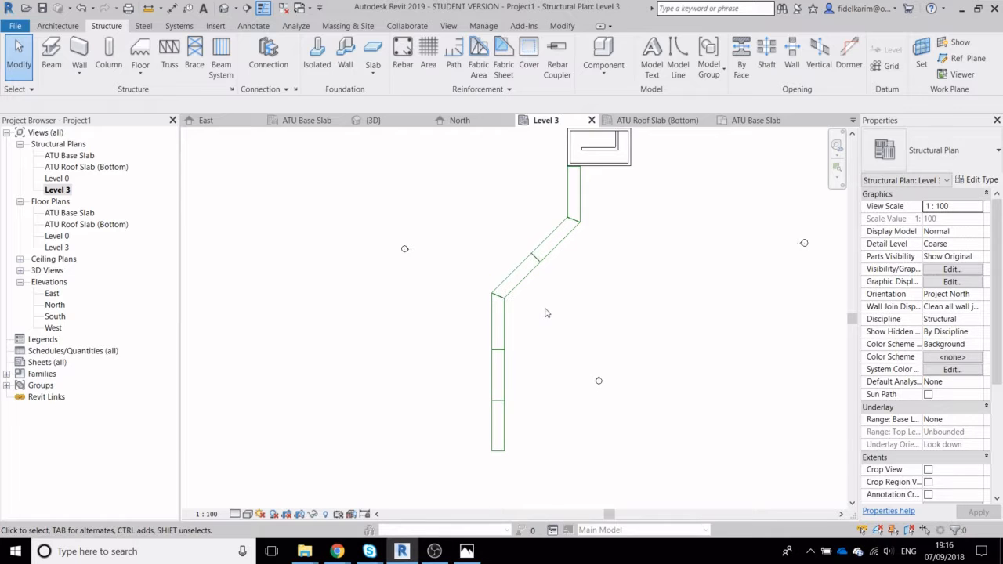
pyautogui.scroll(6, 525, 347)
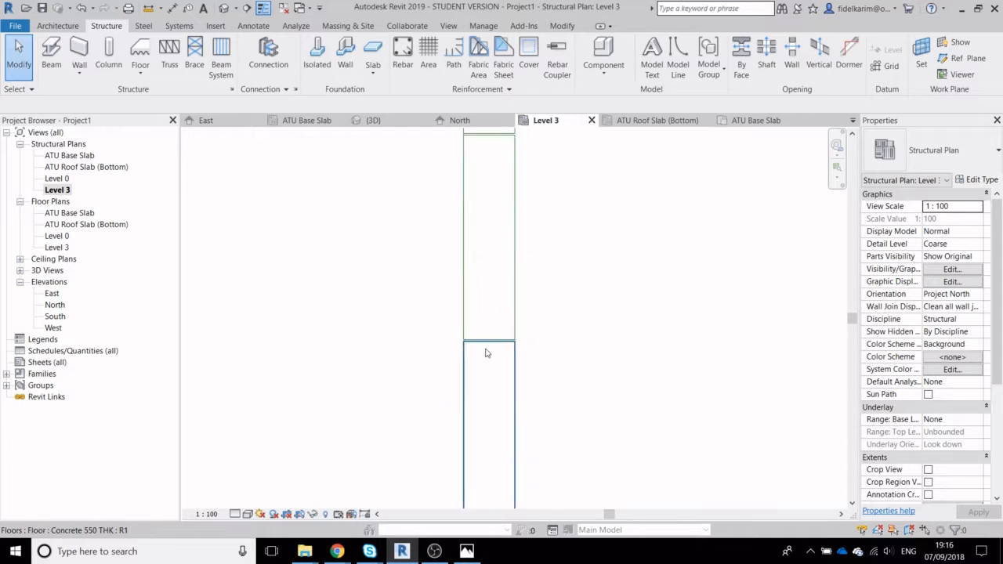
pyautogui.scroll(-5, 484, 353)
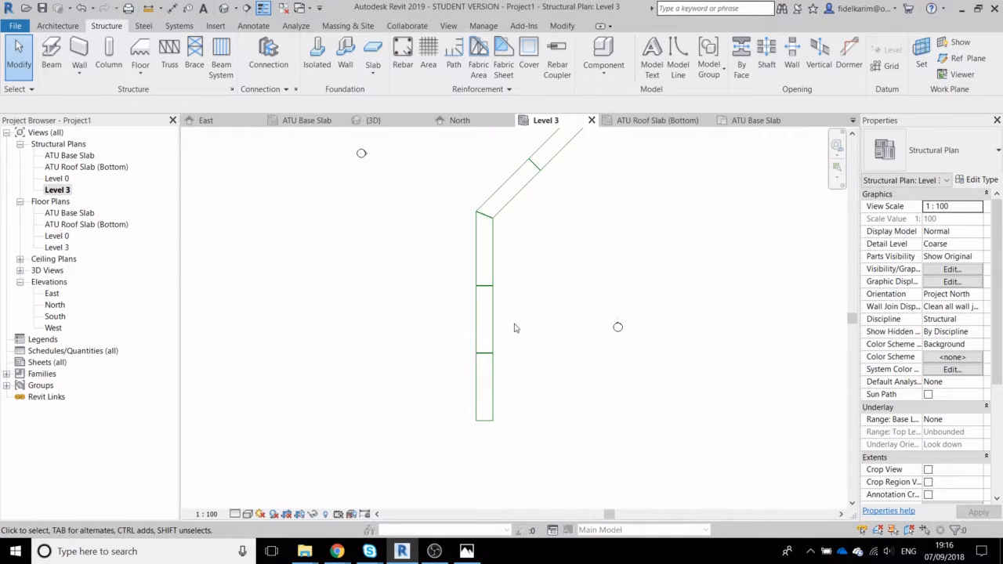
pyautogui.scroll(-3, 514, 327)
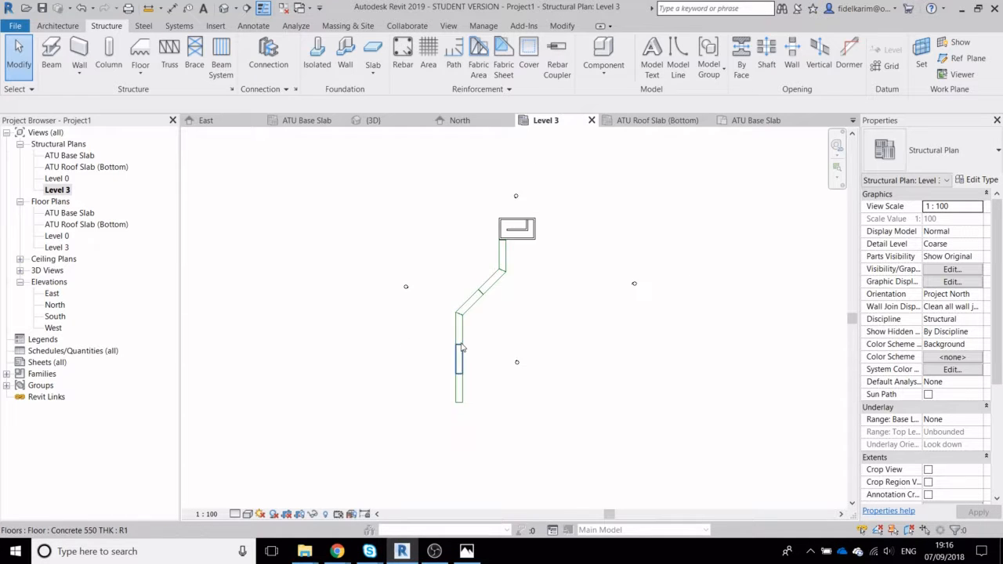
pyautogui.scroll(5, 475, 430)
pyautogui.moveTo(475, 430); pyautogui.dragTo(451, 419, button='middle')
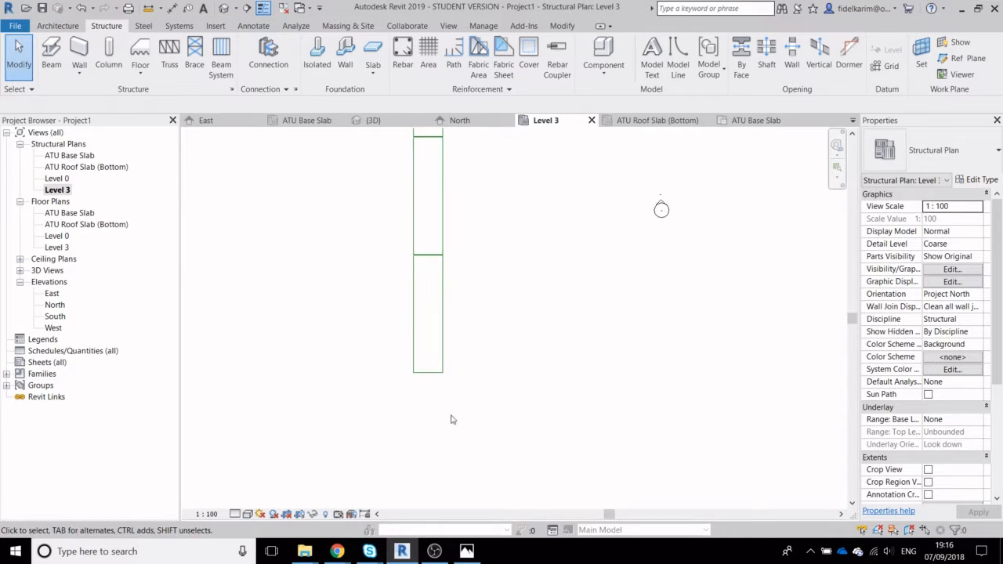
pyautogui.moveTo(357, 416); pyautogui.dragTo(476, 360, button='middle')
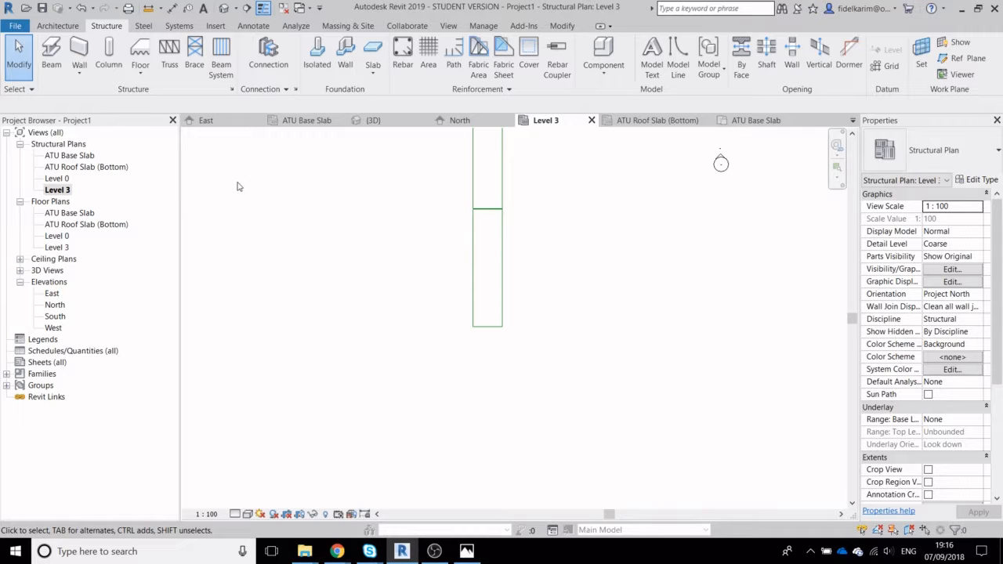
pyautogui.moveTo(471, 228); pyautogui.dragTo(446, 282, button='middle')
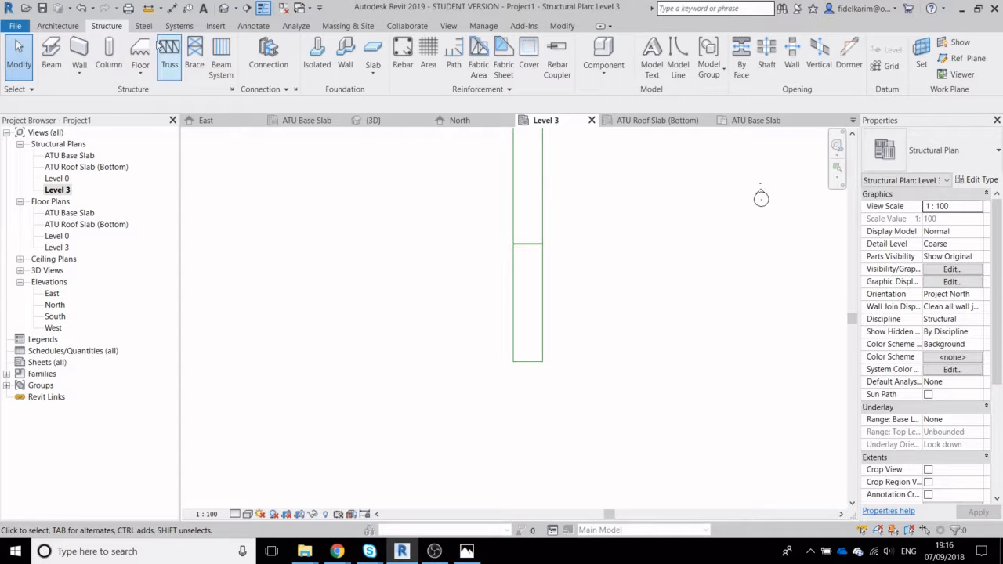
# In the 3D view, select all six floor slabs of the chain and set their level to ATU Base Slab
pyautogui.click(224, 9)
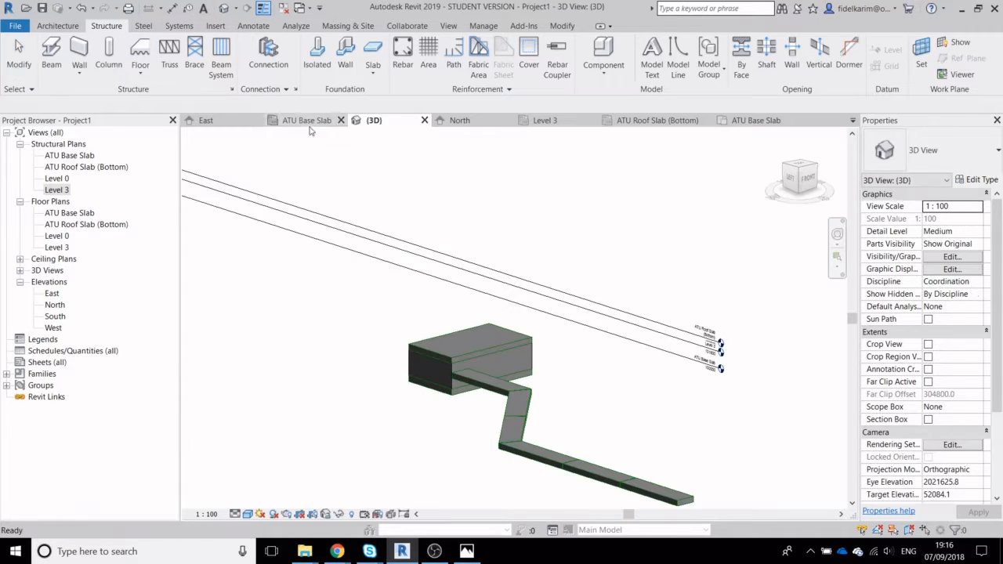
pyautogui.keyDown('shift'); pyautogui.moveTo(511, 434); pyautogui.dragTo(481, 402, button='middle'); pyautogui.keyUp('shift')
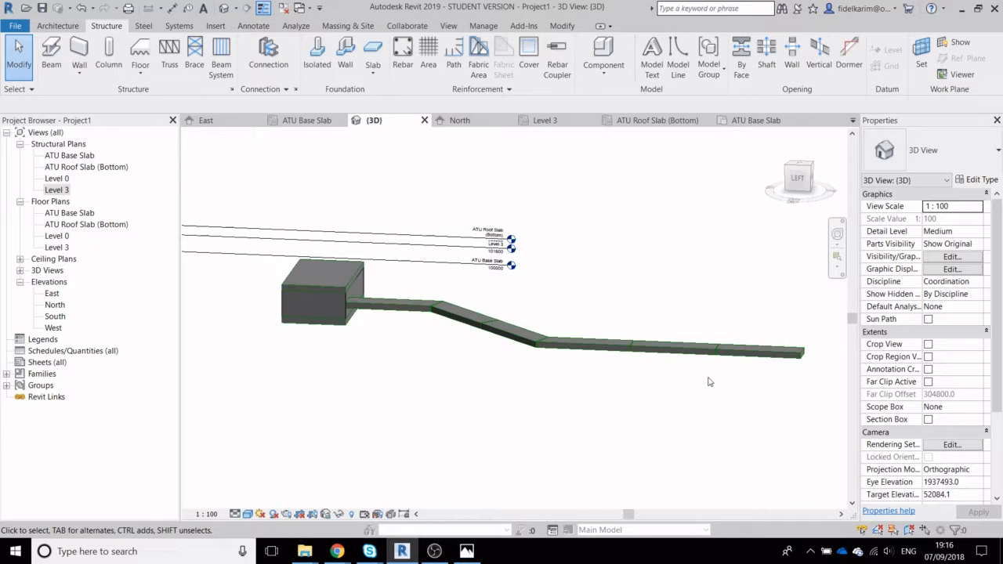
pyautogui.moveTo(767, 391); pyautogui.dragTo(412, 294)
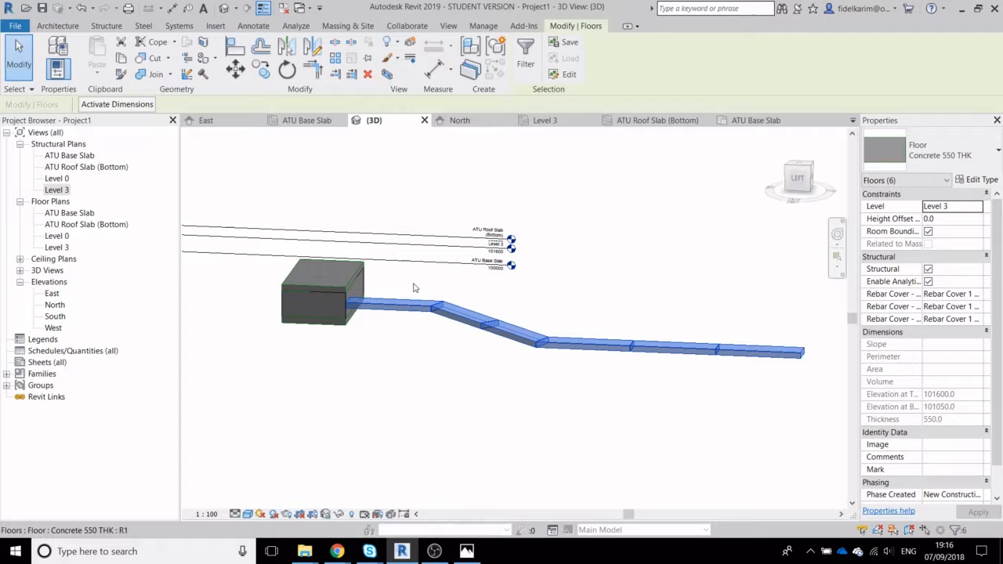
pyautogui.click(978, 206)
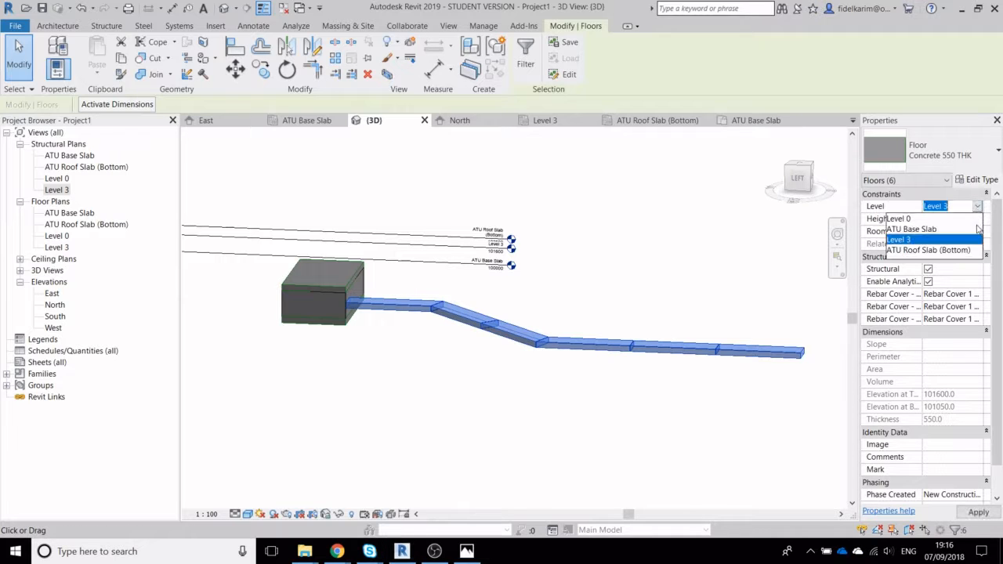
pyautogui.click(937, 229)
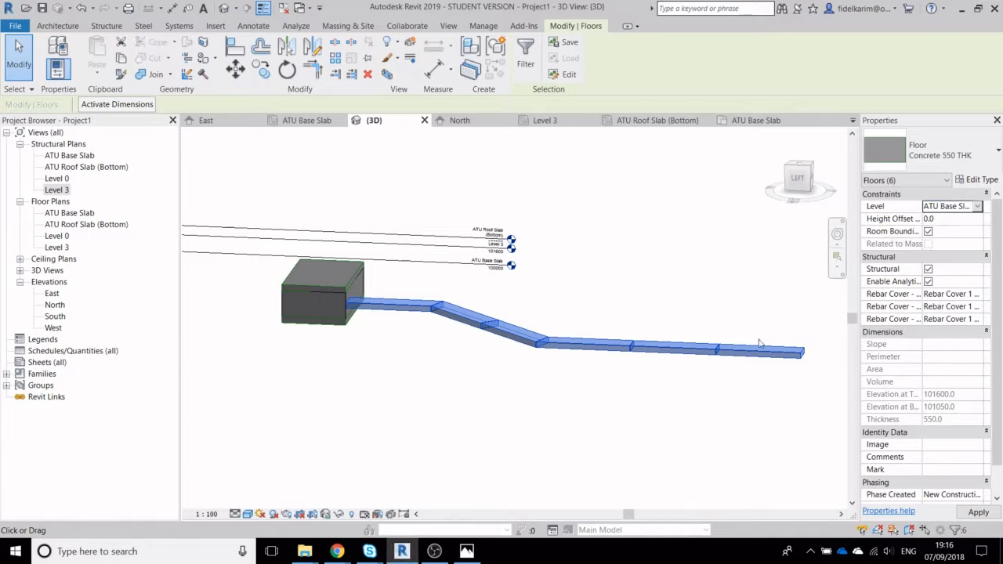
pyautogui.click(403, 413)
pyautogui.scroll(6, 350, 329)
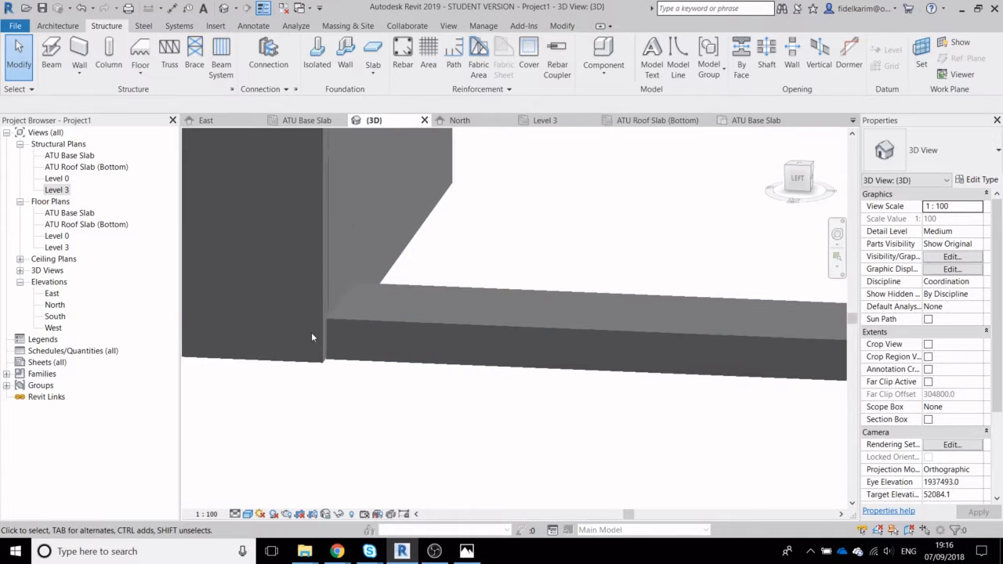
pyautogui.scroll(-5, 337, 318)
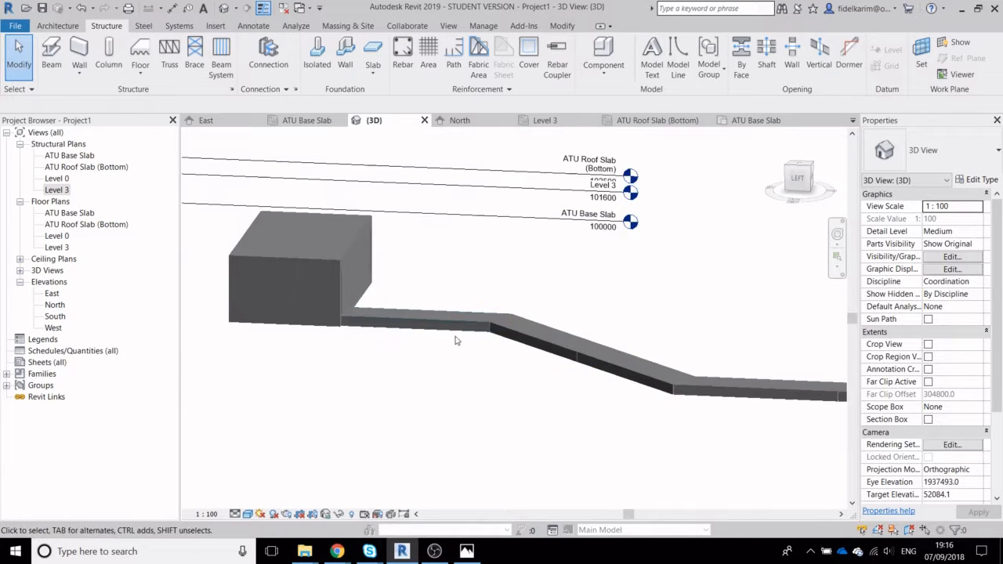
# Compare the slab chain in 3D with the stepped base slabs in the 3D Displaced.jpg picture in Photos, enlarged along the chain
pyautogui.moveTo(528, 347); pyautogui.dragTo(368, 291, button='middle')
pyautogui.moveTo(617, 348); pyautogui.dragTo(424, 293, button='middle')
pyautogui.scroll(-1, 505, 297)
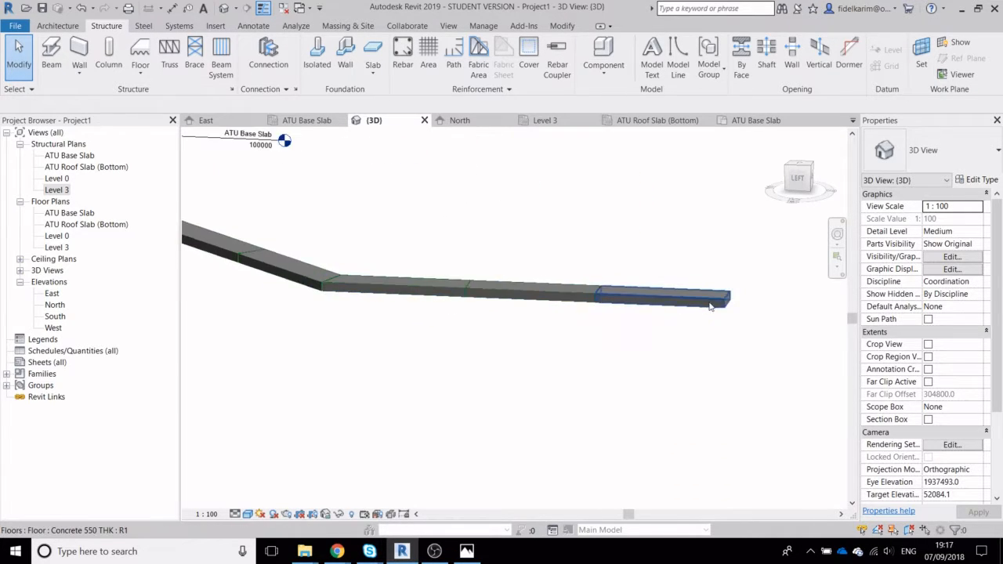
pyautogui.scroll(-2, 709, 304)
pyautogui.keyDown('shift'); pyautogui.moveTo(329, 339); pyautogui.dragTo(418, 391, button='middle'); pyautogui.keyUp('shift')
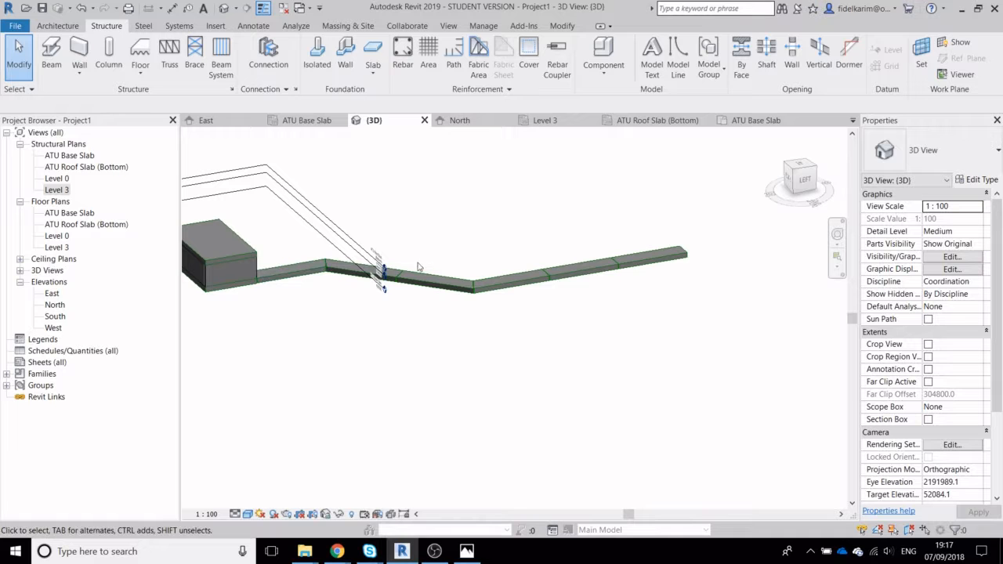
pyautogui.keyDown('shift'); pyautogui.moveTo(704, 278); pyautogui.dragTo(607, 306, button='middle'); pyautogui.keyUp('shift')
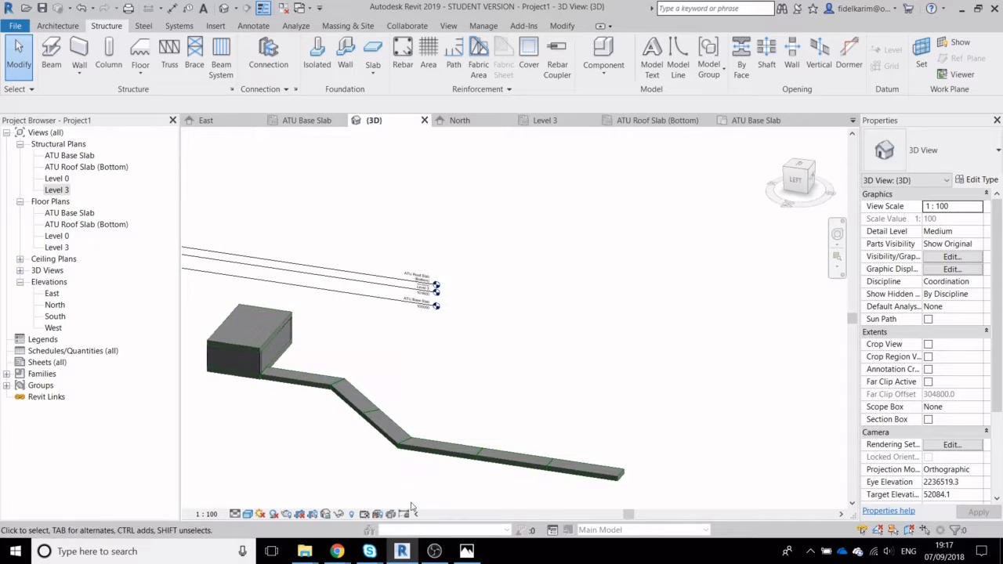
pyautogui.click(467, 552)
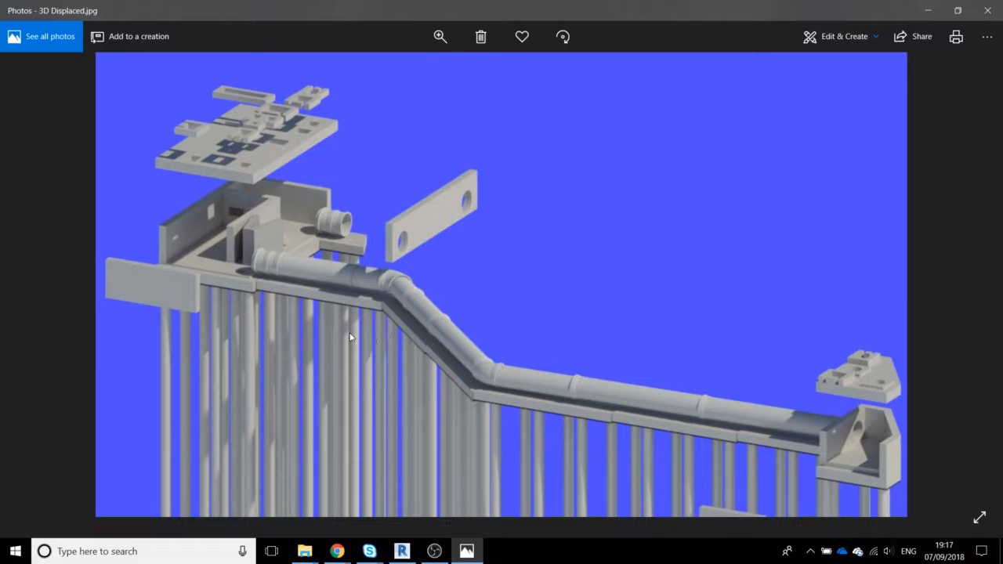
pyautogui.click(439, 36)
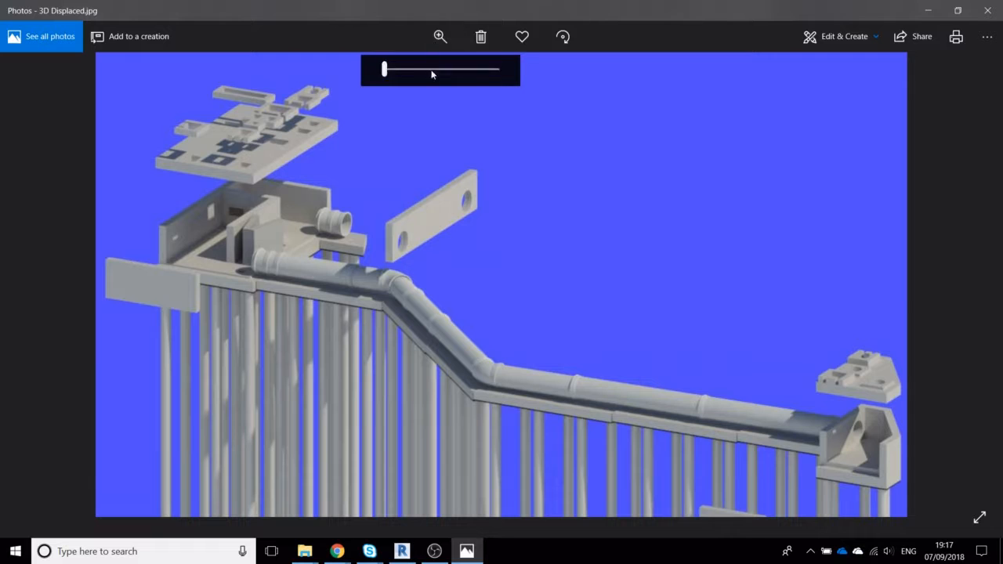
pyautogui.moveTo(385, 69); pyautogui.dragTo(430, 69)
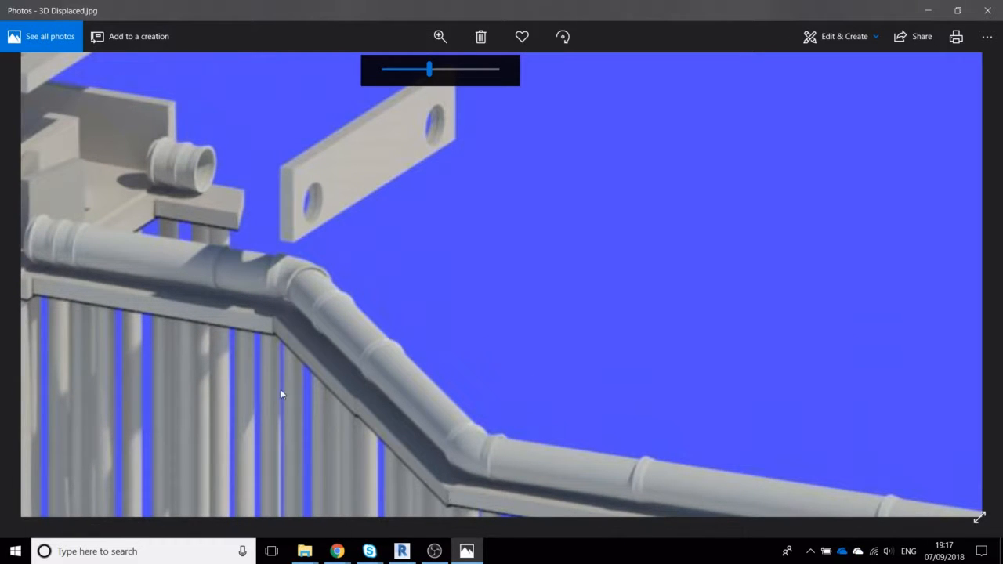
pyautogui.moveTo(533, 403); pyautogui.dragTo(316, 189)
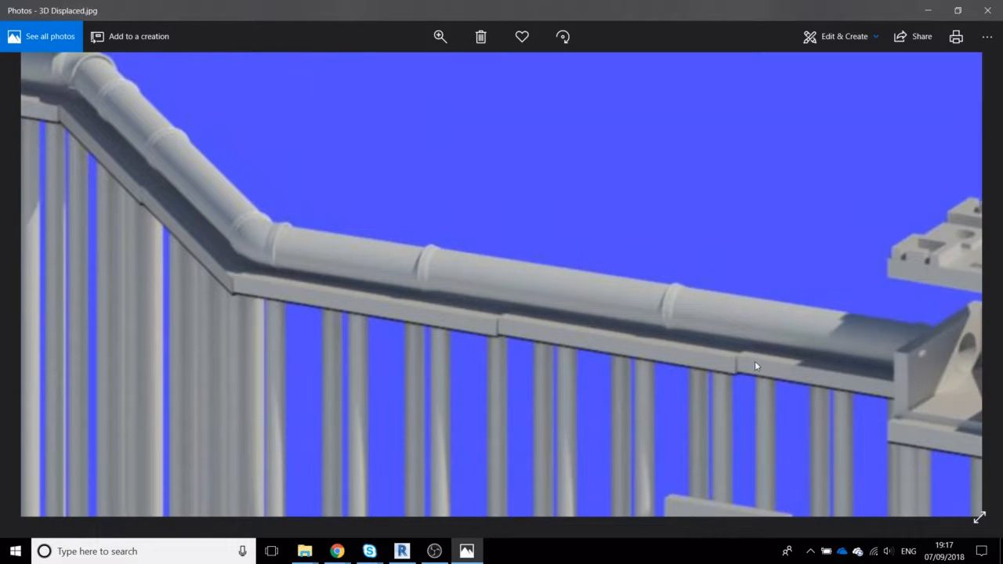
pyautogui.click(928, 10)
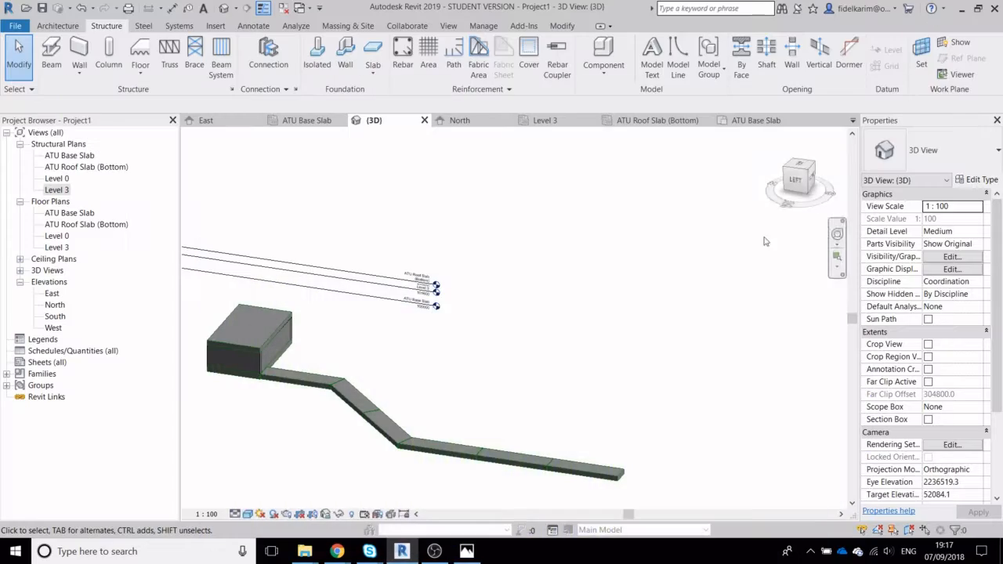
# Back in the Revit 3D view, change the height offset of the first angled slab from its ATU Base Slab level
pyautogui.moveTo(351, 369); pyautogui.dragTo(423, 322, button='middle')
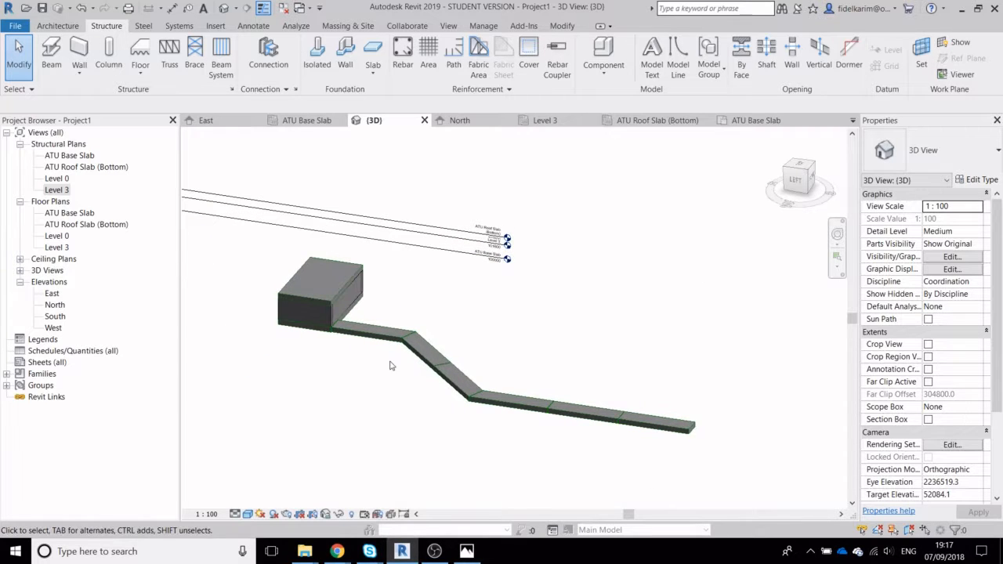
pyautogui.keyDown('shift'); pyautogui.moveTo(371, 380); pyautogui.dragTo(370, 306, button='middle'); pyautogui.keyUp('shift')
pyautogui.scroll(3, 347, 337)
pyautogui.scroll(3, 342, 275)
pyautogui.scroll(-4, 341, 266)
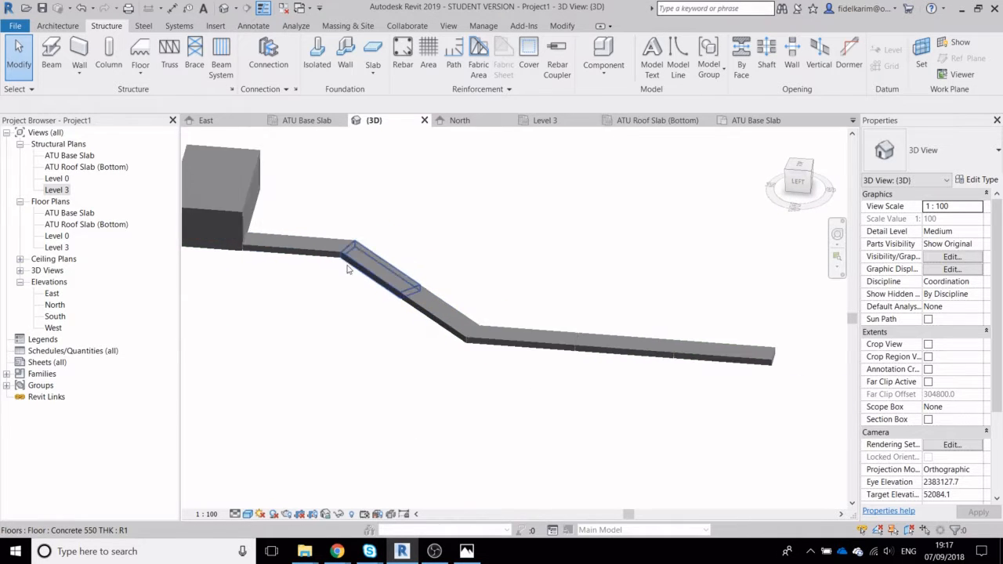
pyautogui.keyDown('shift'); pyautogui.moveTo(341, 267); pyautogui.dragTo(319, 357, button='middle'); pyautogui.keyUp('shift')
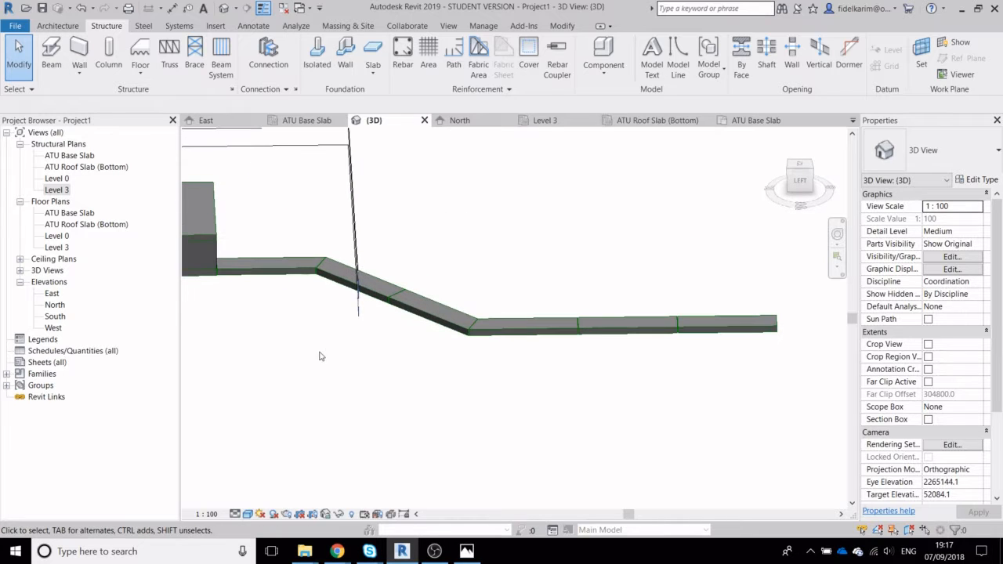
pyautogui.scroll(2, 319, 265)
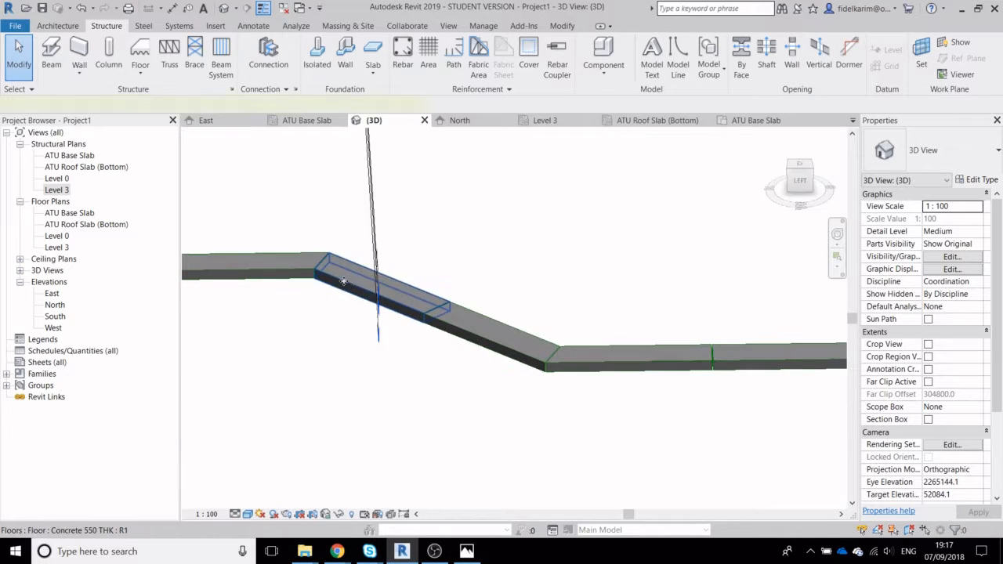
pyautogui.click(346, 282)
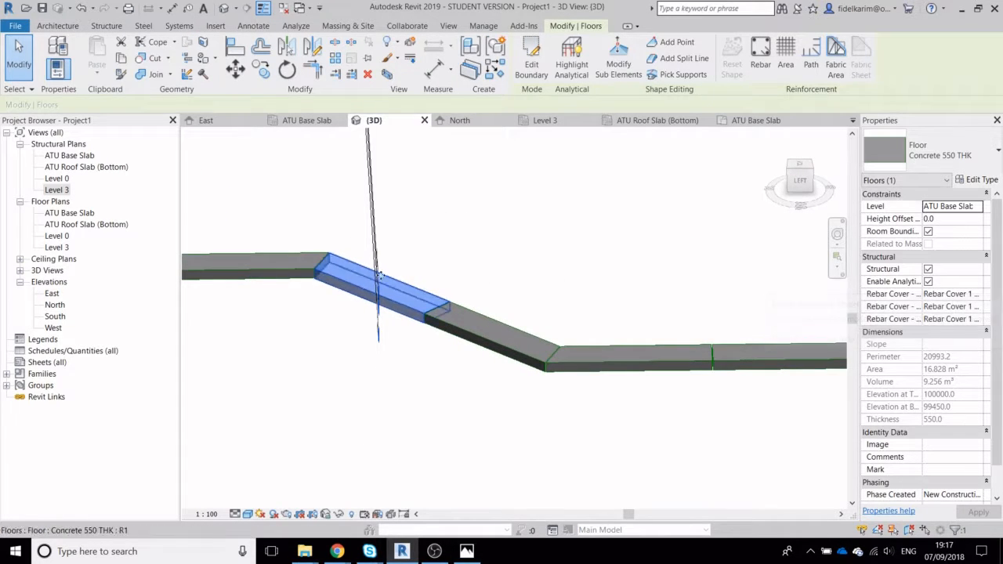
pyautogui.scroll(-1, 333, 301)
pyautogui.moveTo(332, 301); pyautogui.dragTo(395, 333, button='middle')
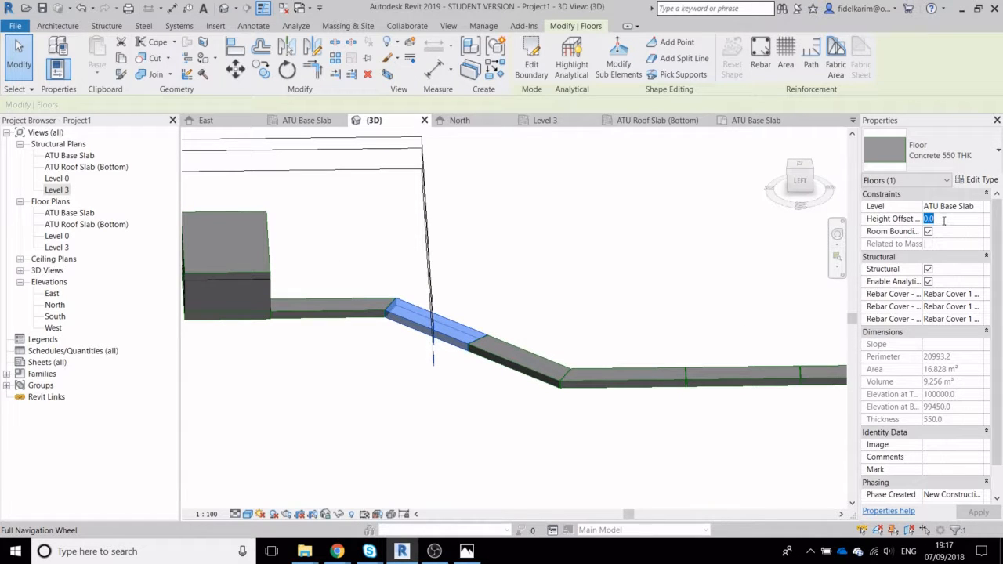
pyautogui.press('c')
pyautogui.press('c')
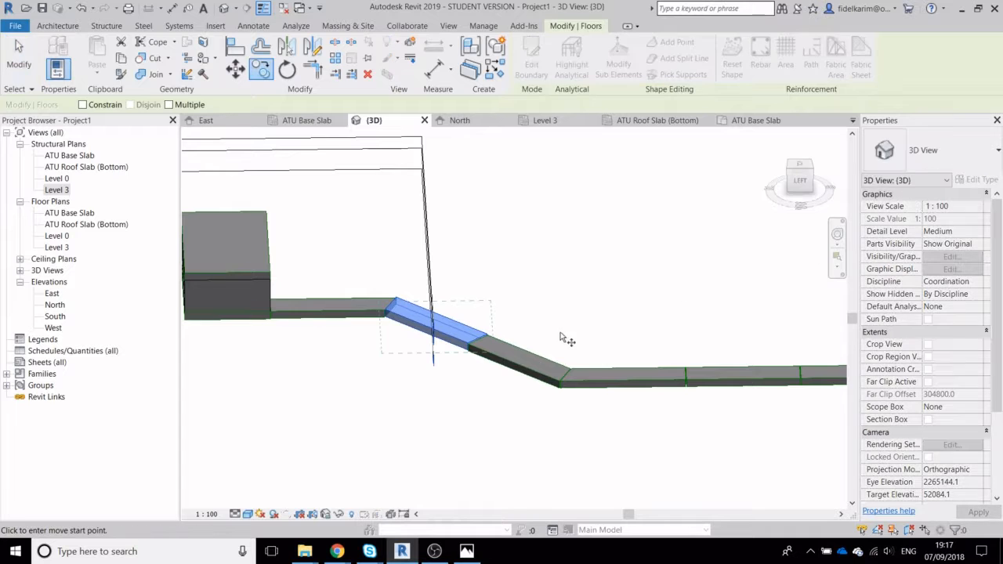
pyautogui.press('Escape')
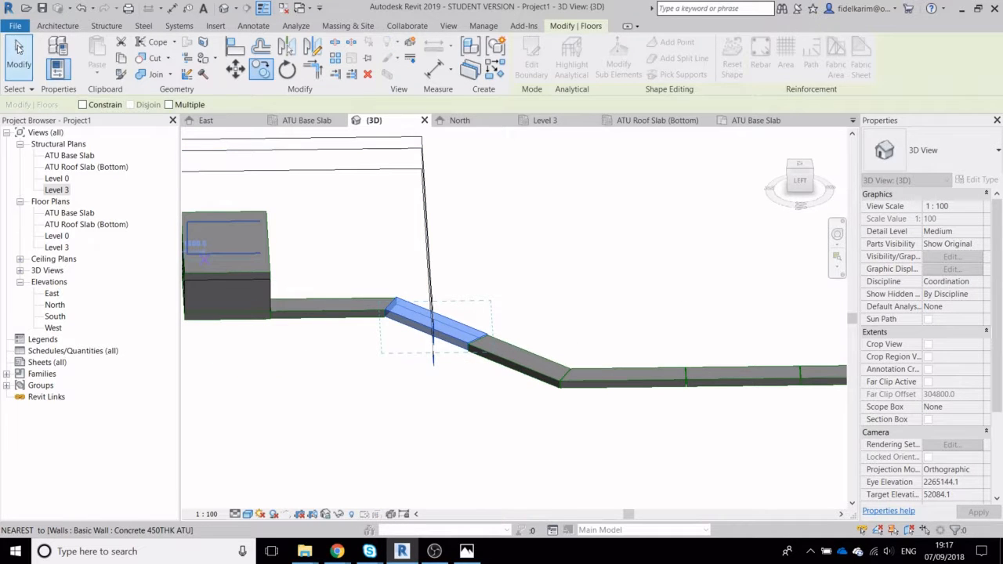
pyautogui.press('Escape')
# Set the height offset of the second angled slab to 140 mm and leave any active move command
pyautogui.click(536, 350)
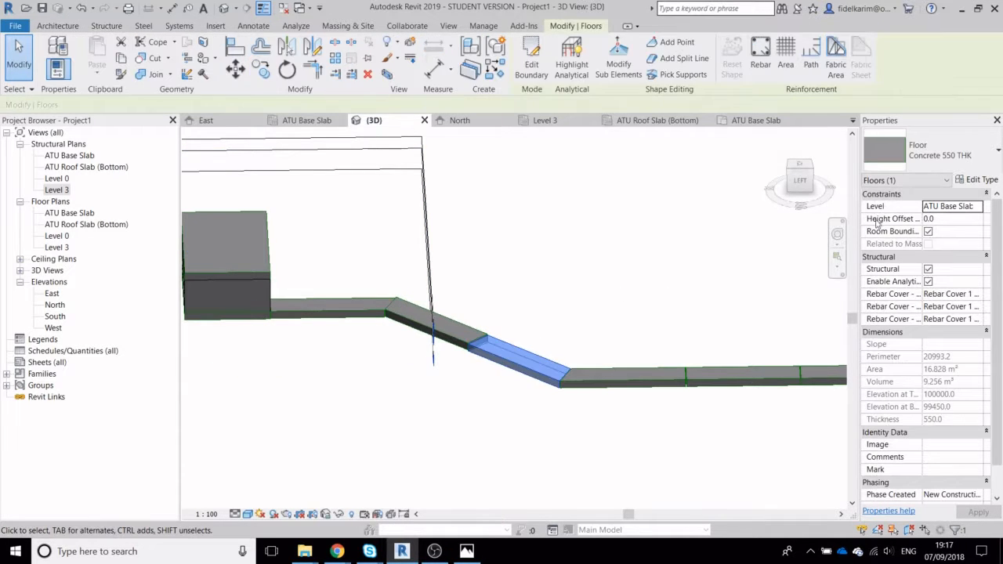
pyautogui.write('1')
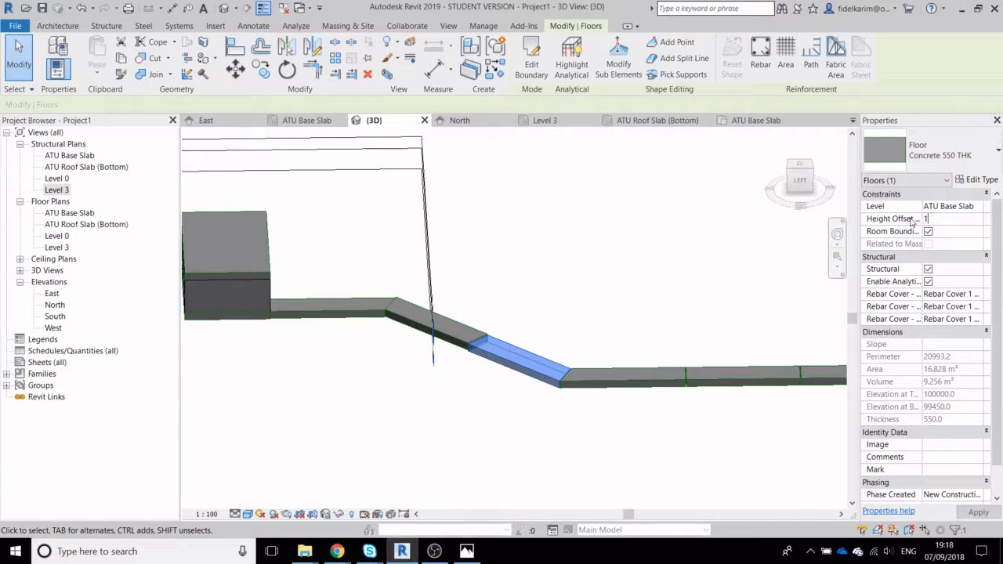
pyautogui.write('40mv')
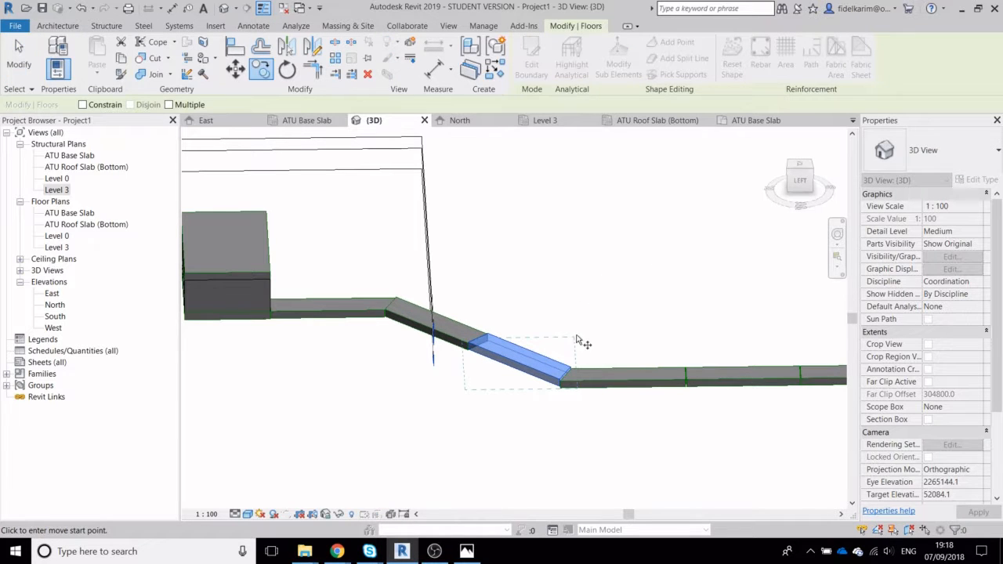
pyautogui.rightClick(616, 305)
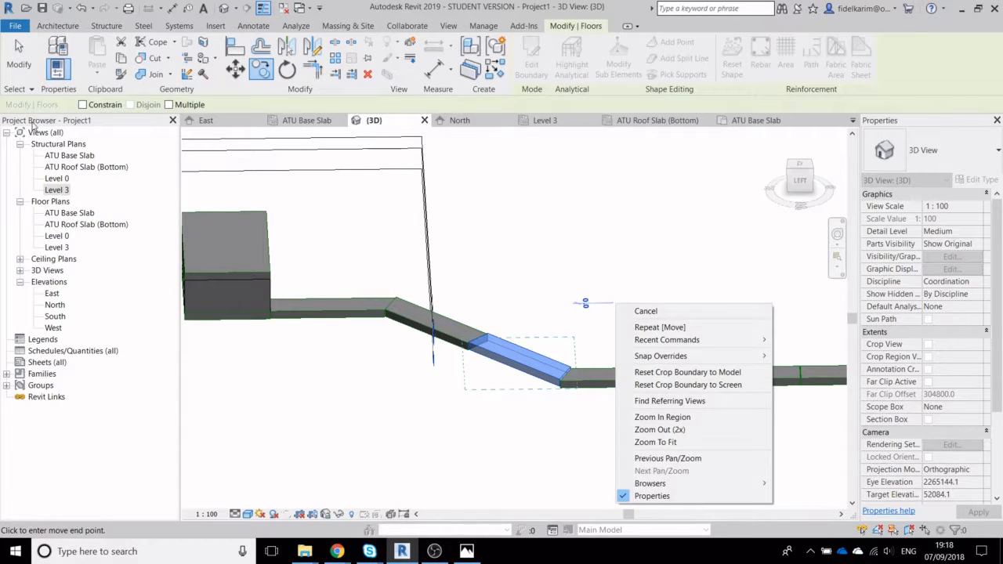
pyautogui.click(23, 66)
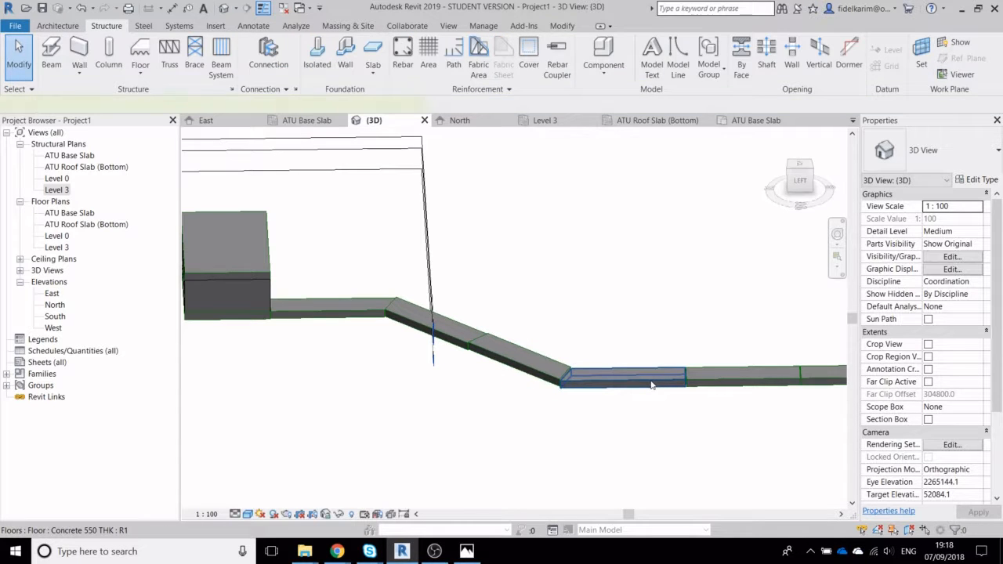
# Set the height offsets of the three straight slabs beyond the angled ones to 210, 280 and 350 mm, in order towards the free end
pyautogui.click(651, 385)
pyautogui.click(955, 220)
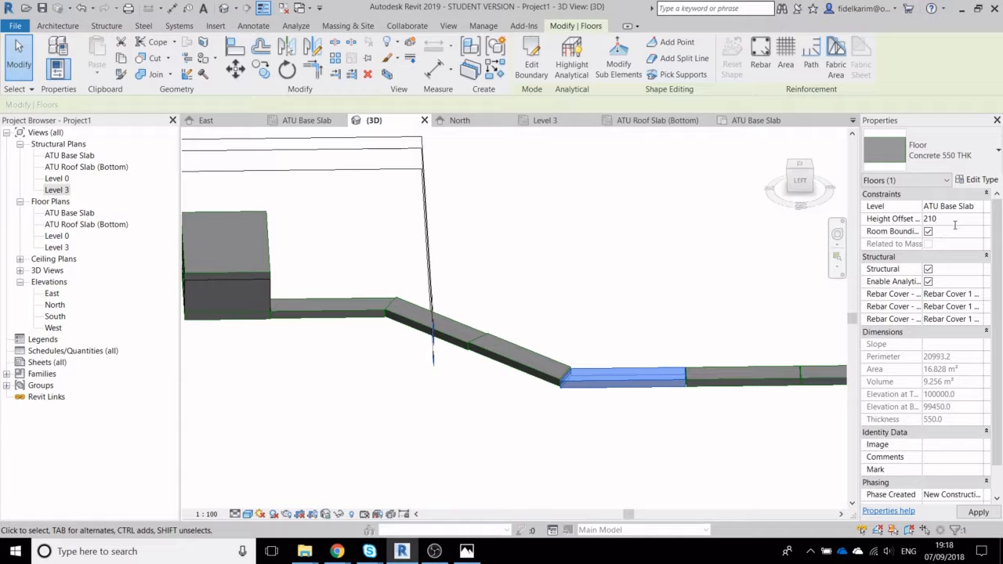
pyautogui.moveTo(772, 311); pyautogui.dragTo(553, 279, button='middle')
pyautogui.click(565, 346)
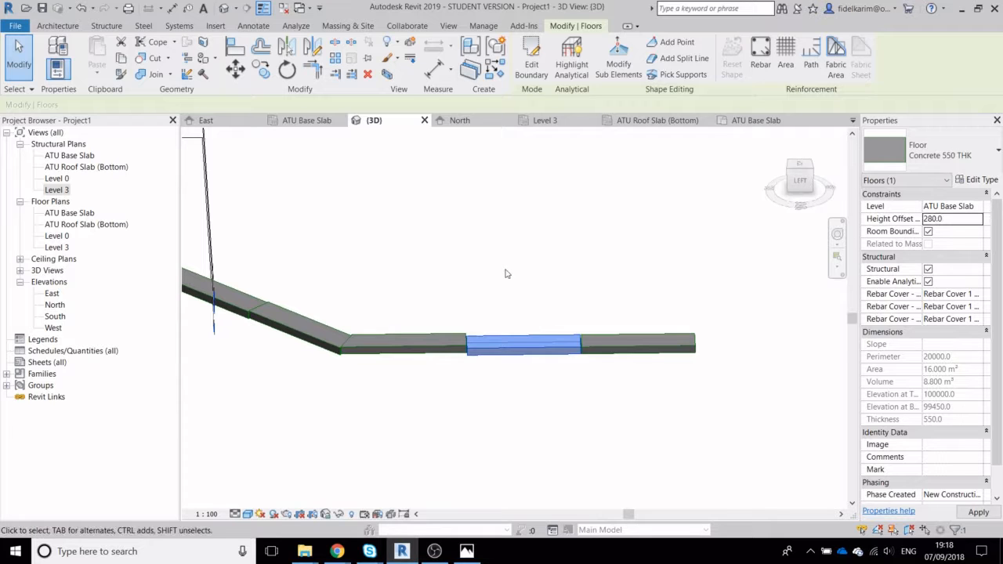
pyautogui.click(663, 351)
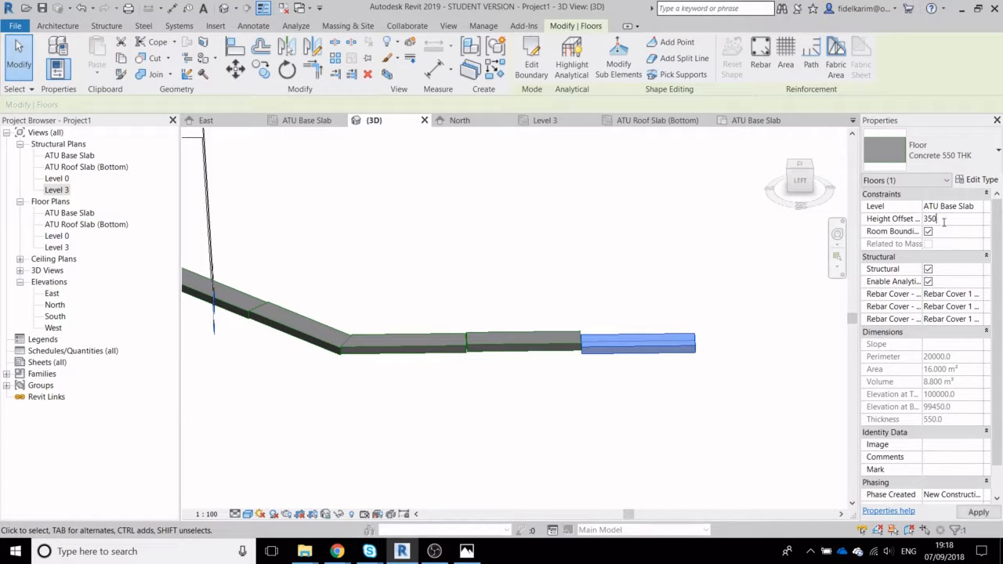
pyautogui.click(773, 280)
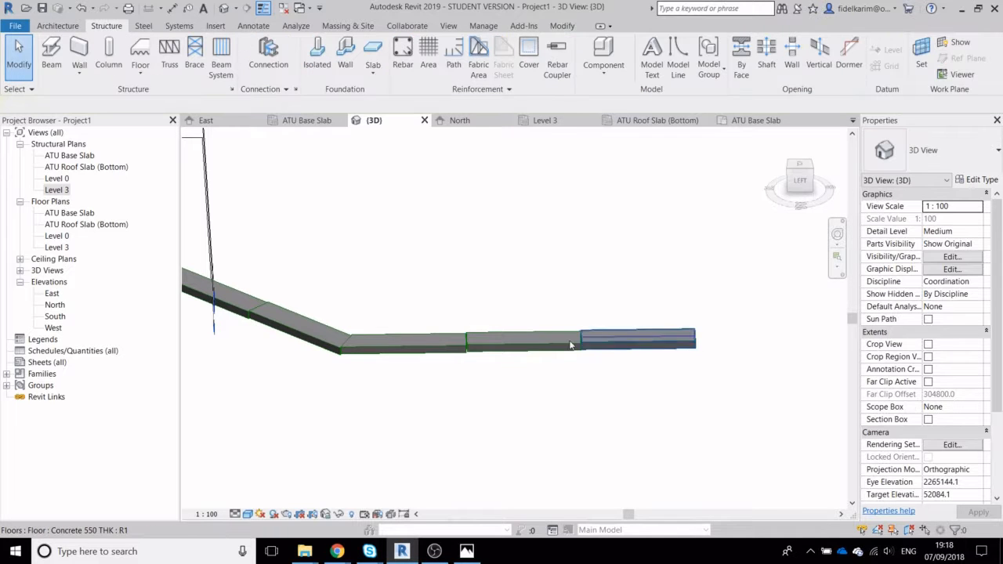
# Examine the stepped joints of the slab chain in 3D and open the East elevation to inspect its full length
pyautogui.scroll(4, 621, 352)
pyautogui.scroll(-5, 486, 395)
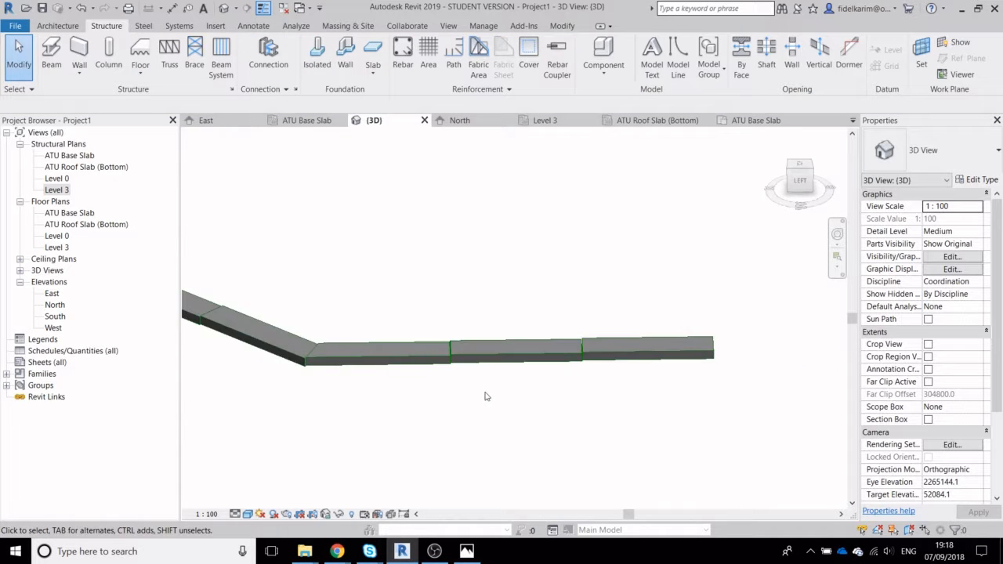
pyautogui.keyDown('shift'); pyautogui.moveTo(434, 399); pyautogui.dragTo(406, 286, button='middle'); pyautogui.keyUp('shift')
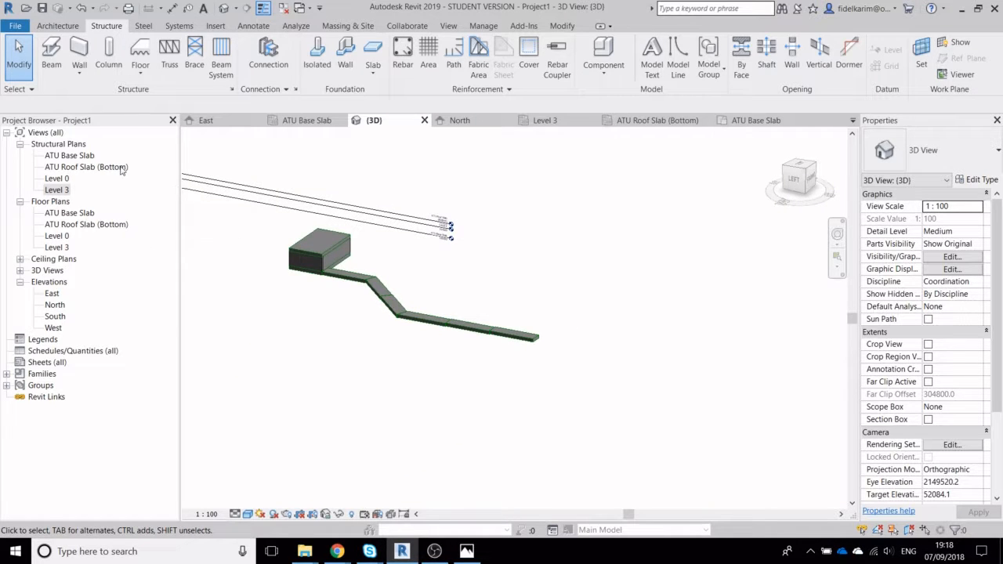
pyautogui.doubleClick(52, 294)
pyautogui.scroll(-5, 416, 340)
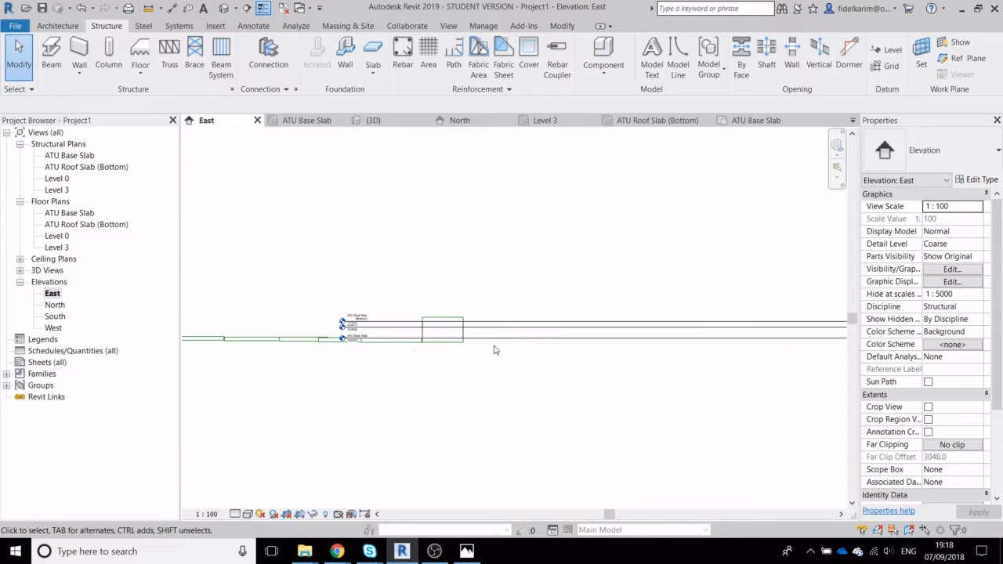
pyautogui.moveTo(284, 354); pyautogui.dragTo(613, 353, button='middle')
pyautogui.scroll(2, 678, 321)
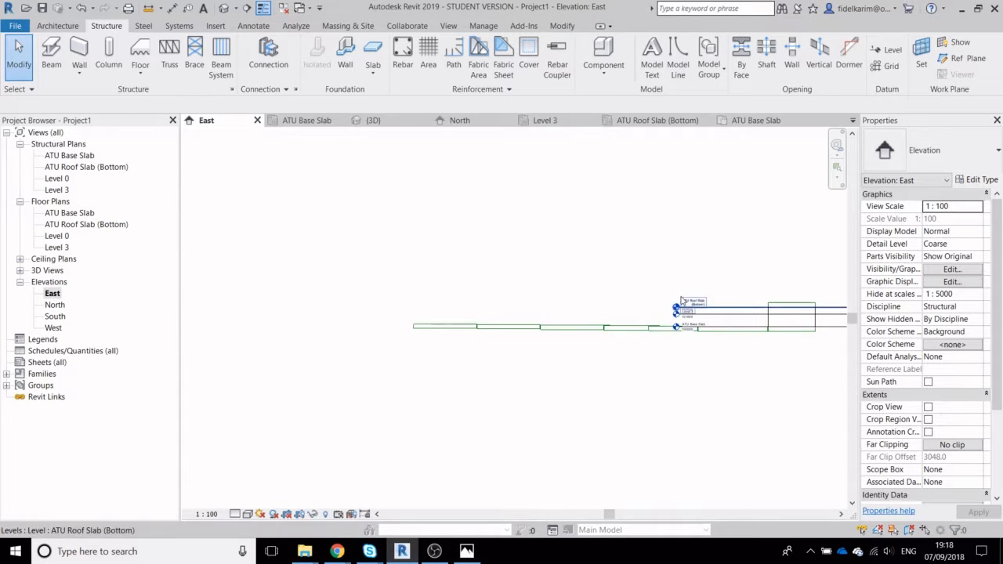
# Extend the aligned ATU Roof Slab (Bottom), Level 3 and ATU Base Slab level lines past the free end of the slab chain
pyautogui.click(680, 312)
pyautogui.scroll(1, 679, 315)
pyautogui.scroll(5, 683, 343)
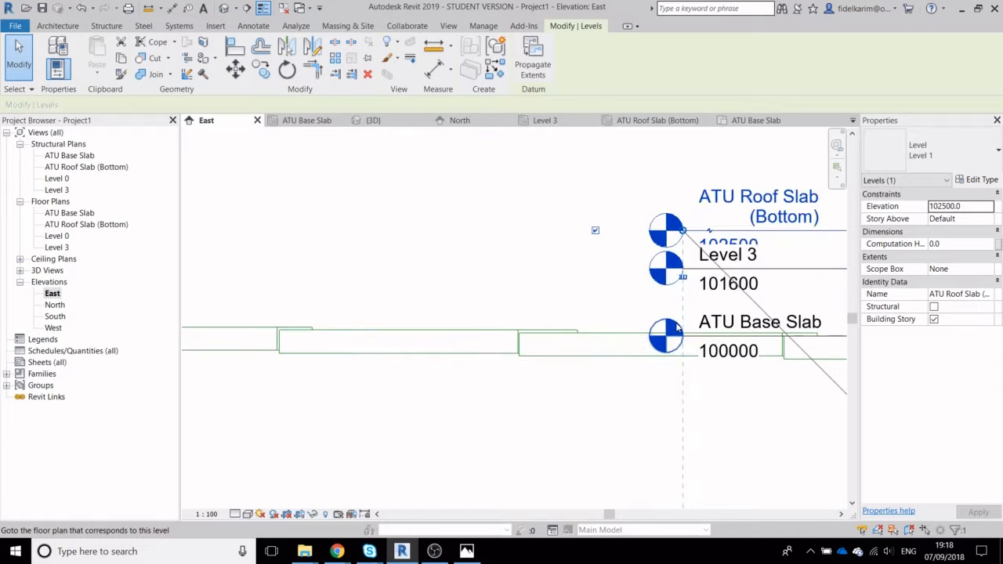
pyautogui.moveTo(688, 163); pyautogui.dragTo(248, 181)
pyautogui.moveTo(275, 255); pyautogui.dragTo(762, 341, button='middle')
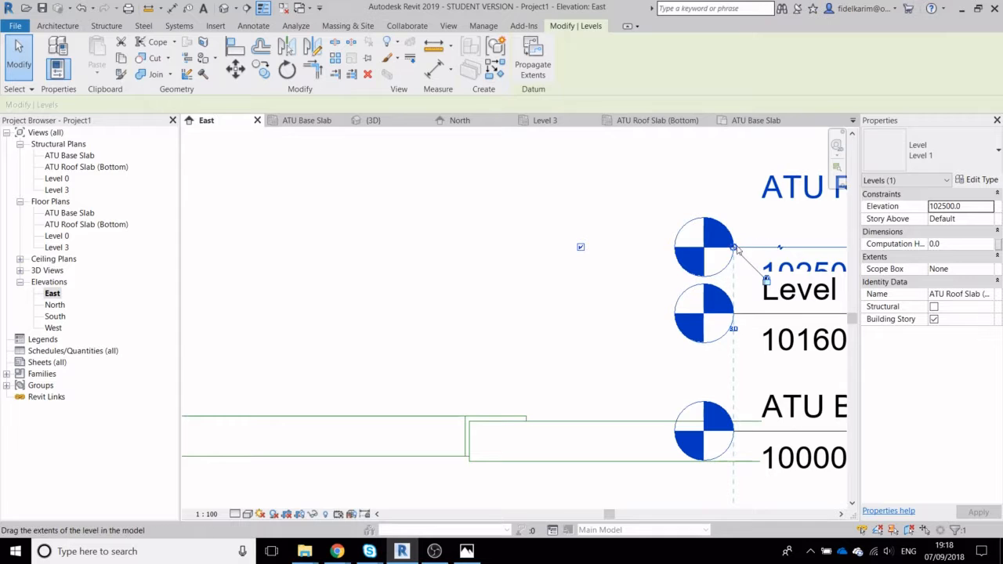
pyautogui.moveTo(681, 248); pyautogui.dragTo(231, 248)
pyautogui.moveTo(249, 281); pyautogui.dragTo(600, 282, button='middle')
pyautogui.scroll(-2, 601, 283)
pyautogui.moveTo(589, 258); pyautogui.dragTo(207, 257)
pyautogui.moveTo(331, 338); pyautogui.dragTo(532, 312, button='middle')
pyautogui.scroll(-3, 509, 311)
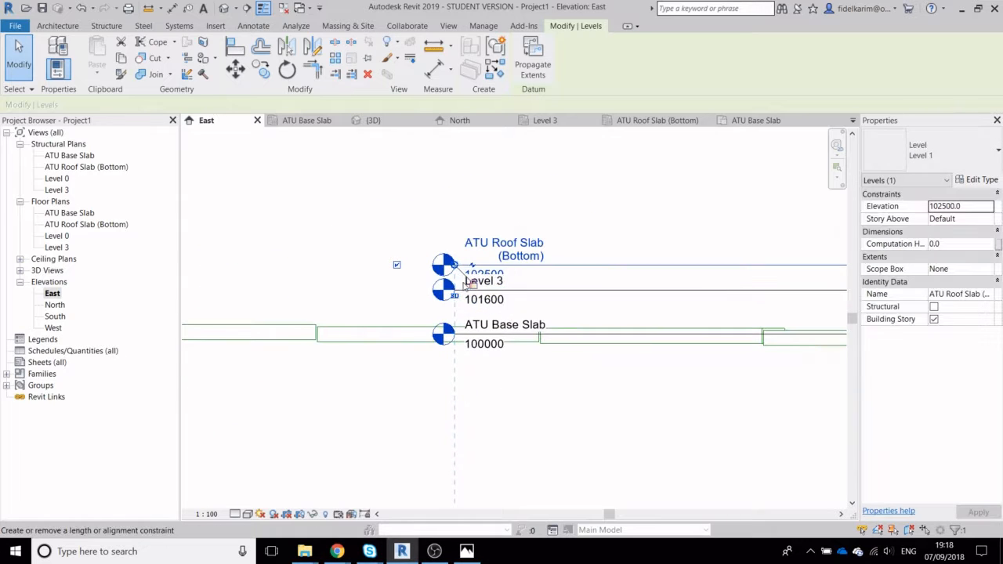
pyautogui.moveTo(454, 266); pyautogui.dragTo(207, 238)
pyautogui.moveTo(359, 434); pyautogui.dragTo(906, 398, button='middle')
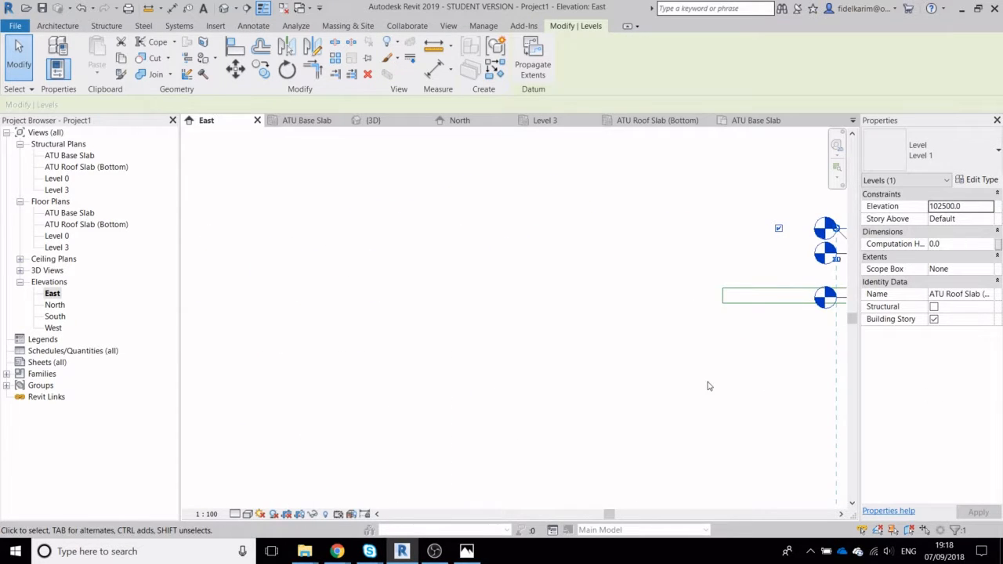
pyautogui.moveTo(708, 385); pyautogui.dragTo(423, 364, button='middle')
pyautogui.moveTo(585, 243); pyautogui.dragTo(199, 209)
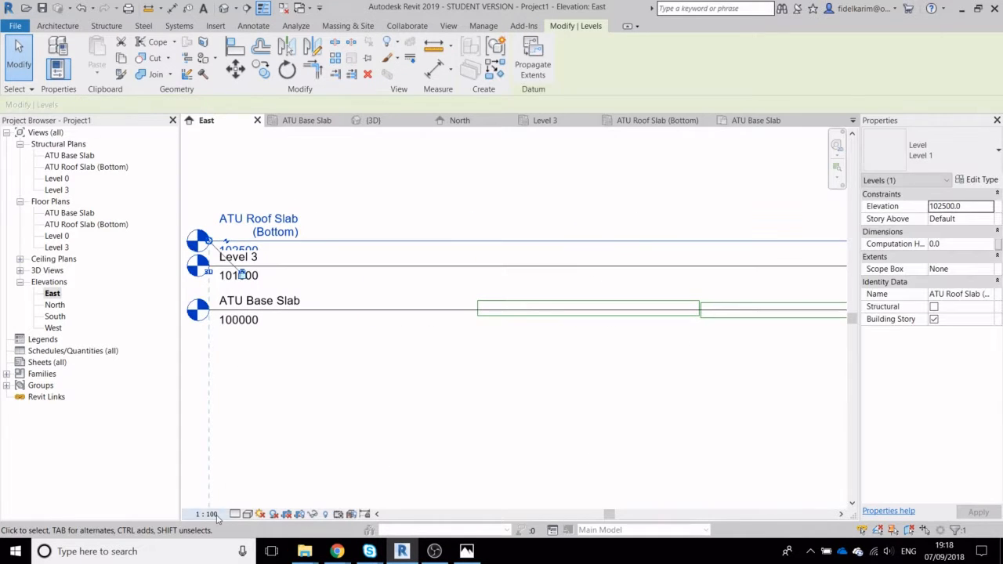
# Set the East elevation's view scale to 1 : 20
pyautogui.click(206, 514)
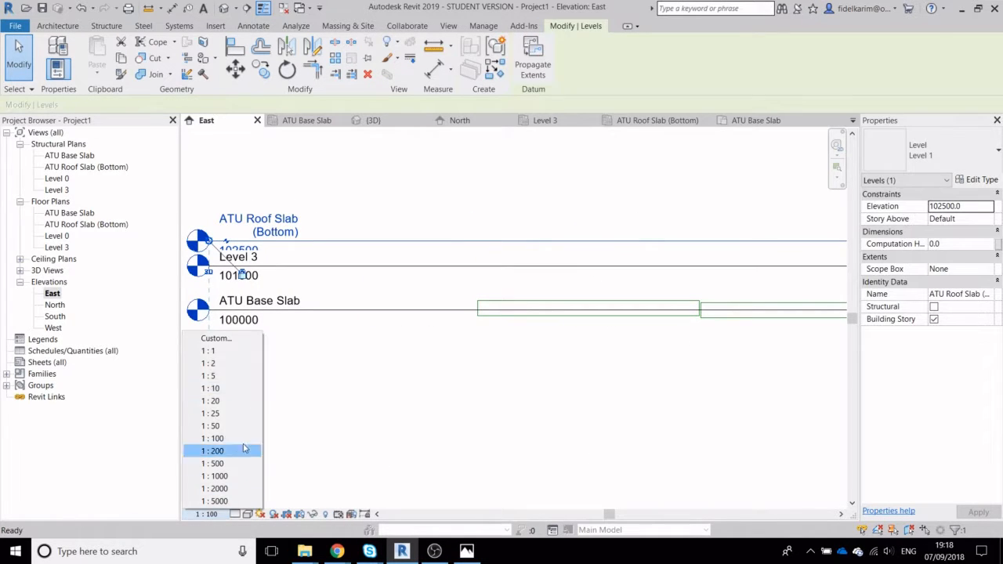
pyautogui.click(225, 401)
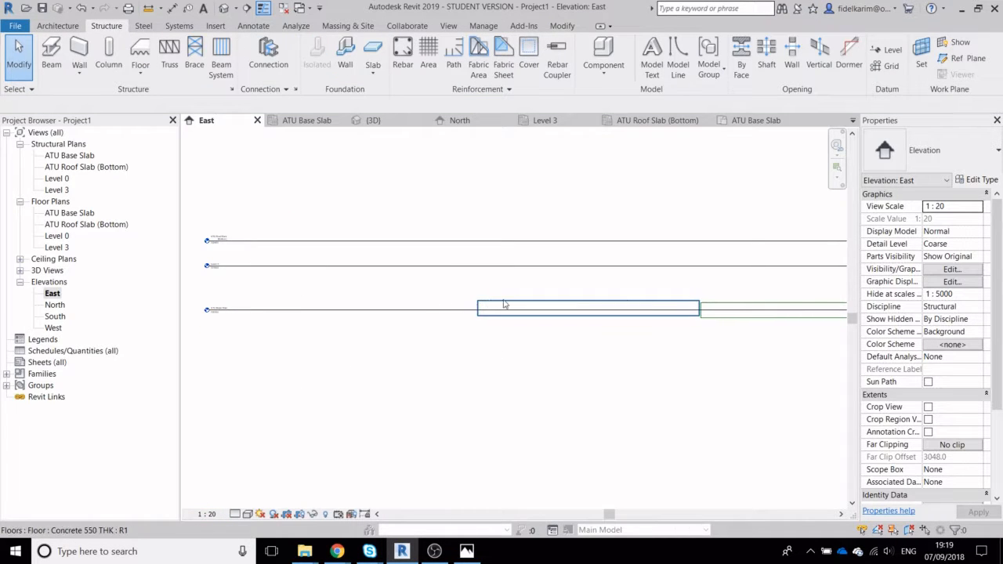
# Create a new level by picking the top edge of the slab at the chain's free end, then leave the level command
pyautogui.click(385, 311)
pyautogui.press('l')
pyautogui.press('l')
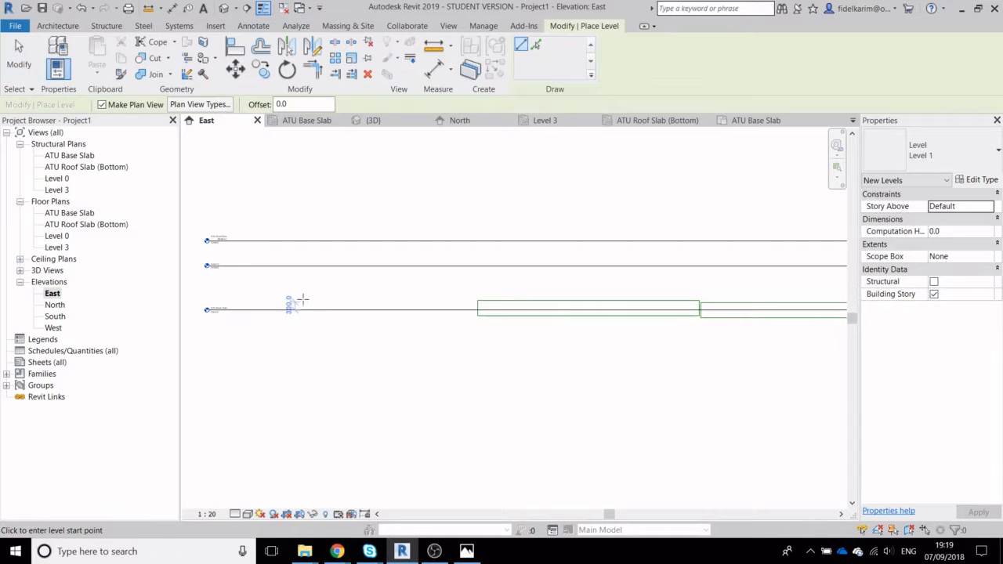
pyautogui.click(536, 46)
pyautogui.click(483, 305)
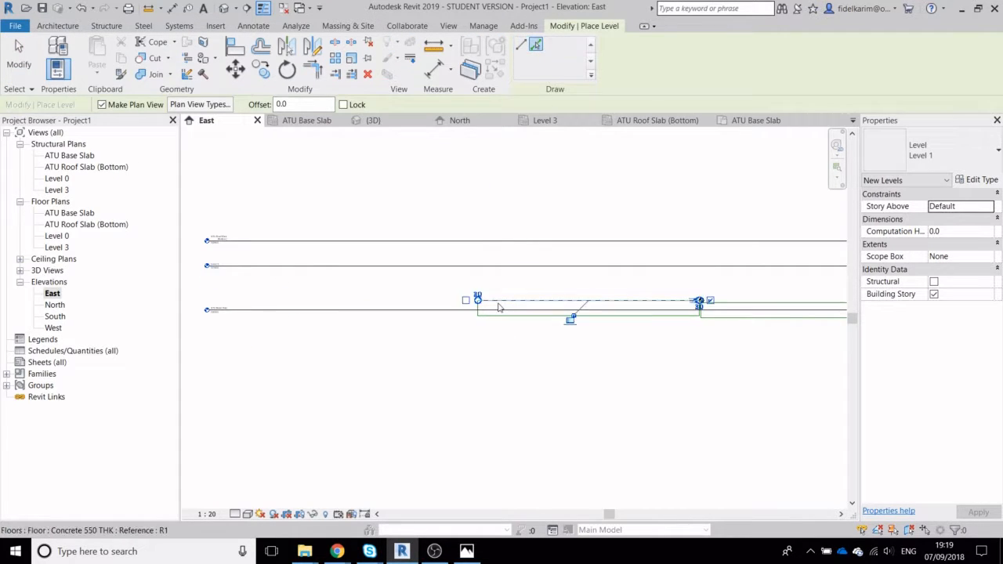
pyautogui.click(480, 302)
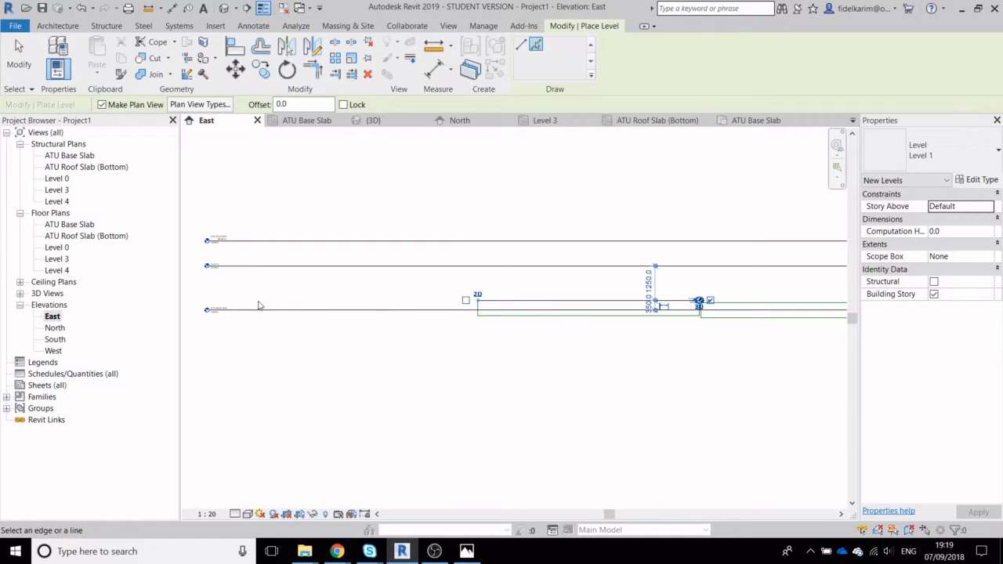
pyautogui.click(18, 55)
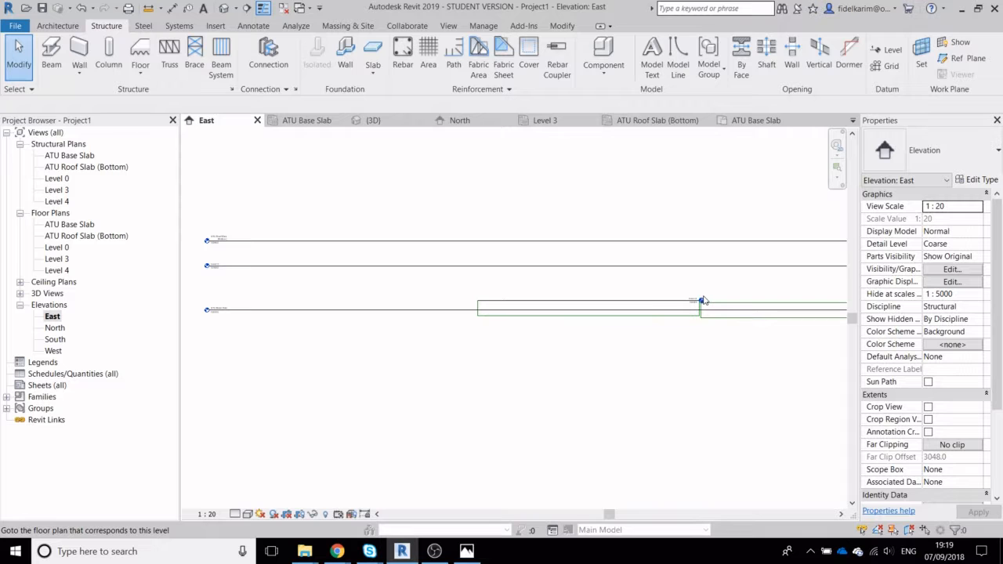
# Move the new level's head from the slab joint to beyond the free end of the slab chain
pyautogui.scroll(4, 702, 303)
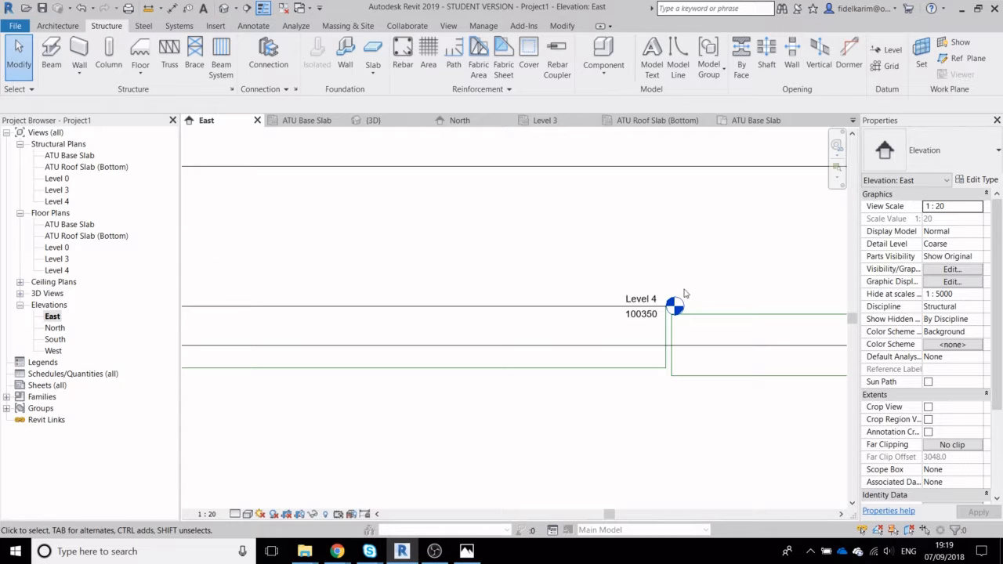
pyautogui.click(666, 307)
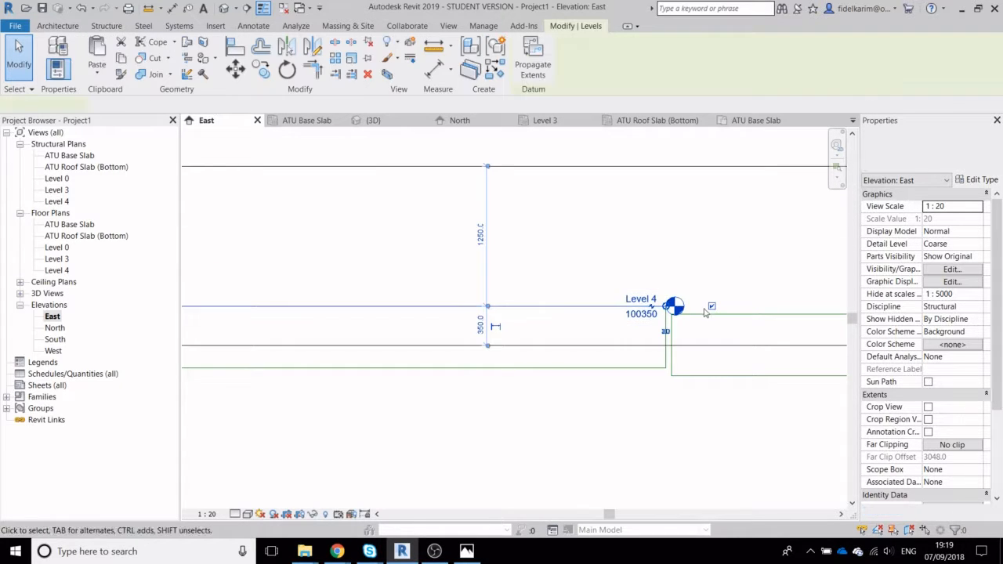
pyautogui.scroll(-3, 675, 311)
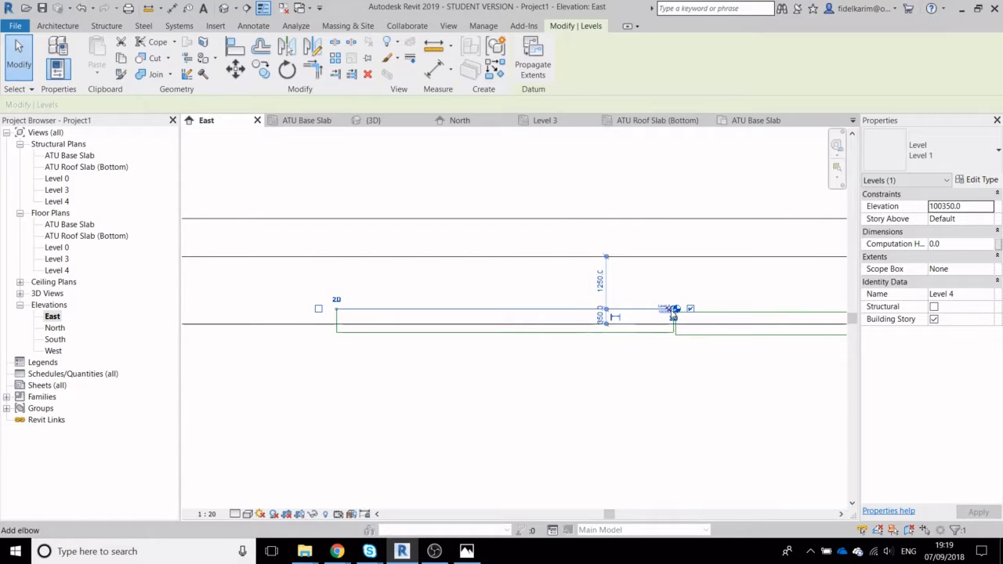
pyautogui.moveTo(669, 309); pyautogui.dragTo(216, 295)
pyautogui.moveTo(335, 355); pyautogui.dragTo(633, 353, button='middle')
pyautogui.scroll(2, 508, 305)
pyautogui.moveTo(509, 309); pyautogui.dragTo(611, 288, button='middle')
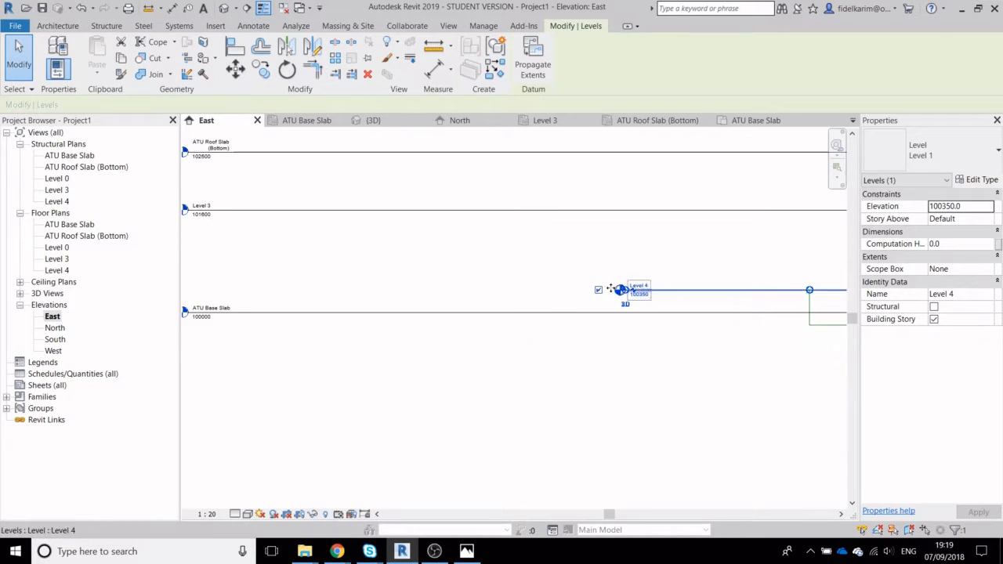
# Extend the new level line until its head aligns with the heads of the ATU Base Slab level and Level 3
pyautogui.click(638, 294)
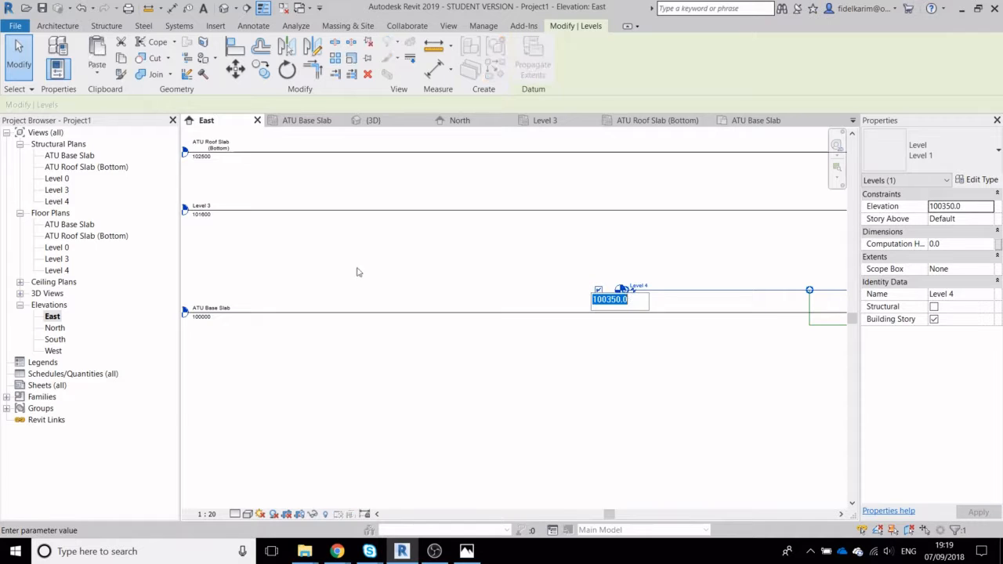
pyautogui.click(566, 252)
pyautogui.moveTo(624, 290); pyautogui.dragTo(192, 261)
pyautogui.moveTo(262, 274); pyautogui.dragTo(325, 262, button='middle')
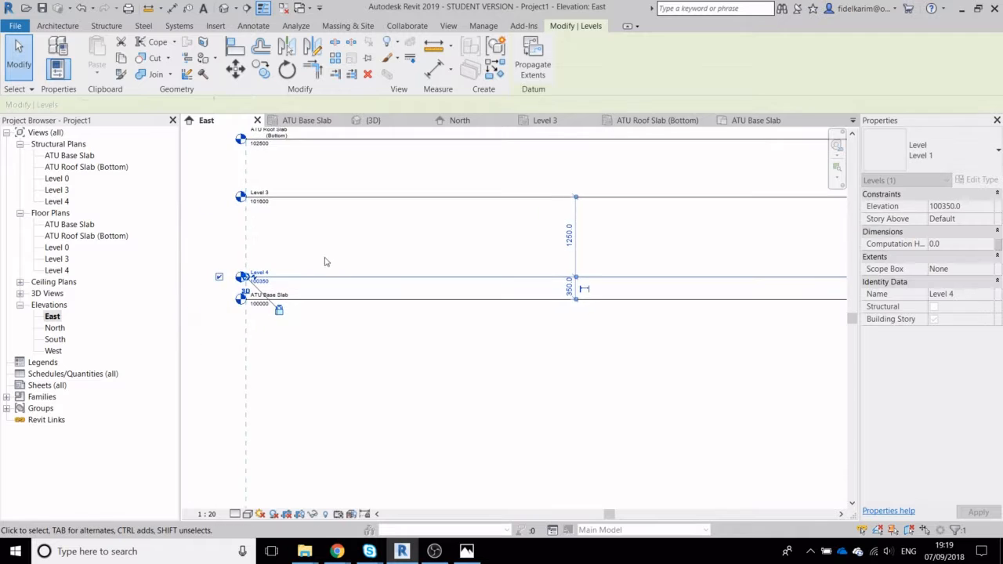
pyautogui.click(323, 261)
# Rename the new level to Vent Chamber Slab, including its corresponding views
pyautogui.scroll(1, 233, 261)
pyautogui.click(273, 281)
pyautogui.click(275, 276)
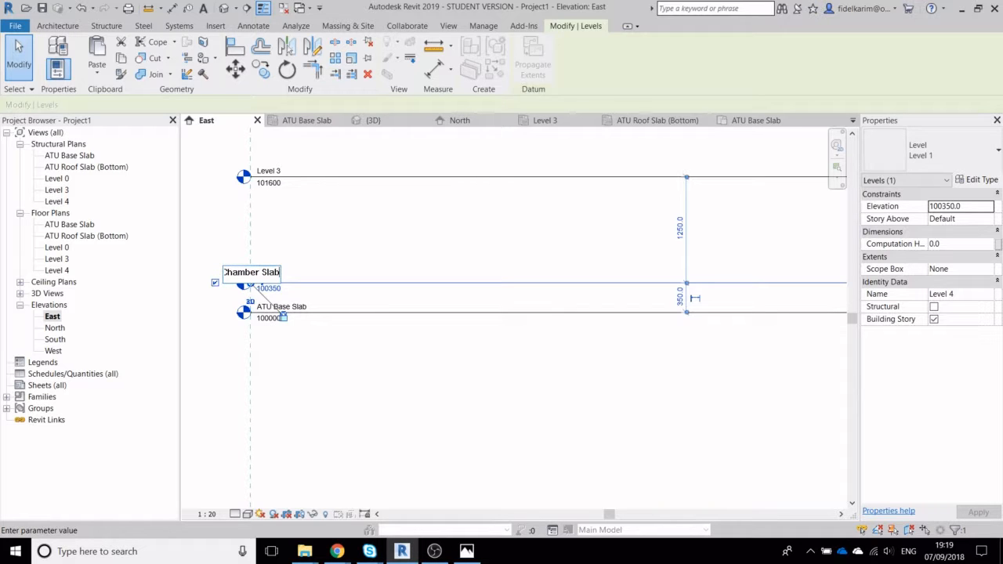
pyautogui.press('Return')
pyautogui.scroll(-4, 343, 246)
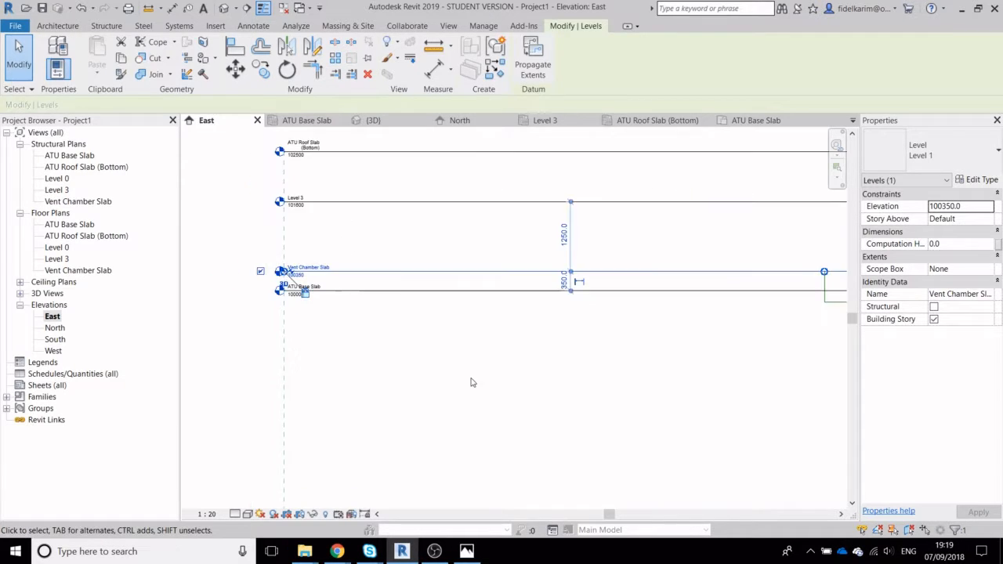
pyautogui.click(476, 383)
# Go to the floor plan of the Vent Chamber Slab level from its level line
pyautogui.moveTo(556, 364); pyautogui.dragTo(235, 332, button='middle')
pyautogui.scroll(-1, 305, 336)
pyautogui.scroll(-2, 313, 336)
pyautogui.moveTo(297, 306); pyautogui.dragTo(503, 316, button='middle')
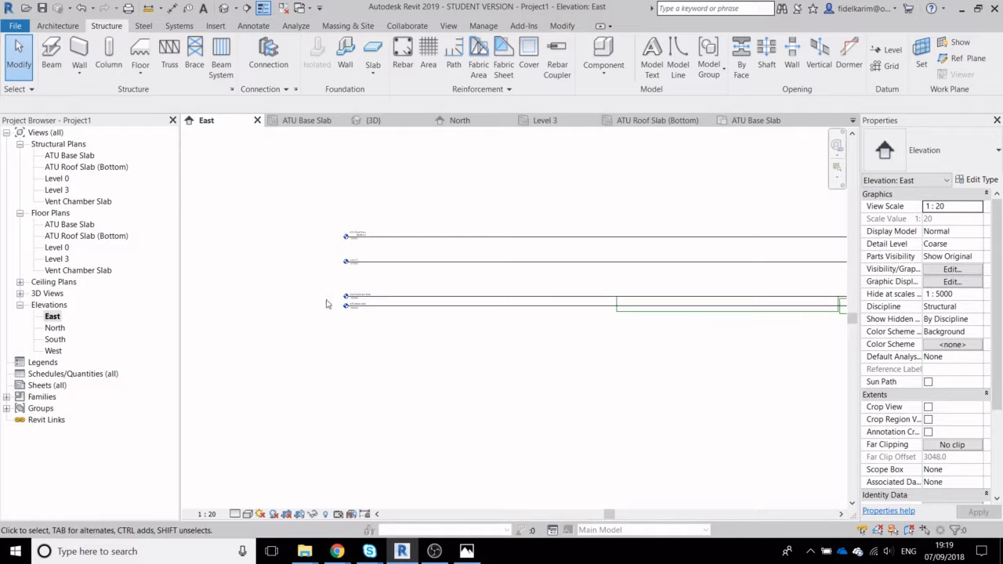
pyautogui.scroll(2, 326, 305)
pyautogui.rightClick(444, 295)
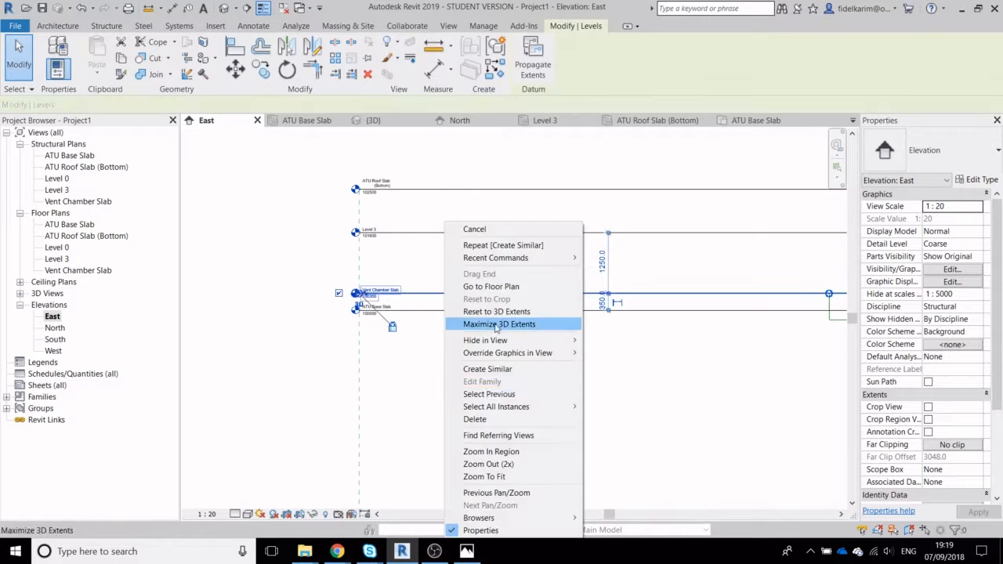
pyautogui.click(493, 287)
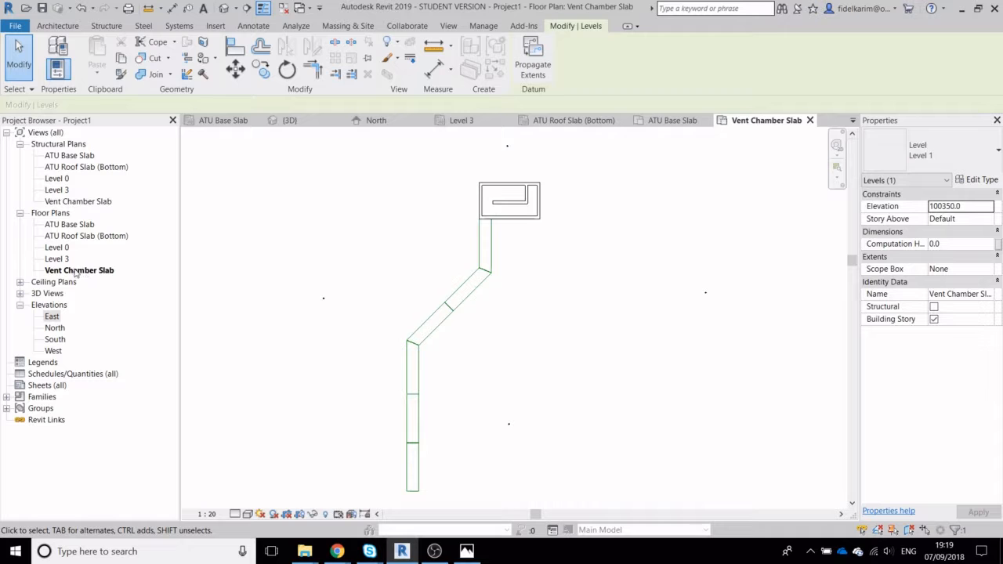
# Open the Vent Chamber Slab structural plan and check the vent chamber in the 3D Displaced.jpg reference image in Photos
pyautogui.click(21, 213)
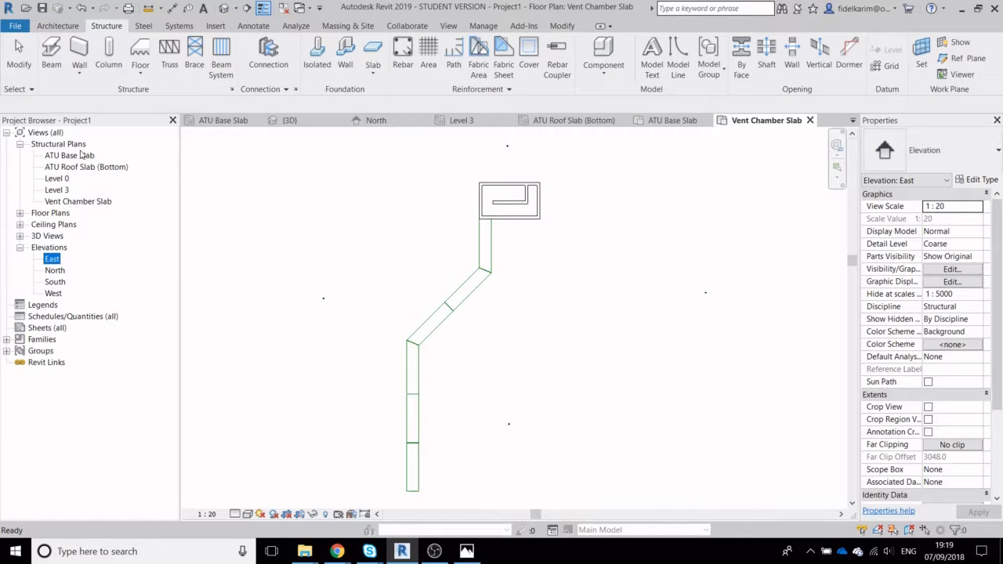
pyautogui.doubleClick(79, 202)
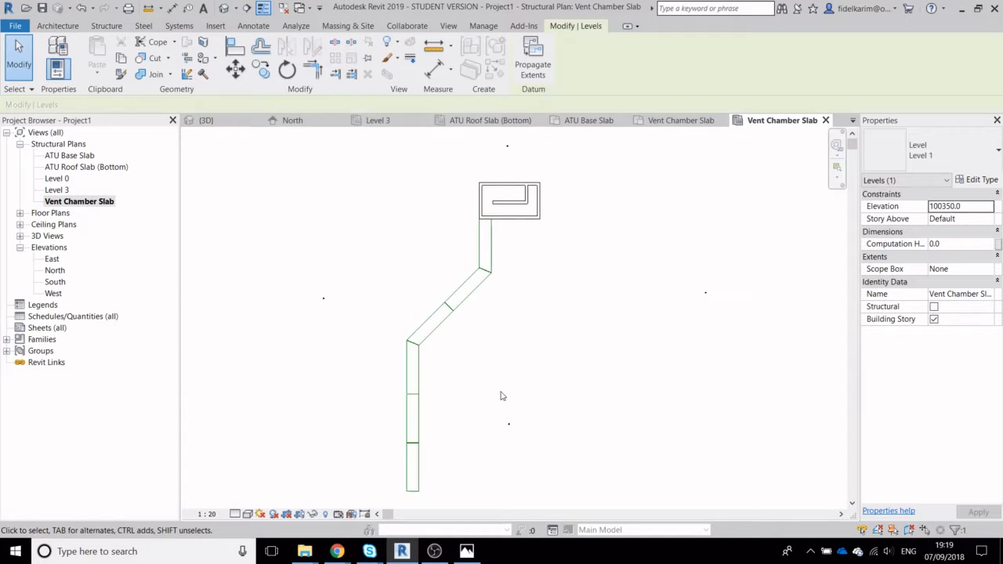
pyautogui.moveTo(502, 396); pyautogui.dragTo(508, 221, button='middle')
pyautogui.scroll(3, 430, 261)
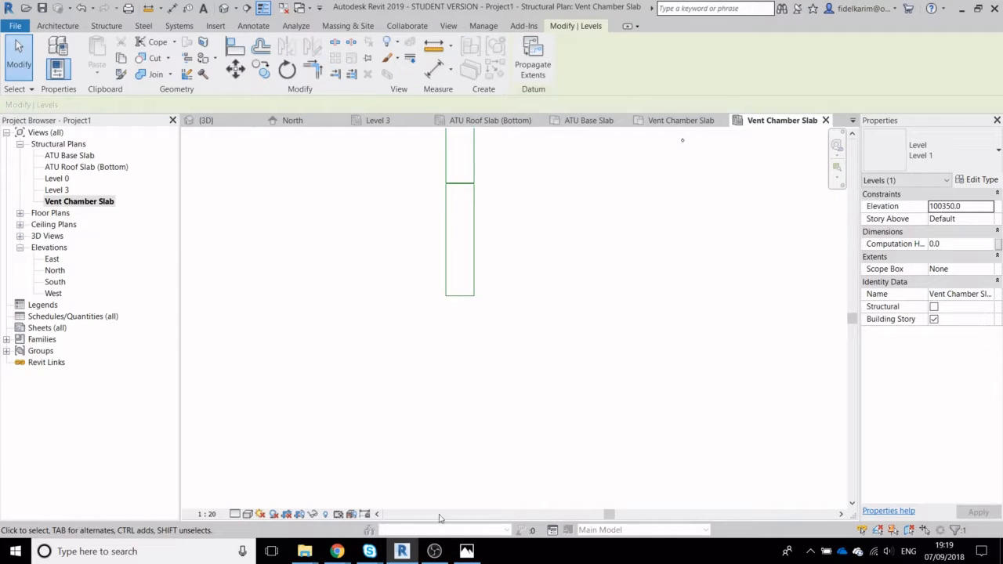
pyautogui.hotkey('alt', 'Tab')
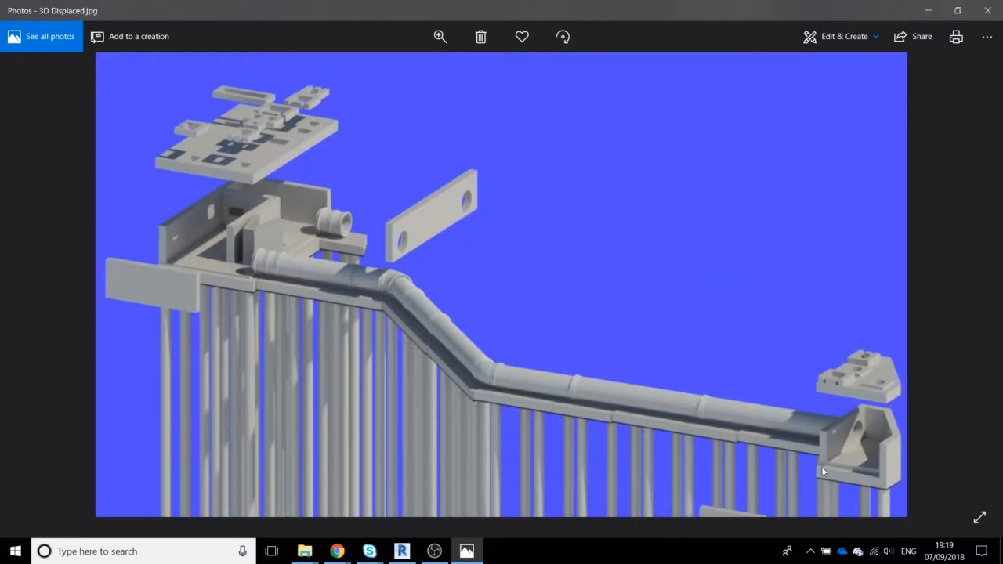
pyautogui.click(928, 10)
# Start a structural floor on the Vent Chamber Slab level at the chain's free end, using the Concrete 600 THK type
pyautogui.scroll(2, 311, 329)
pyautogui.scroll(1, 537, 284)
pyautogui.moveTo(538, 285); pyautogui.dragTo(499, 349, button='middle')
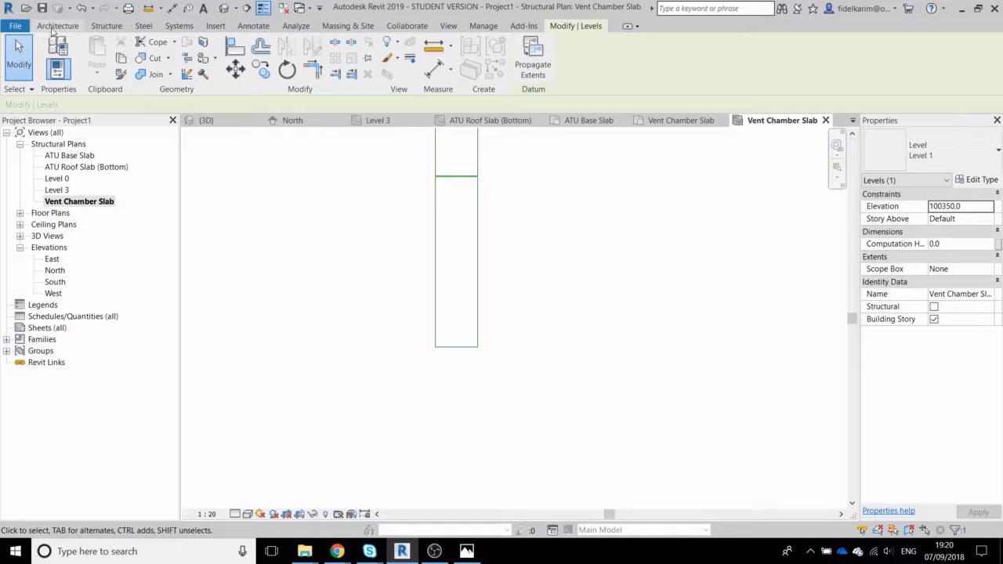
pyautogui.click(105, 26)
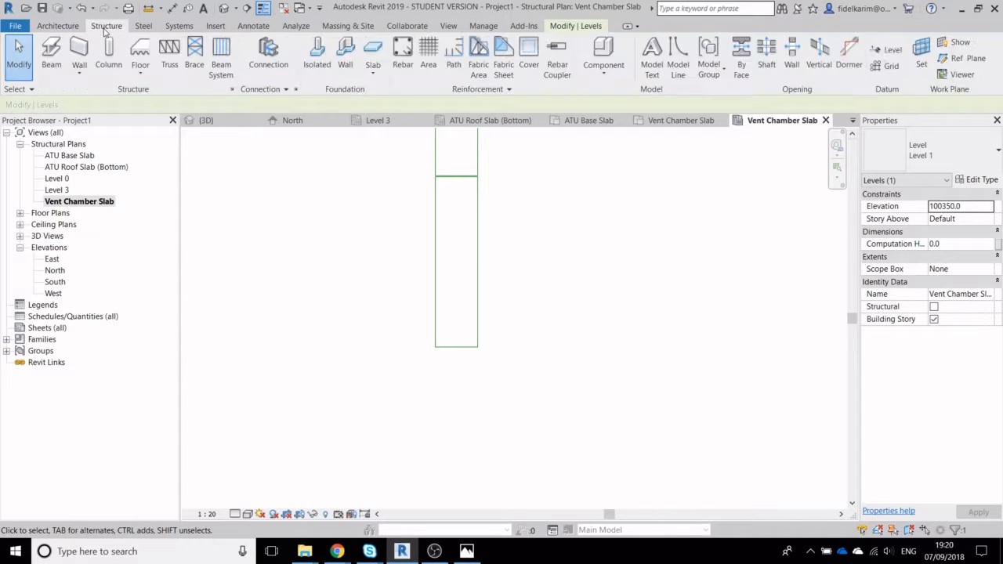
pyautogui.click(140, 56)
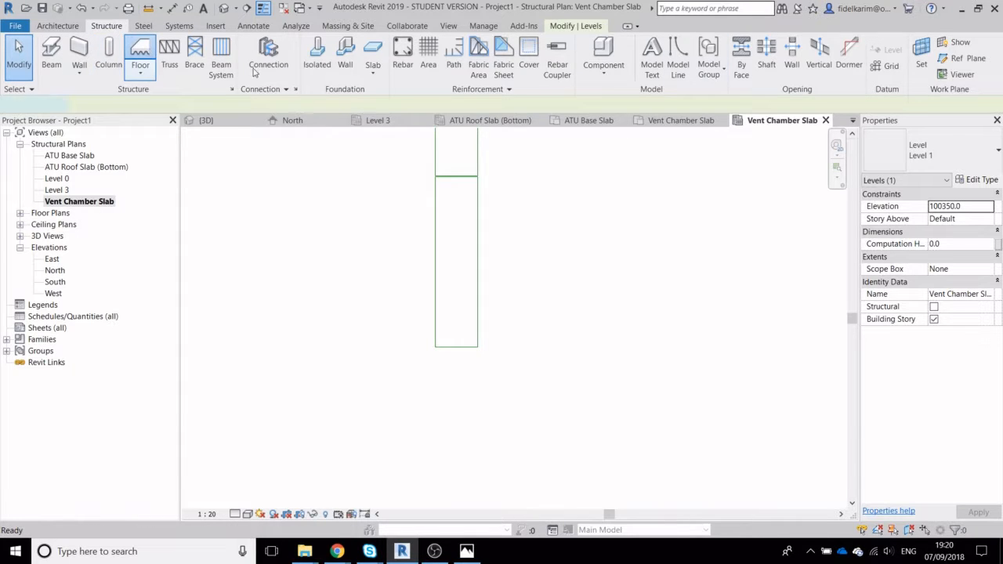
pyautogui.click(933, 177)
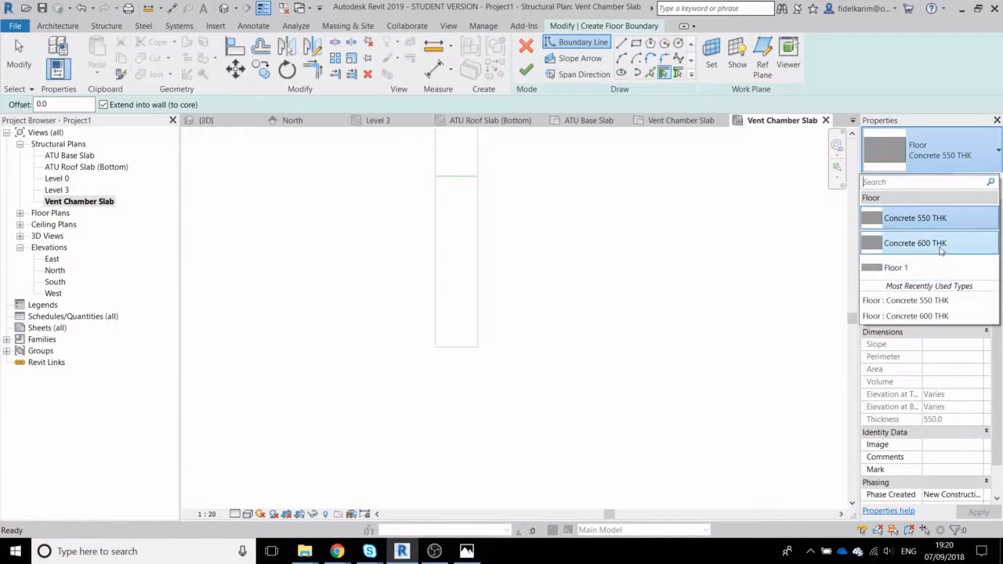
pyautogui.click(933, 243)
pyautogui.moveTo(555, 358); pyautogui.dragTo(634, 319, button='middle')
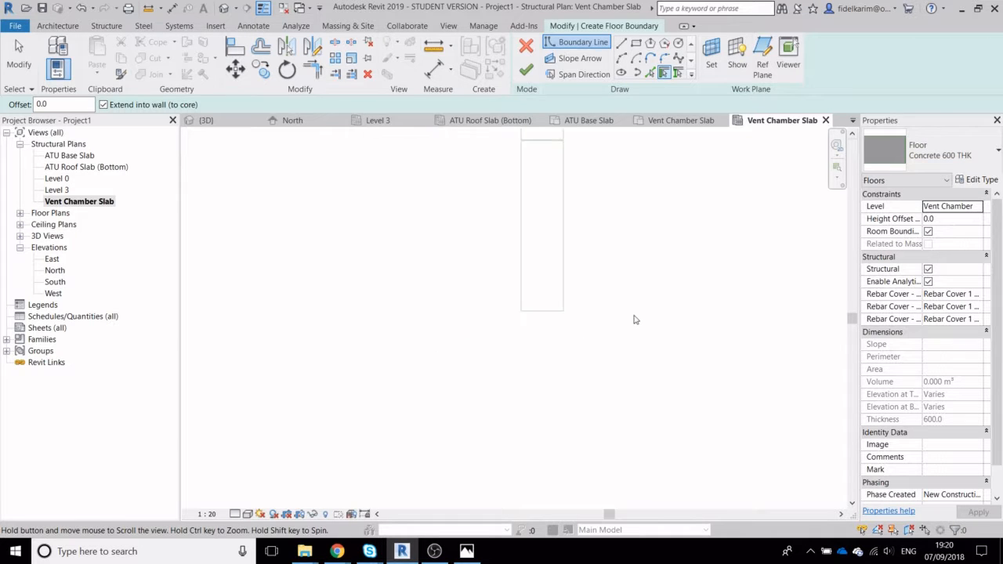
# Add a floor boundary line by picking the free end edge of the last slab with a 50 mm offset
pyautogui.click(650, 72)
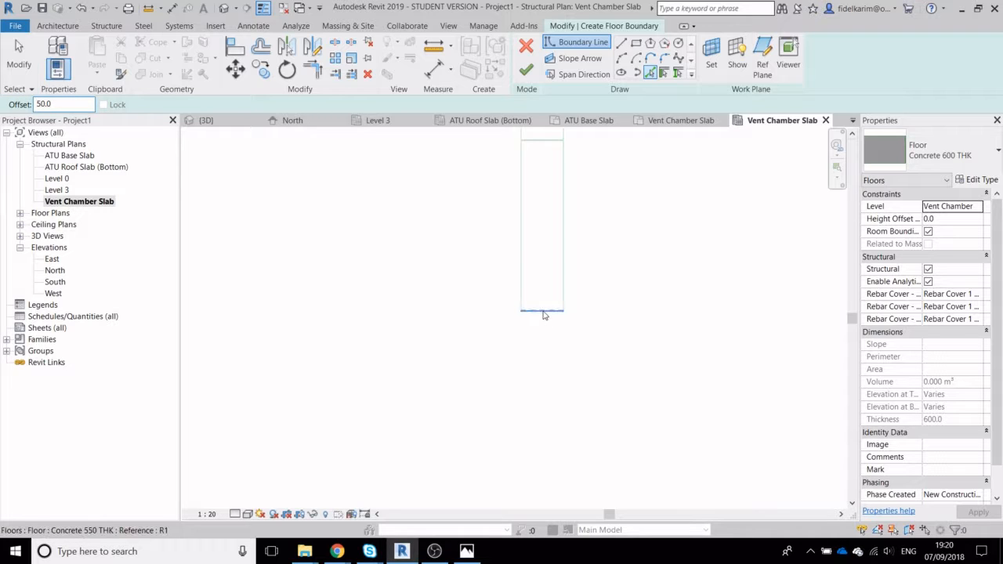
pyautogui.click(541, 314)
pyautogui.click(17, 53)
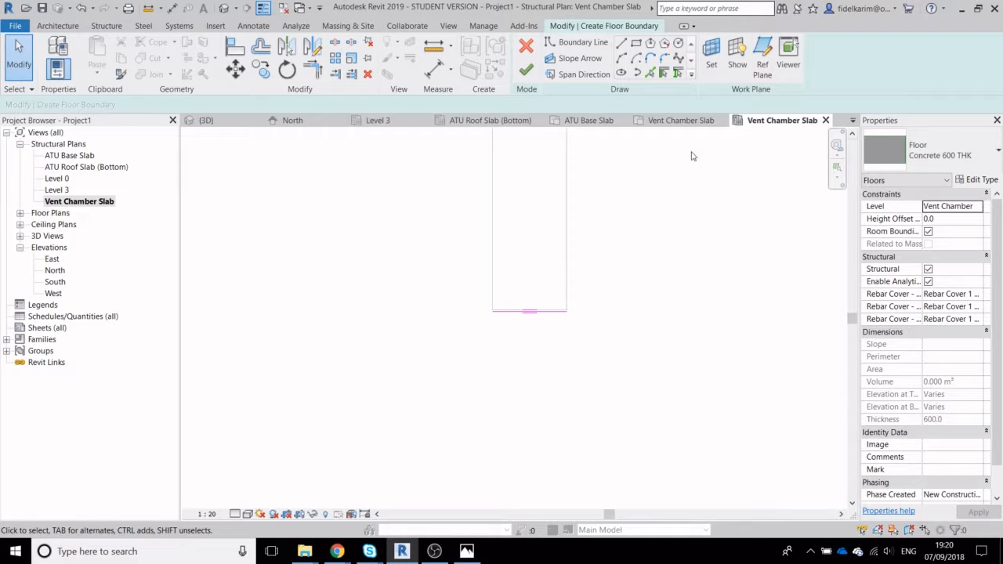
# Check the vent chamber's shape in the 3D Displaced.jpg reference image in Photos, then return to the Revit floor sketch
pyautogui.click(517, 311)
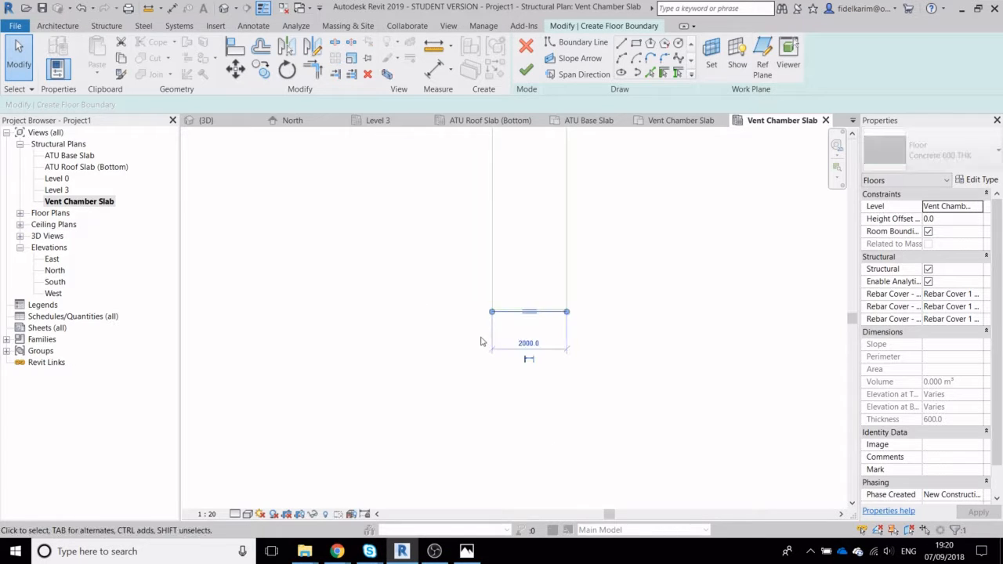
pyautogui.click(531, 344)
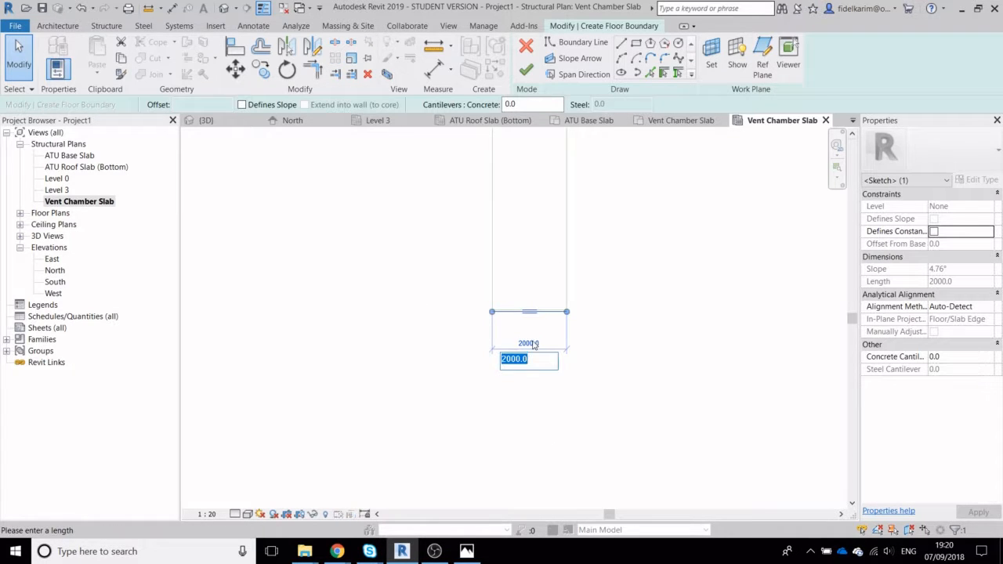
pyautogui.click(702, 284)
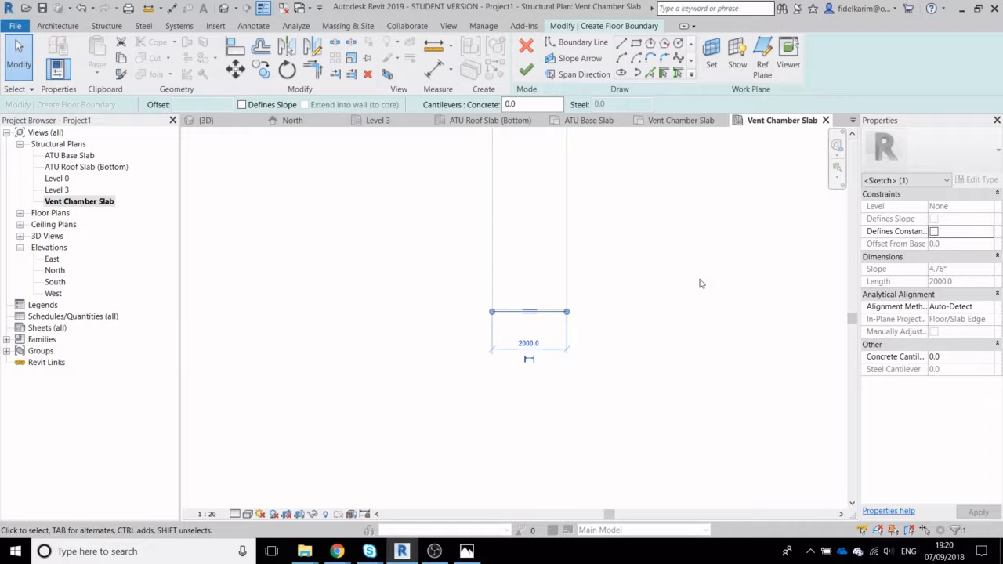
pyautogui.click(465, 551)
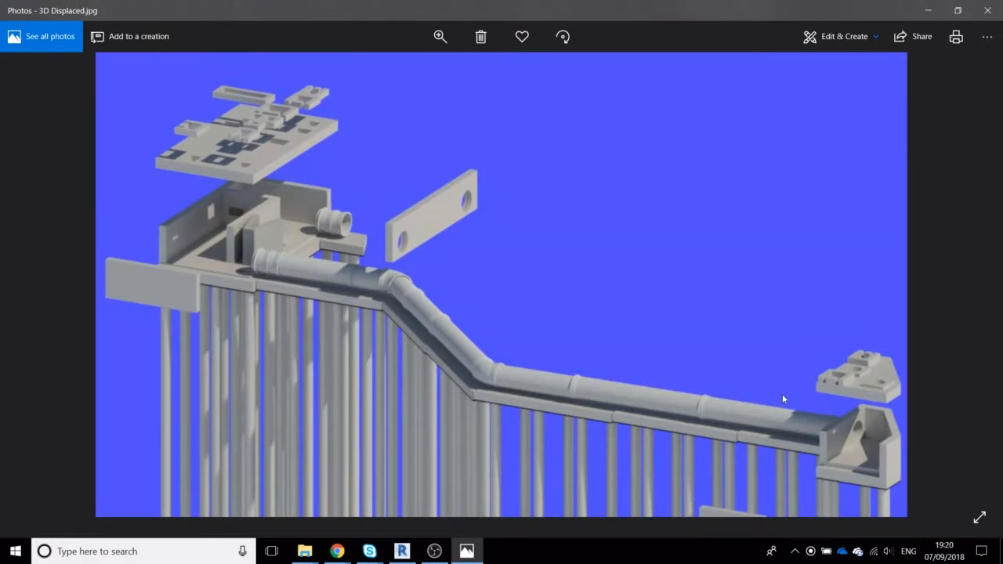
pyautogui.click(929, 11)
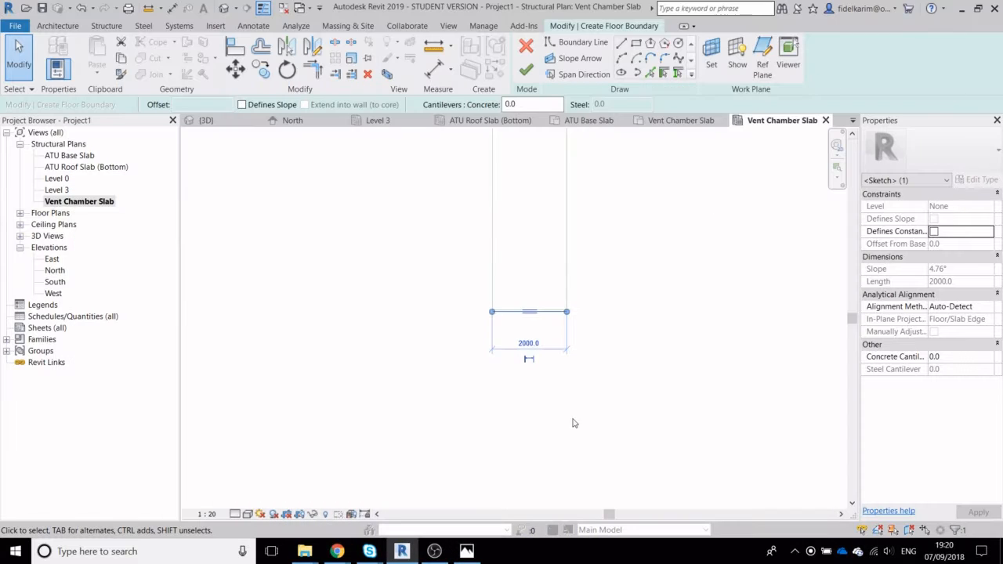
# Stretch the boundary line's left end outward past the slab edge so the line is about 4500 mm long
pyautogui.scroll(-2, 497, 316)
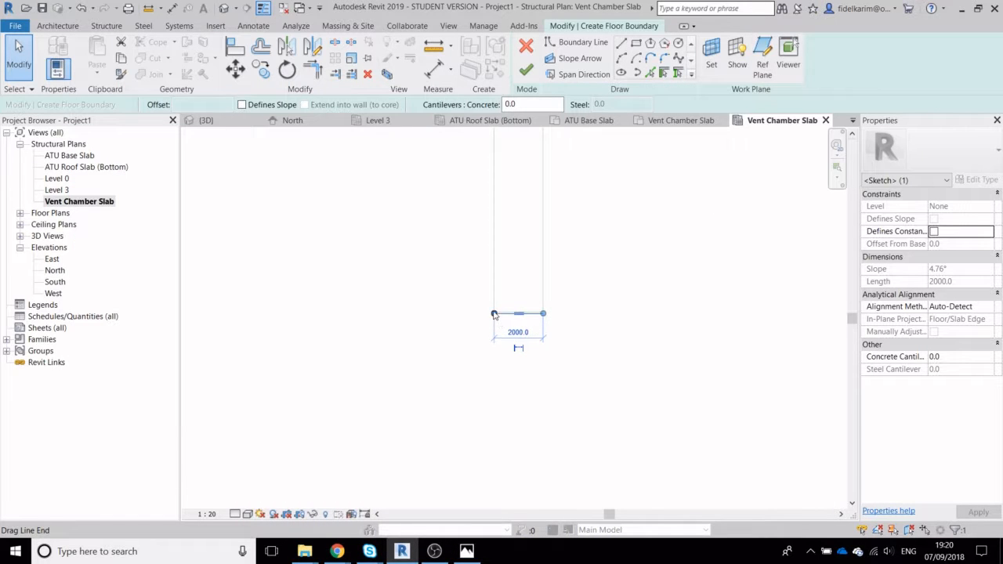
pyautogui.moveTo(495, 314)
pyautogui.mouseDown()
pyautogui.moveTo(340, 313)
pyautogui.moveTo(377, 313)
pyautogui.mouseUp()
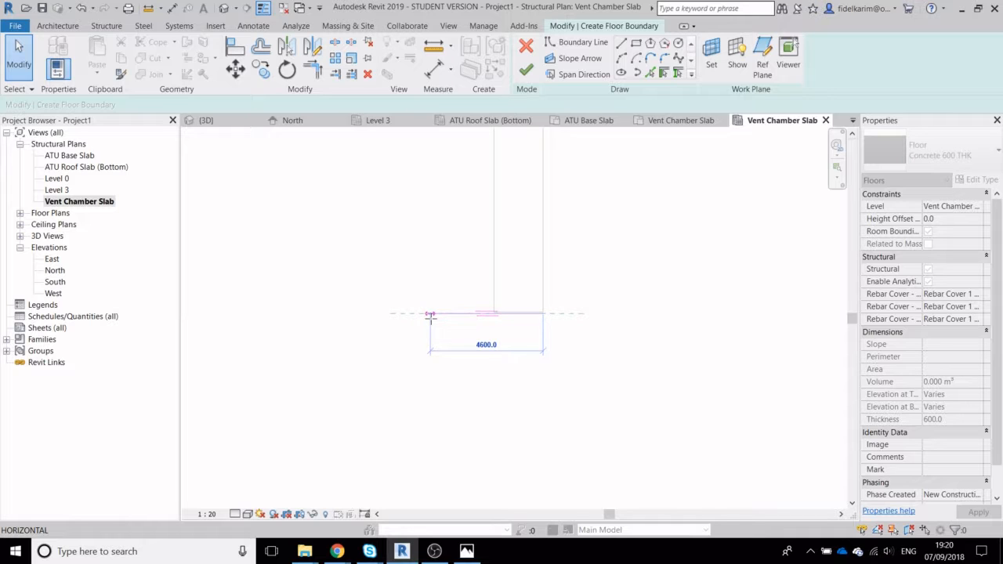
pyautogui.moveTo(432, 317); pyautogui.dragTo(432, 318)
pyautogui.click(476, 423)
pyautogui.moveTo(484, 414); pyautogui.dragTo(441, 356, button='middle')
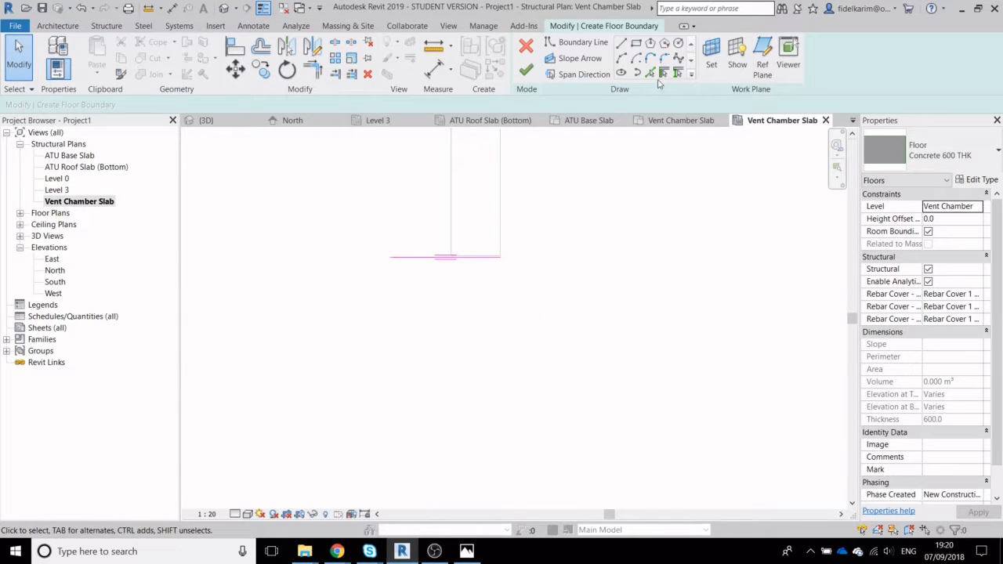
# Close the boundary with a 3500 mm left side, a 2500 mm bottom side, a 45° diagonal and a 1500 mm right side
pyautogui.click(621, 42)
pyautogui.click(389, 257)
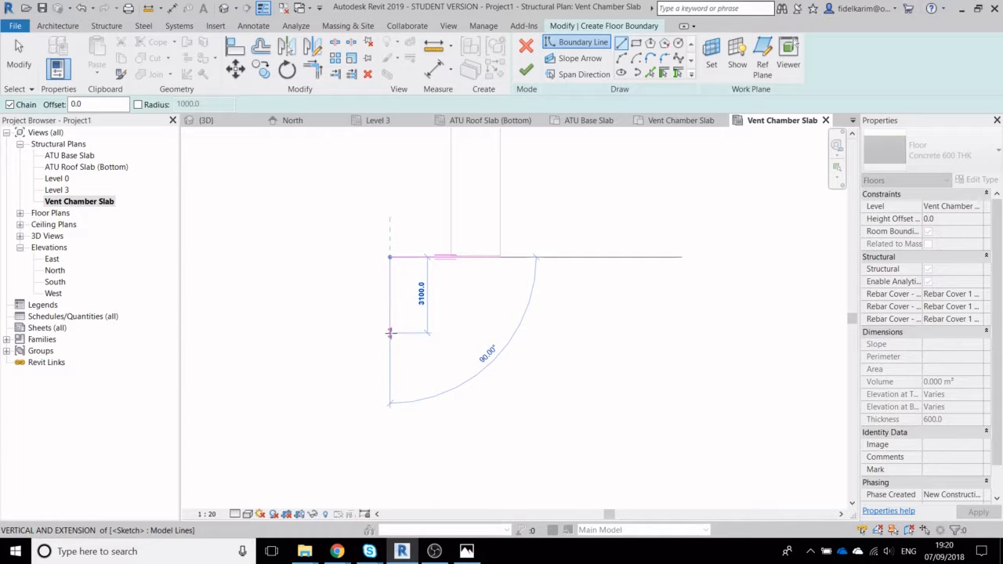
pyautogui.click(389, 342)
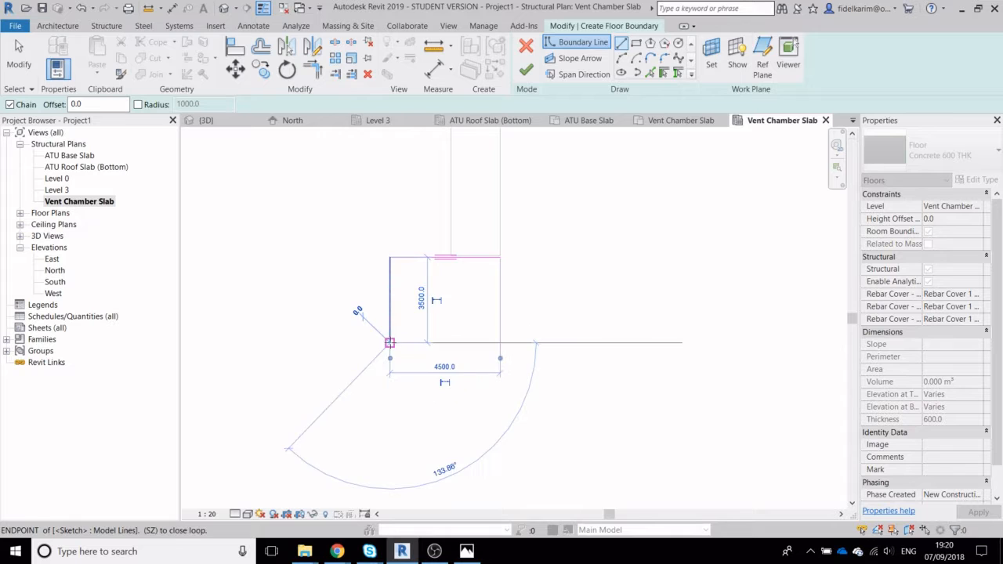
pyautogui.click(451, 342)
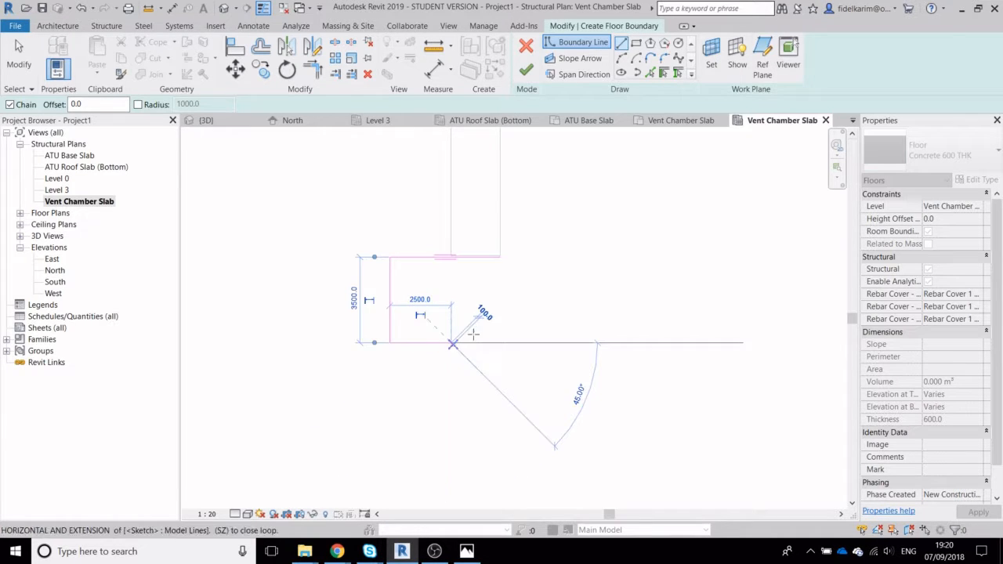
pyautogui.click(500, 294)
pyautogui.click(499, 257)
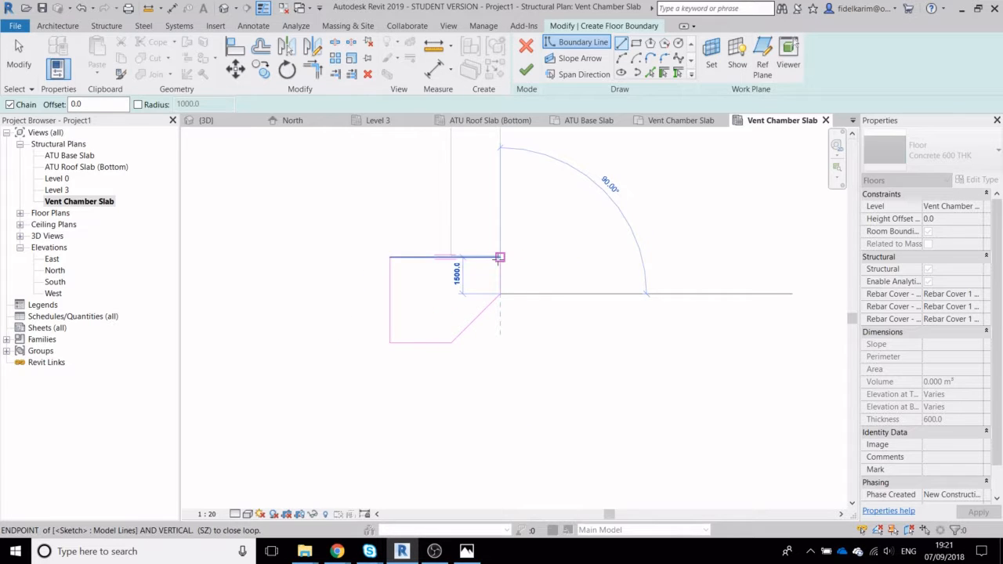
pyautogui.press('Escape')
pyautogui.press('Escape')
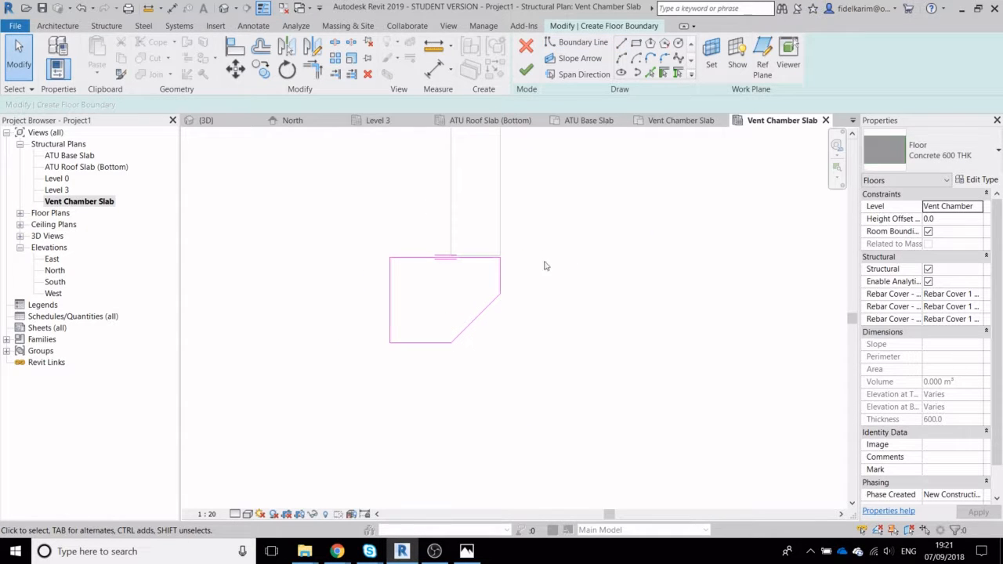
# Add an aligned dimension between the existing slab's left edge and the boundary's left side
pyautogui.scroll(1, 525, 258)
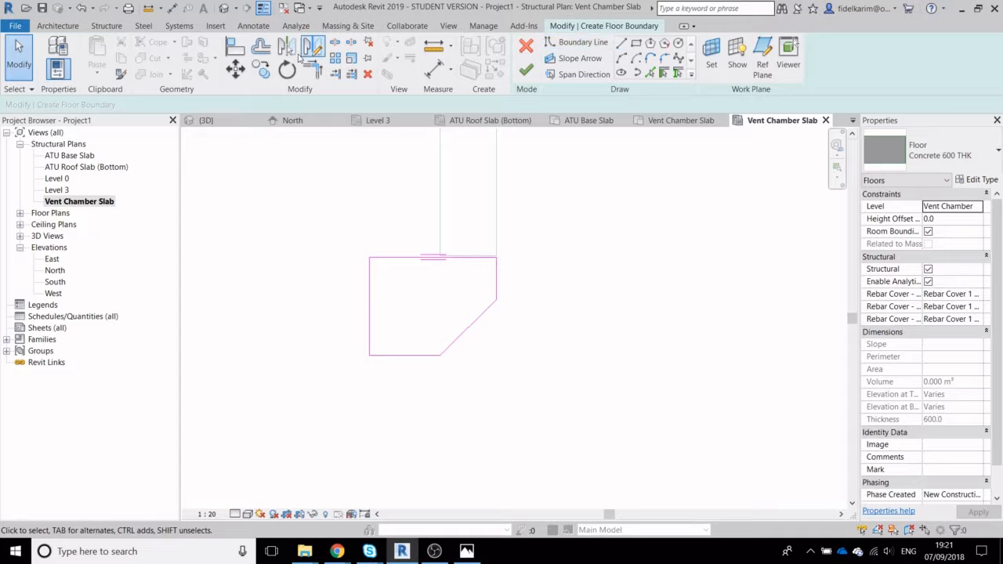
pyautogui.click(436, 71)
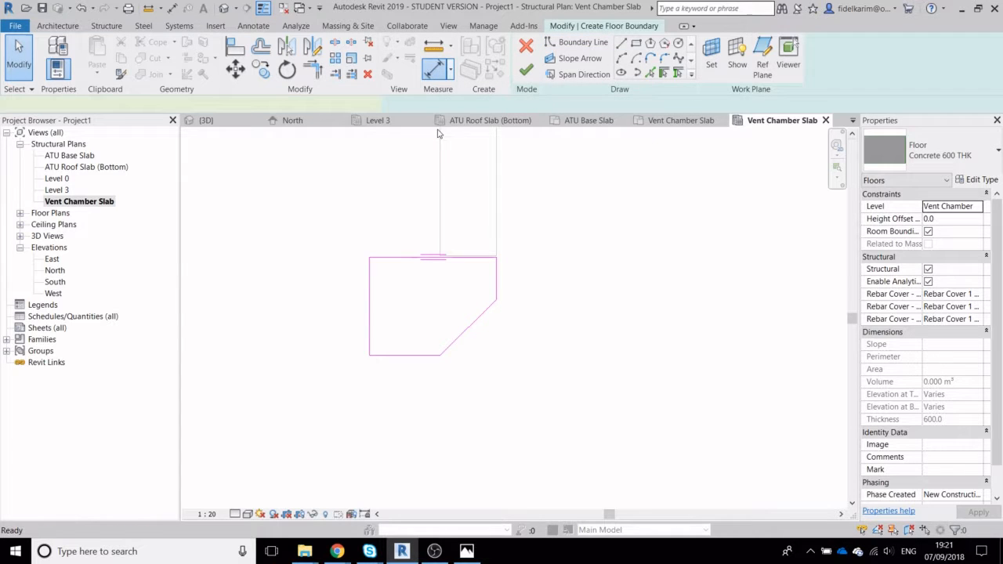
pyautogui.click(440, 180)
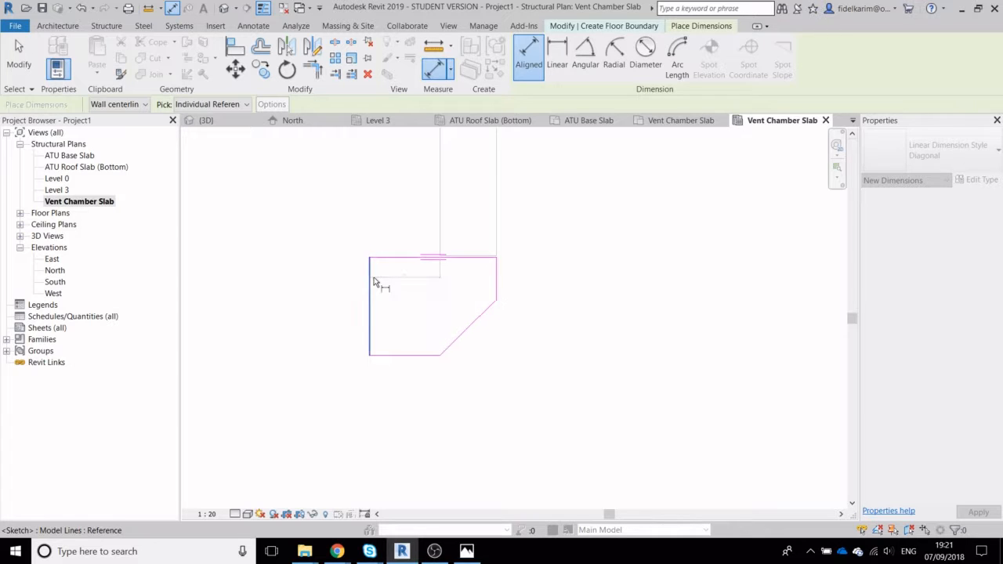
pyautogui.click(370, 284)
pyautogui.click(384, 228)
pyautogui.scroll(2, 507, 247)
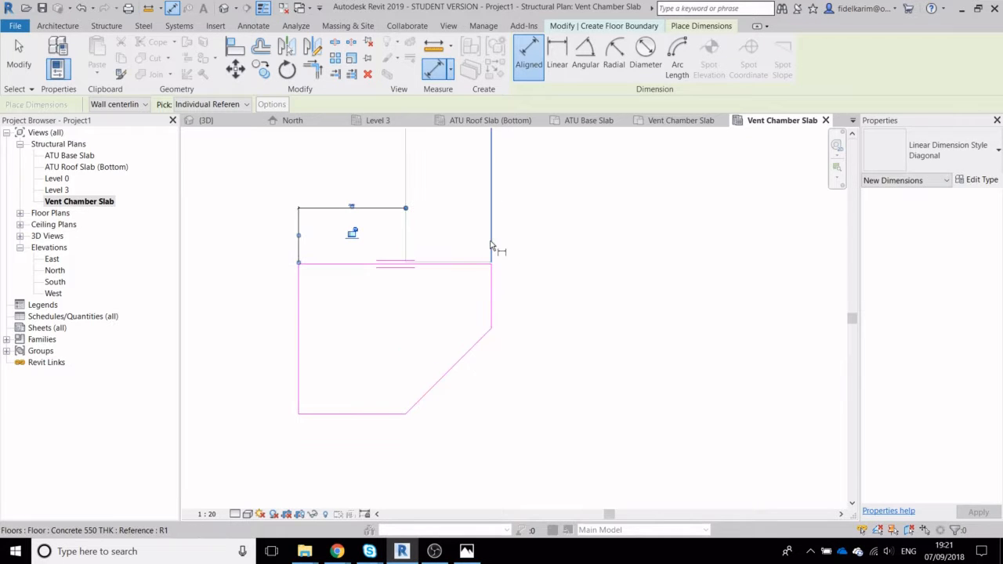
pyautogui.click(504, 307)
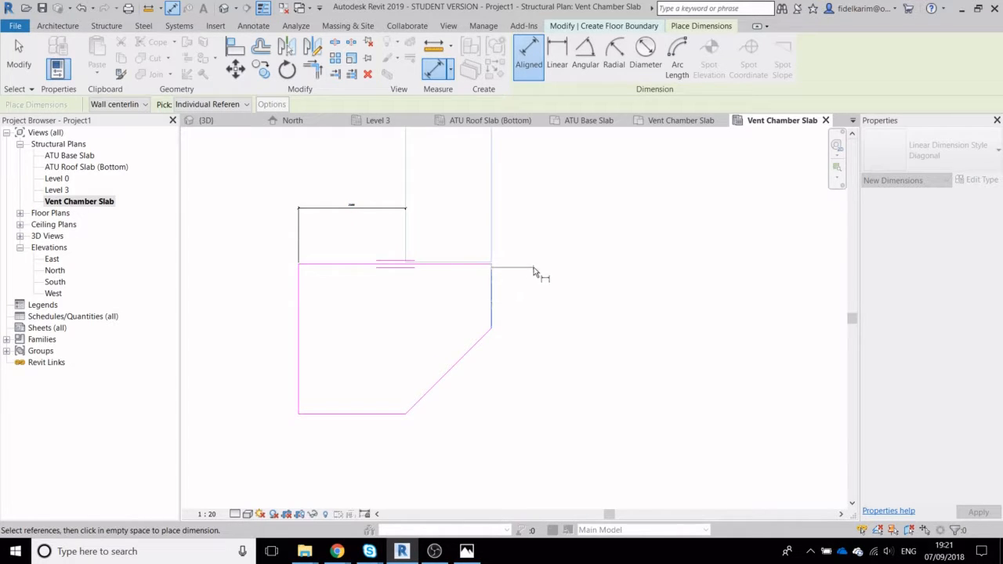
pyautogui.click(10, 49)
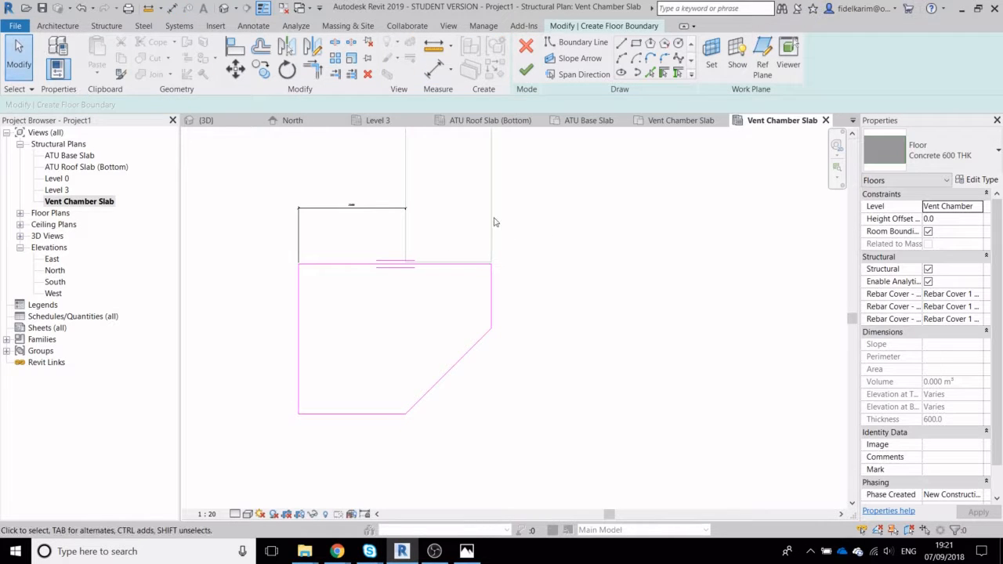
# Shift the whole five-line boundary 200 mm to the right, leaving its left side 2300 mm from the existing slab's left edge
pyautogui.moveTo(230, 231); pyautogui.dragTo(534, 443)
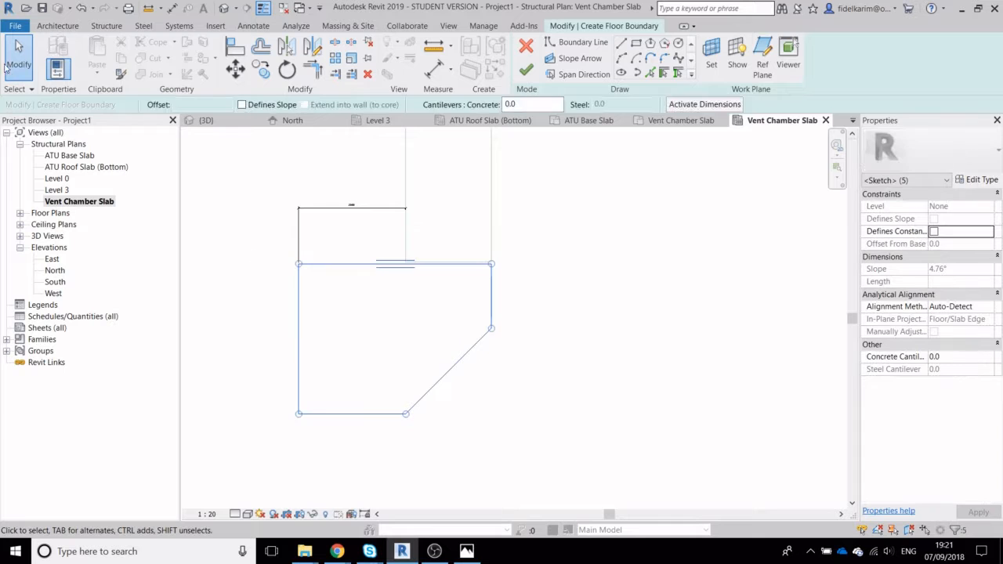
pyautogui.click(235, 70)
pyautogui.scroll(2, 470, 265)
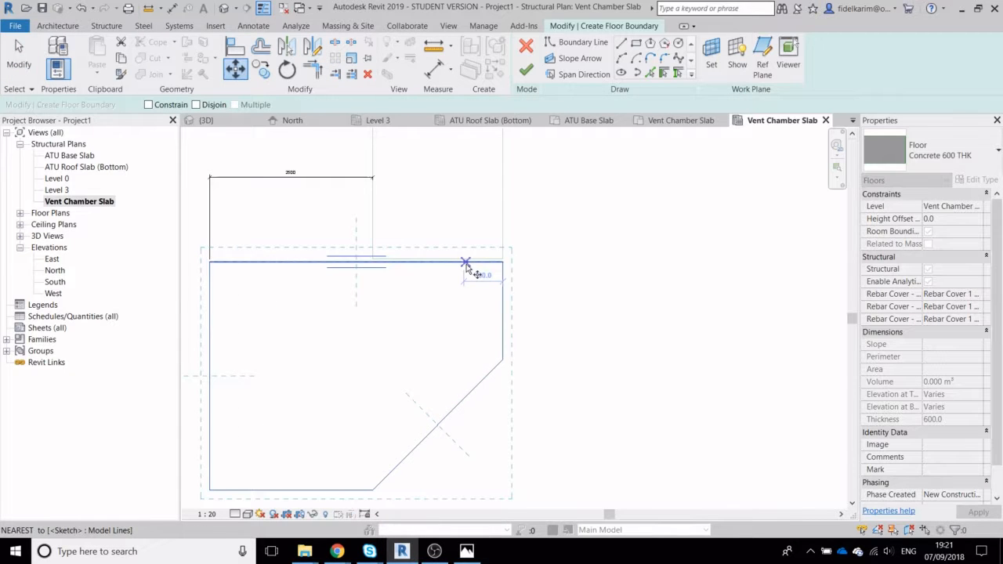
pyautogui.press('Escape')
pyautogui.press('Escape')
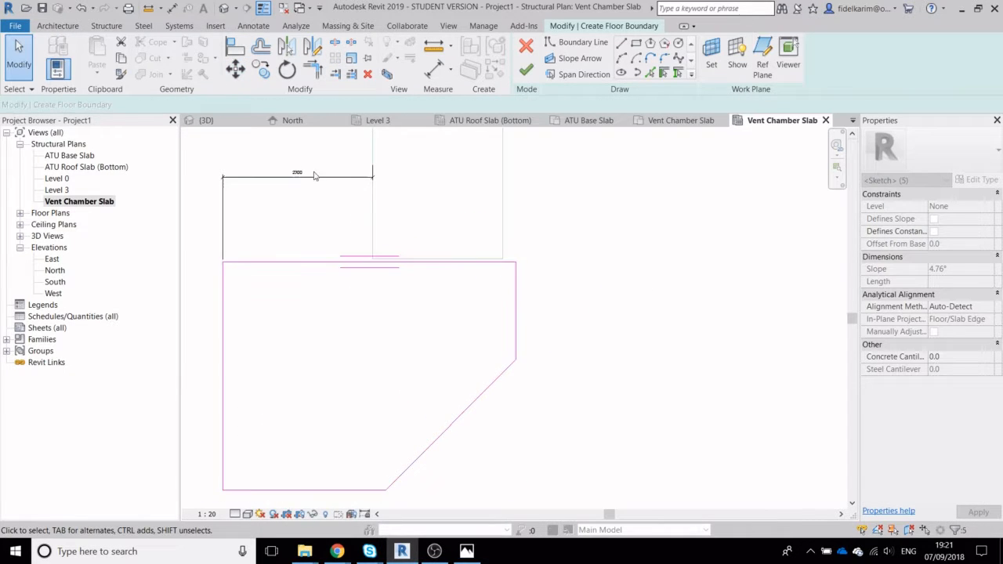
pyautogui.scroll(1, 355, 207)
pyautogui.moveTo(356, 206); pyautogui.dragTo(470, 217, button='middle')
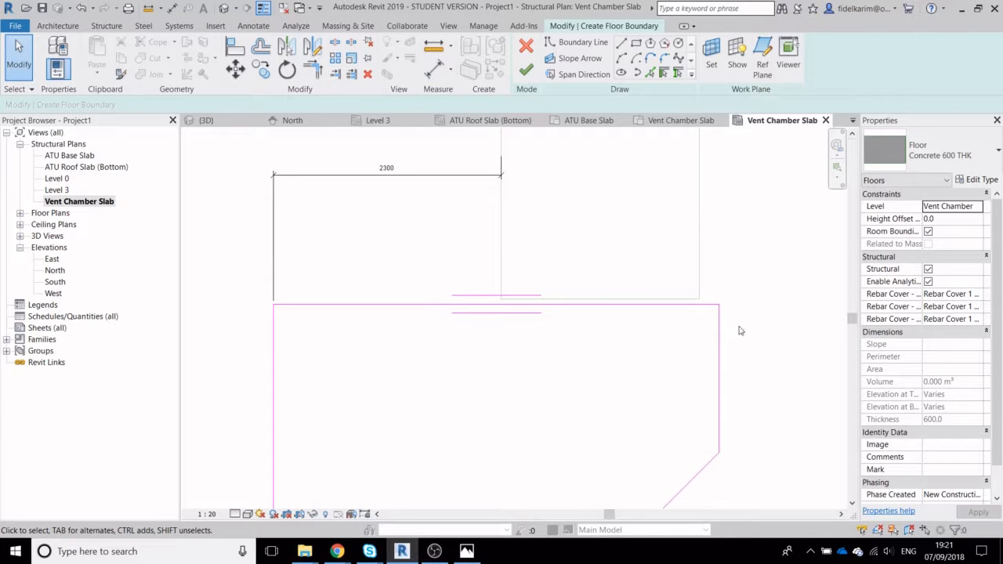
# Add an aligned dimension between the existing slab's right edge and the boundary's right side
pyautogui.click(433, 69)
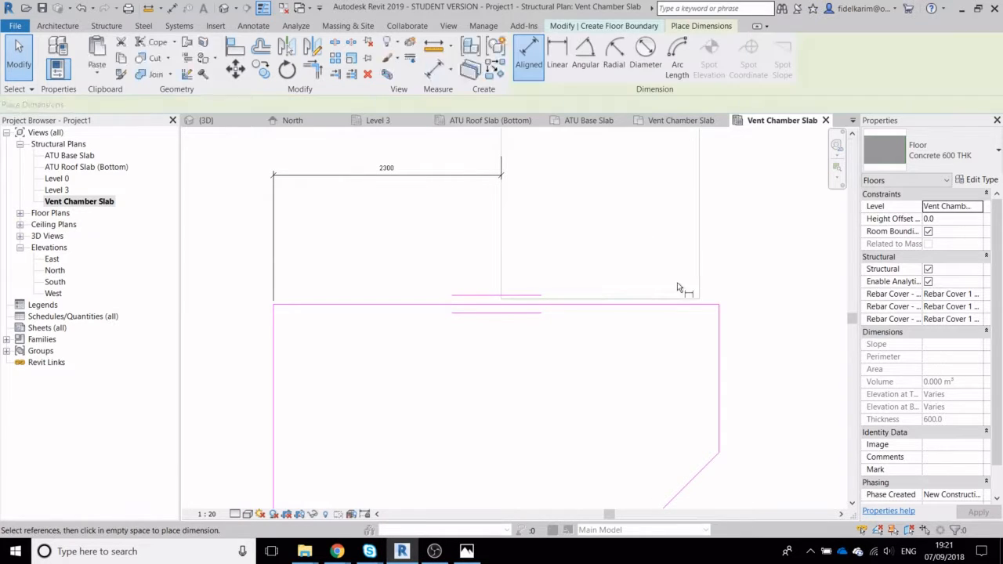
pyautogui.click(709, 233)
pyautogui.moveTo(768, 345); pyautogui.dragTo(689, 301, button='middle')
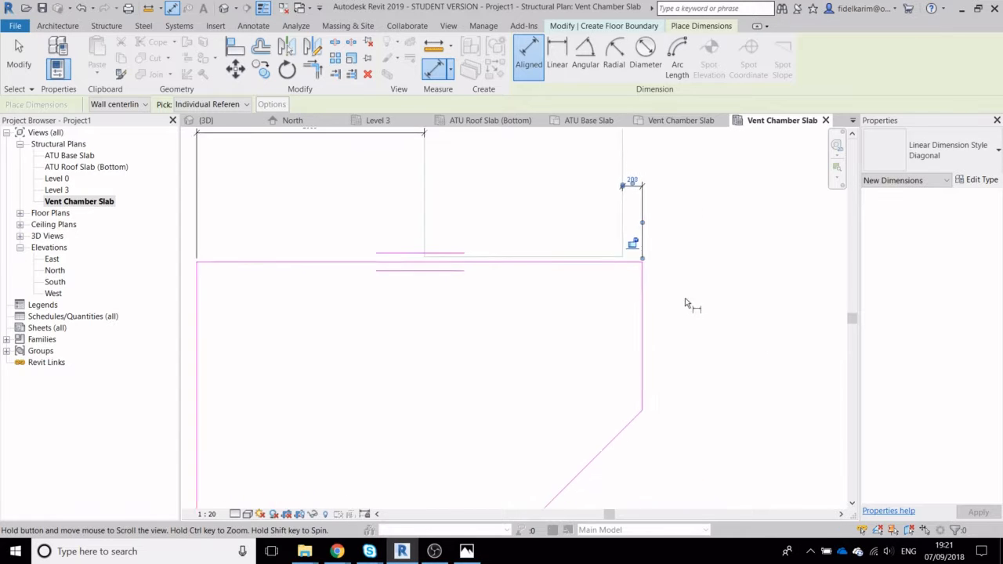
pyautogui.scroll(-1, 687, 298)
pyautogui.click(17, 52)
pyautogui.scroll(1, 705, 235)
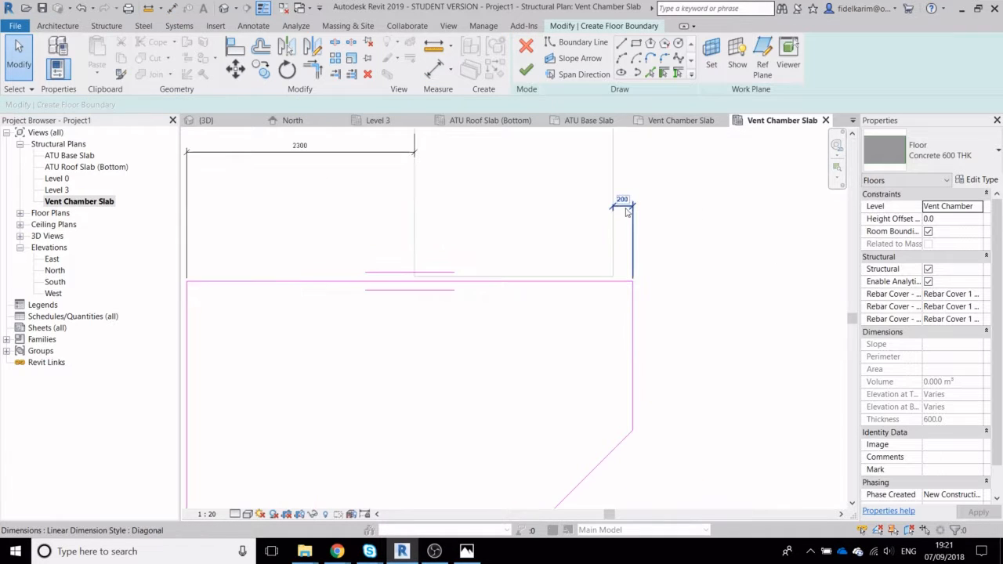
pyautogui.click(625, 206)
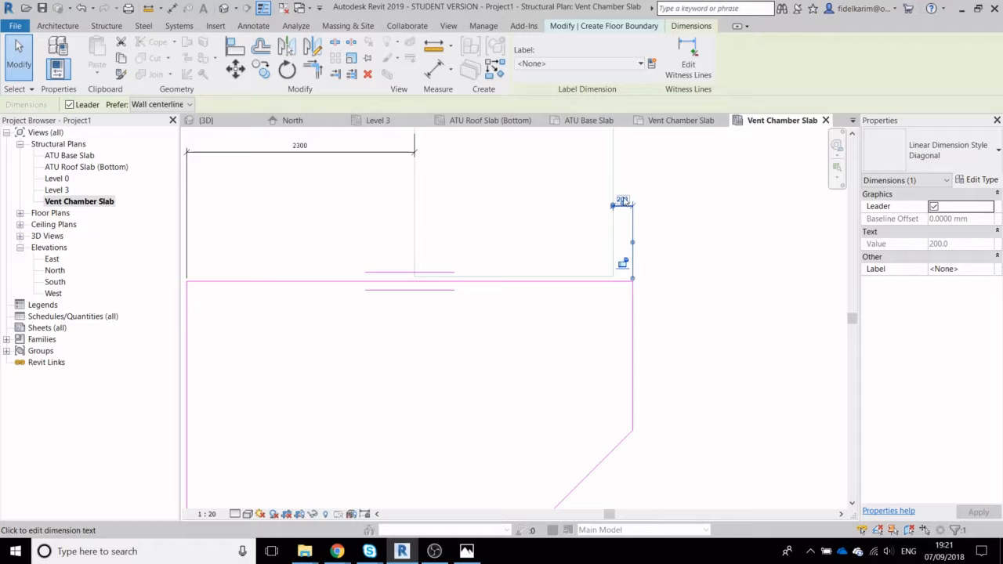
pyautogui.click(623, 201)
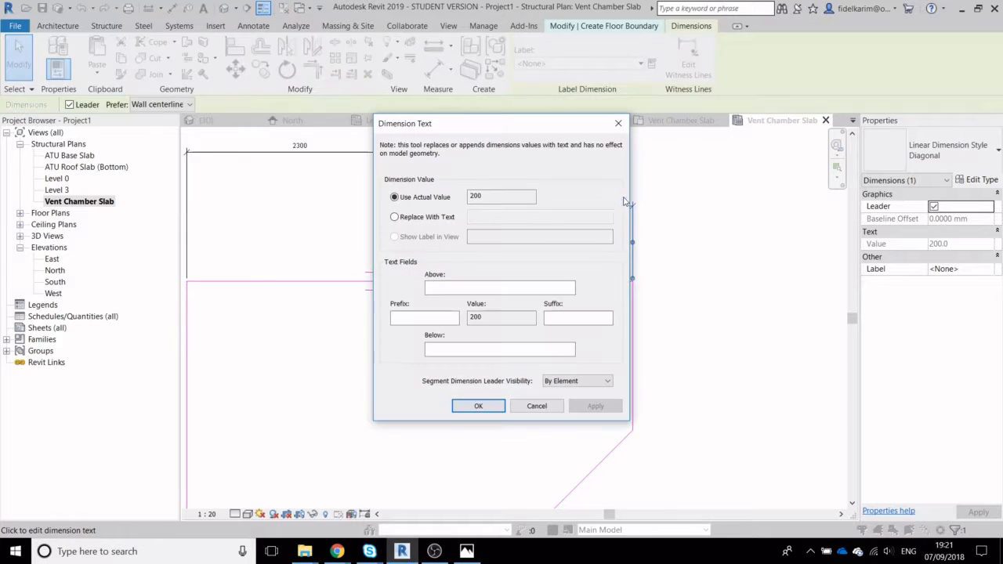
pyautogui.click(618, 123)
pyautogui.click(686, 288)
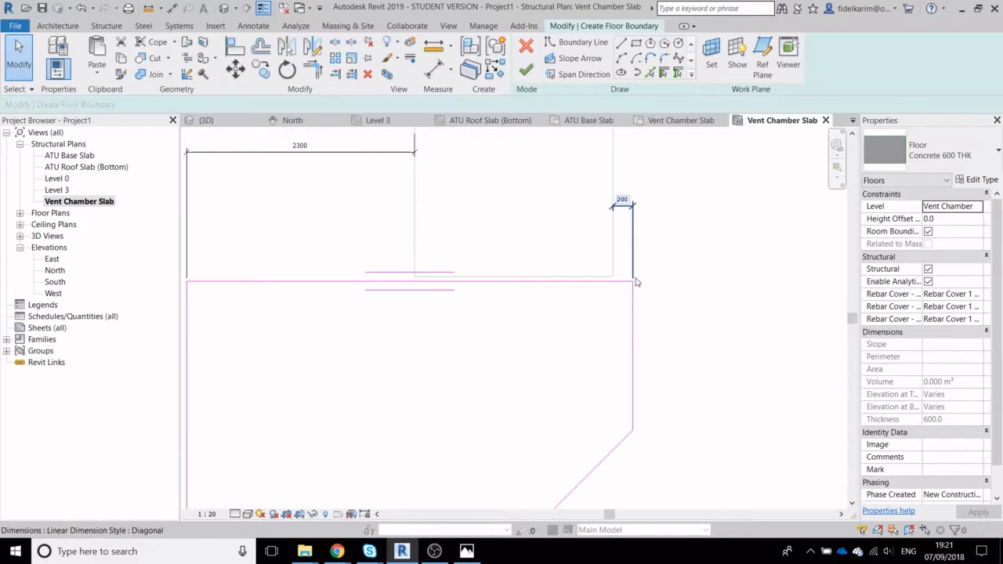
# Move the boundary's right side to 300 mm and its left side to 2000 mm beyond the existing slab's edges
pyautogui.click(637, 330)
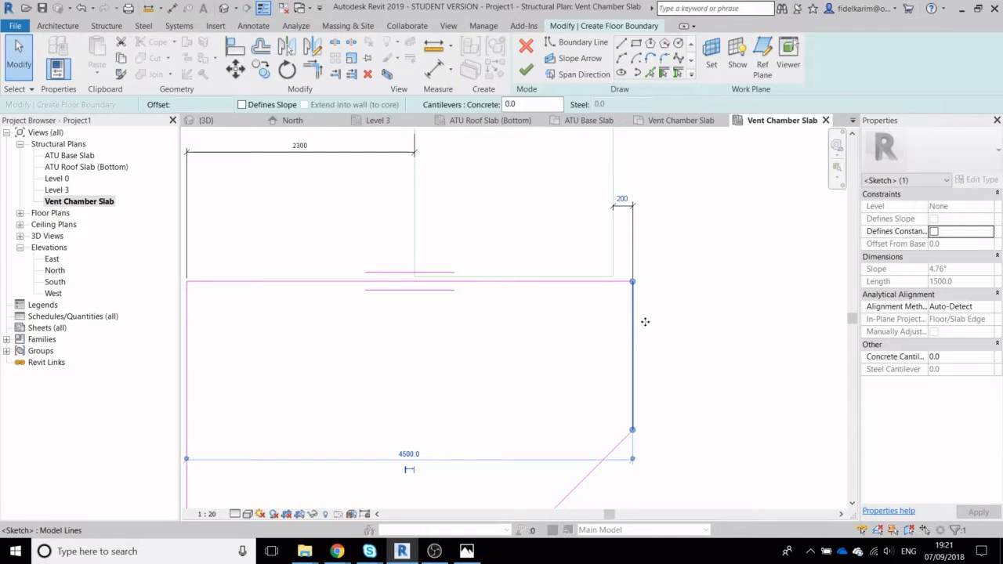
pyautogui.moveTo(651, 322)
pyautogui.mouseDown()
pyautogui.moveTo(662, 327)
pyautogui.moveTo(648, 323)
pyautogui.mouseUp()
pyautogui.click(718, 298)
pyautogui.scroll(-1, 705, 300)
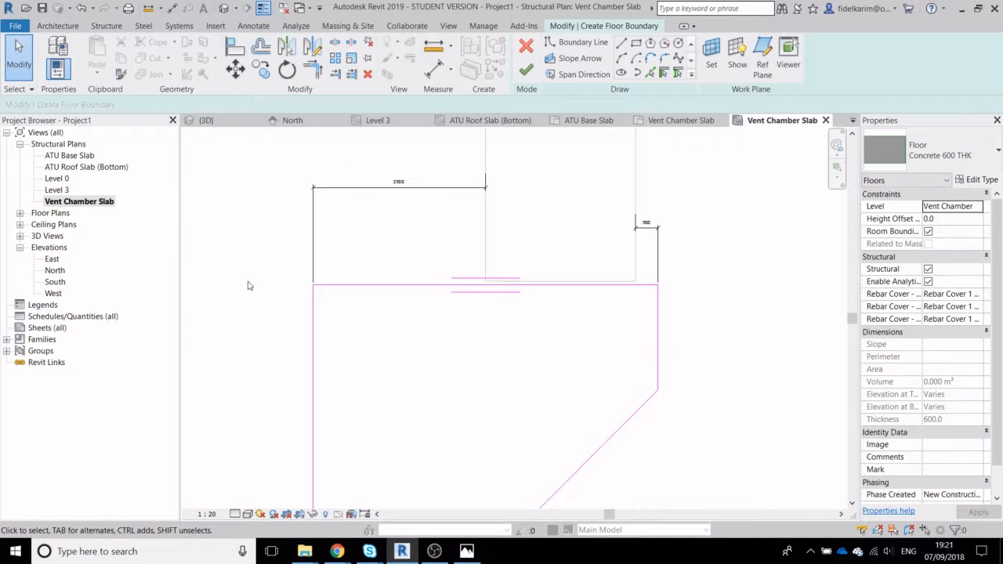
pyautogui.click(317, 345)
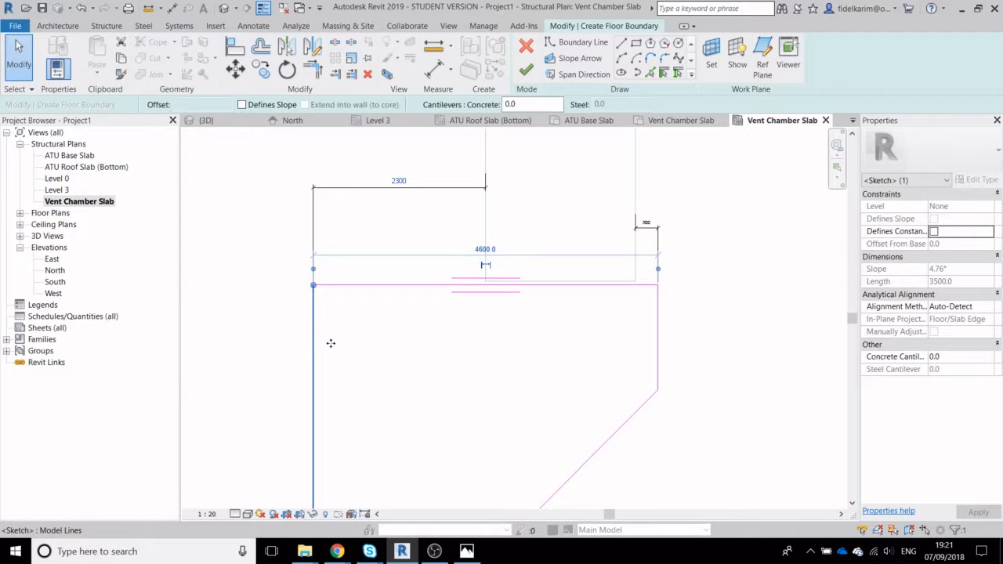
pyautogui.moveTo(331, 342); pyautogui.dragTo(337, 346)
pyautogui.click(400, 212)
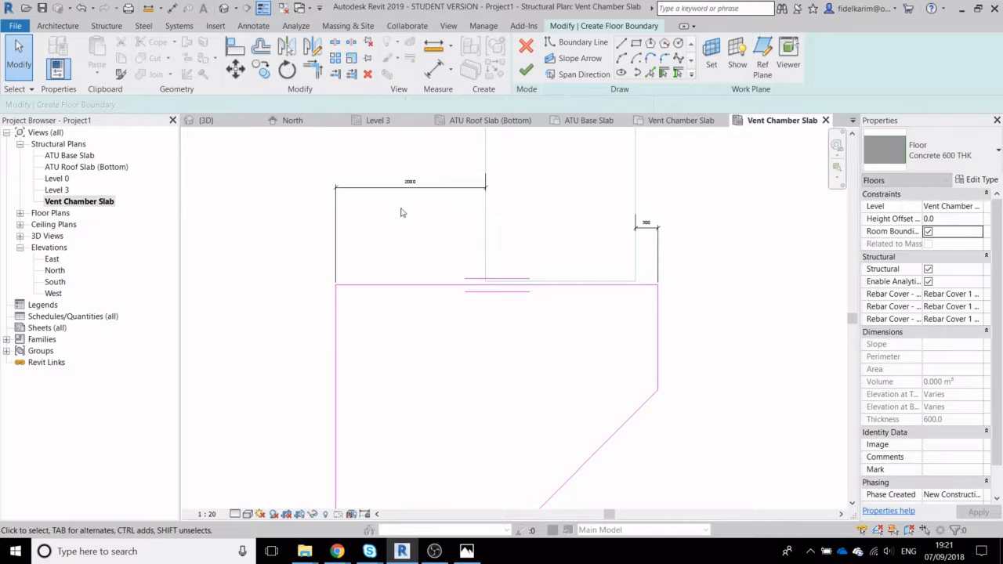
# Delete the 2000 mm and 300 mm dimensions above the floor boundary
pyautogui.click(408, 194)
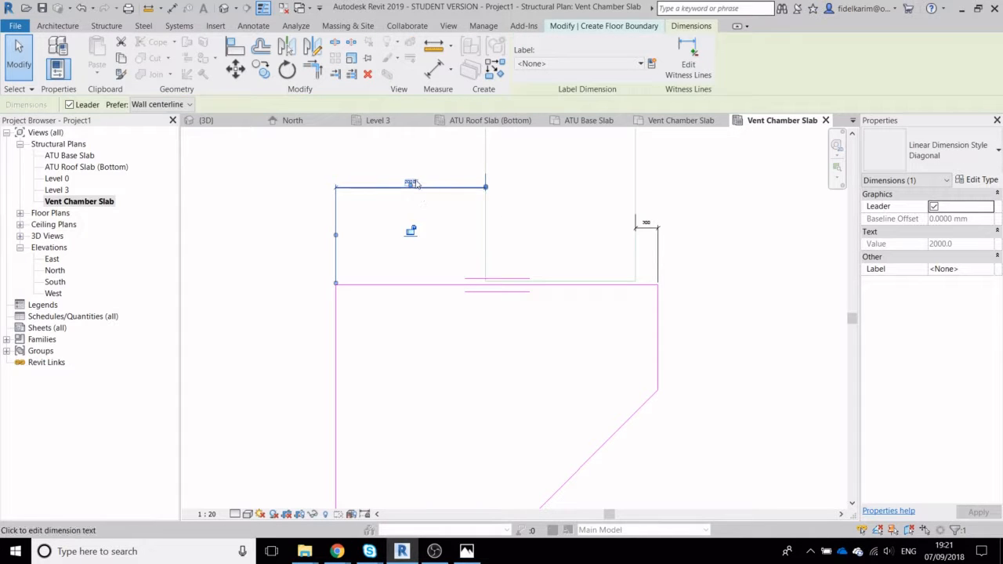
pyautogui.press('Delete')
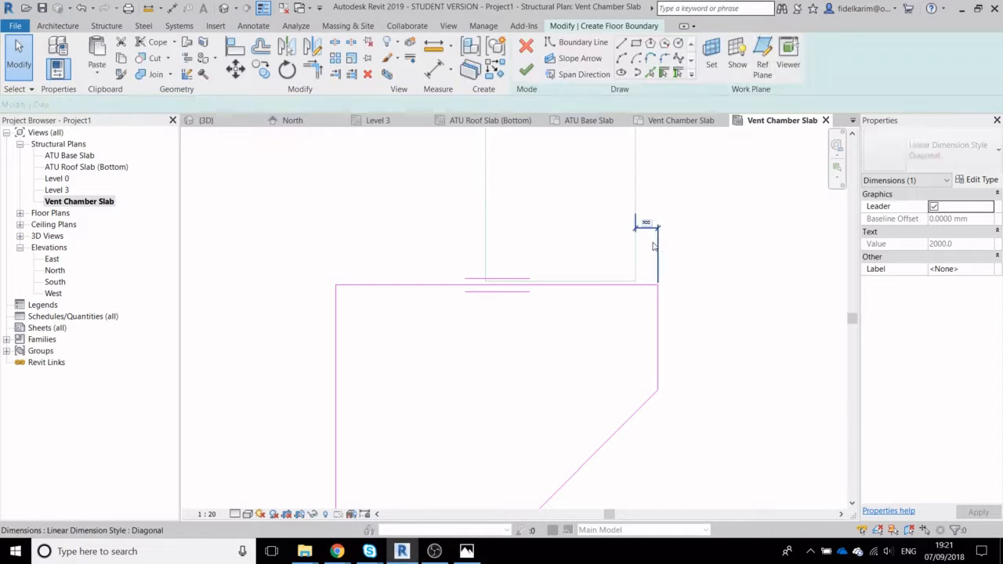
pyautogui.click(658, 245)
pyautogui.press('Delete')
pyautogui.scroll(-1, 713, 258)
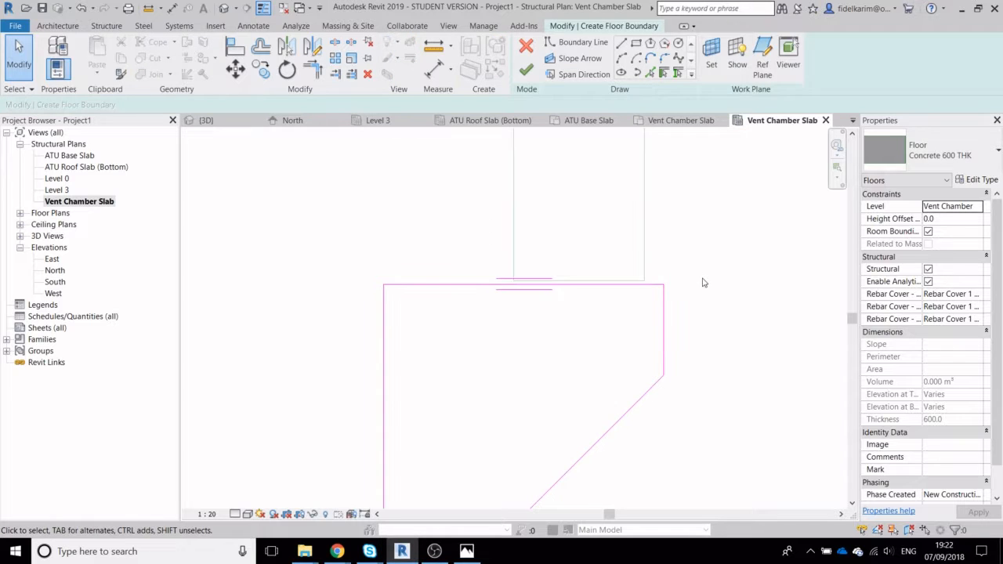
pyautogui.moveTo(703, 282)
pyautogui.mouseDown(button='middle')
pyautogui.moveTo(687, 208)
pyautogui.moveTo(659, 214)
pyautogui.mouseUp(button='middle')
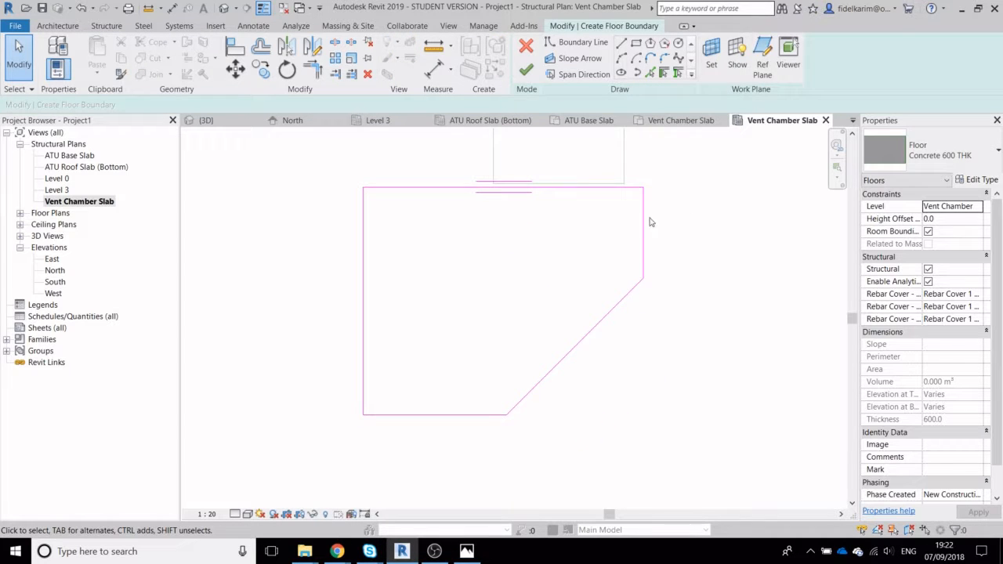
# Set the floor's span direction along the boundary's left side and finish the floor without loading a span direction symbol
pyautogui.click(583, 74)
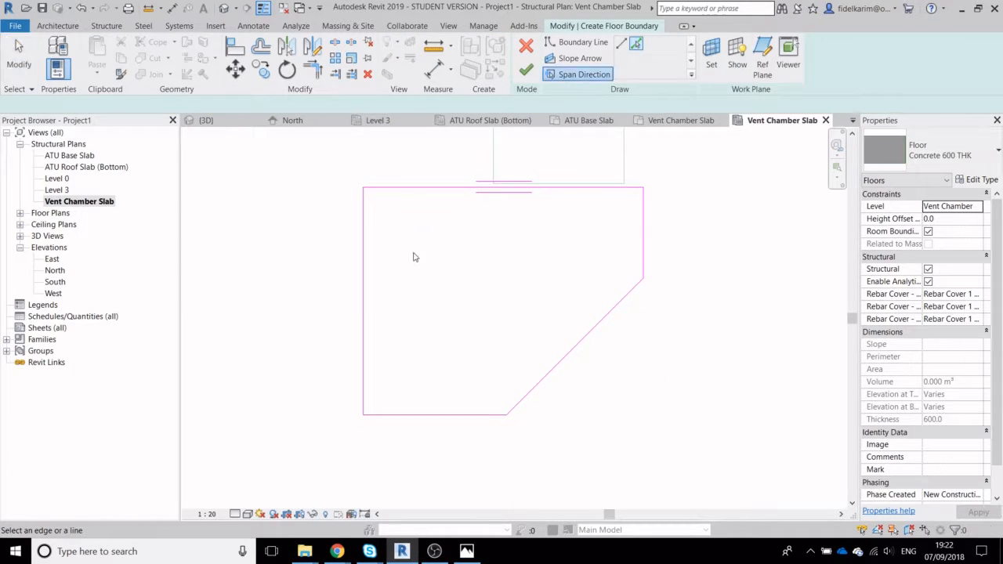
pyautogui.click(363, 235)
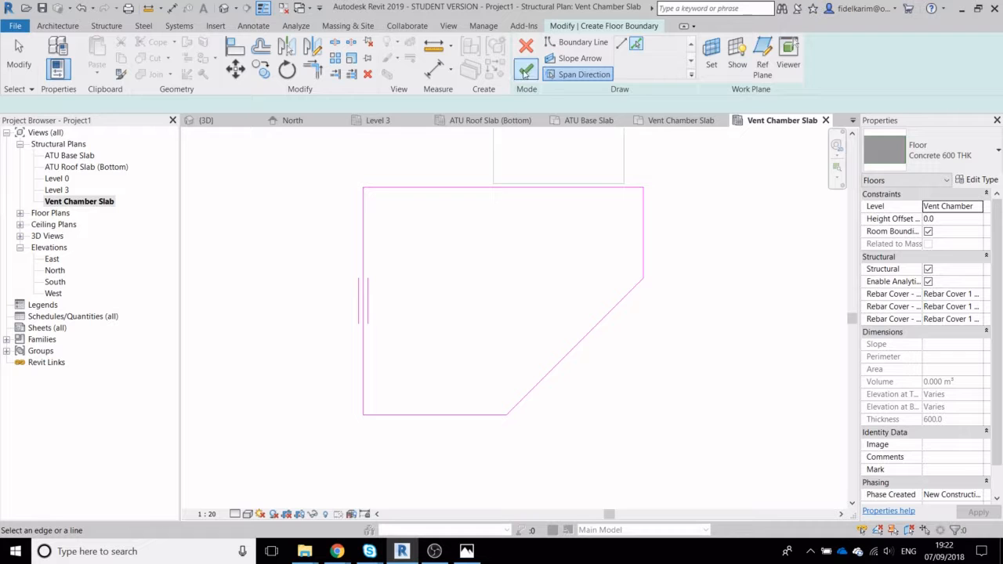
pyautogui.click(526, 70)
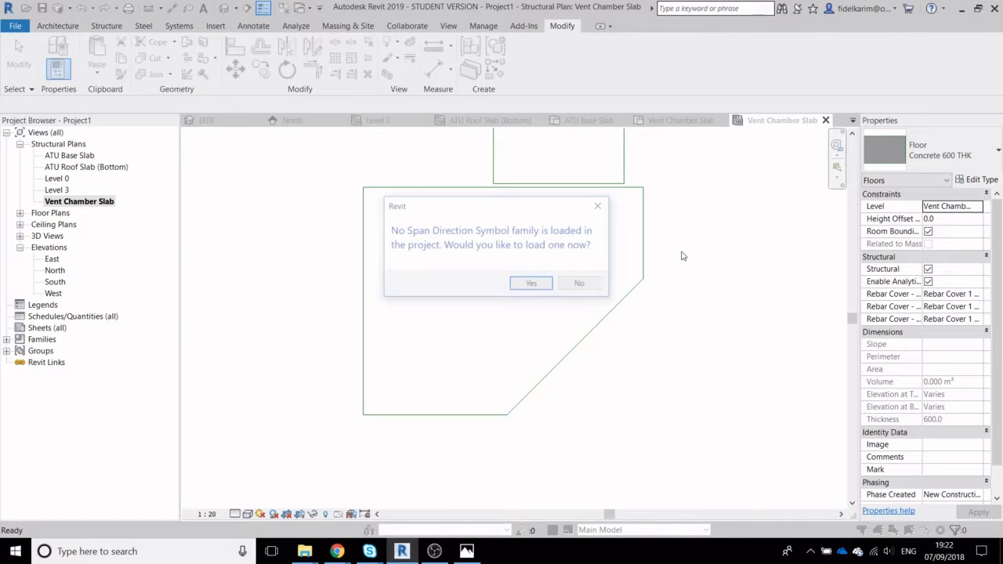
pyautogui.click(581, 285)
pyautogui.click(715, 292)
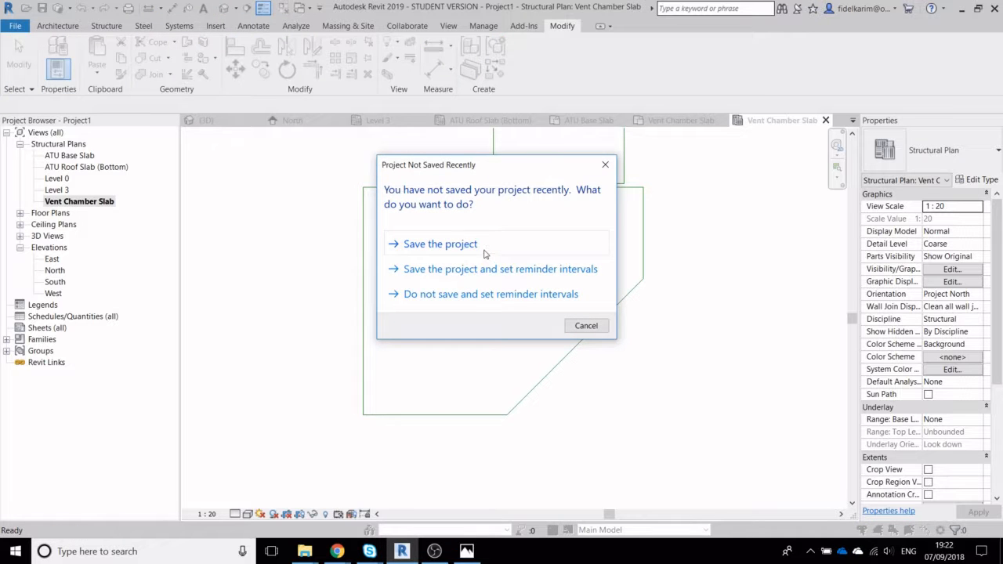
# Save the project to the Desktop as 2, keeping the existing file 1.rvt
pyautogui.click(481, 252)
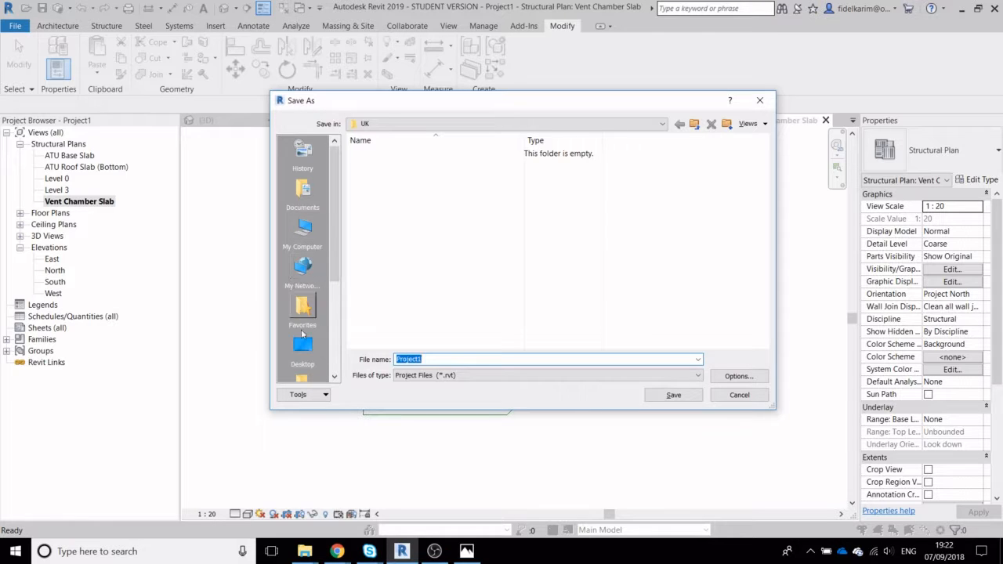
pyautogui.click(303, 344)
pyautogui.doubleClick(435, 358)
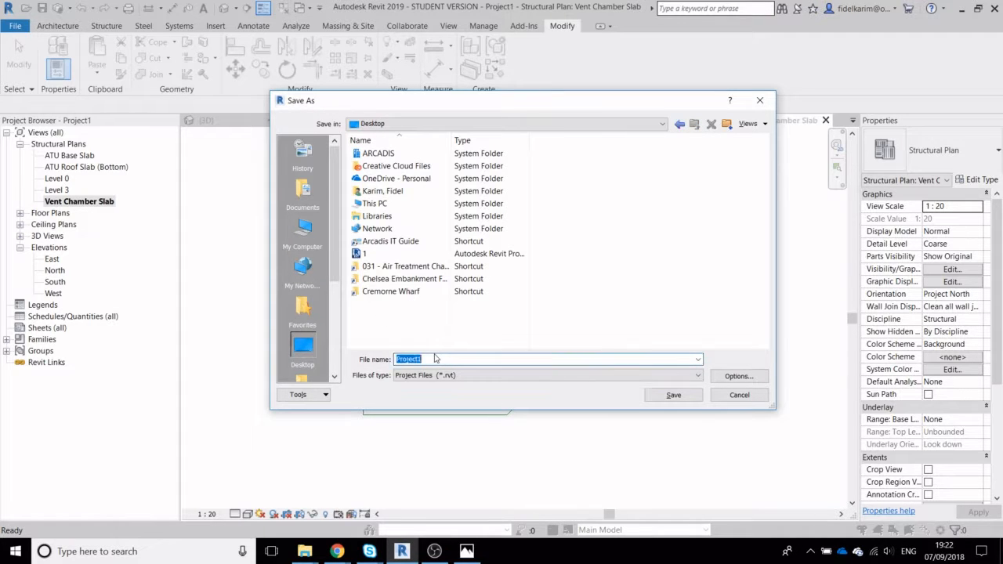
pyautogui.click(671, 395)
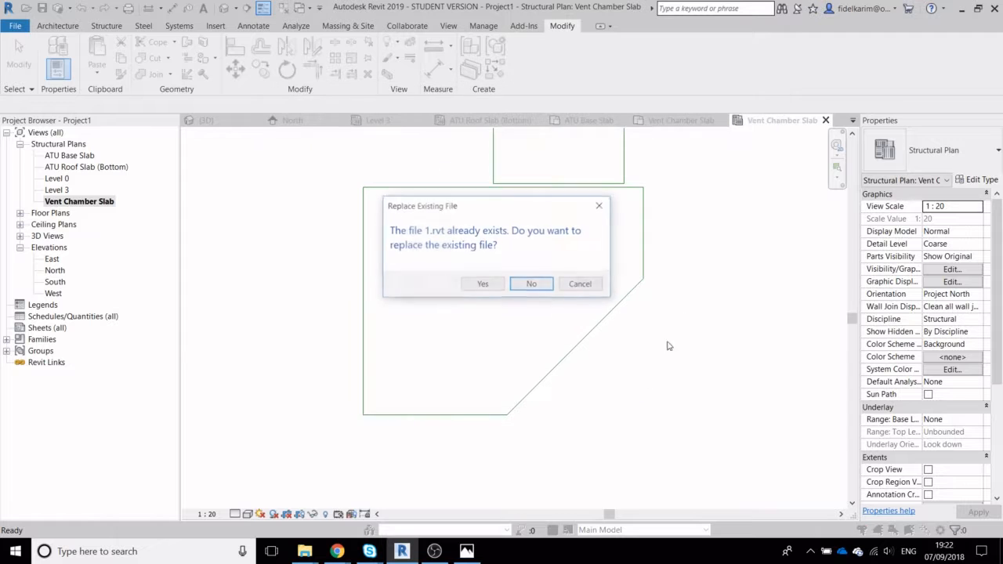
pyautogui.click(537, 286)
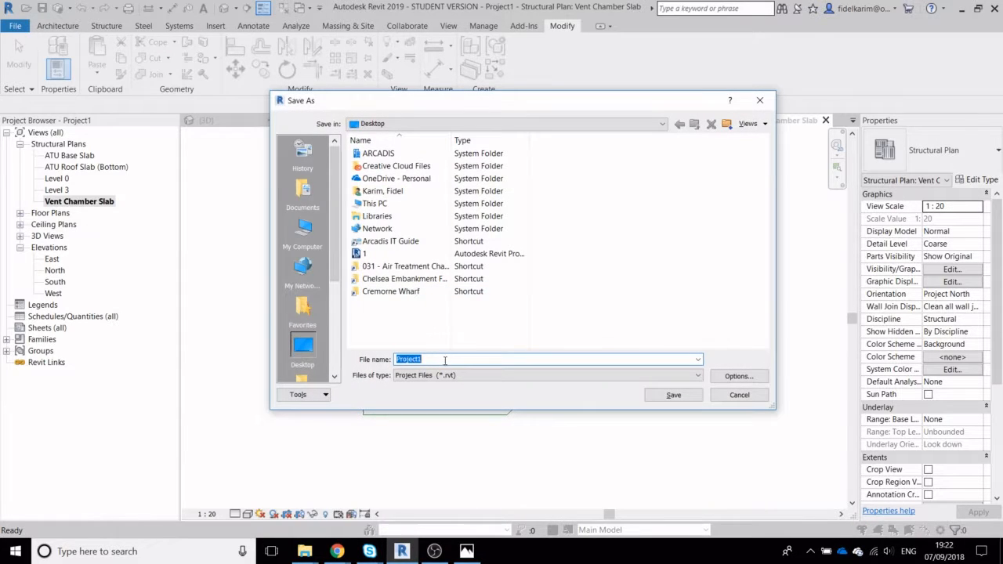
pyautogui.click(672, 395)
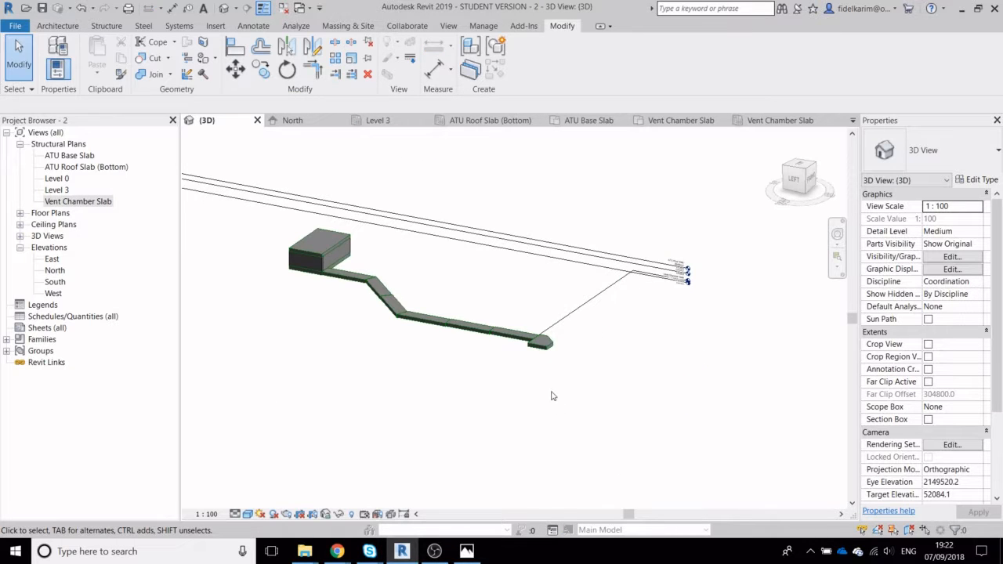
# Inspect the vent chamber slab and its junction with the stepped floor slabs in the 3D view
pyautogui.scroll(2, 547, 345)
pyautogui.scroll(4, 537, 345)
pyautogui.moveTo(528, 439); pyautogui.dragTo(497, 419, button='middle')
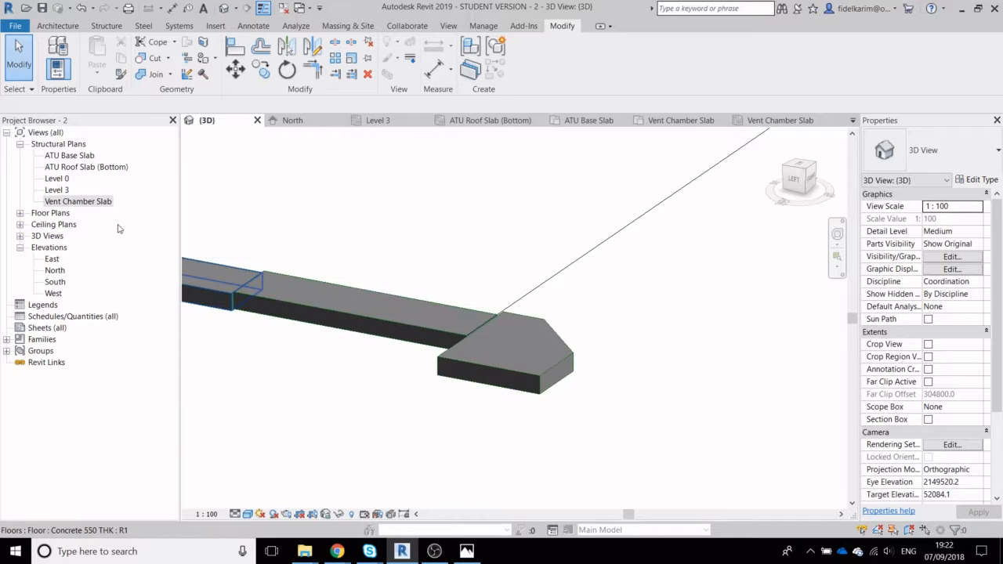
# Open the Level 3 structural plan at the vent chamber slab
pyautogui.doubleClick(57, 191)
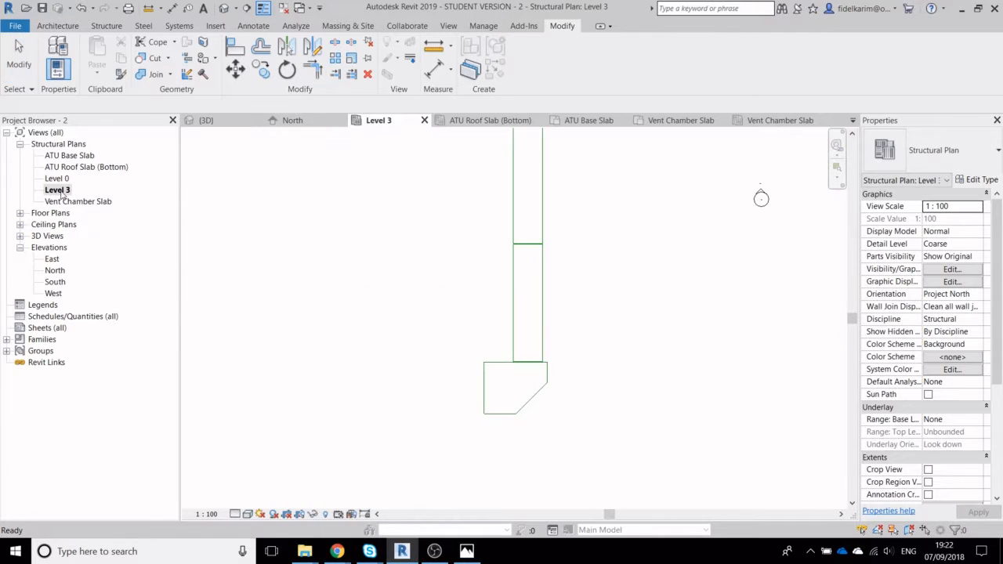
pyautogui.moveTo(578, 279); pyautogui.dragTo(465, 373, button='middle')
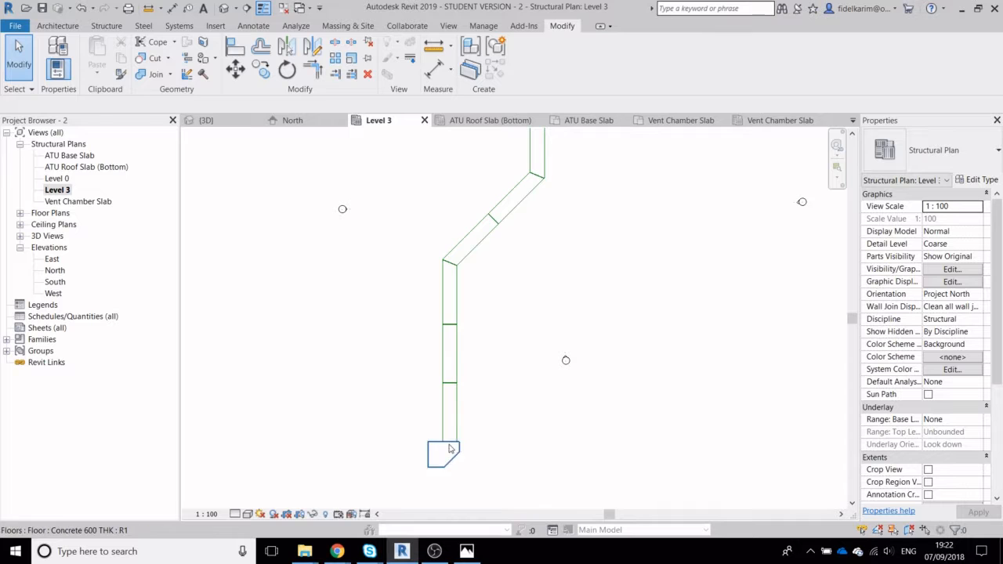
pyautogui.moveTo(453, 453); pyautogui.dragTo(460, 367, button='middle')
pyautogui.scroll(2, 441, 383)
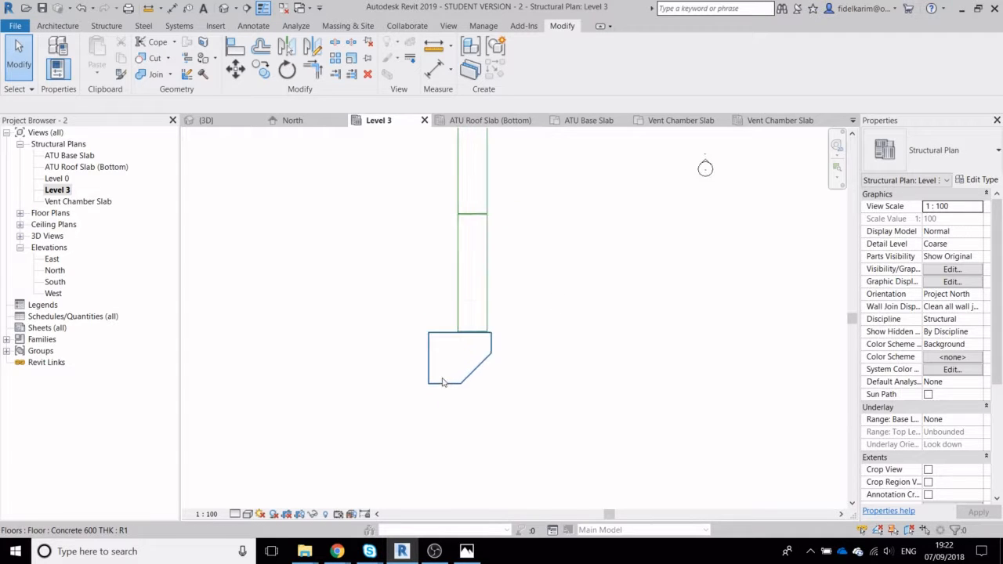
pyautogui.scroll(3, 442, 381)
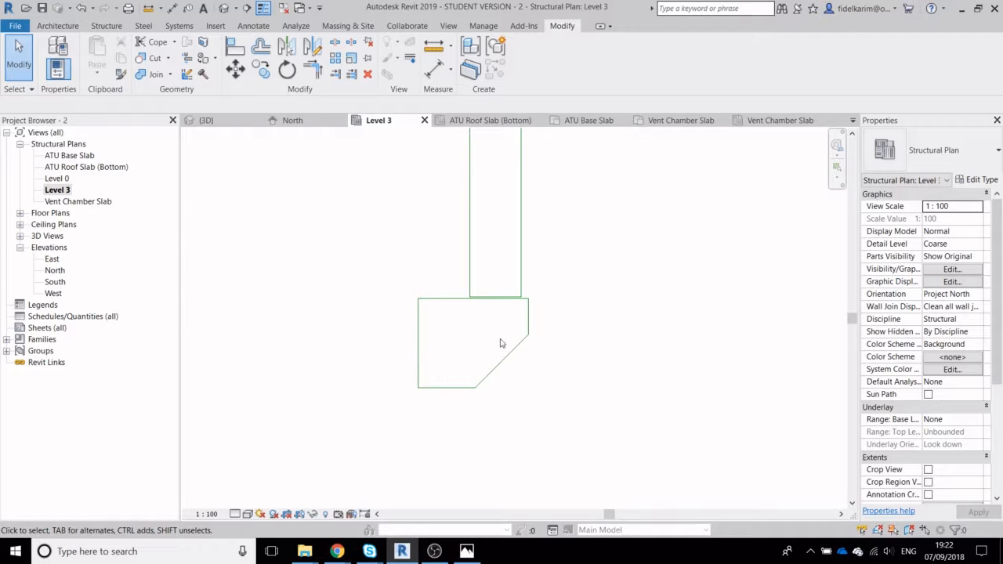
pyautogui.moveTo(476, 343); pyautogui.dragTo(422, 319, button='middle')
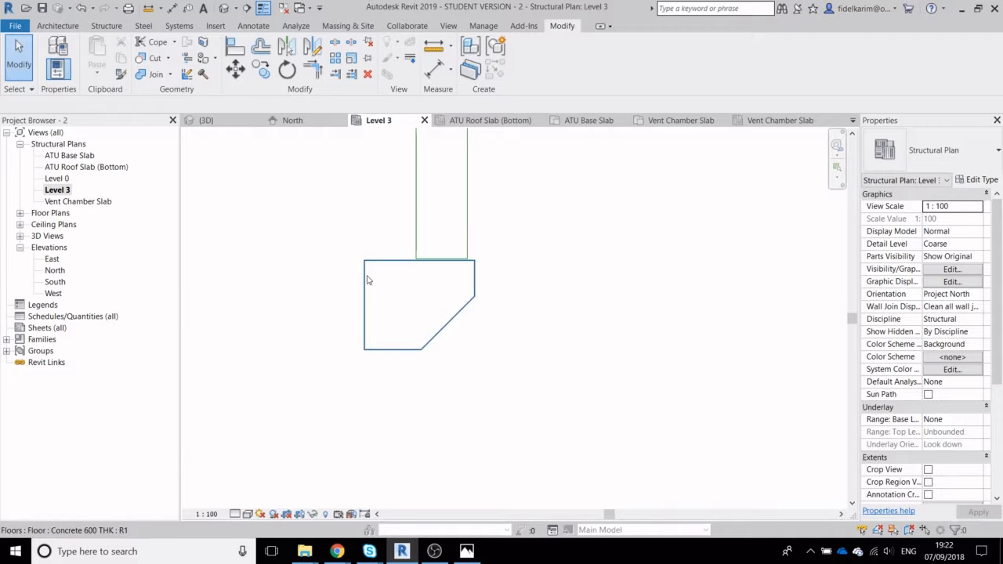
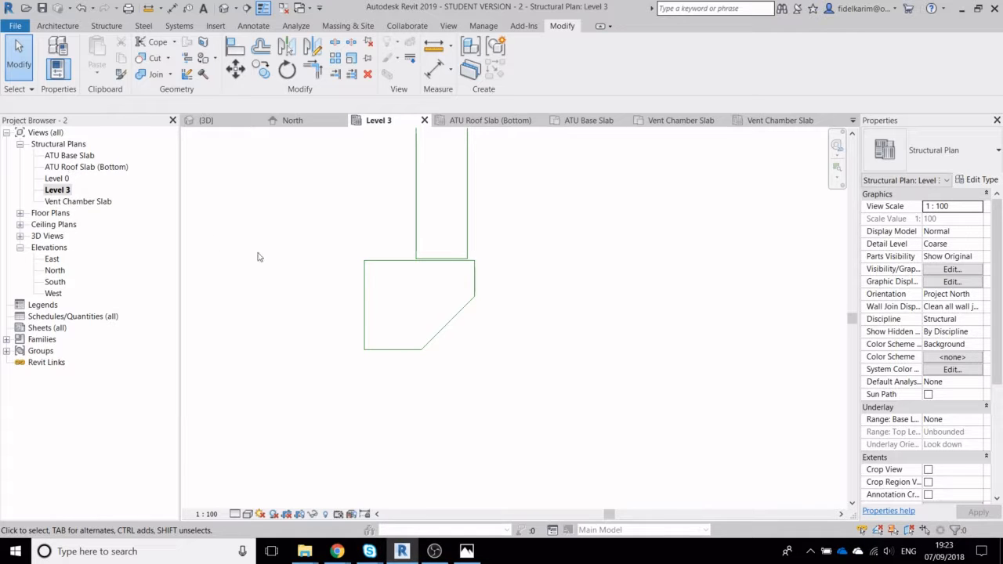
pyautogui.moveTo(321, 288)
pyautogui.mouseDown(button='middle')
pyautogui.moveTo(247, 251)
pyautogui.moveTo(332, 281)
pyautogui.mouseUp(button='middle')
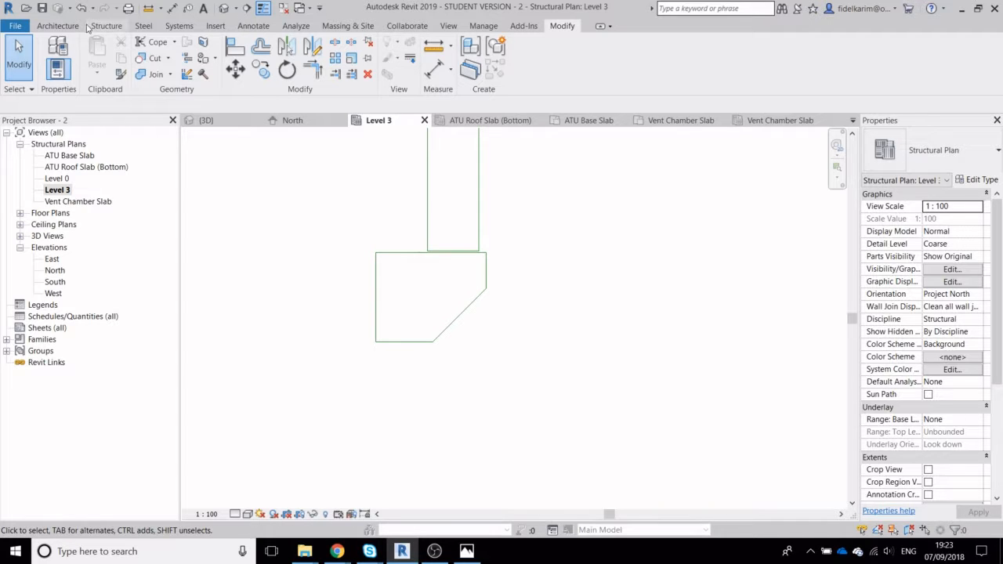
# Place Concrete 450THK ATU structural walls inside all five edges of the vent chamber slab by picking its edge lines
pyautogui.click(96, 27)
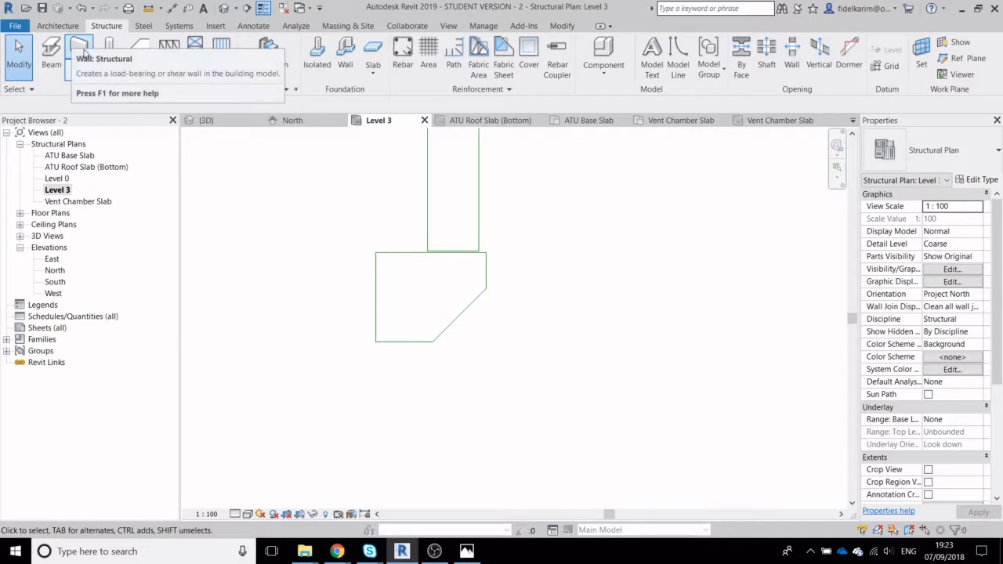
pyautogui.click(81, 48)
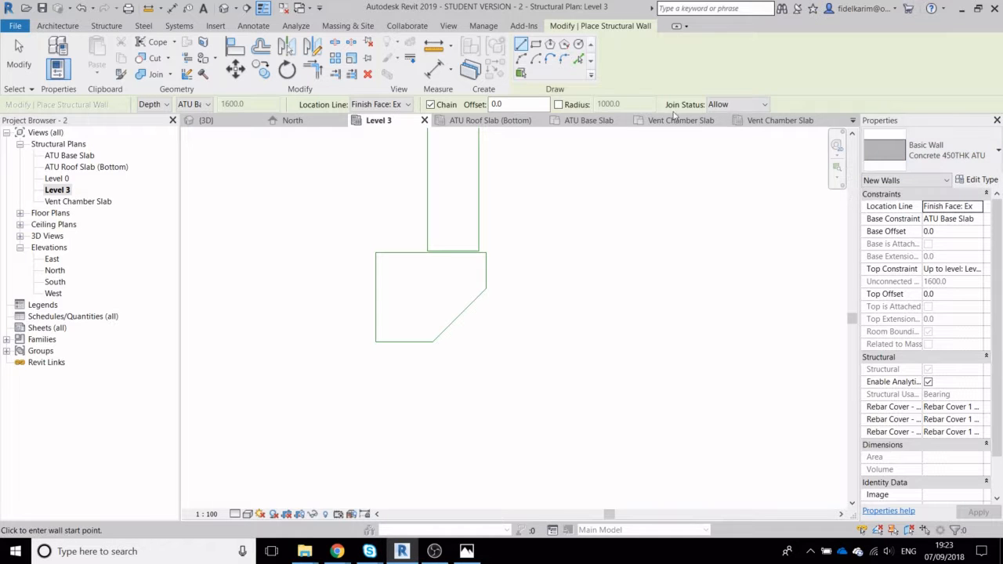
pyautogui.click(579, 61)
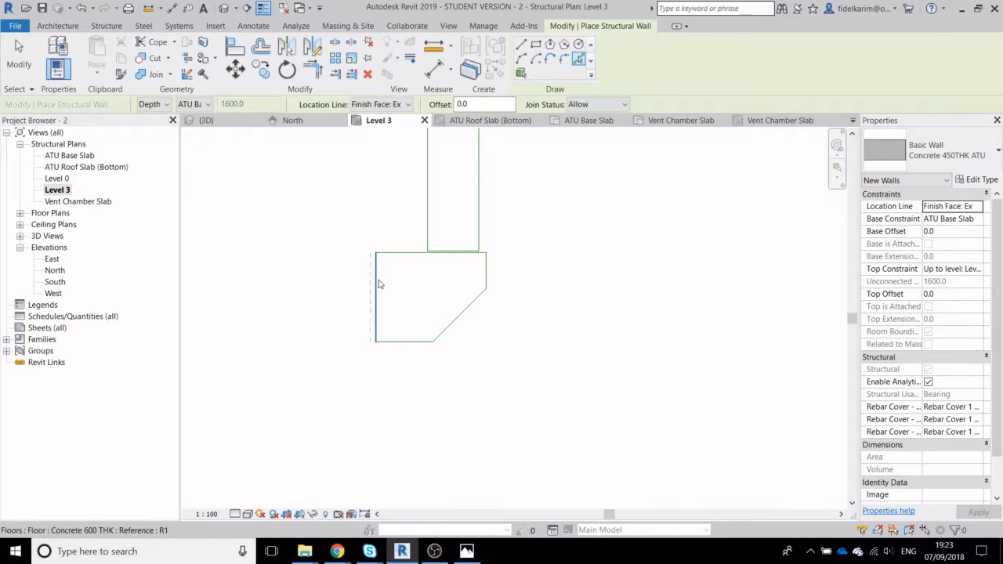
pyautogui.click(376, 282)
pyautogui.click(416, 341)
pyautogui.click(458, 321)
pyautogui.click(474, 282)
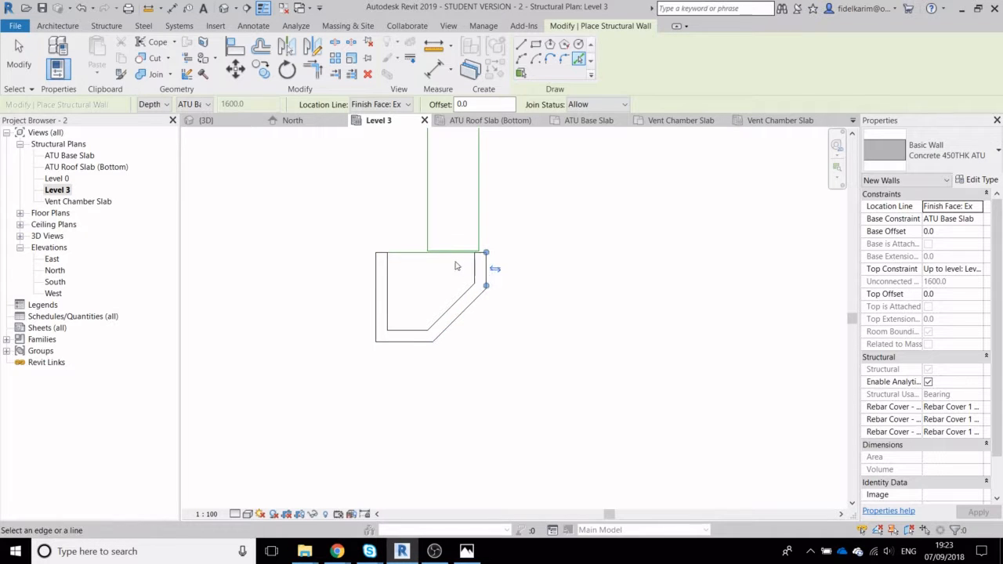
pyautogui.click(433, 255)
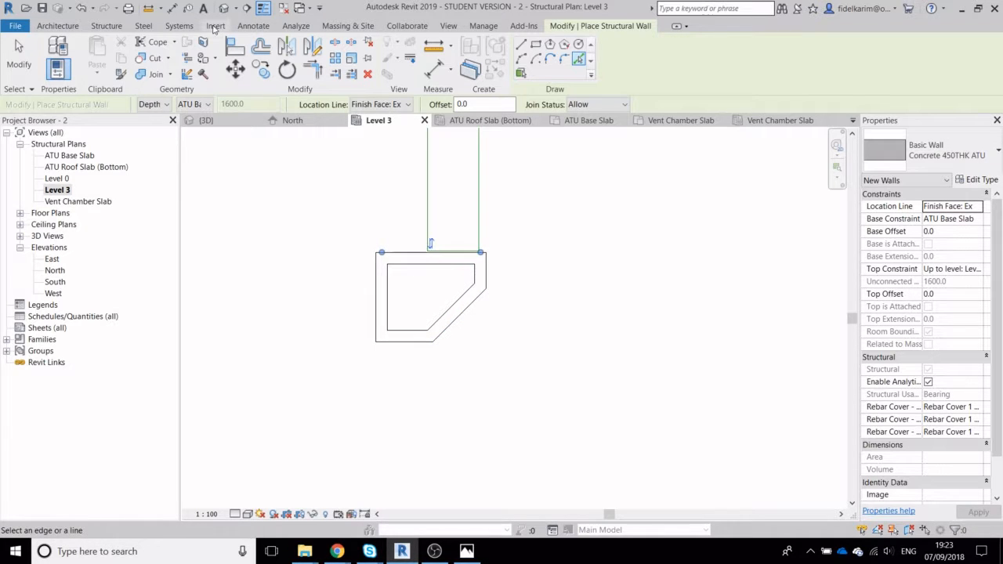
# Set the new walls' top constraint to Up to level: ATU Roof Slab (Bottom) and end wall placement
pyautogui.click(979, 270)
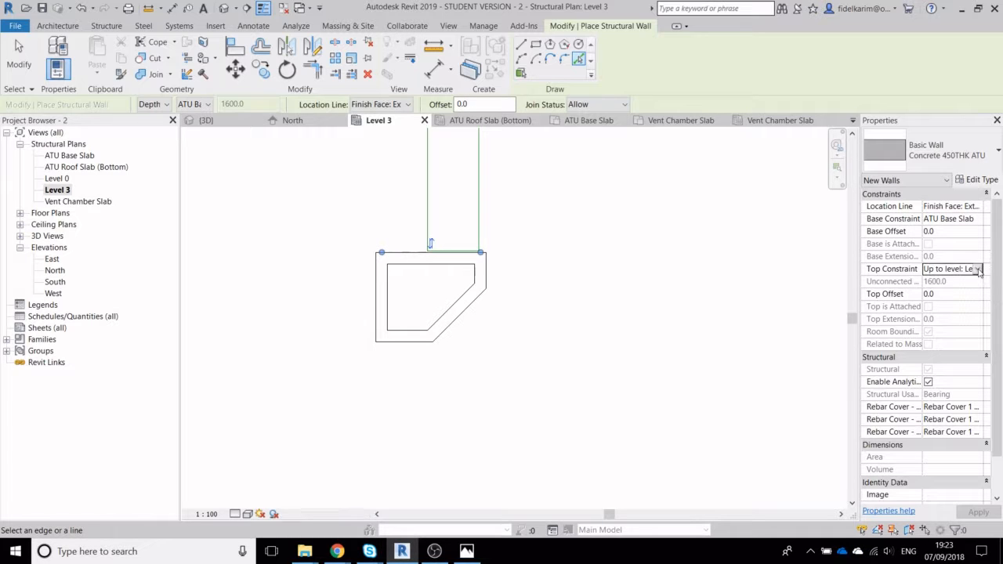
pyautogui.click(977, 269)
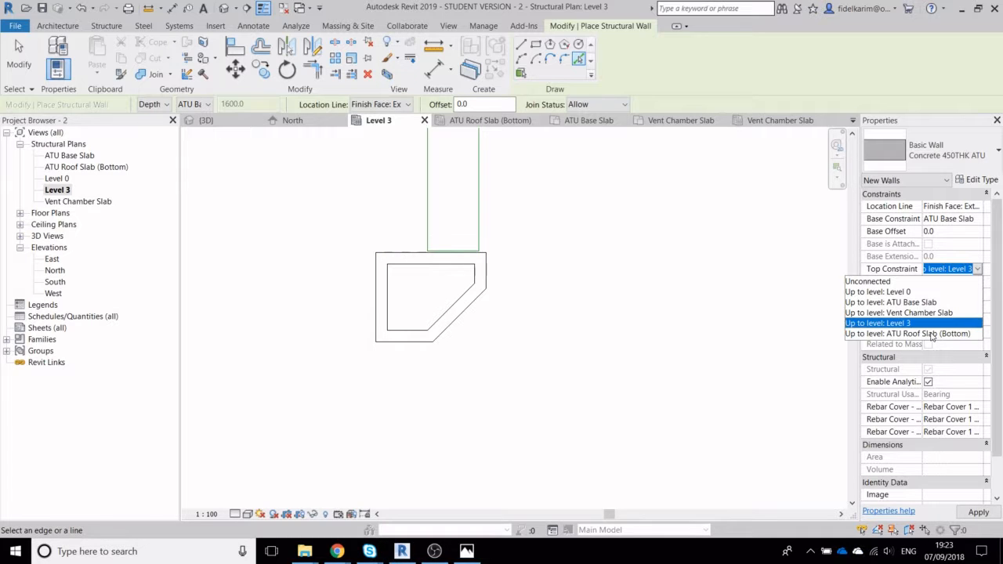
pyautogui.click(931, 334)
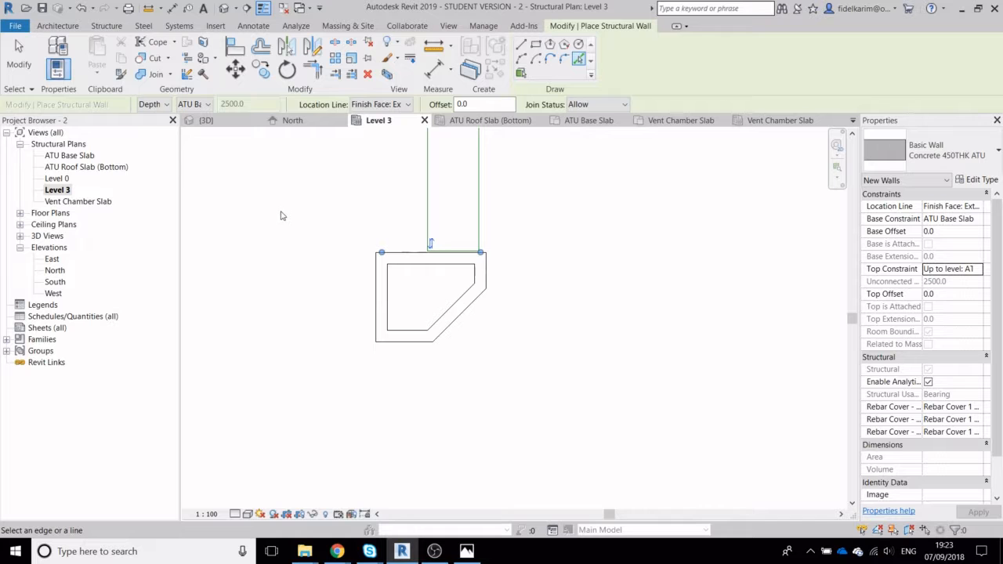
pyautogui.press('Escape')
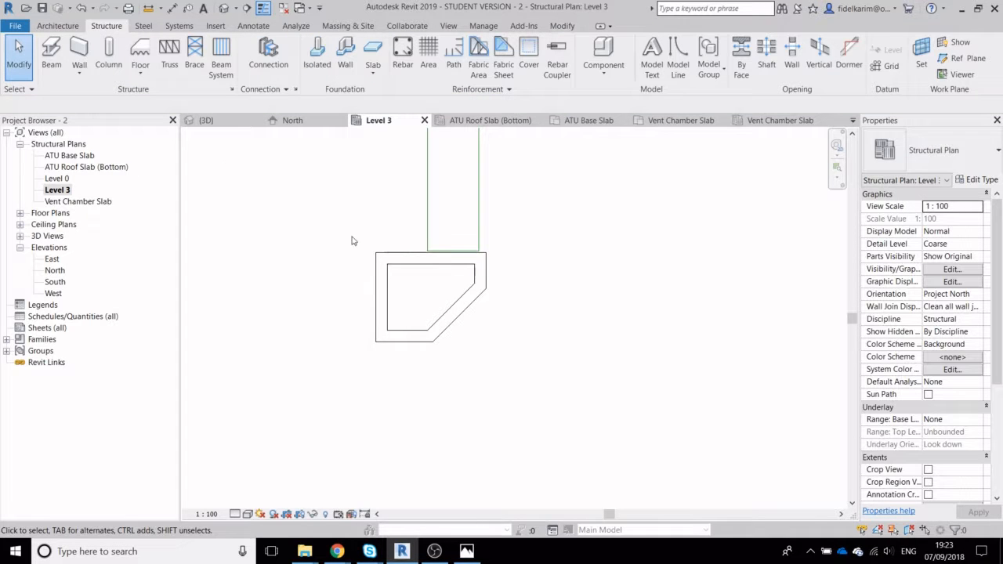
# Examine the vent chamber walls and their connection to the floor slabs in the 3D view
pyautogui.click(224, 8)
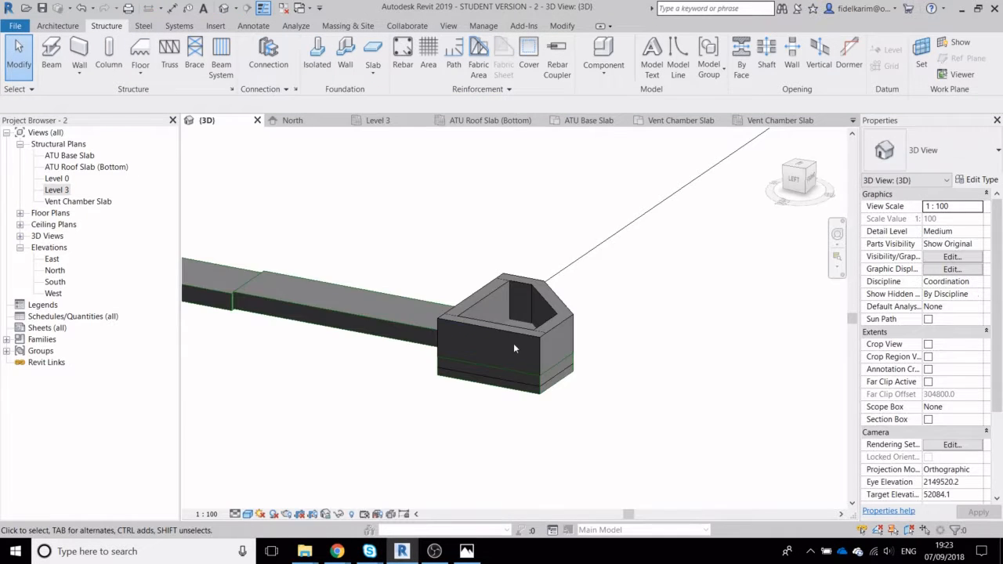
pyautogui.scroll(-5, 513, 343)
pyautogui.scroll(-3, 553, 356)
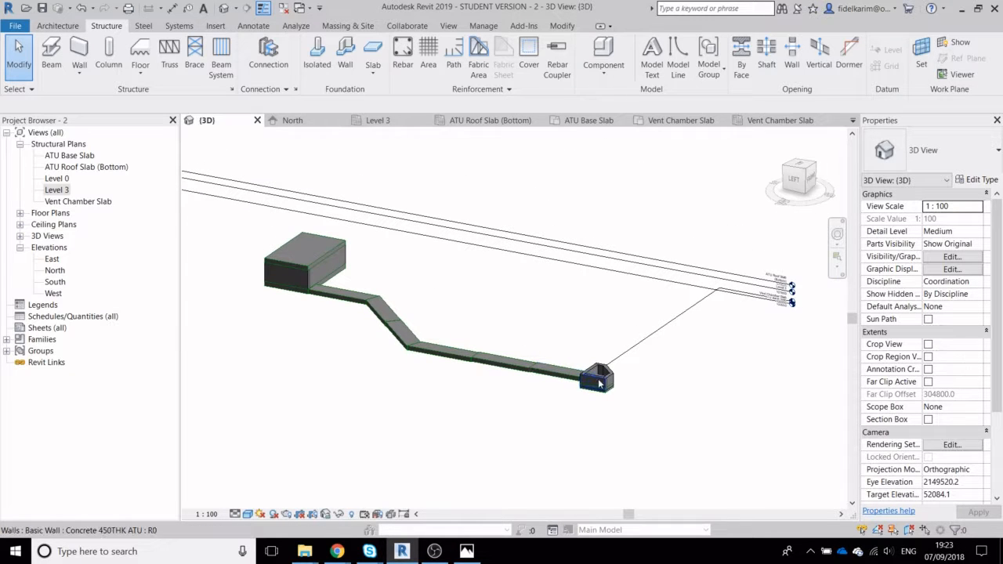
pyautogui.scroll(6, 596, 380)
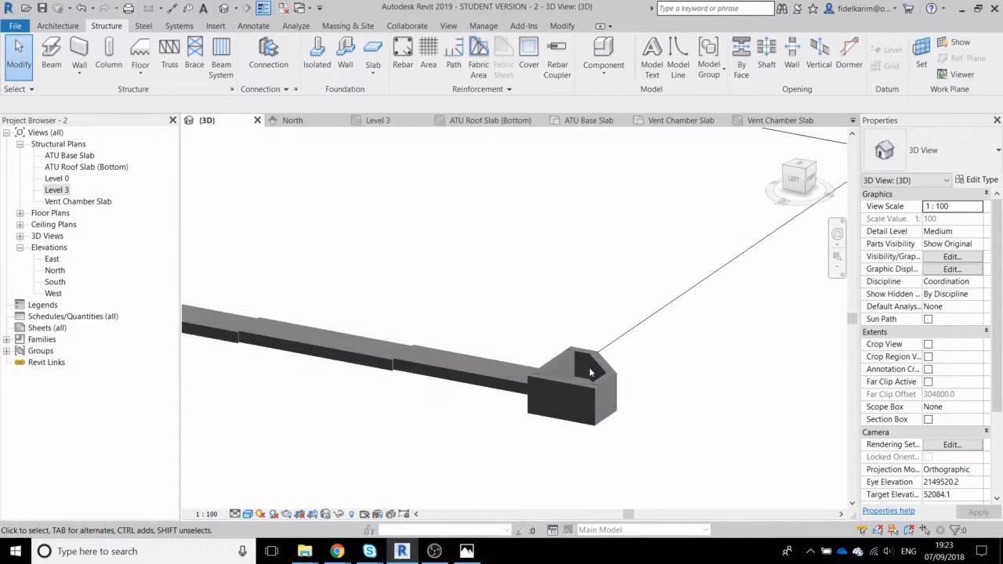
pyautogui.moveTo(585, 376); pyautogui.dragTo(549, 342, button='middle')
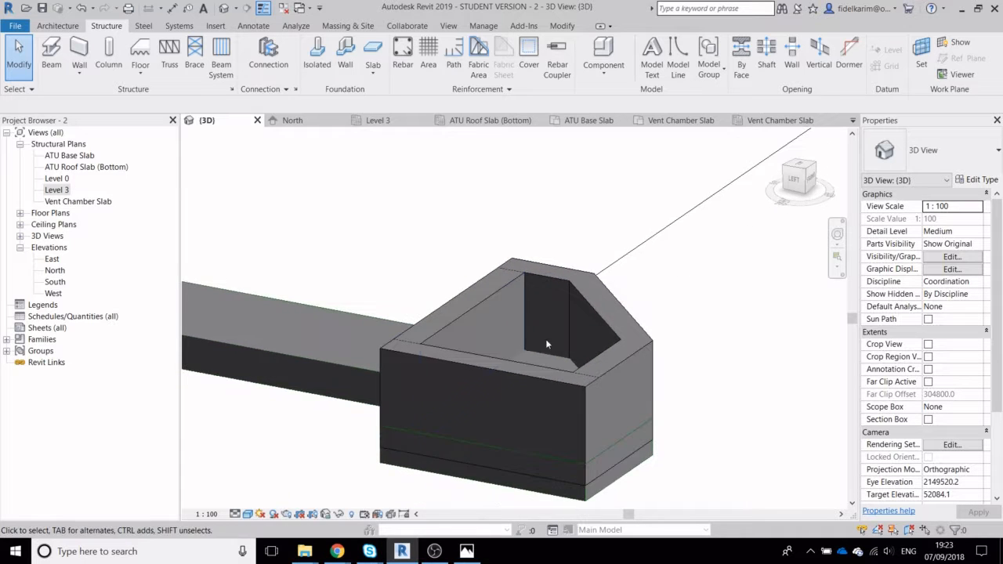
pyautogui.scroll(-4, 488, 280)
pyautogui.scroll(4, 485, 299)
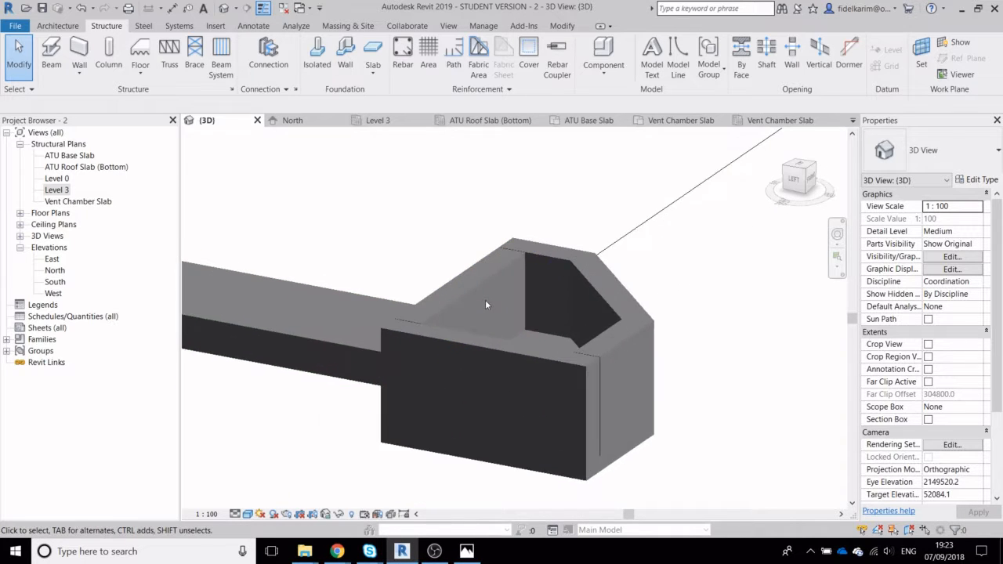
pyautogui.scroll(-2, 485, 301)
pyautogui.scroll(-1, 484, 301)
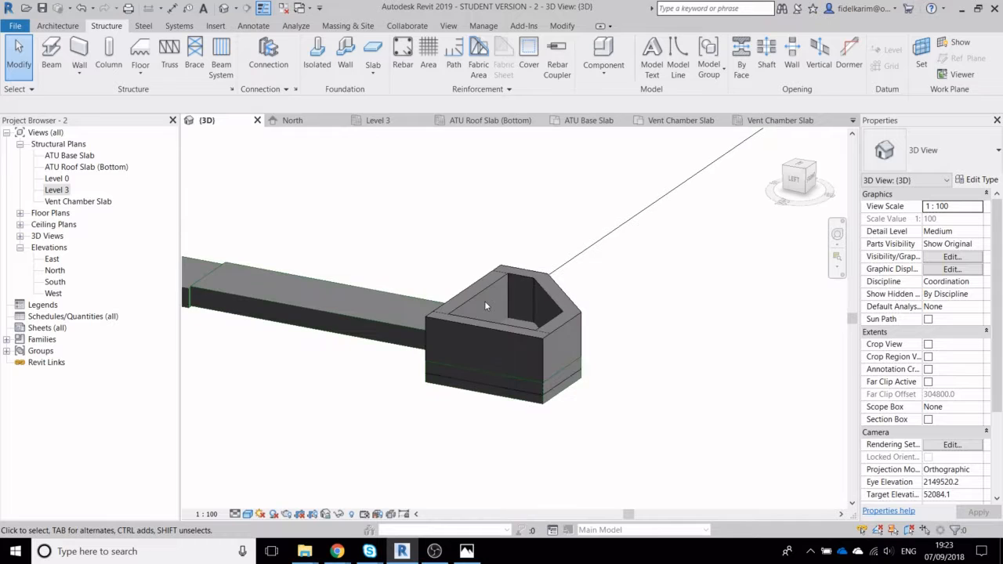
pyautogui.moveTo(499, 338); pyautogui.dragTo(577, 354, button='middle')
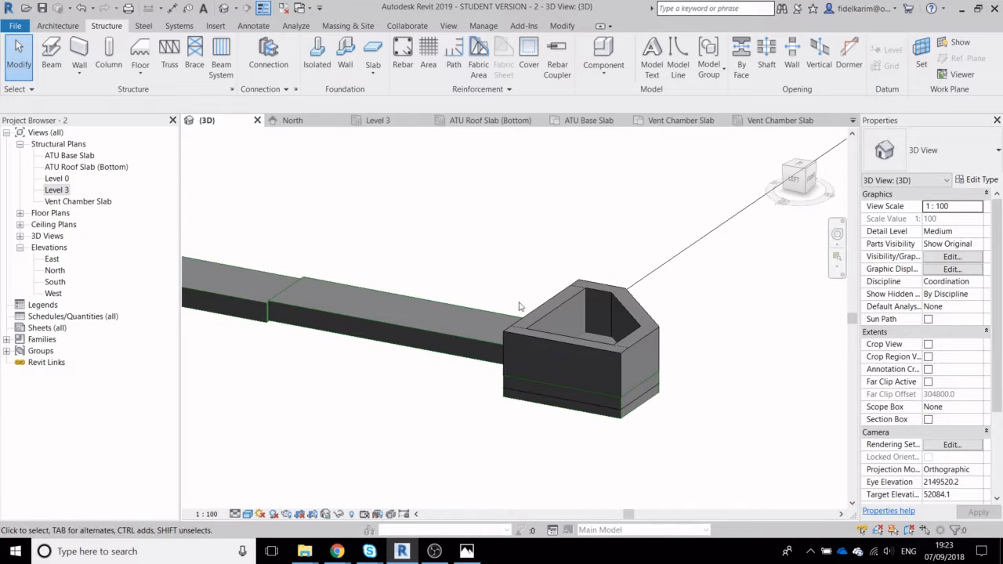
pyautogui.moveTo(453, 229); pyautogui.dragTo(713, 427)
pyautogui.press('Escape')
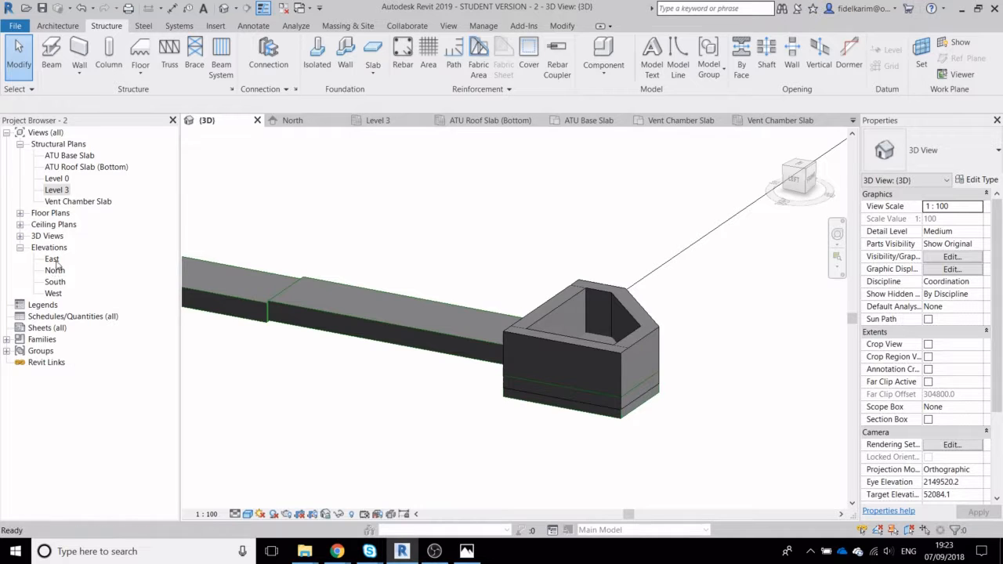
# Open the East elevation and begin placing a new level above the ATU Roof Slab (Bottom) level, aligned with the existing level heads
pyautogui.doubleClick(52, 258)
pyautogui.click(427, 303)
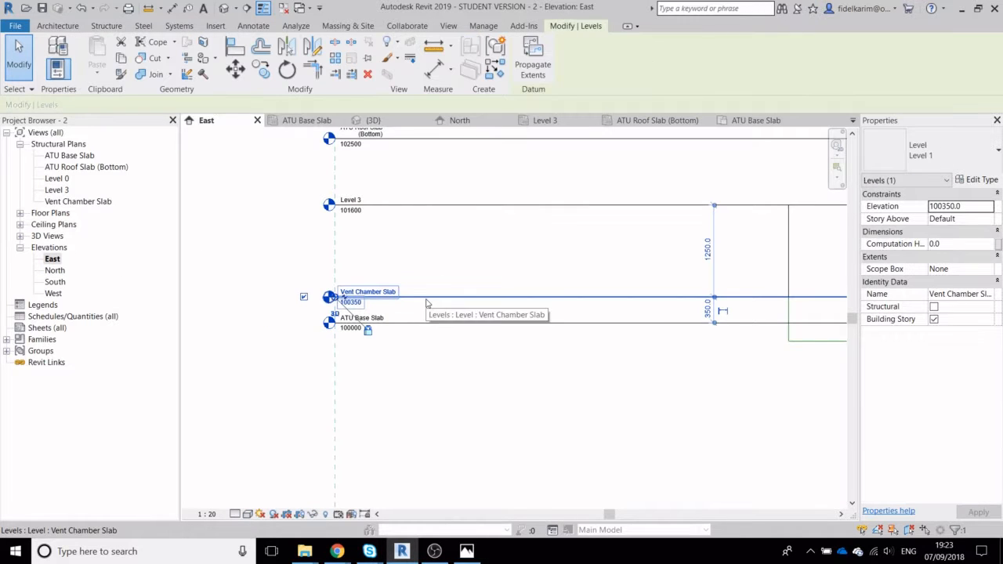
pyautogui.press('l')
pyautogui.press('l')
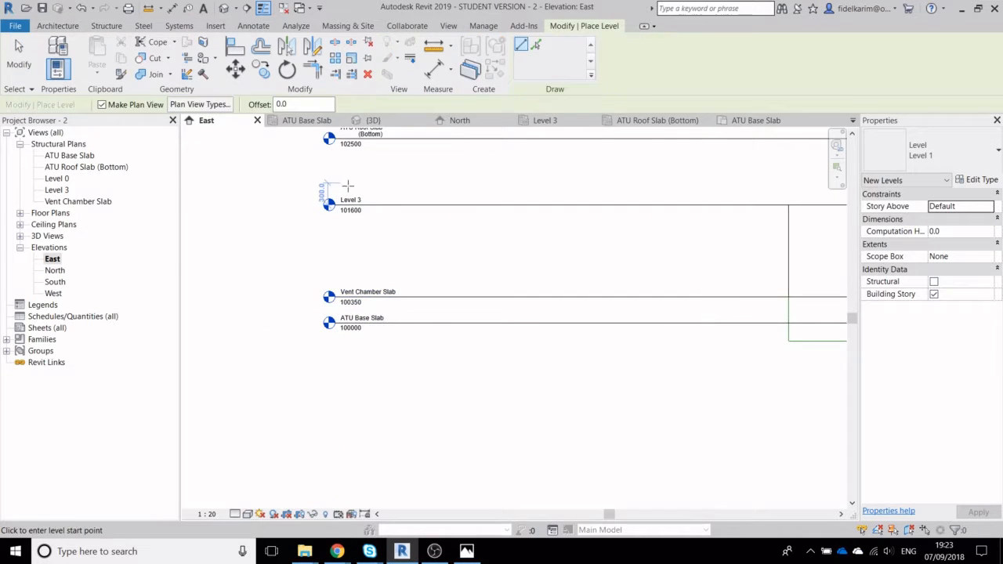
pyautogui.moveTo(347, 189); pyautogui.dragTo(318, 266, button='middle')
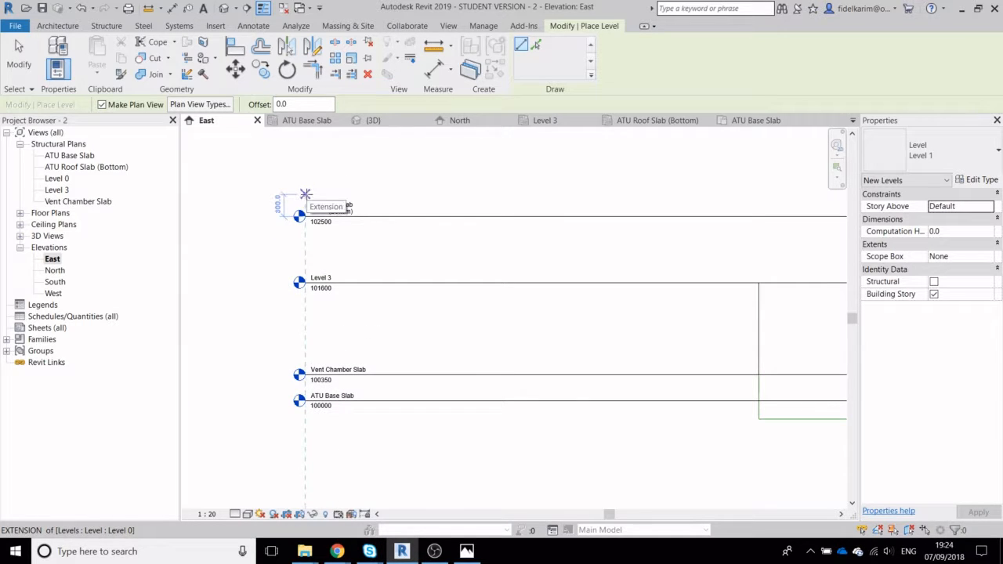
# Add a level offset 350 above the ATU Roof Slab (Bottom) level in the East elevation and name it "Top of Vent Slab"
pyautogui.click(536, 46)
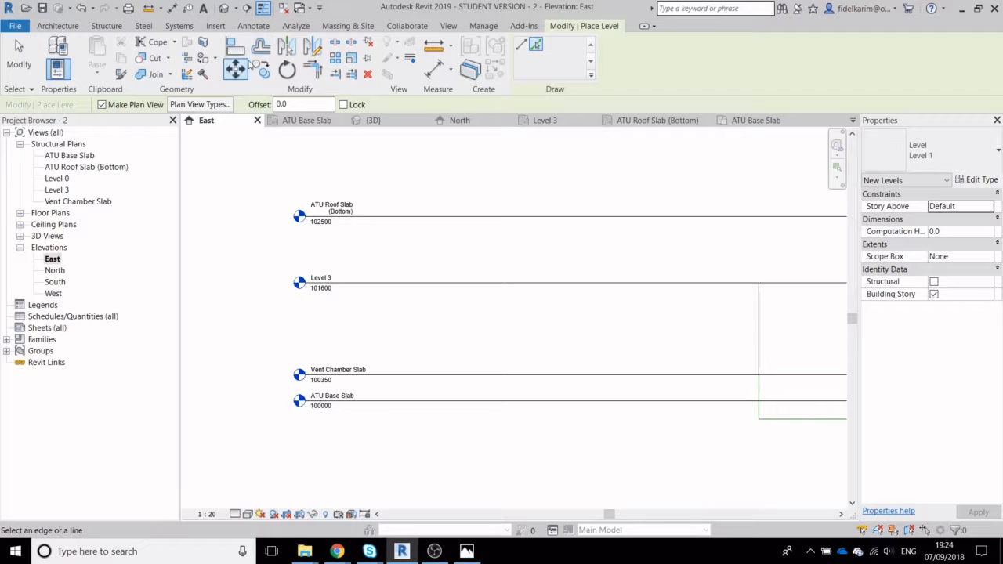
pyautogui.click(300, 104)
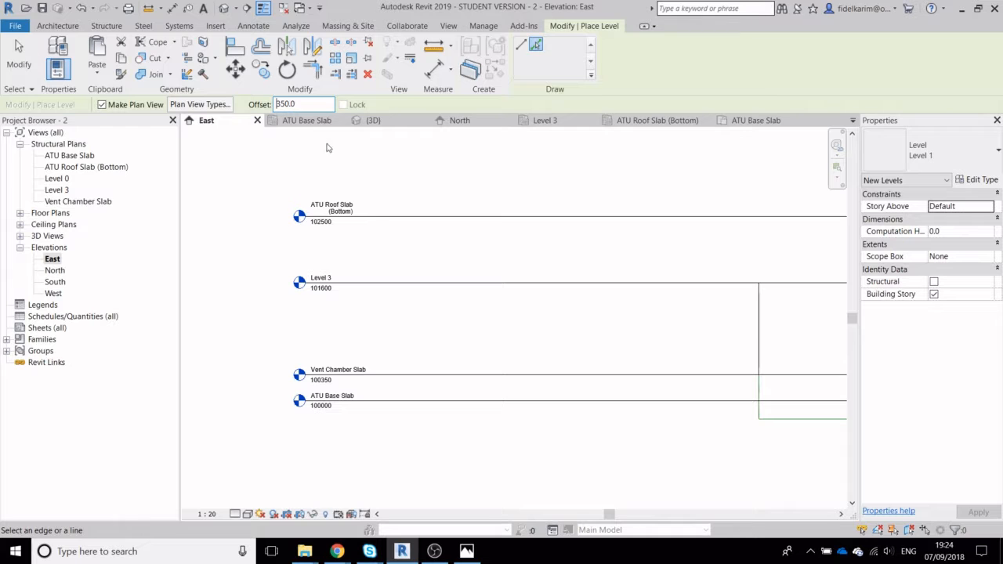
pyautogui.click(386, 216)
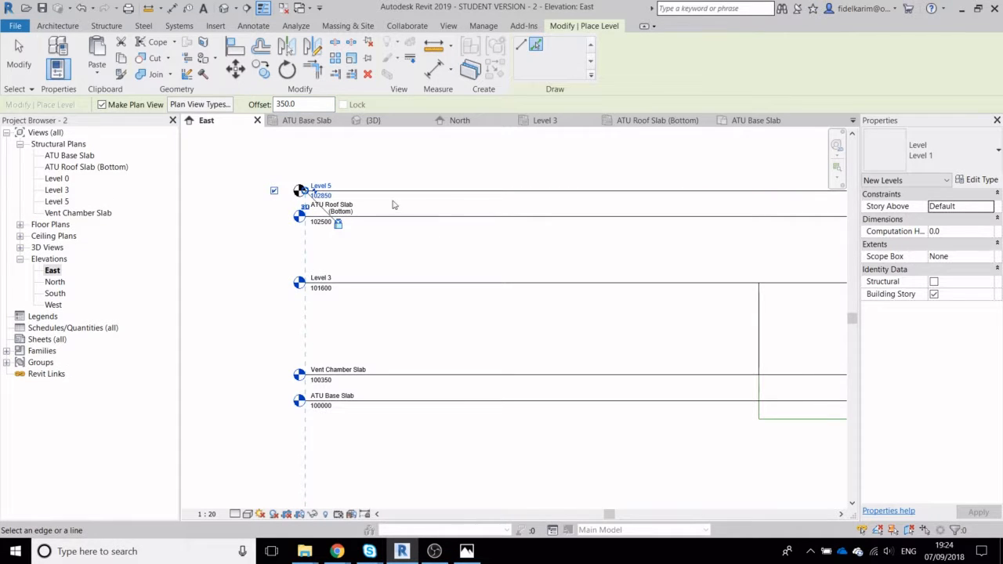
pyautogui.click(328, 183)
pyautogui.write('Top of')
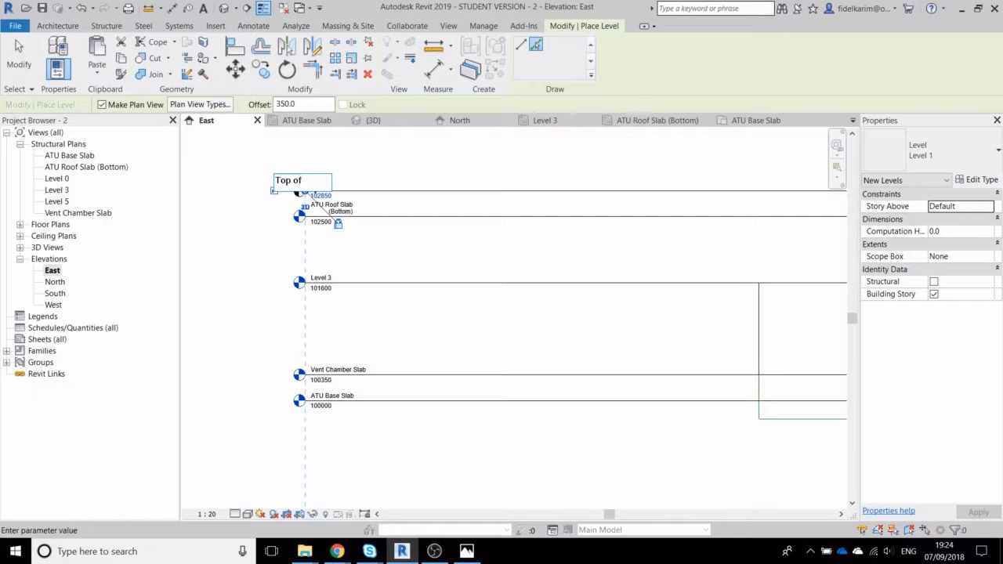
pyautogui.write(' Vent Slab')
pyautogui.press('Return')
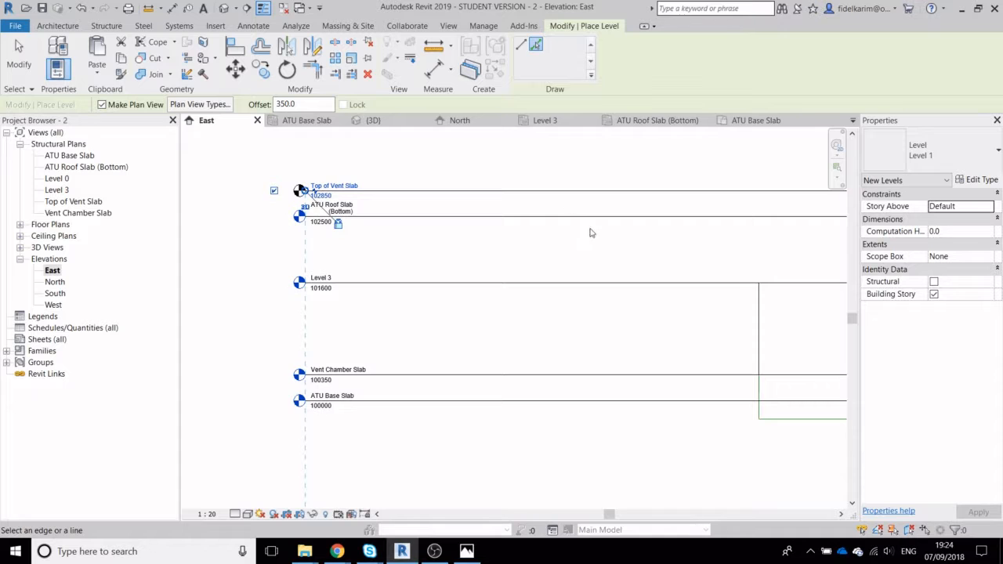
pyautogui.scroll(-3, 399, 251)
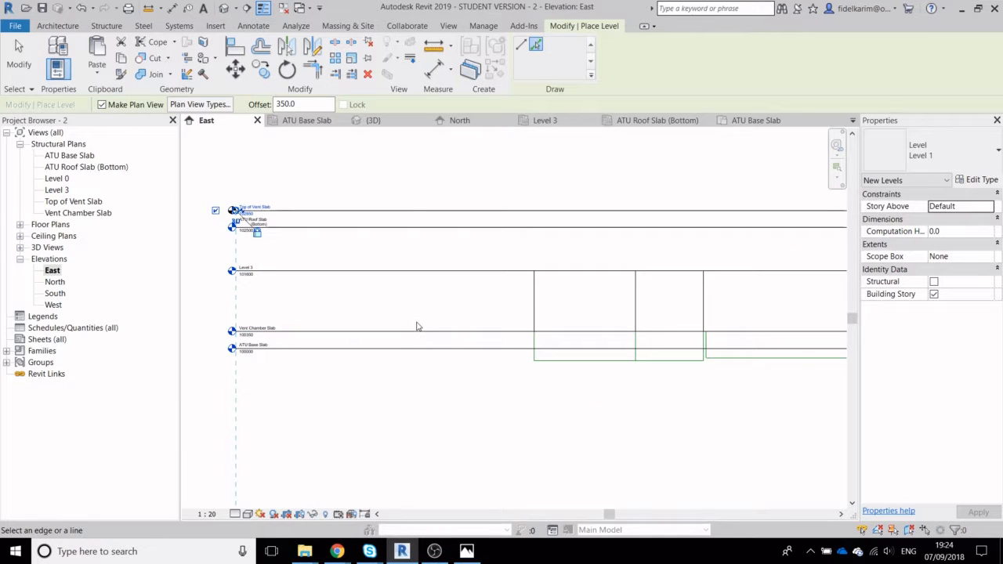
pyautogui.moveTo(554, 311); pyautogui.dragTo(474, 311, button='middle')
pyautogui.press('Escape')
pyautogui.press('Escape')
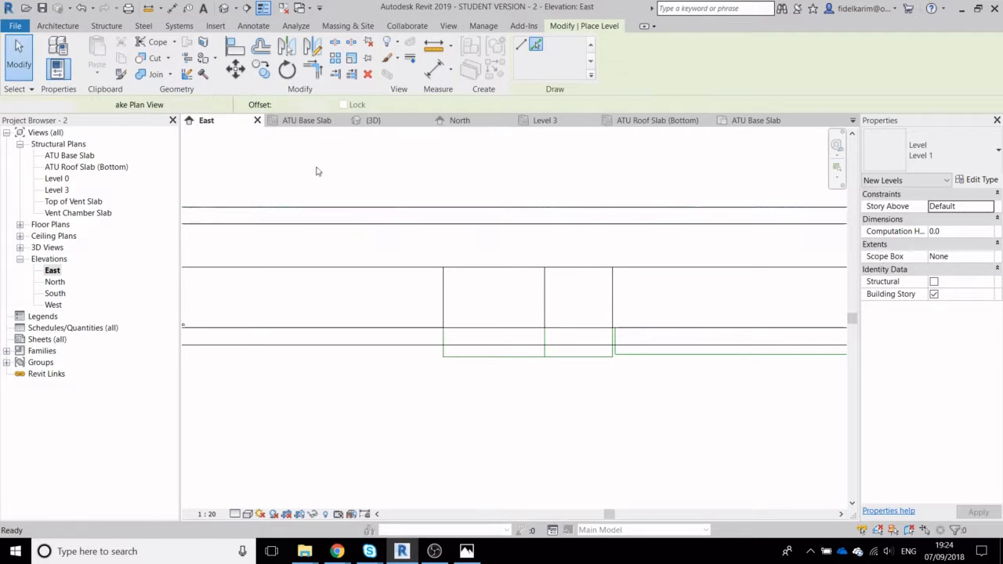
pyautogui.moveTo(631, 301); pyautogui.dragTo(399, 292)
pyautogui.click(528, 459)
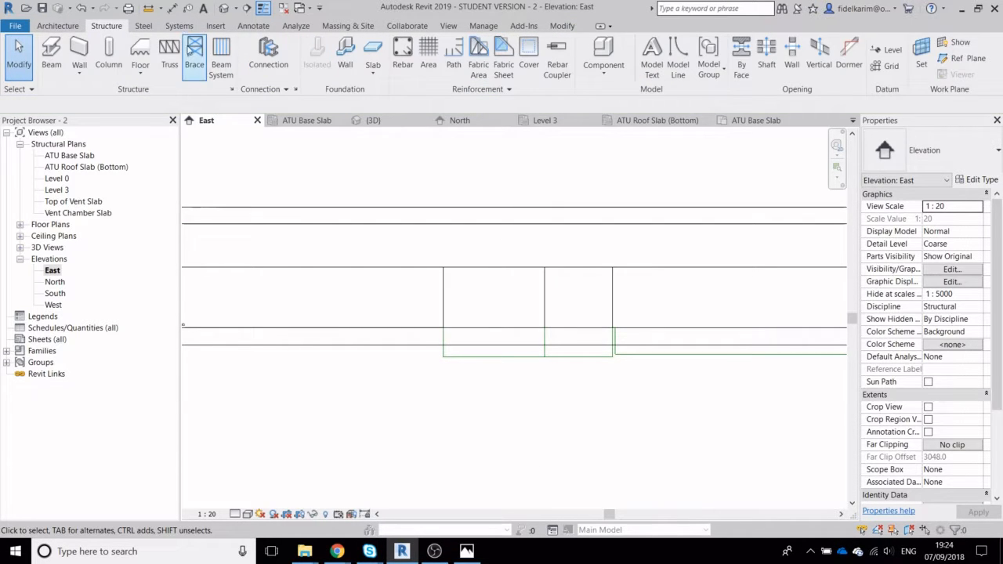
# Examine the vent chamber's front wall and its base and top constraints in the 3D view
pyautogui.click(225, 8)
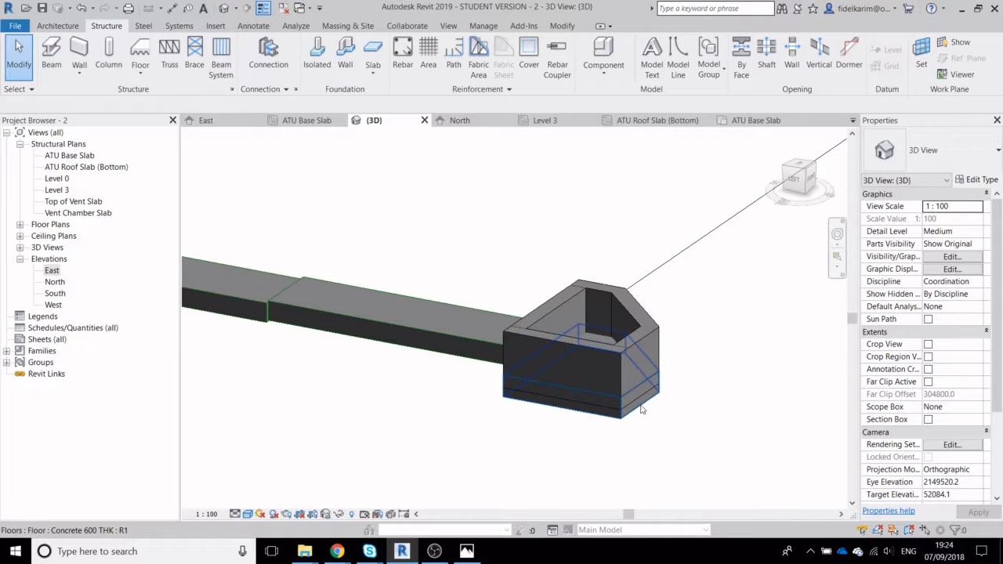
pyautogui.scroll(5, 641, 409)
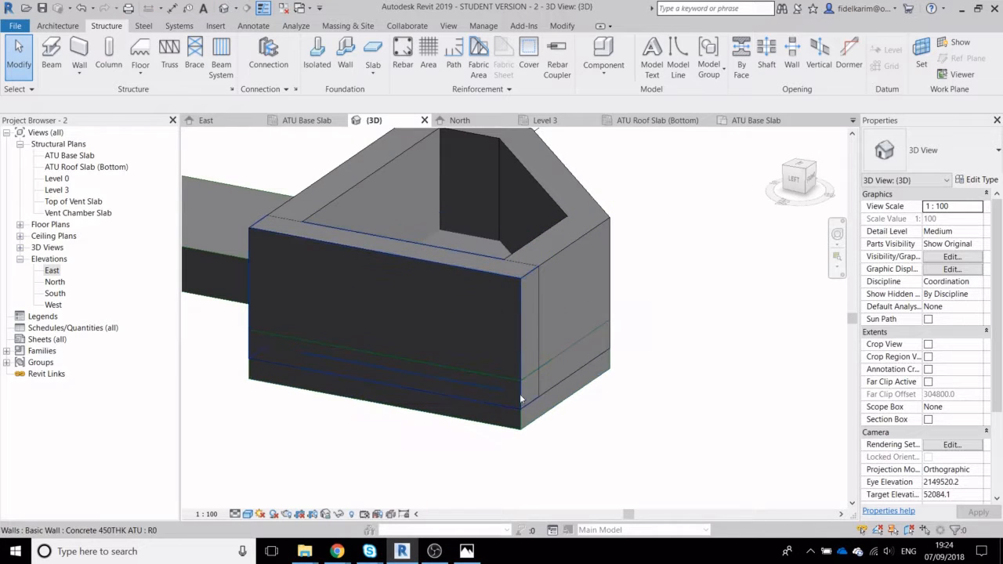
pyautogui.click(520, 348)
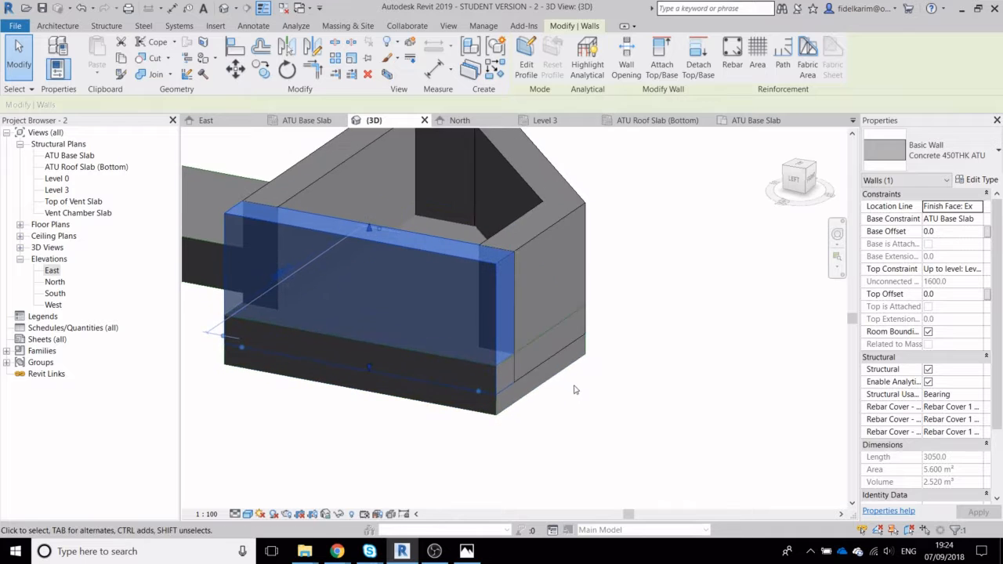
pyautogui.keyDown('shift'); pyautogui.moveTo(574, 389); pyautogui.dragTo(537, 392, button='middle'); pyautogui.keyUp('shift')
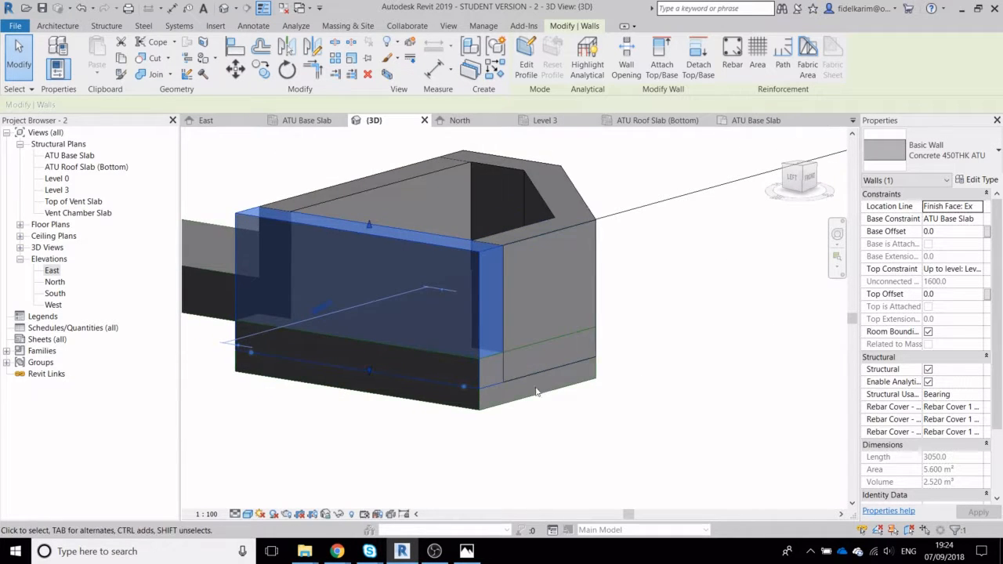
pyautogui.click(537, 393)
pyautogui.keyDown('shift'); pyautogui.moveTo(495, 436); pyautogui.dragTo(540, 437, button='middle'); pyautogui.keyUp('shift')
pyautogui.click(474, 236)
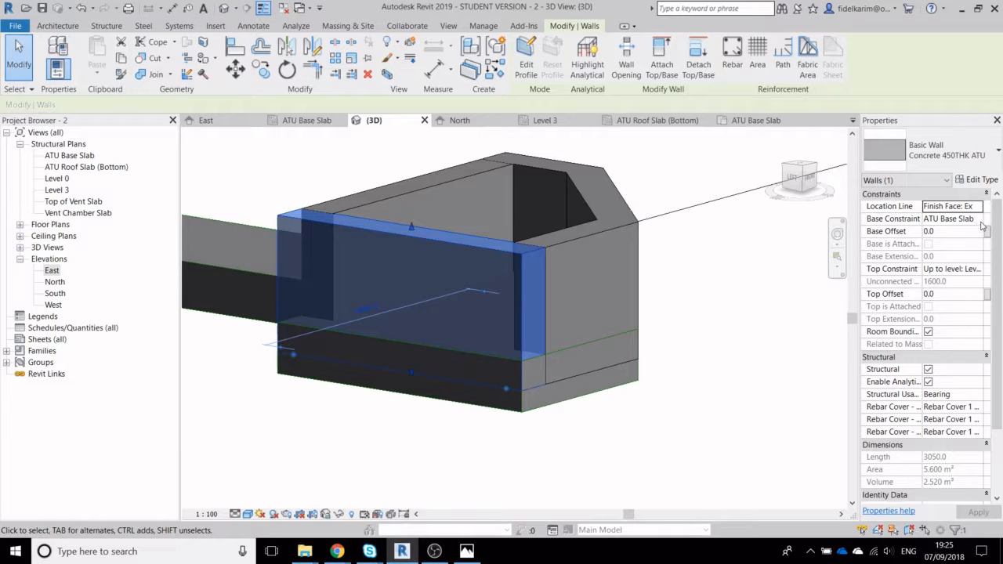
pyautogui.scroll(-2, 679, 245)
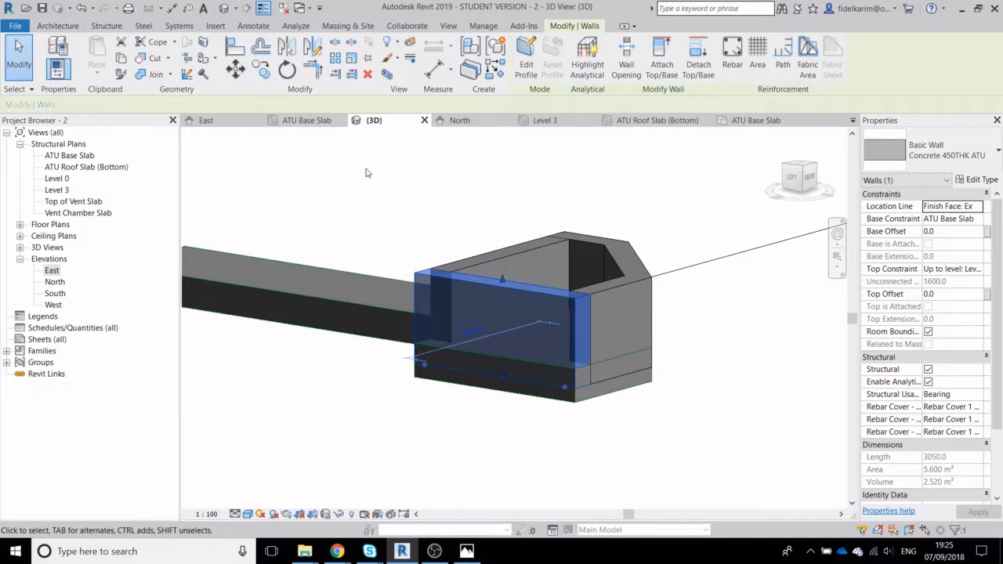
# Select only the vent chamber's walls, filtering out the floor, and set their base constraint to Vent Chamber Slab
pyautogui.moveTo(332, 169); pyautogui.dragTo(745, 470)
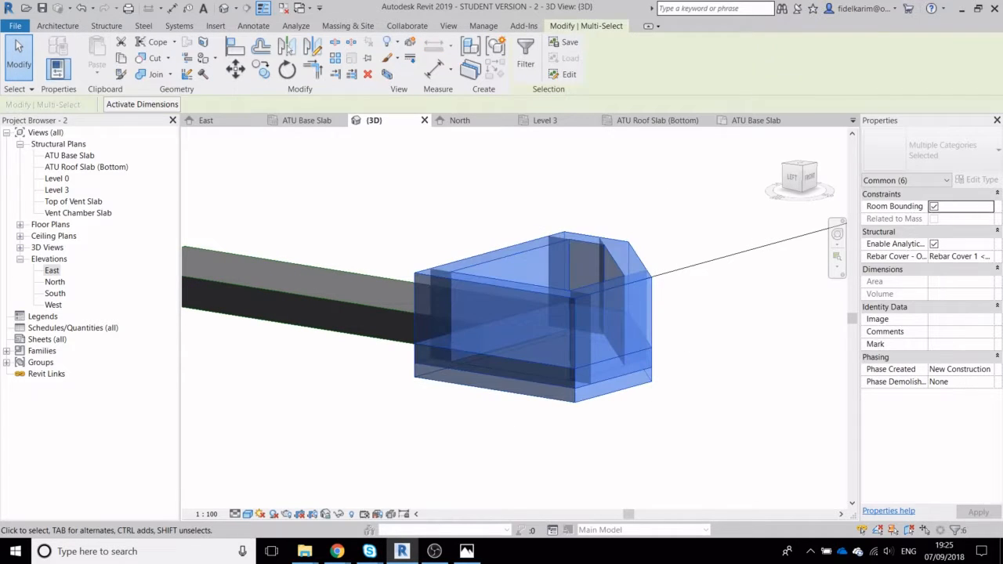
pyautogui.click(525, 55)
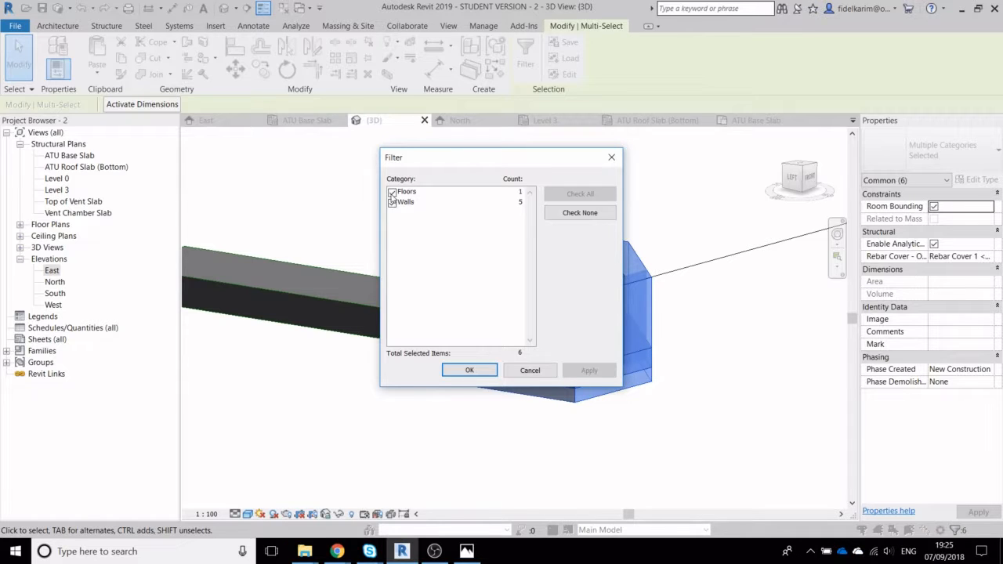
pyautogui.click(392, 191)
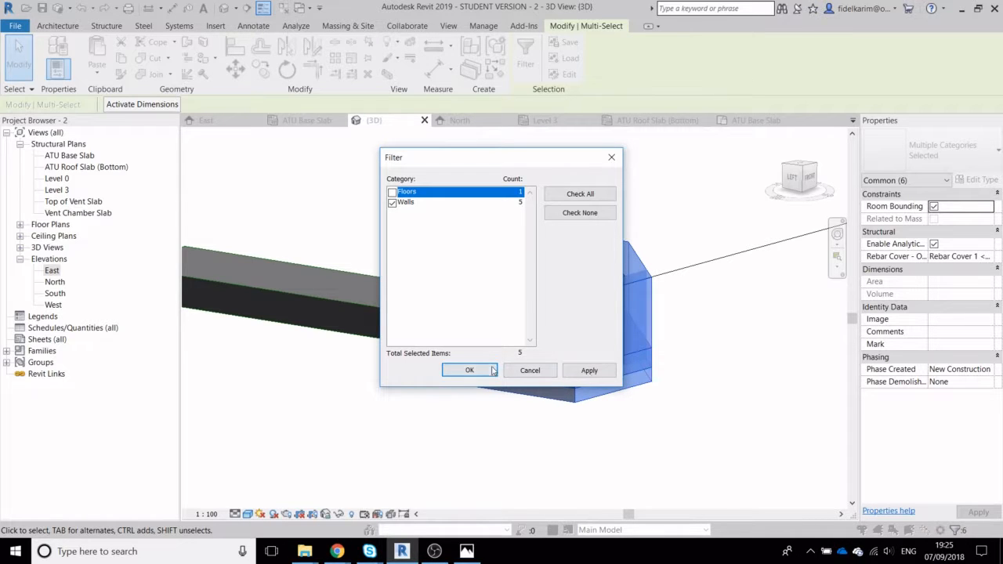
pyautogui.click(589, 371)
pyautogui.click(458, 371)
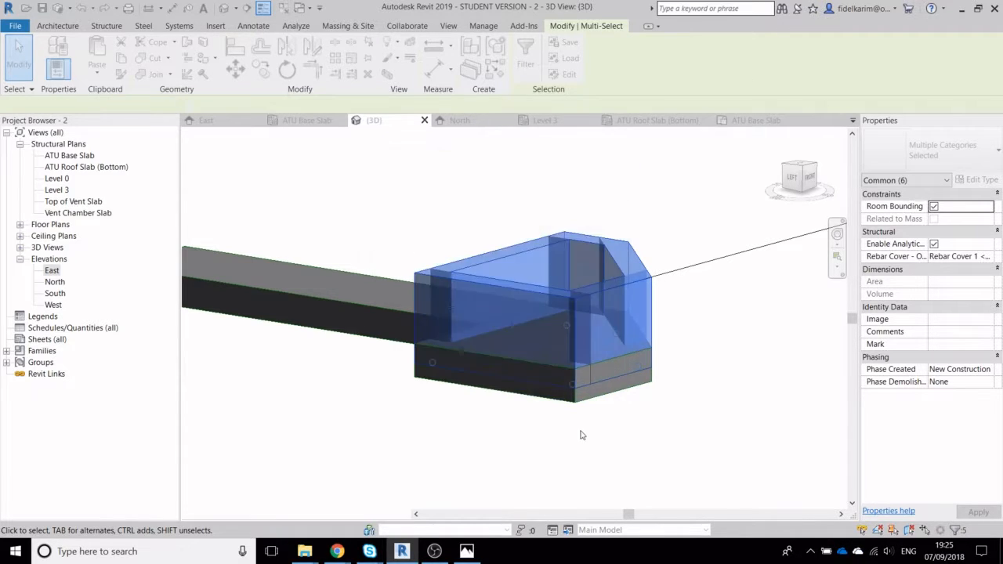
pyautogui.click(952, 219)
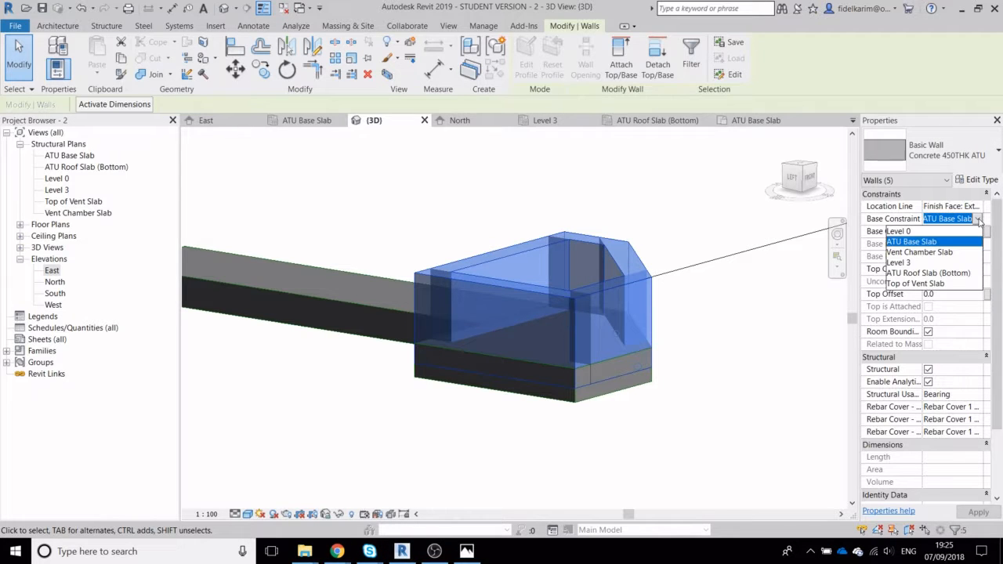
pyautogui.click(921, 252)
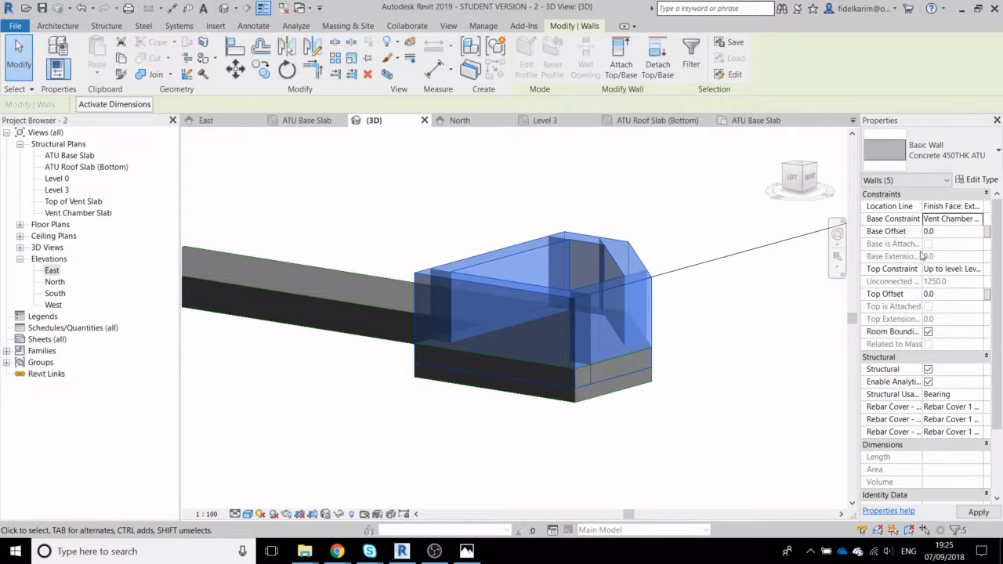
# Set the top constraint of the selected chamber walls to the Top of Vent Slab level
pyautogui.click(978, 270)
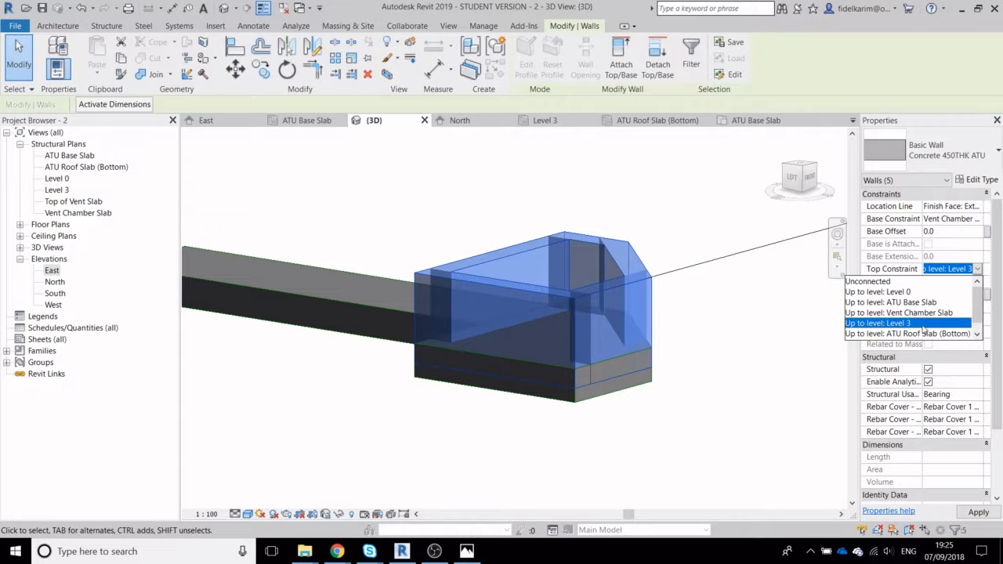
pyautogui.scroll(-2, 924, 333)
pyautogui.click(926, 334)
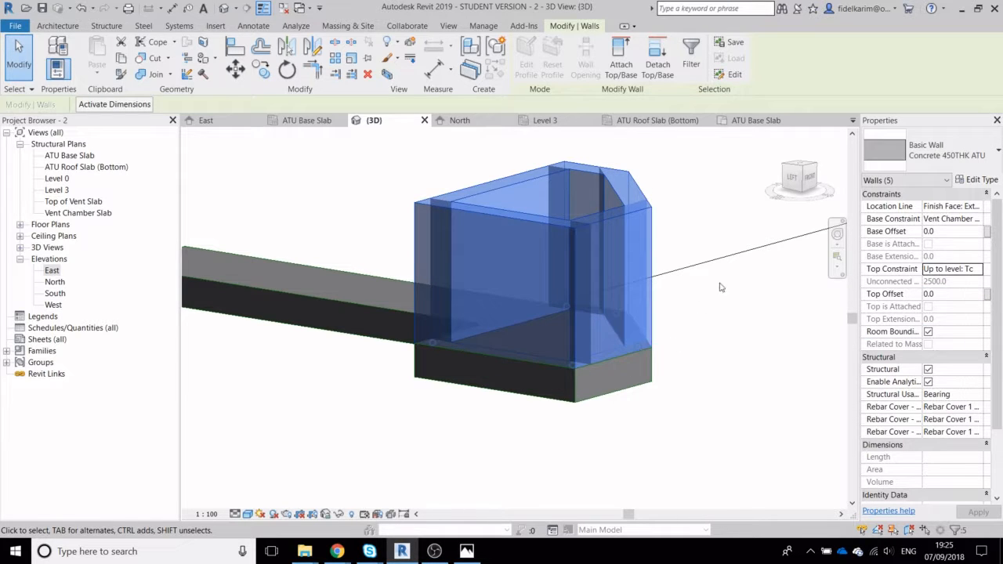
pyautogui.press('Escape')
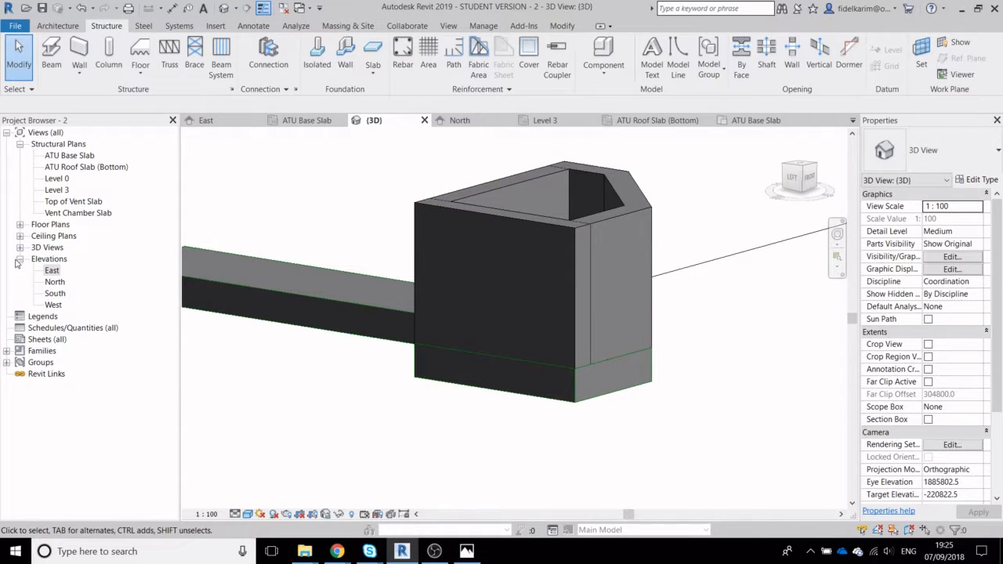
# Rename the Top of Vent Slab level to "Top of Vent Chamber" in the East elevation
pyautogui.doubleClick(51, 270)
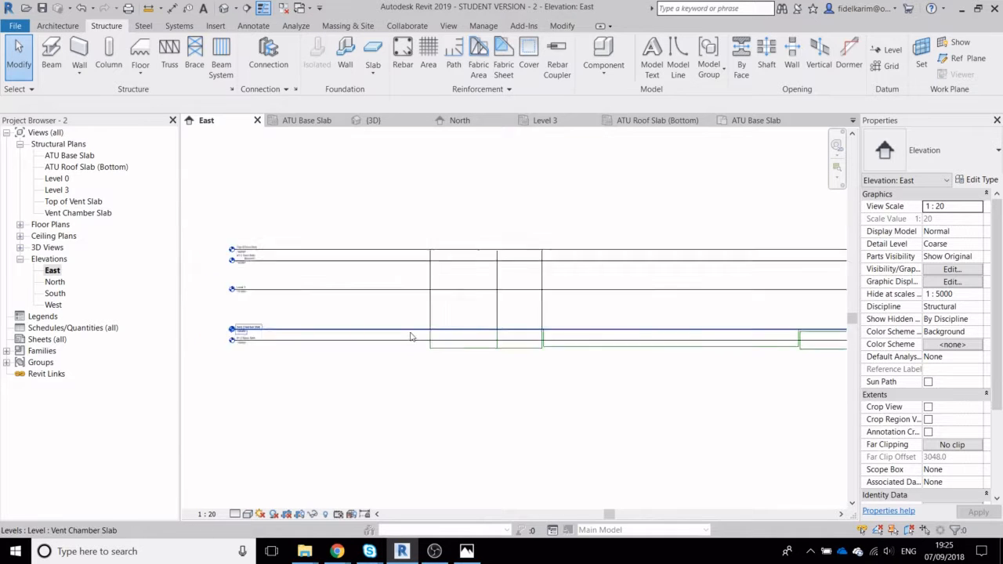
pyautogui.scroll(5, 376, 294)
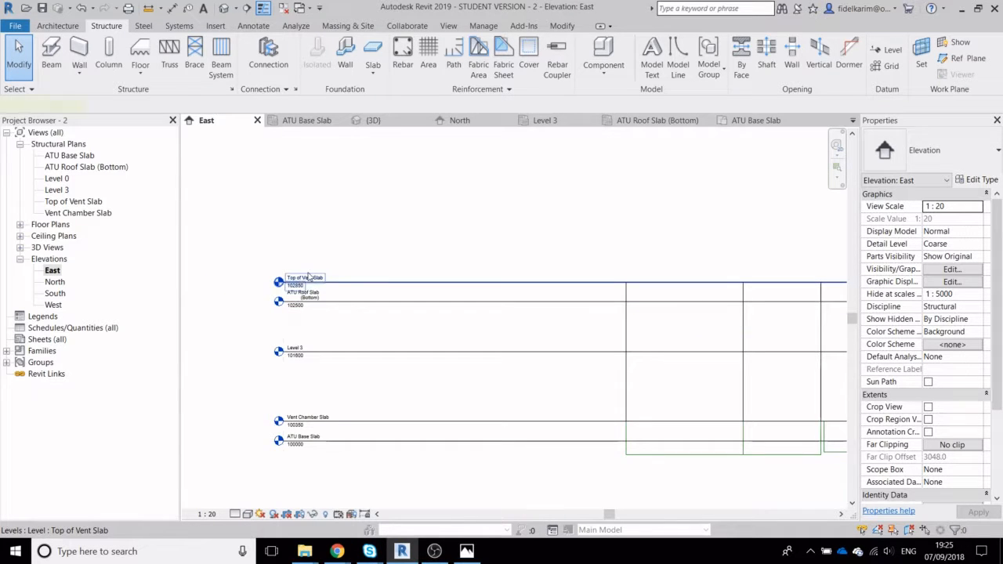
pyautogui.doubleClick(308, 277)
pyautogui.moveTo(315, 272); pyautogui.dragTo(297, 272)
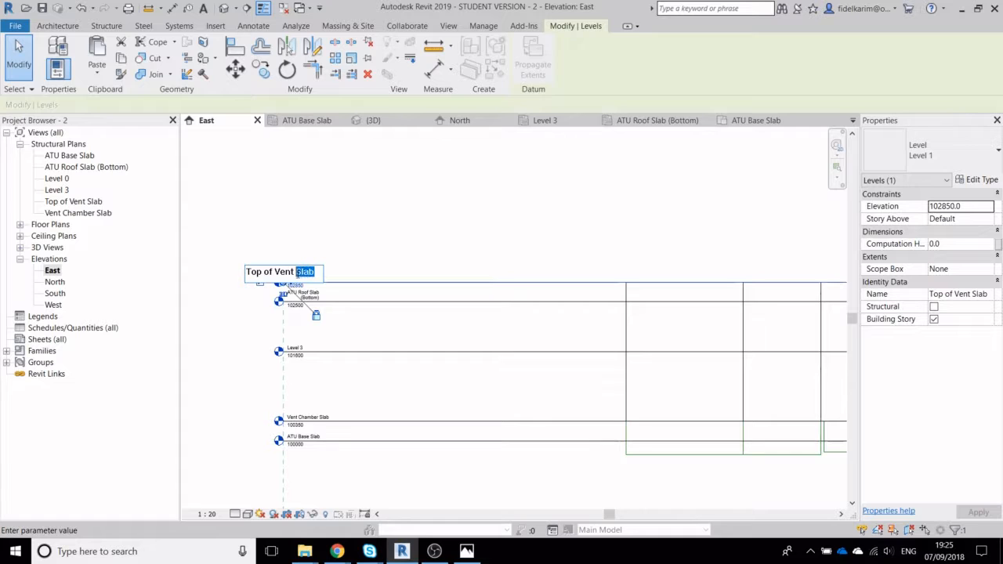
pyautogui.write('Chamber')
pyautogui.press('Return')
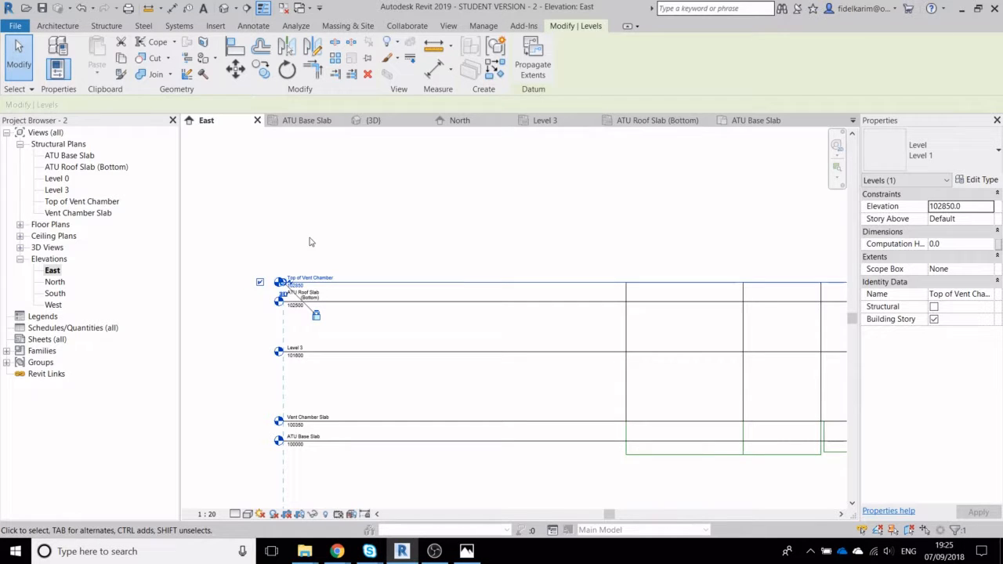
# Examine the vent chamber in the 3D view and in the ATU Base Slab and Level 3 structural plans
pyautogui.click(223, 7)
pyautogui.scroll(-2, 360, 166)
pyautogui.moveTo(457, 249); pyautogui.dragTo(582, 368, button='middle')
pyautogui.scroll(-6, 582, 358)
pyautogui.keyDown('shift'); pyautogui.moveTo(425, 325); pyautogui.dragTo(485, 352, button='middle'); pyautogui.keyUp('shift')
pyautogui.scroll(3, 664, 380)
pyautogui.scroll(2, 642, 379)
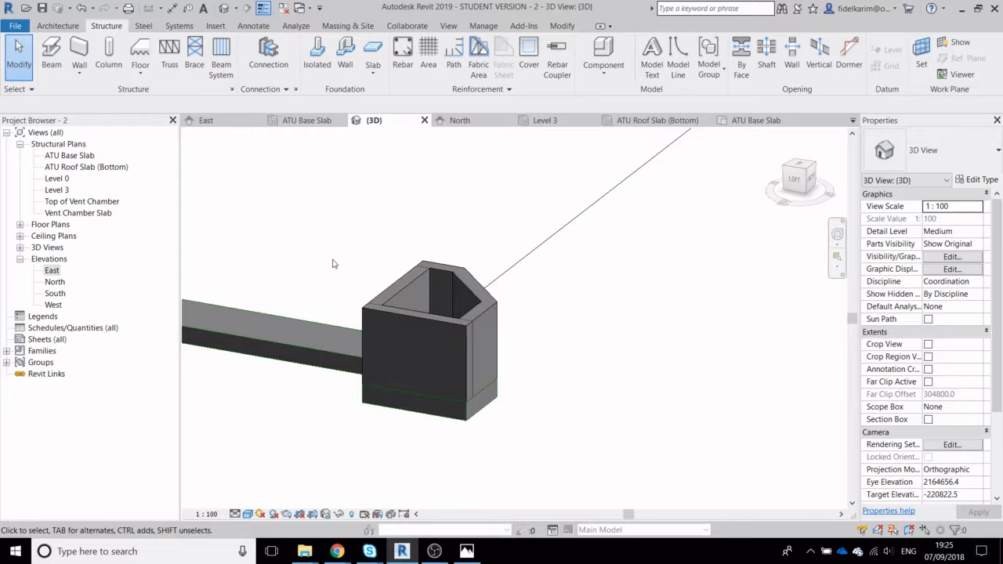
pyautogui.doubleClick(80, 155)
pyautogui.scroll(-2, 628, 332)
pyautogui.moveTo(509, 454); pyautogui.dragTo(530, 320, button='middle')
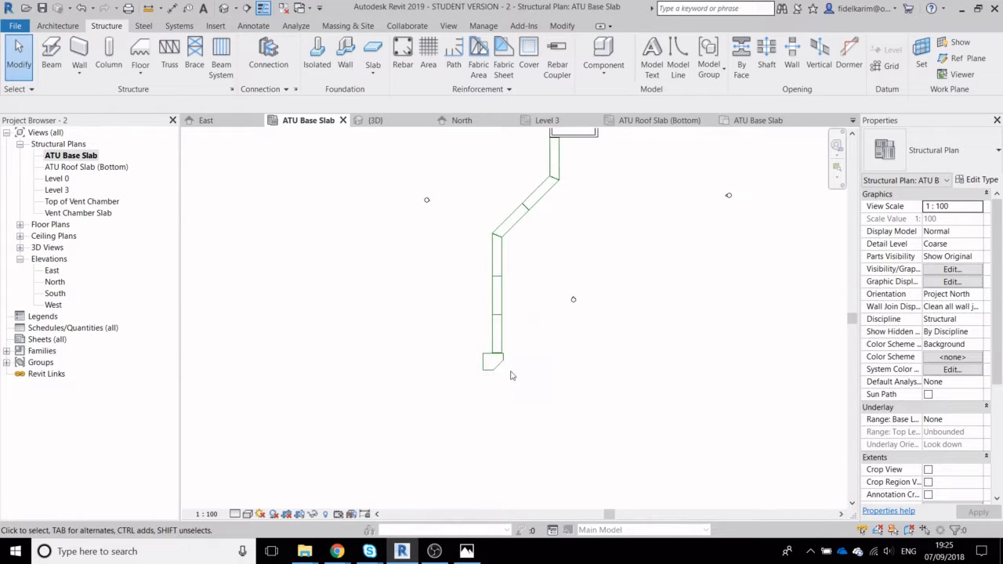
pyautogui.scroll(2, 513, 368)
pyautogui.doubleClick(58, 190)
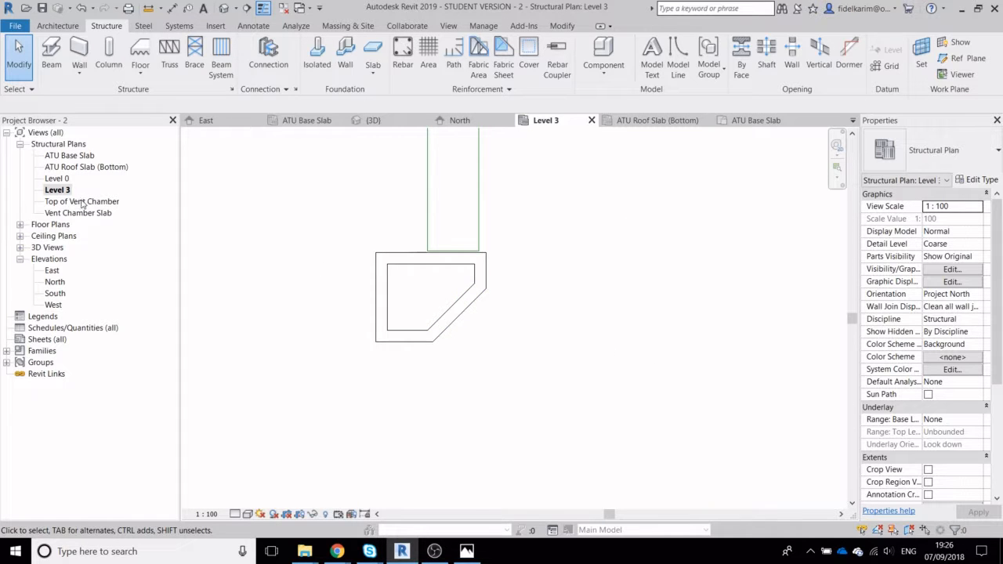
# Sketch a Concrete 550 THK floor boundary along the outer wall edges of the vent chamber in the Vent Chamber Slab plan
pyautogui.doubleClick(78, 213)
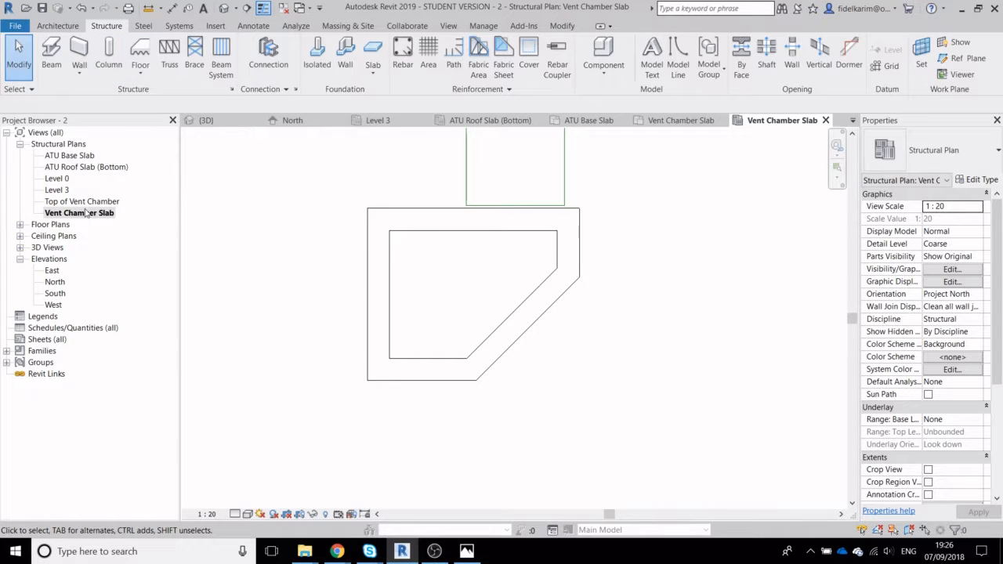
pyautogui.click(140, 57)
pyautogui.click(958, 156)
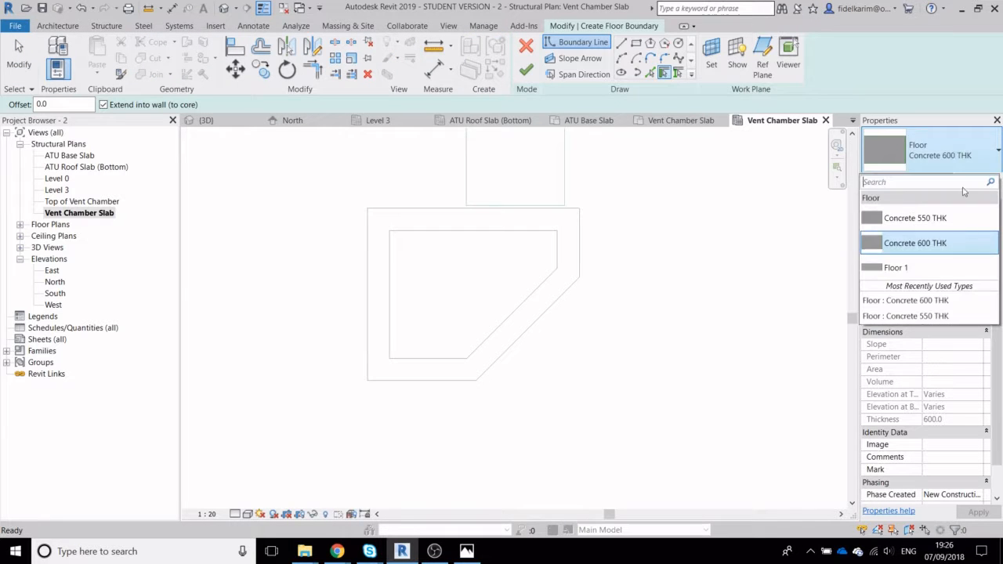
pyautogui.click(924, 221)
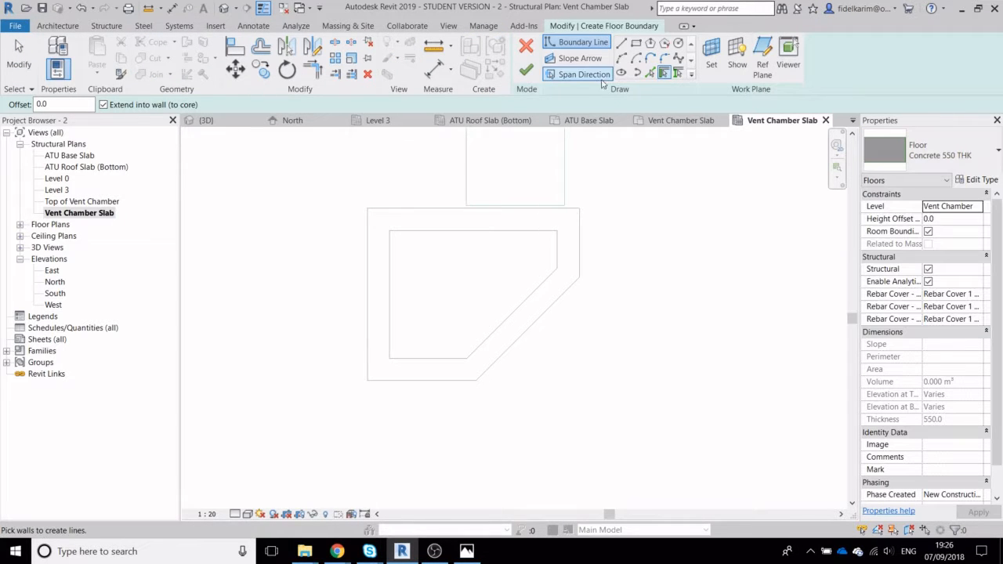
pyautogui.click(666, 76)
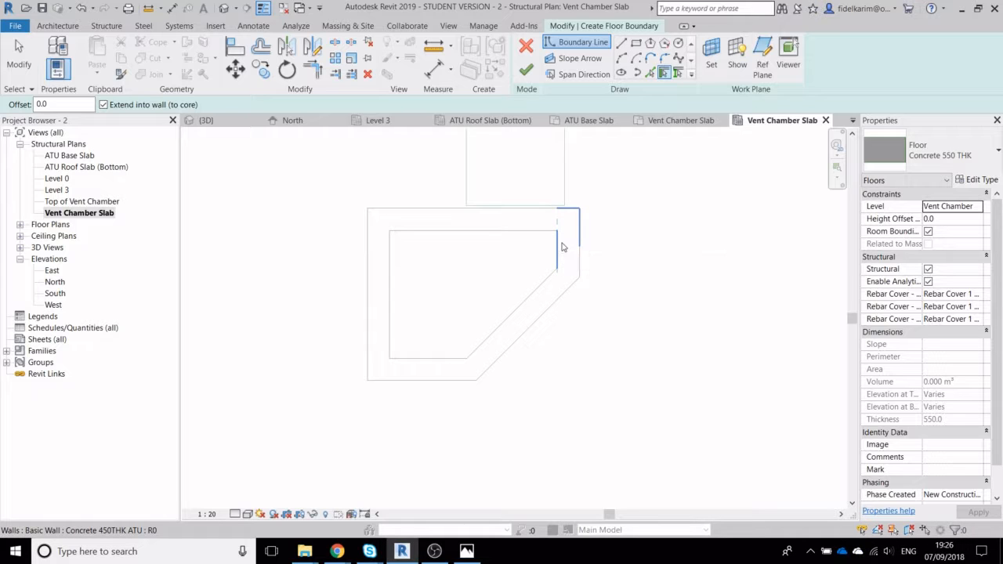
pyautogui.click(651, 76)
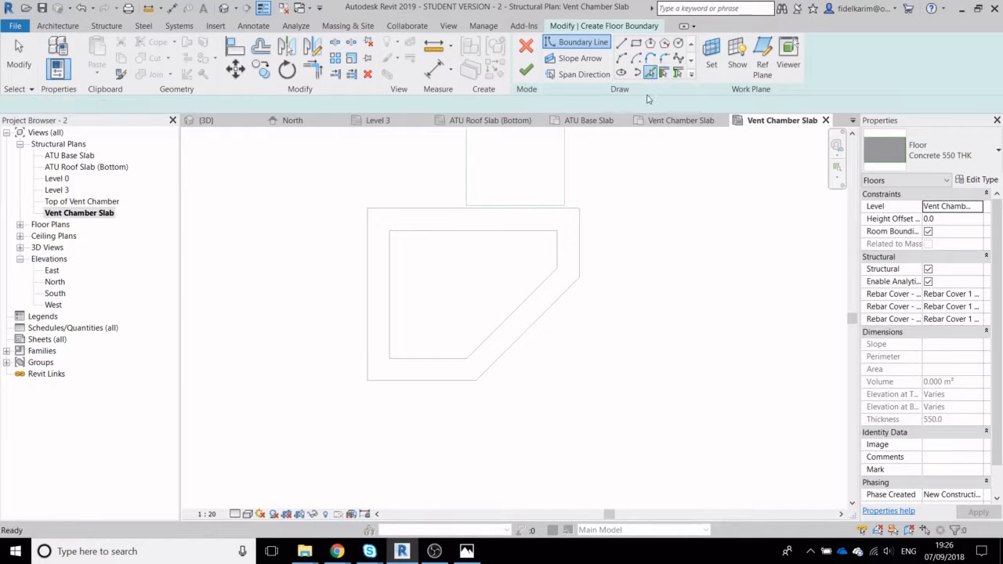
pyautogui.click(580, 258)
pyautogui.click(518, 338)
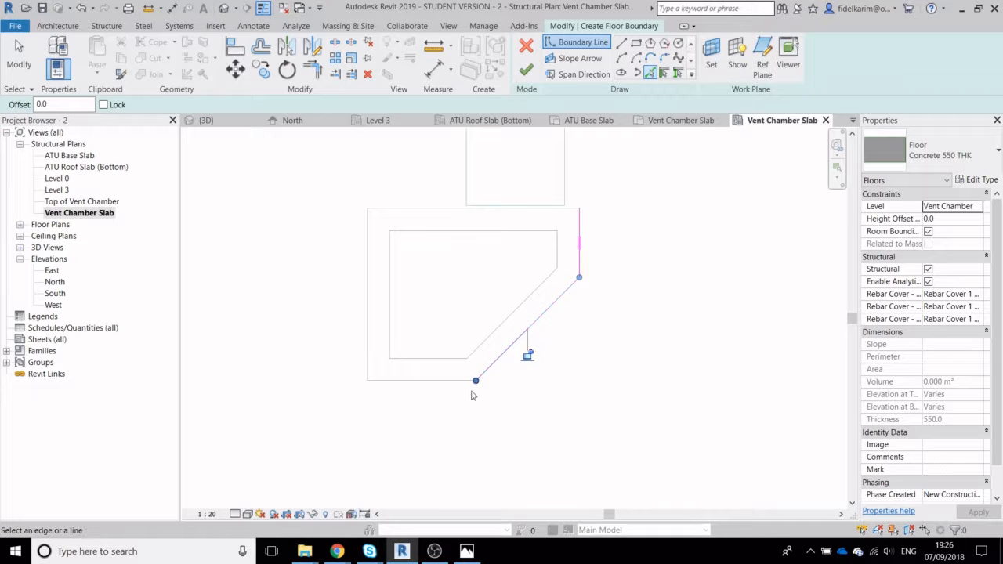
pyautogui.click(413, 380)
pyautogui.click(367, 336)
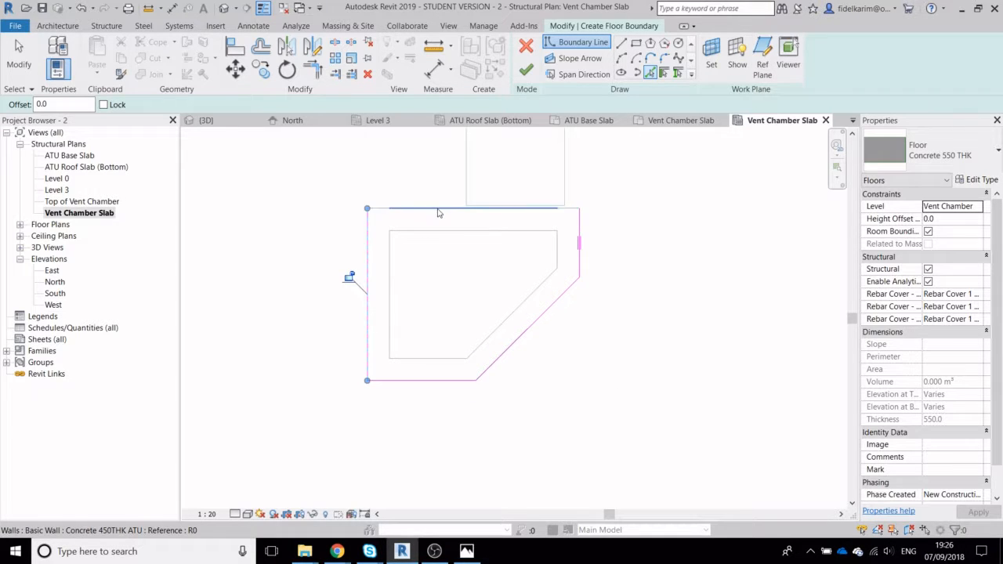
pyautogui.click(439, 210)
# Set the new floor's height offset from level to 550
pyautogui.click(952, 218)
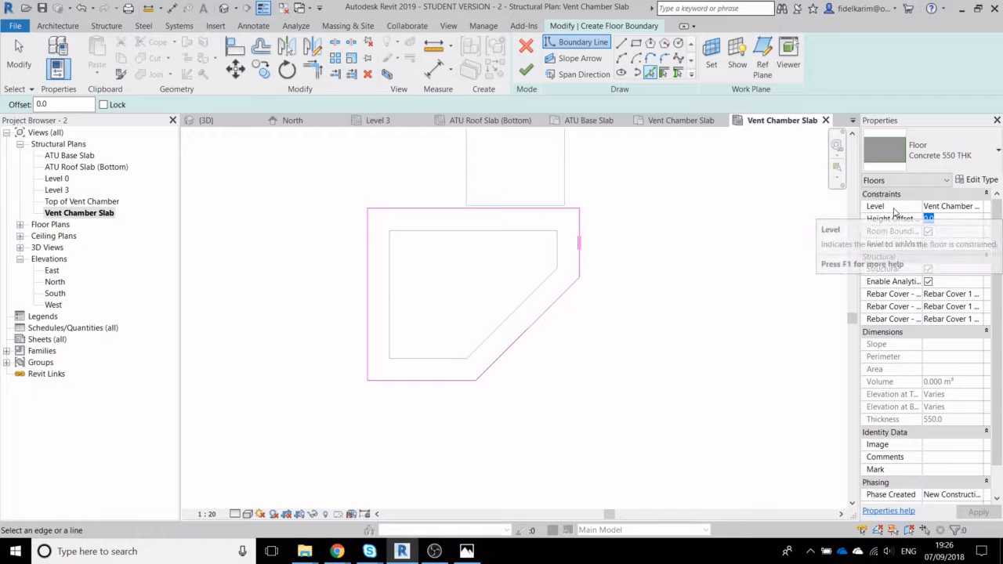
pyautogui.write('500')
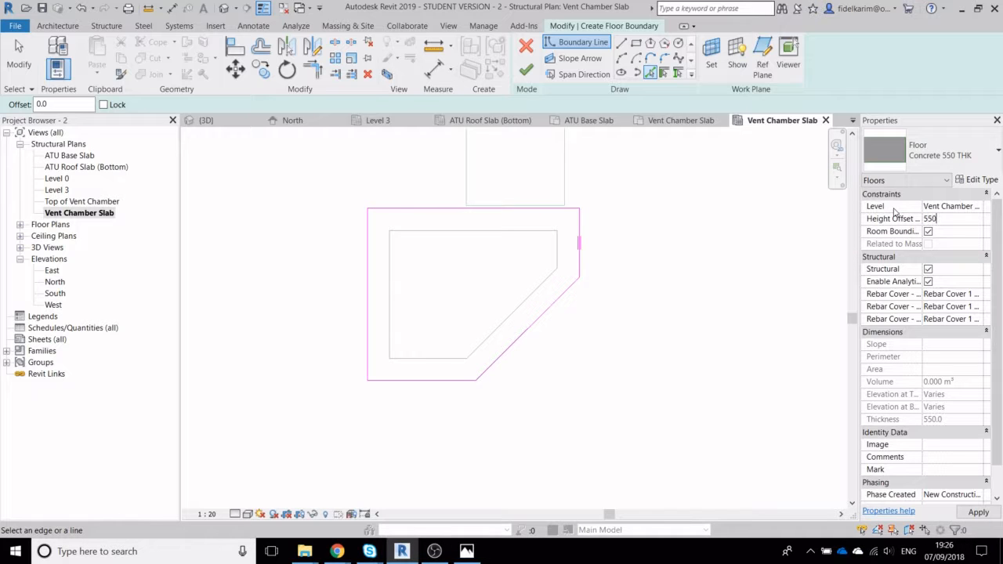
pyautogui.press('Return')
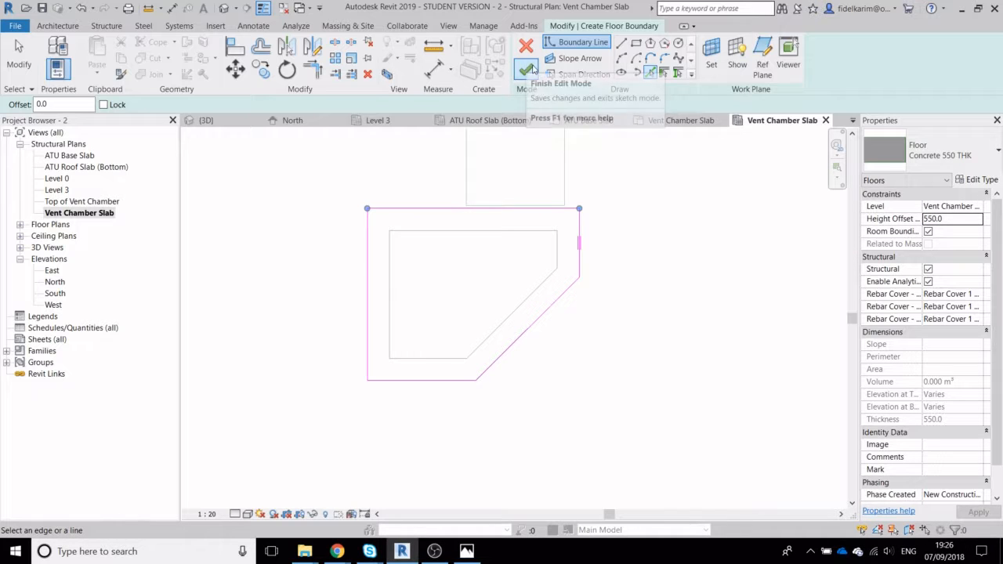
# Set the floor's span direction along the chamber's west edge and finish the floor without loading a span direction symbol family
pyautogui.click(581, 74)
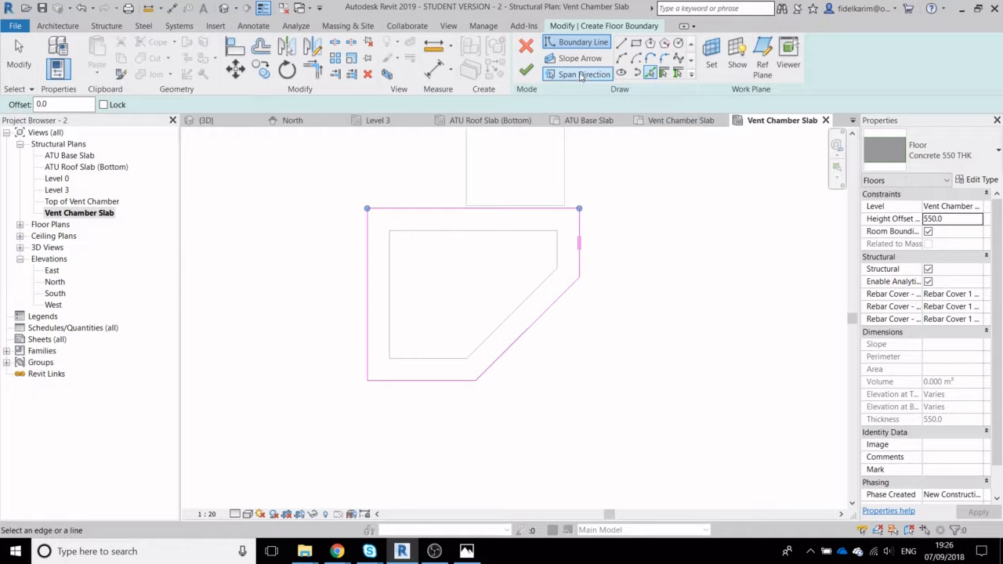
pyautogui.click(367, 247)
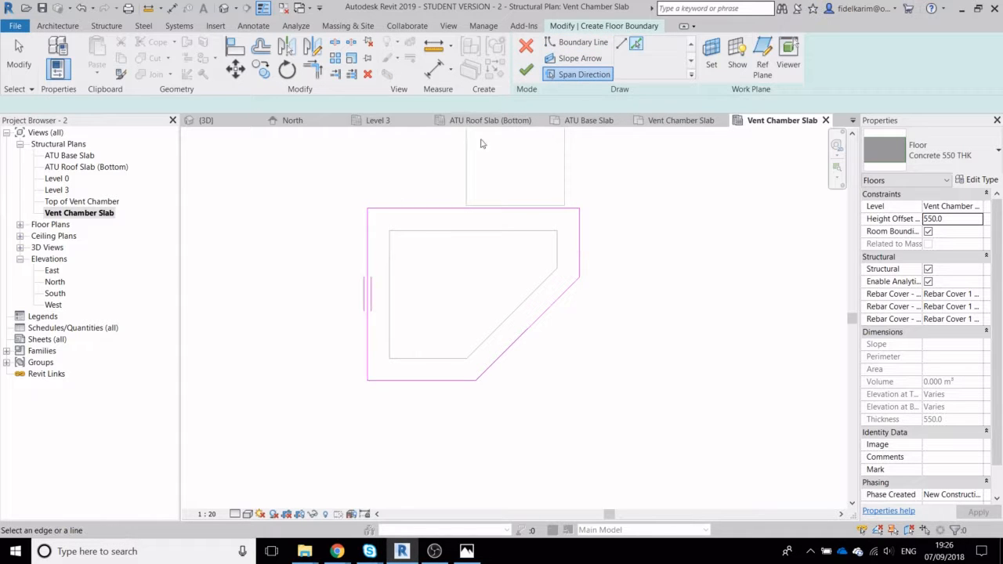
pyautogui.click(526, 70)
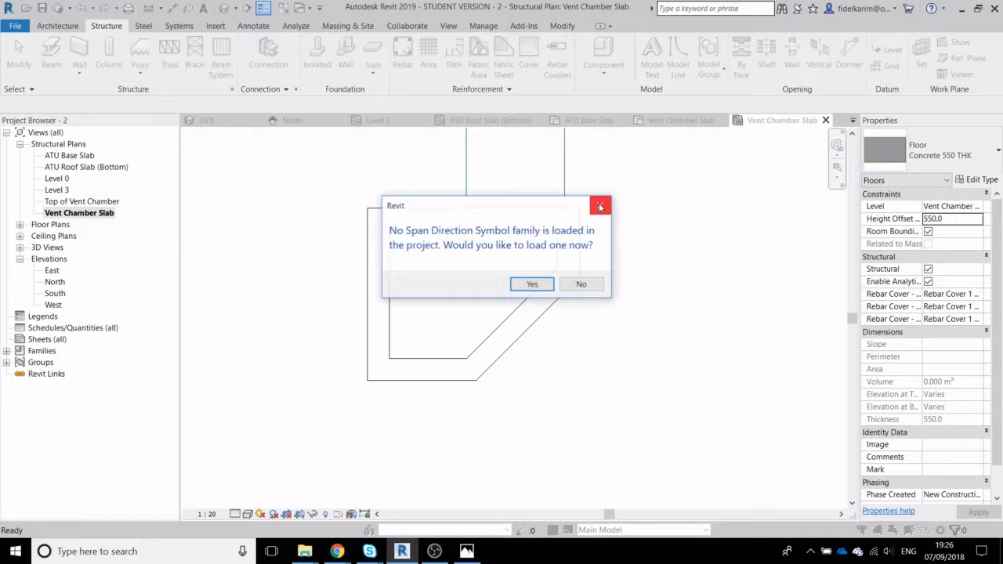
pyautogui.click(592, 288)
pyautogui.click(618, 280)
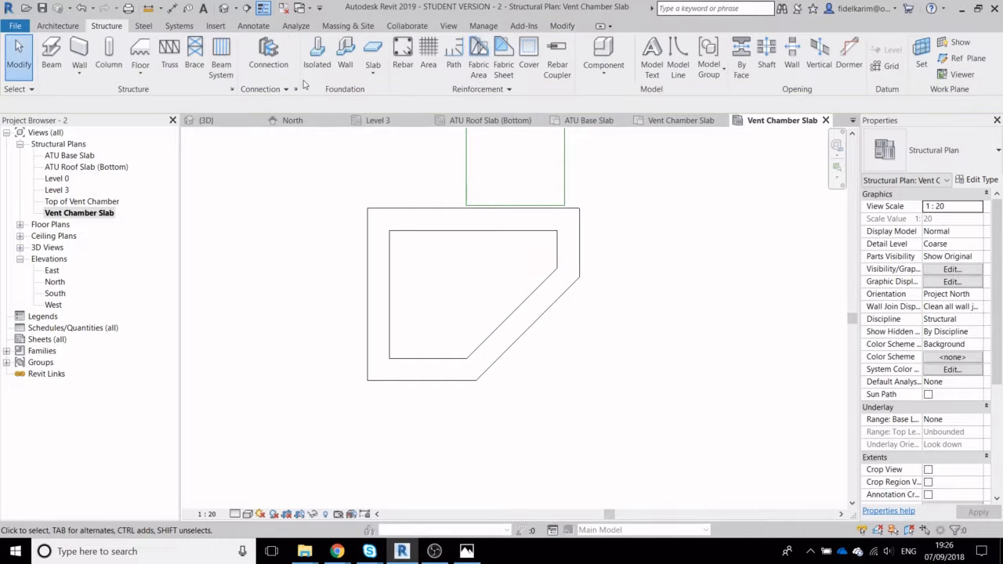
# Move the chamber's lowest Concrete 600 THK slab to the Top of Vent Chamber level from the 3D view, without attaching the walls
pyautogui.click(225, 8)
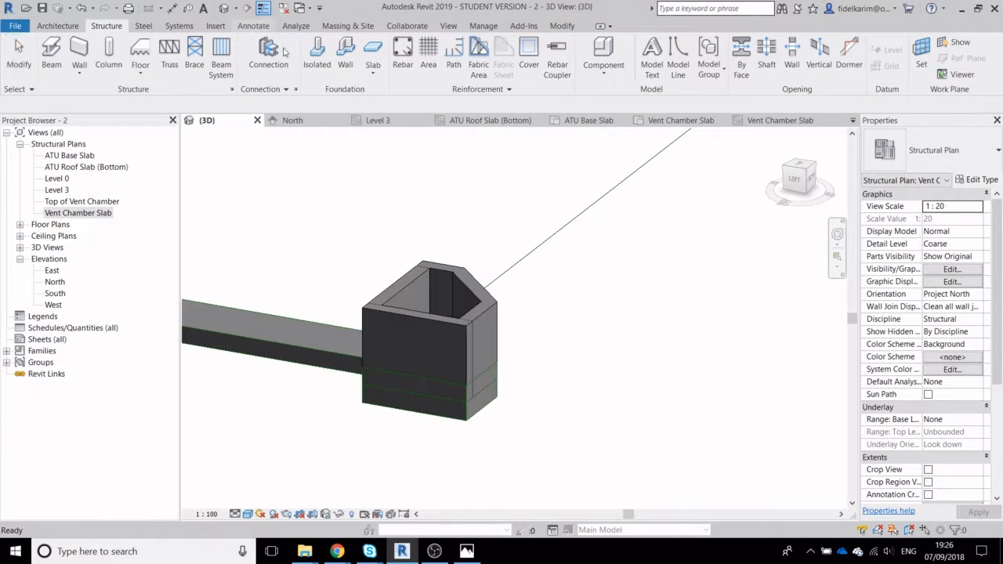
pyautogui.click(466, 419)
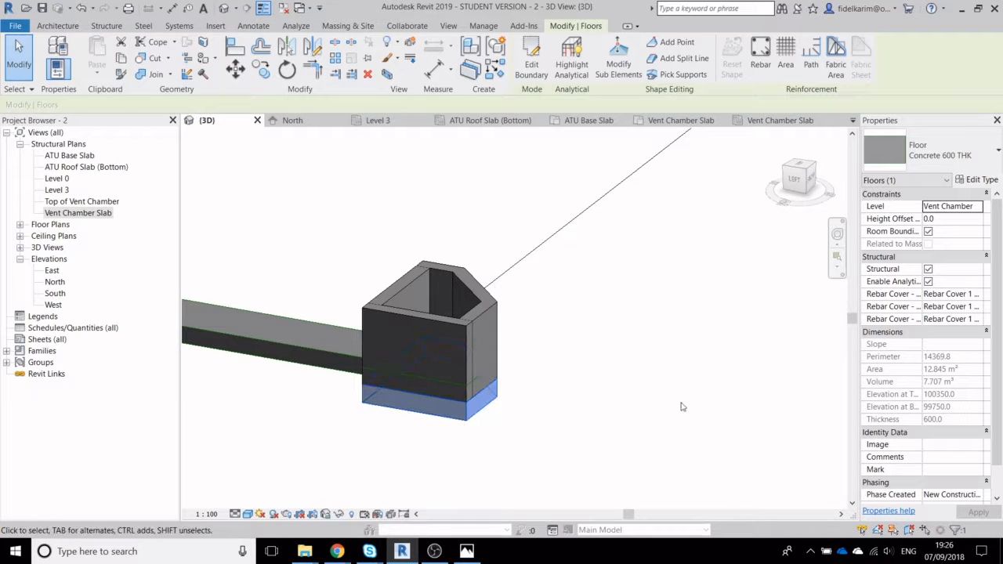
pyautogui.doubleClick(467, 415)
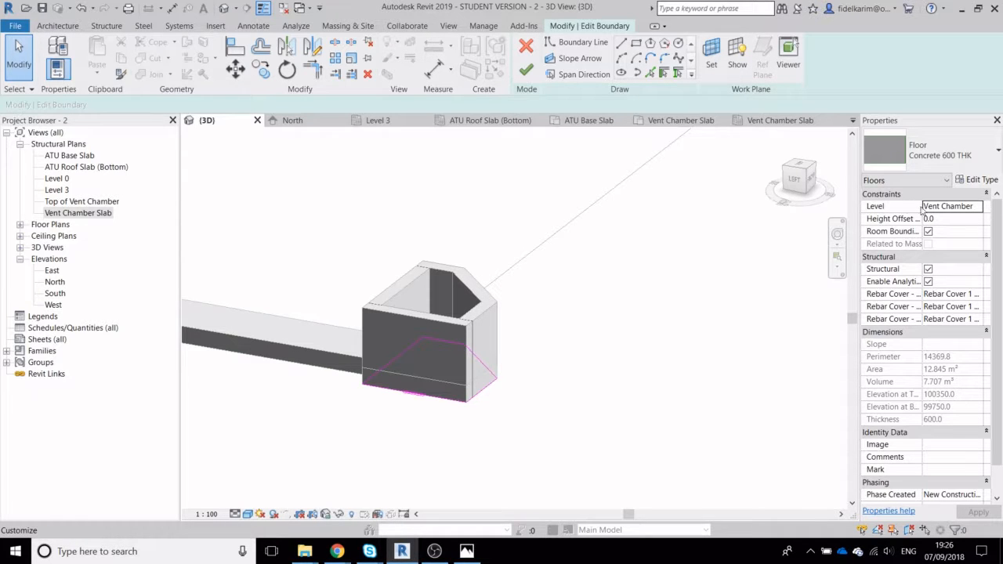
pyautogui.click(978, 206)
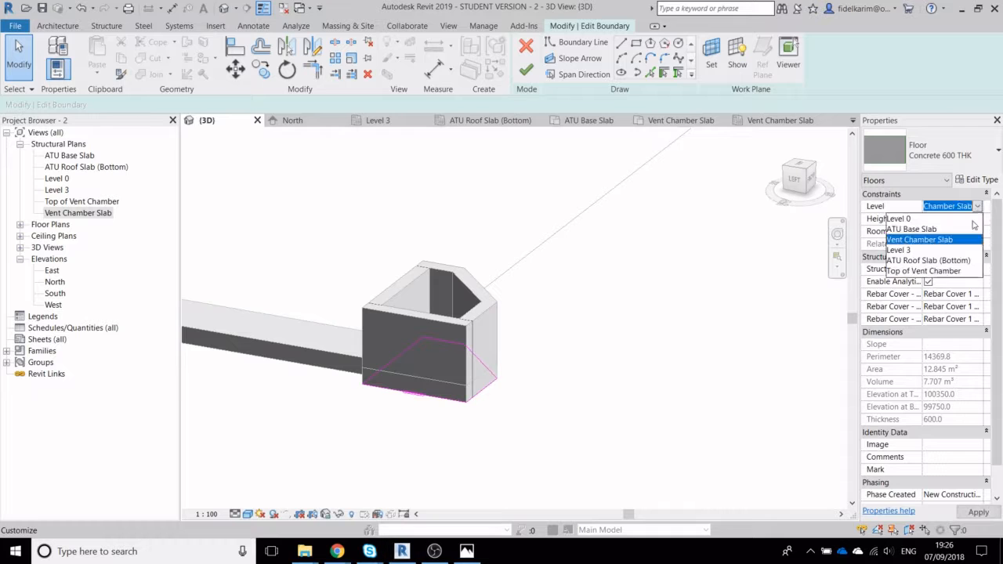
pyautogui.click(937, 271)
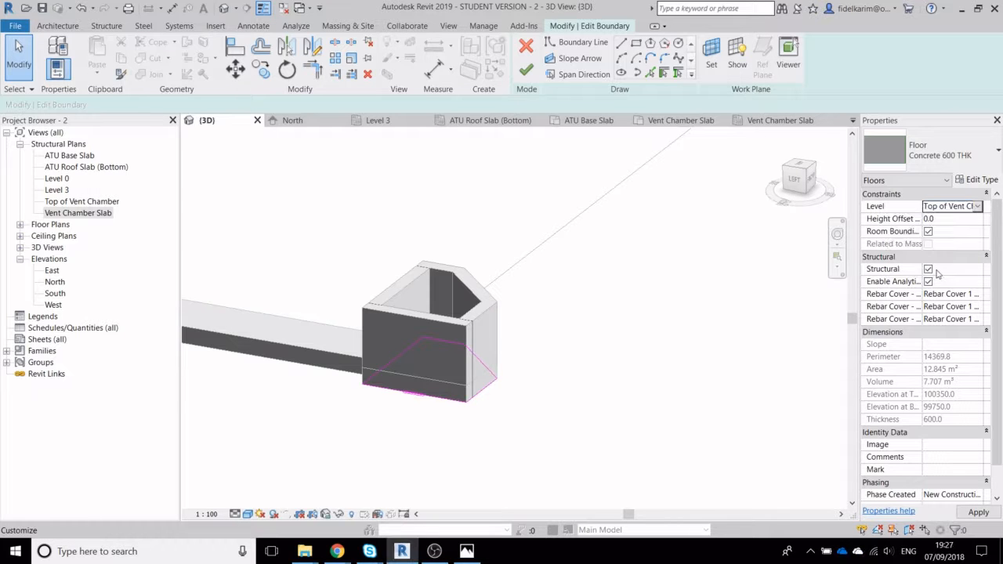
pyautogui.click(526, 70)
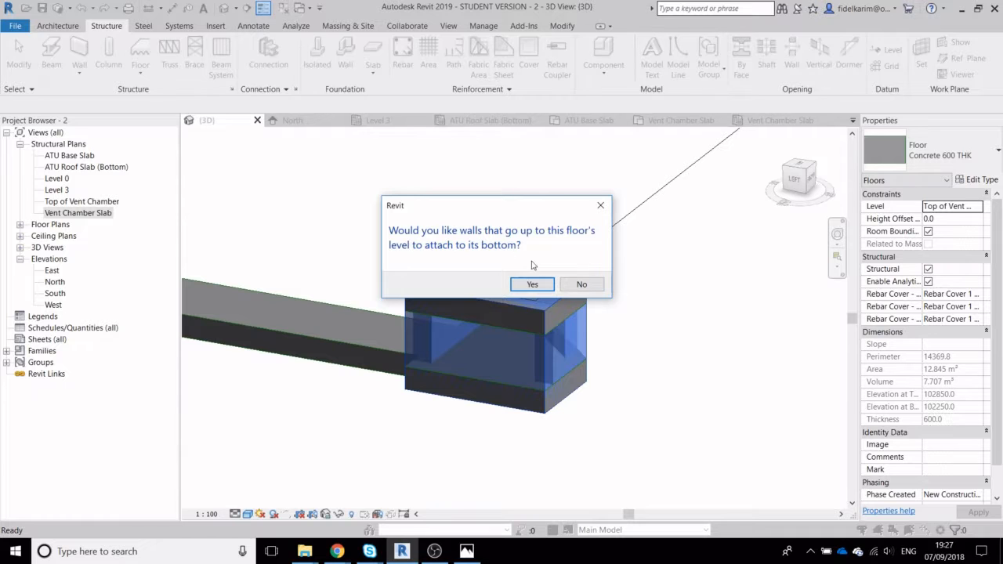
pyautogui.click(581, 284)
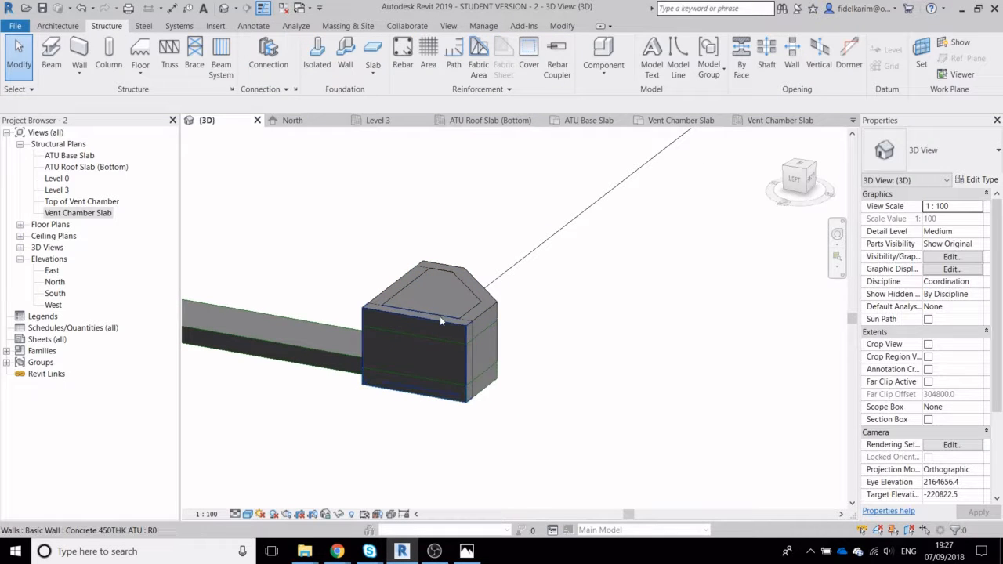
# Select the Concrete 600 THK slab at the top of the vent chamber and set its height offset to 550
pyautogui.press('Tab')
pyautogui.press('Tab')
pyautogui.click(407, 273)
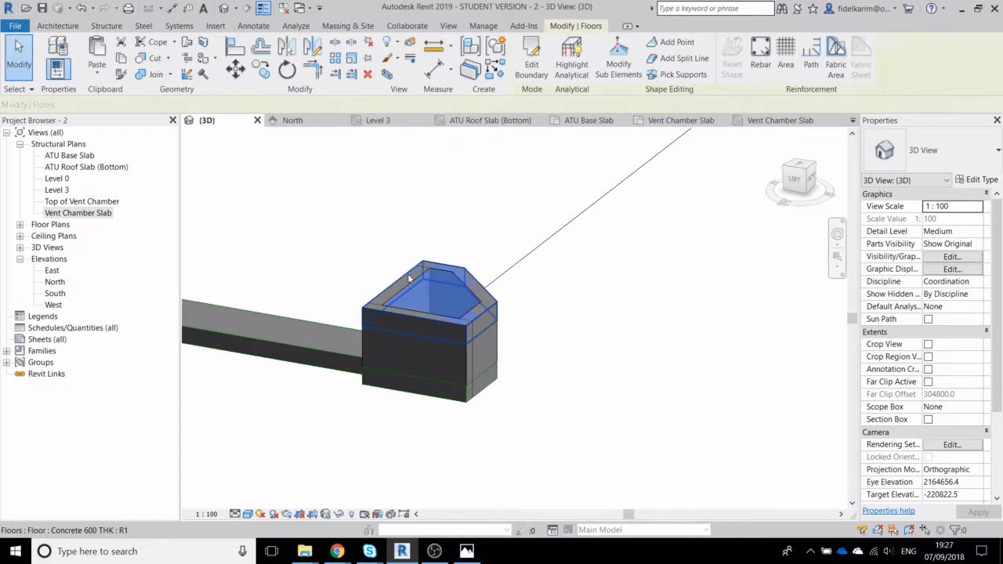
pyautogui.click(937, 219)
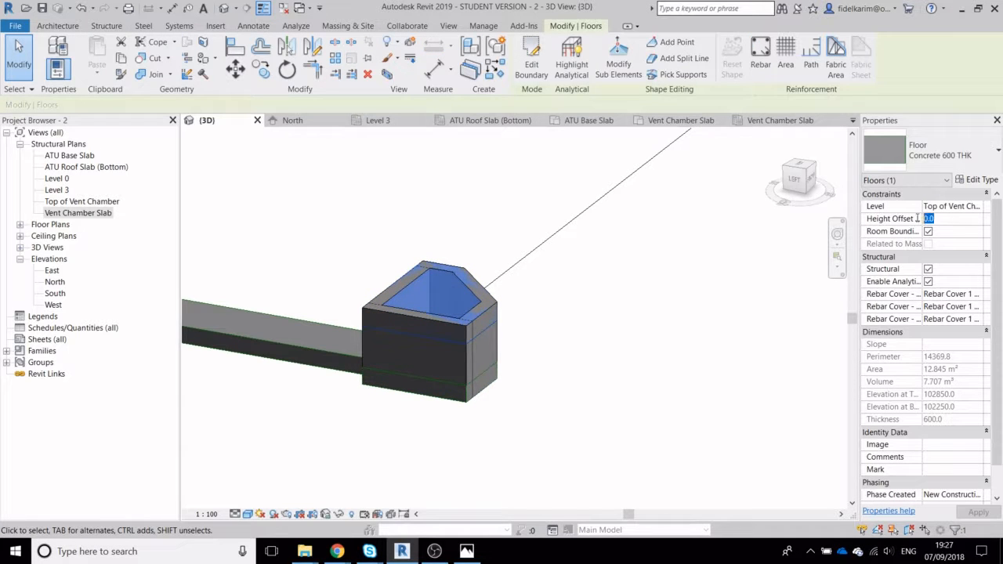
pyautogui.write('550.0')
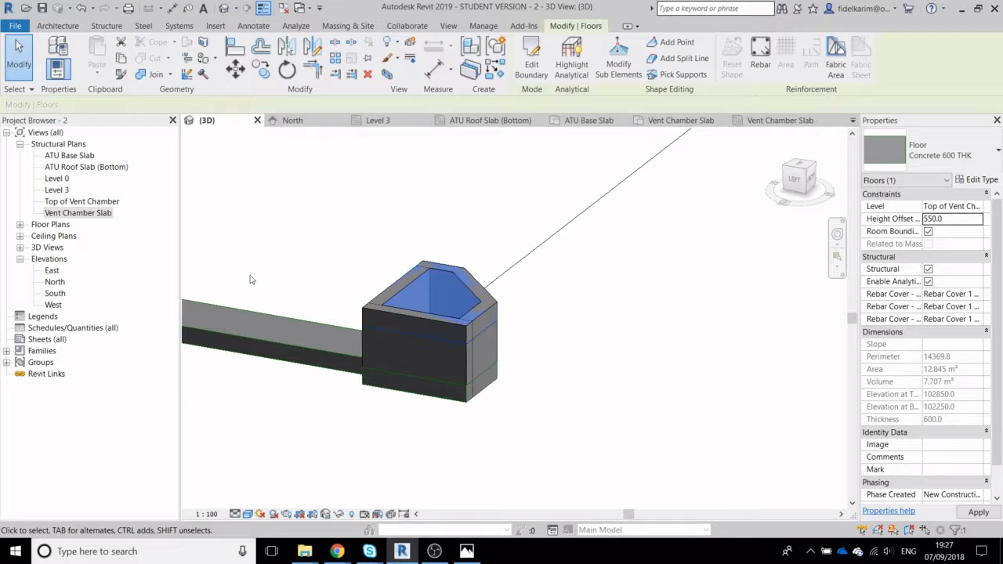
pyautogui.click(515, 339)
# Change the vent chamber's top slab to the Concrete 550 THK floor type
pyautogui.scroll(4, 493, 313)
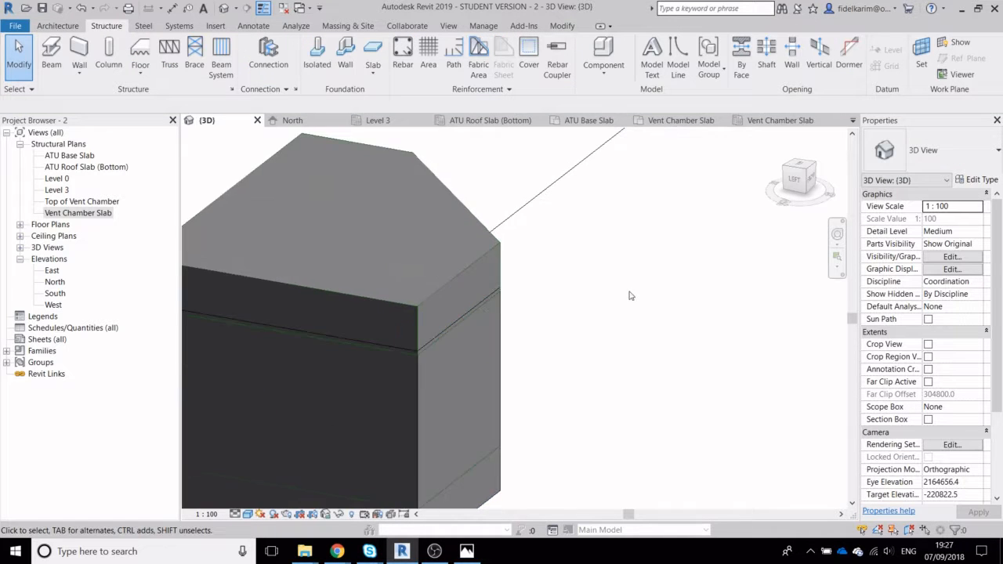
pyautogui.scroll(-2, 630, 296)
pyautogui.keyDown('shift'); pyautogui.moveTo(558, 387); pyautogui.dragTo(442, 338, button='middle'); pyautogui.keyUp('shift')
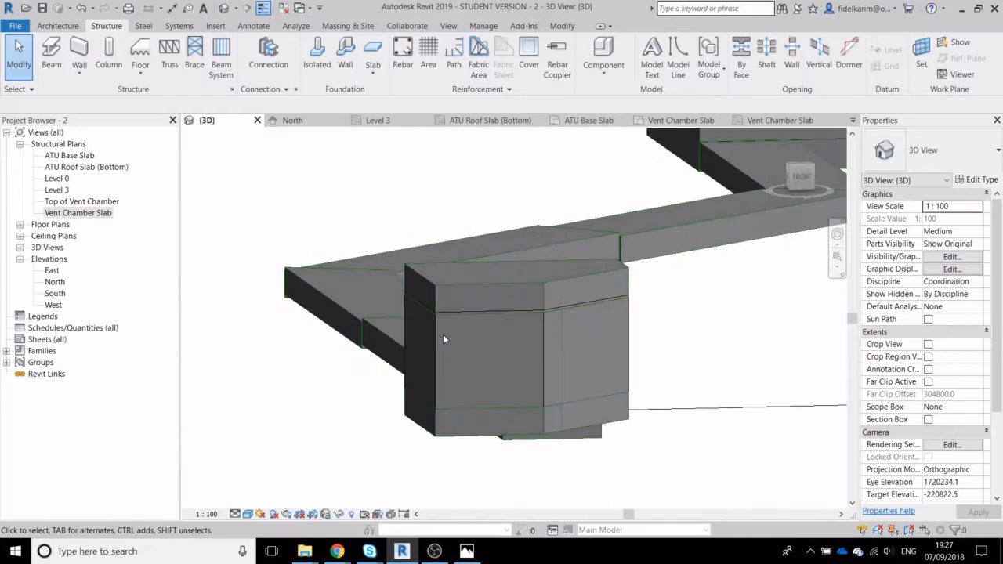
pyautogui.scroll(5, 493, 311)
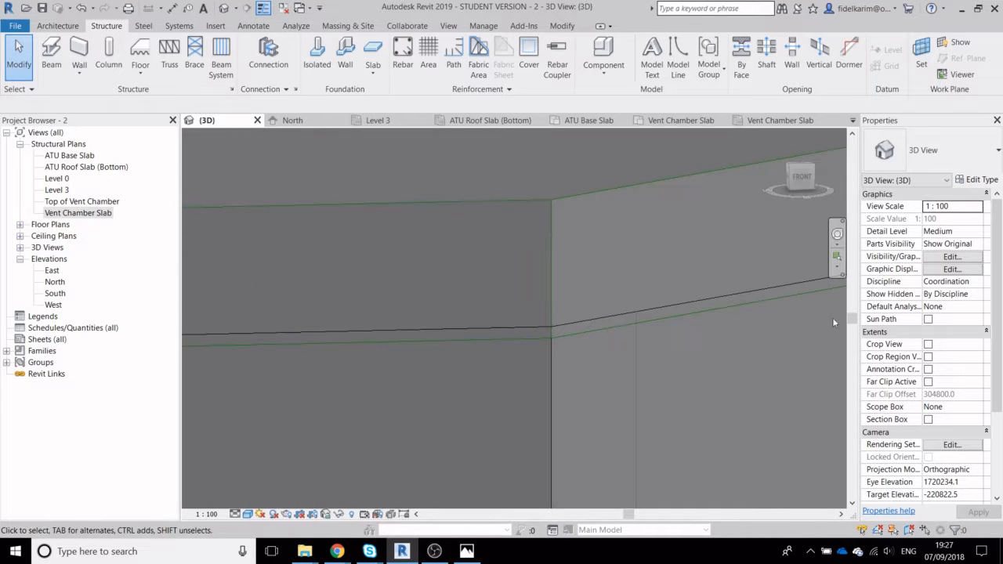
pyautogui.click(554, 300)
pyautogui.scroll(-3, 663, 328)
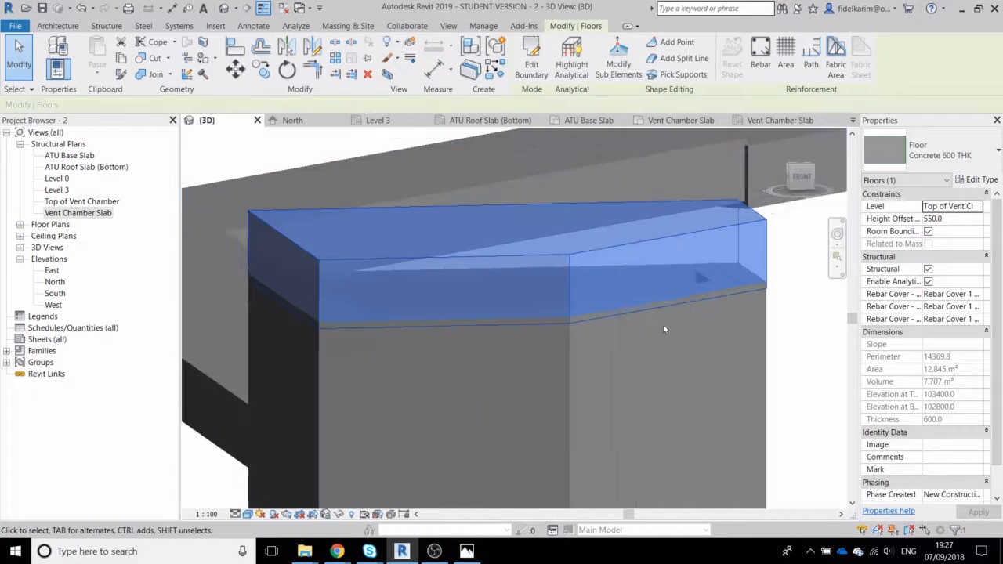
pyautogui.scroll(-3, 549, 329)
pyautogui.keyDown('shift'); pyautogui.moveTo(548, 344); pyautogui.dragTo(516, 371, button='middle'); pyautogui.keyUp('shift')
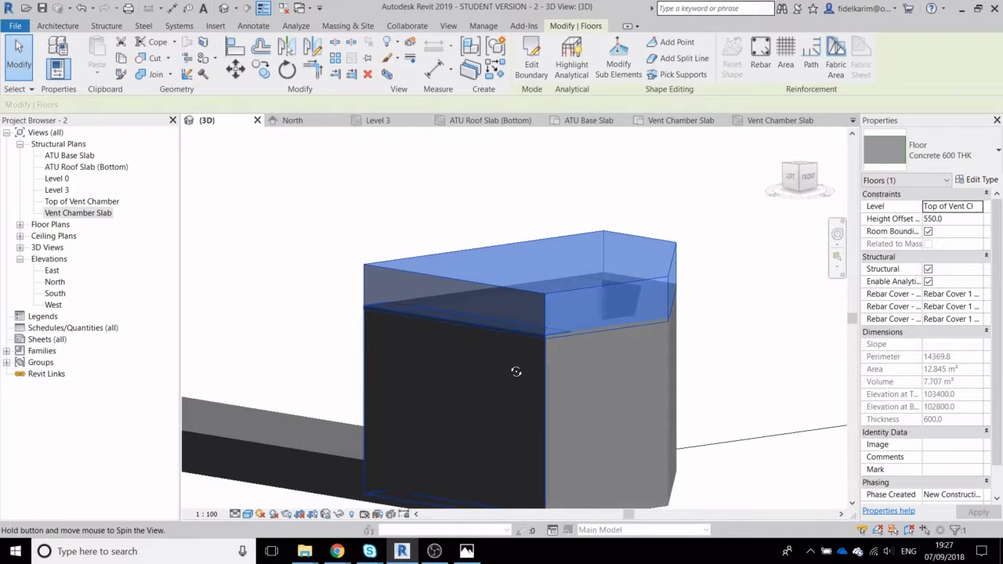
pyautogui.click(940, 153)
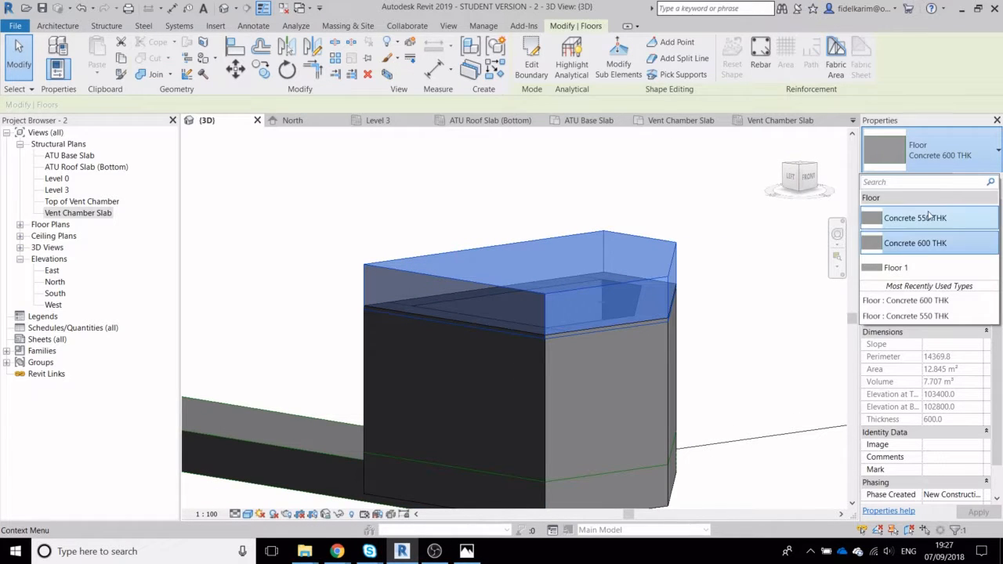
pyautogui.click(930, 218)
pyautogui.click(482, 202)
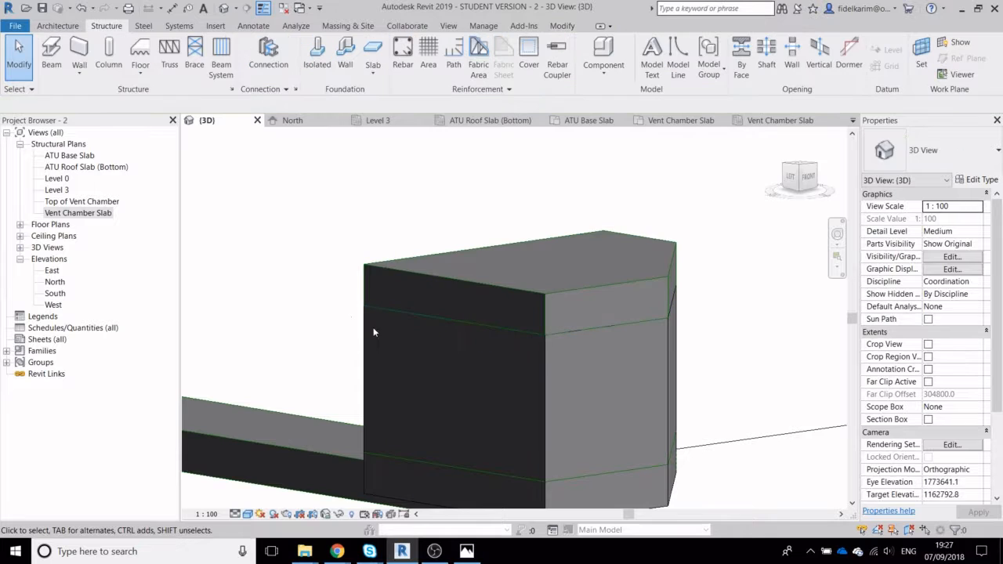
# Examine the vent chamber and the adjoining base slab in the 3D view from several sides
pyautogui.scroll(-5, 632, 324)
pyautogui.keyDown('shift'); pyautogui.moveTo(600, 333); pyautogui.dragTo(661, 329, button='middle'); pyautogui.keyUp('shift')
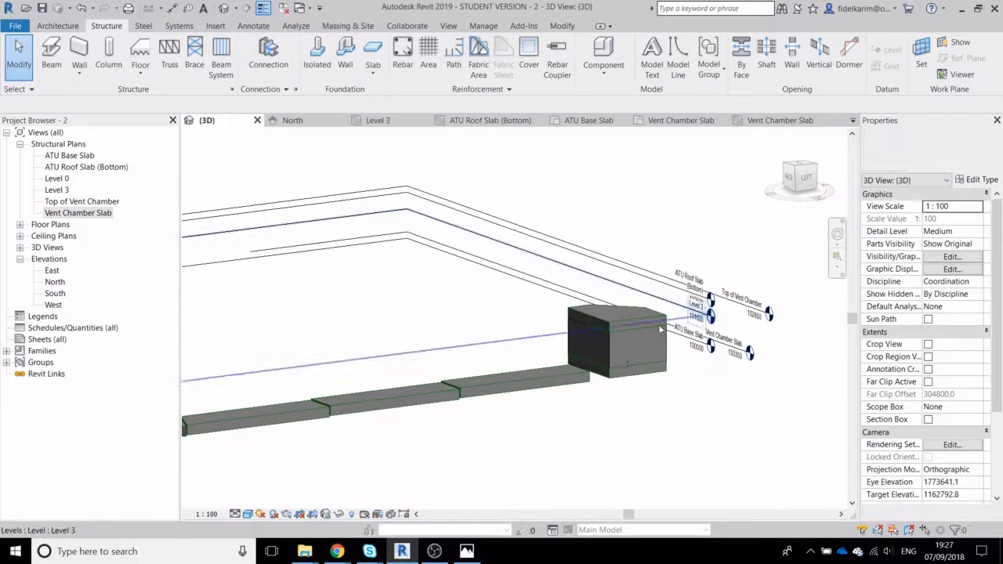
pyautogui.keyDown('shift'); pyautogui.moveTo(595, 356); pyautogui.dragTo(589, 408, button='middle'); pyautogui.keyUp('shift')
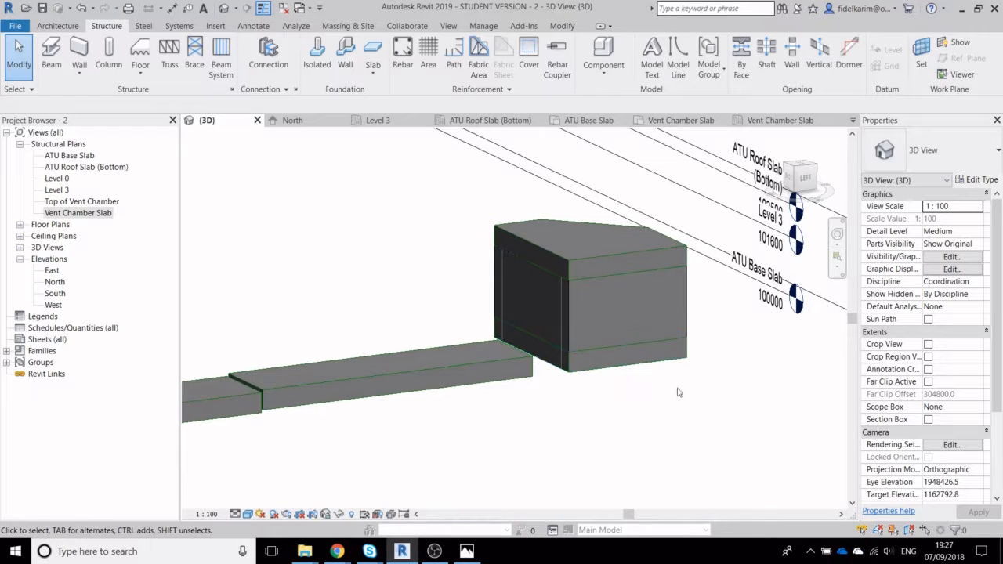
pyautogui.moveTo(717, 387); pyautogui.dragTo(660, 379, button='middle')
pyautogui.scroll(1, 510, 343)
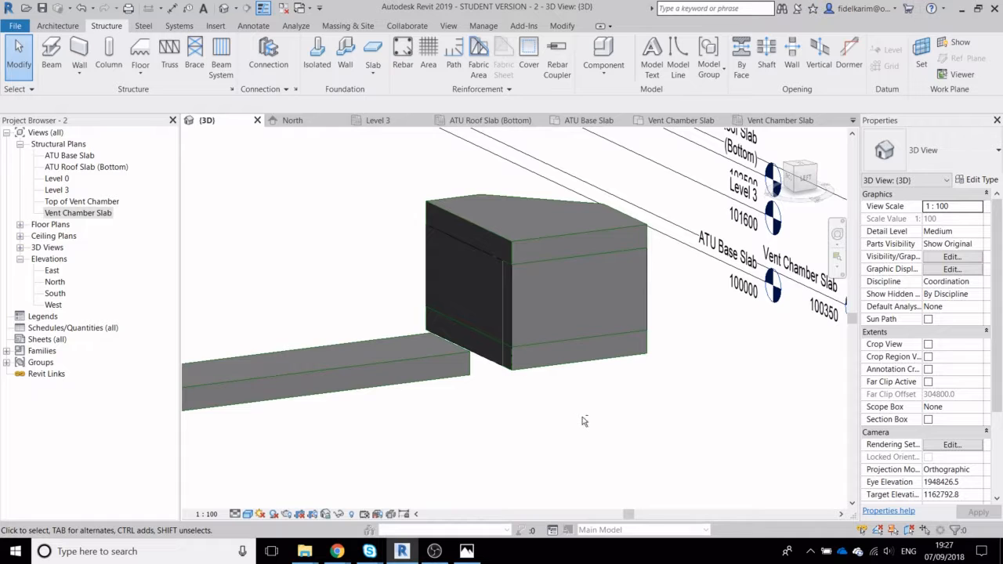
pyautogui.moveTo(582, 421)
pyautogui.keyDown('shift'); pyautogui.mouseDown(button='middle')
pyautogui.moveTo(530, 378)
pyautogui.moveTo(520, 318)
pyautogui.moveTo(545, 287)
pyautogui.moveTo(608, 352)
pyautogui.moveTo(578, 399)
pyautogui.moveTo(572, 412)
pyautogui.moveTo(584, 419)
pyautogui.moveTo(578, 414)
pyautogui.mouseUp(button='middle'); pyautogui.keyUp('shift')
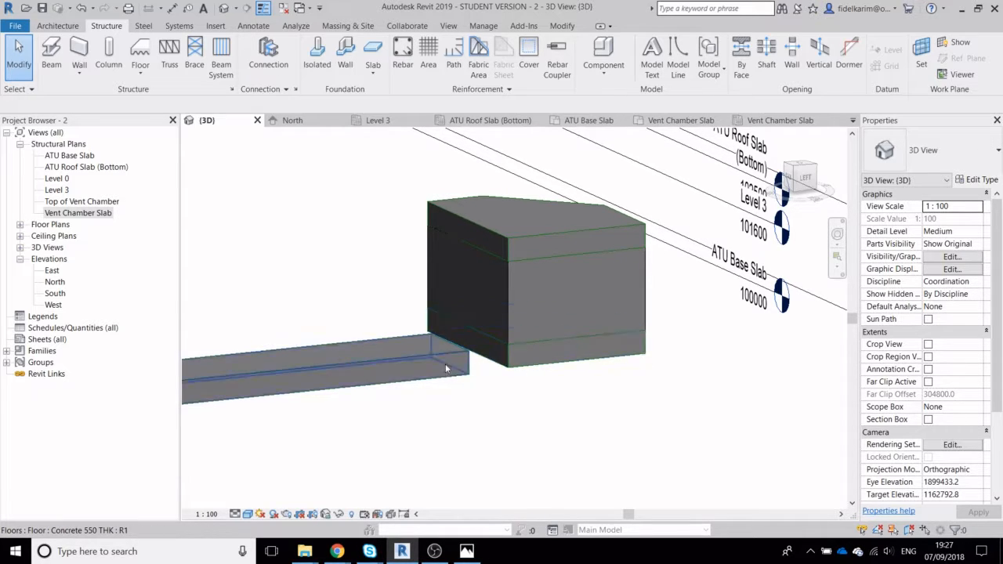
# Examine the vent chamber and its position against the adjoining slabs in the North elevation
pyautogui.doubleClick(54, 282)
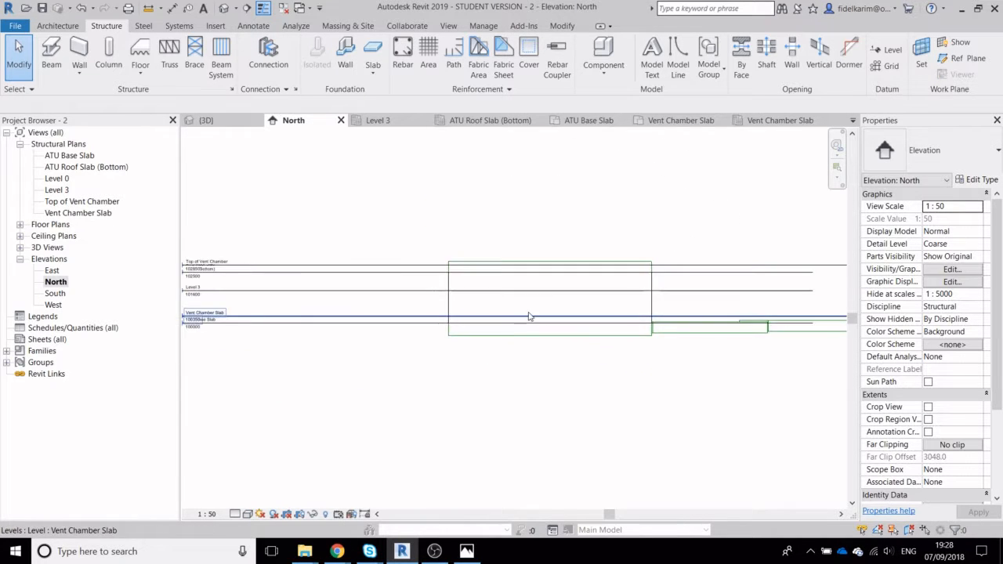
pyautogui.scroll(-2, 529, 316)
pyautogui.moveTo(714, 322); pyautogui.dragTo(555, 330, button='middle')
pyautogui.scroll(3, 606, 320)
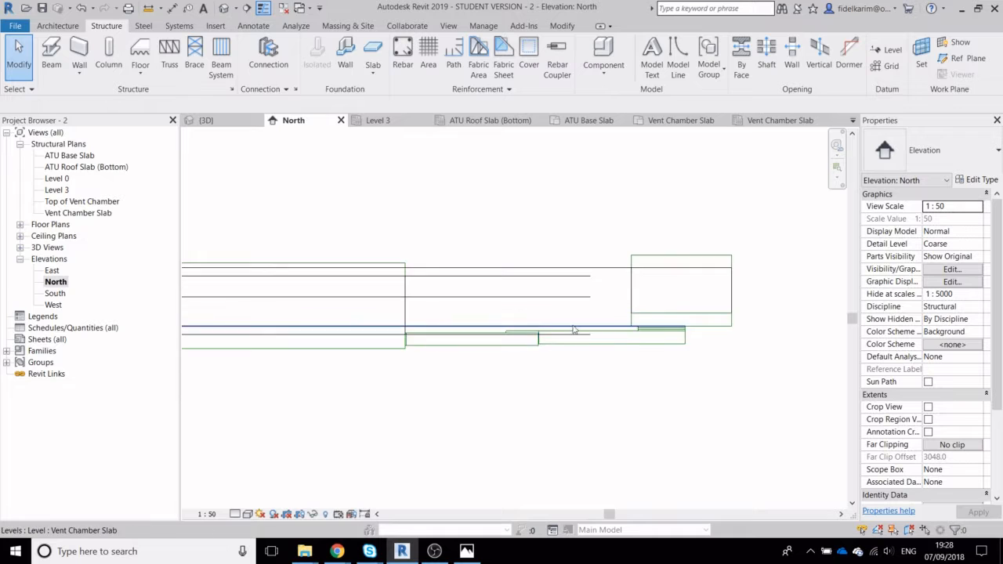
pyautogui.scroll(3, 656, 332)
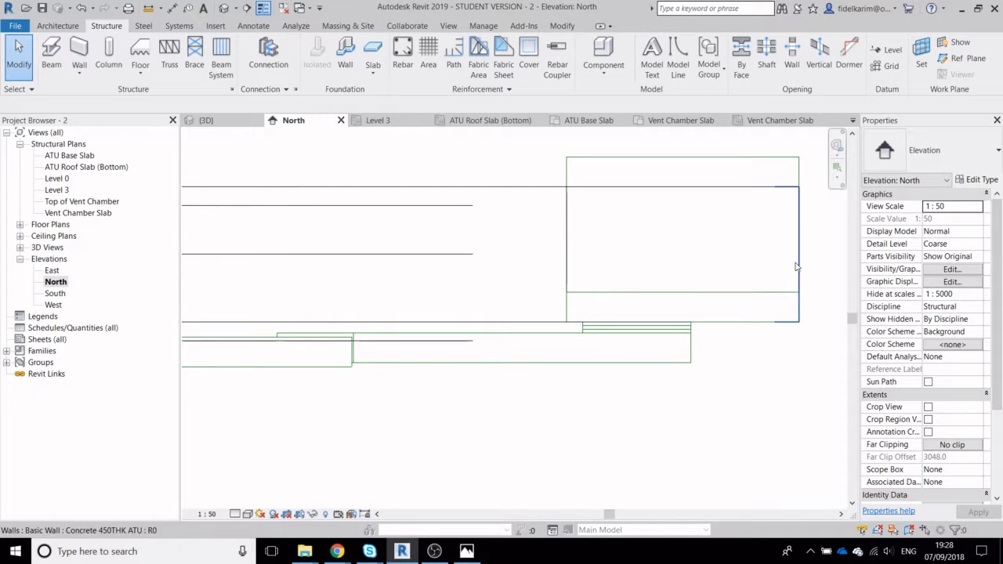
pyautogui.scroll(-3, 795, 266)
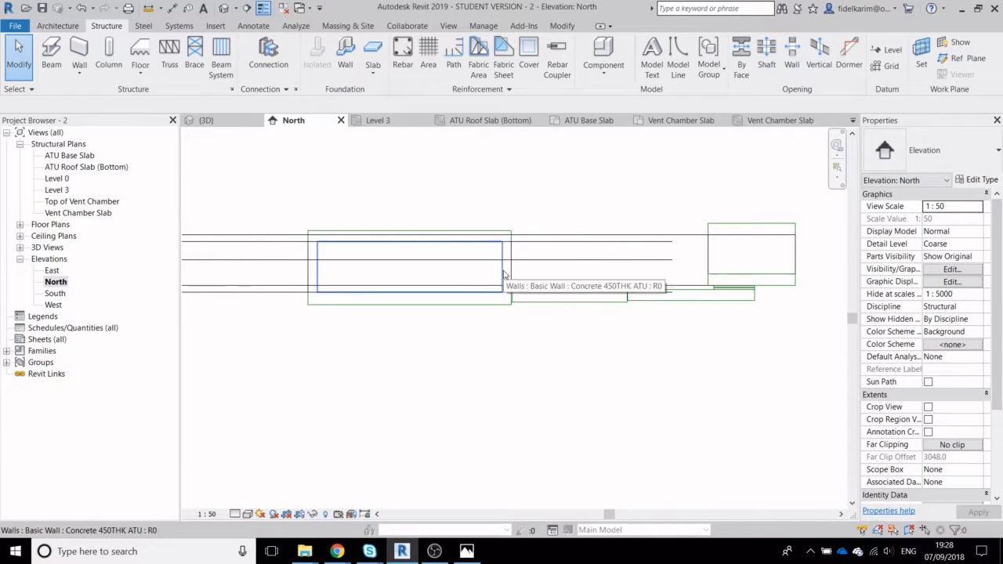
pyautogui.moveTo(745, 280); pyautogui.dragTo(481, 322, button='middle')
pyautogui.scroll(-1, 481, 320)
pyautogui.scroll(3, 482, 318)
# Set the North elevation's visual style to Wireframe
pyautogui.rightClick(444, 351)
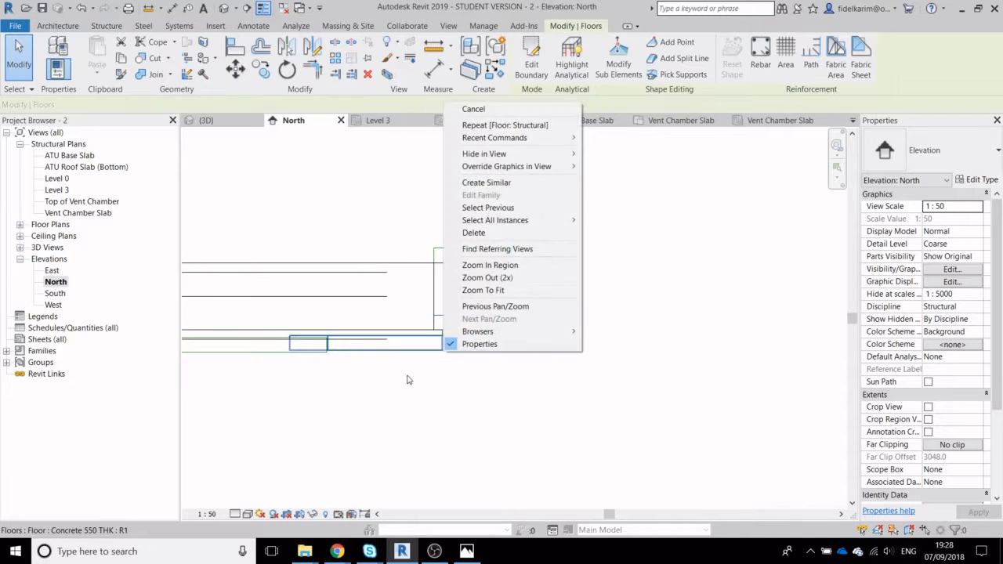
pyautogui.press('Escape')
pyautogui.scroll(2, 443, 405)
pyautogui.click(247, 514)
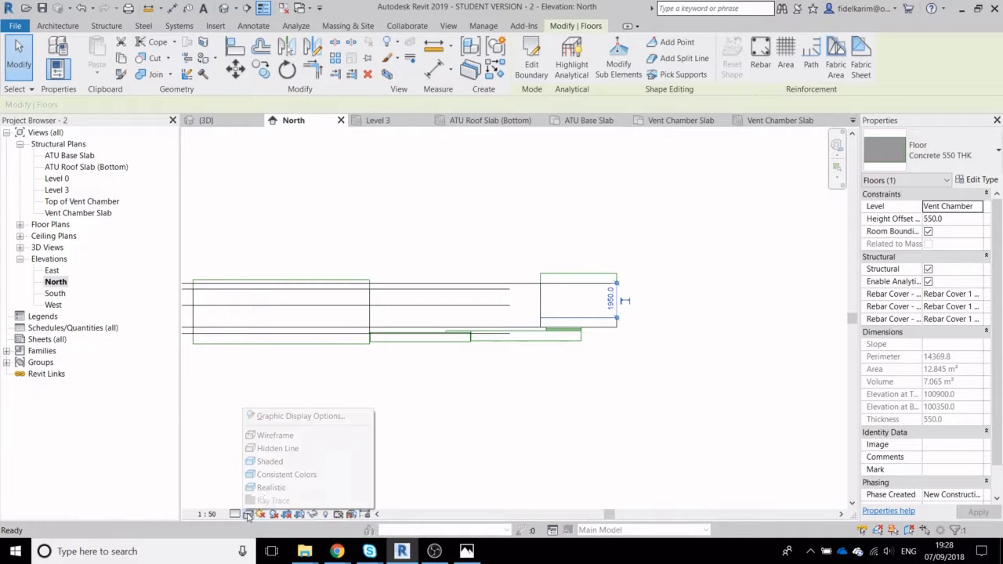
pyautogui.click(277, 436)
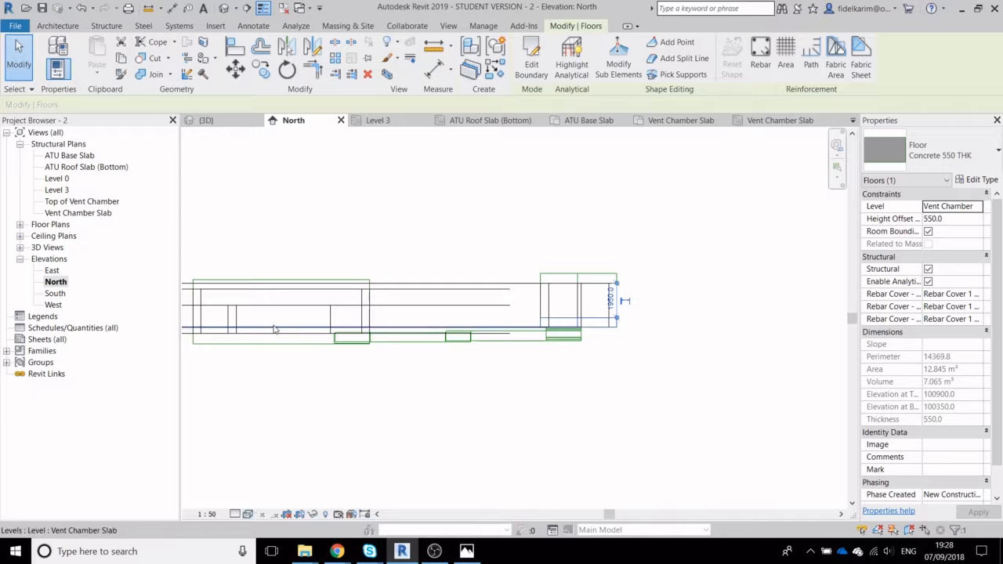
# Select the two inner Concrete 450THK ATU walls in the North elevation and set their top constraint to ATU Roof Slab (Bottom)
pyautogui.click(236, 316)
pyautogui.scroll(3, 258, 316)
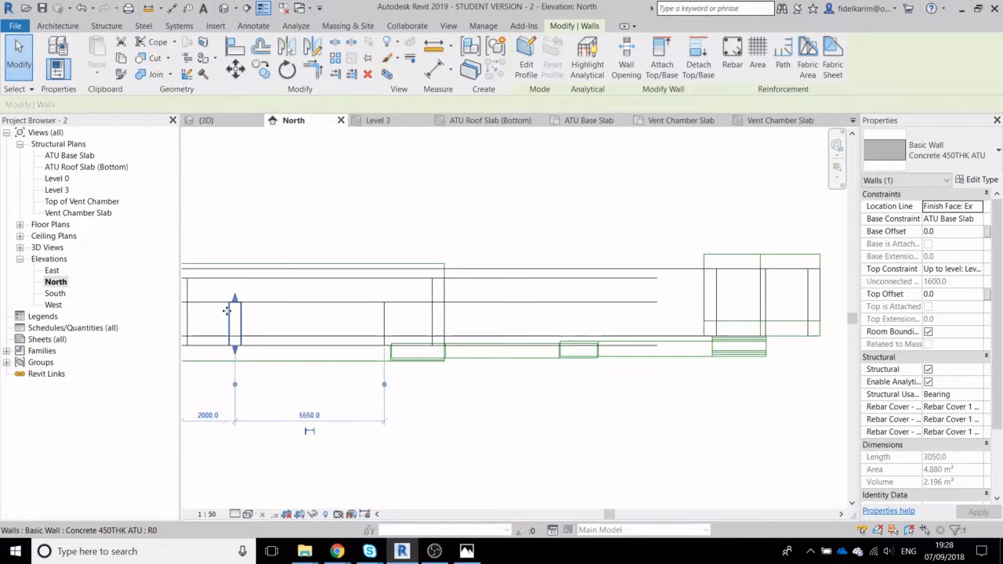
pyautogui.moveTo(299, 287); pyautogui.dragTo(546, 379)
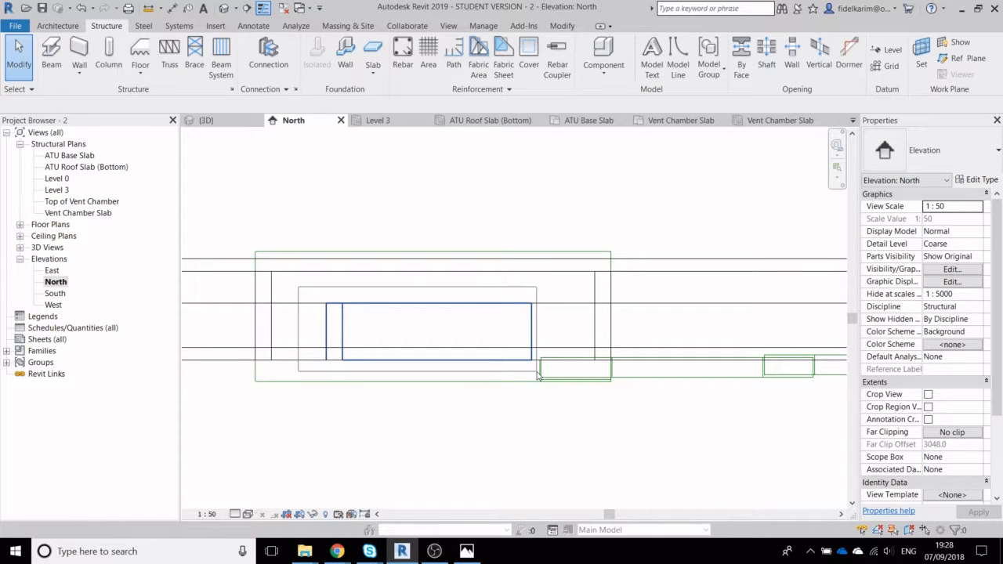
pyautogui.moveTo(537, 376); pyautogui.dragTo(538, 376)
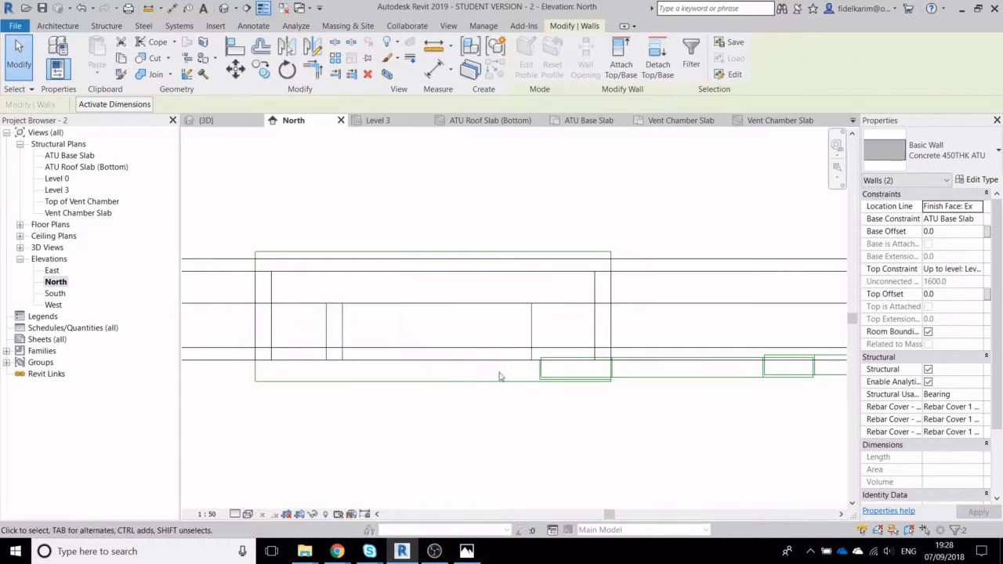
pyautogui.click(224, 8)
pyautogui.scroll(-5, 470, 254)
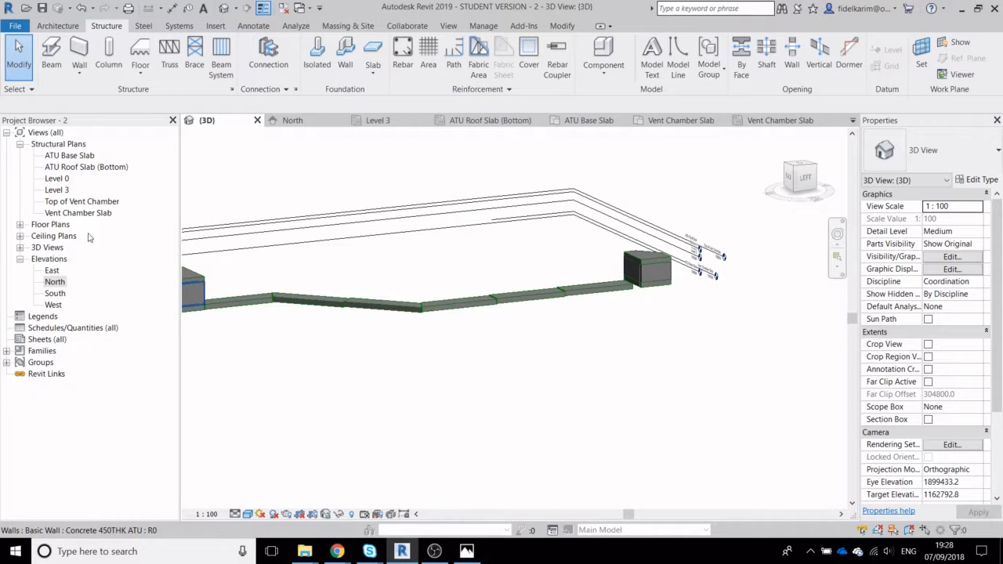
pyautogui.moveTo(343, 274); pyautogui.dragTo(609, 274, button='middle')
pyautogui.doubleClick(56, 285)
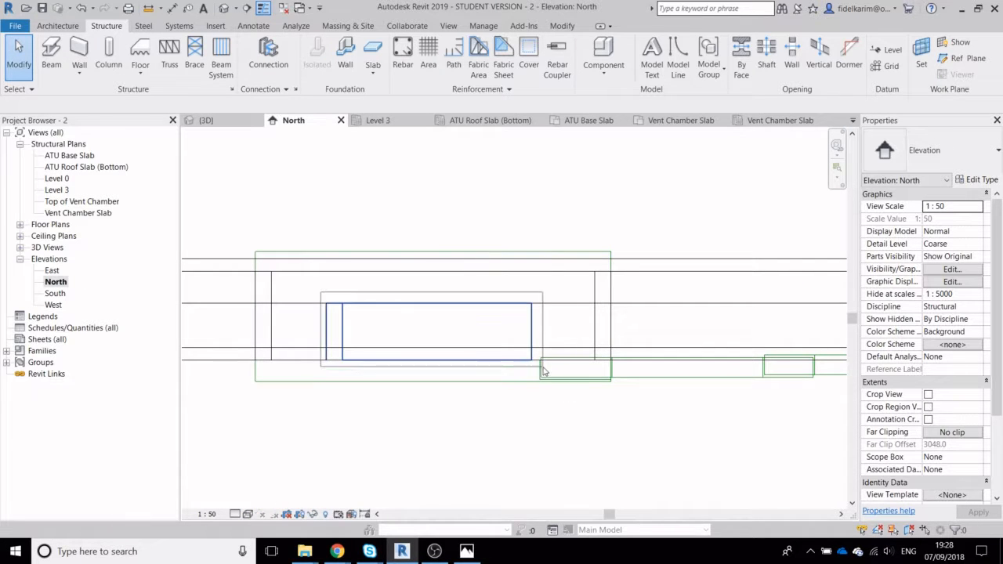
pyautogui.click(544, 374)
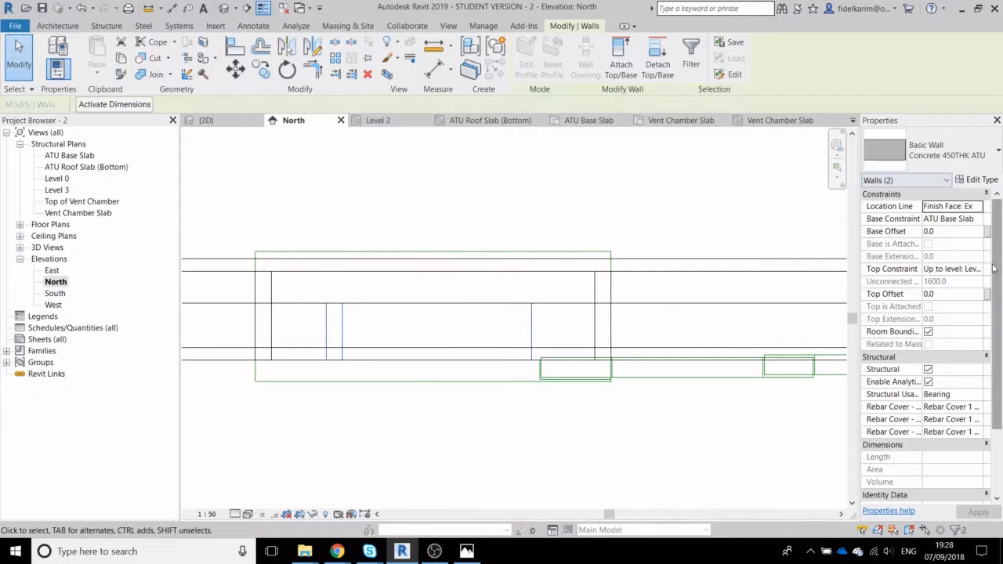
pyautogui.click(977, 270)
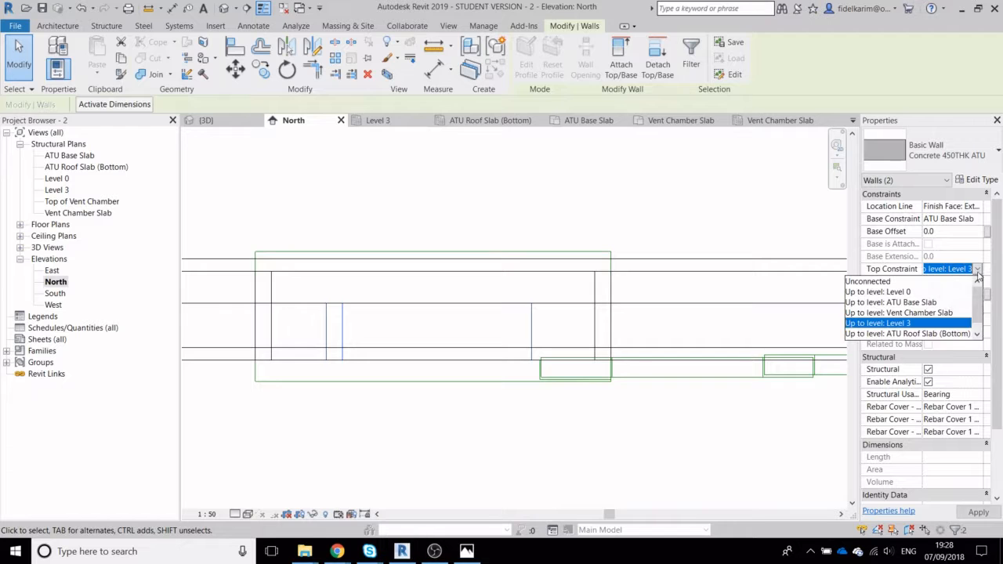
pyautogui.click(920, 333)
pyautogui.click(317, 204)
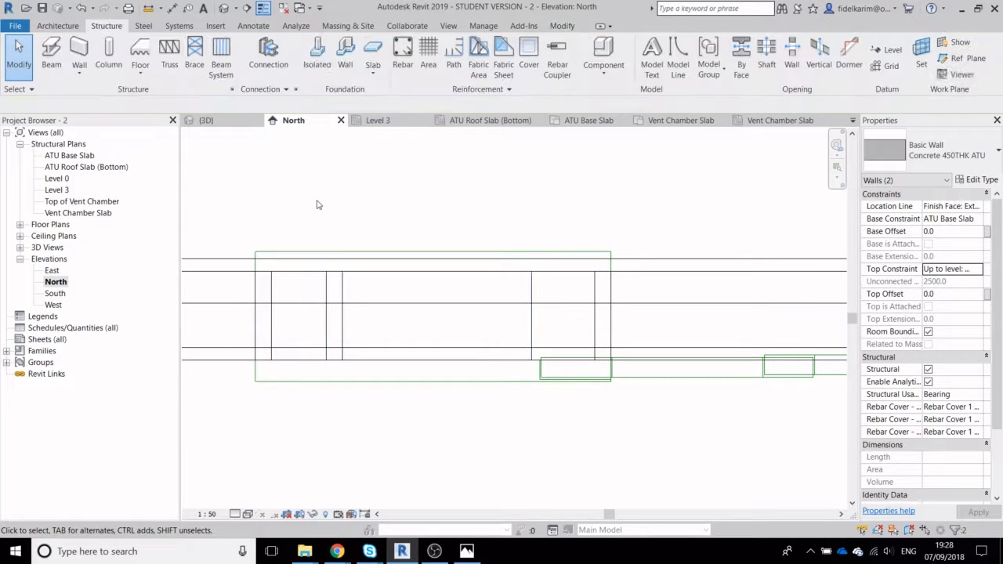
# Examine in the North elevation how the vent chamber and its two levels sit relative to the adjoining base slab
pyautogui.scroll(-4, 318, 204)
pyautogui.moveTo(615, 292); pyautogui.dragTo(481, 308, button='middle')
pyautogui.scroll(6, 569, 288)
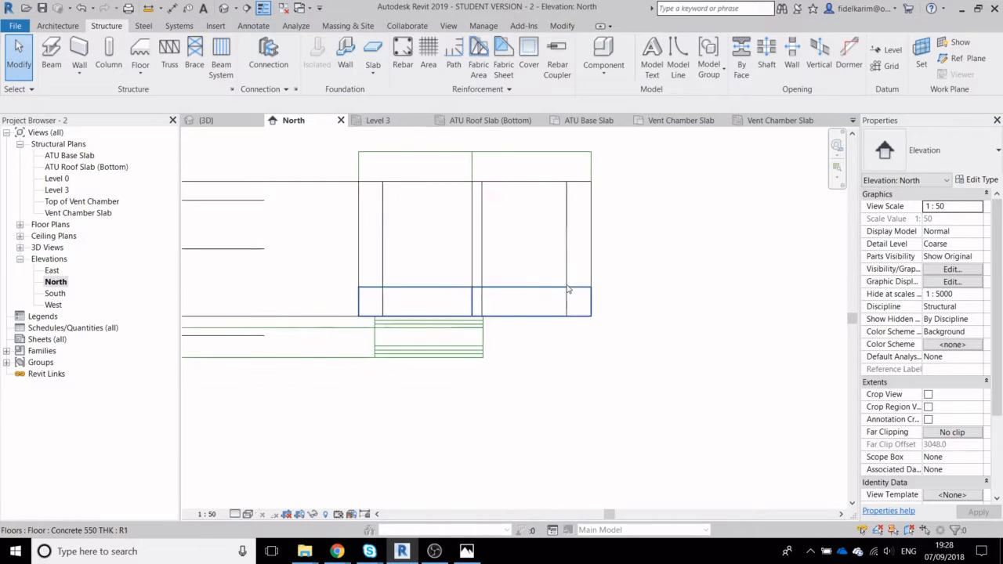
pyautogui.moveTo(434, 273); pyautogui.dragTo(446, 372, button='middle')
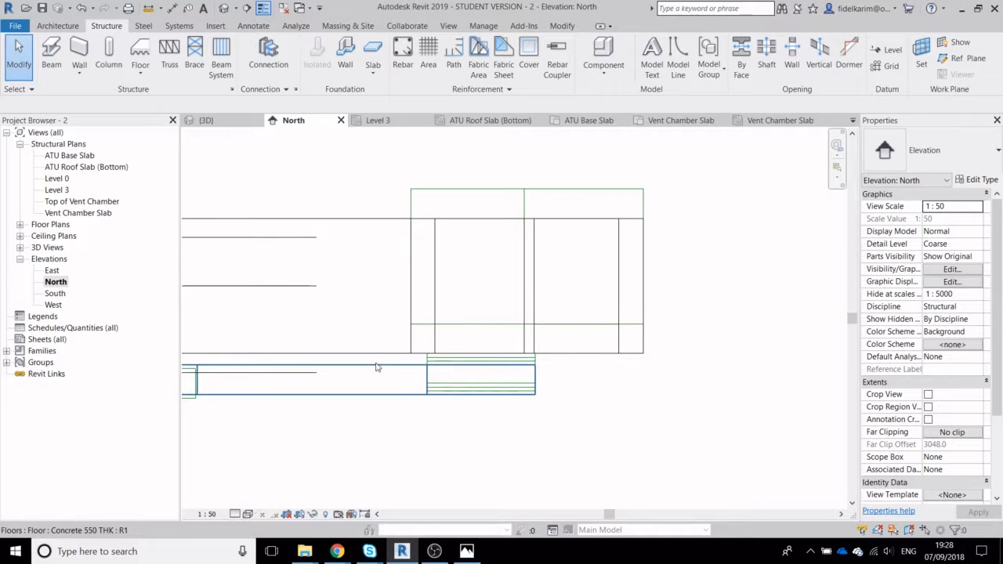
pyautogui.scroll(-3, 438, 225)
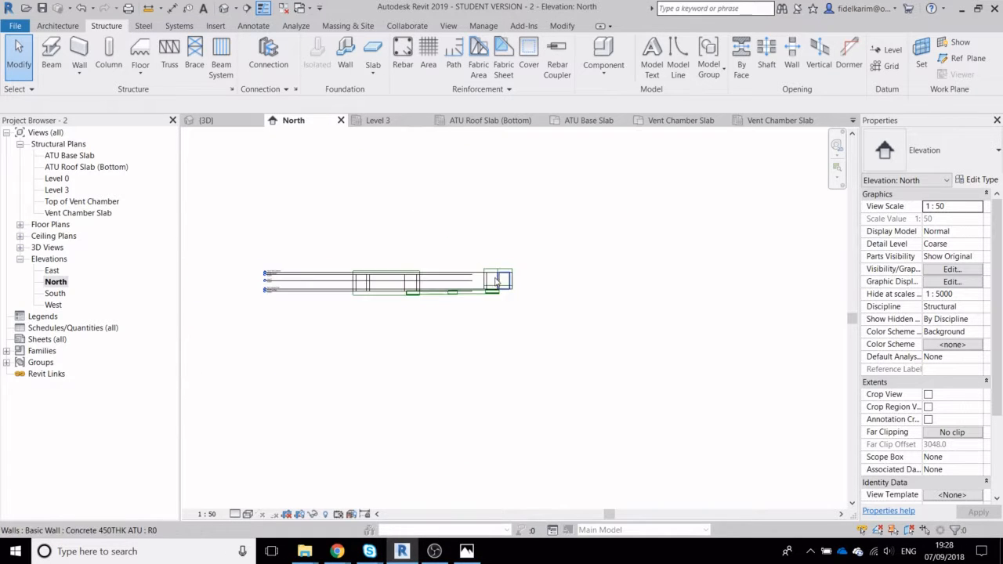
pyautogui.scroll(5, 329, 285)
pyautogui.scroll(2, 283, 290)
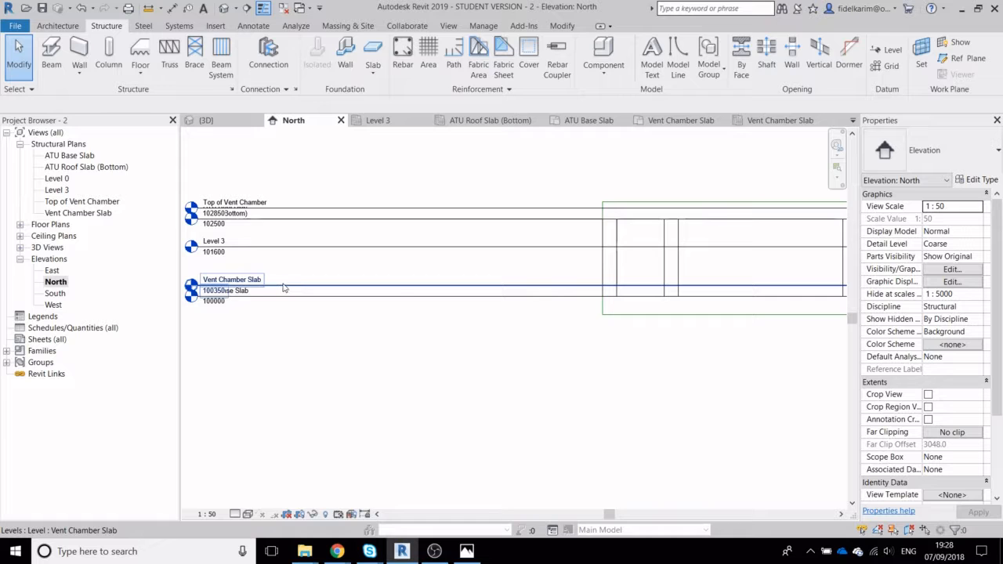
pyautogui.click(284, 288)
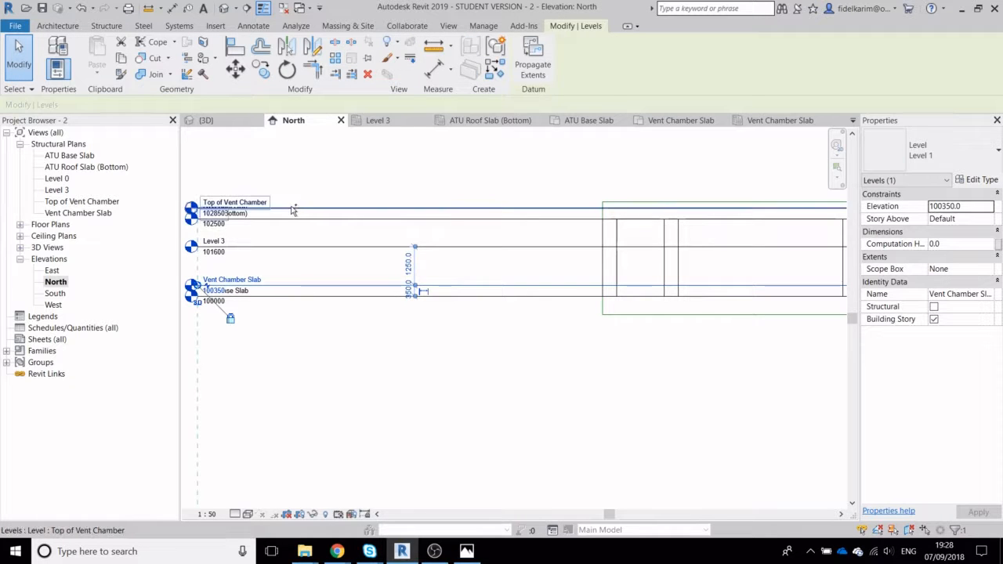
pyautogui.keyDown('ctrl'); pyautogui.click(315, 208); pyautogui.keyUp('ctrl')
pyautogui.scroll(-4, 439, 227)
pyautogui.scroll(3, 705, 253)
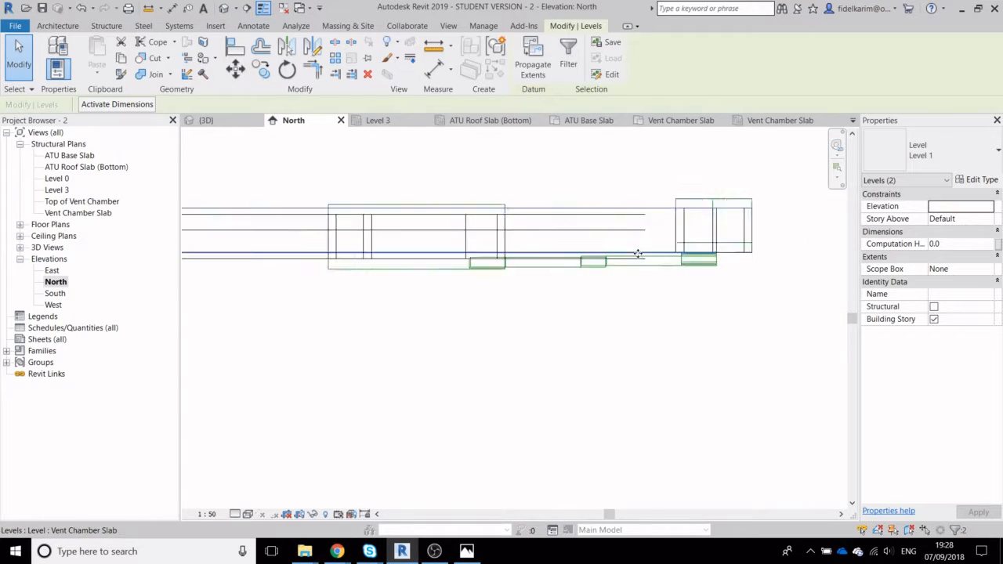
pyautogui.click(617, 234)
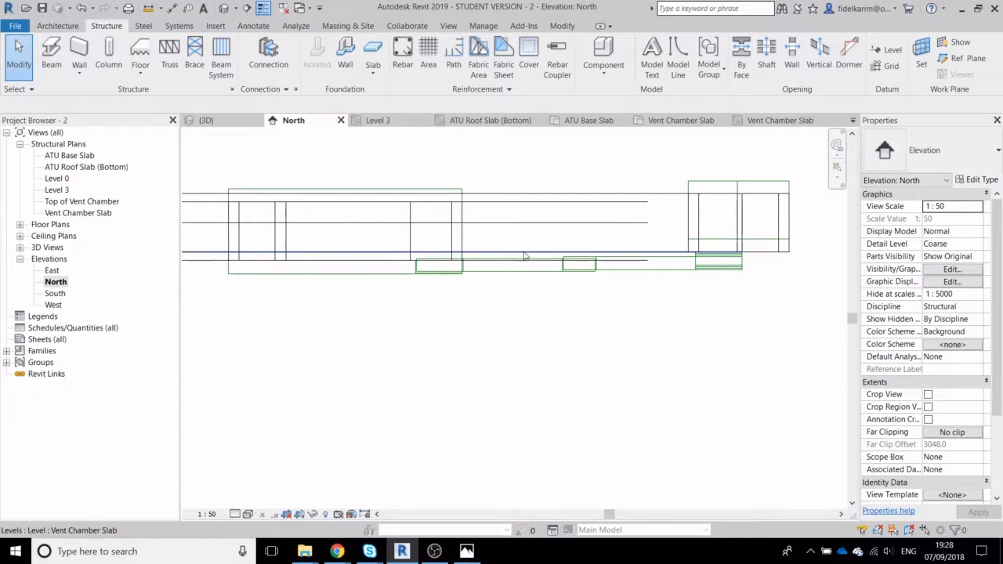
# Extend the chamber-side ends of the Vent Chamber Slab and Top of Vent Chamber levels beyond the vent chamber
pyautogui.click(546, 252)
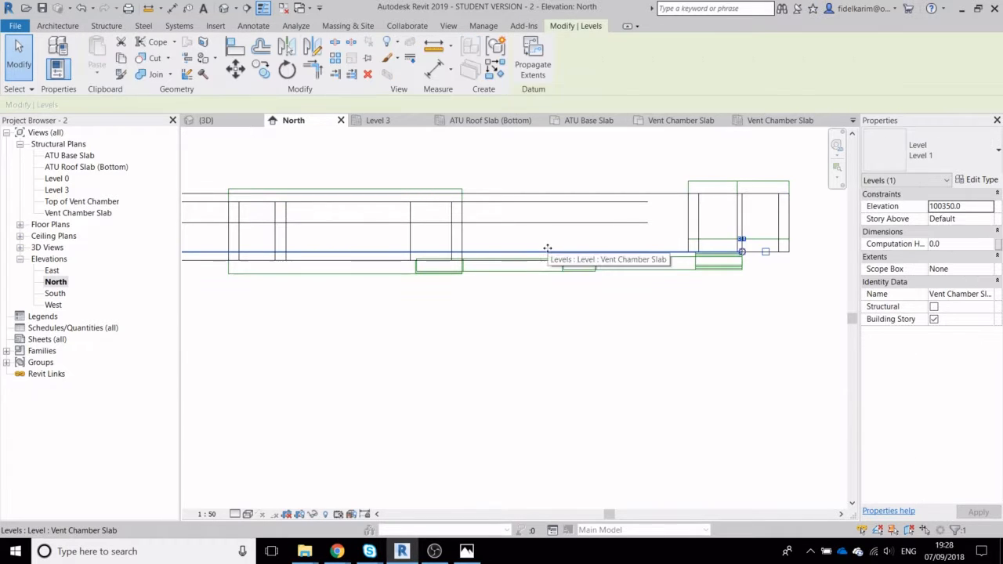
pyautogui.moveTo(739, 249); pyautogui.dragTo(599, 239, button='middle')
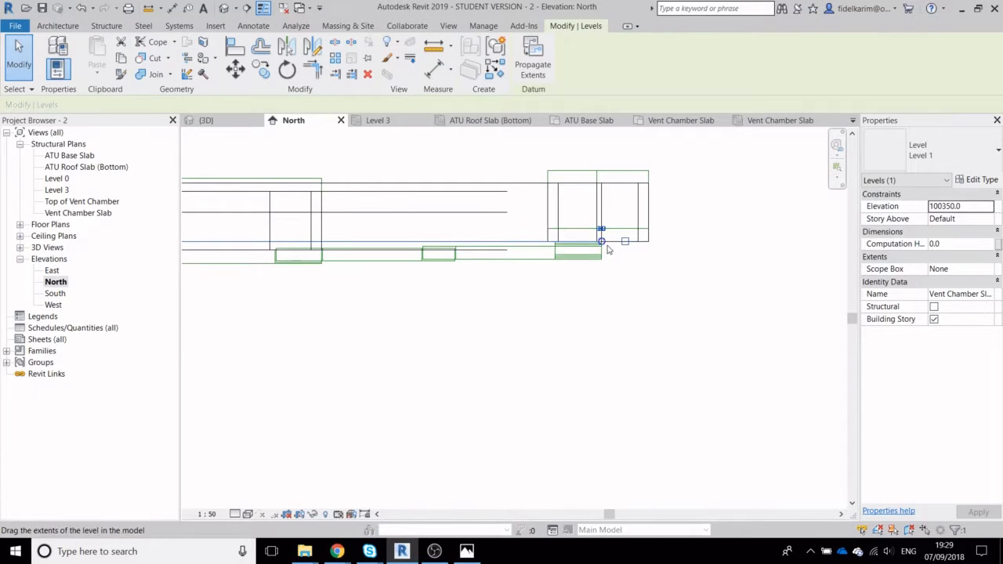
pyautogui.moveTo(603, 245); pyautogui.dragTo(723, 245)
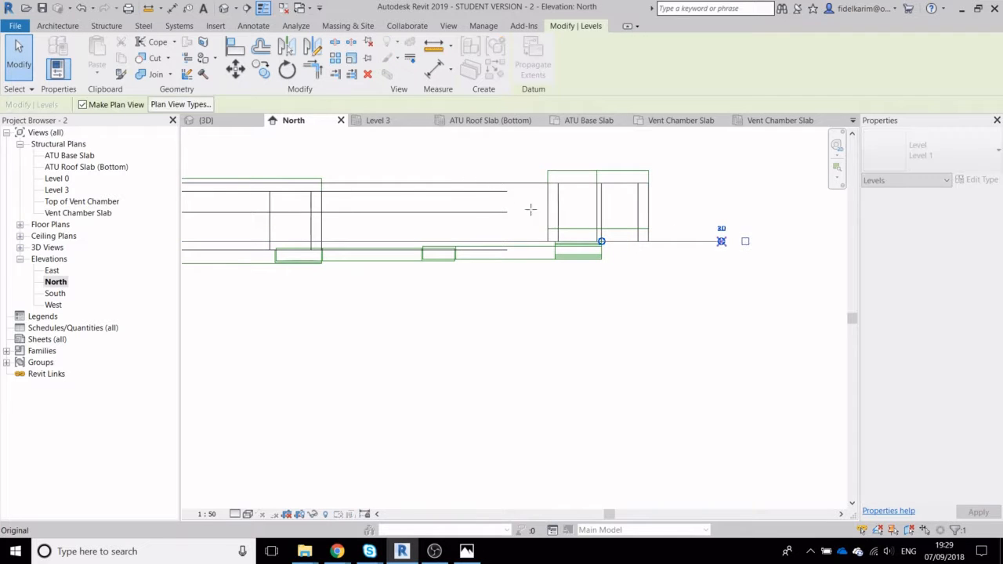
pyautogui.moveTo(650, 185); pyautogui.dragTo(659, 184)
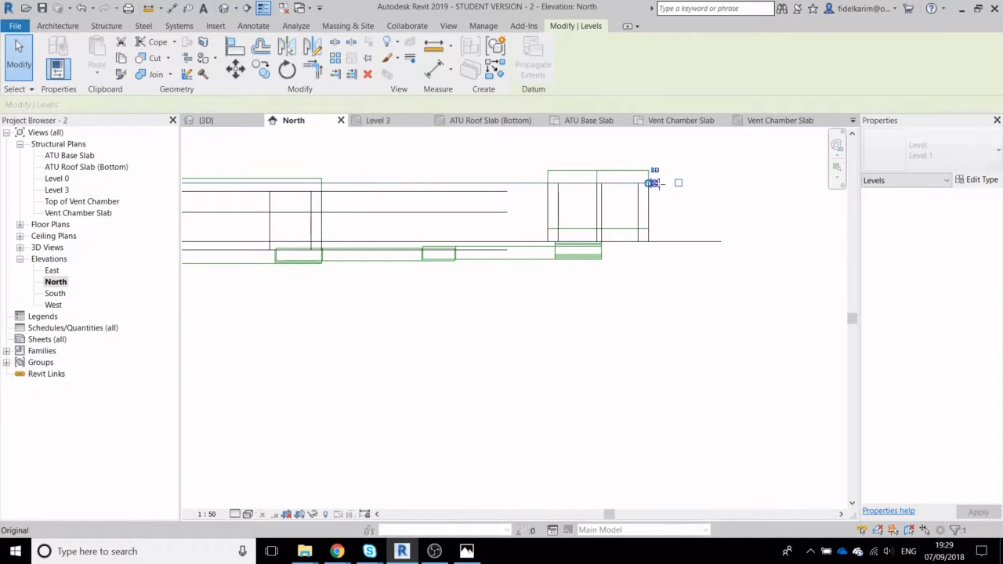
pyautogui.moveTo(763, 188); pyautogui.dragTo(765, 187)
# Move the Vent Chamber Slab and Top of Vent Chamber levels down together, aligning the lower level with the adjoining base slab's underside
pyautogui.scroll(5, 552, 260)
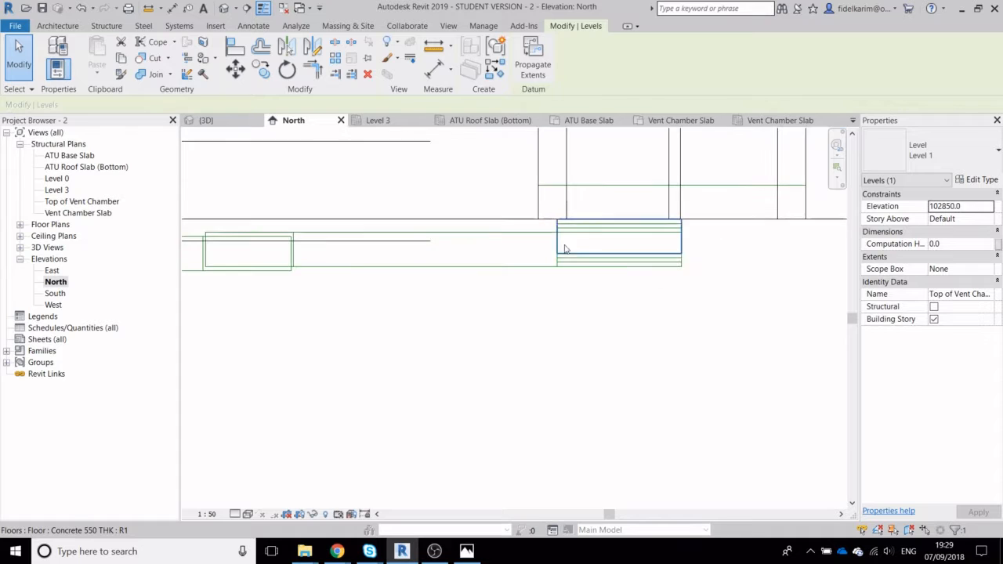
pyautogui.scroll(1, 523, 226)
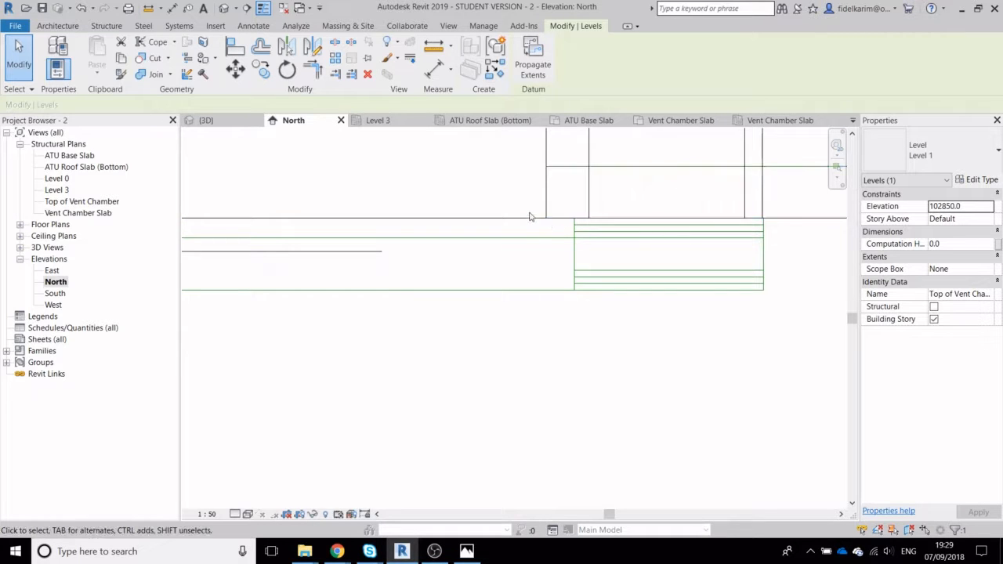
pyautogui.scroll(-6, 535, 224)
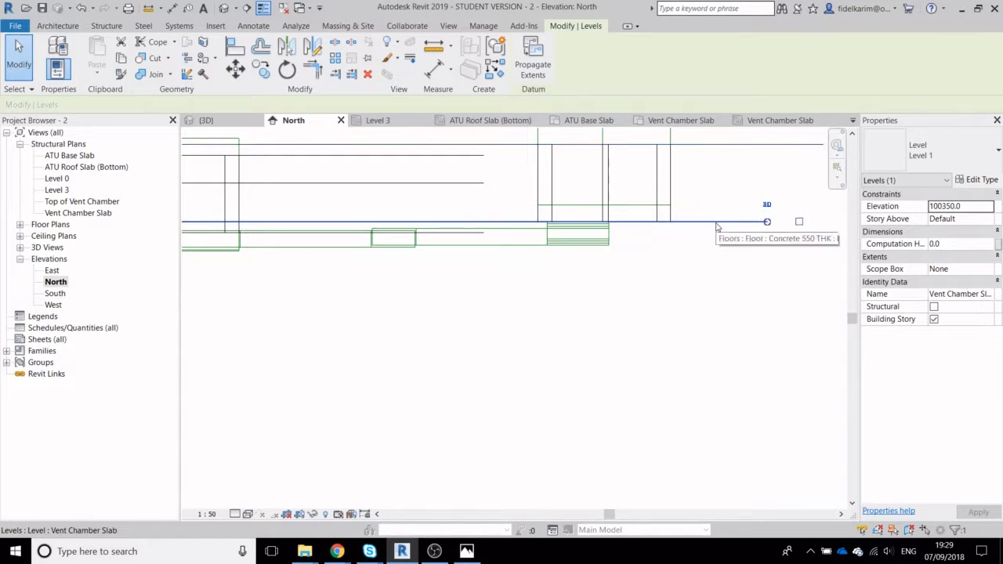
pyautogui.keyDown('ctrl'); pyautogui.click(663, 143); pyautogui.keyUp('ctrl')
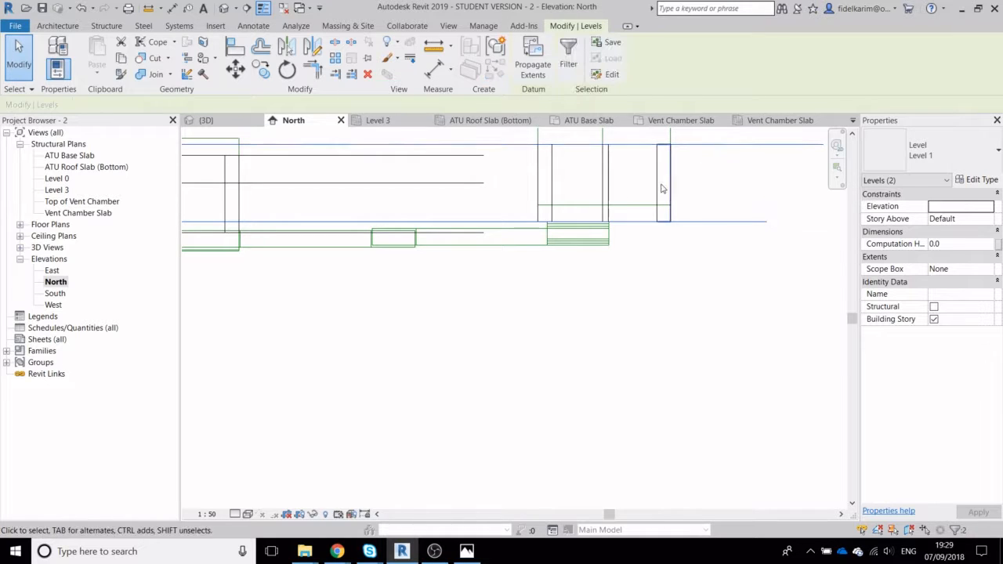
pyautogui.scroll(6, 517, 218)
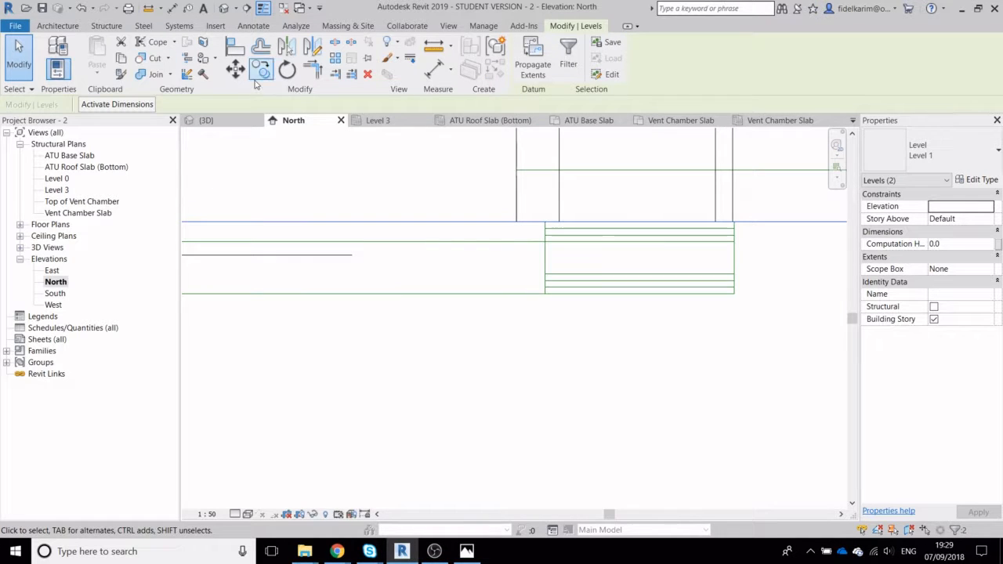
pyautogui.click(236, 69)
pyautogui.click(516, 223)
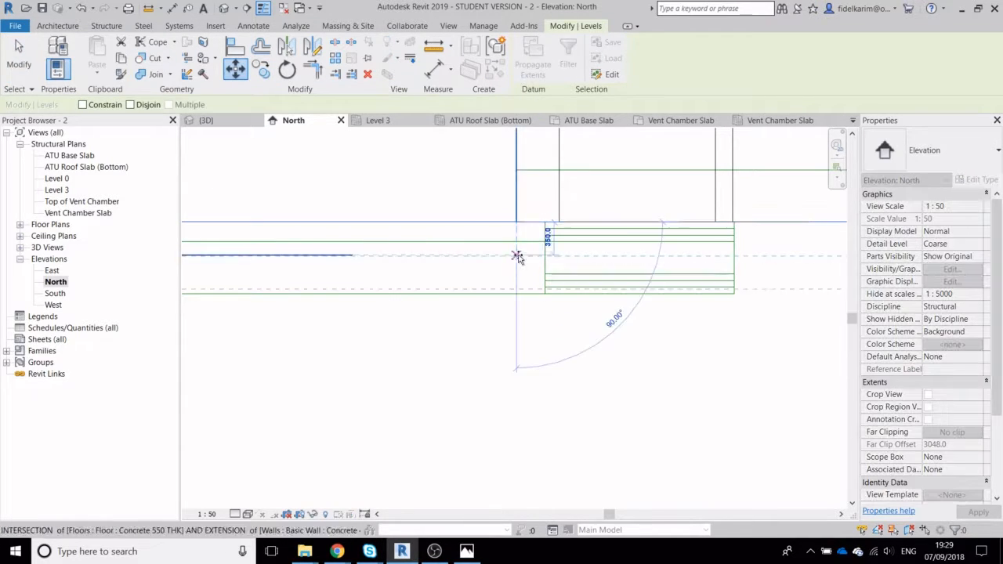
pyautogui.click(517, 294)
pyautogui.click(553, 381)
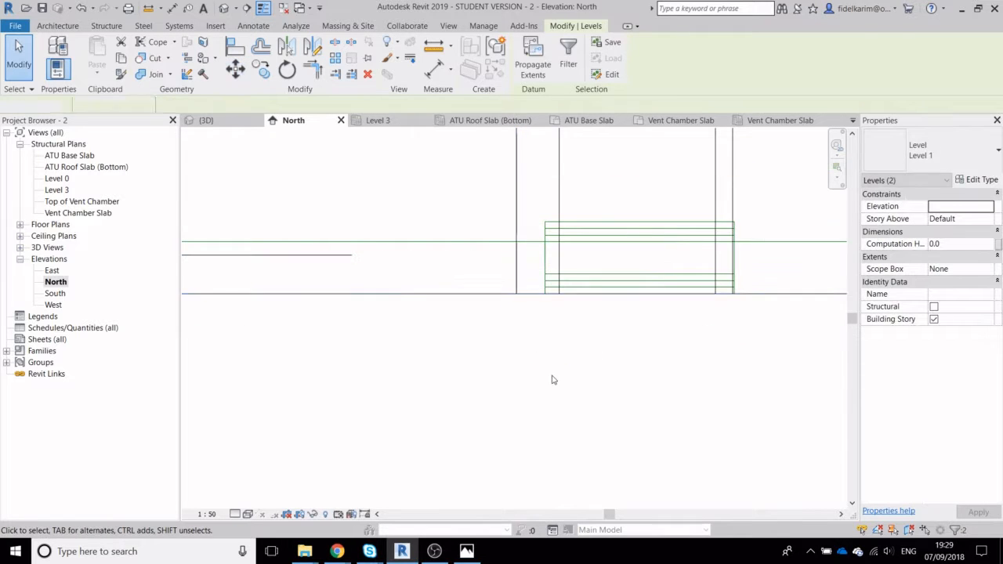
pyautogui.scroll(-3, 566, 367)
# Check the lowered vent chamber against the adjoining base slab in the 3D view
pyautogui.click(224, 10)
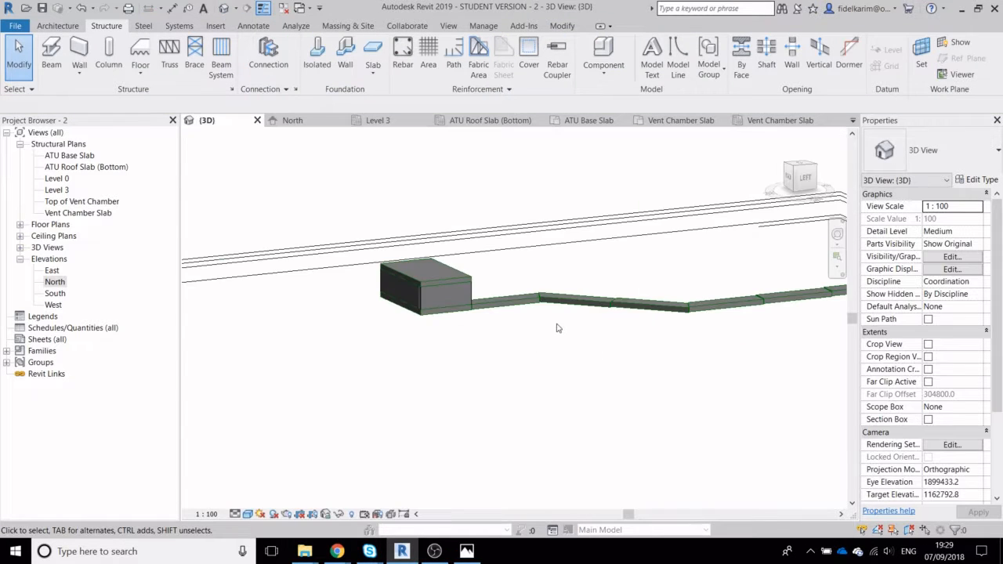
pyautogui.scroll(-2, 545, 332)
pyautogui.moveTo(699, 340); pyautogui.dragTo(518, 363, button='middle')
pyautogui.scroll(7, 574, 334)
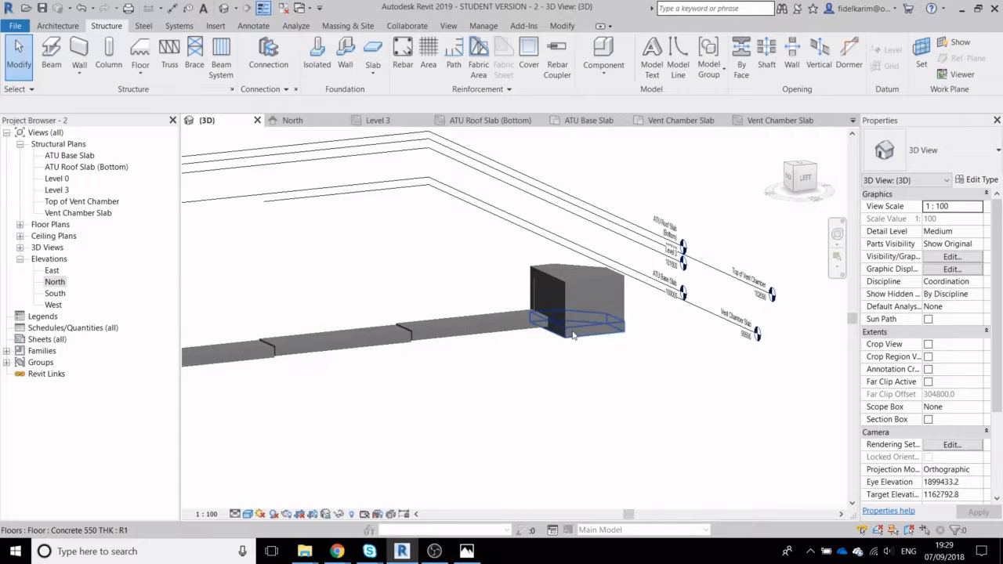
# Inspect the height offset and elevations of the 550 thick floor slab adjoining the vent chamber in the 3D view
pyautogui.scroll(3, 519, 354)
pyautogui.moveTo(728, 381); pyautogui.dragTo(560, 369, button='middle')
pyautogui.scroll(1, 602, 374)
pyautogui.scroll(2, 409, 288)
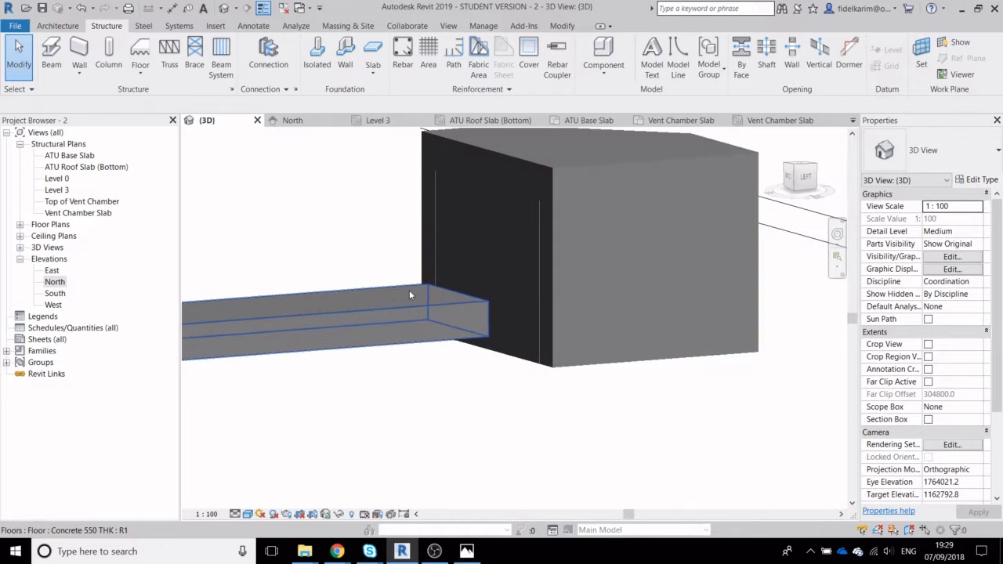
pyautogui.click(408, 309)
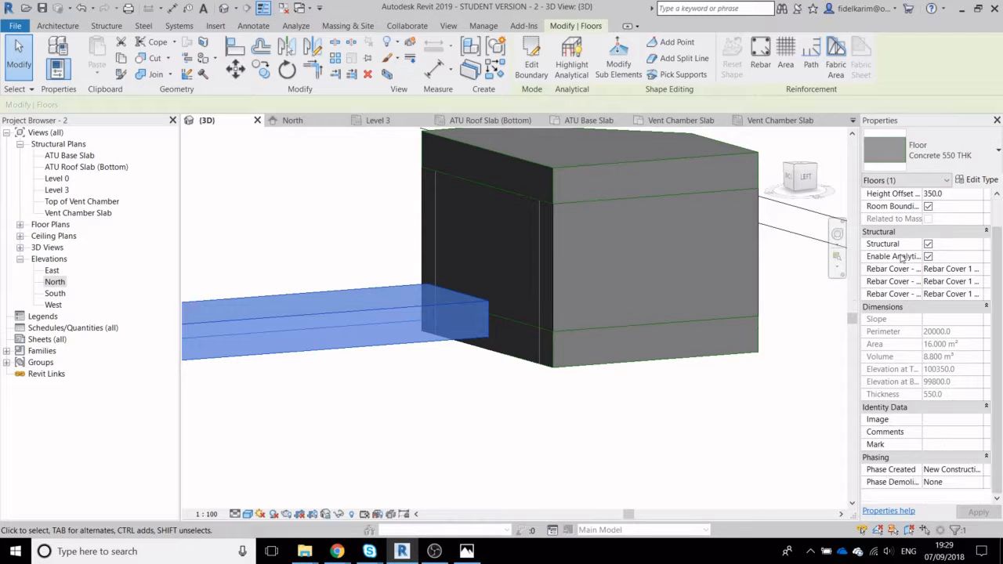
pyautogui.click(568, 490)
pyautogui.scroll(-4, 541, 466)
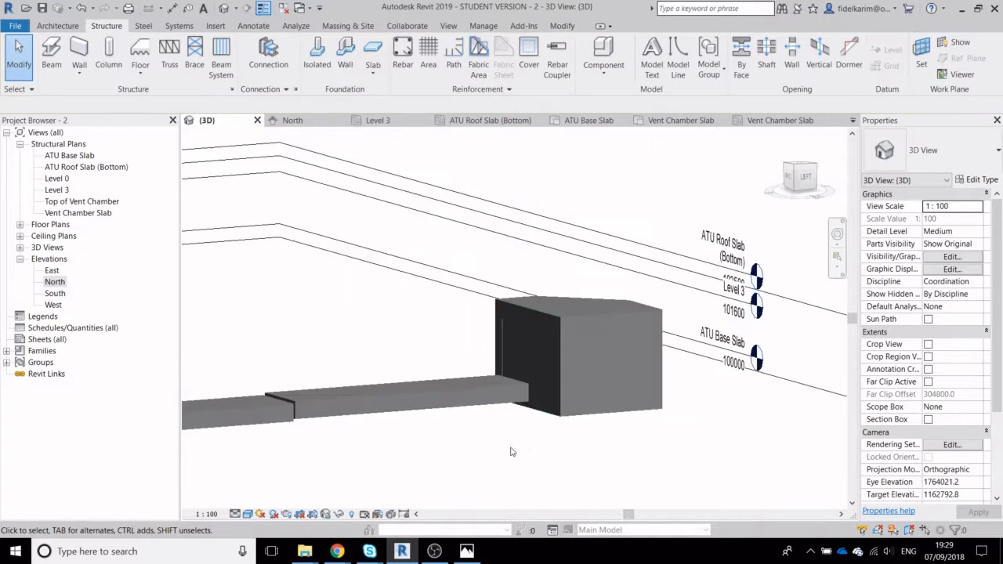
# Inspect the level, offset and elevations of the 600 thick base slab beneath the chamber at the opposite end of the structure
pyautogui.moveTo(353, 449); pyautogui.dragTo(677, 366, button='middle')
pyautogui.moveTo(365, 413); pyautogui.dragTo(691, 377, button='middle')
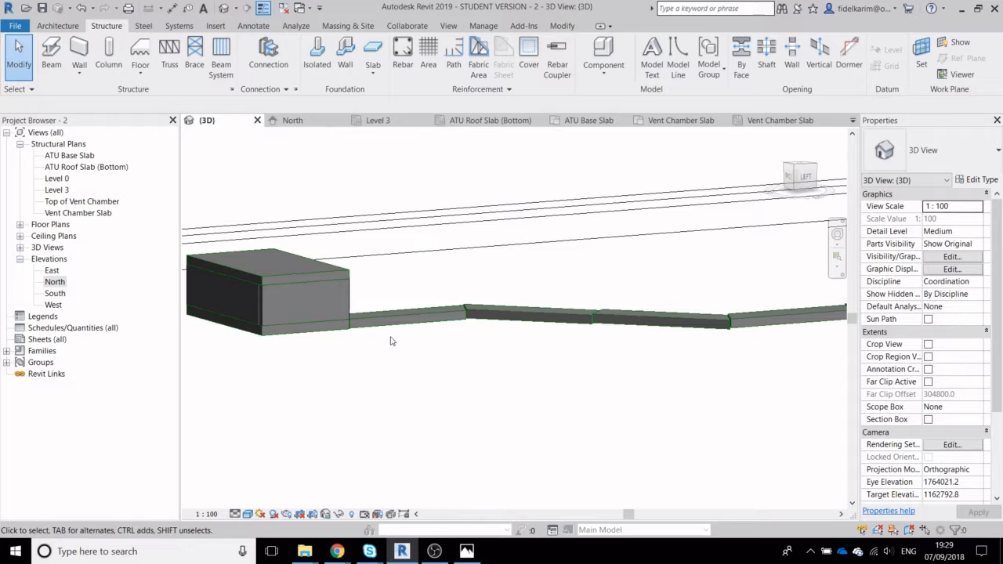
pyautogui.scroll(5, 344, 324)
pyautogui.click(337, 324)
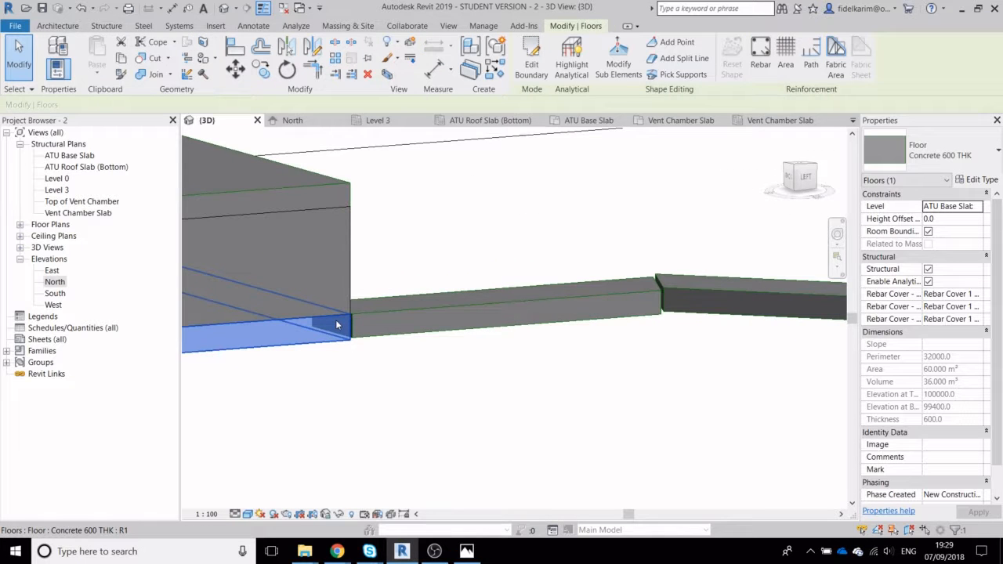
pyautogui.moveTo(314, 359); pyautogui.dragTo(627, 348, button='middle')
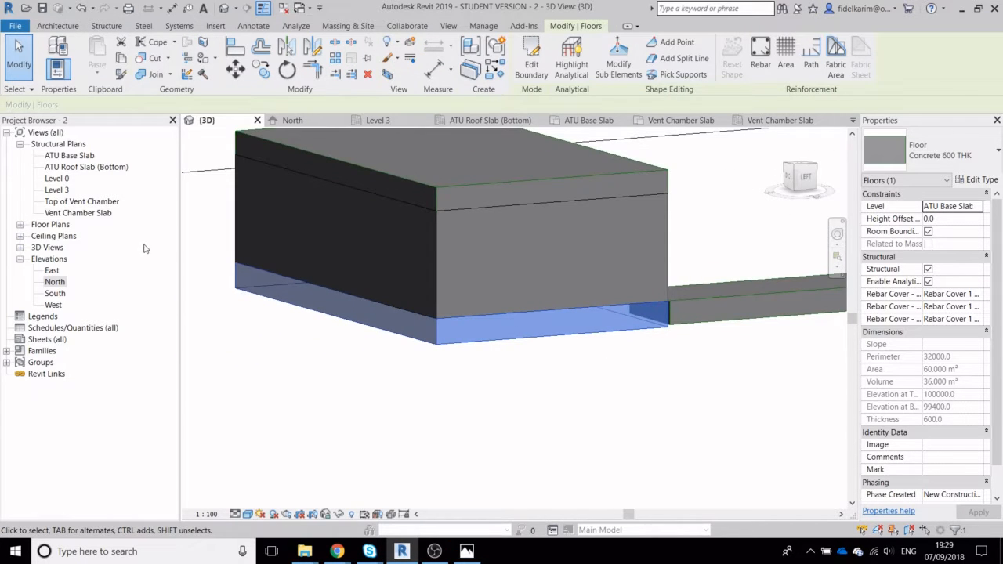
# In the North elevation, set the Vent Chamber Slab level's elevation to 100350
pyautogui.doubleClick(55, 282)
pyautogui.scroll(-4, 658, 312)
pyautogui.scroll(5, 388, 311)
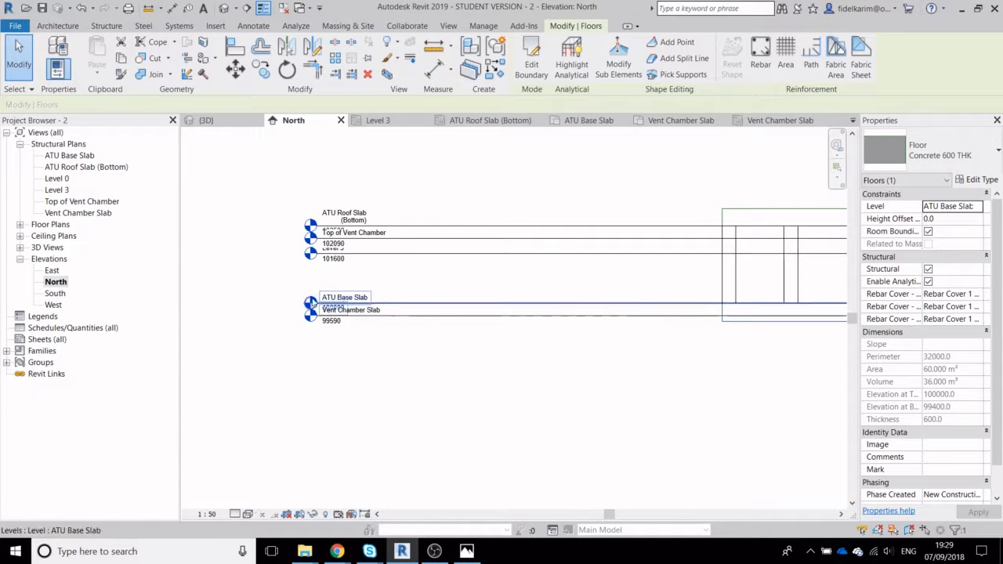
pyautogui.scroll(5, 384, 309)
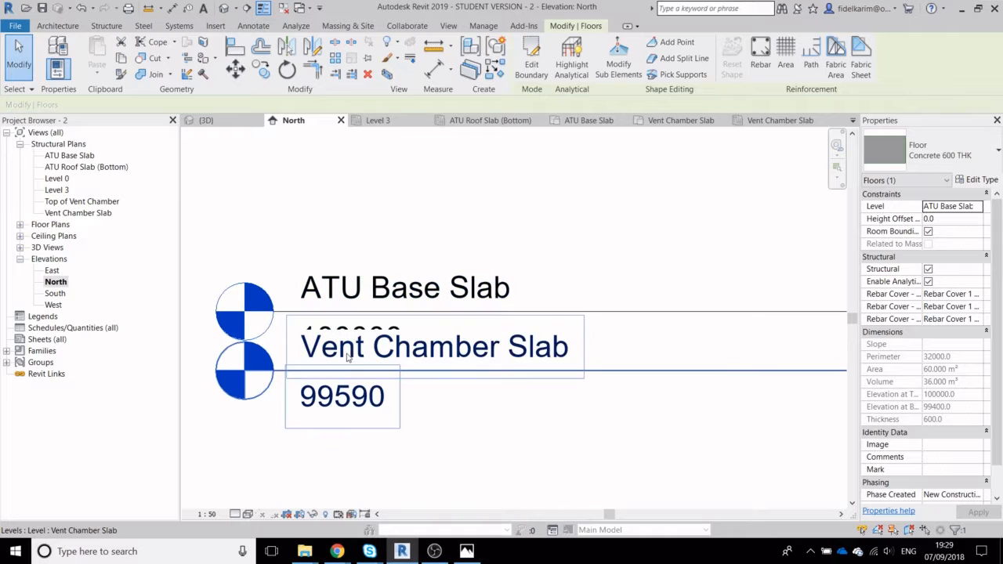
pyautogui.click(362, 402)
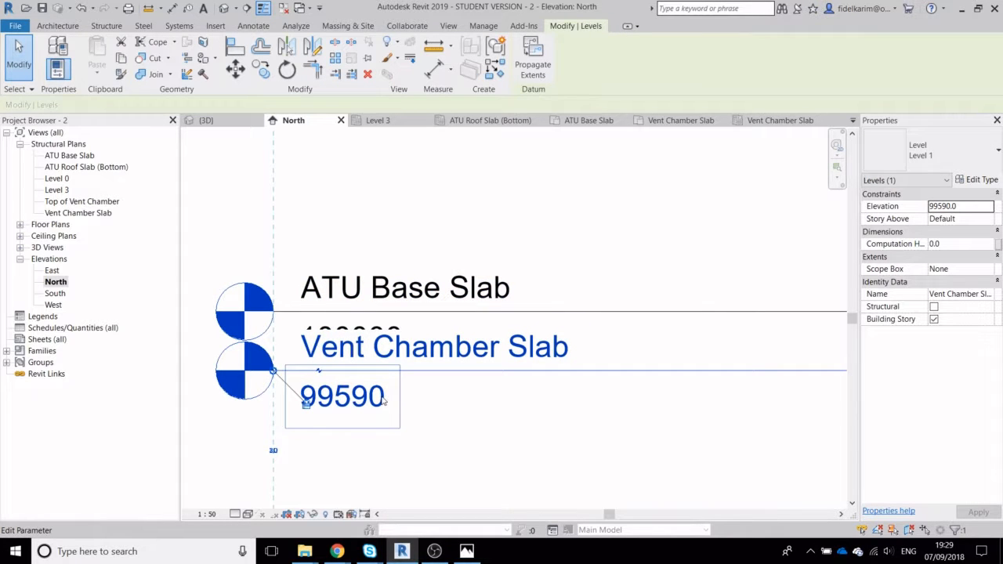
pyautogui.click(385, 400)
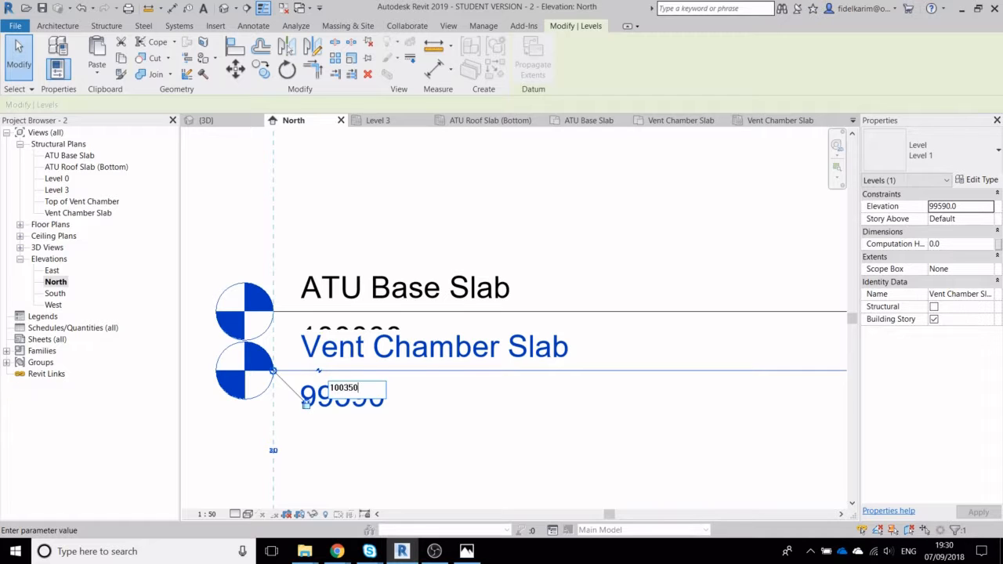
pyautogui.press('Return')
pyautogui.scroll(-5, 592, 215)
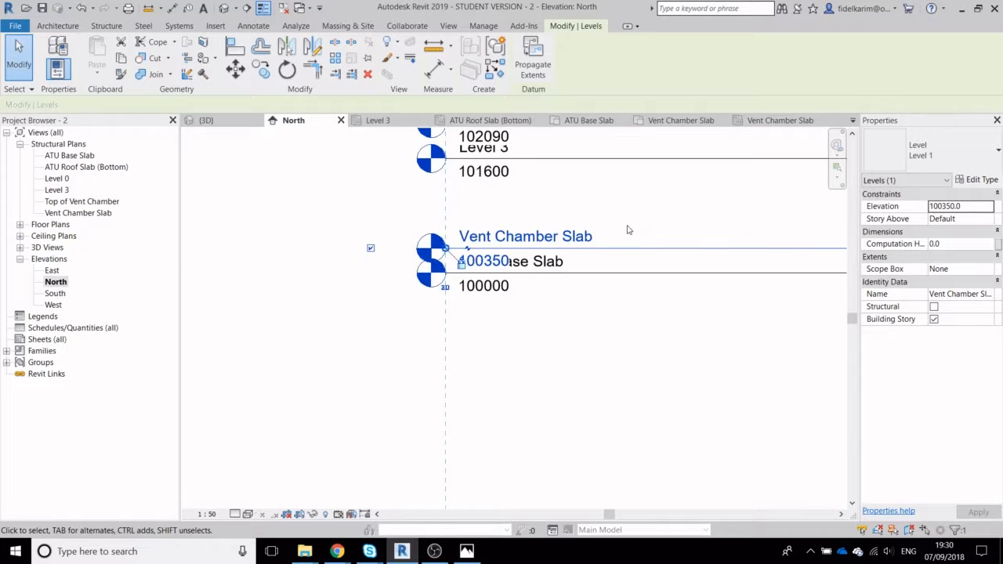
# Move the Top of Vent Chamber level up to coincide with the ATU Roof Slab (Bottom) level at 102500
pyautogui.click(516, 226)
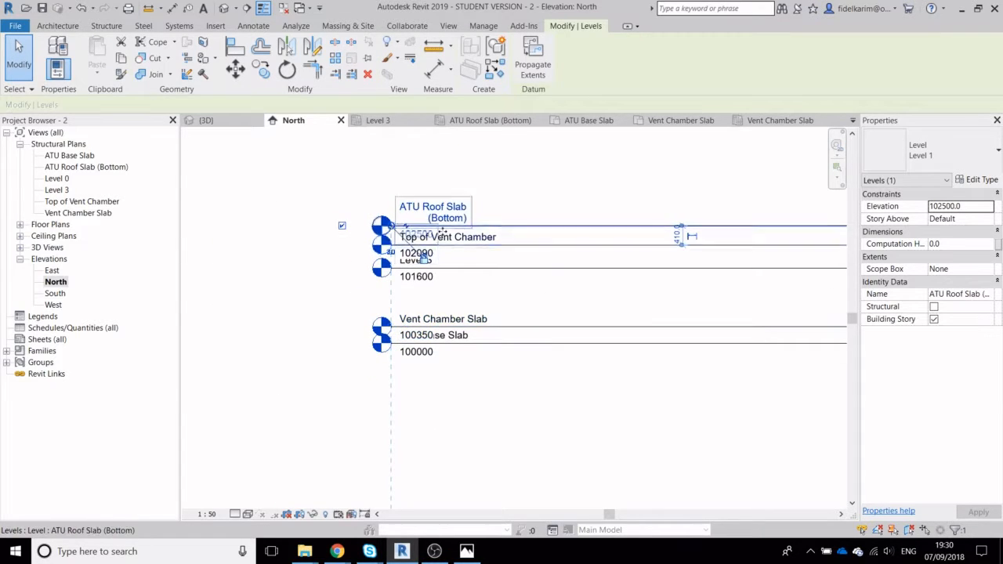
pyautogui.scroll(5, 441, 227)
pyautogui.scroll(-3, 631, 294)
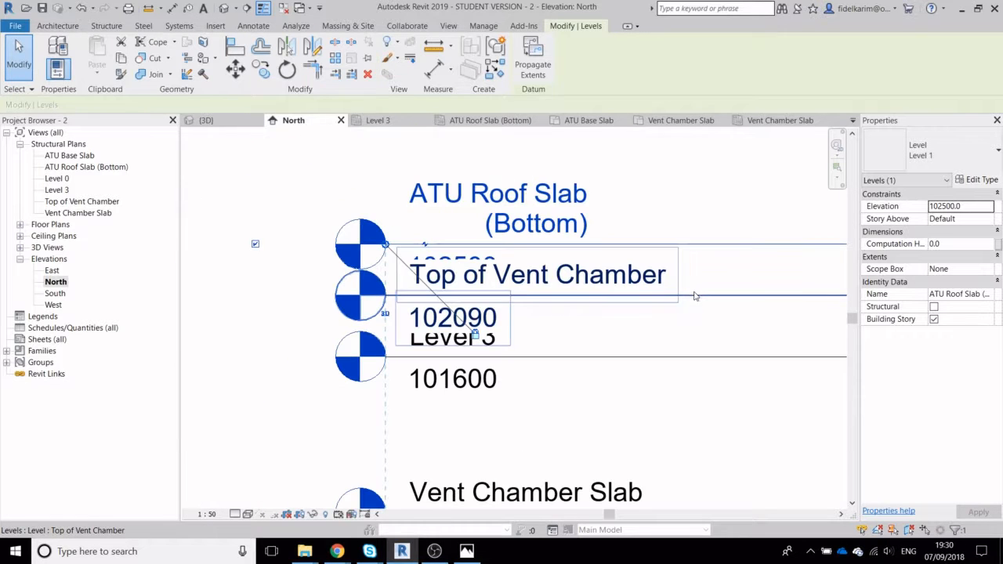
pyautogui.click(698, 296)
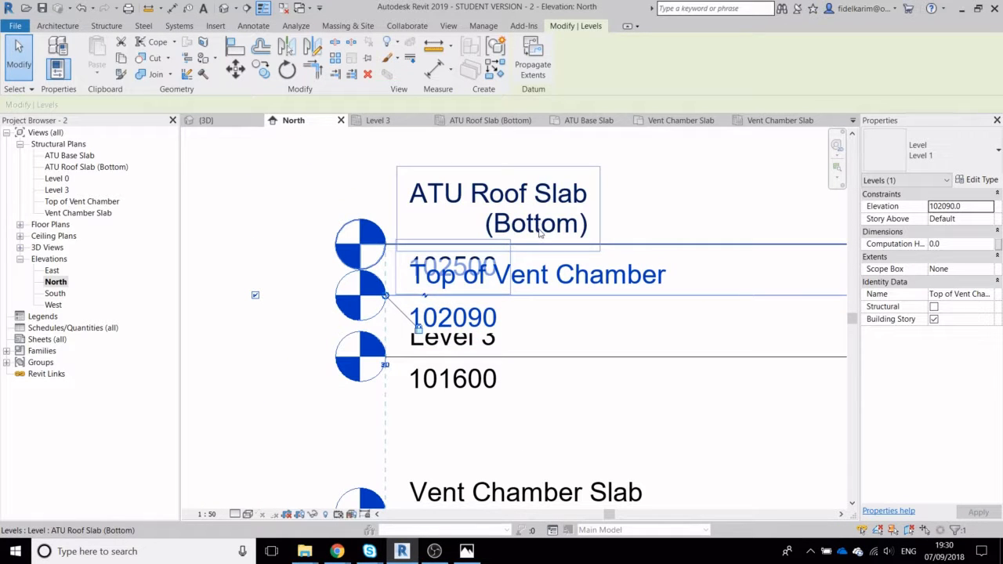
pyautogui.moveTo(556, 238); pyautogui.dragTo(523, 270, button='middle')
pyautogui.scroll(-4, 654, 293)
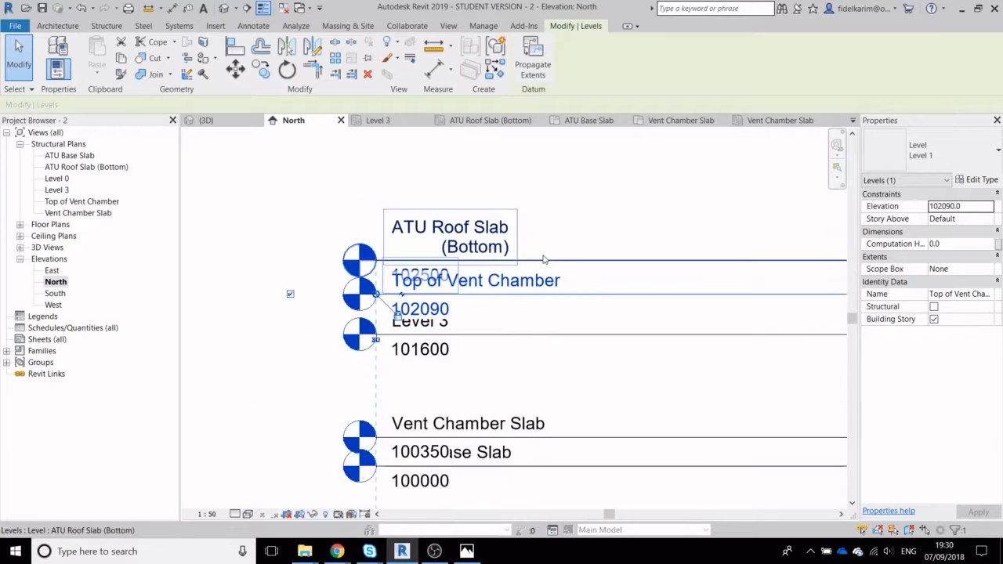
pyautogui.moveTo(654, 293); pyautogui.dragTo(526, 306, button='middle')
pyautogui.scroll(2, 313, 241)
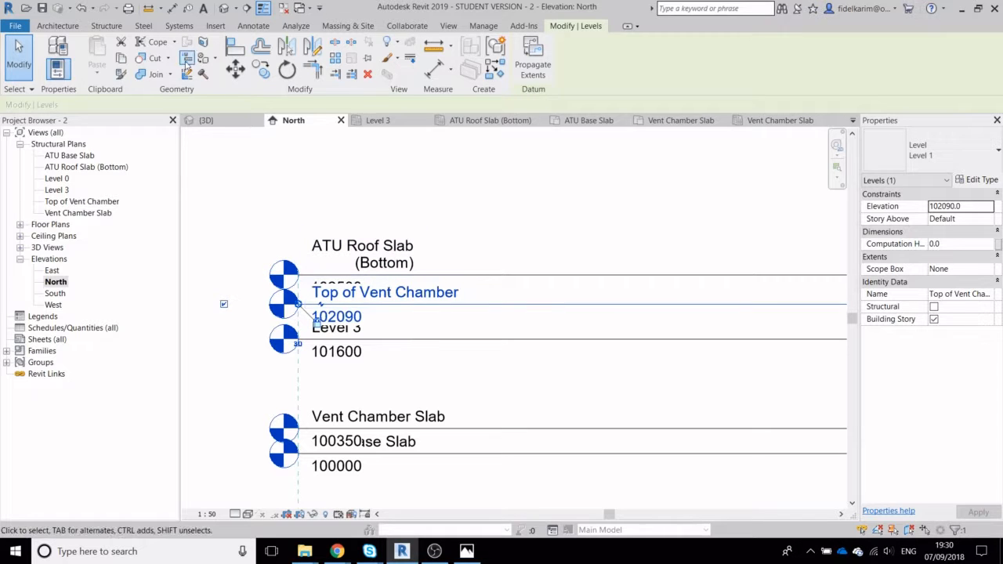
pyautogui.click(238, 78)
pyautogui.click(491, 305)
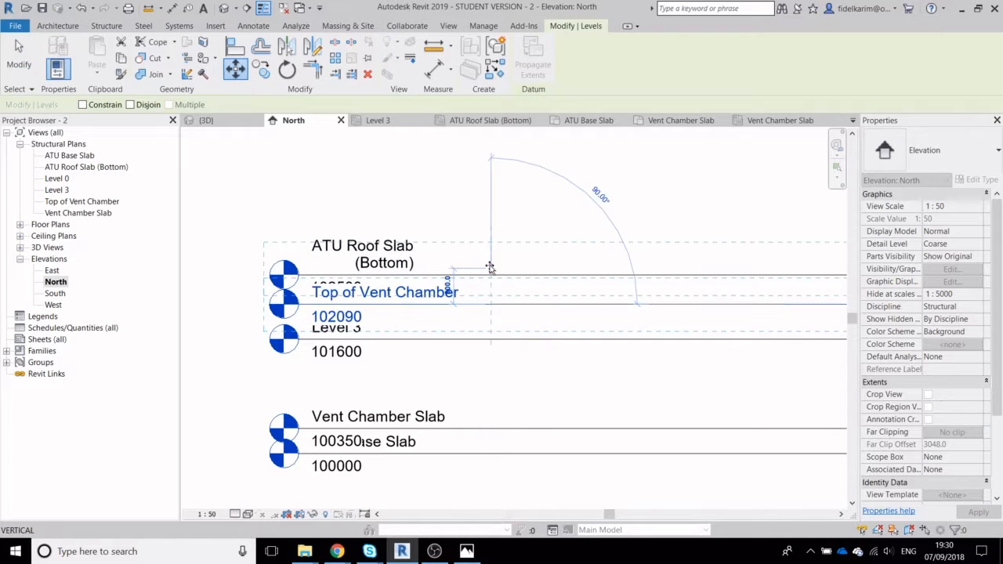
pyautogui.click(474, 272)
pyautogui.scroll(1, 365, 287)
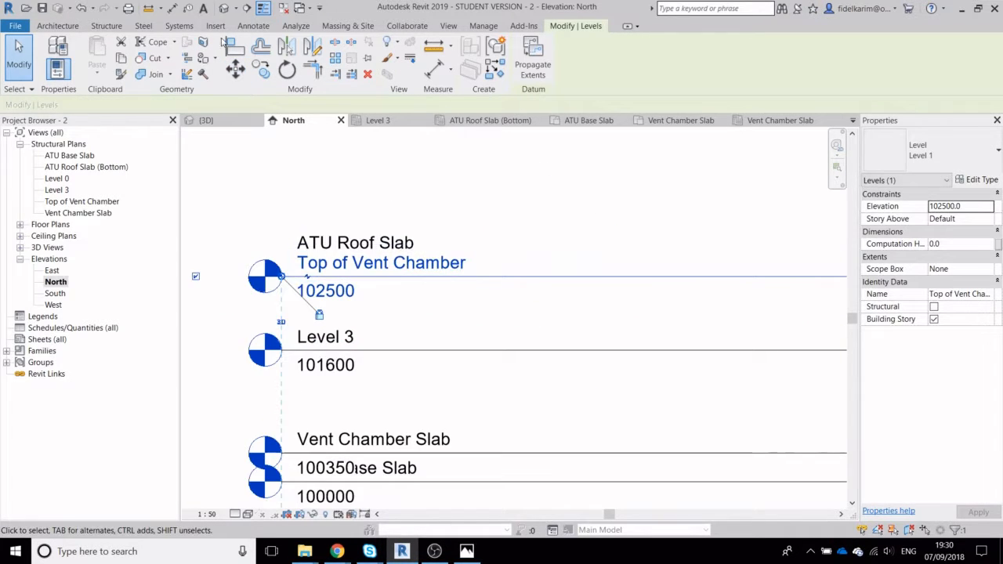
# Move the Top of Vent Chamber level up another 350 mm to elevation 102850
pyautogui.click(235, 70)
pyautogui.click(540, 276)
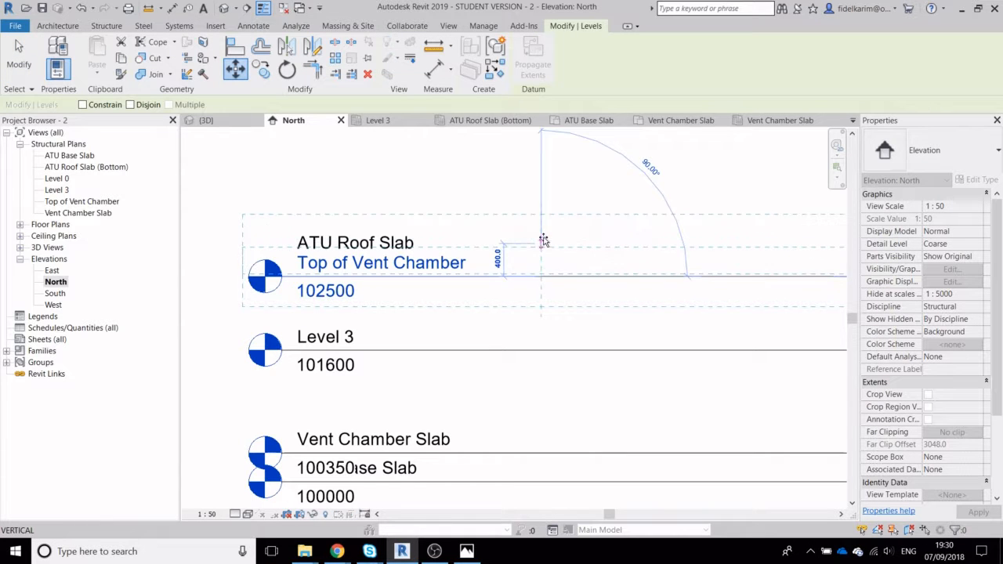
pyautogui.press('Return')
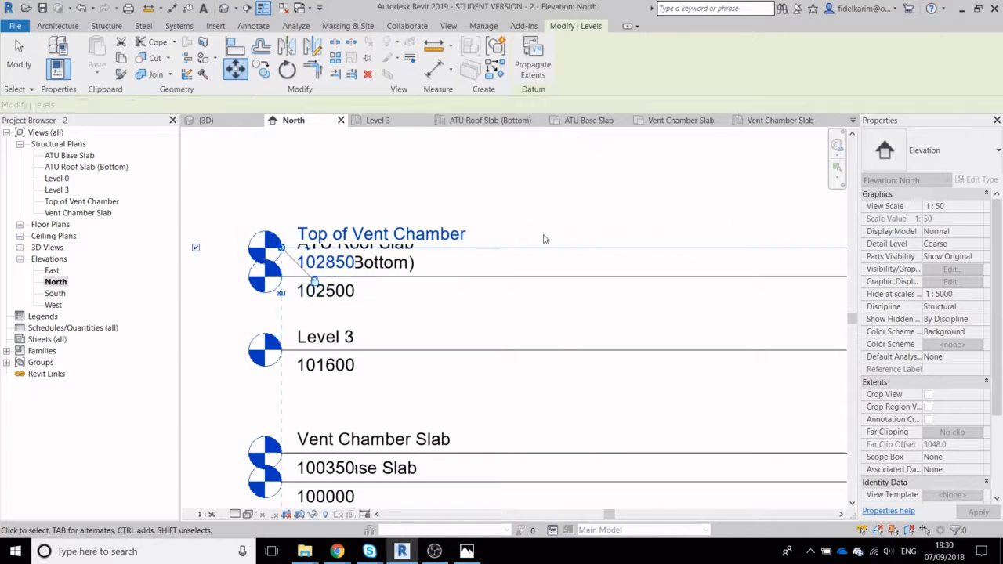
pyautogui.press('Escape')
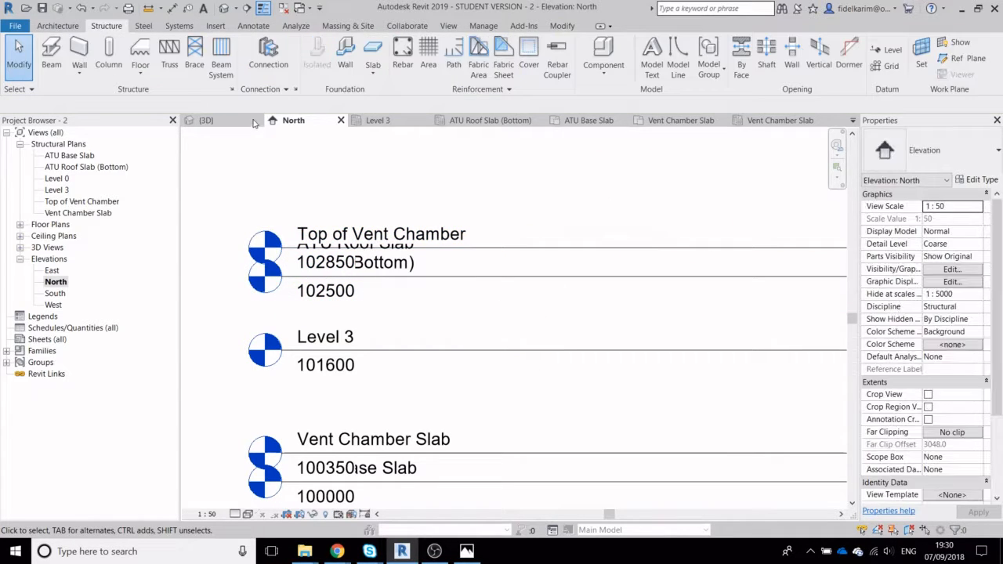
# Compare the vent chamber's bottom slab with the adjoining 550 thick slab in 3D, checking each slab's level and height offset
pyautogui.click(225, 9)
pyautogui.scroll(-5, 415, 226)
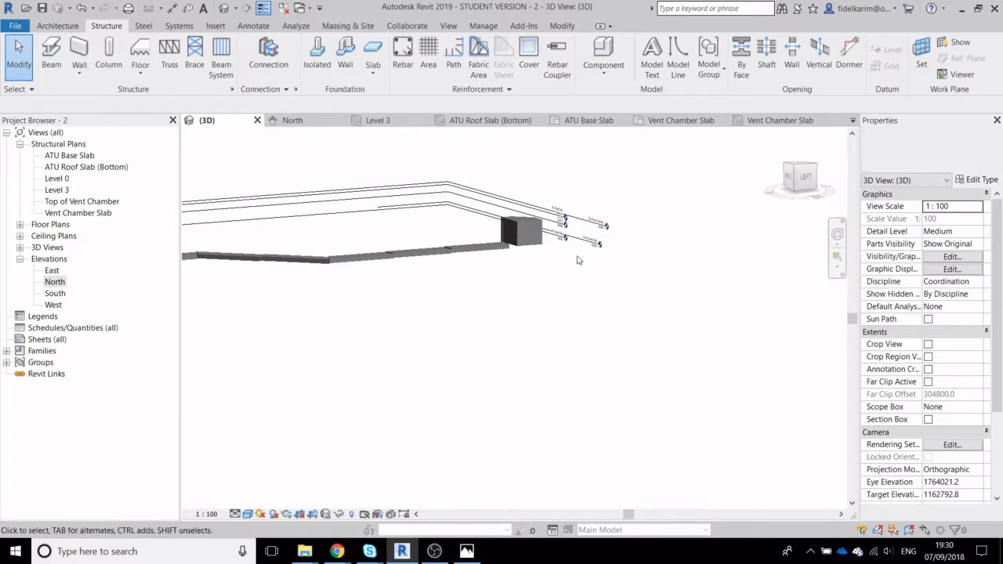
pyautogui.scroll(6, 513, 249)
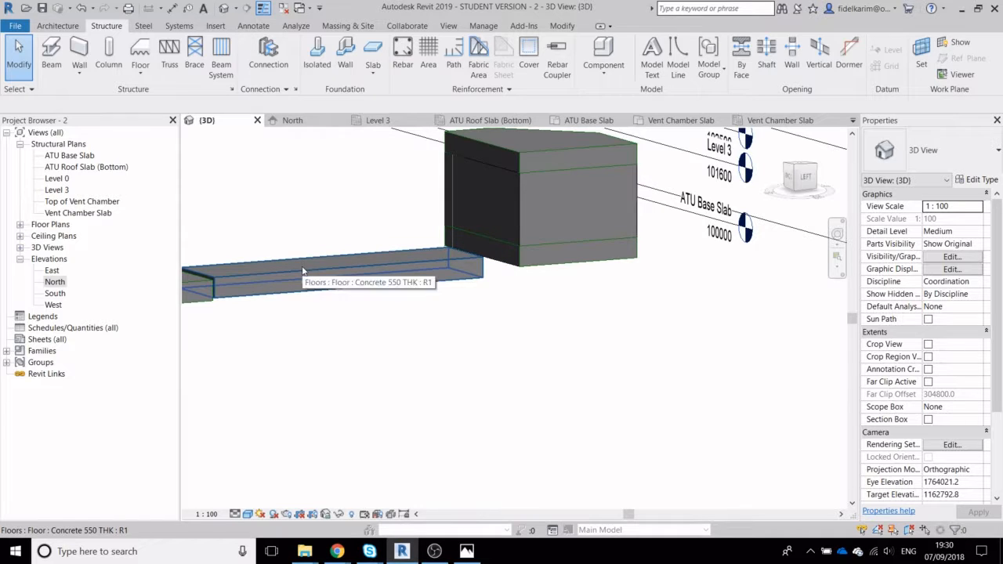
pyautogui.scroll(3, 372, 282)
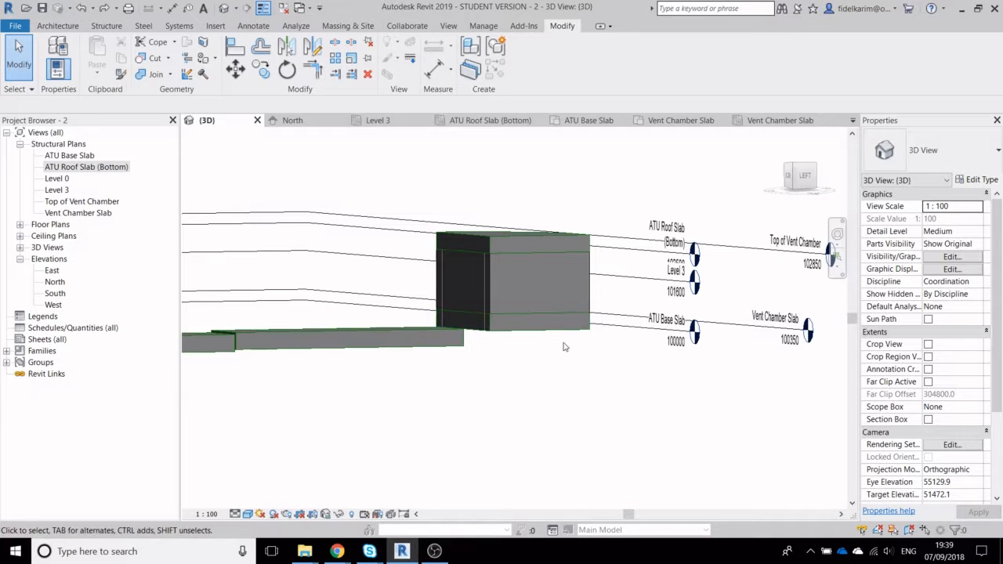
pyautogui.moveTo(564, 347); pyautogui.dragTo(513, 326, button='middle')
pyautogui.scroll(2, 513, 326)
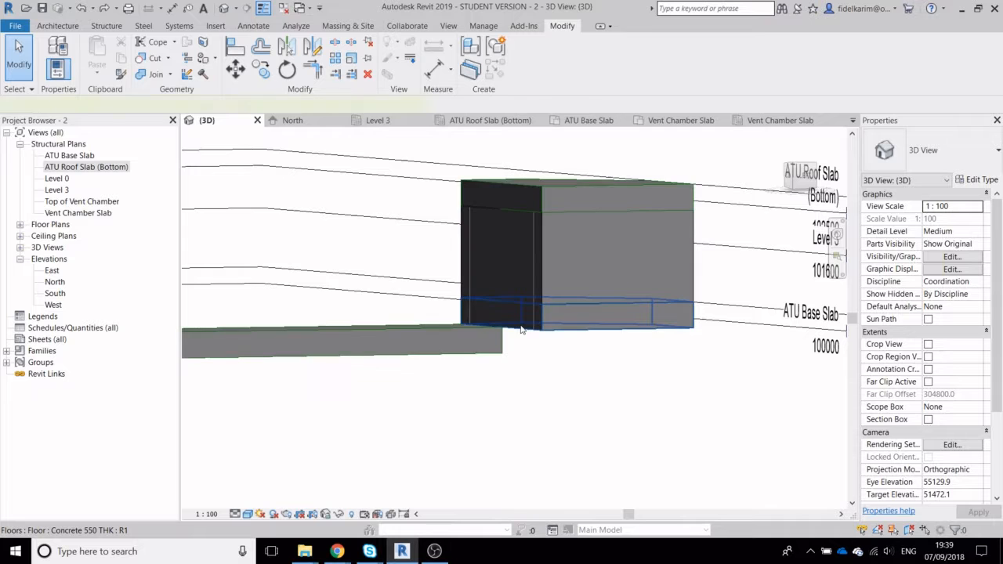
pyautogui.click(519, 325)
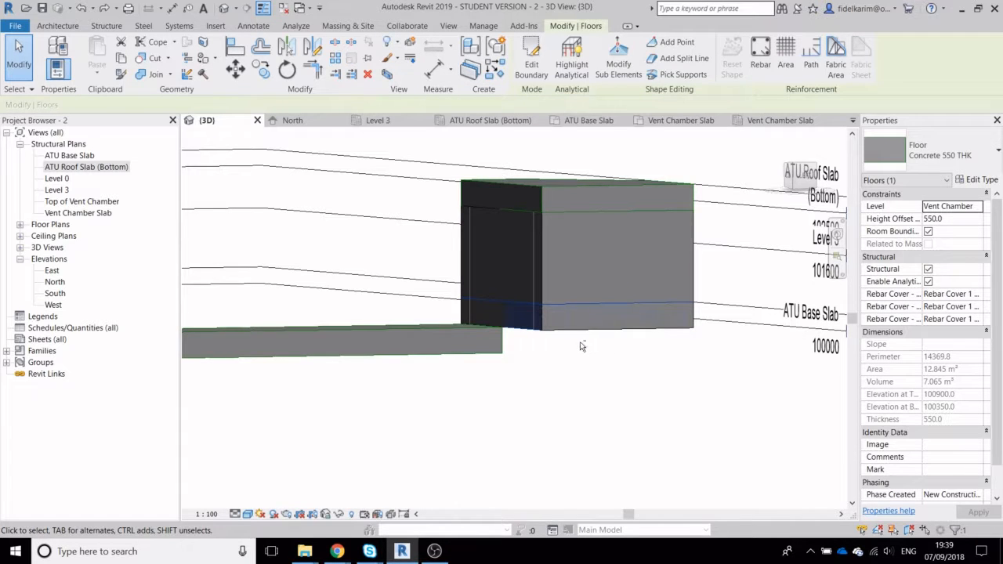
pyautogui.keyDown('shift'); pyautogui.moveTo(579, 346); pyautogui.dragTo(537, 349, button='middle'); pyautogui.keyUp('shift')
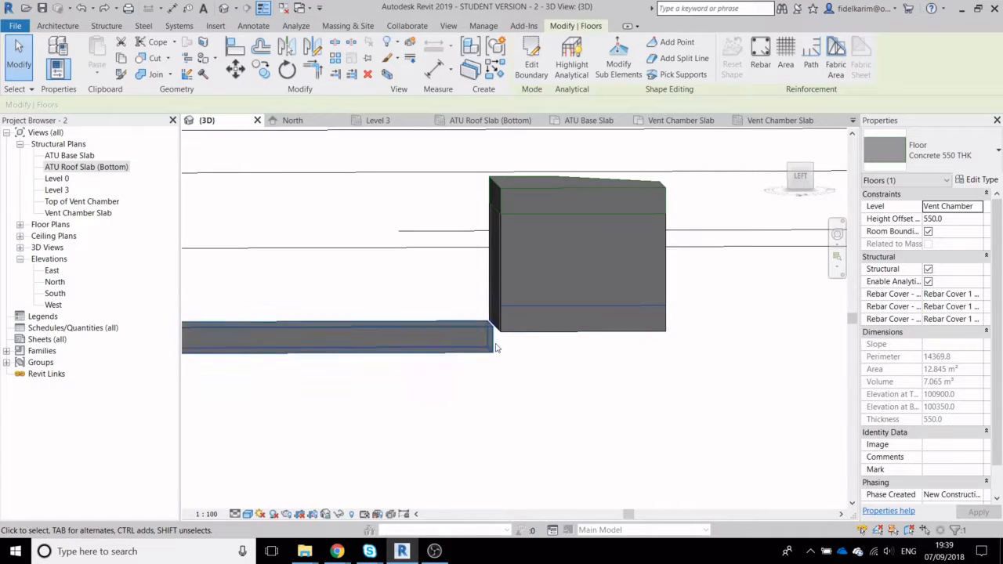
pyautogui.click(433, 332)
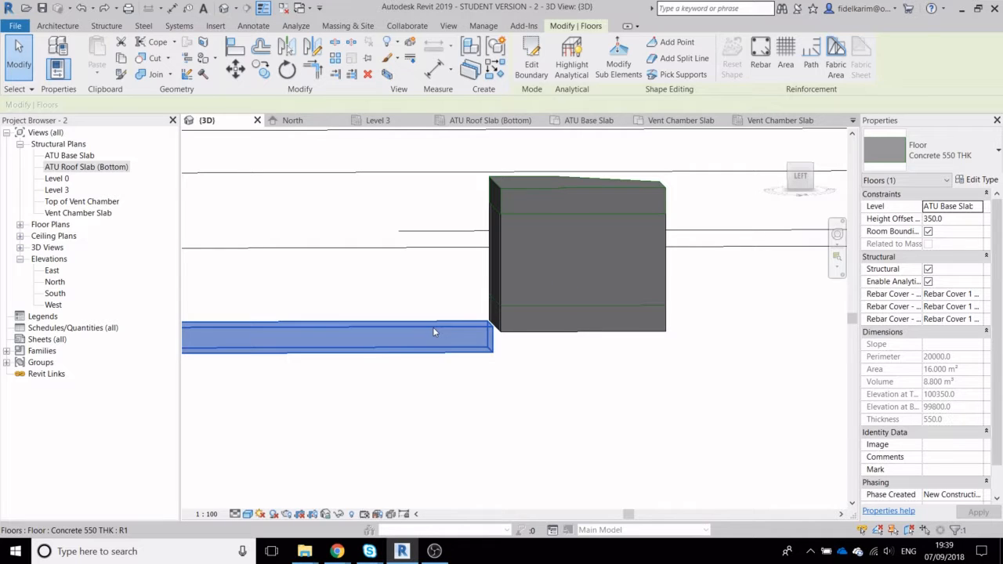
pyautogui.click(515, 333)
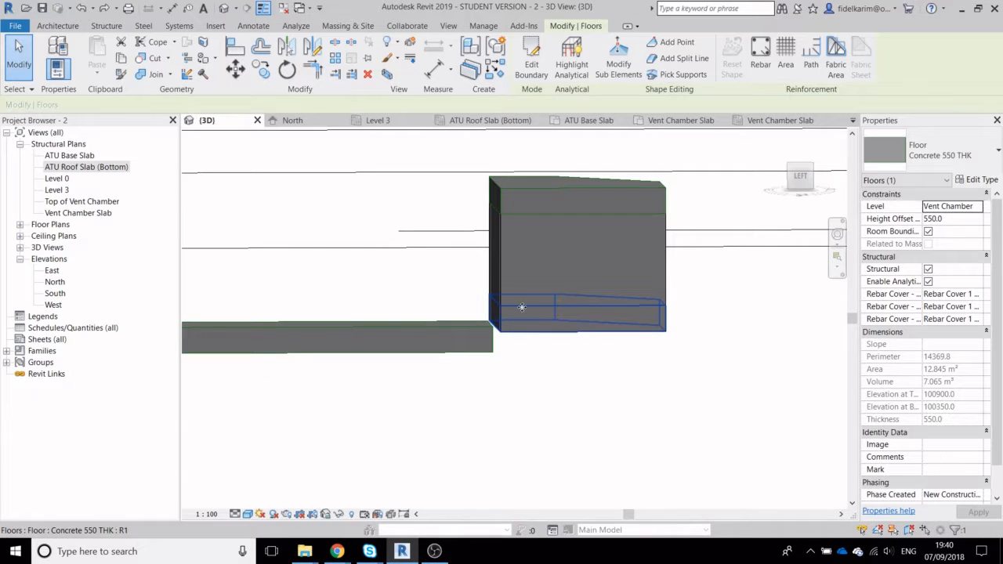
# Set the height offset of the vent chamber's bottom slab from its level to 0
pyautogui.click(571, 374)
pyautogui.click(557, 339)
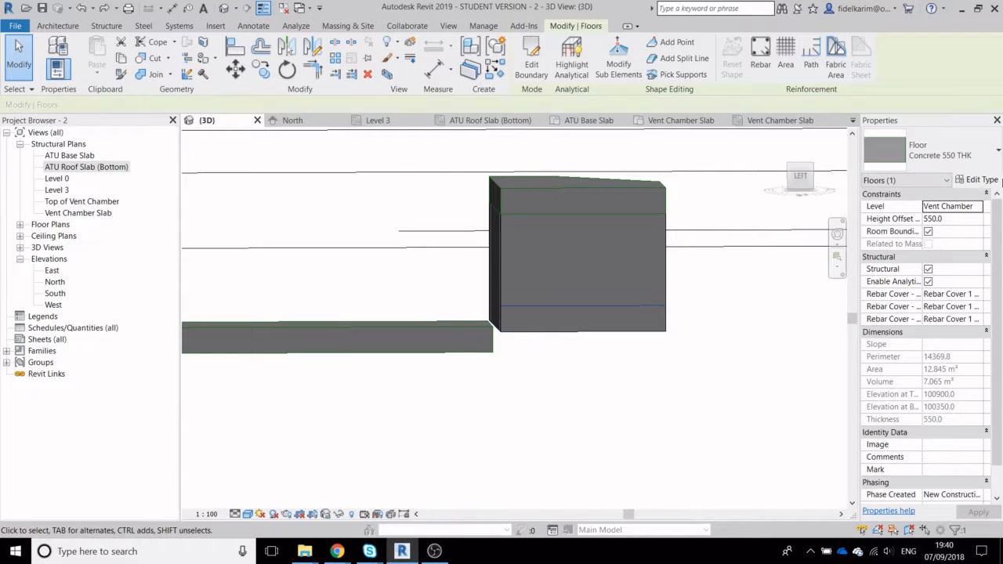
pyautogui.click(962, 221)
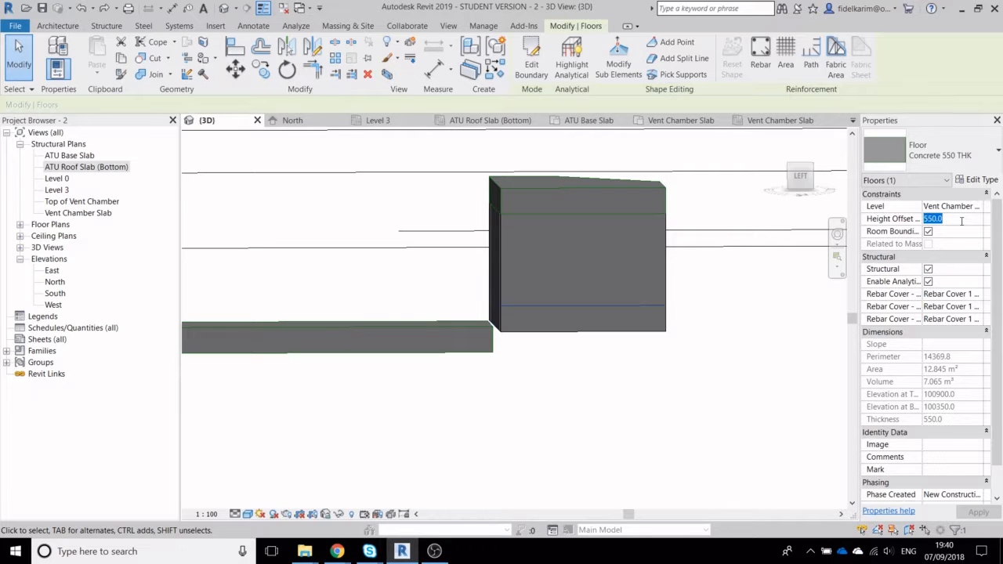
pyautogui.write('0.0')
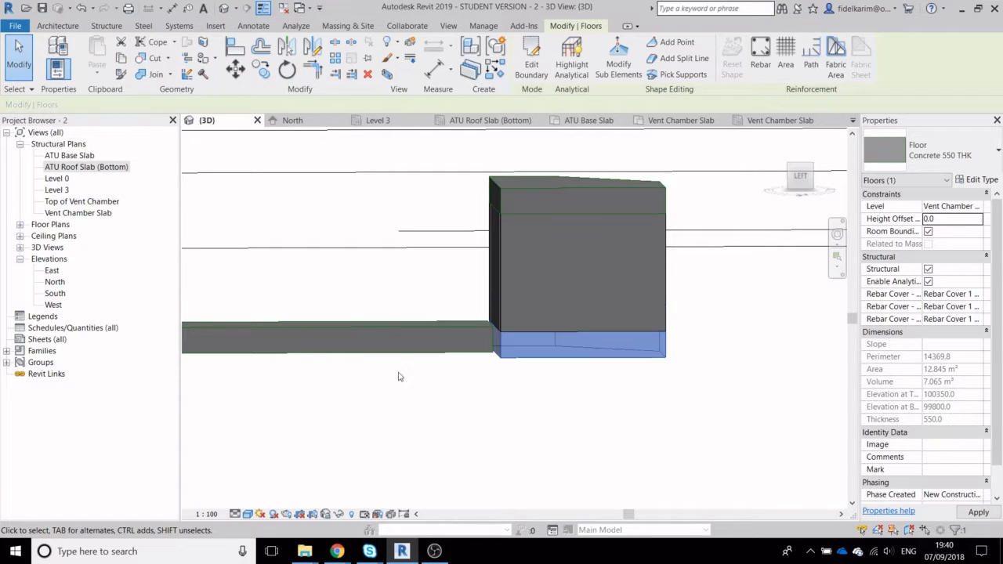
pyautogui.click(557, 392)
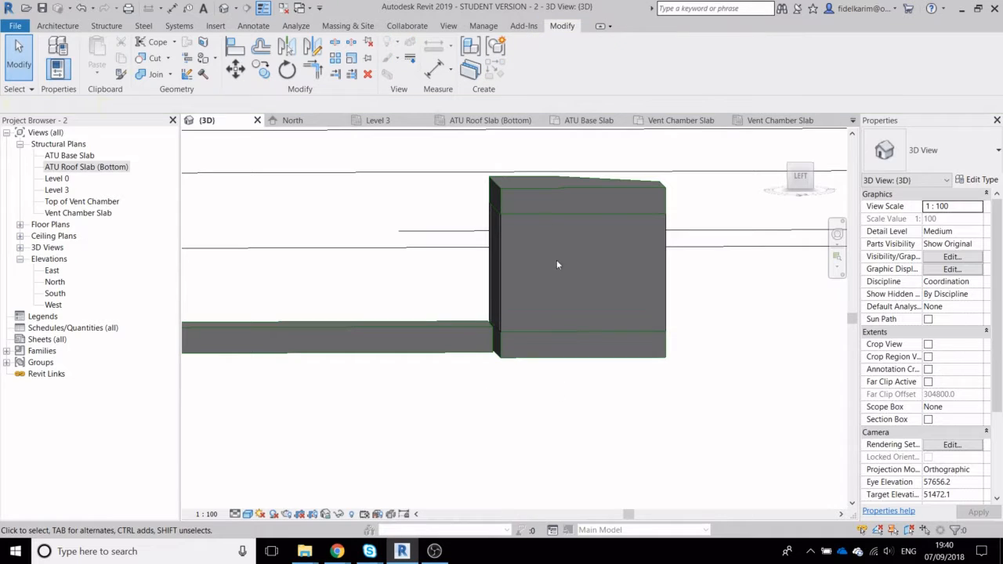
# Set the height offset of the vent chamber's top slab from its level to 0
pyautogui.click(536, 192)
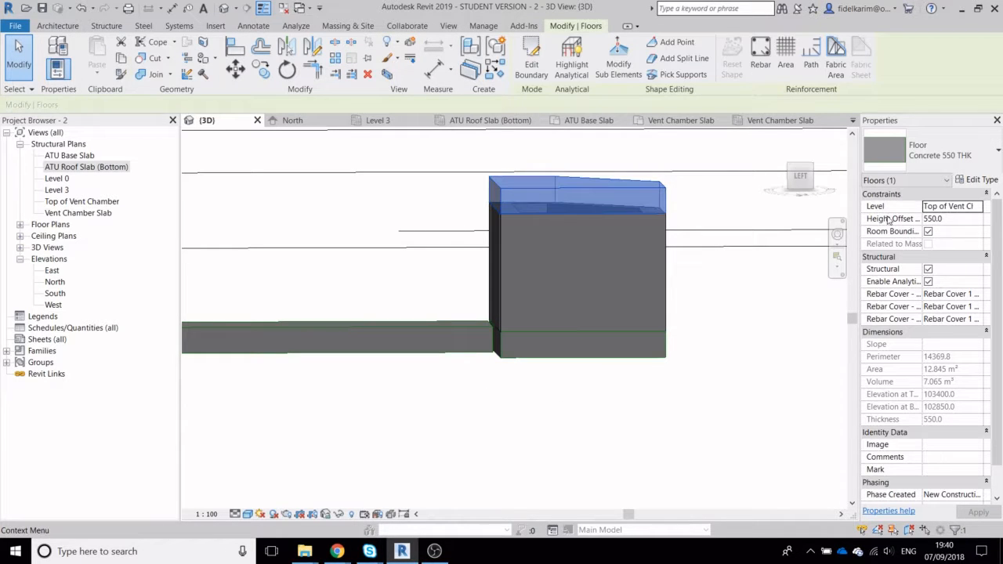
pyautogui.click(973, 218)
pyautogui.write('0')
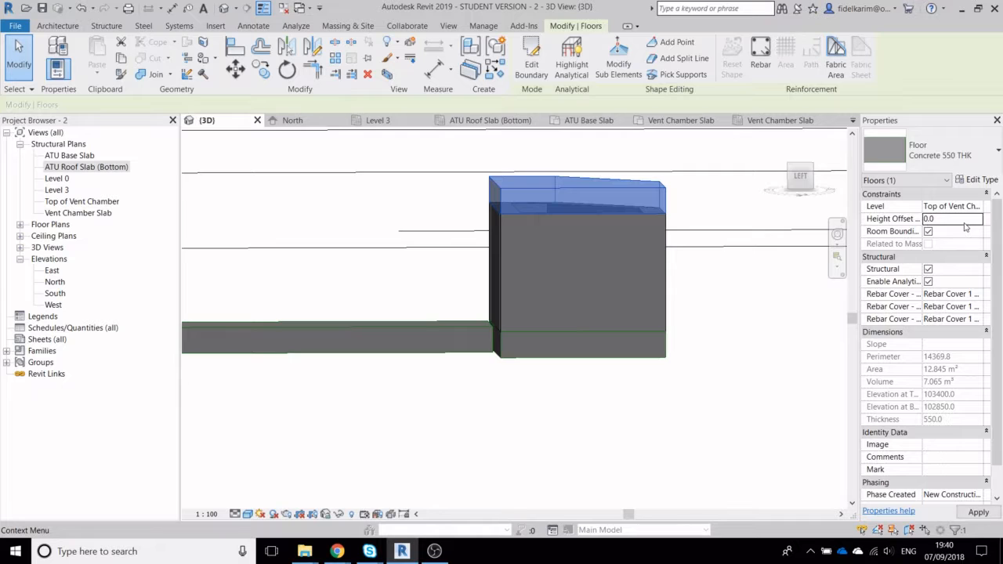
# Set the height offset of the vent chamber's top slab from its level to 550
pyautogui.press('Return')
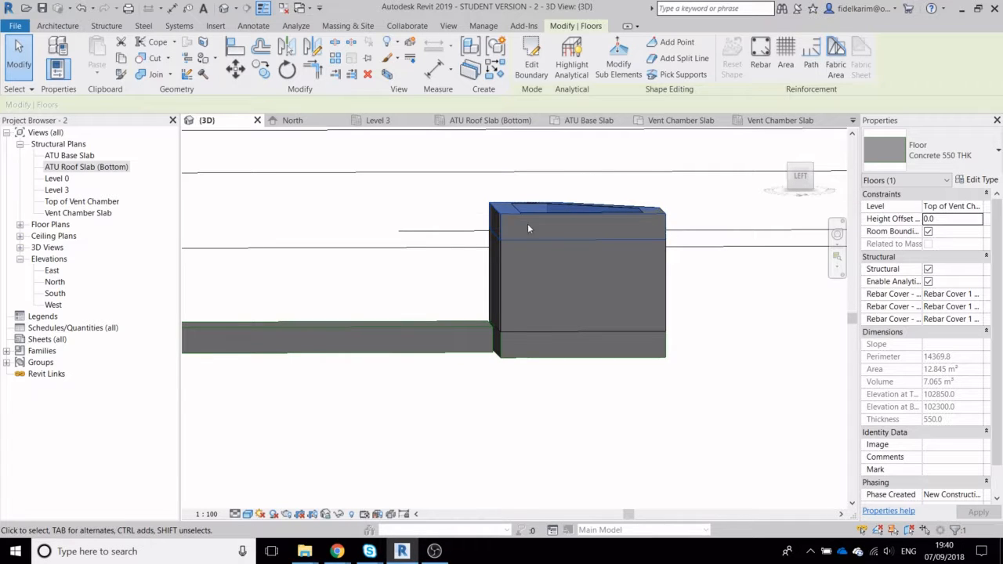
pyautogui.scroll(-4, 626, 230)
pyautogui.scroll(3, 580, 224)
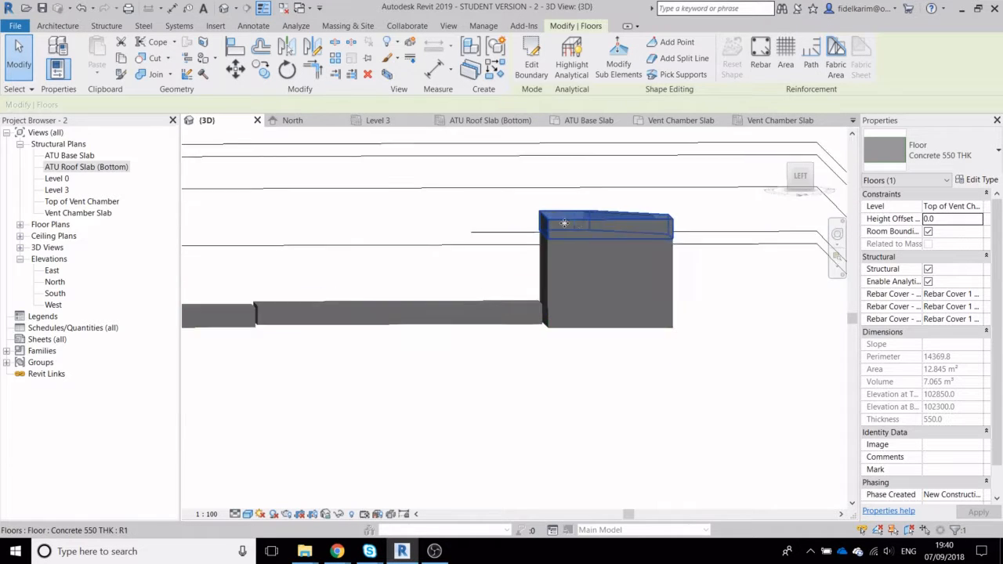
pyautogui.click(958, 218)
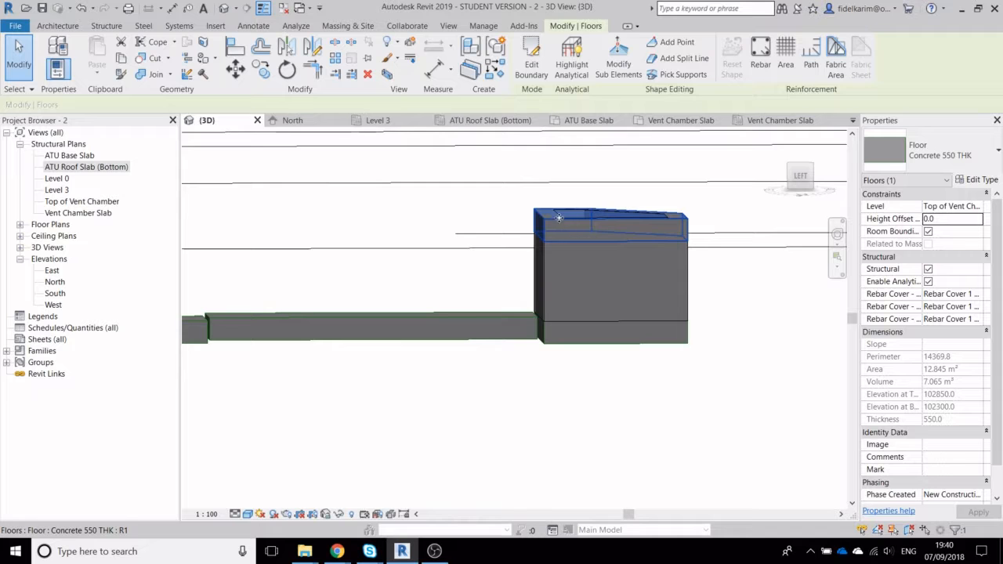
pyautogui.scroll(-1, 604, 218)
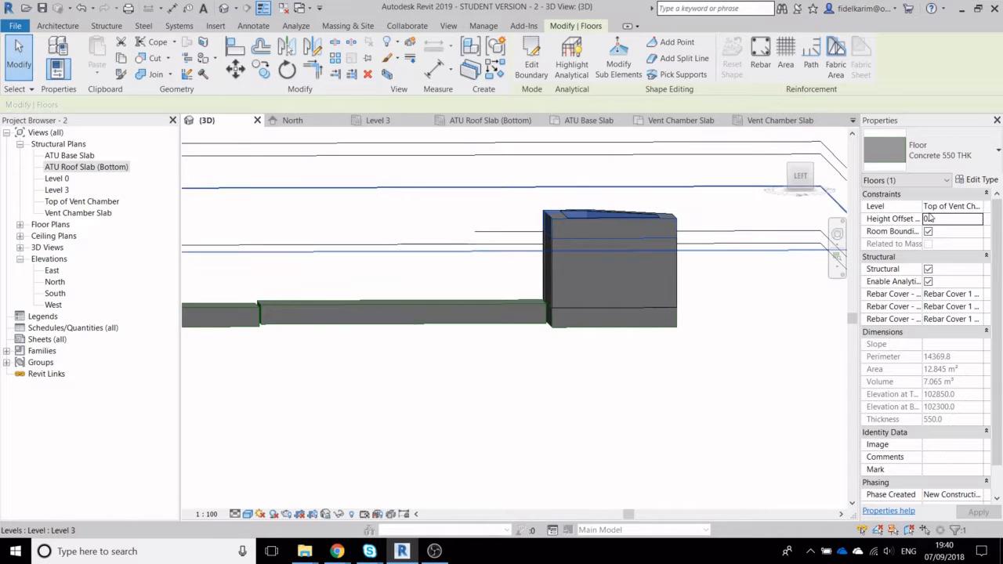
pyautogui.click(953, 218)
pyautogui.write('550')
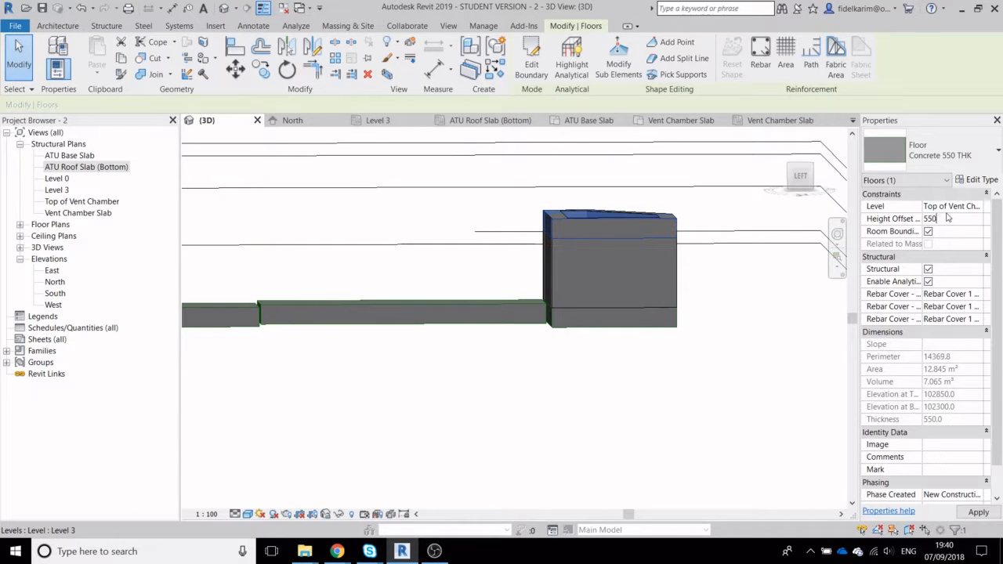
pyautogui.press('Return')
pyautogui.scroll(2, 592, 318)
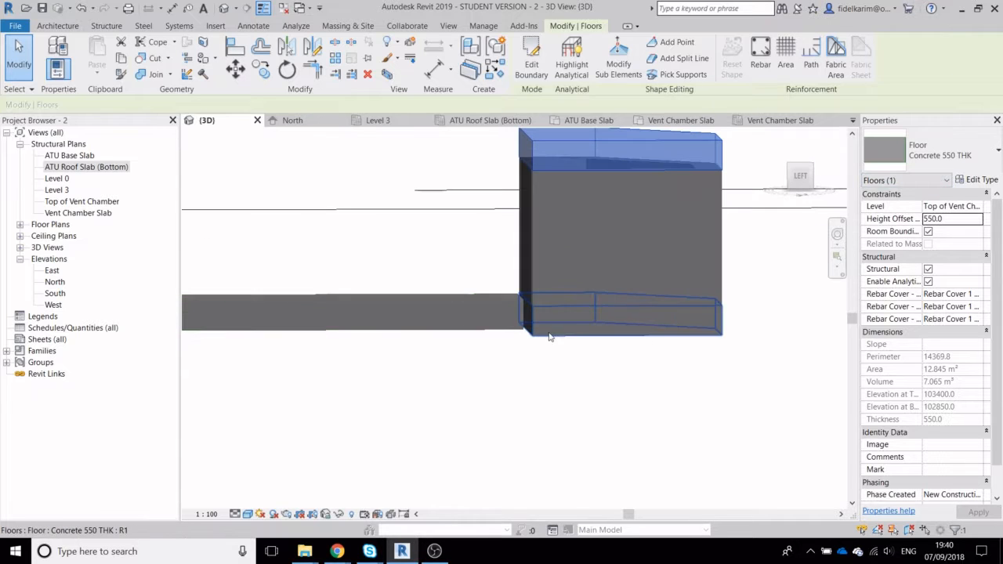
# Review the vent chamber, the connecting slabs and the ATU chamber in 3D, checking how their slabs line up
pyautogui.scroll(-5, 536, 327)
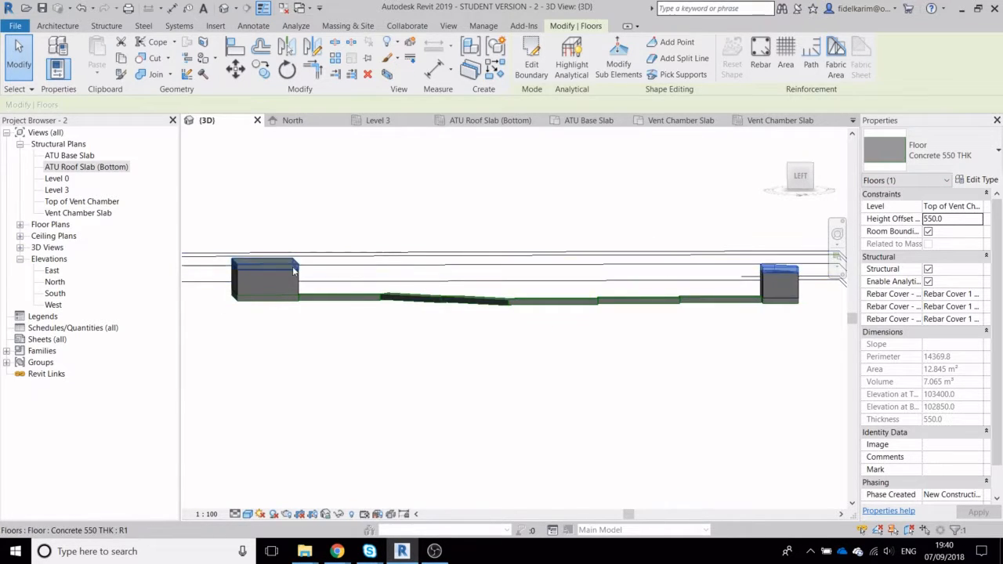
pyautogui.moveTo(785, 302); pyautogui.dragTo(695, 313, button='middle')
pyautogui.scroll(2, 694, 313)
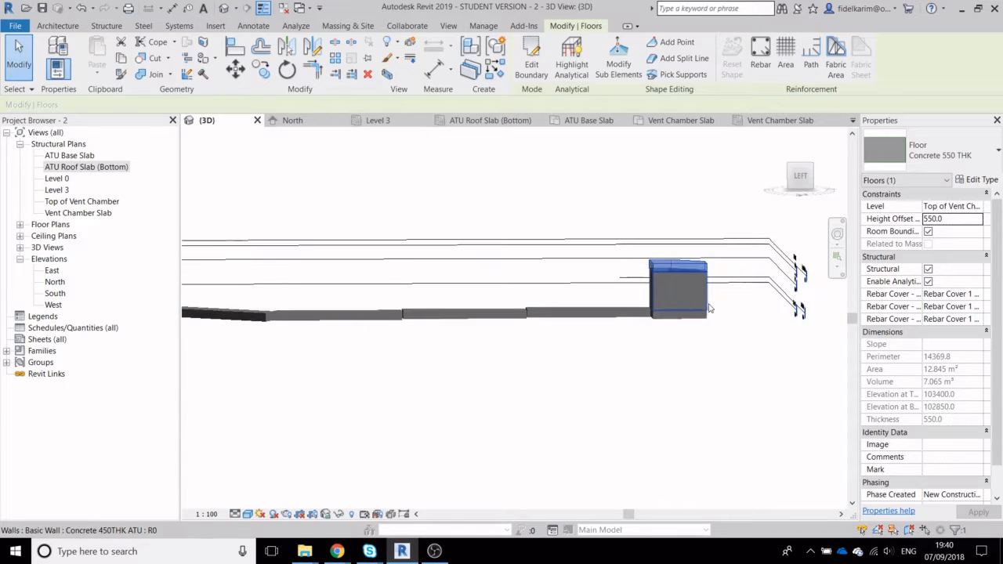
pyautogui.scroll(1, 654, 264)
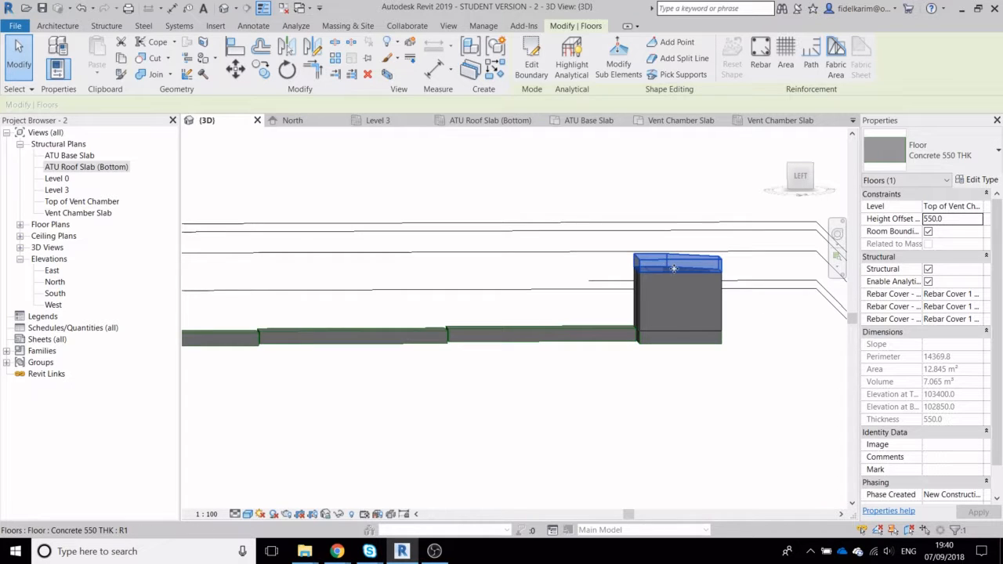
pyautogui.moveTo(676, 368); pyautogui.dragTo(709, 326, button='middle')
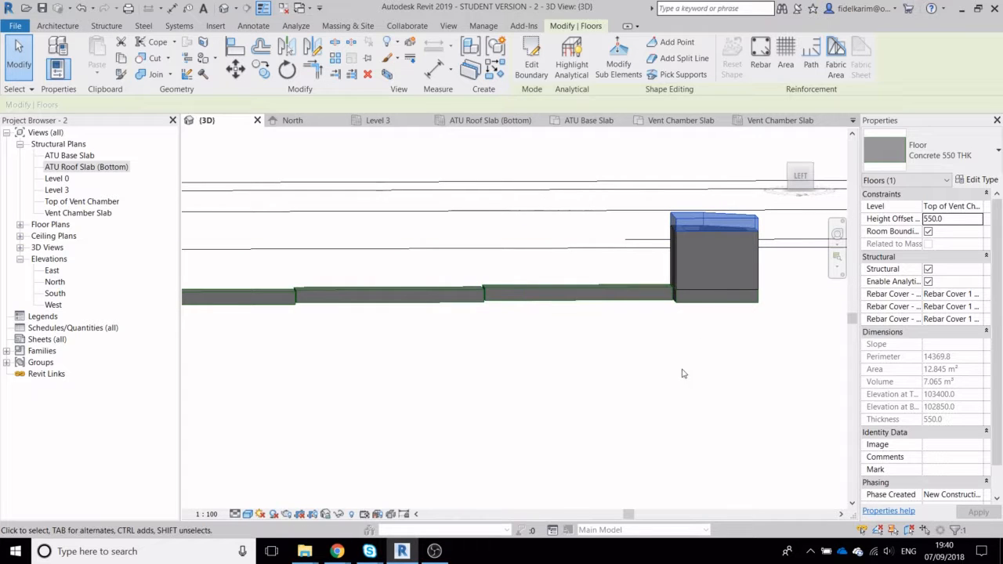
pyautogui.click(694, 301)
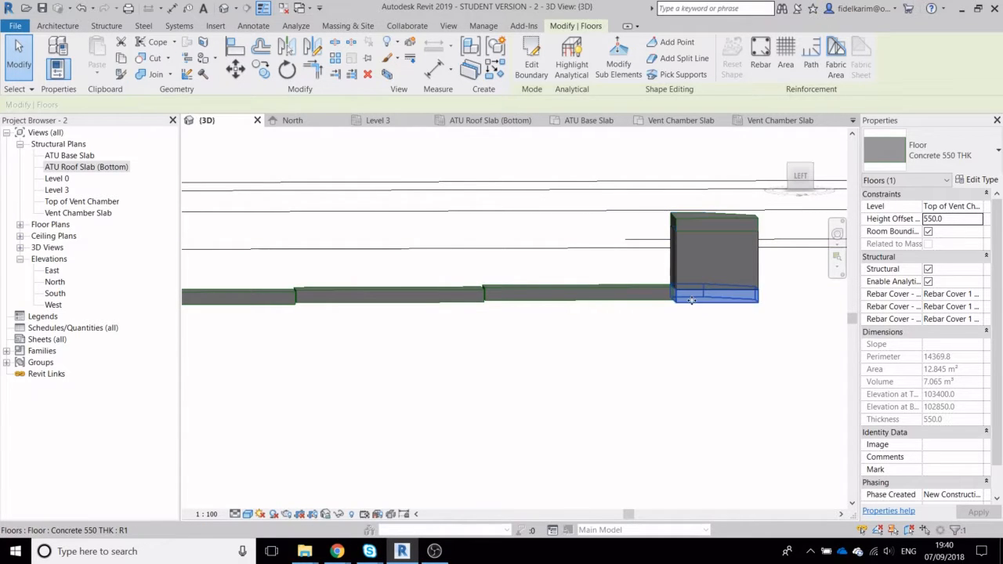
pyautogui.click(665, 340)
pyautogui.moveTo(665, 340); pyautogui.dragTo(544, 385, button='middle')
pyautogui.scroll(-4, 545, 383)
pyautogui.moveTo(619, 280); pyautogui.dragTo(546, 415, button='middle')
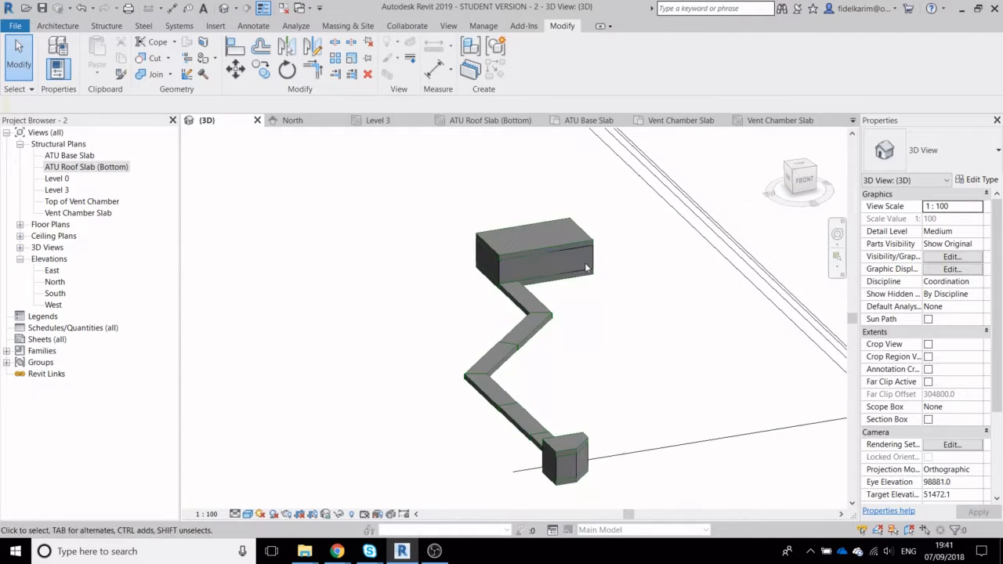
pyautogui.moveTo(584, 265); pyautogui.dragTo(597, 343, button='middle')
pyautogui.scroll(3, 510, 310)
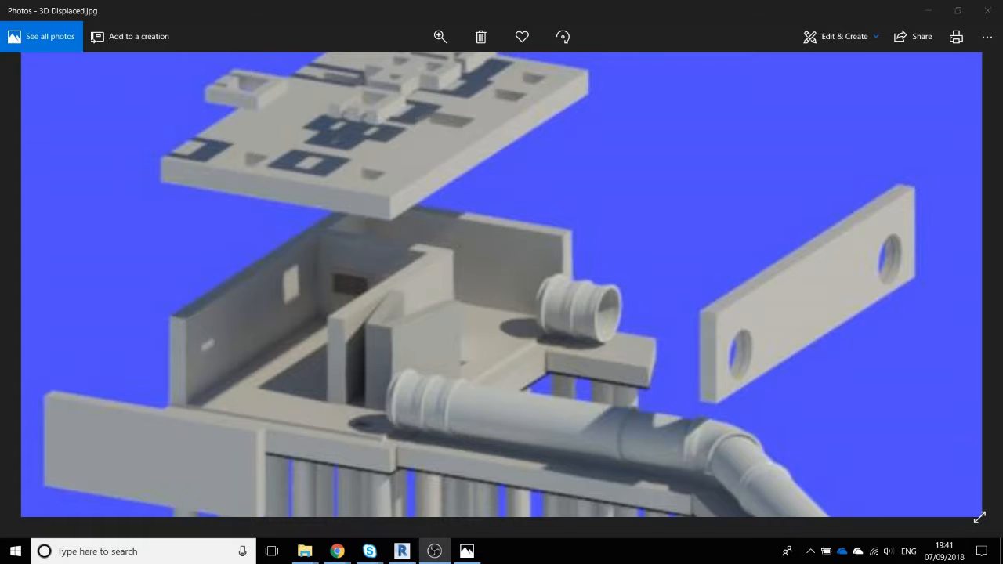
# Examine the reference image 3D Displaced.jpg in Photos for the ATU's roof openings and internal walls, and return to the Revit model
pyautogui.moveTo(725, 376); pyautogui.dragTo(705, 376)
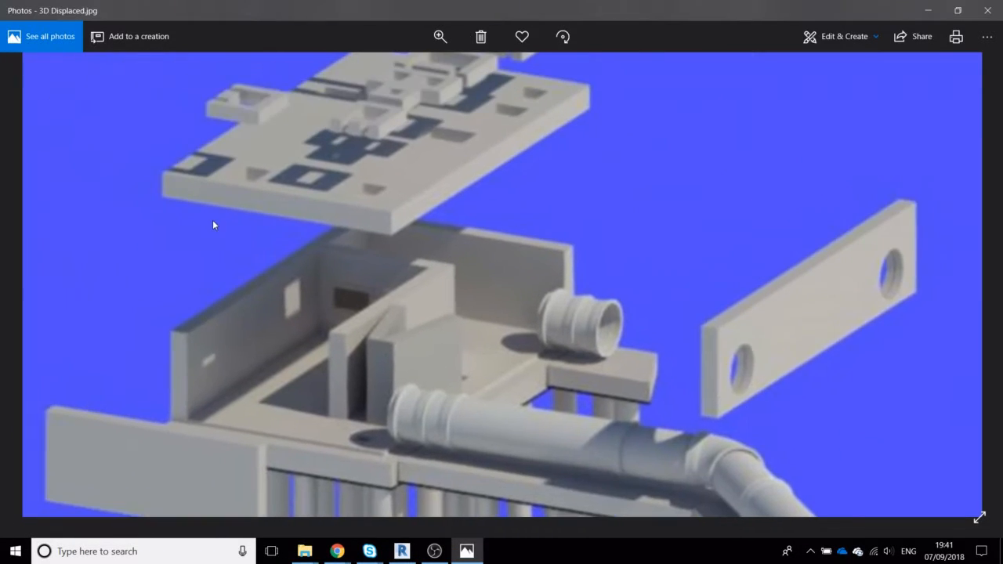
pyautogui.moveTo(213, 219); pyautogui.dragTo(280, 248)
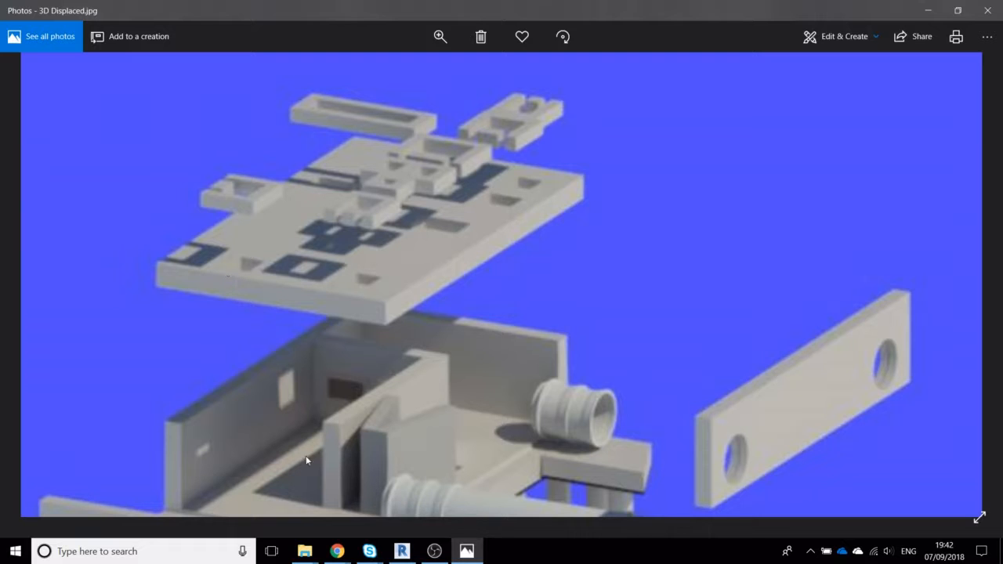
pyautogui.moveTo(298, 445); pyautogui.dragTo(300, 327)
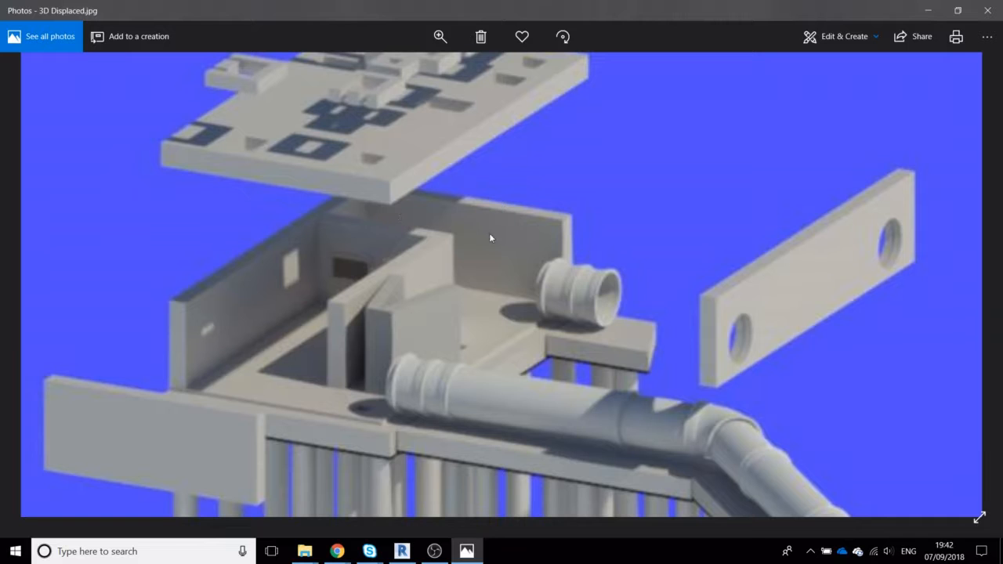
pyautogui.moveTo(436, 268); pyautogui.dragTo(448, 319)
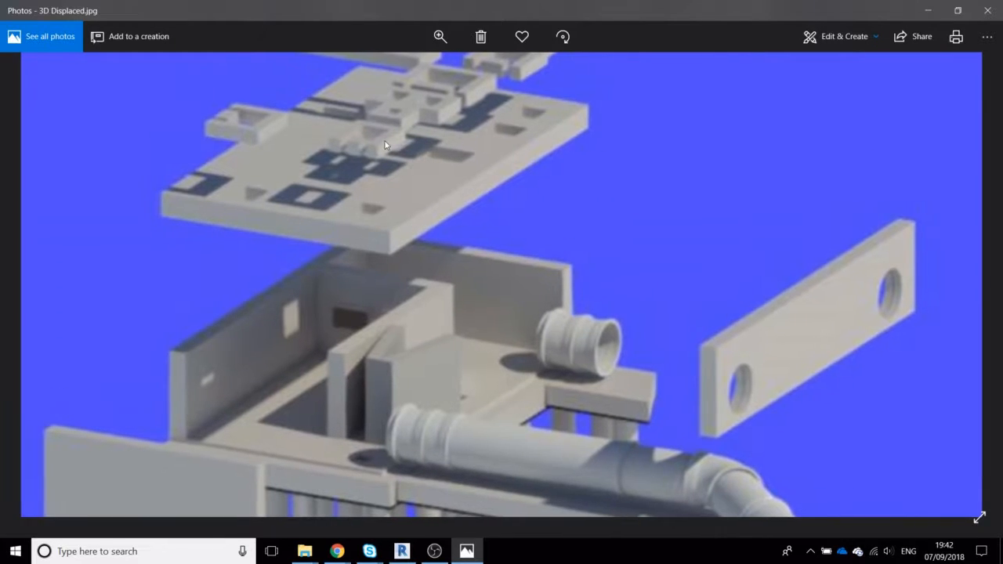
pyautogui.moveTo(353, 143); pyautogui.dragTo(345, 246)
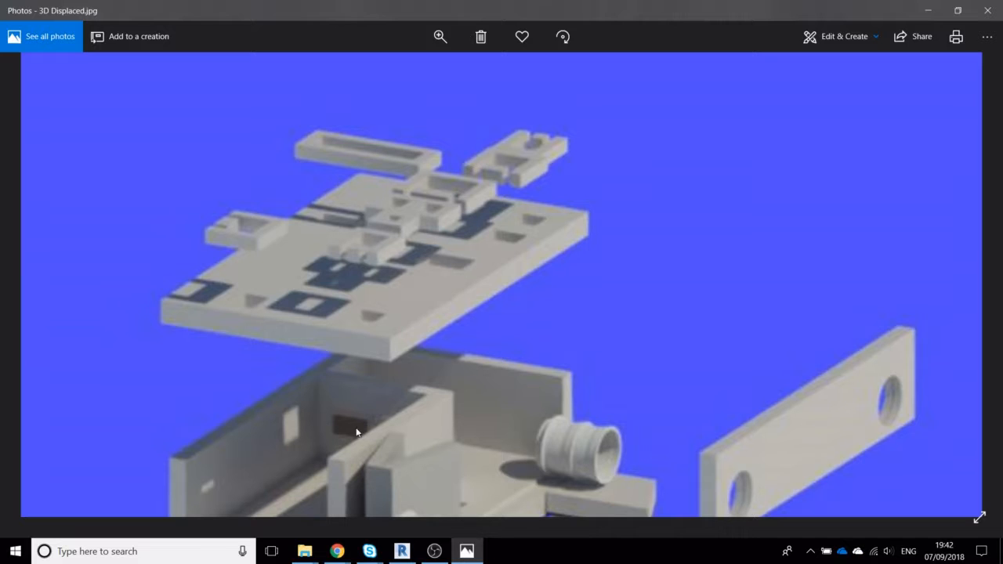
pyautogui.moveTo(481, 392); pyautogui.dragTo(468, 346)
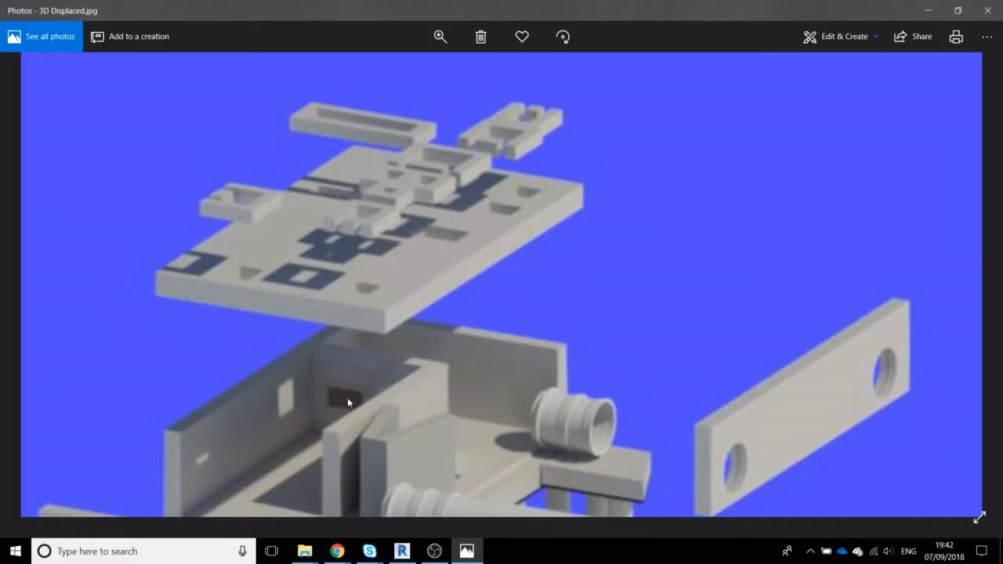
pyautogui.moveTo(468, 282); pyautogui.dragTo(394, 120)
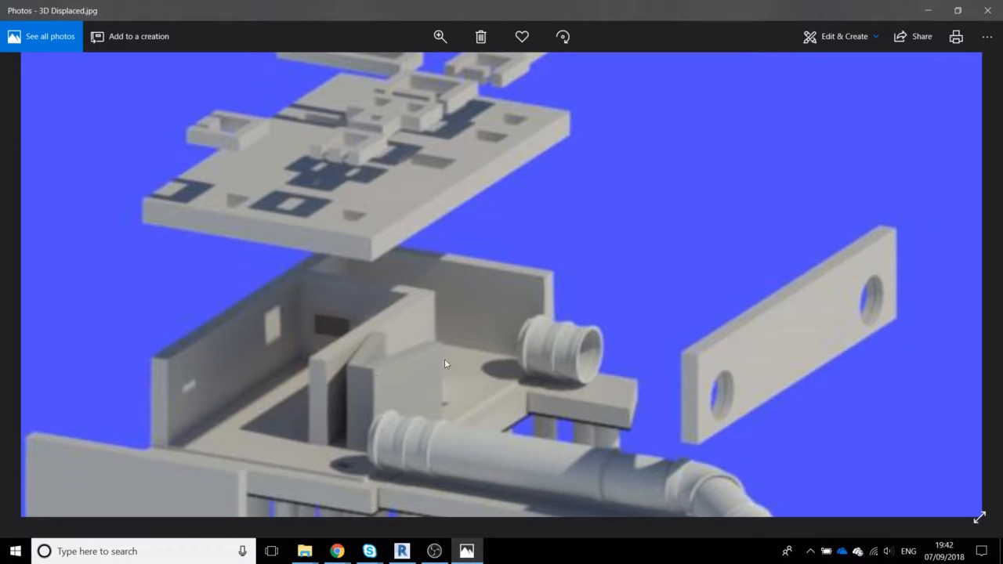
pyautogui.moveTo(449, 363); pyautogui.dragTo(427, 394)
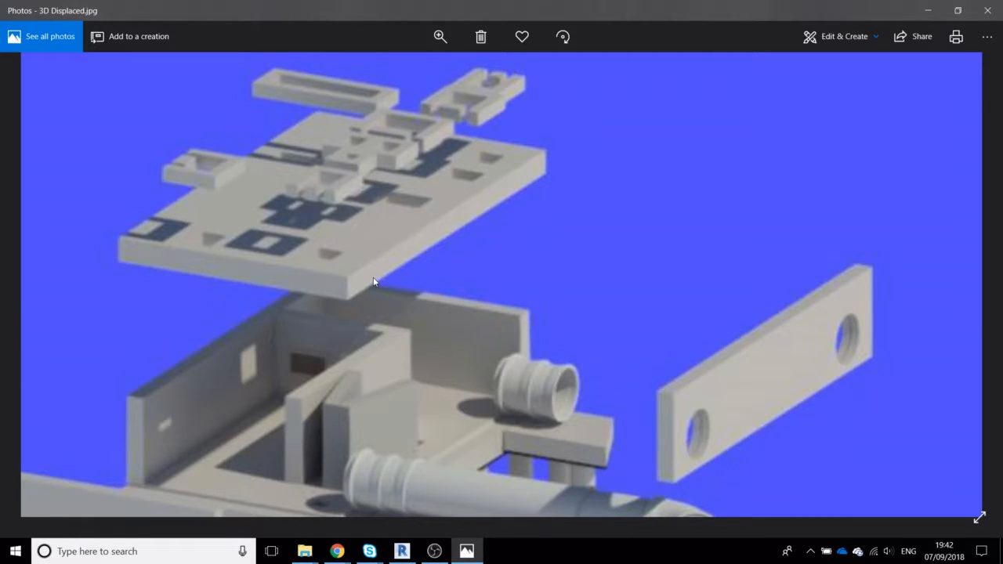
pyautogui.click(938, 14)
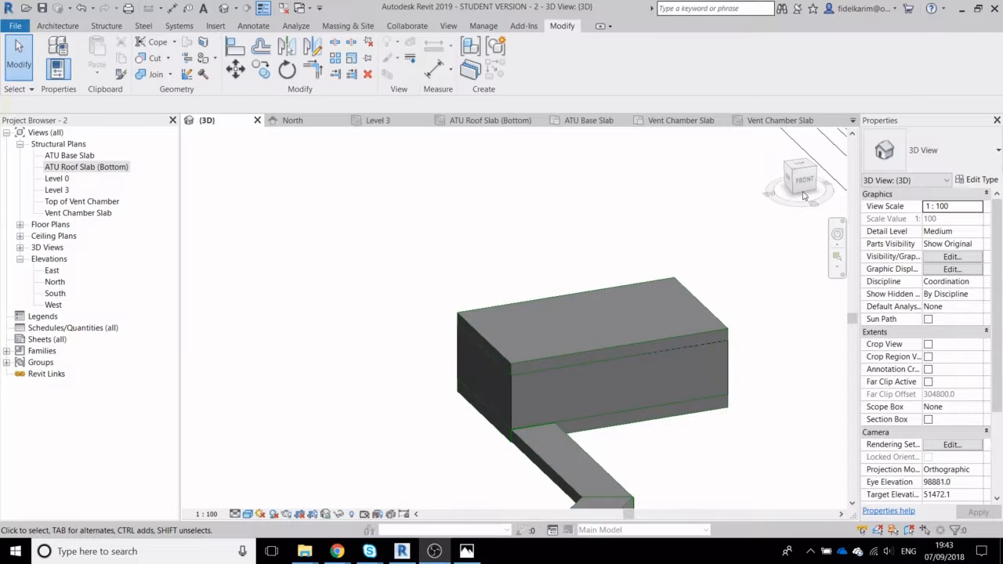
# Open the ATU roof slab's boundary for editing and show it in the ATU Roof Slab (Bottom) structural plan
pyautogui.moveTo(548, 272); pyautogui.dragTo(468, 230, button='middle')
pyautogui.doubleClick(472, 251)
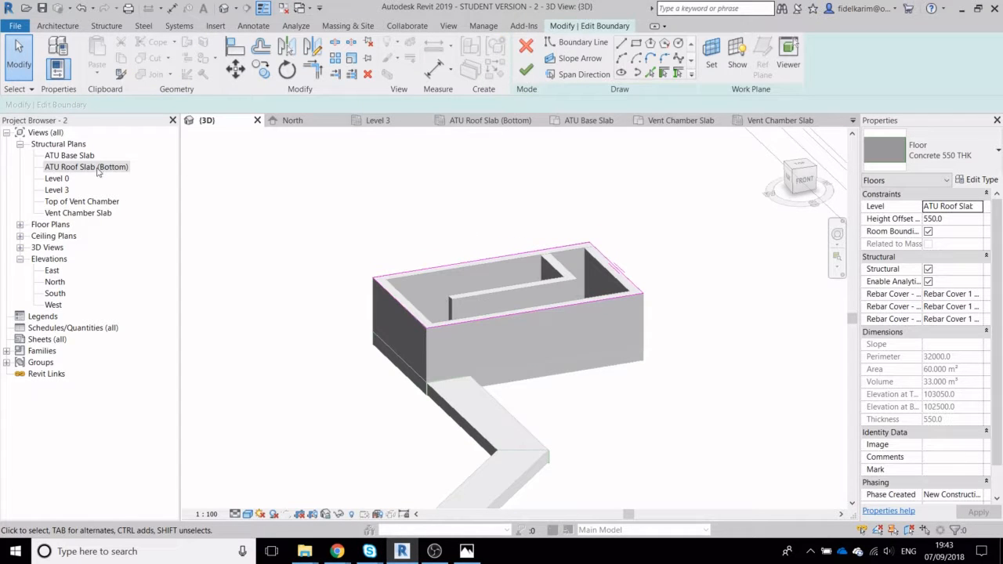
pyautogui.doubleClick(98, 169)
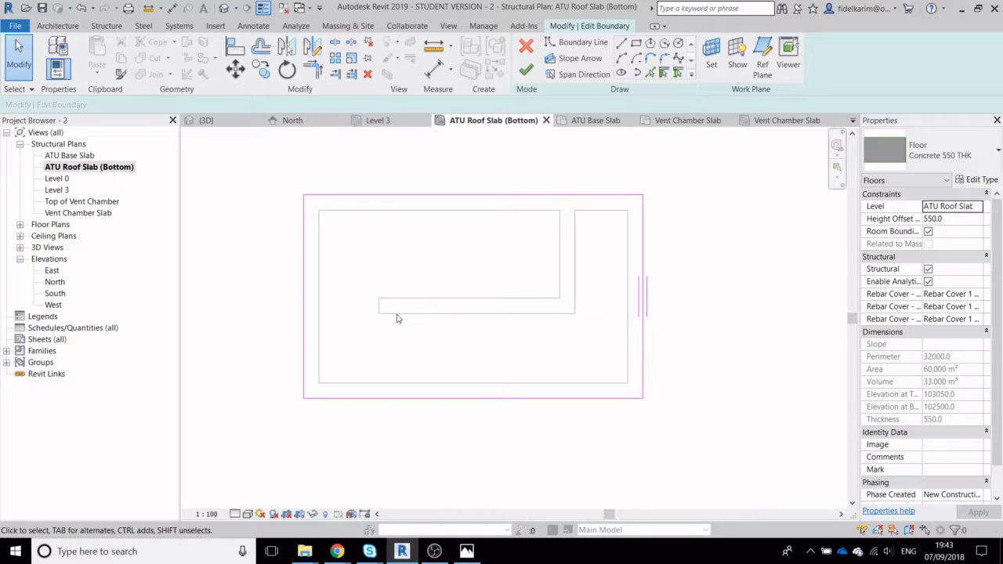
# Sketch two rectangular roof openings, about 1100 by 1700 in the upper-left inner corner and about 1200 by 1000 near the lower-left inner corner
pyautogui.click(636, 43)
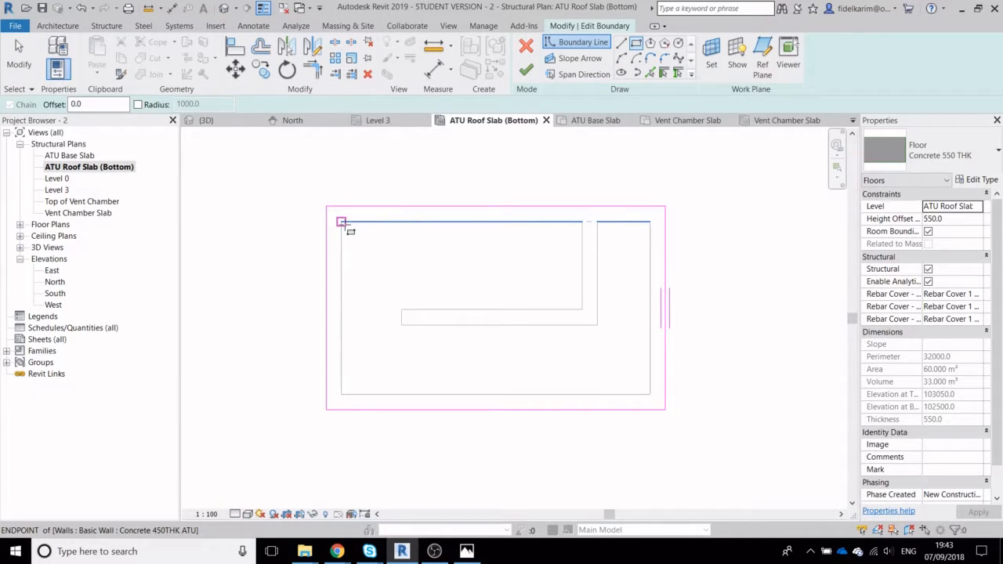
pyautogui.click(341, 223)
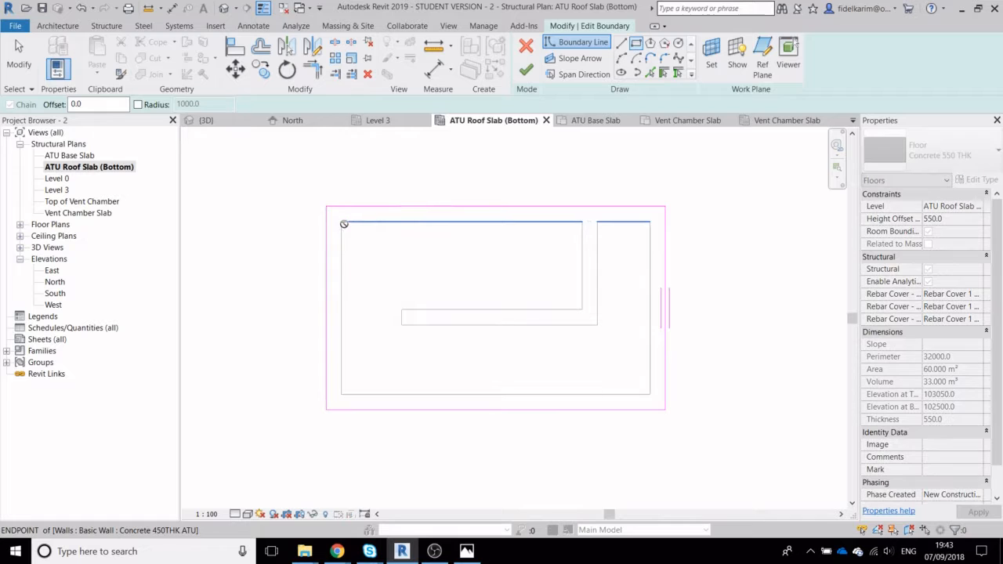
pyautogui.click(379, 278)
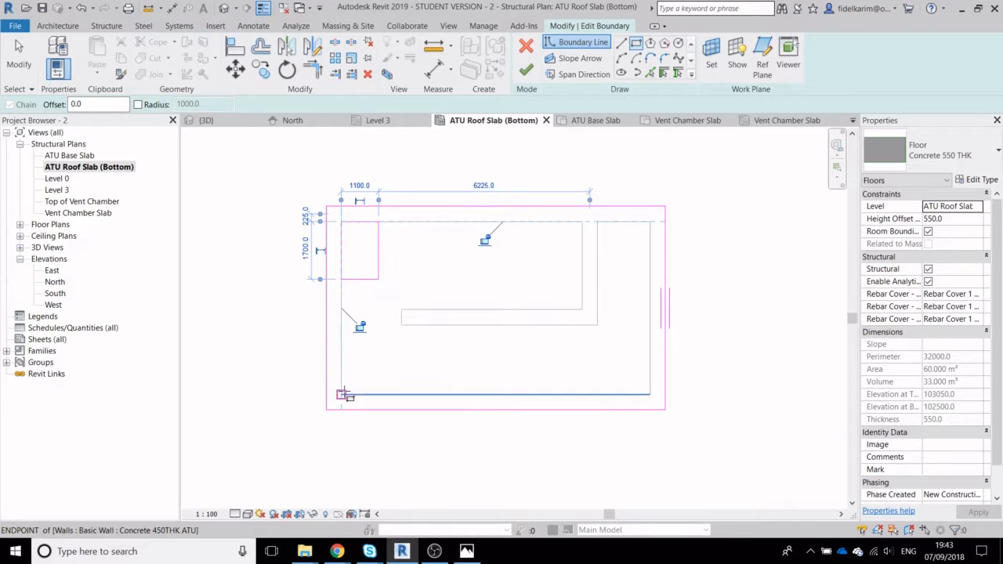
pyautogui.click(351, 353)
pyautogui.click(391, 386)
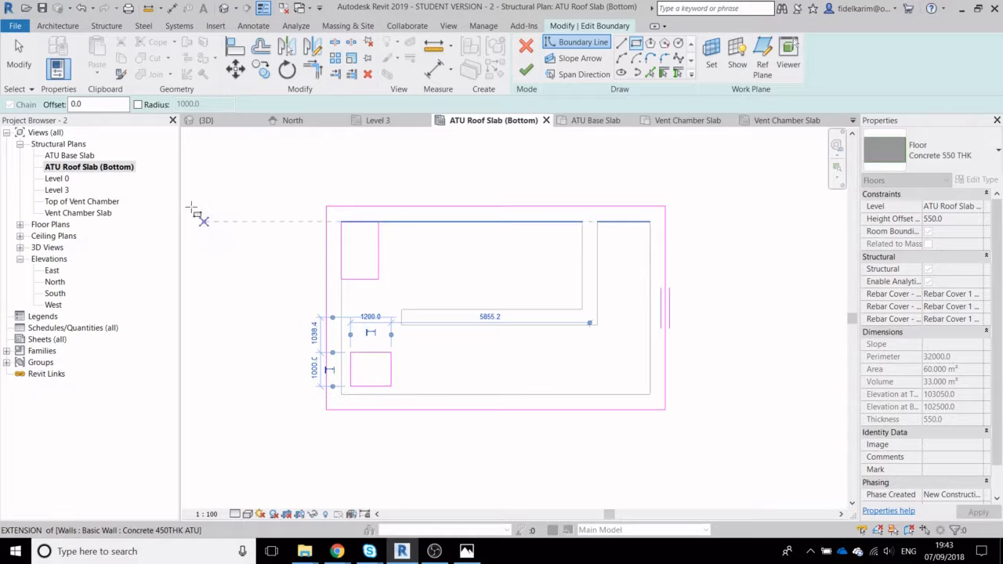
pyautogui.press('Escape')
pyautogui.press('Escape')
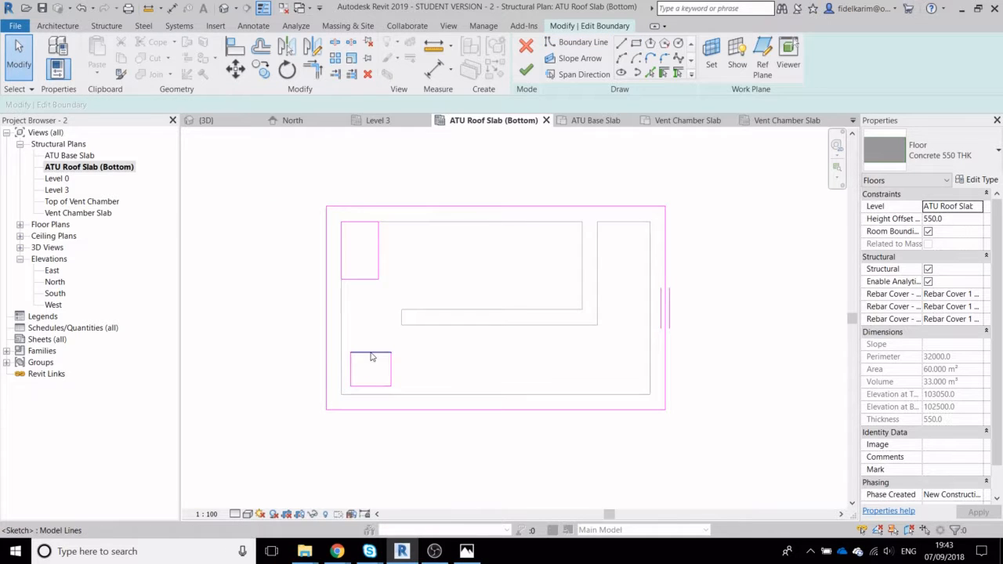
# Shorten the upper-left roof opening by moving its lower edge upward, using the lower-left opening's depth as reference
pyautogui.click(371, 354)
pyautogui.scroll(5, 375, 384)
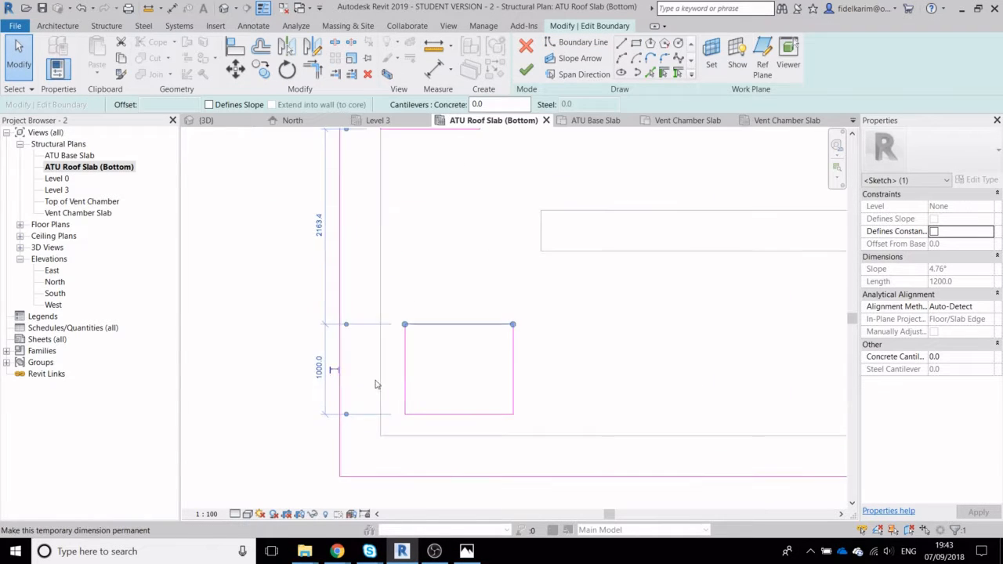
pyautogui.scroll(-5, 375, 384)
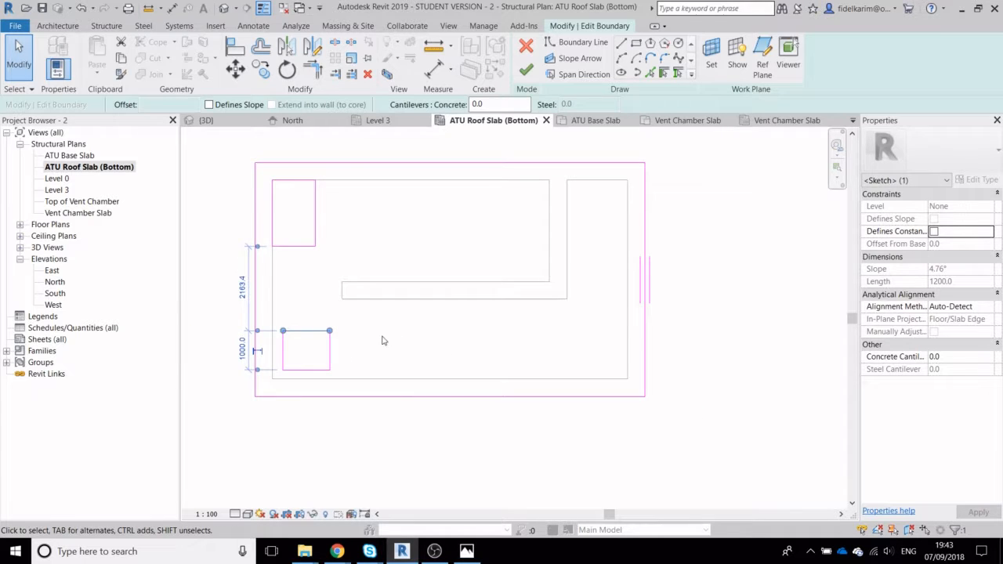
pyautogui.click(383, 340)
pyautogui.click(287, 246)
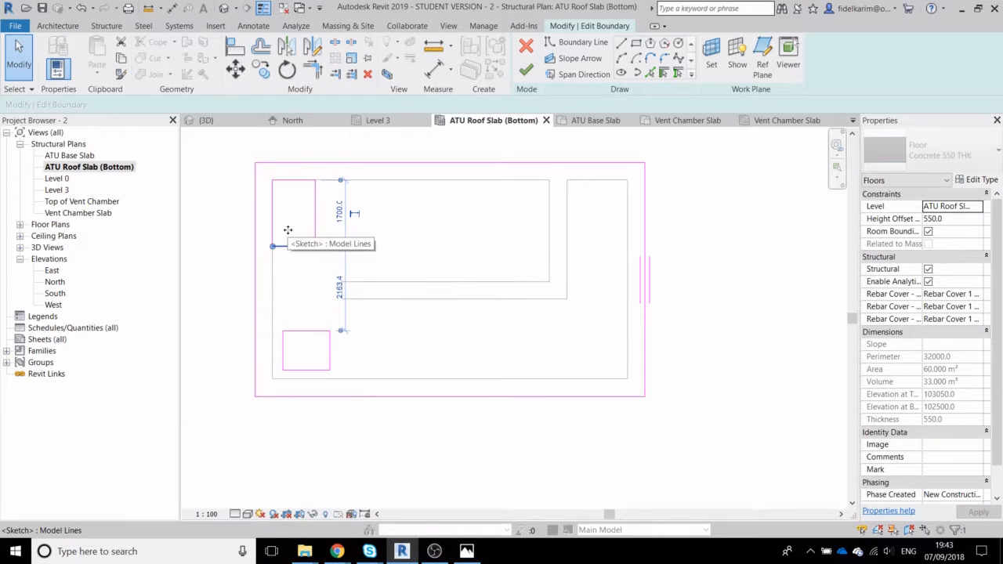
pyautogui.moveTo(287, 230); pyautogui.dragTo(287, 219)
pyautogui.click(375, 229)
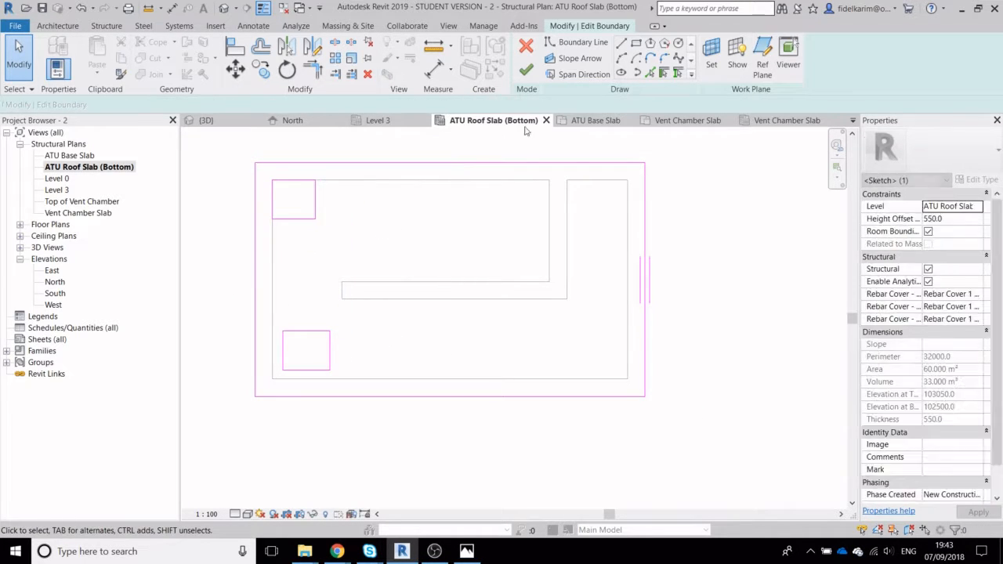
# Add a boundary line offset 50 from the internal vertical wall's left face in the roof slab sketch
pyautogui.click(622, 45)
pyautogui.scroll(3, 548, 180)
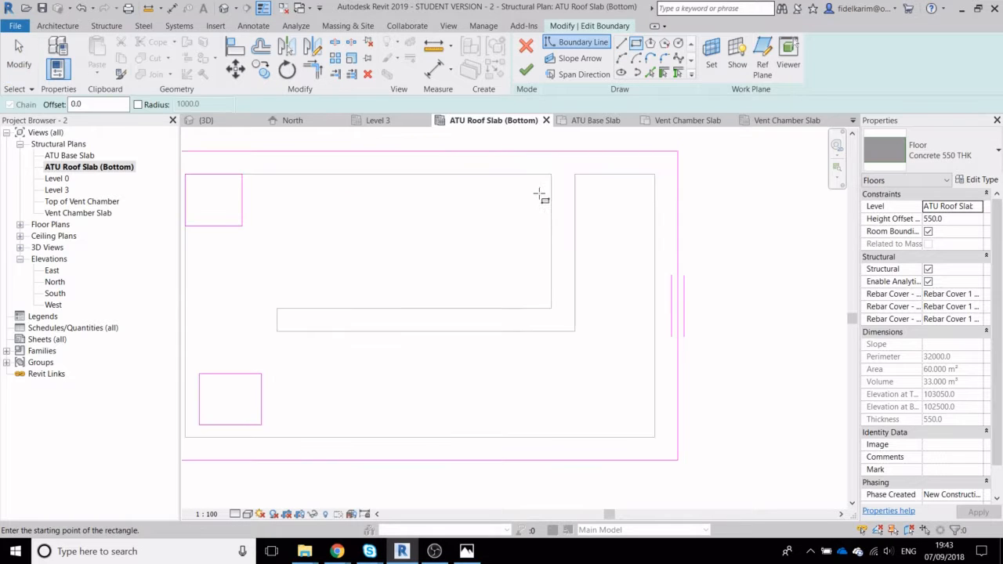
pyautogui.click(651, 73)
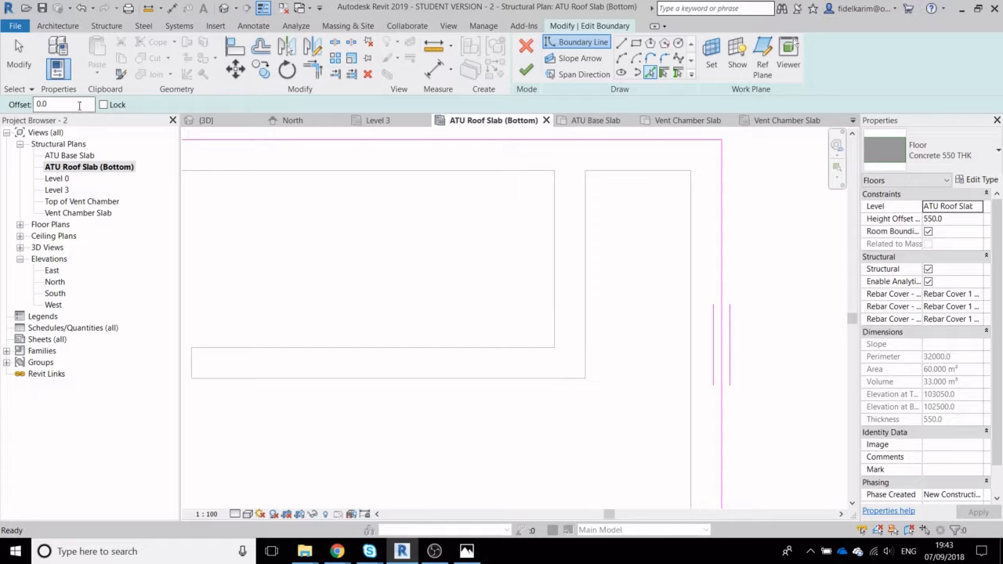
pyautogui.moveTo(80, 104); pyautogui.dragTo(35, 105)
pyautogui.write('5')
pyautogui.click(552, 245)
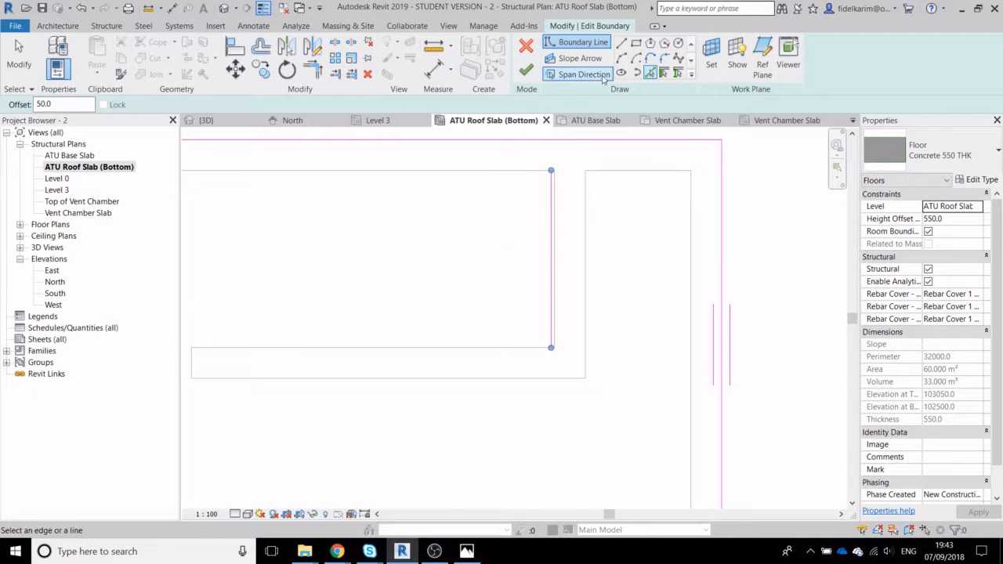
# Add boundary lines with 0 offset along the upper outer wall's inner face and the internal horizontal wall's upper face
pyautogui.click(651, 74)
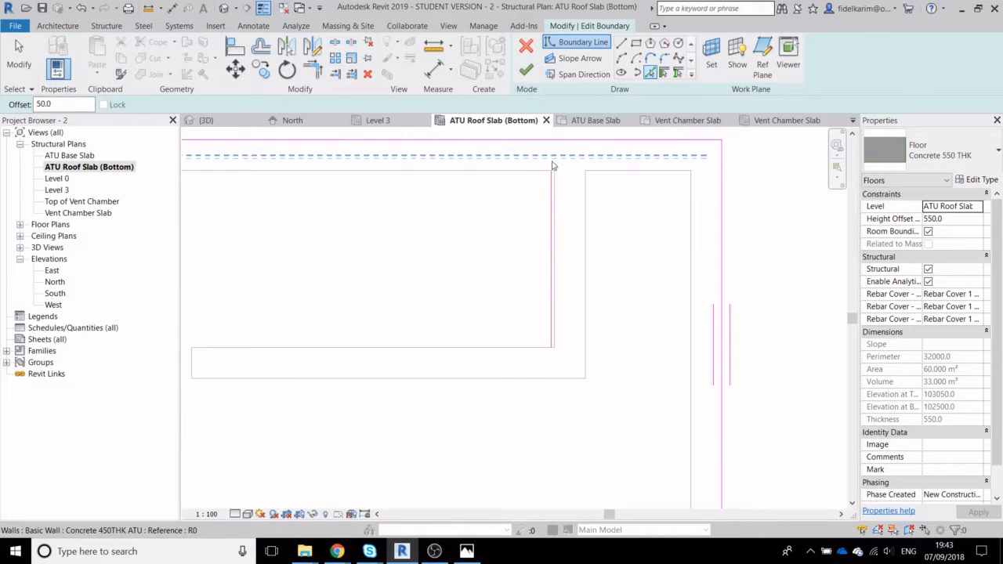
pyautogui.doubleClick(46, 104)
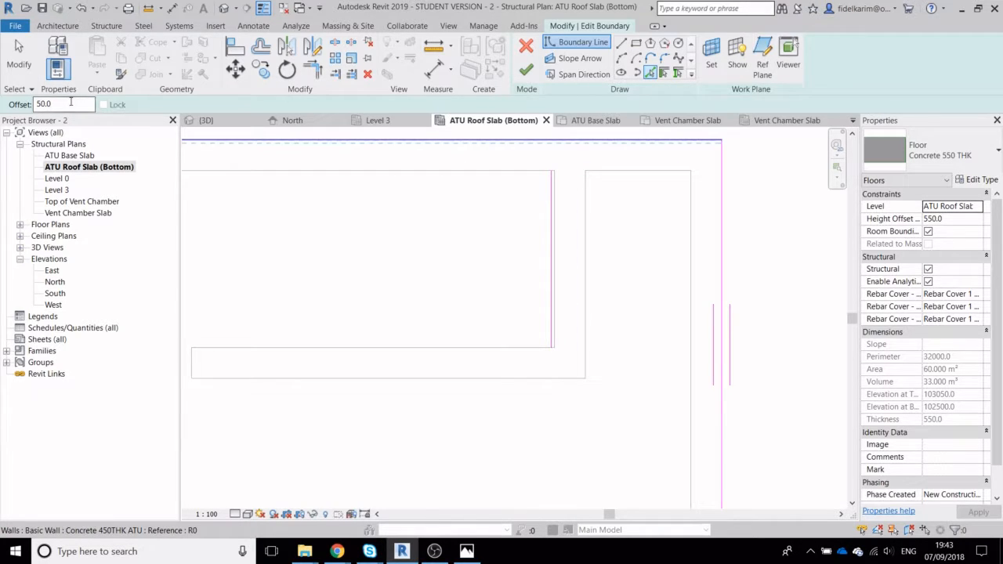
pyautogui.write('0.0')
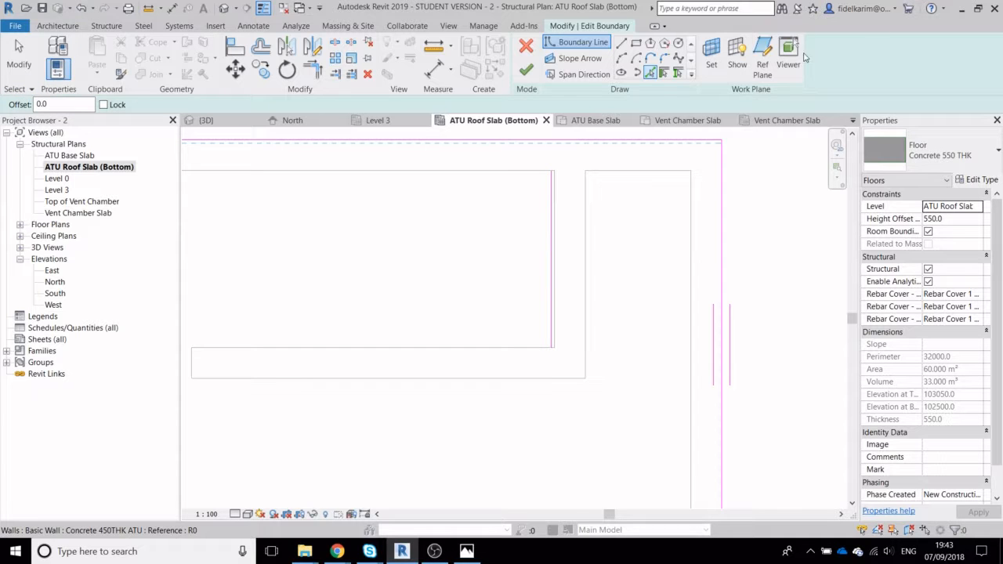
pyautogui.click(537, 180)
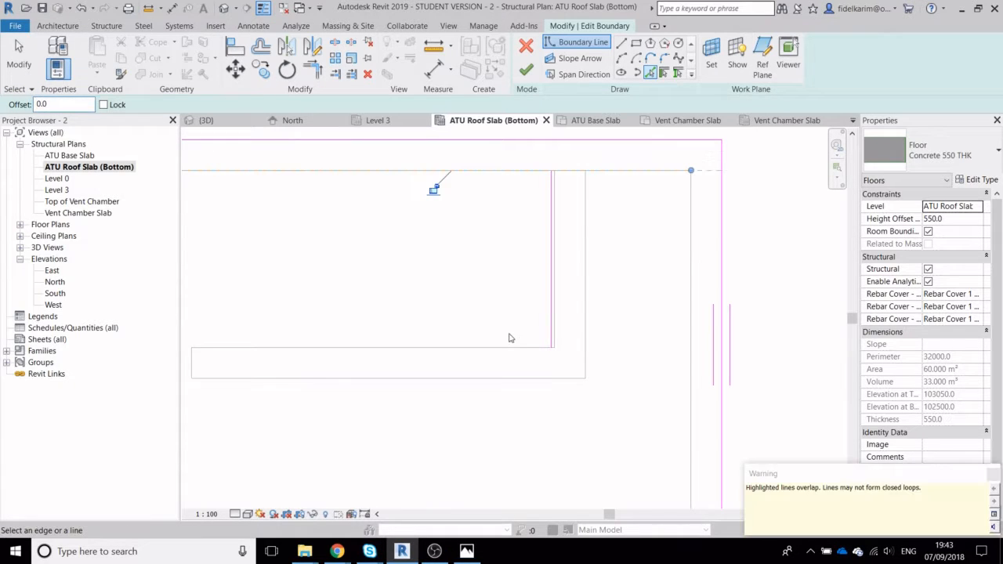
pyautogui.click(993, 475)
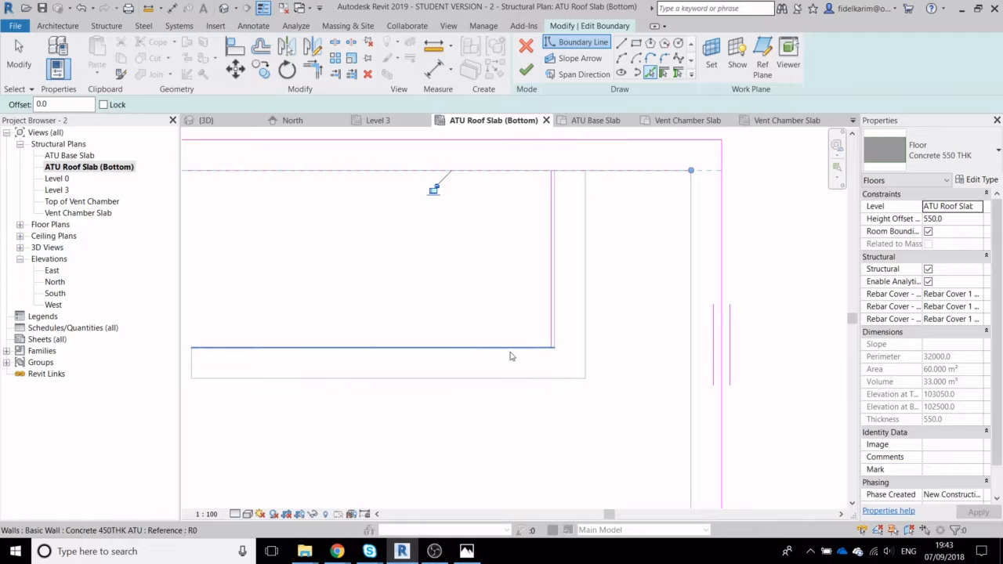
pyautogui.click(533, 348)
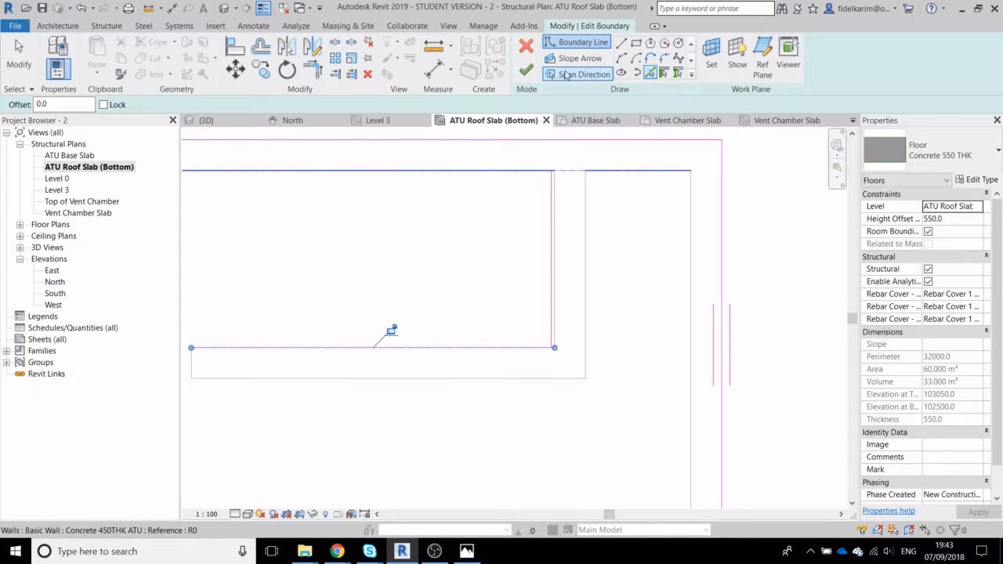
# Draw a vertical boundary line 500 left of the offset line, spanning between the two horizontal boundary lines
pyautogui.click(621, 42)
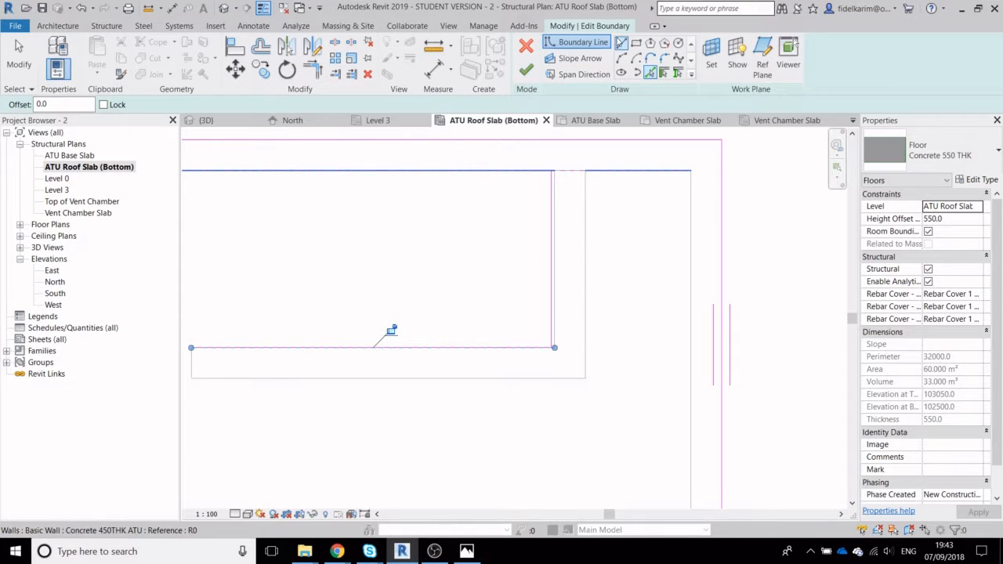
pyautogui.click(515, 170)
pyautogui.click(516, 347)
pyautogui.press('Escape')
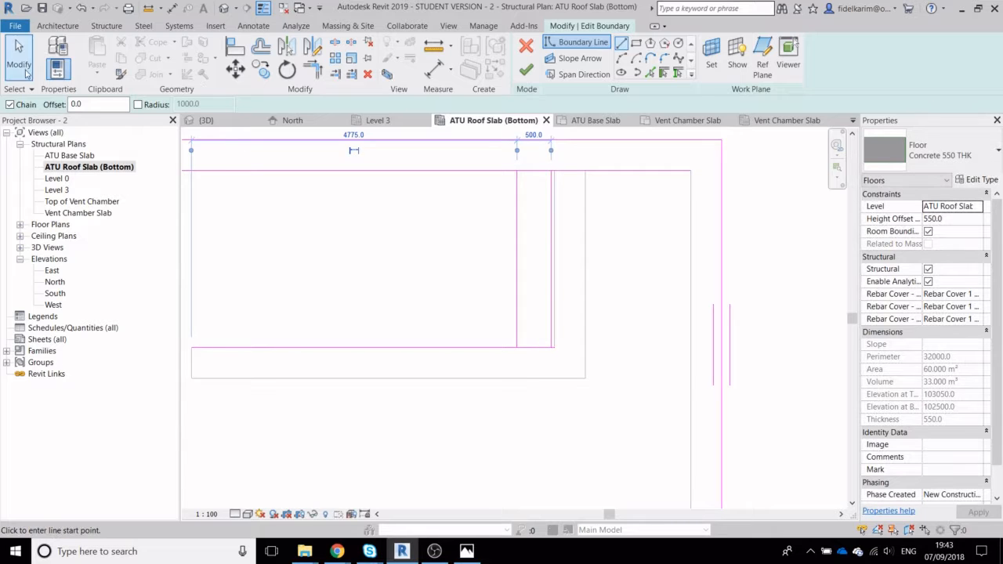
# Trim the upper and lower boundary lines to the vertical lines to form the narrow opening beside the internal wall
pyautogui.click(25, 71)
pyautogui.click(311, 71)
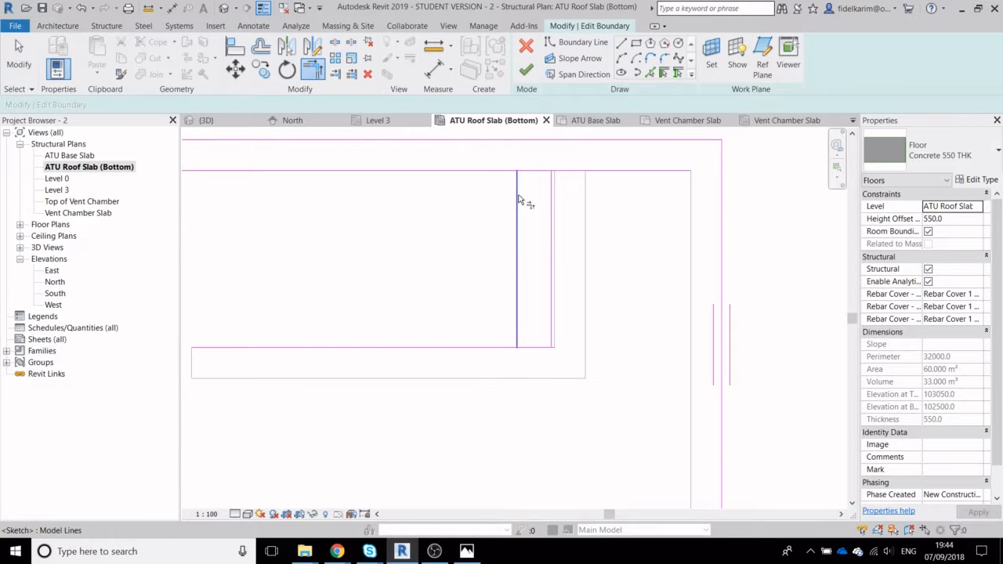
pyautogui.click(532, 171)
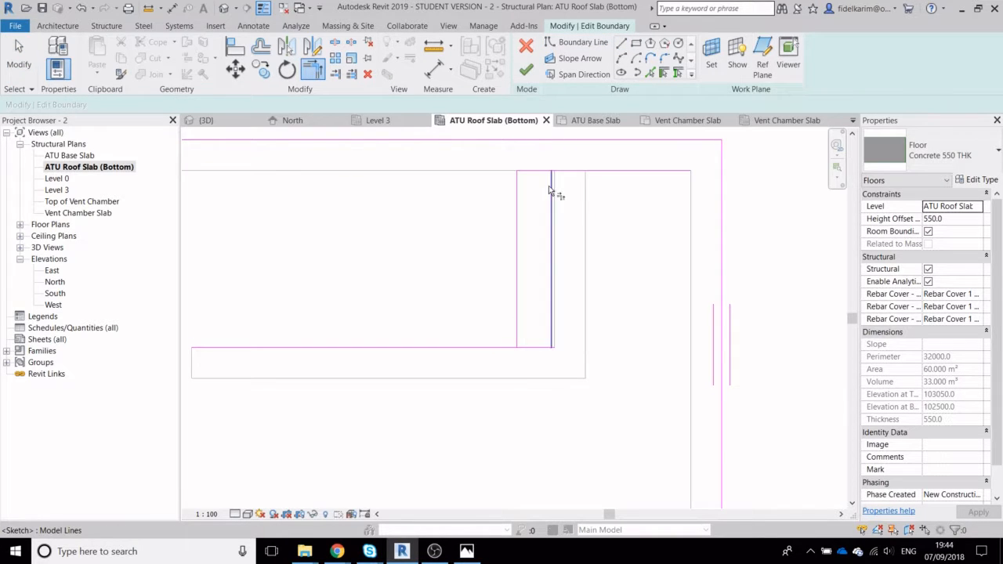
pyautogui.click(530, 350)
pyautogui.scroll(-3, 536, 338)
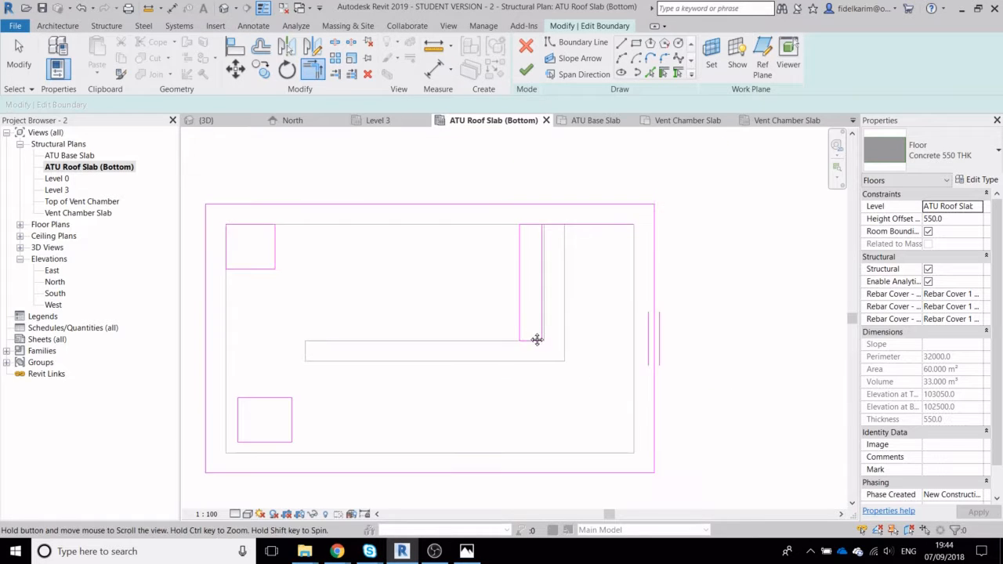
pyautogui.scroll(3, 542, 192)
pyautogui.scroll(-4, 551, 228)
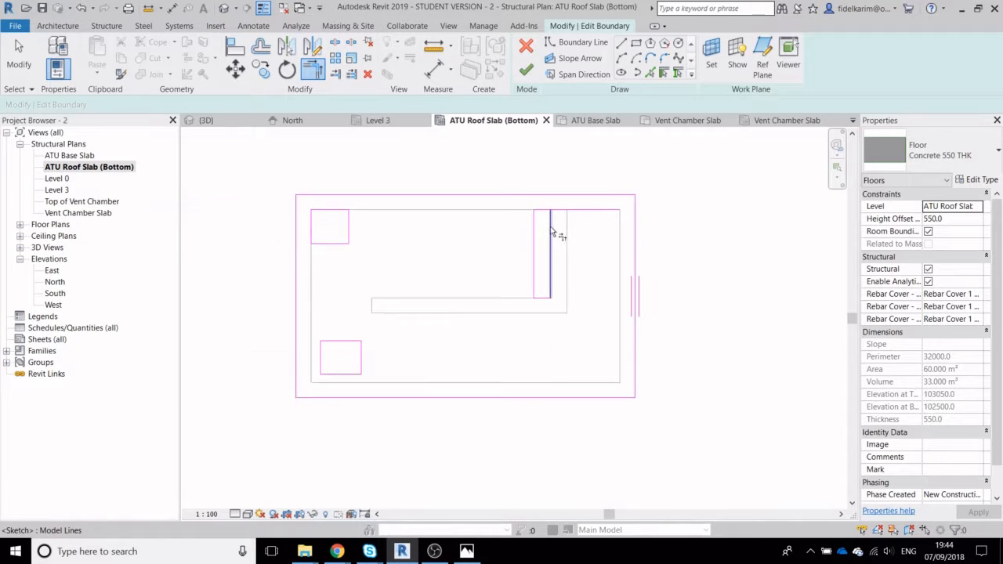
pyautogui.moveTo(552, 228); pyautogui.dragTo(578, 185, button='middle')
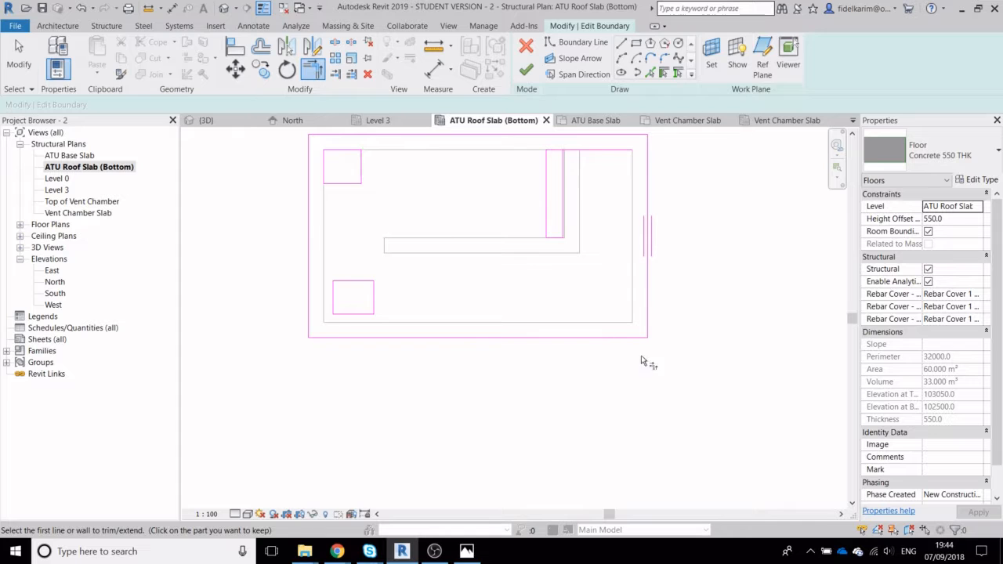
pyautogui.moveTo(563, 256); pyautogui.dragTo(520, 294, button='middle')
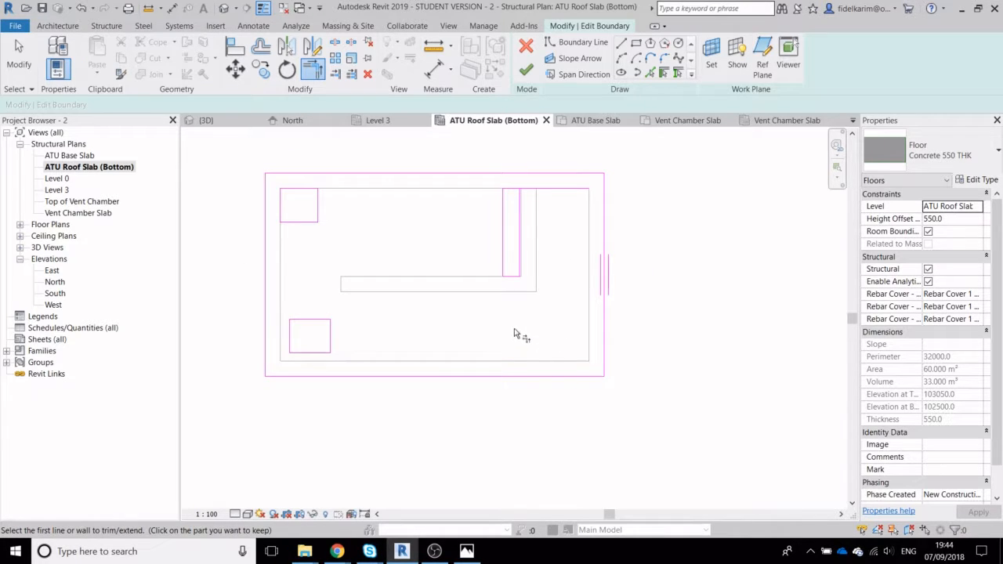
pyautogui.scroll(5, 525, 271)
pyautogui.press('Escape')
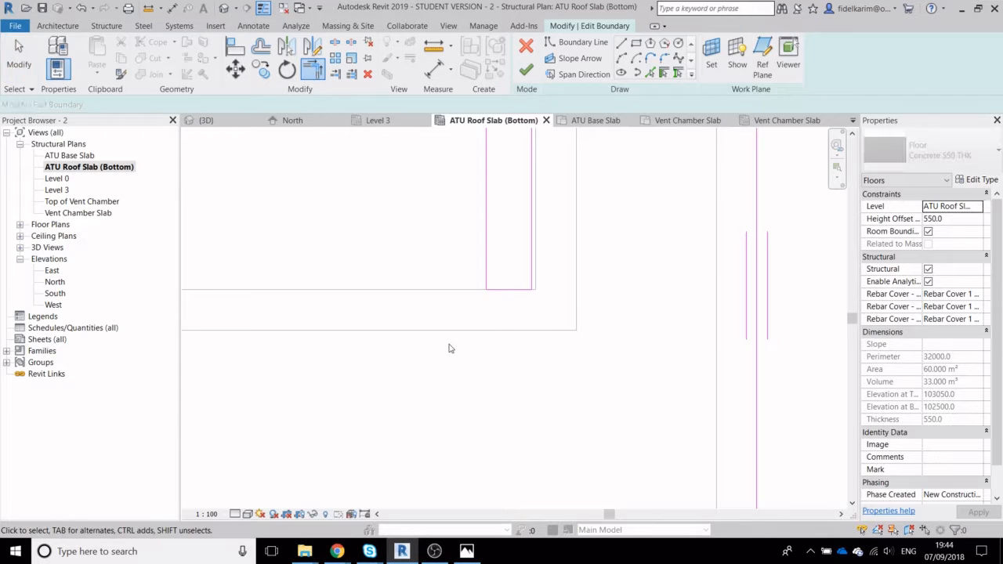
# Move the narrow opening's lower edge up to about 2425 from the upper wall face, and its upper edge slightly down off the wall
pyautogui.click(558, 304)
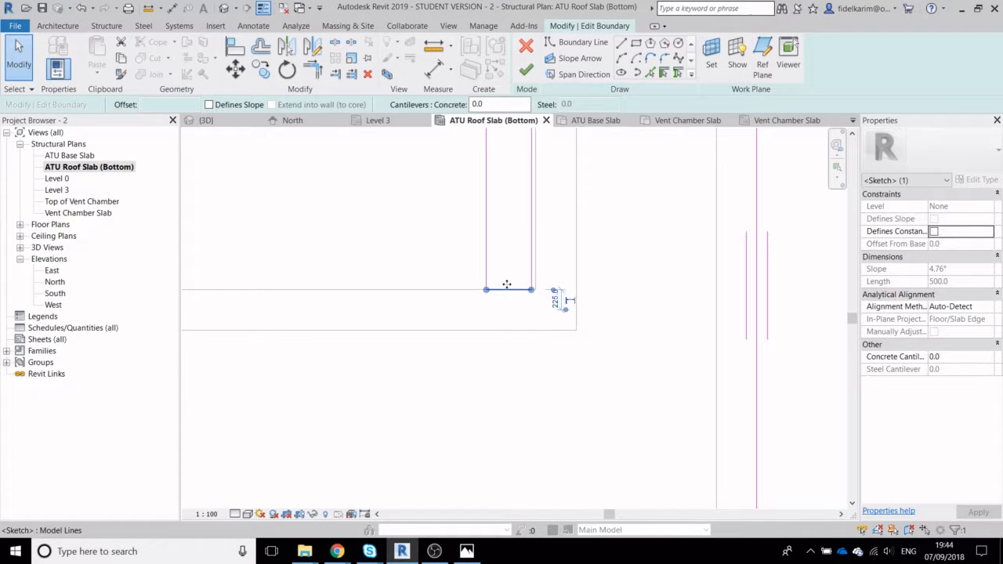
pyautogui.scroll(1, 509, 282)
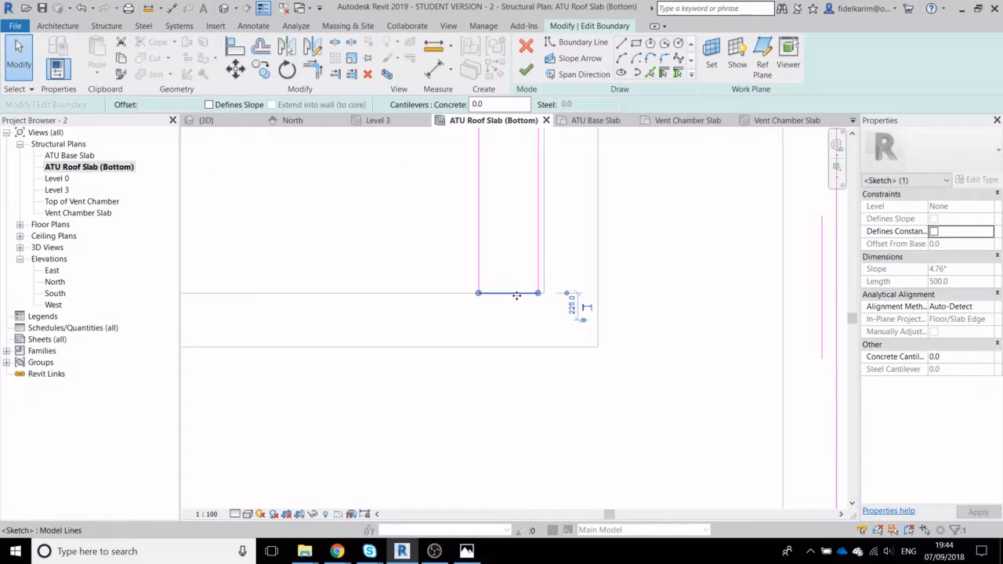
pyautogui.press('Escape')
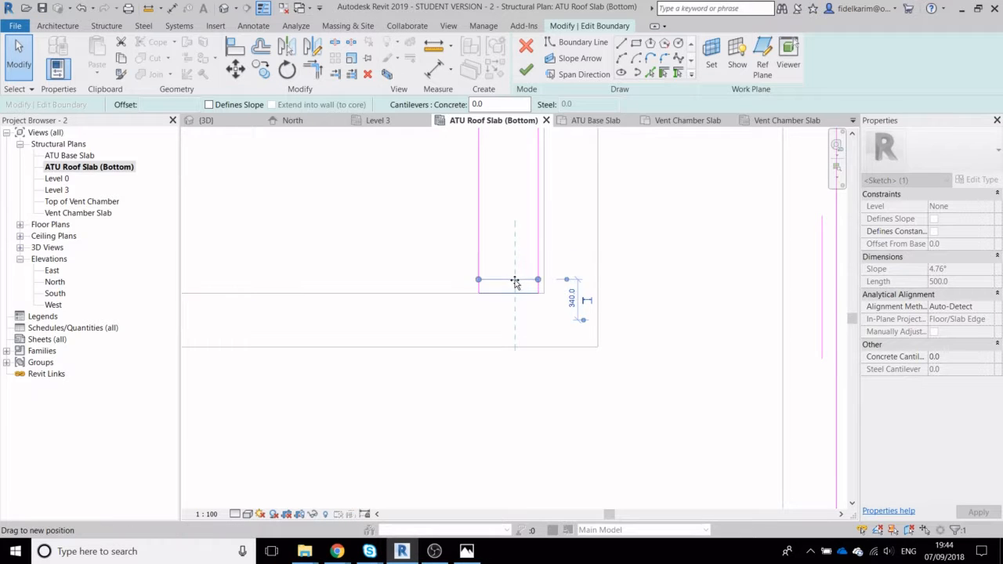
pyautogui.click(514, 292)
pyautogui.moveTo(518, 273); pyautogui.dragTo(518, 273)
pyautogui.scroll(-1, 523, 220)
pyautogui.moveTo(523, 220); pyautogui.dragTo(497, 384, button='middle')
pyautogui.click(490, 209)
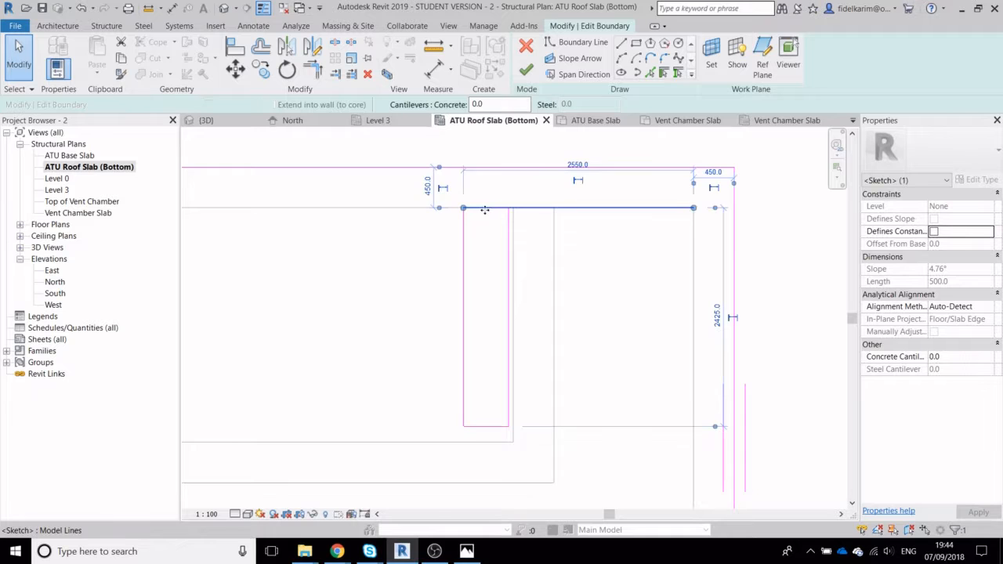
pyautogui.moveTo(489, 210)
pyautogui.mouseDown()
pyautogui.moveTo(491, 230)
pyautogui.moveTo(491, 221)
pyautogui.mouseUp()
pyautogui.click(497, 261)
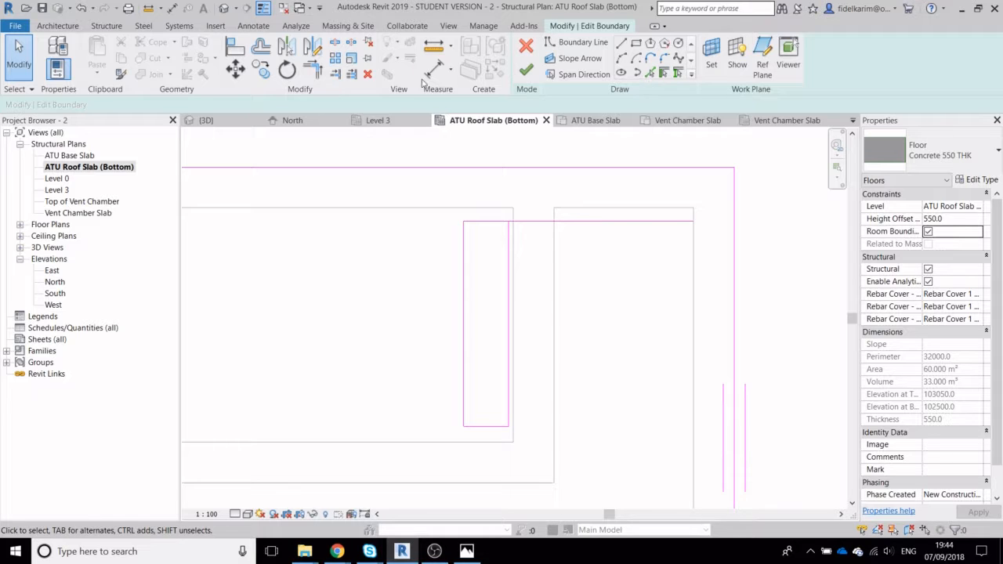
# Trim the narrow opening's upper edge to its right side, removing the excess line beyond the corner
pyautogui.click(312, 68)
pyautogui.click(500, 226)
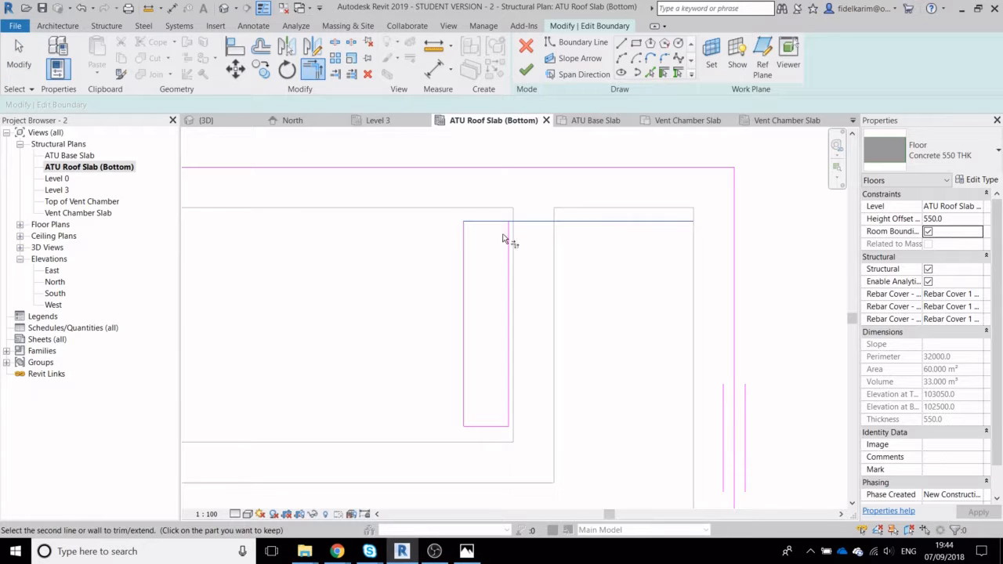
pyautogui.click(508, 242)
pyautogui.scroll(-3, 580, 253)
pyautogui.moveTo(614, 305); pyautogui.dragTo(675, 228, button='middle')
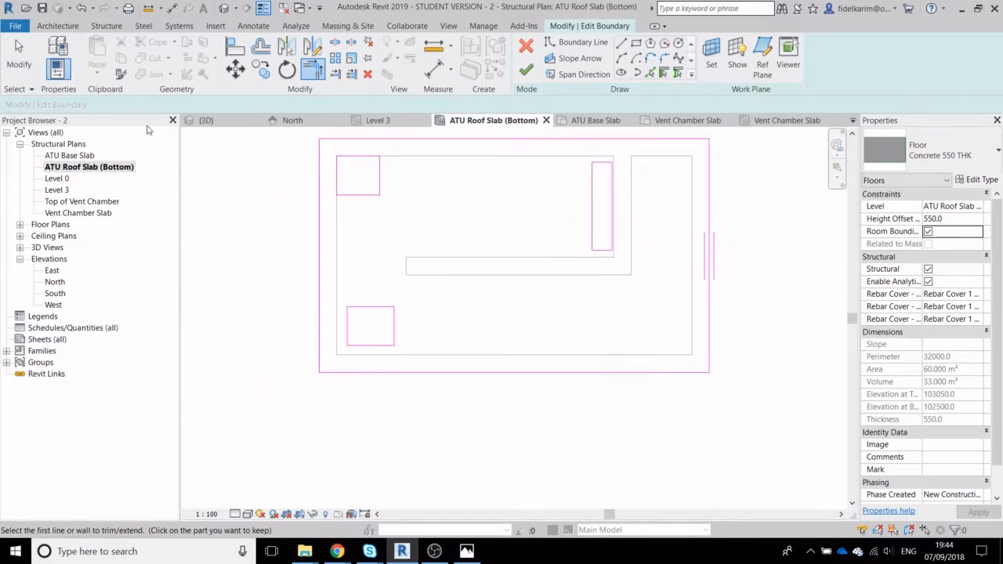
# Sketch two rectangular roof openings, about 886 by 1045 near the upper-right inner corner and about 1092 by 1000 near the lower-right
pyautogui.click(11, 54)
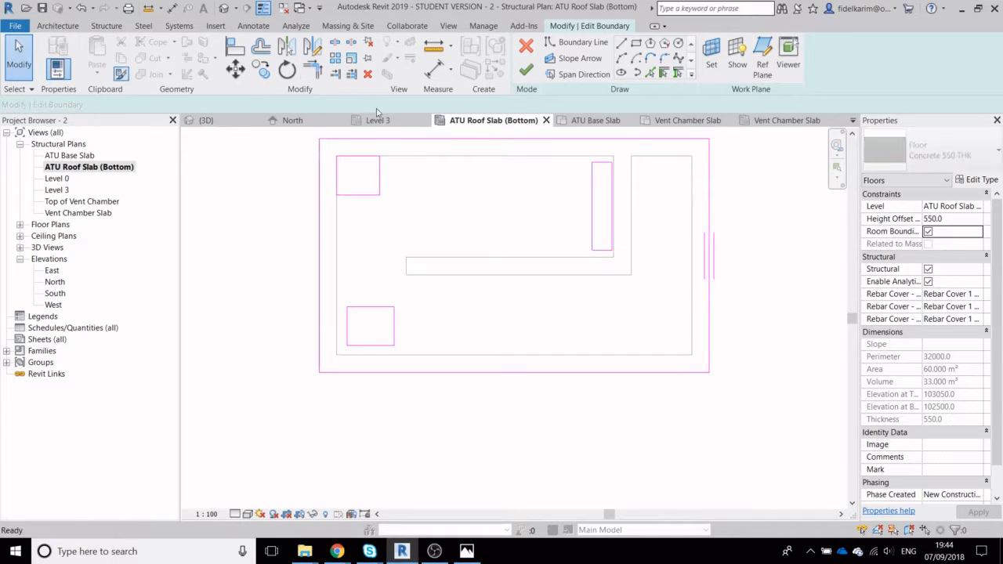
pyautogui.click(636, 42)
pyautogui.click(656, 169)
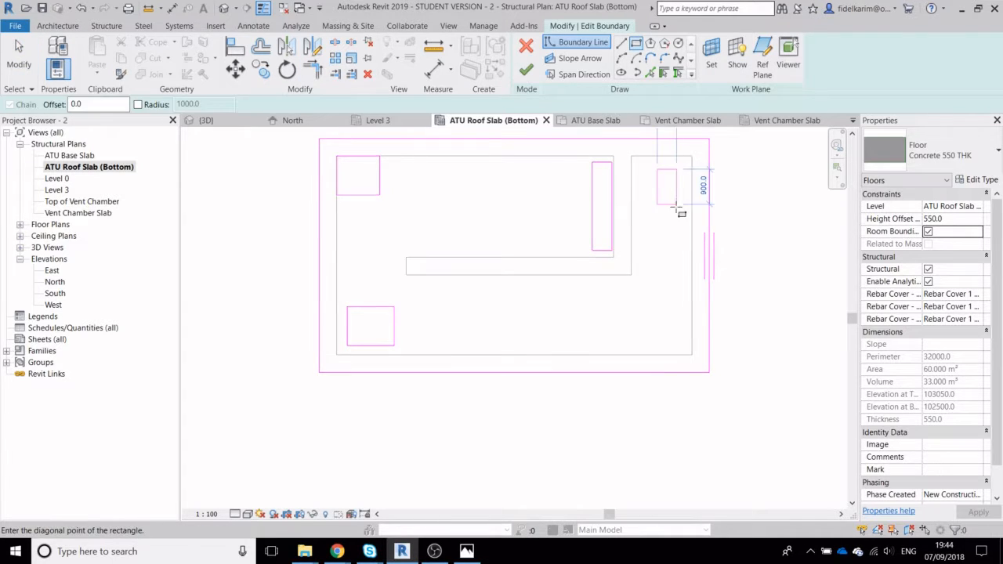
pyautogui.click(690, 210)
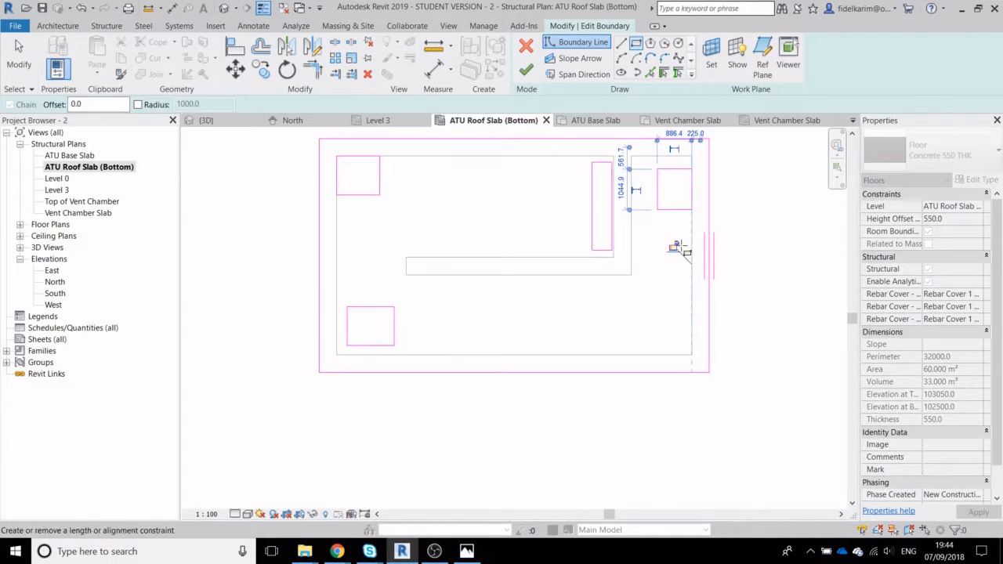
pyautogui.click(673, 346)
pyautogui.click(630, 306)
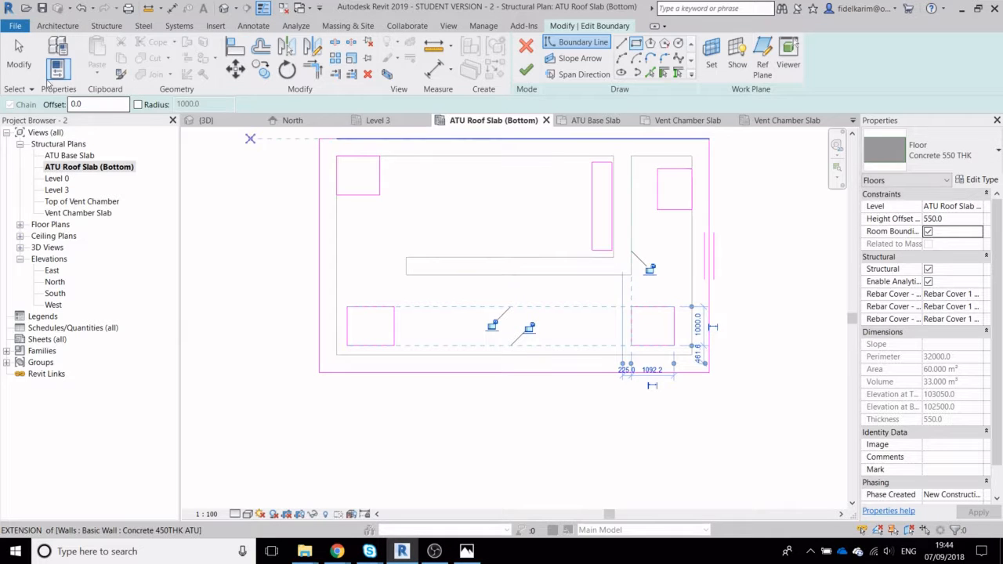
# Move the upper-left and upper-right roof openings slightly inward, clear of the adjoining walls
pyautogui.click(19, 55)
pyautogui.moveTo(326, 148)
pyautogui.mouseDown()
pyautogui.moveTo(384, 209)
pyautogui.moveTo(377, 200)
pyautogui.mouseUp()
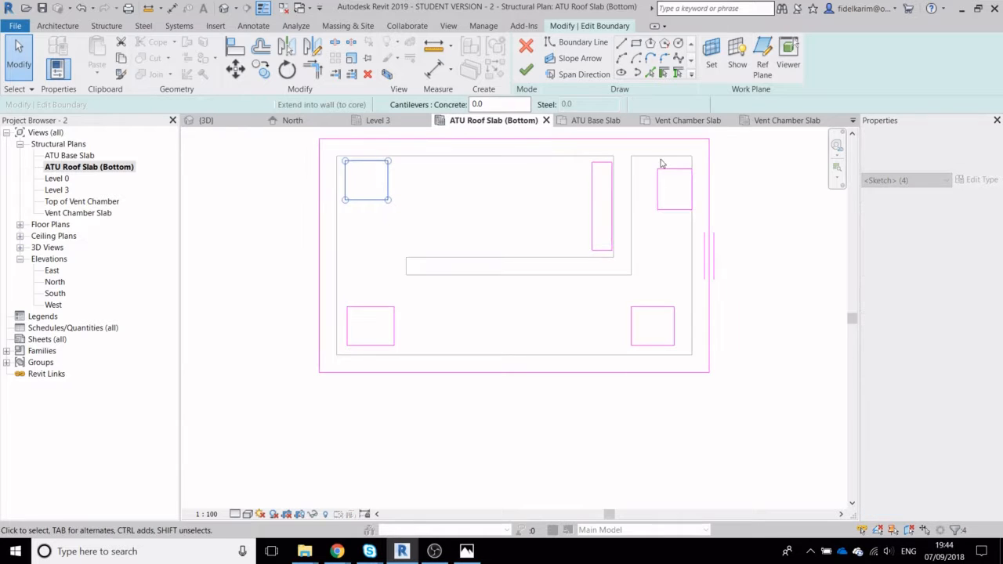
pyautogui.moveTo(653, 157)
pyautogui.mouseDown()
pyautogui.moveTo(700, 226)
pyautogui.moveTo(640, 206)
pyautogui.moveTo(675, 217)
pyautogui.moveTo(666, 210)
pyautogui.mouseUp()
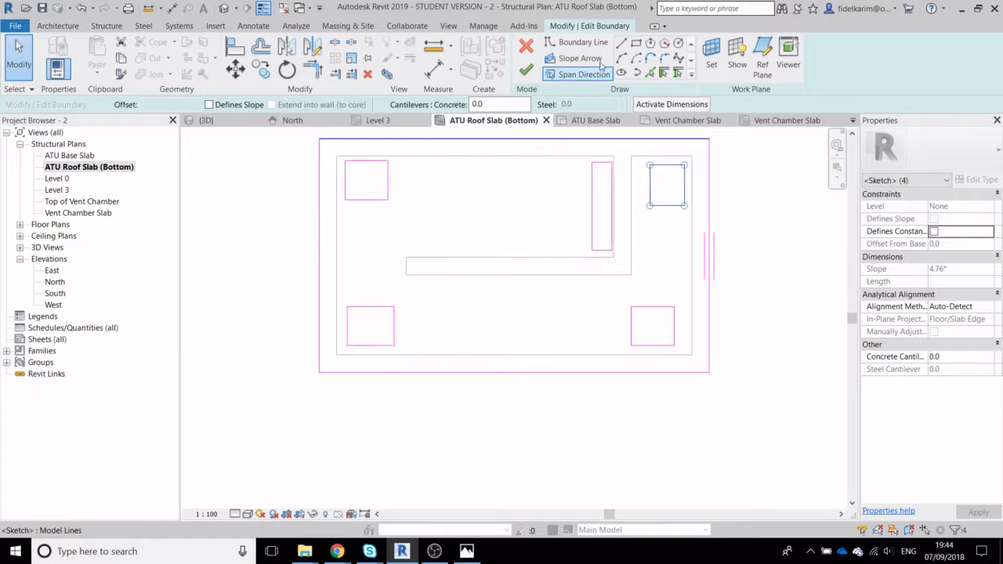
# Sketch a rectangular roof opening about 1498 by 1000 beside the lower-right opening, aligned with its upper and lower edges
pyautogui.click(636, 44)
pyautogui.click(534, 307)
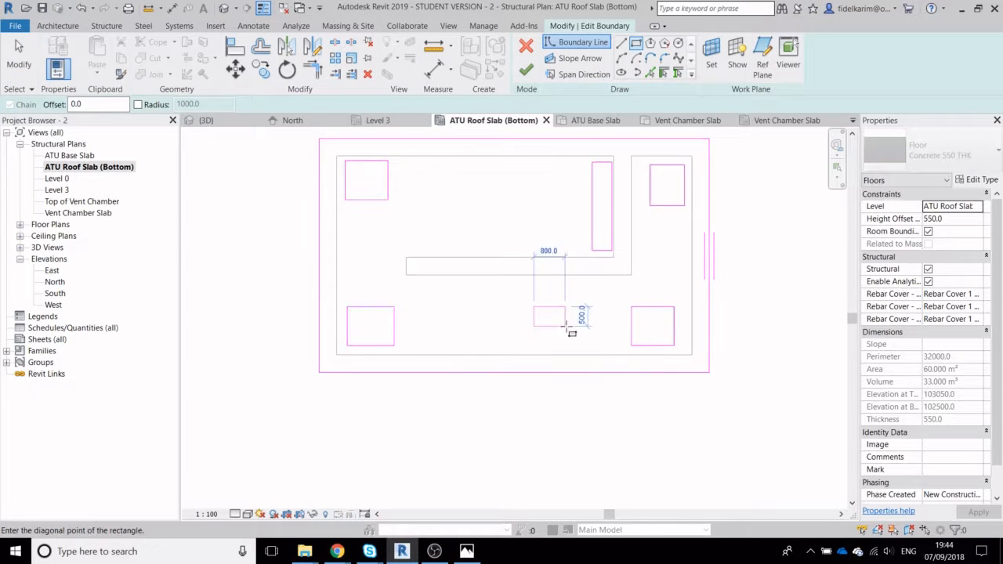
pyautogui.click(592, 345)
pyautogui.press('Escape')
pyautogui.press('Escape')
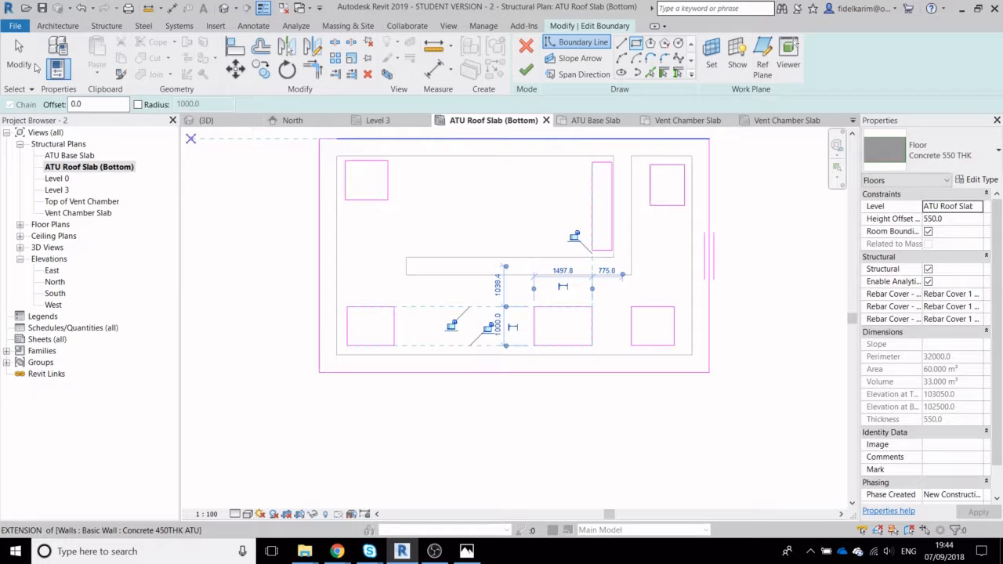
# Finish the ATU roof slab's boundary edit without attaching the walls to its bottom
pyautogui.moveTo(631, 447); pyautogui.dragTo(636, 402, button='middle')
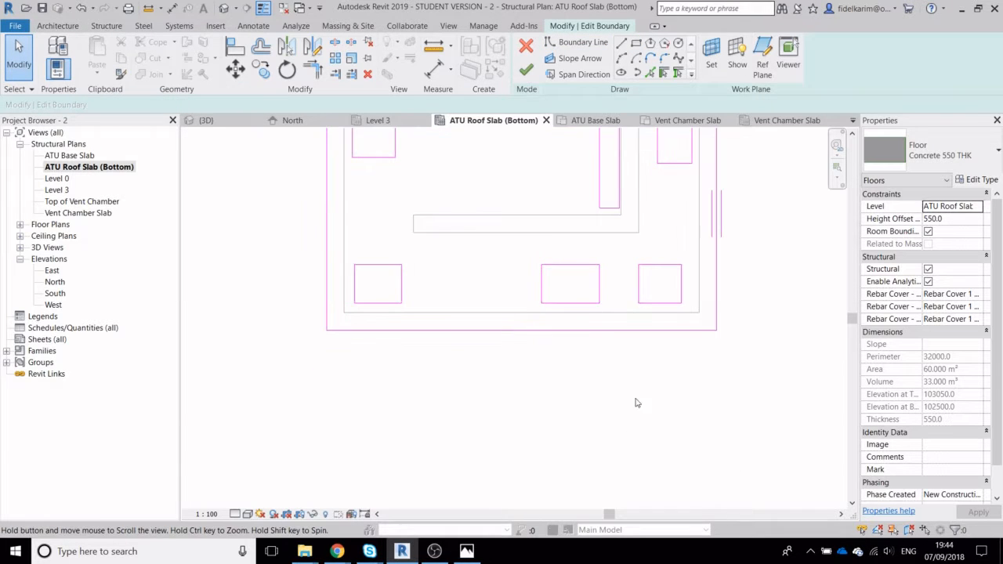
pyautogui.click(526, 70)
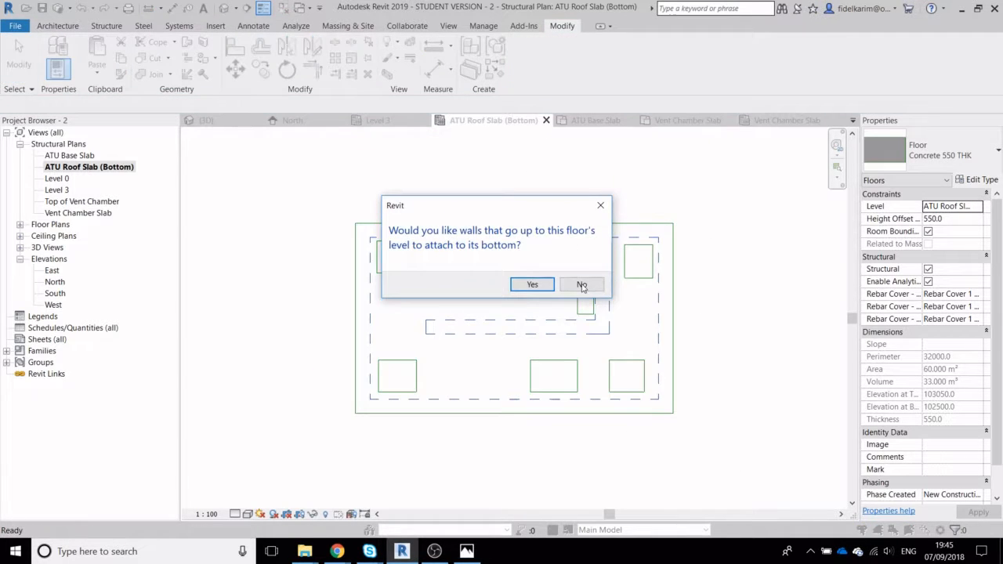
pyautogui.click(581, 284)
pyautogui.scroll(1, 405, 157)
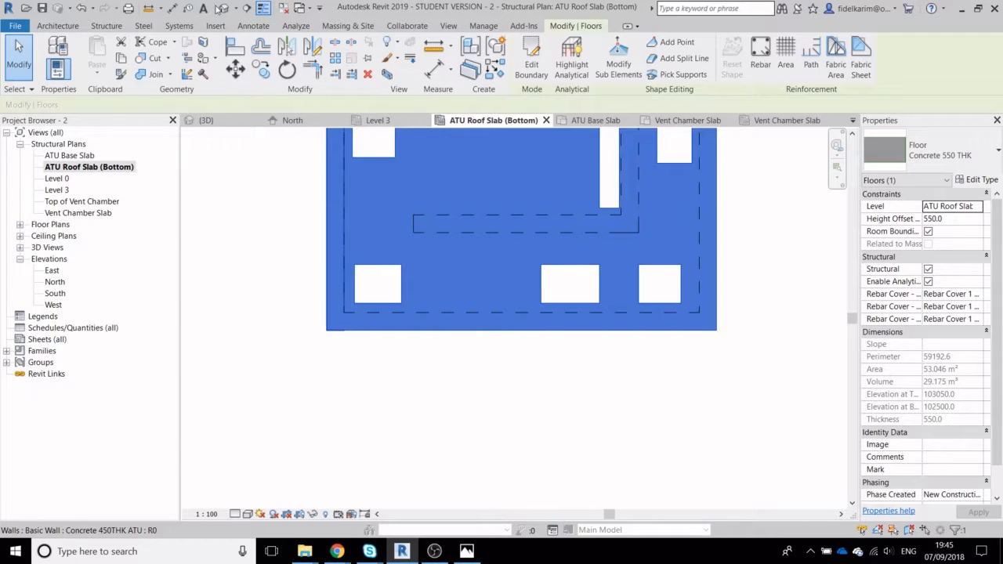
# Examine the openings cut through the ATU roof slab in the 3D view
pyautogui.click(224, 8)
pyautogui.moveTo(465, 246); pyautogui.dragTo(375, 256, button='middle')
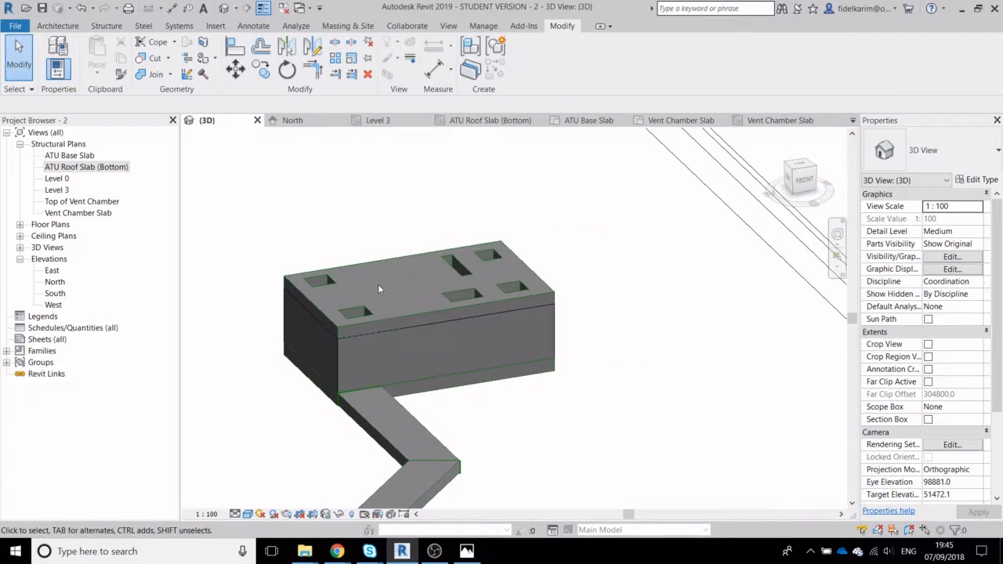
pyautogui.scroll(3, 379, 287)
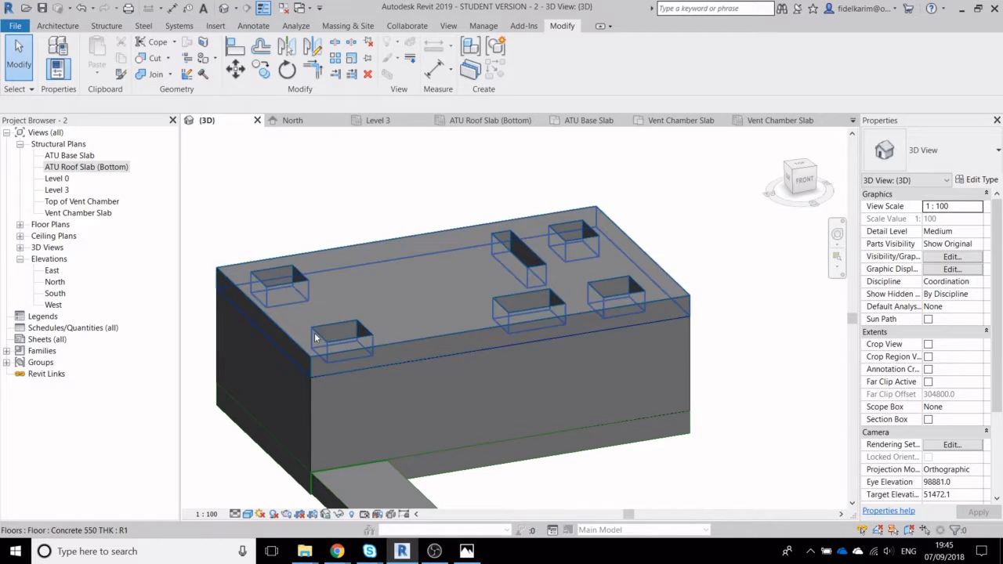
pyautogui.moveTo(335, 302); pyautogui.dragTo(419, 262, button='middle')
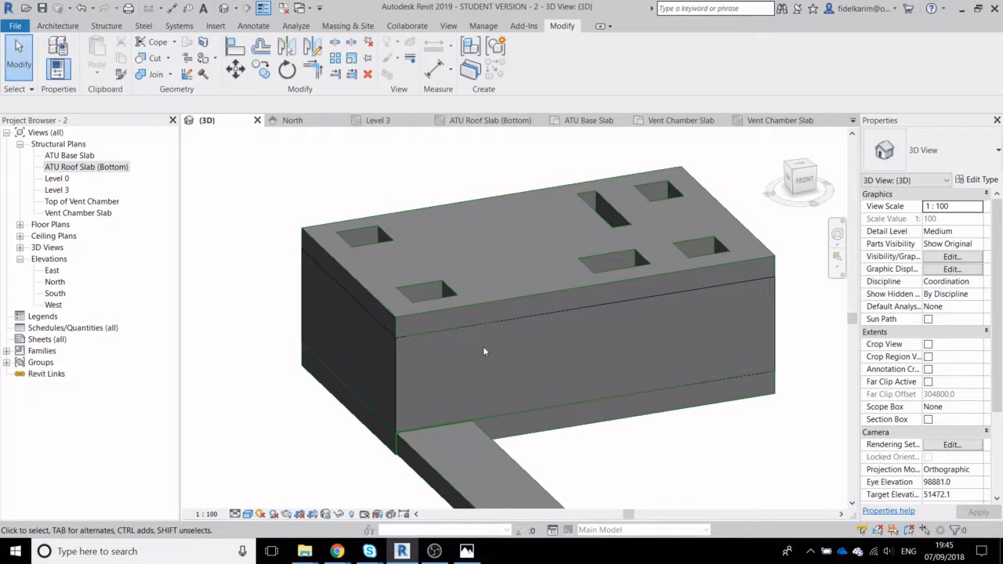
pyautogui.moveTo(447, 341); pyautogui.dragTo(334, 236, button='middle')
pyautogui.scroll(-3, 336, 238)
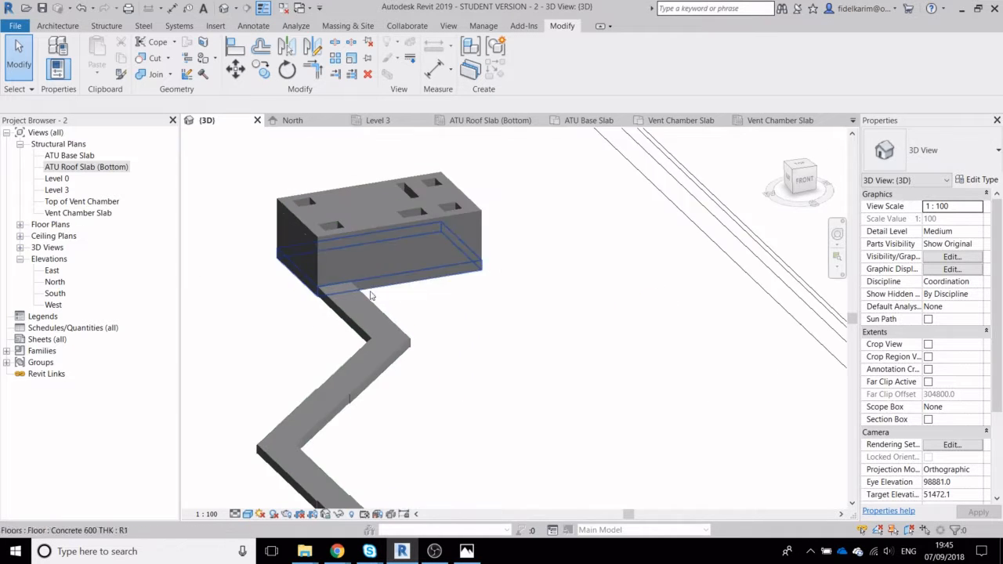
# Open the boundary sketch of the 550 thick slab on top of the vent chamber for editing
pyautogui.scroll(1, 369, 294)
pyautogui.moveTo(371, 354); pyautogui.dragTo(346, 219, button='middle')
pyautogui.scroll(-1, 349, 228)
pyautogui.scroll(3, 415, 425)
pyautogui.scroll(1, 416, 423)
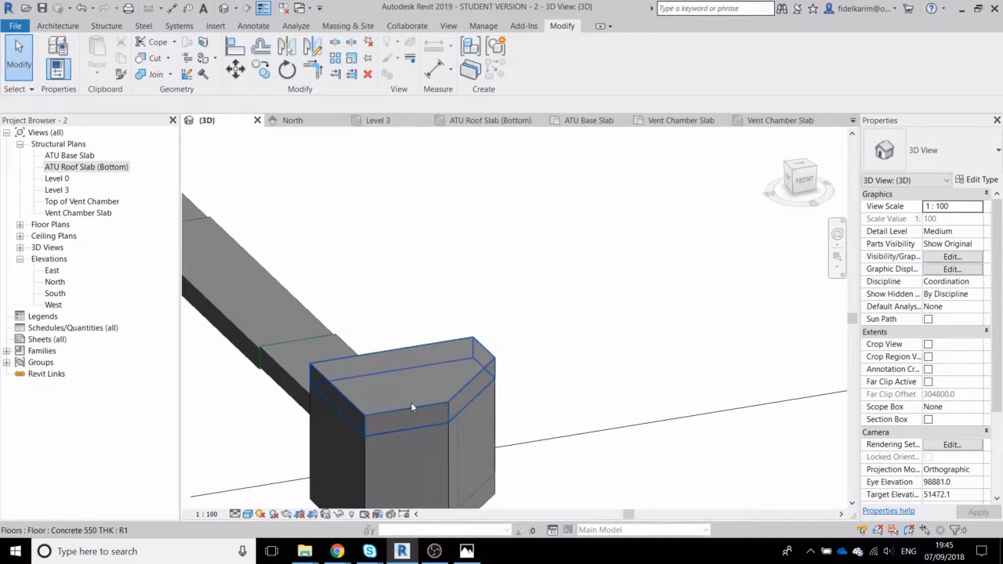
pyautogui.doubleClick(411, 402)
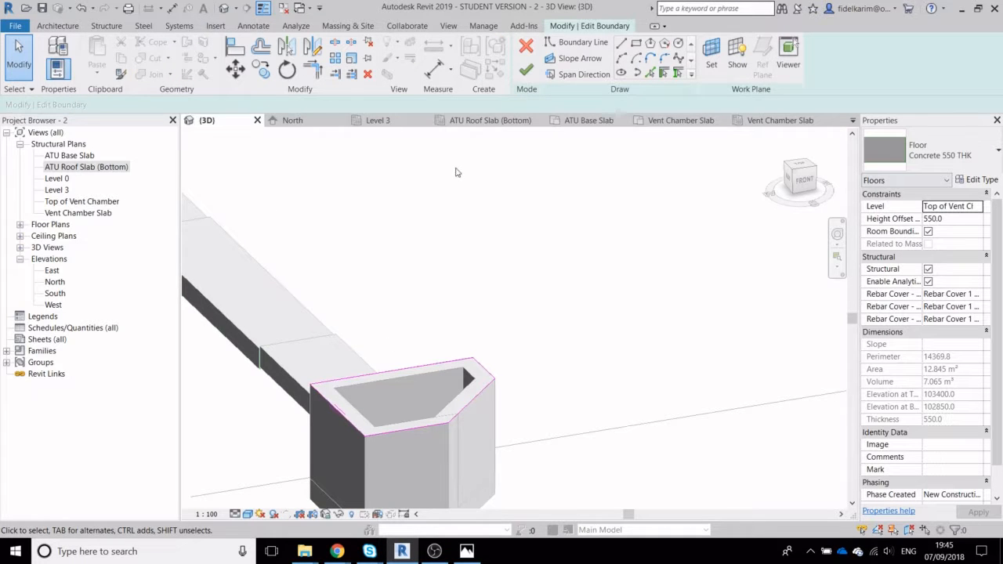
# Show the vent chamber slab's boundary sketch in the ATU Roof Slab (Bottom) plan
pyautogui.doubleClick(78, 167)
pyautogui.scroll(-4, 376, 228)
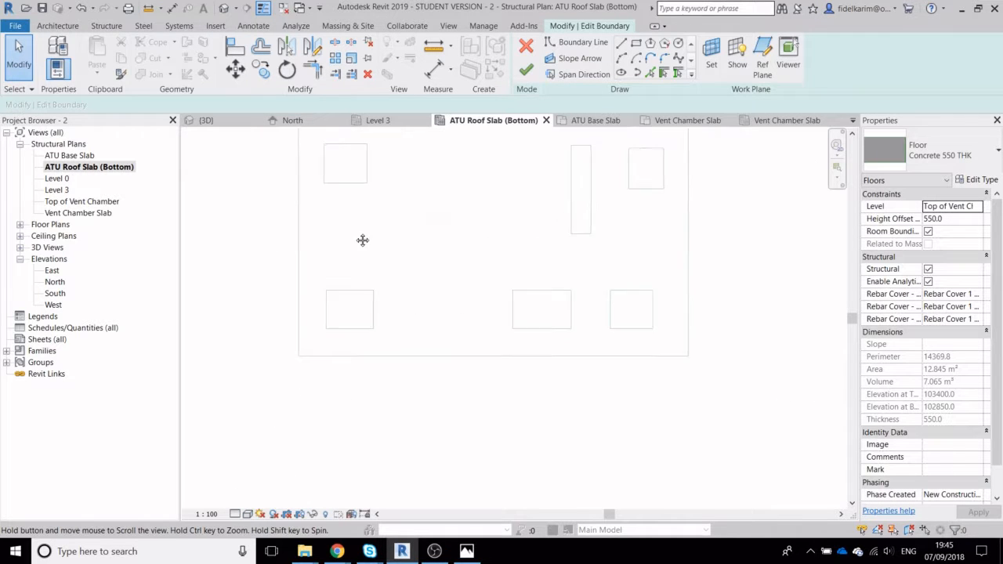
pyautogui.scroll(-5, 419, 275)
pyautogui.moveTo(422, 328); pyautogui.dragTo(490, 202, button='middle')
pyautogui.moveTo(403, 409); pyautogui.dragTo(457, 263, button='middle')
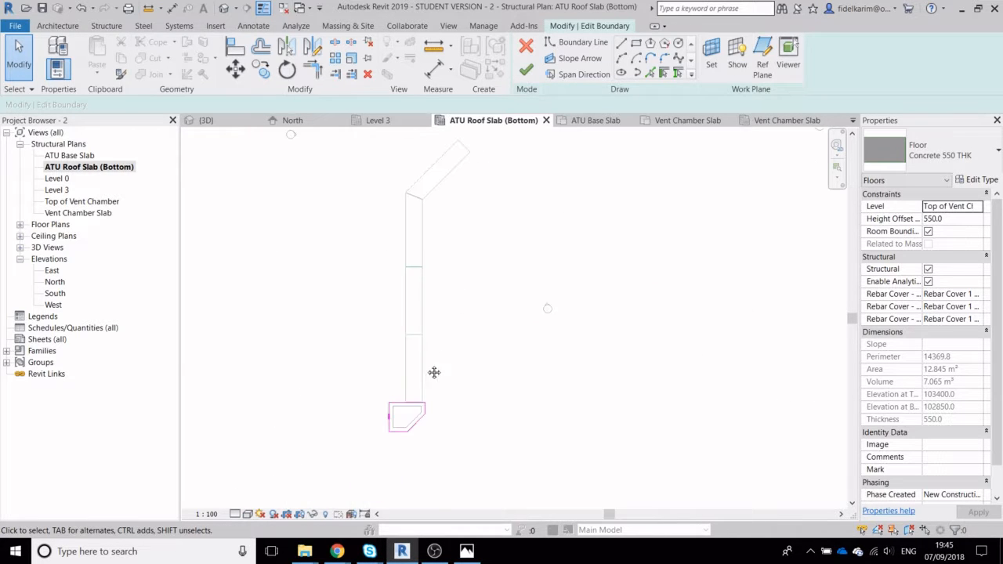
pyautogui.moveTo(434, 372); pyautogui.dragTo(461, 274, button='middle')
pyautogui.scroll(1, 423, 317)
pyautogui.scroll(4, 425, 318)
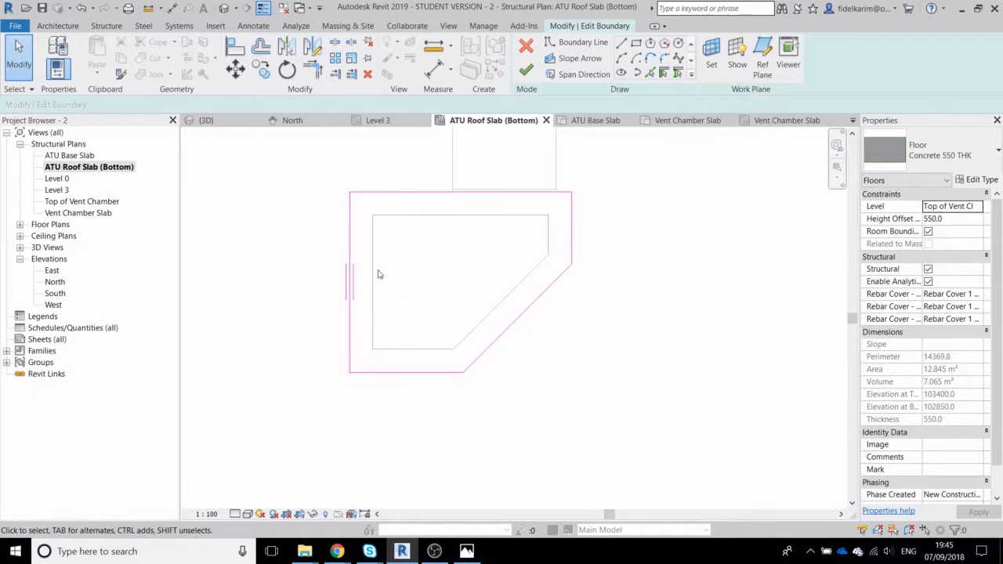
pyautogui.scroll(1, 524, 287)
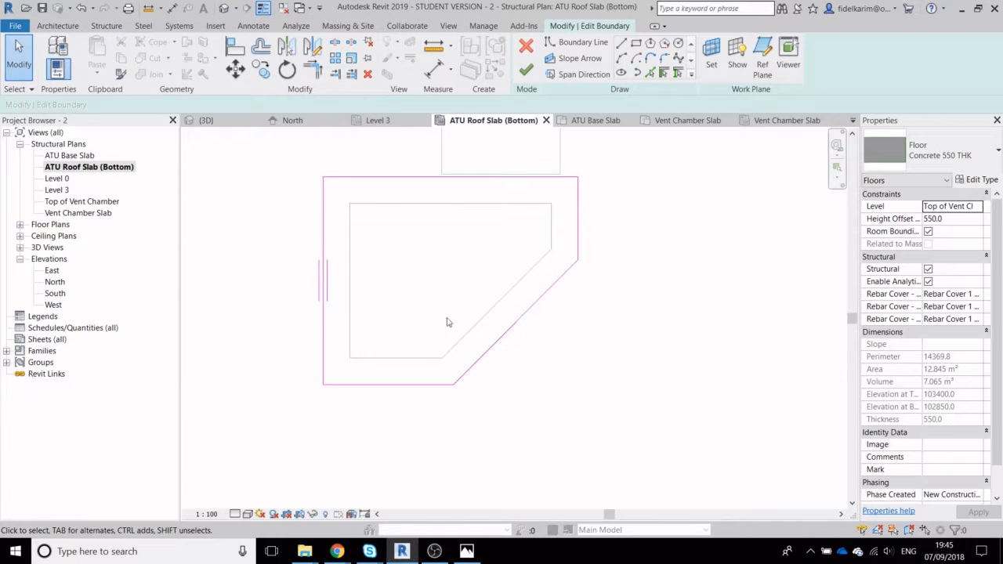
pyautogui.click(678, 44)
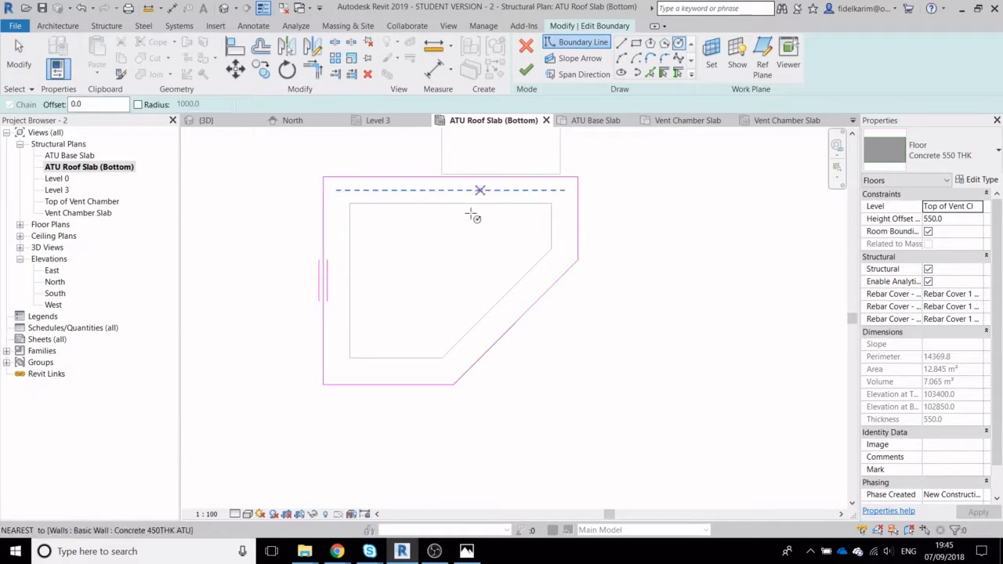
pyautogui.scroll(1, 441, 231)
pyautogui.write('400')
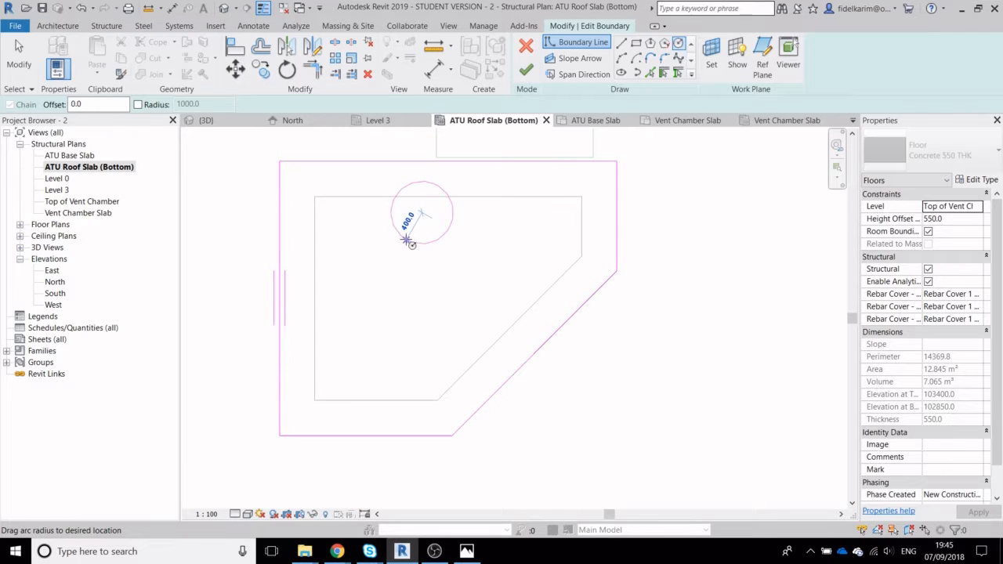
pyautogui.press('Return')
pyautogui.press('Escape')
pyautogui.press('Escape')
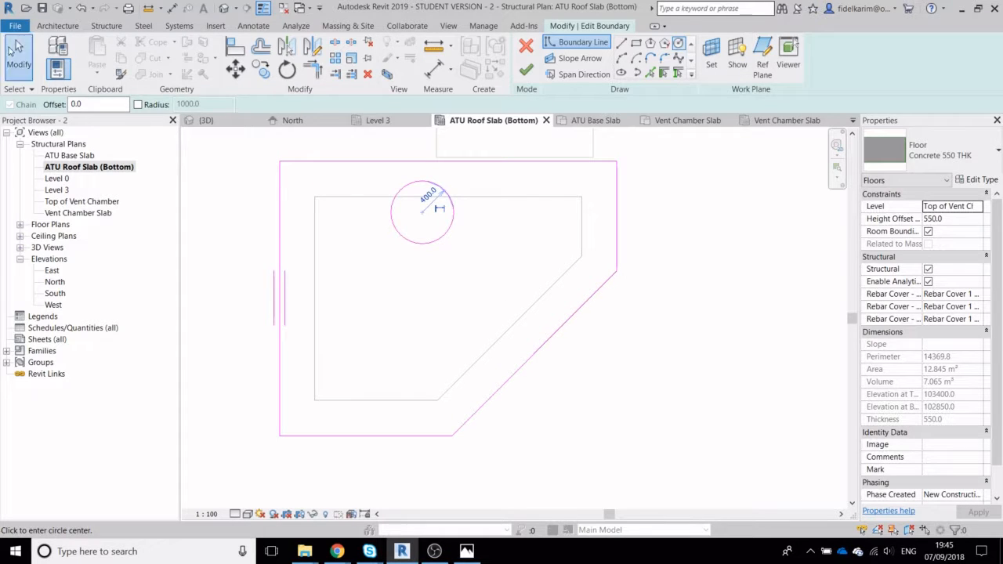
pyautogui.click(394, 222)
pyautogui.press('Delete')
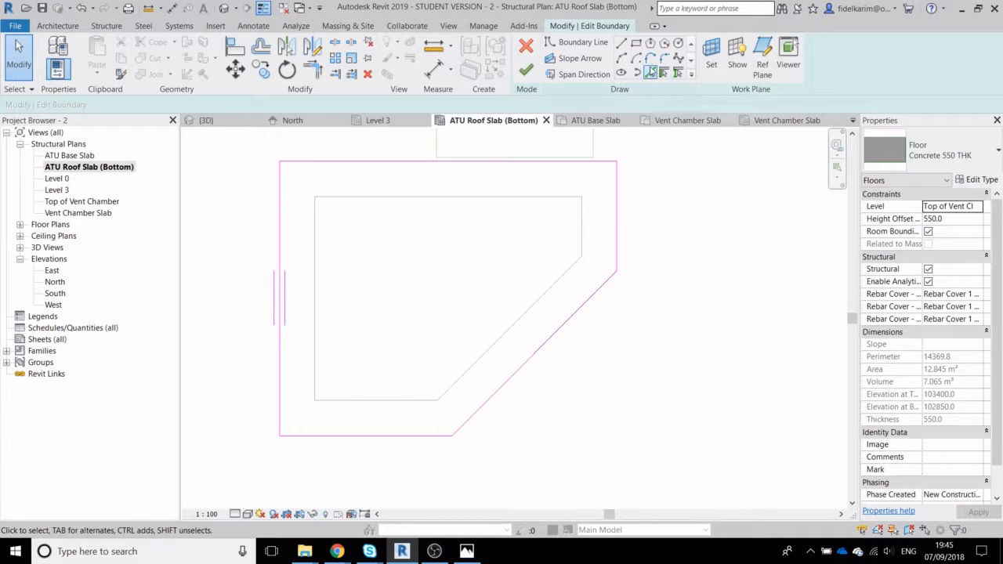
# Offset guide lines inward from the vent chamber slab's edges: 1200 from the left and lower, 800 from the upper, and 2000 from the right
pyautogui.click(619, 43)
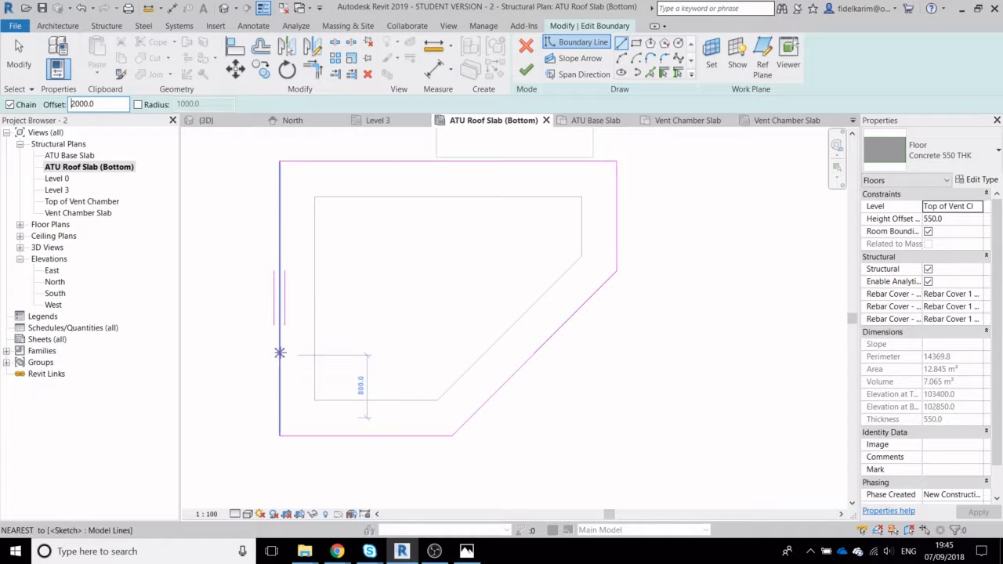
pyautogui.click(651, 74)
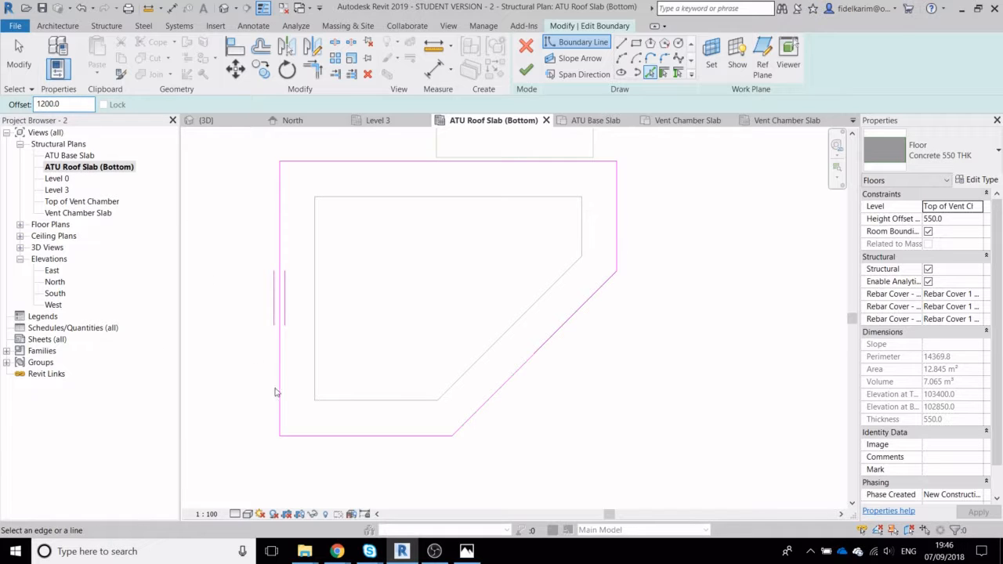
pyautogui.click(329, 444)
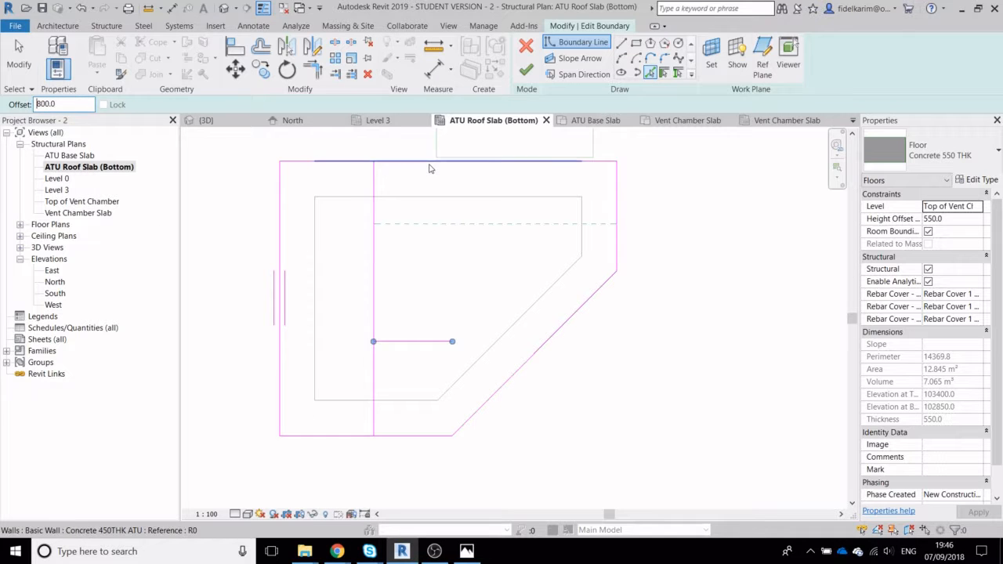
pyautogui.click(361, 199)
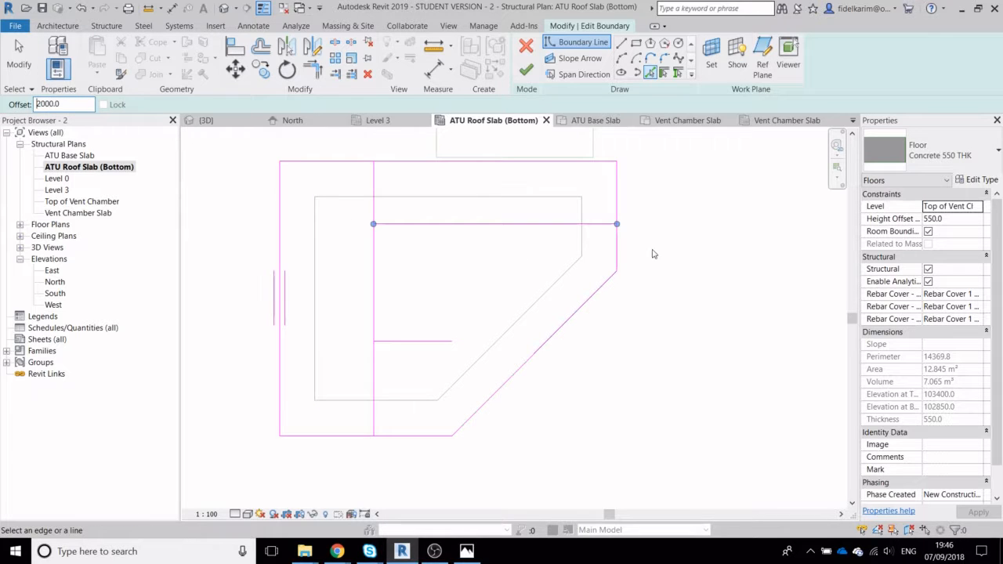
pyautogui.click(618, 192)
pyautogui.moveTo(396, 210); pyautogui.dragTo(452, 217, button='middle')
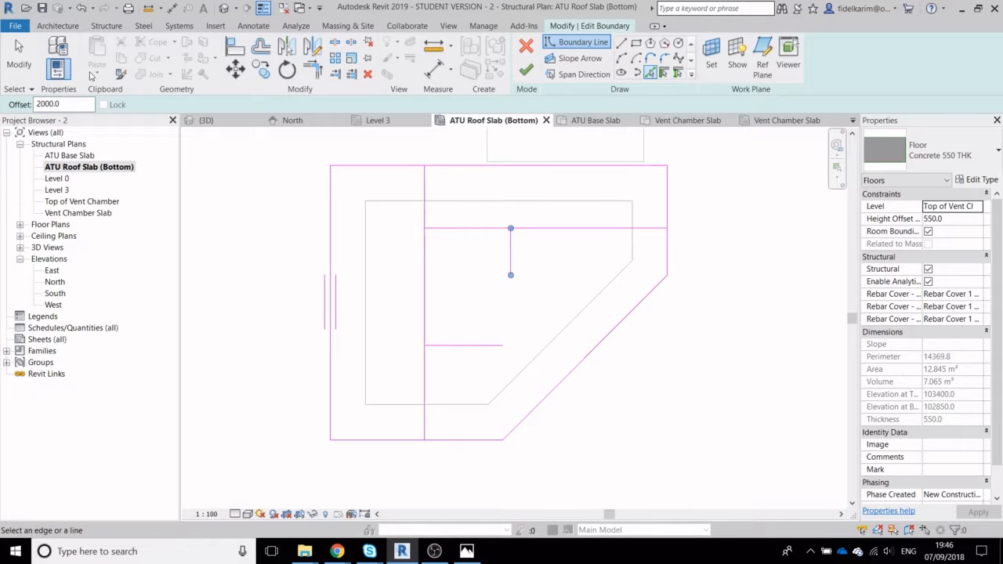
pyautogui.press('Escape')
pyautogui.press('Escape')
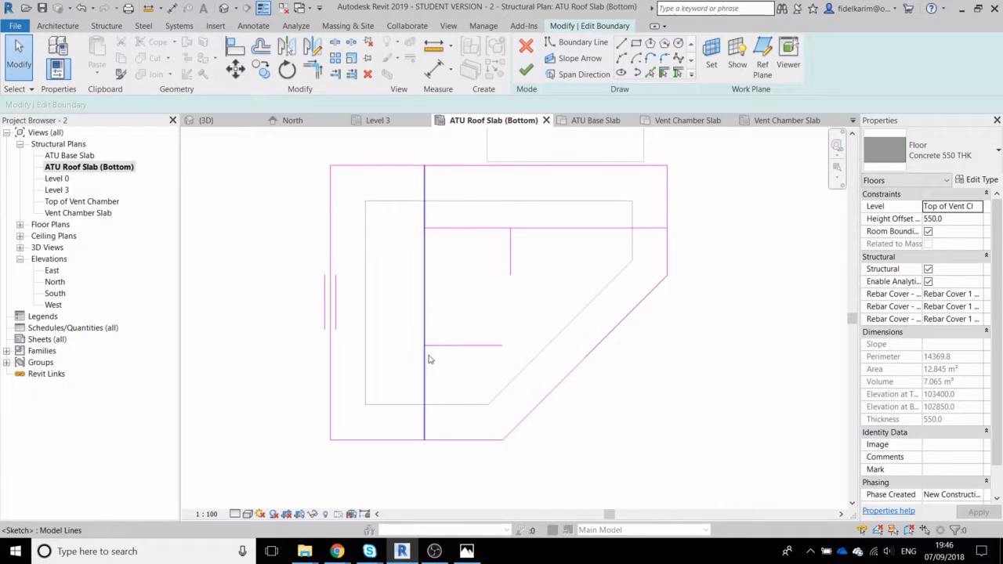
# Move the long vertical and upper horizontal guide lines to 900 from their slab edges, and shift the short vertical guide slightly left
pyautogui.moveTo(425, 366); pyautogui.dragTo(402, 370)
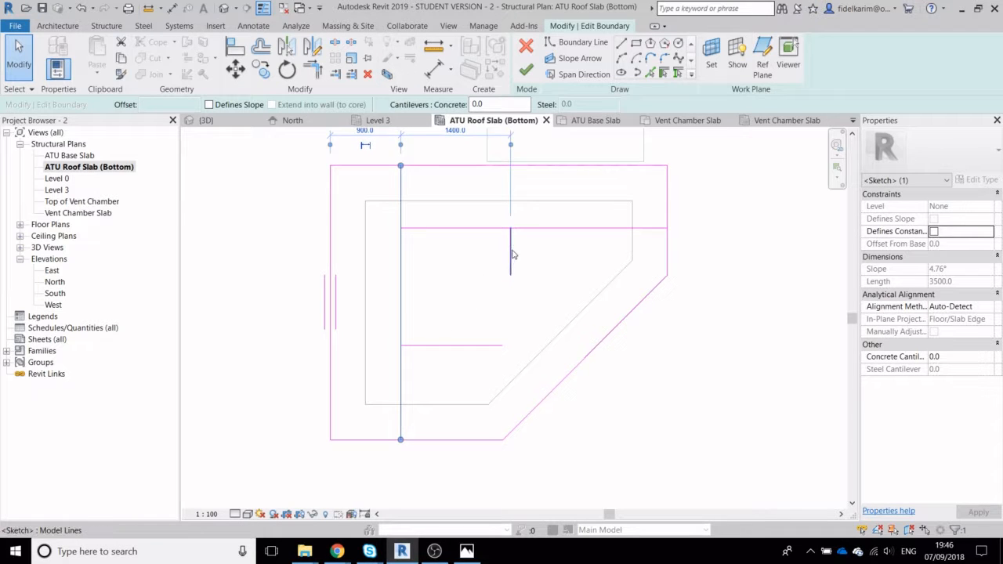
pyautogui.moveTo(510, 252)
pyautogui.mouseDown()
pyautogui.moveTo(487, 252)
pyautogui.moveTo(506, 212)
pyautogui.moveTo(506, 237)
pyautogui.mouseUp()
pyautogui.click(493, 214)
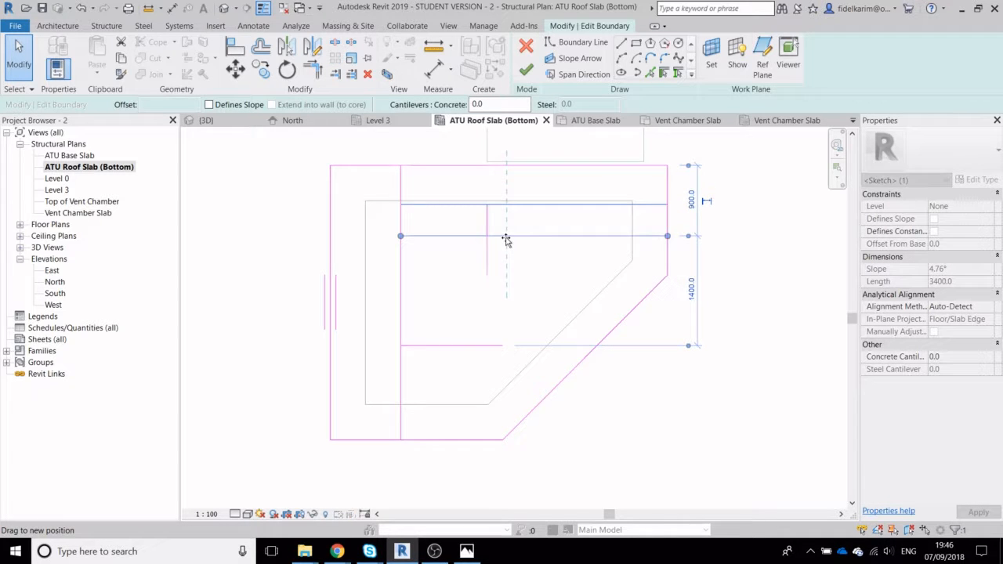
pyautogui.click(449, 294)
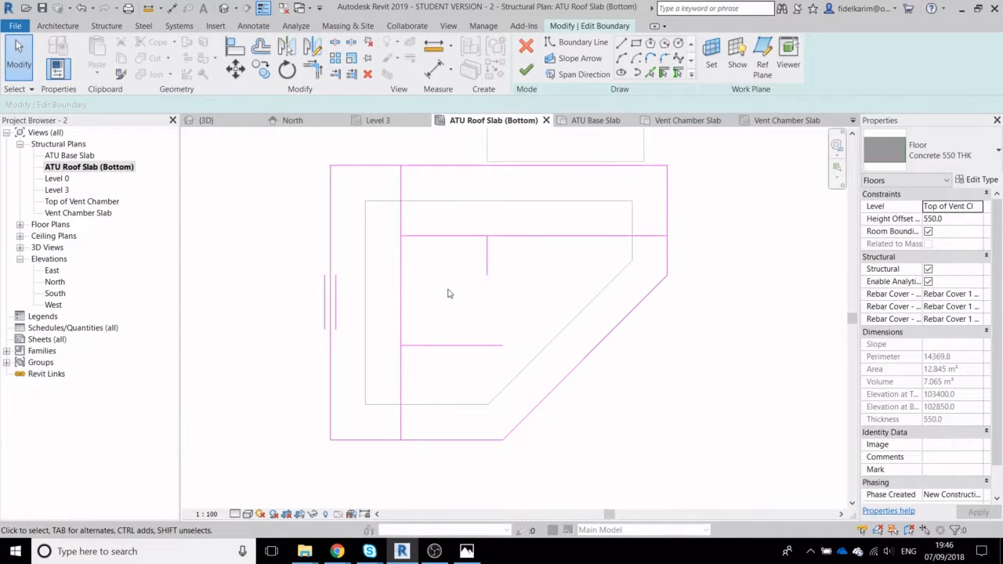
# Sketch two circular openings of radius about 240, centred on the lower-left and upper guide line intersections
pyautogui.click(680, 43)
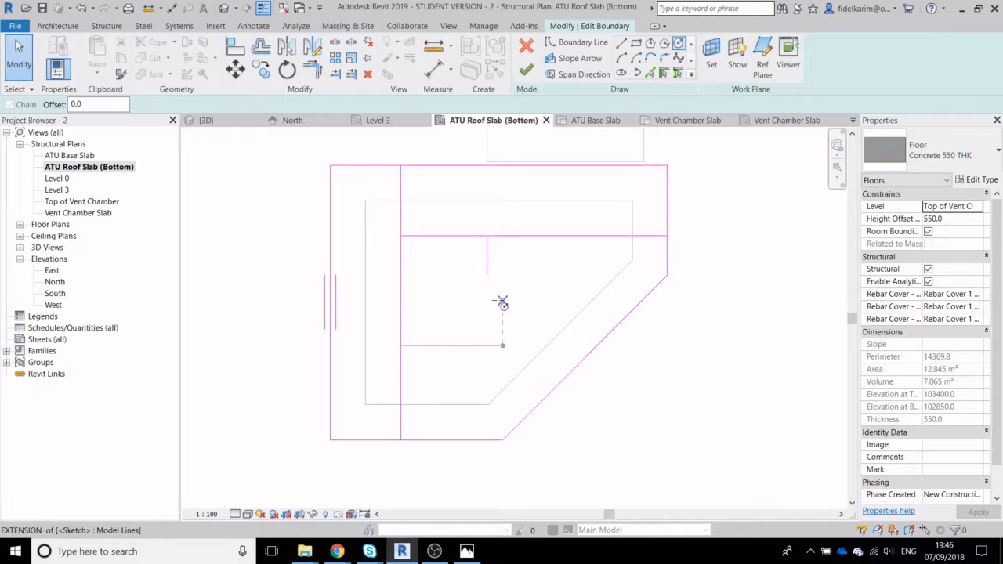
pyautogui.scroll(3, 396, 347)
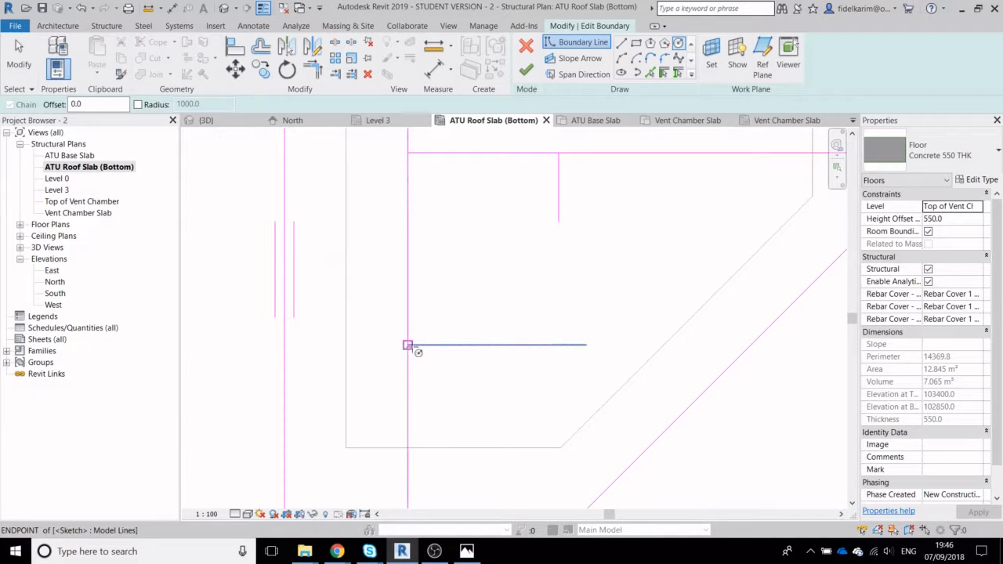
pyautogui.click(407, 345)
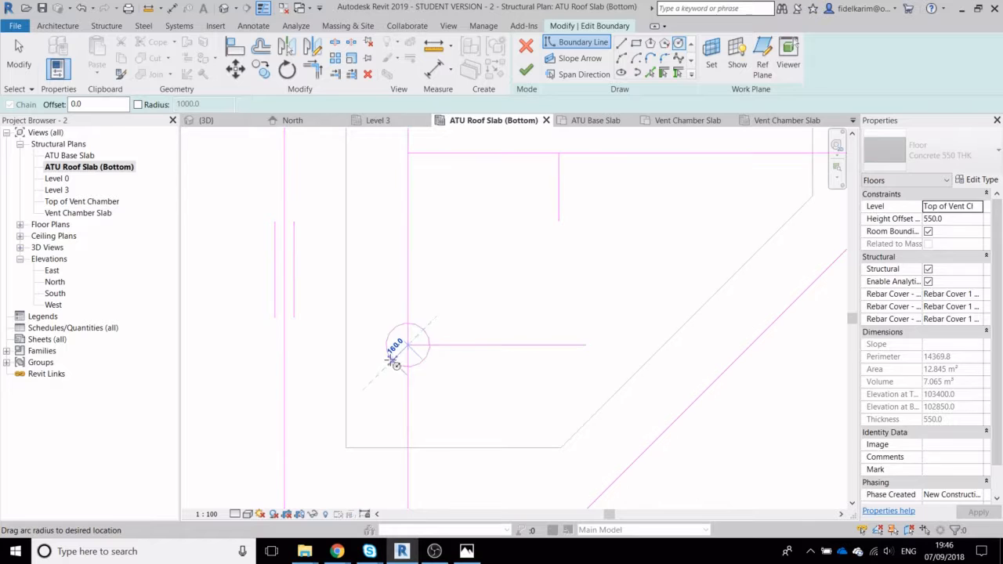
pyautogui.click(386, 368)
pyautogui.moveTo(558, 164); pyautogui.dragTo(546, 237, button='middle')
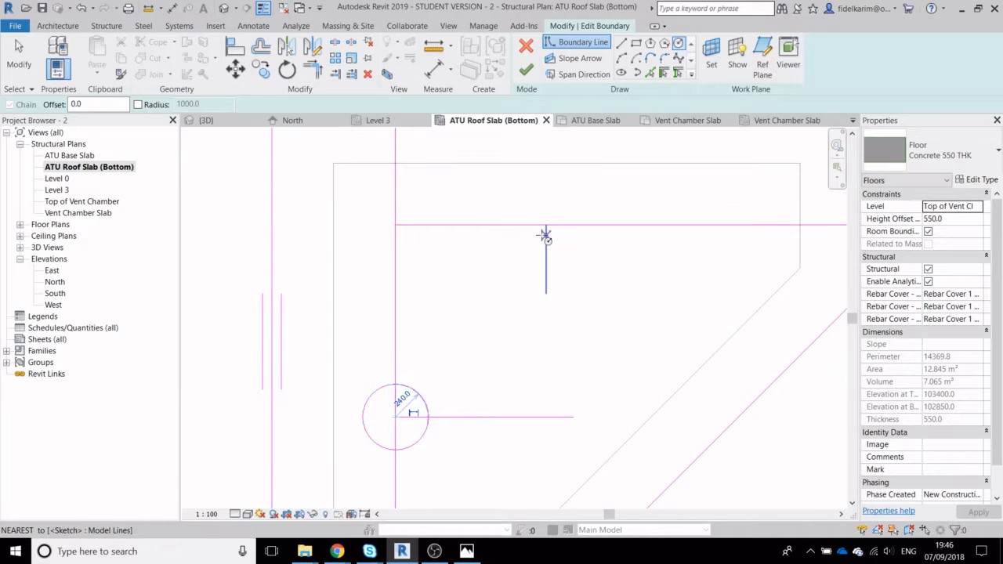
pyautogui.click(547, 225)
pyautogui.click(521, 232)
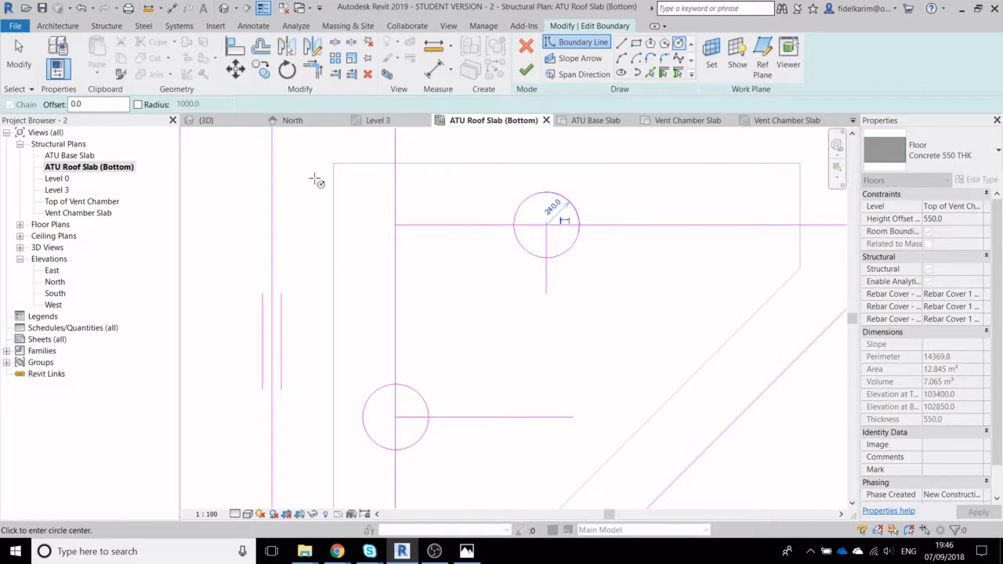
# Delete the two horizontal guide lines and the long vertical guide line crossing the circular openings
pyautogui.click(36, 59)
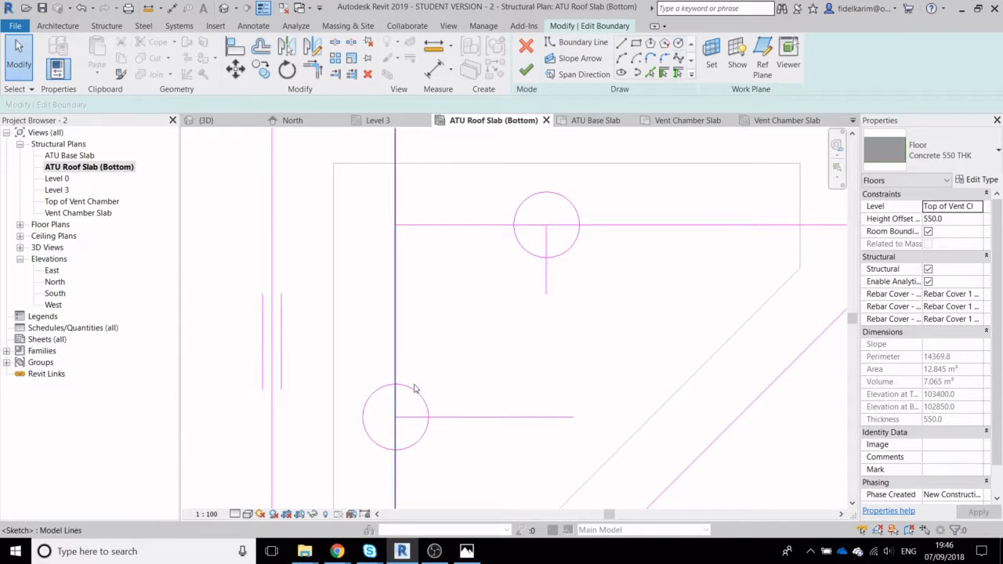
pyautogui.moveTo(492, 438); pyautogui.dragTo(444, 208)
pyautogui.press('Delete')
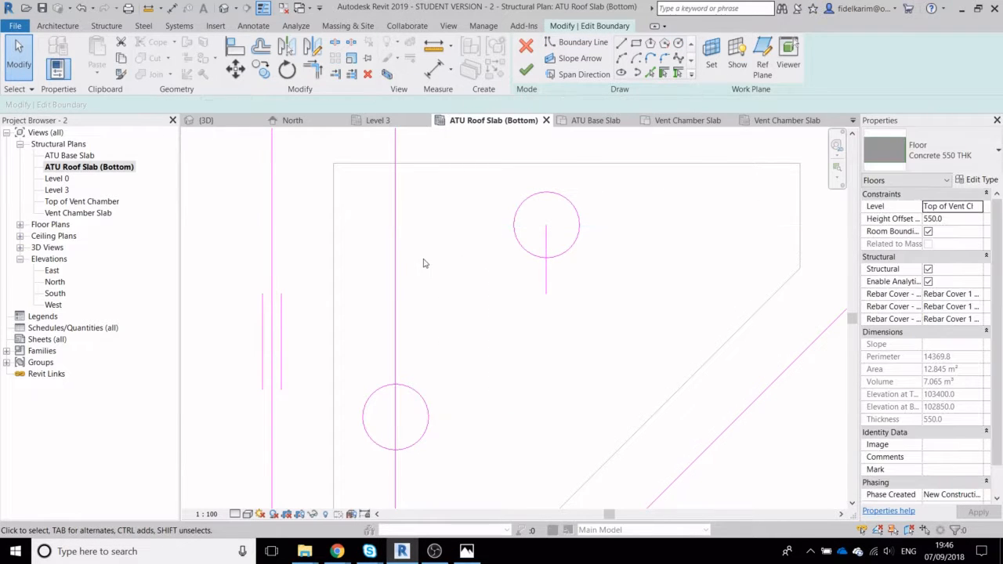
pyautogui.moveTo(422, 259); pyautogui.dragTo(383, 218)
pyautogui.press('Delete')
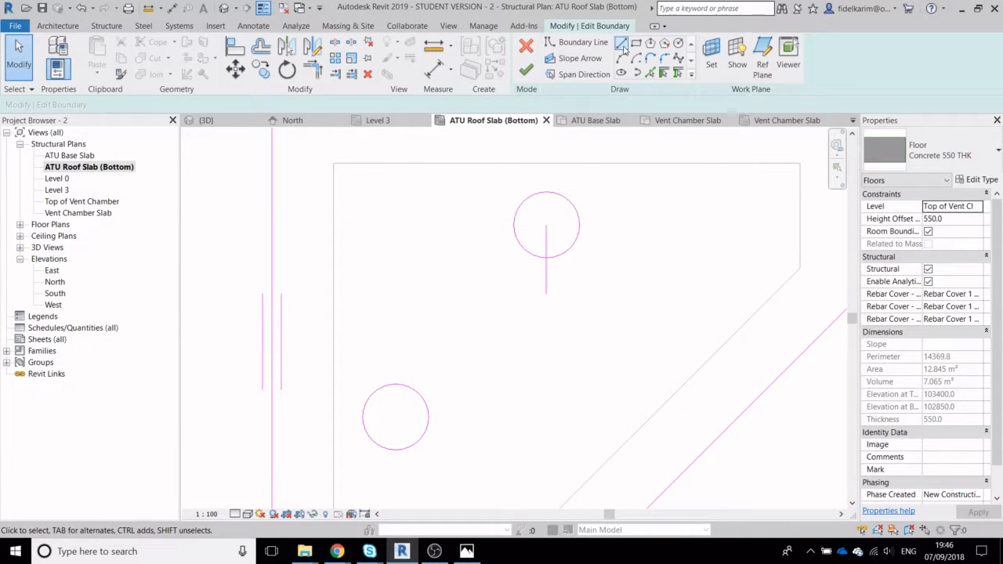
# Sketch three rectangular openings inside the chamber walls: about 440 by 540 at upper left, one at upper right, and about 600 by 520 at the lower edge
pyautogui.click(637, 43)
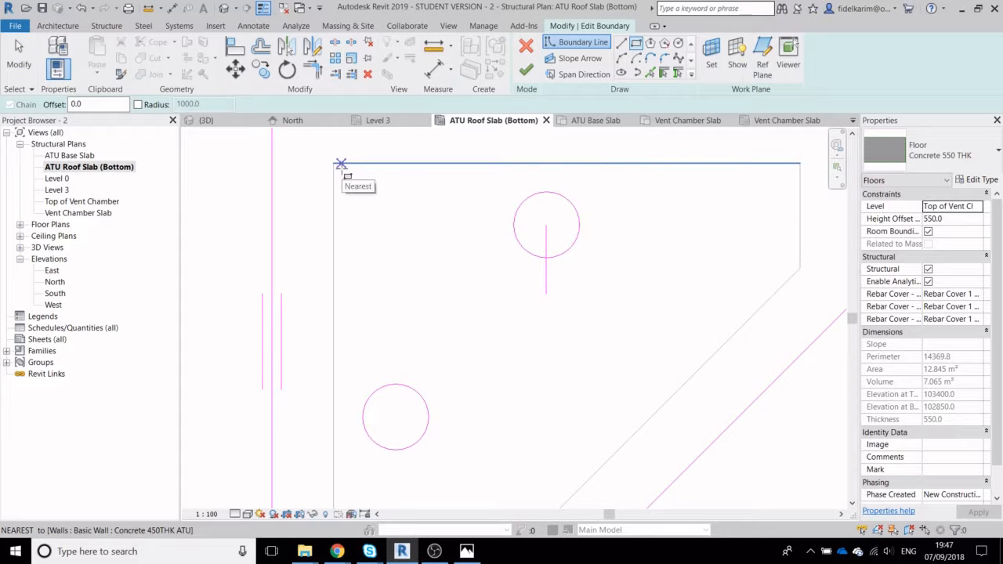
pyautogui.click(340, 170)
pyautogui.click(400, 243)
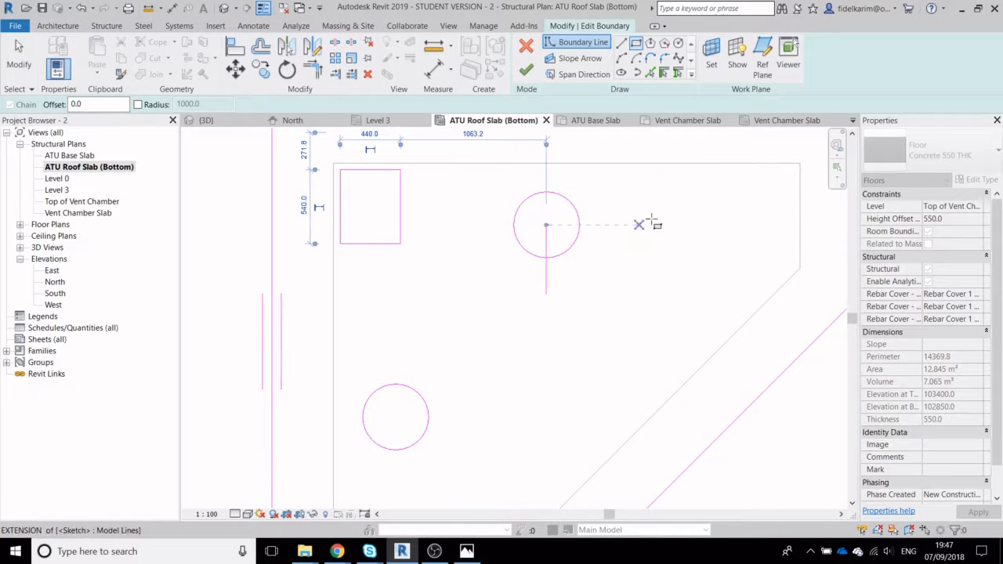
pyautogui.click(785, 169)
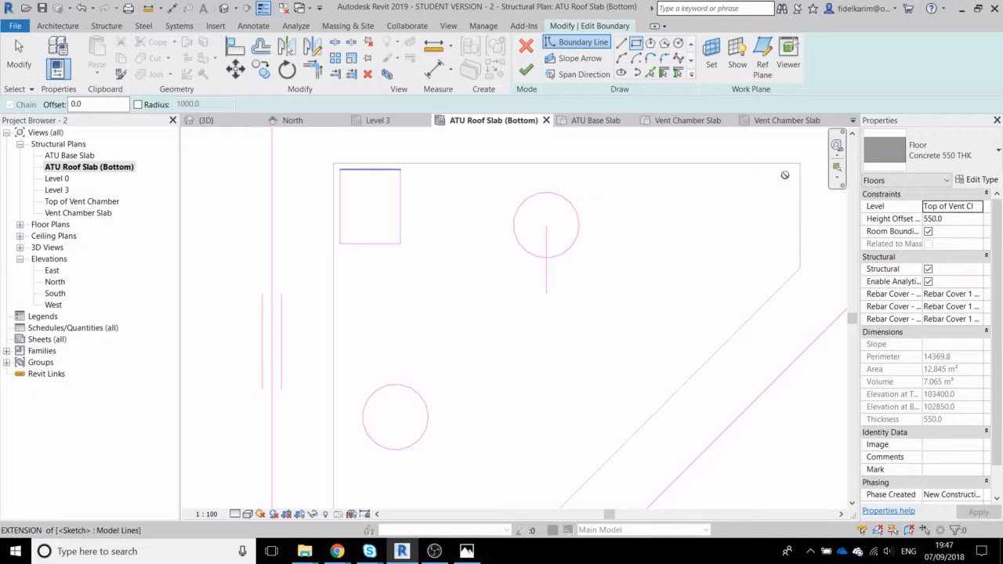
pyautogui.click(712, 235)
pyautogui.moveTo(700, 284); pyautogui.dragTo(775, 158, button='middle')
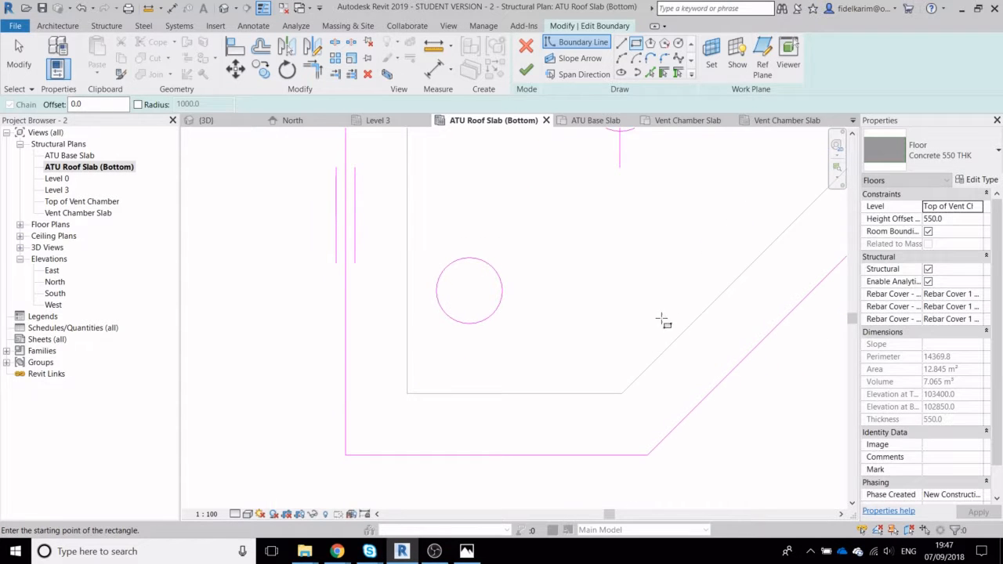
pyautogui.click(619, 368)
pyautogui.click(537, 296)
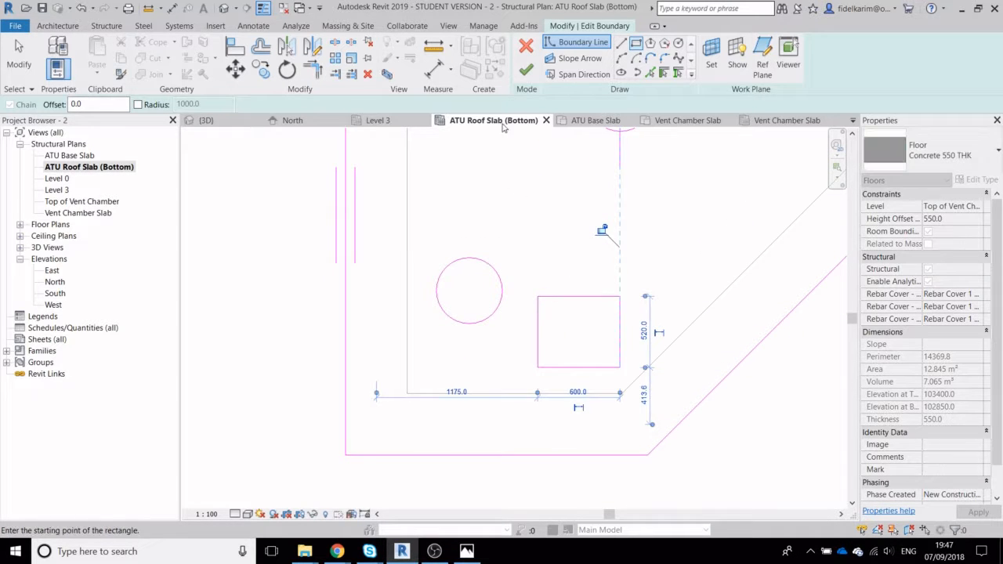
# Delete the leftover short vertical guide line in the upper circle and finish the slab boundary without attaching the walls to its bottom
pyautogui.click(526, 70)
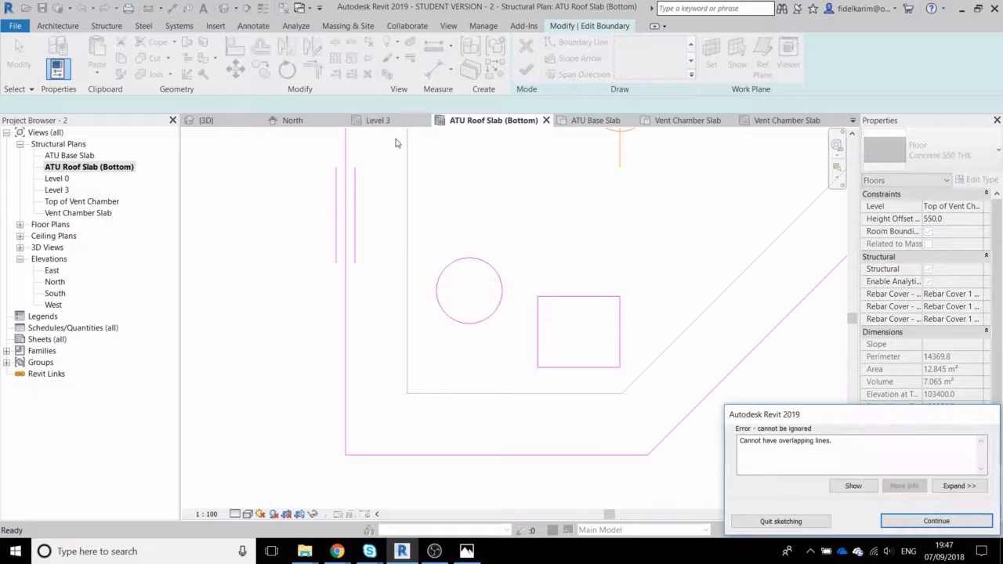
pyautogui.scroll(-1, 694, 297)
pyautogui.click(915, 526)
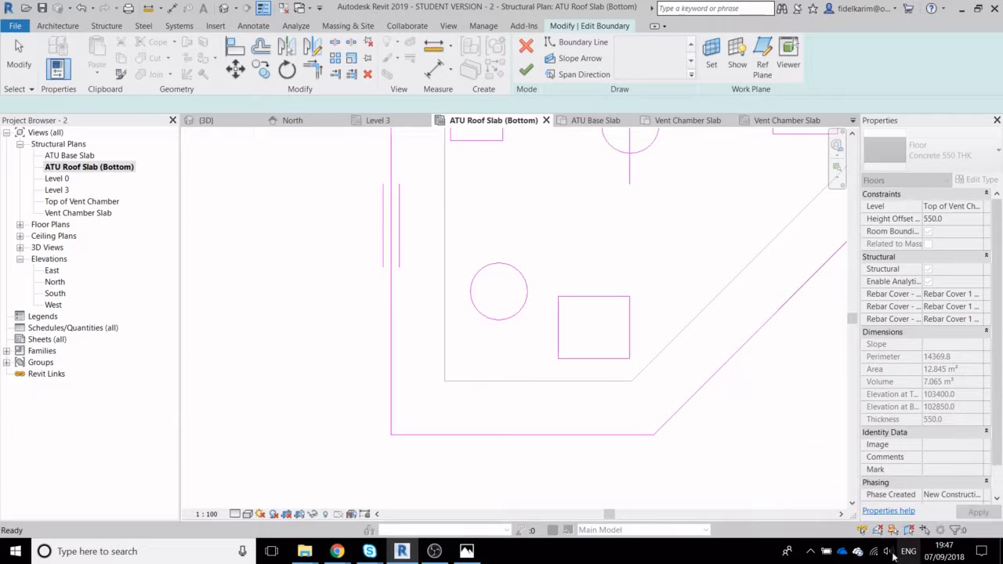
pyautogui.moveTo(595, 343); pyautogui.dragTo(542, 428, button='middle')
pyautogui.click(20, 49)
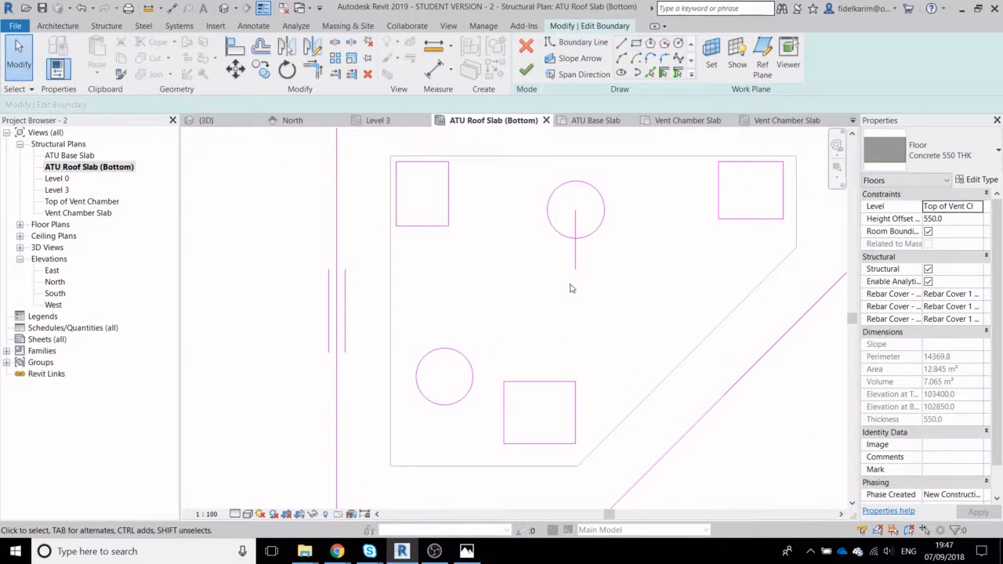
pyautogui.click(574, 263)
pyautogui.press('Delete')
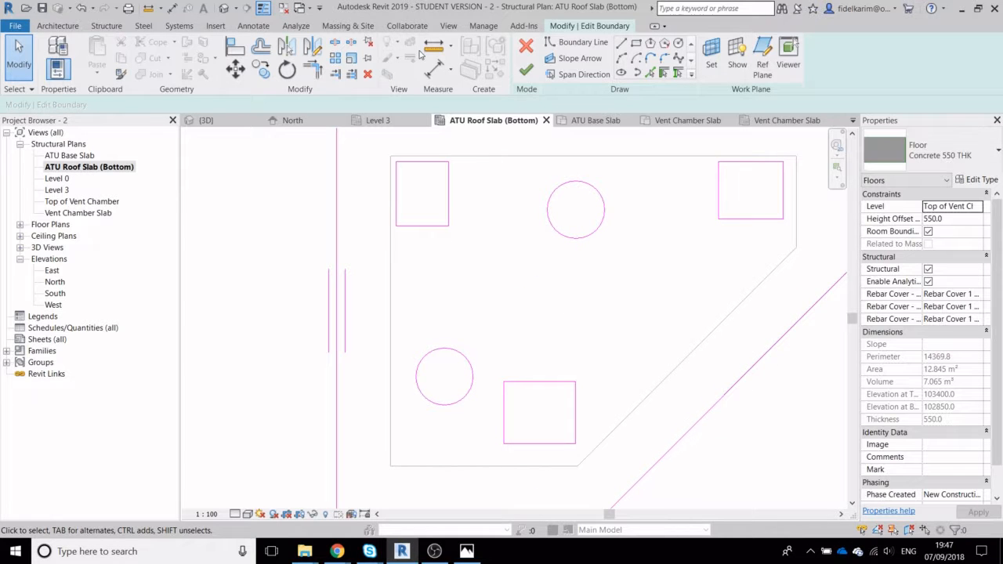
pyautogui.click(527, 69)
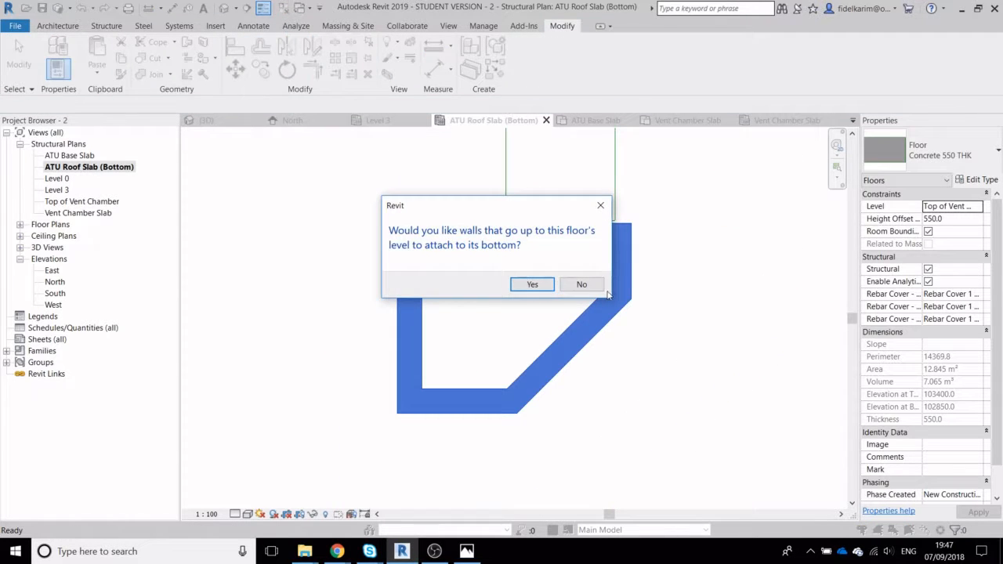
pyautogui.click(581, 284)
# Open the 3D view and examine the vent chamber's slab openings and the connected ATU structure from several angles
pyautogui.scroll(3, 408, 329)
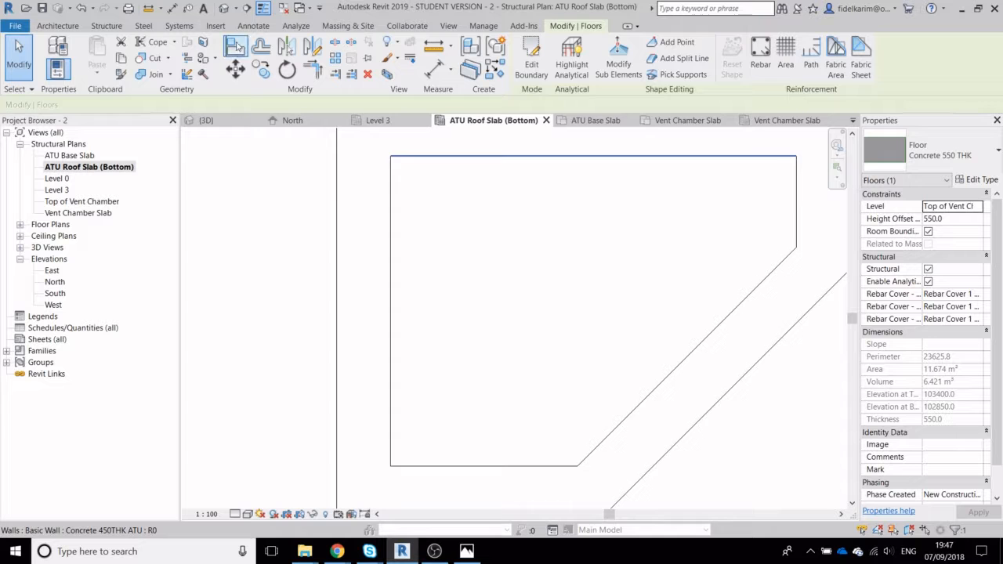
pyautogui.click(223, 8)
pyautogui.keyDown('shift'); pyautogui.moveTo(352, 390); pyautogui.dragTo(498, 398, button='middle'); pyautogui.keyUp('shift')
pyautogui.scroll(-6, 498, 397)
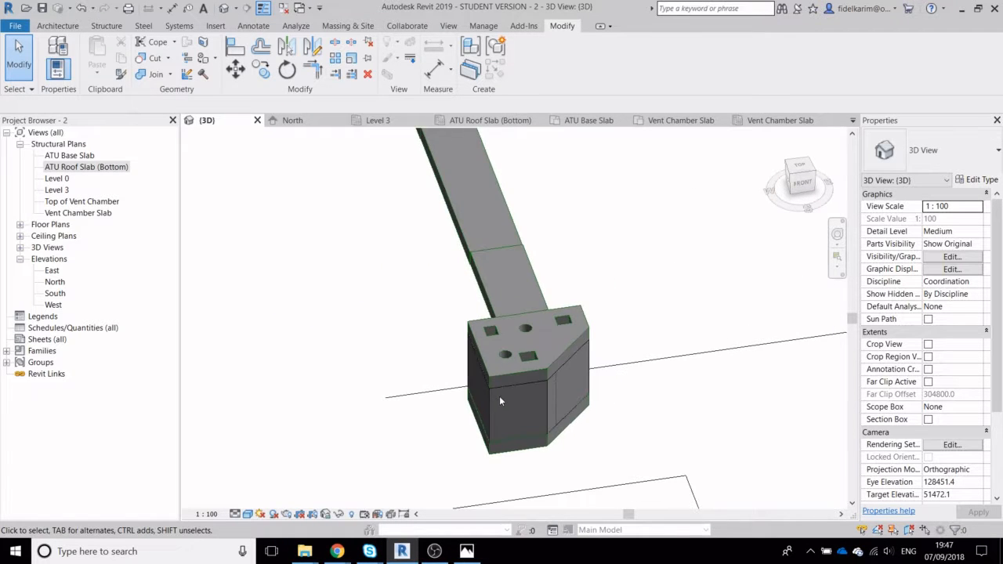
pyautogui.moveTo(510, 360); pyautogui.dragTo(490, 456, button='middle')
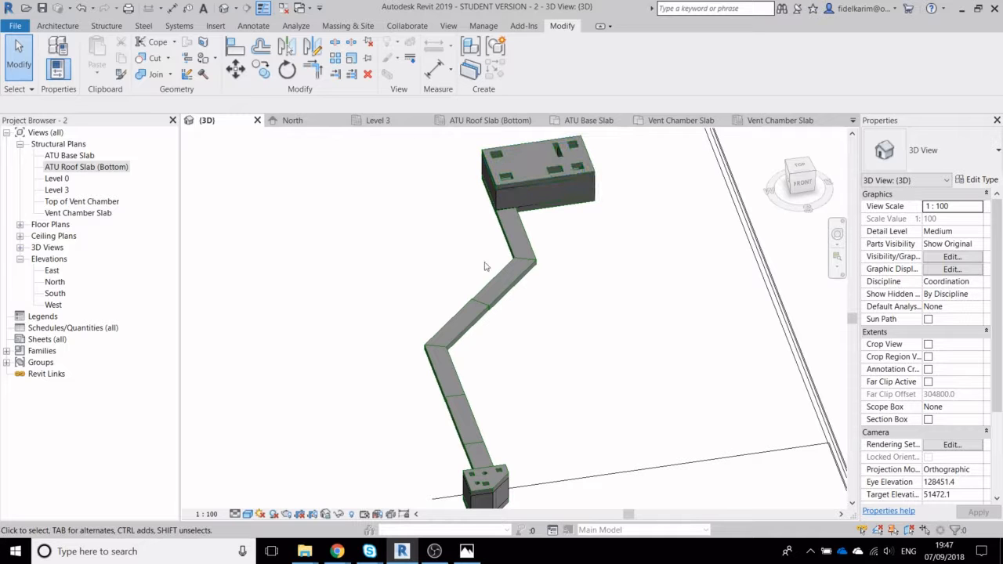
pyautogui.keyDown('shift'); pyautogui.moveTo(423, 310); pyautogui.dragTo(494, 353, button='middle'); pyautogui.keyUp('shift')
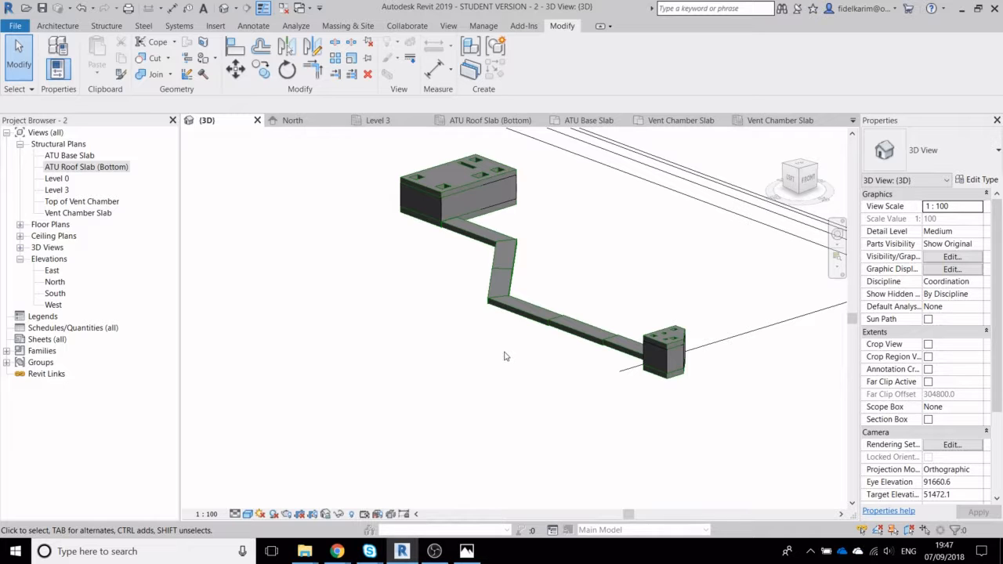
pyautogui.moveTo(479, 359); pyautogui.dragTo(411, 375, button='middle')
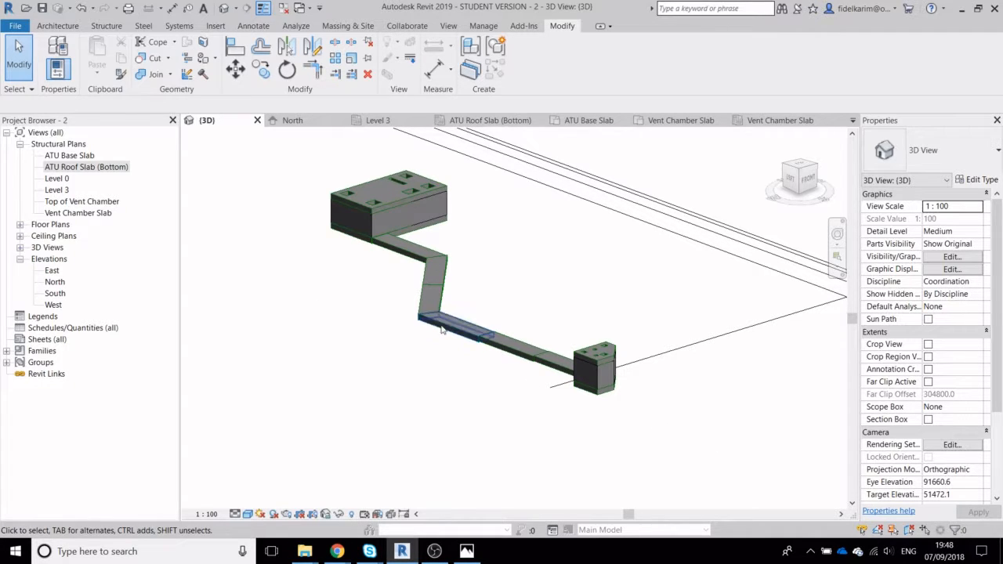
pyautogui.moveTo(444, 317); pyautogui.dragTo(441, 266, button='middle')
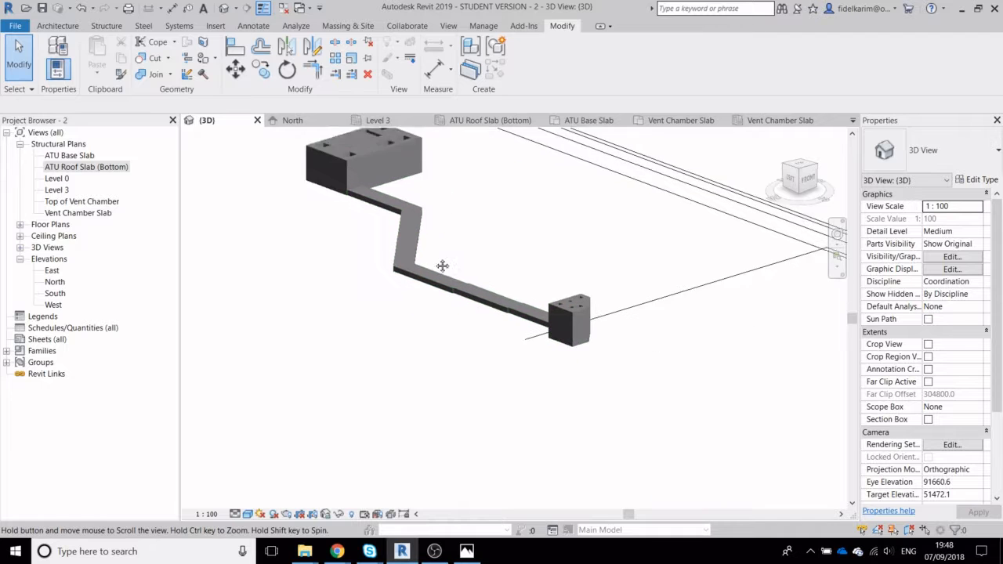
# Stretch the extents of the level plane beside the vent chamber out past the far side of the ATU
pyautogui.click(703, 269)
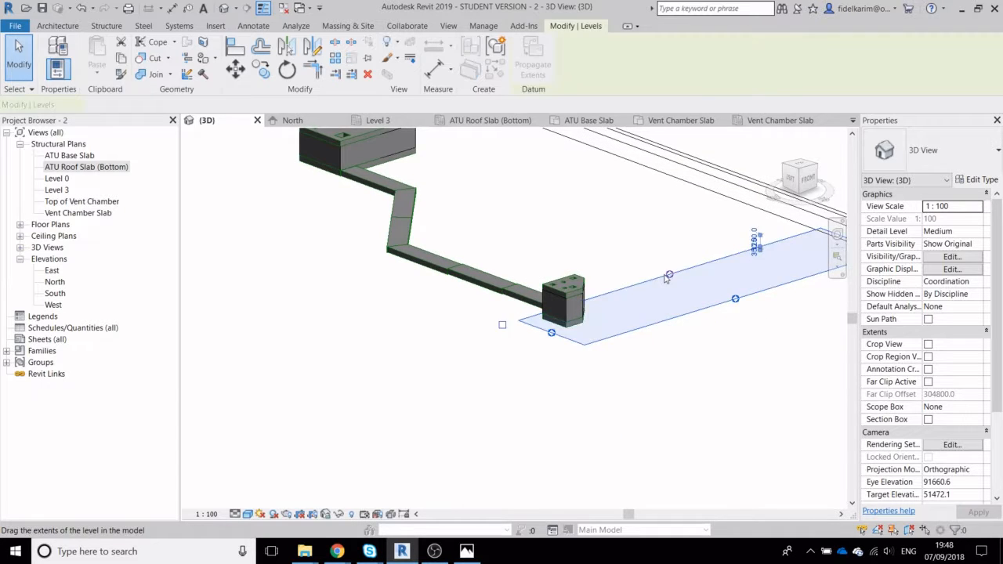
pyautogui.scroll(-2, 765, 435)
pyautogui.moveTo(408, 193); pyautogui.dragTo(392, 185)
pyautogui.click(331, 351)
pyautogui.scroll(6, 465, 266)
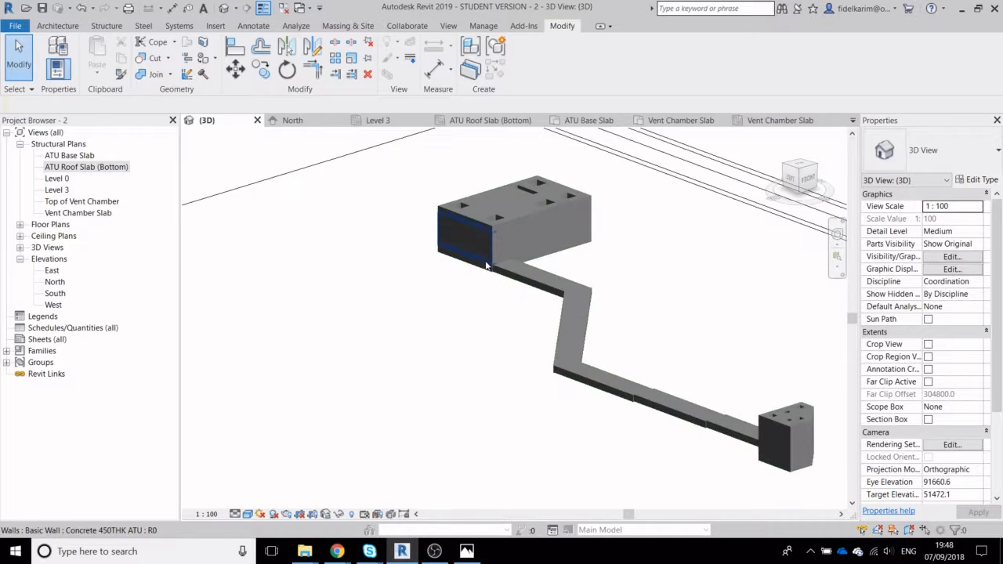
# Temporarily hide the ATU roof slab in the 3D view
pyautogui.scroll(-3, 386, 242)
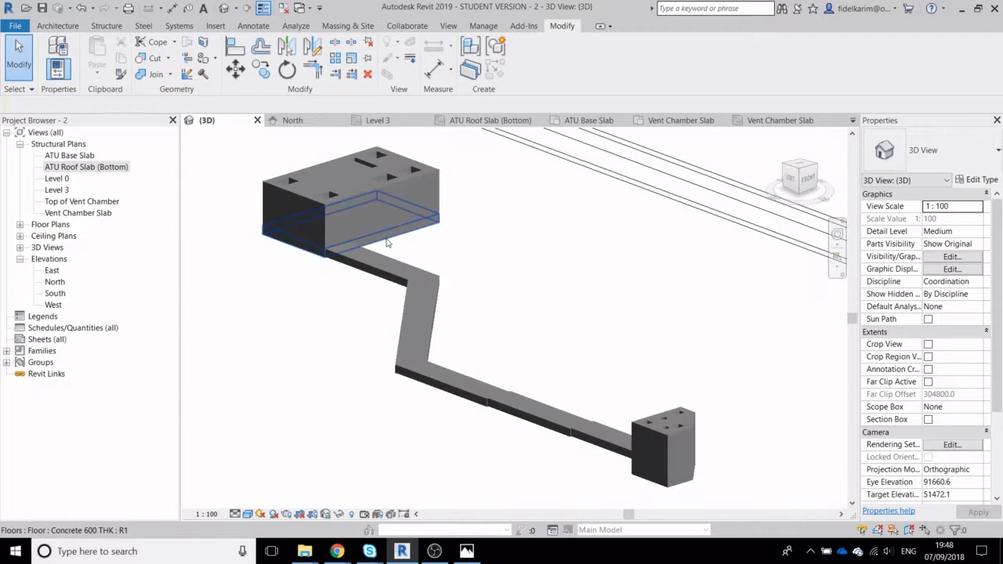
pyautogui.keyDown('shift'); pyautogui.moveTo(418, 248); pyautogui.dragTo(425, 269, button='middle'); pyautogui.keyUp('shift')
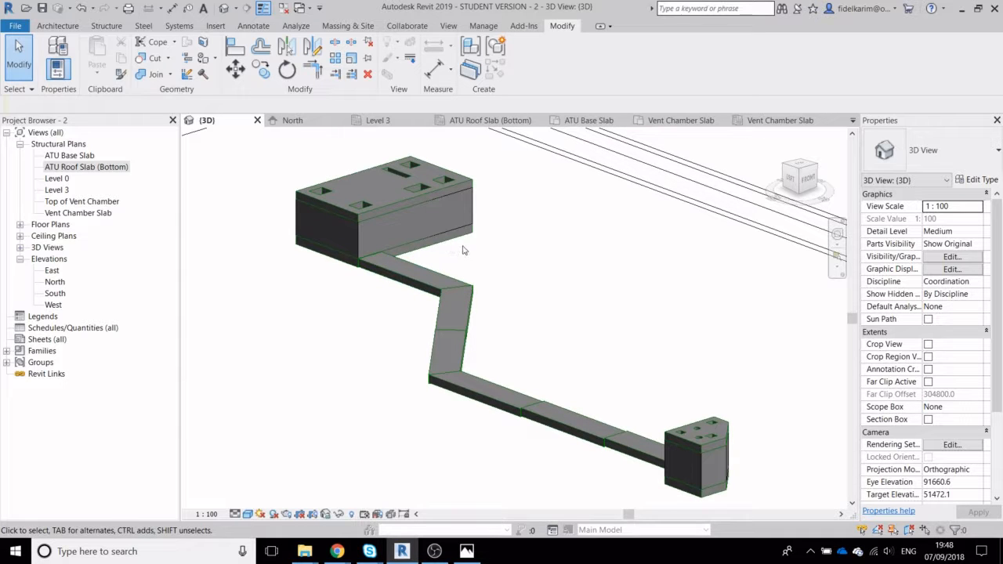
pyautogui.moveTo(490, 234)
pyautogui.mouseDown(button='middle')
pyautogui.moveTo(513, 249)
pyautogui.moveTo(483, 209)
pyautogui.mouseUp(button='middle')
pyautogui.scroll(4, 377, 187)
pyautogui.scroll(-2, 483, 208)
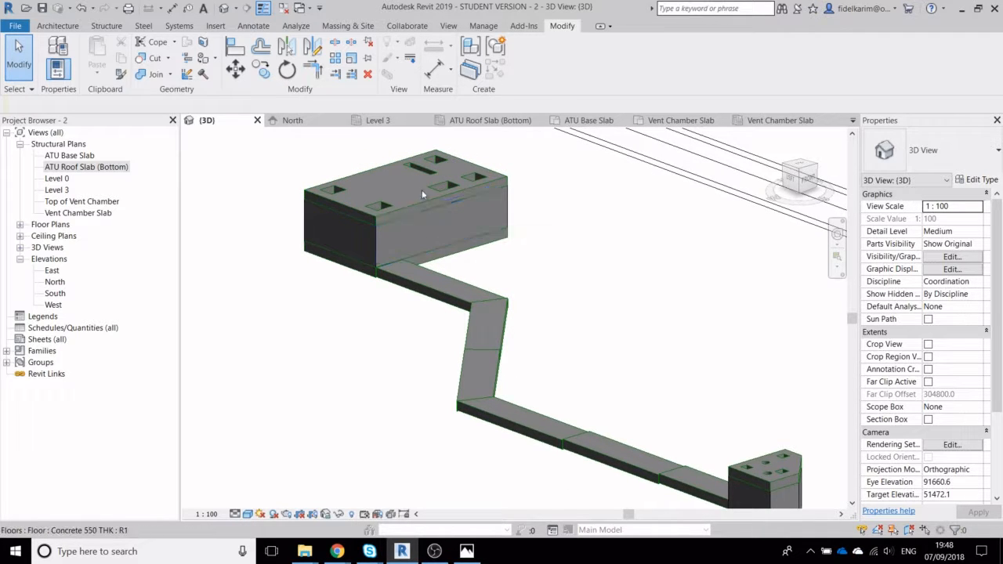
pyautogui.moveTo(449, 179); pyautogui.dragTo(460, 226, button='middle')
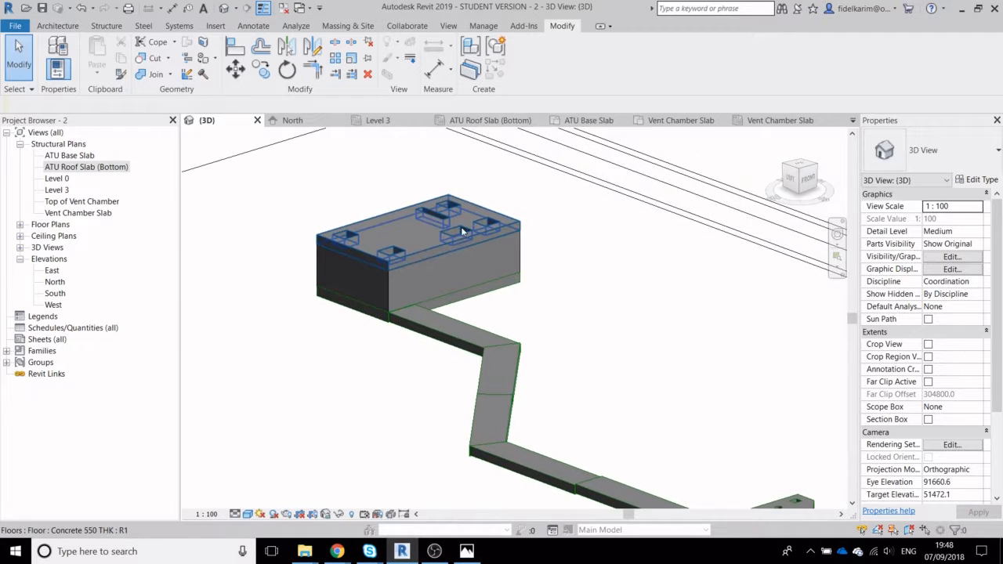
pyautogui.click(473, 206)
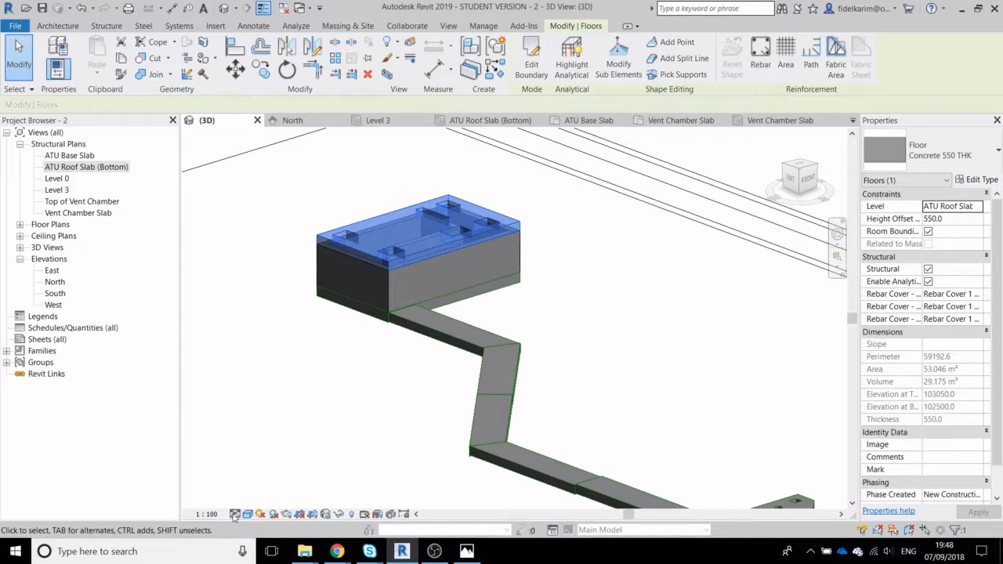
pyautogui.click(338, 514)
pyautogui.click(357, 482)
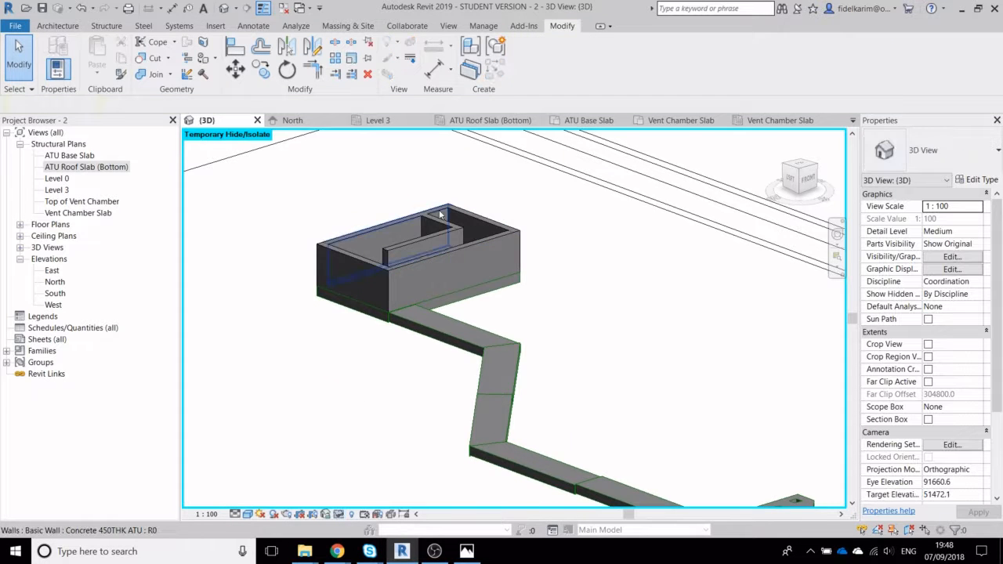
# Examine the ATU's interior walls and base slab through the open top from several angles
pyautogui.scroll(3, 439, 214)
pyautogui.moveTo(401, 273); pyautogui.dragTo(737, 336, button='middle')
pyautogui.scroll(-2, 721, 336)
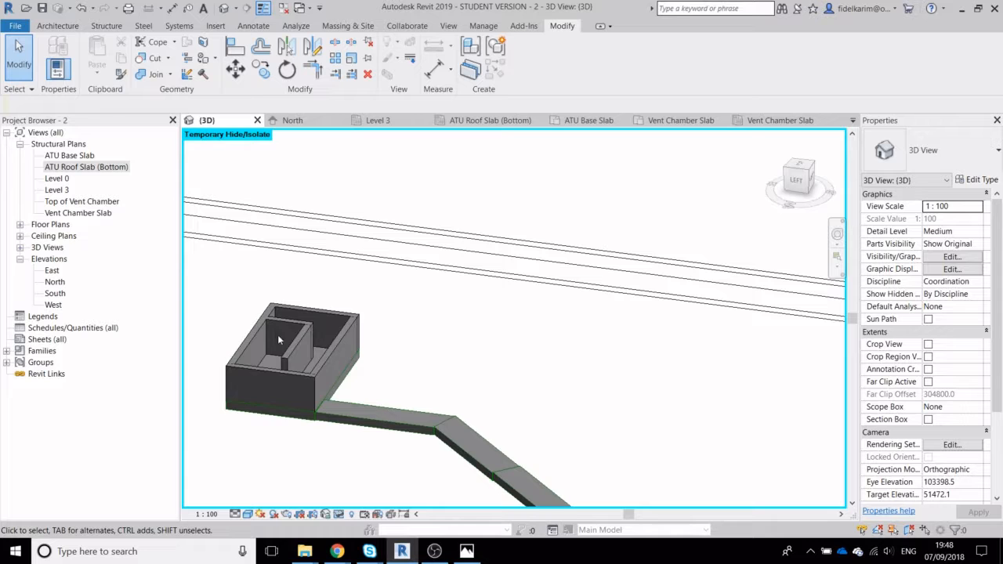
pyautogui.moveTo(415, 393); pyautogui.dragTo(268, 185, button='middle')
pyautogui.scroll(-2, 267, 185)
pyautogui.moveTo(561, 317); pyautogui.dragTo(757, 453, button='middle')
pyautogui.scroll(3, 330, 278)
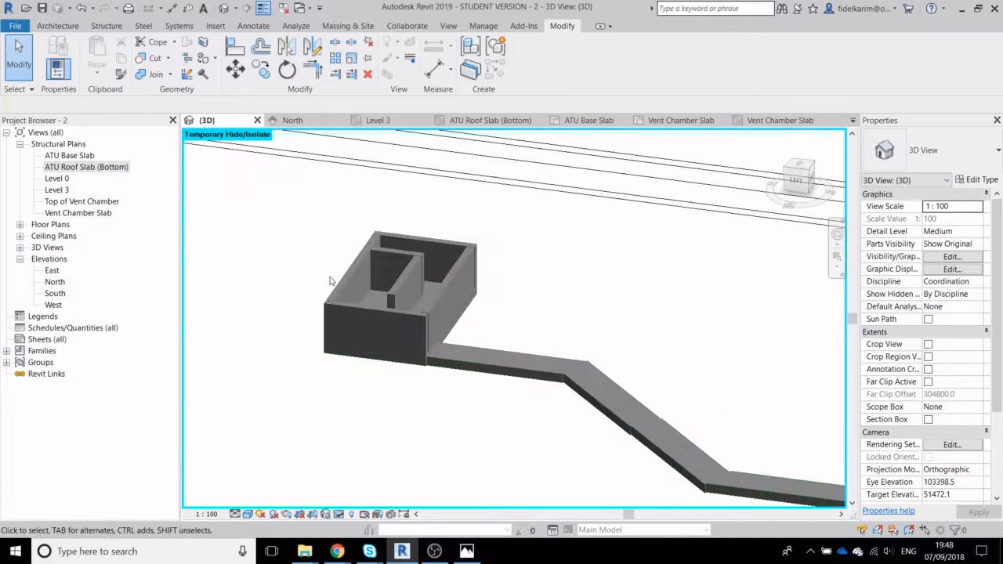
pyautogui.keyDown('shift'); pyautogui.moveTo(330, 281); pyautogui.dragTo(383, 296, button='middle'); pyautogui.keyUp('shift')
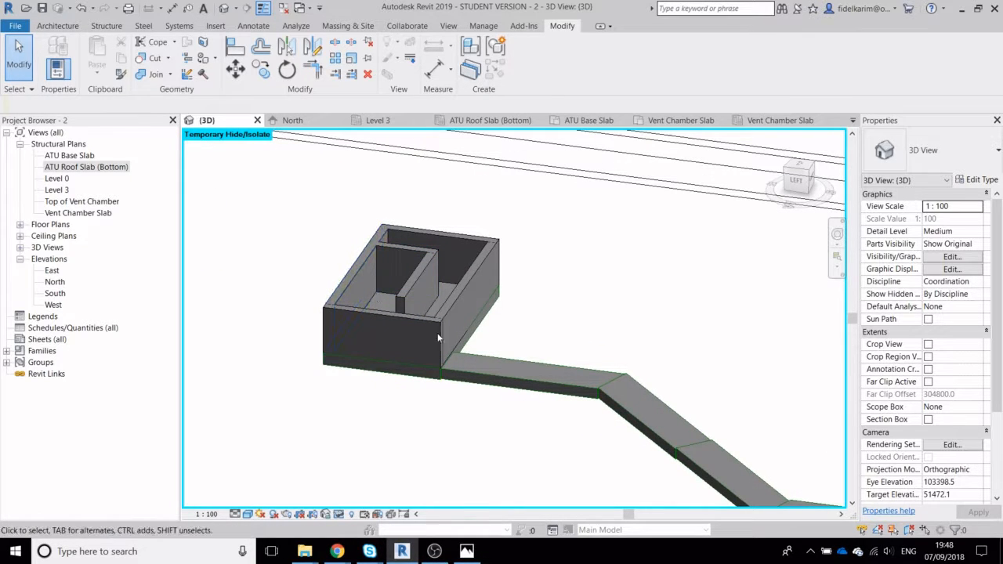
pyautogui.keyDown('shift'); pyautogui.moveTo(392, 318); pyautogui.dragTo(434, 270, button='middle'); pyautogui.keyUp('shift')
pyautogui.scroll(2, 434, 266)
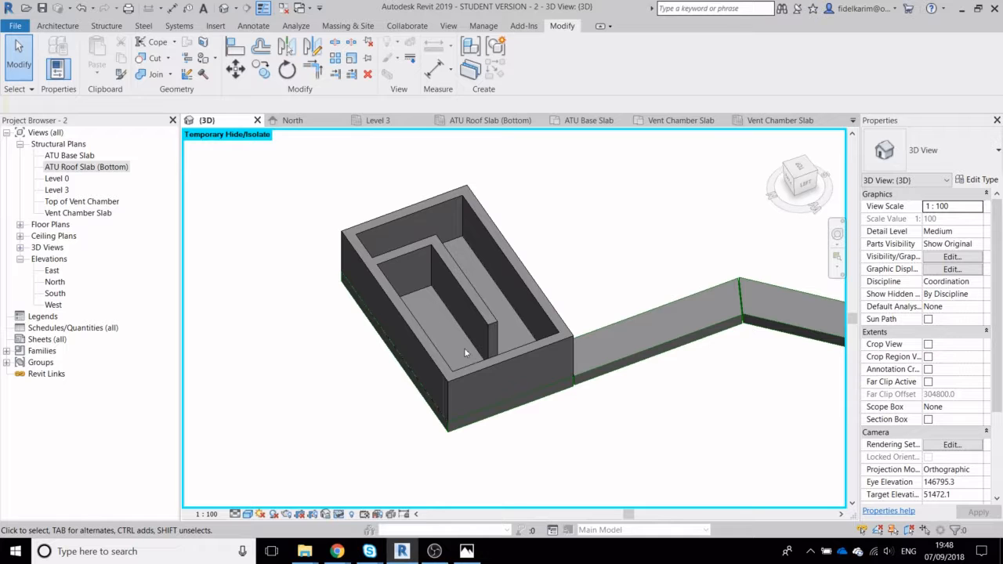
pyautogui.keyDown('shift'); pyautogui.moveTo(466, 355); pyautogui.dragTo(506, 299, button='middle'); pyautogui.keyUp('shift')
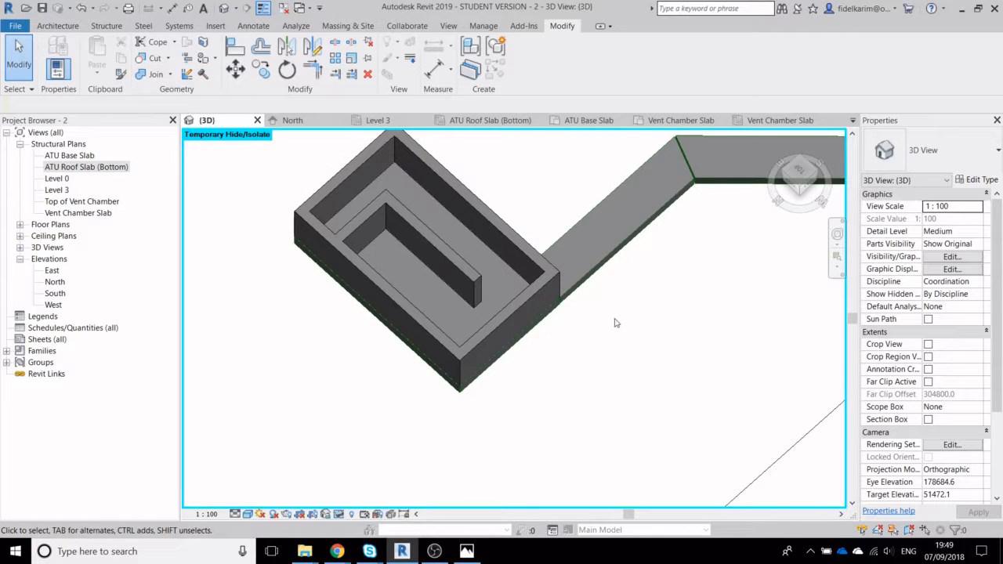
# Examine the run of connecting slabs between the ATU and the vent chamber from above
pyautogui.scroll(-4, 615, 321)
pyautogui.moveTo(625, 332); pyautogui.dragTo(465, 371, button='middle')
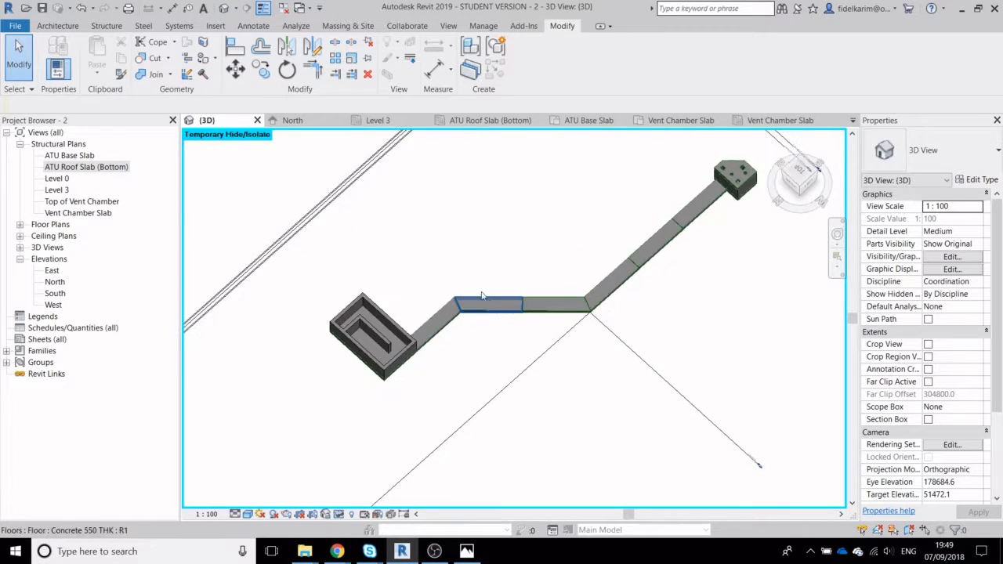
pyautogui.moveTo(510, 275); pyautogui.dragTo(363, 323, button='middle')
pyautogui.scroll(1, 557, 252)
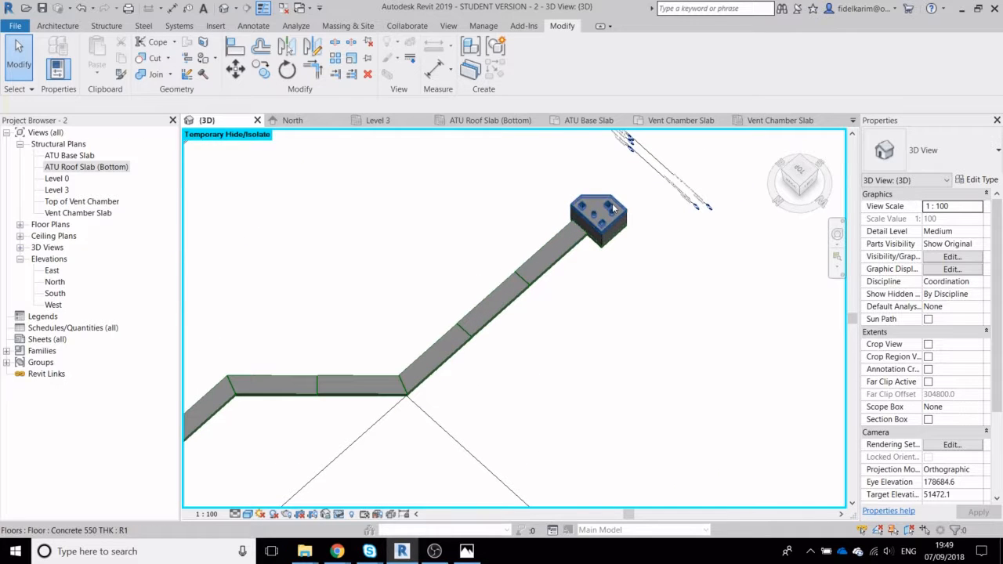
pyautogui.moveTo(385, 362); pyautogui.dragTo(628, 275, button='middle')
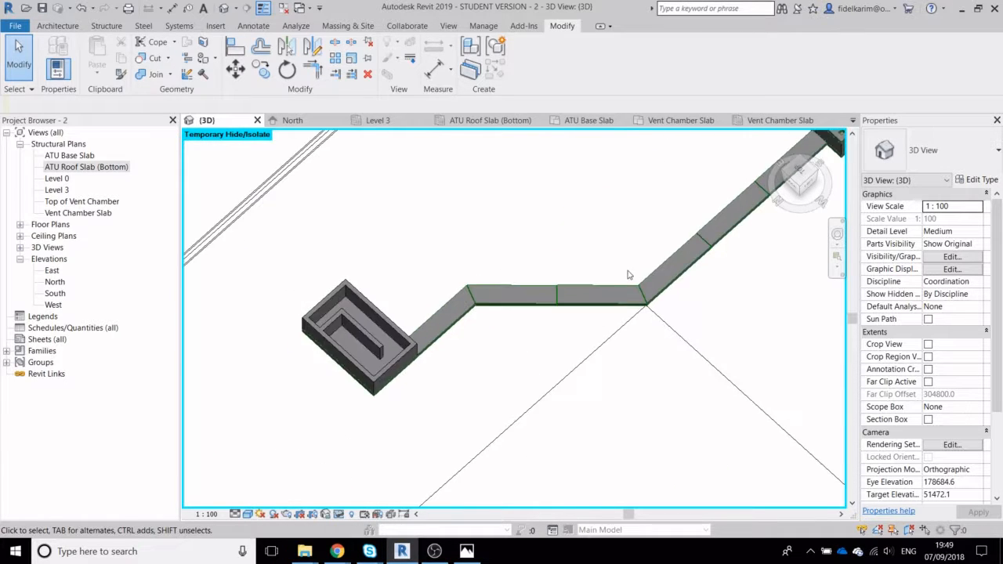
pyautogui.scroll(-1, 628, 275)
pyautogui.scroll(1, 530, 299)
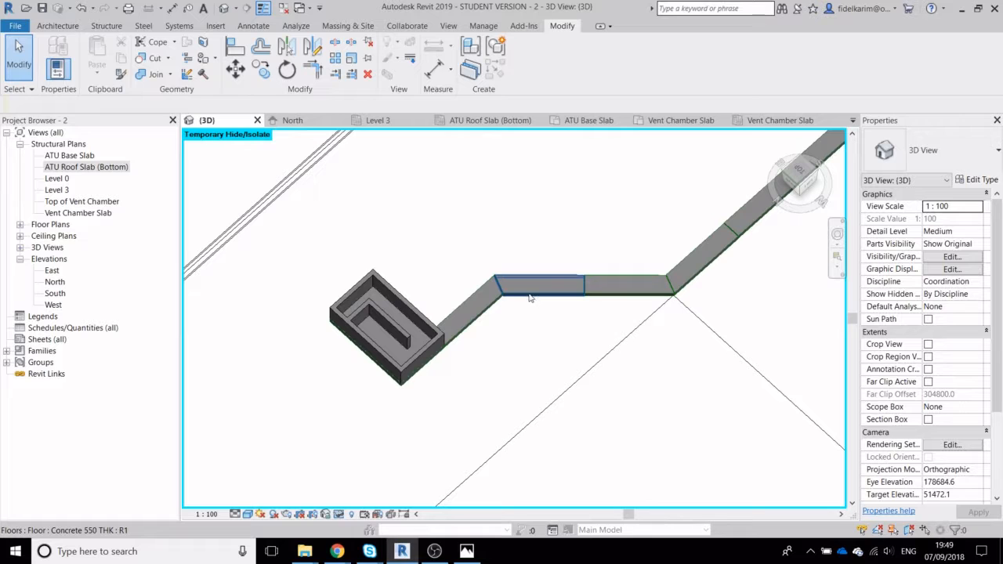